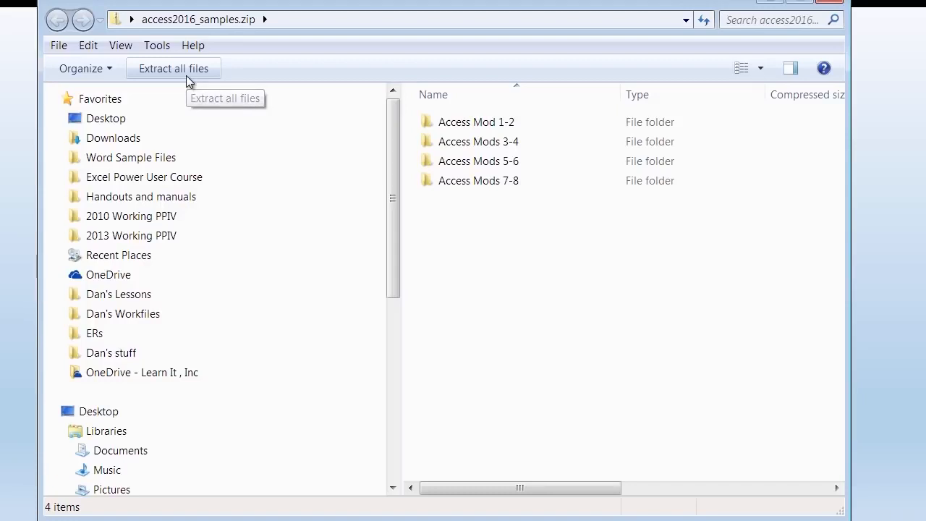
Extract all files from access2016_samples.zip into the access2016_samples folder on the Desktop and close the archive window
left_click(186, 75)
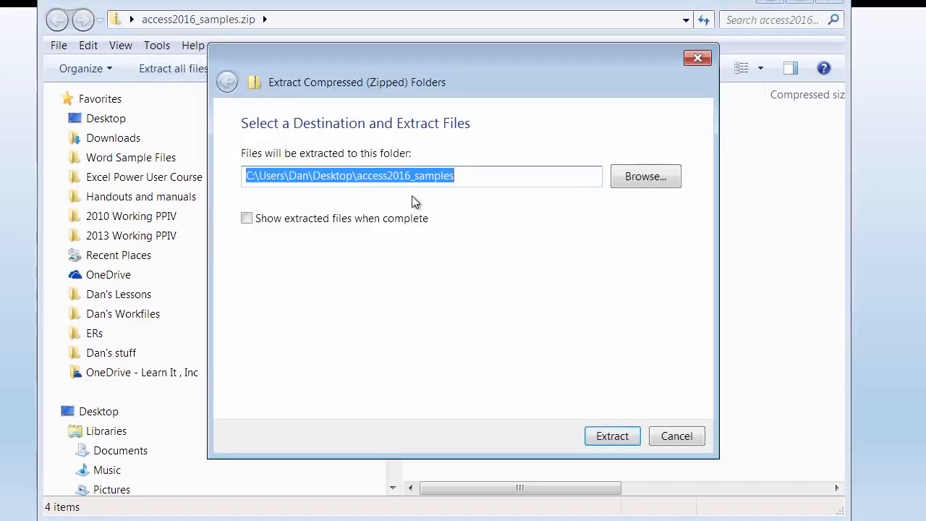
left_click(377, 176)
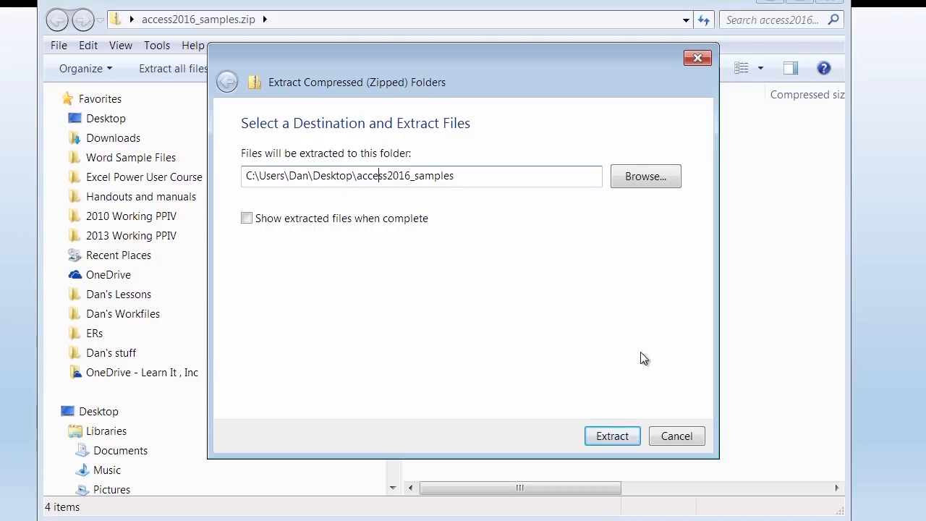
left_click(609, 437)
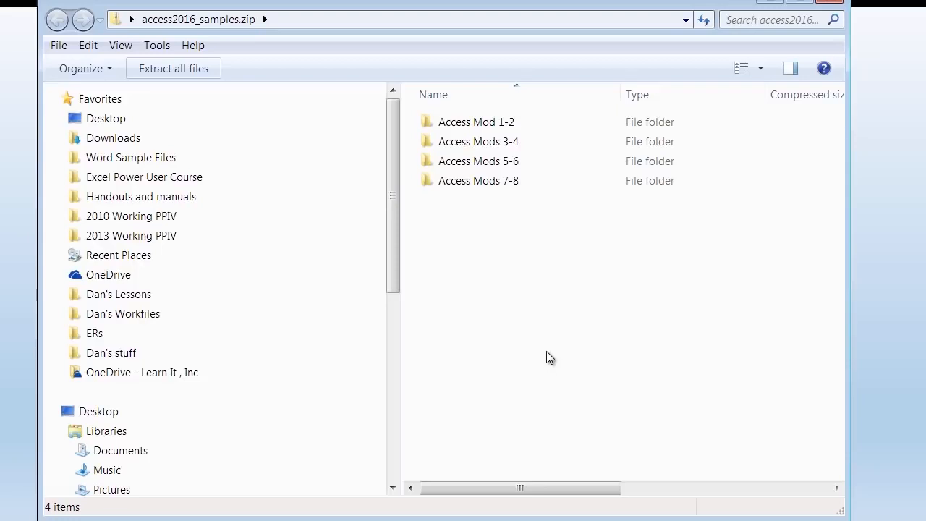
left_click(837, 5)
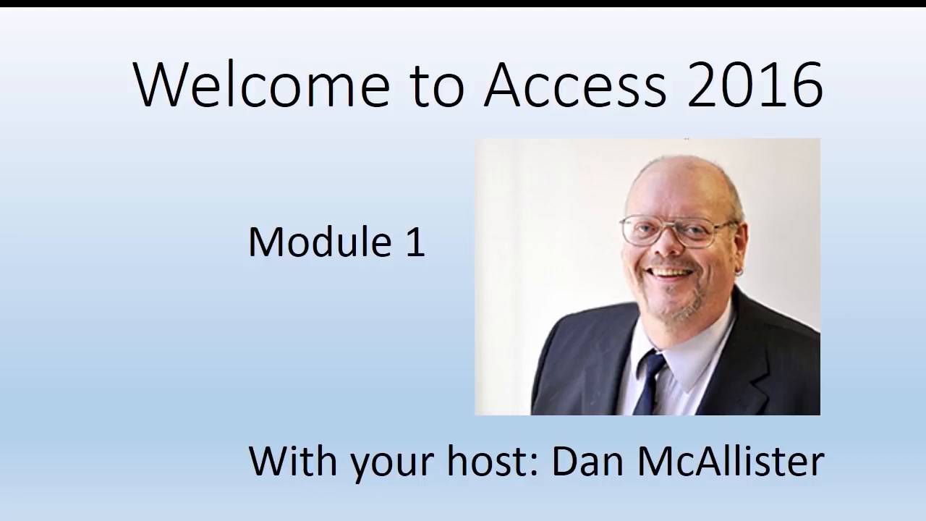
Switch to the desktop, move the extracted access2016_samples folder above the zip archive, and put the archive in the Recycle Bin
key("alt+Tab")
key("alt+Tab")
key("alt+Tab")
key("alt+Tab")
key("alt+Tab")
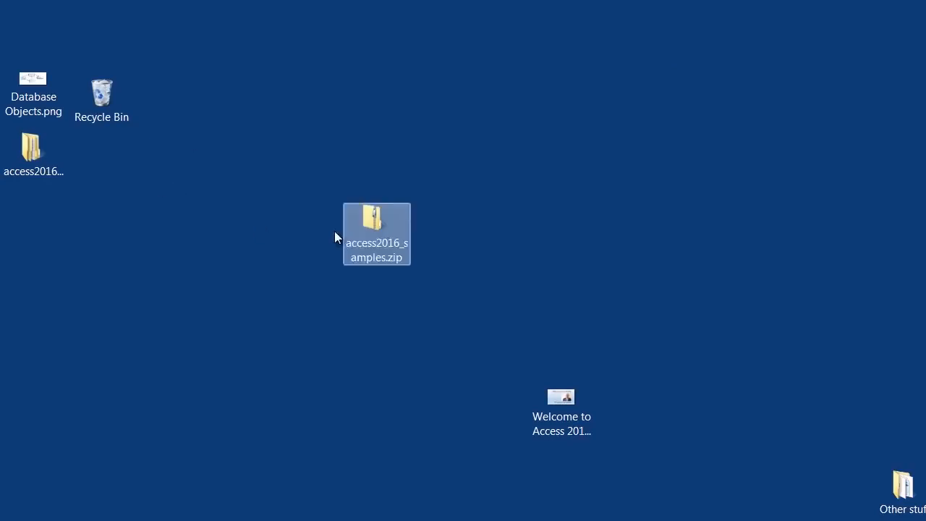
left_click(13, 173)
left_click_drag(13, 178, 315, 131)
left_click(424, 150)
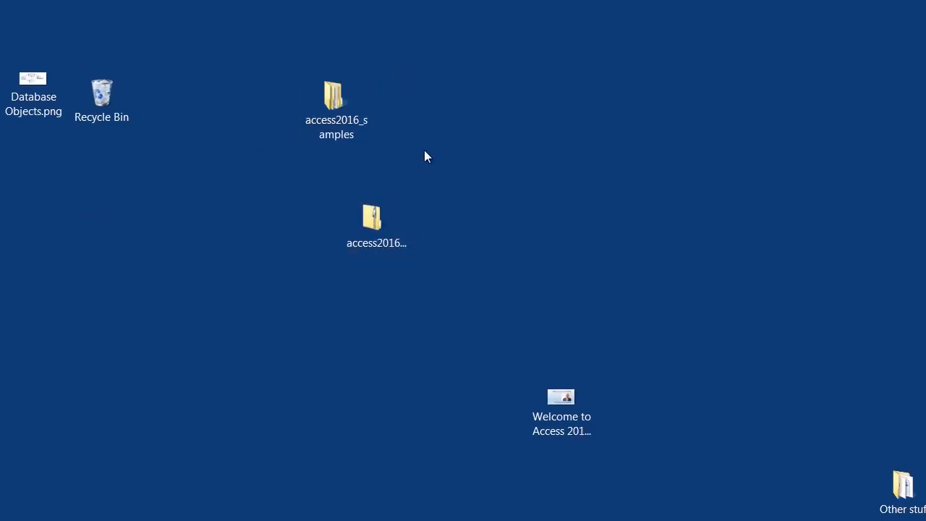
double_click(372, 217)
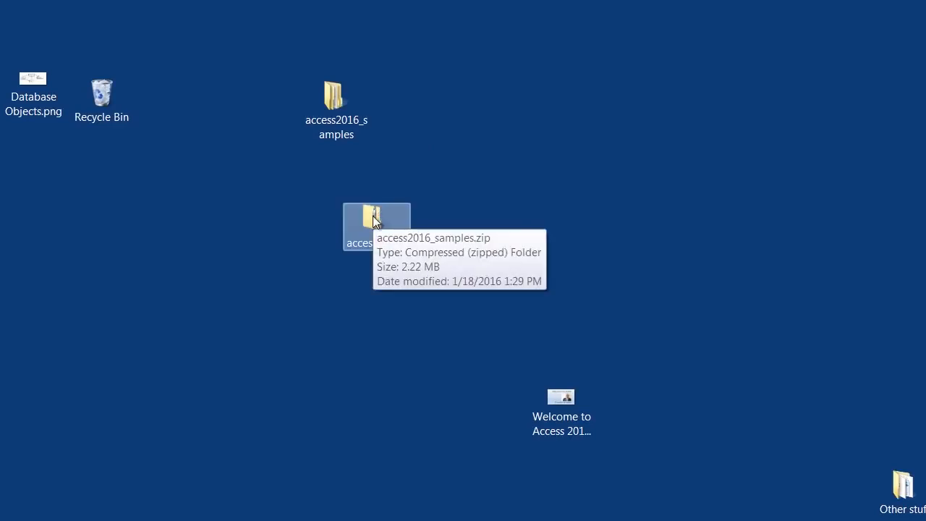
left_click_drag(373, 215, 108, 95)
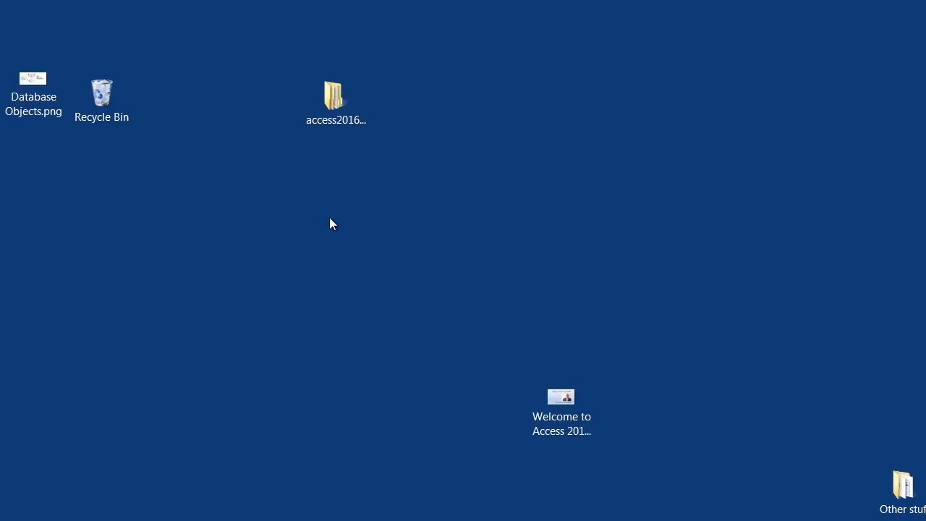
Open the extracted access2016_samples folder and look inside its Access Mod 1-2 subfolder
double_click(334, 106)
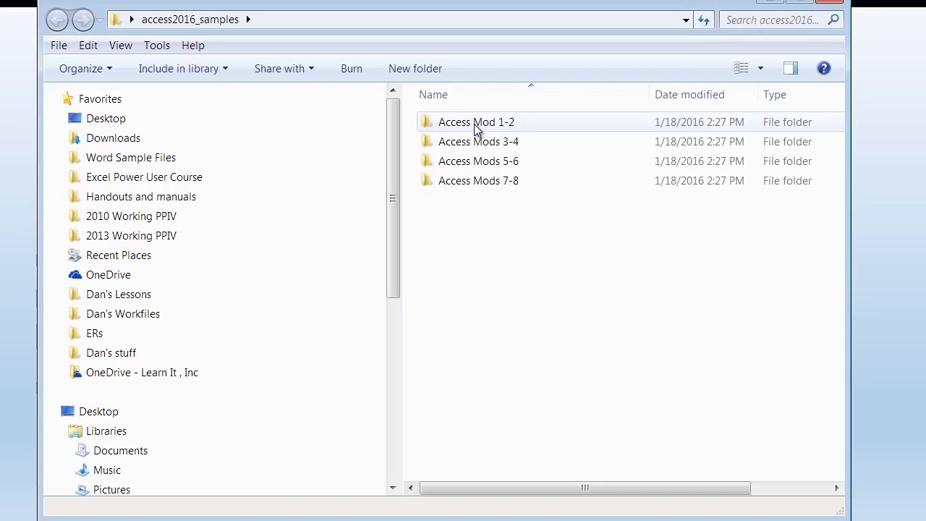
left_click(476, 129)
double_click(475, 125)
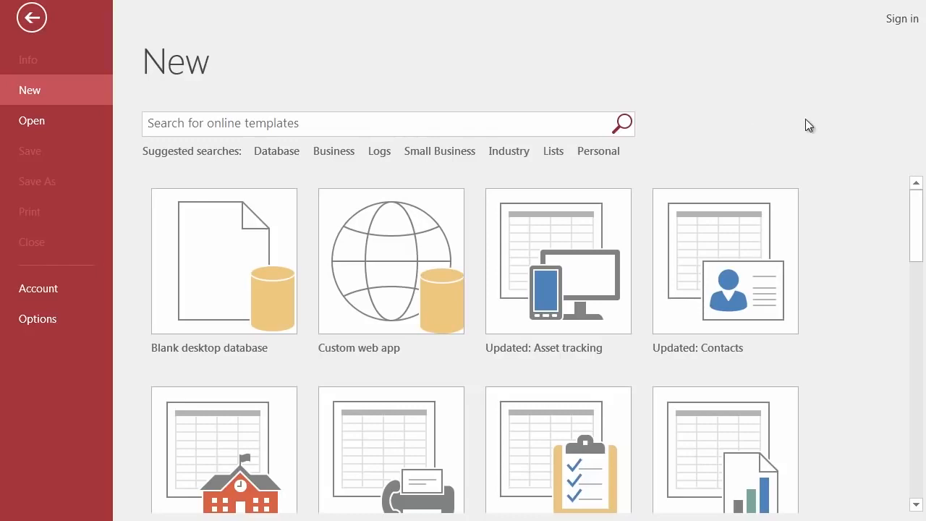
In Microsoft Access, look through the available templates for new databases and return to the start of the list
left_click_drag(922, 231, 922, 265)
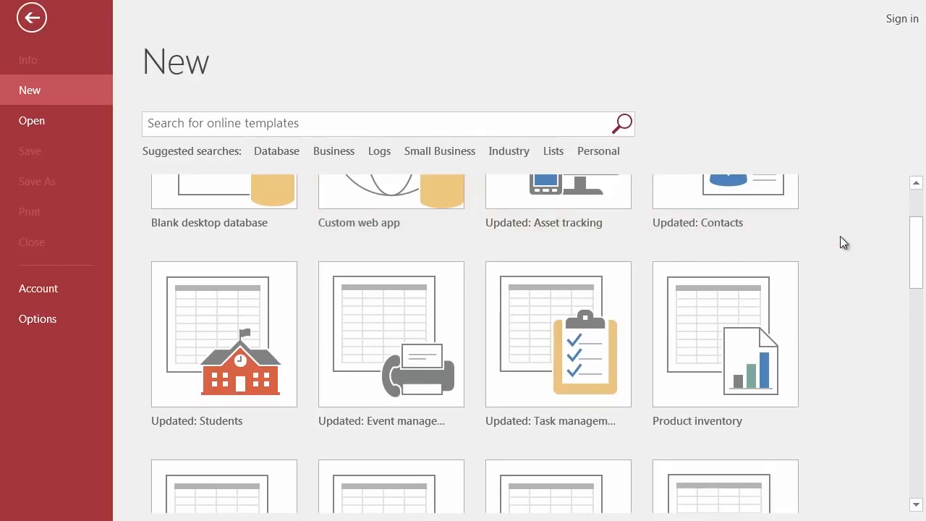
left_click_drag(917, 252, 916, 289)
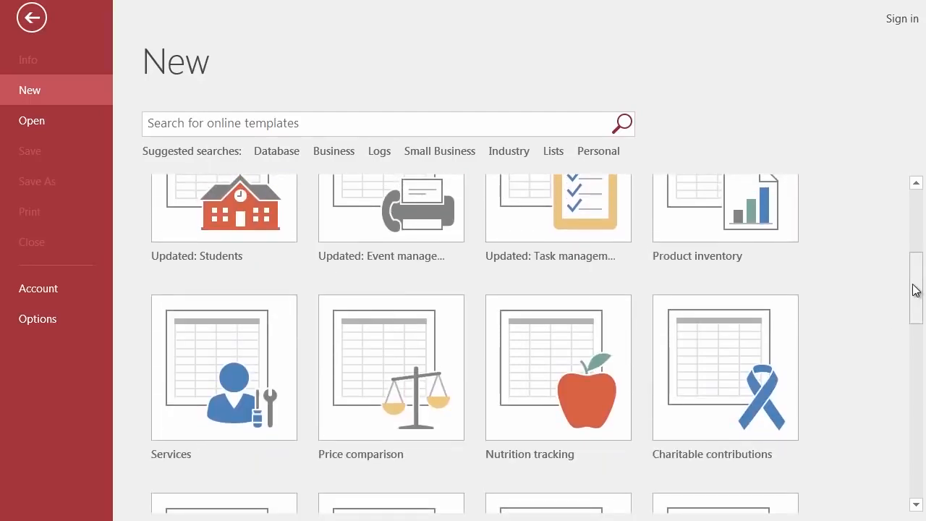
left_click_drag(919, 303, 917, 333)
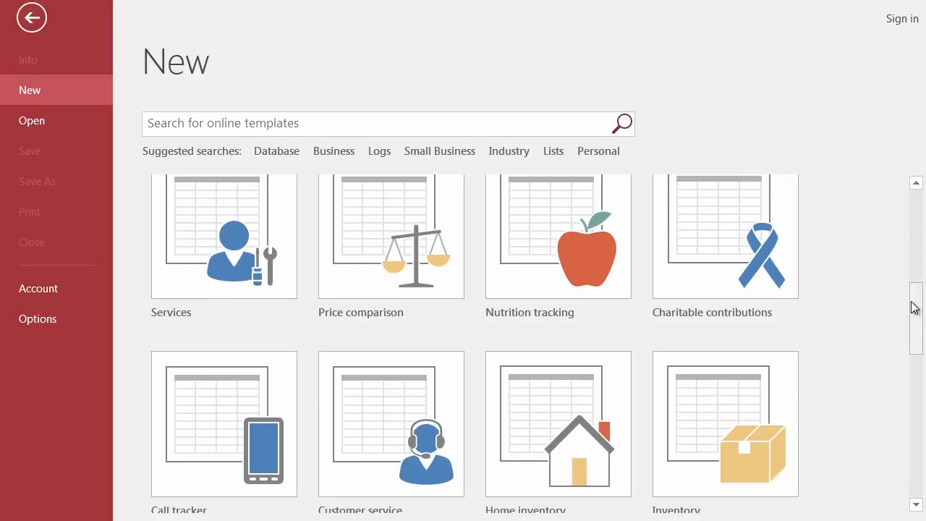
left_click_drag(918, 307, 924, 199)
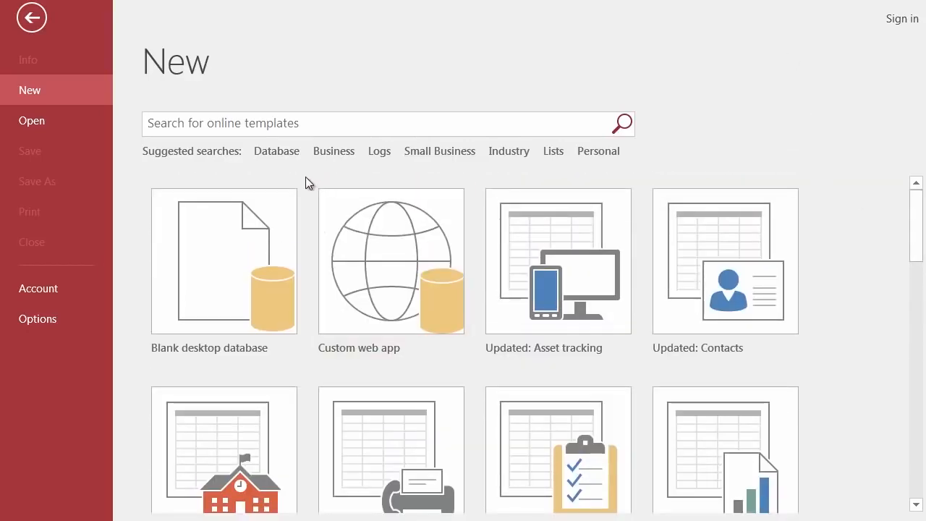
Browse for a database file to open and show the contents of the Desktop
left_click(26, 120)
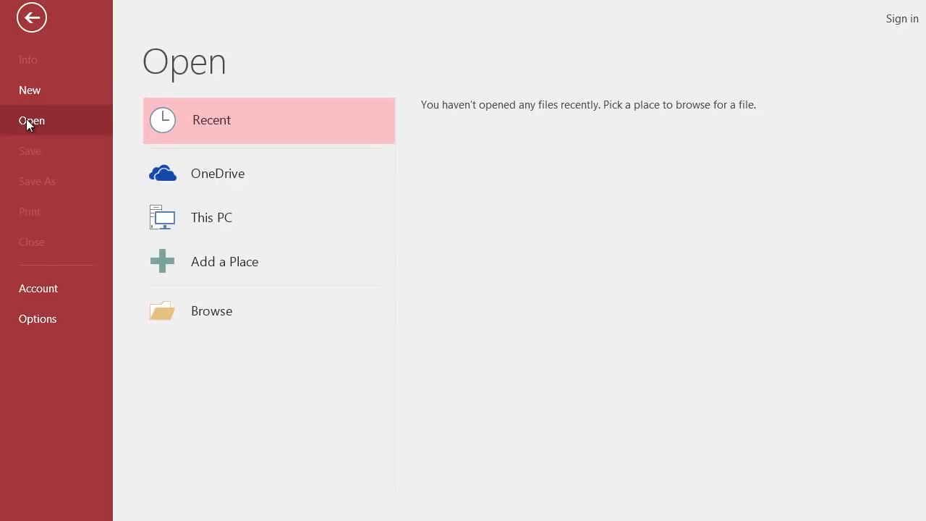
left_click(225, 314)
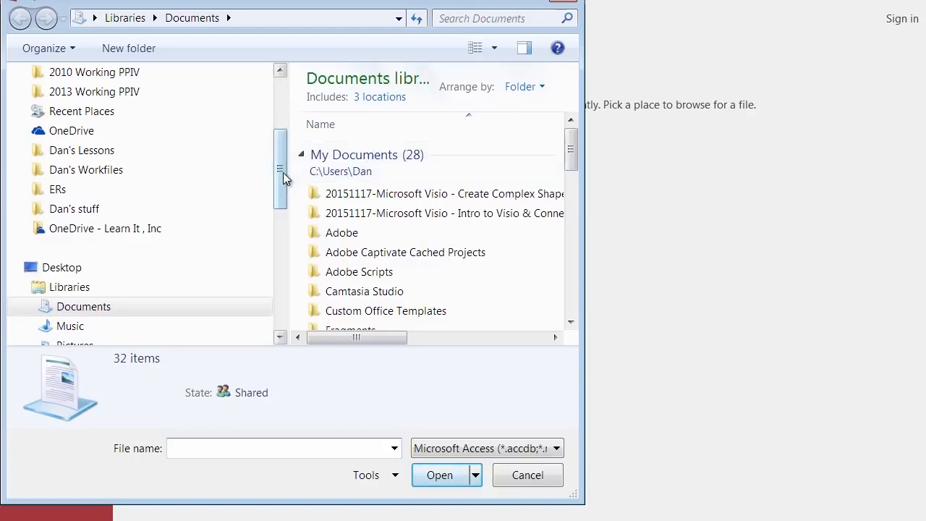
left_click(64, 269)
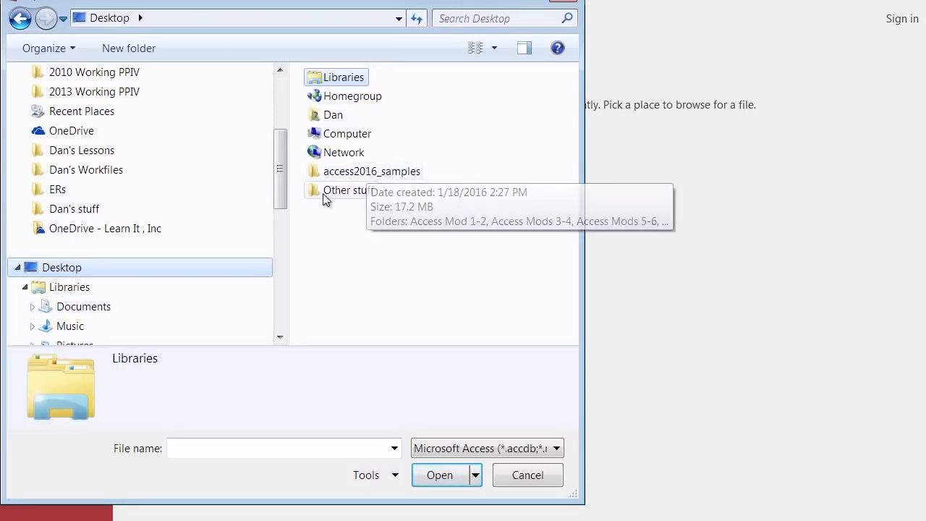
left_click_drag(275, 179, 280, 115)
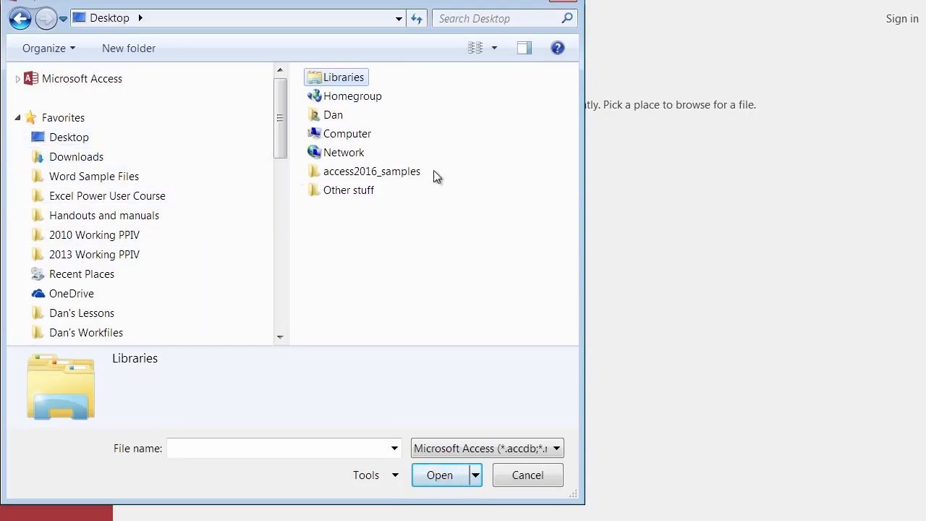
Add the access2016_samples folder to Favorites between Downloads and Word Sample Files
left_click(314, 172)
left_click_drag(314, 172, 80, 181)
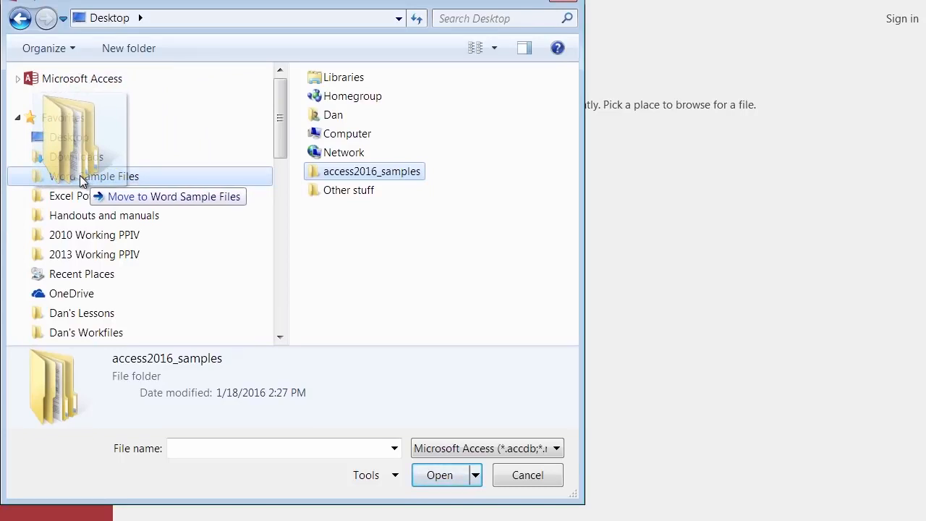
mouse_move(81, 181)
left_mouse_down()
mouse_move(79, 151)
mouse_move(78, 167)
left_mouse_up()
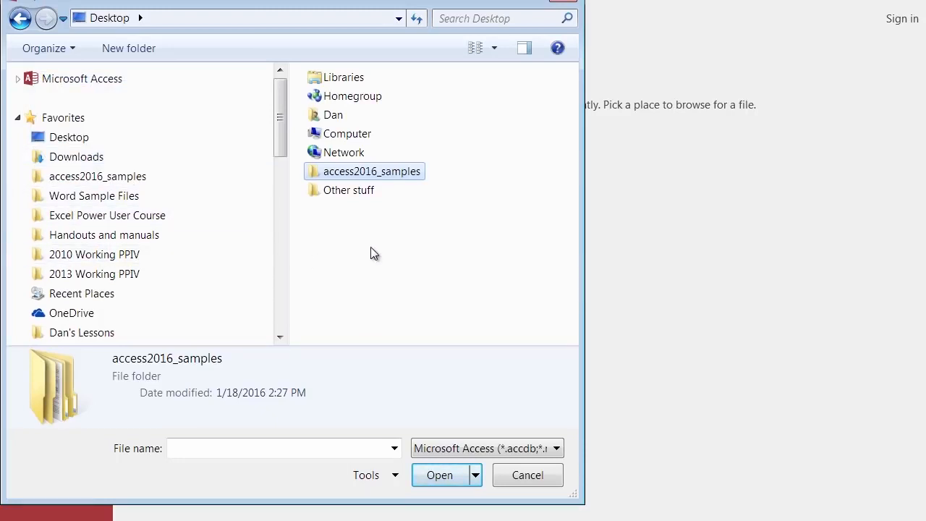
Open Northwind.accdb from the Access Mod 1-2 folder, using the access2016_samples favorite to get there
left_click(99, 182)
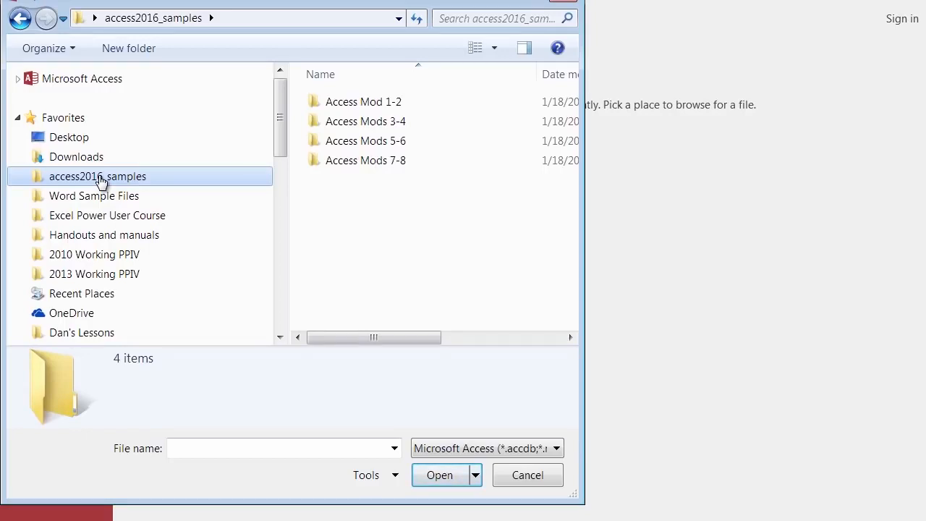
left_click(73, 140)
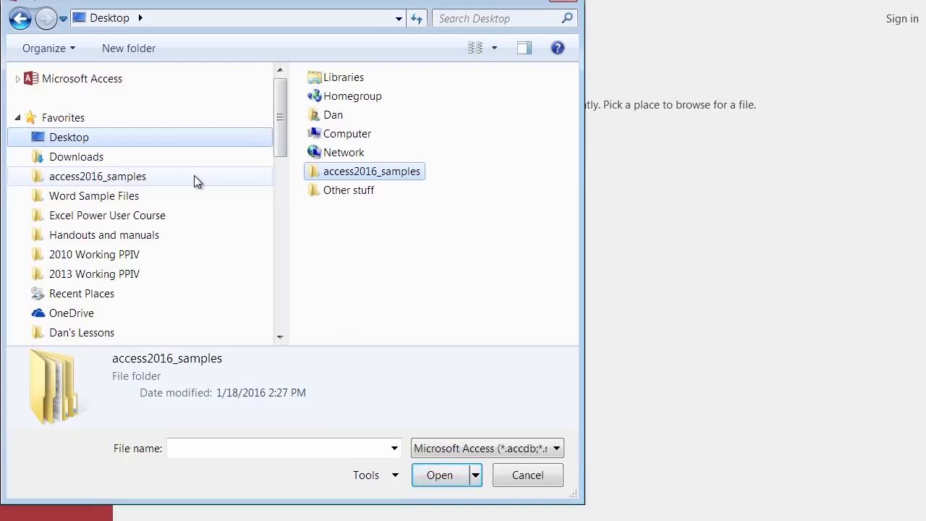
left_click(102, 186)
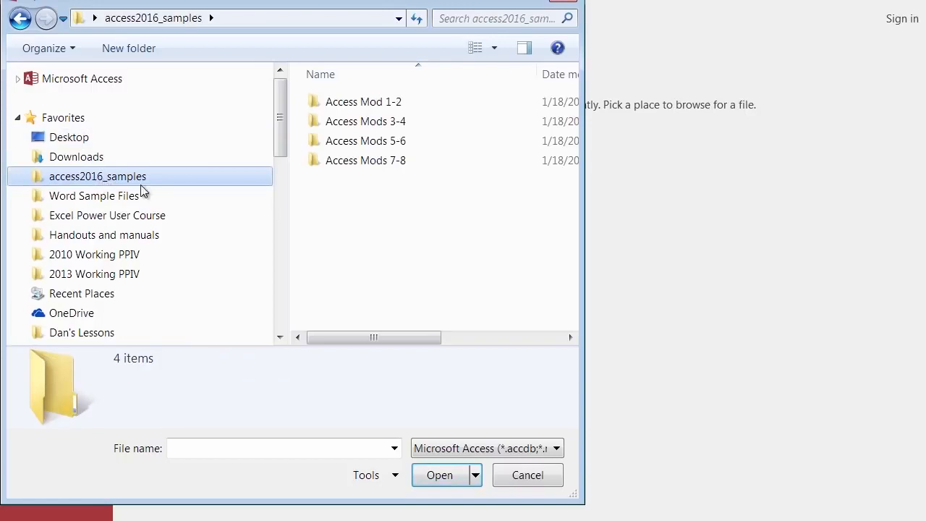
double_click(364, 102)
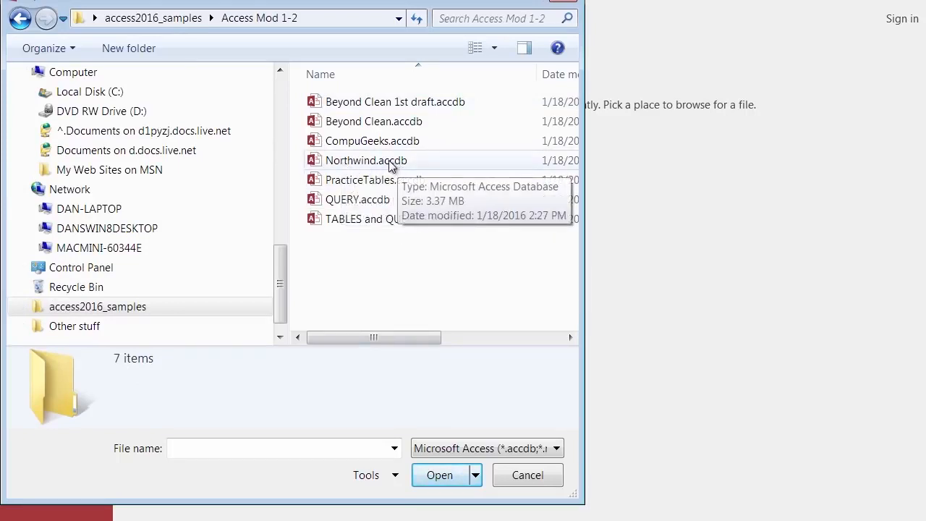
double_click(335, 164)
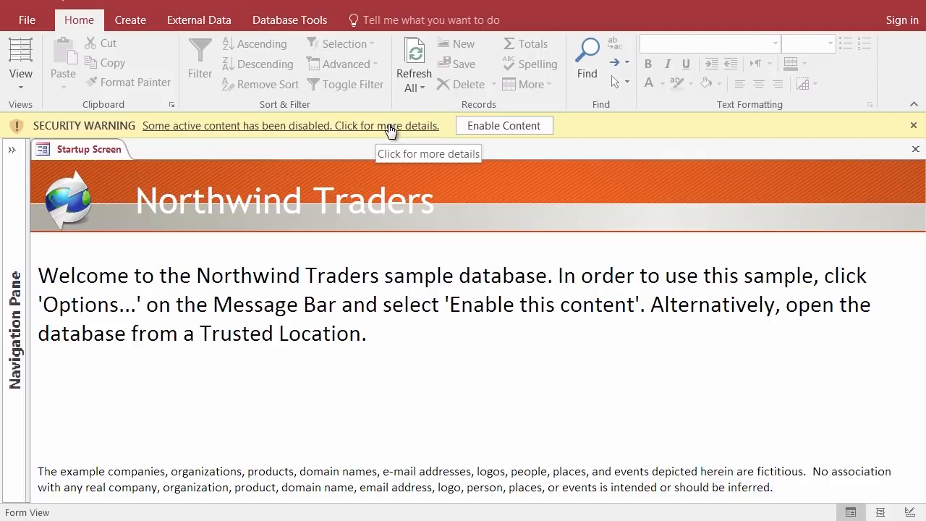
Enable the Northwind database's disabled content and dismiss the employee login dialog without logging in
left_click(509, 128)
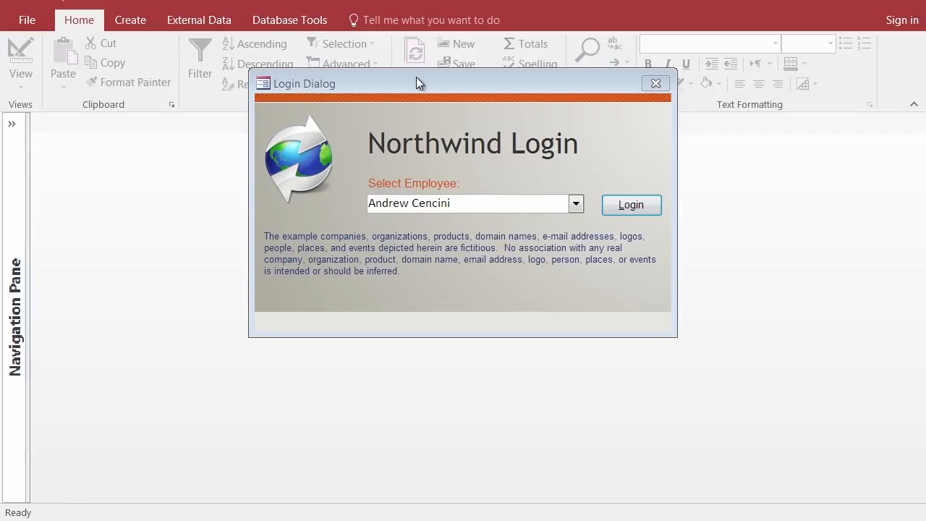
mouse_move(416, 77)
left_mouse_down()
mouse_move(434, 89)
mouse_move(421, 94)
left_mouse_up()
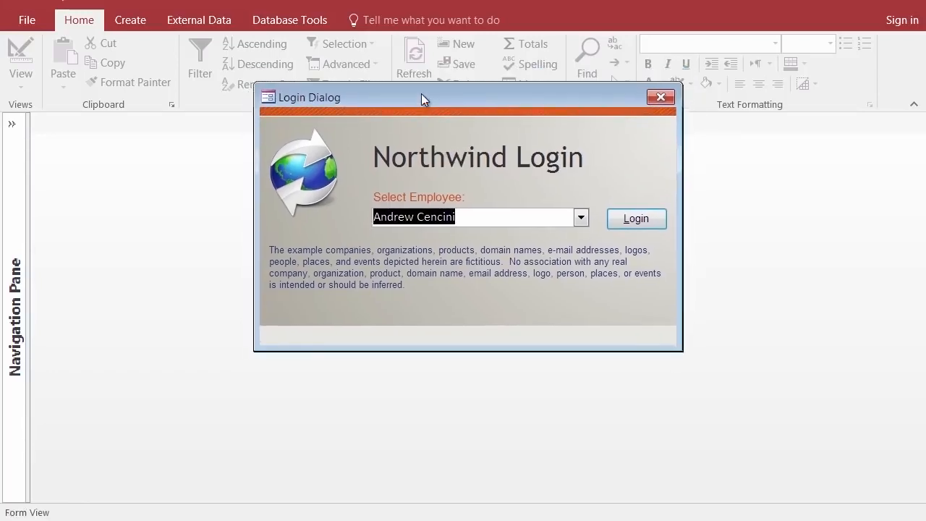
left_click(663, 97)
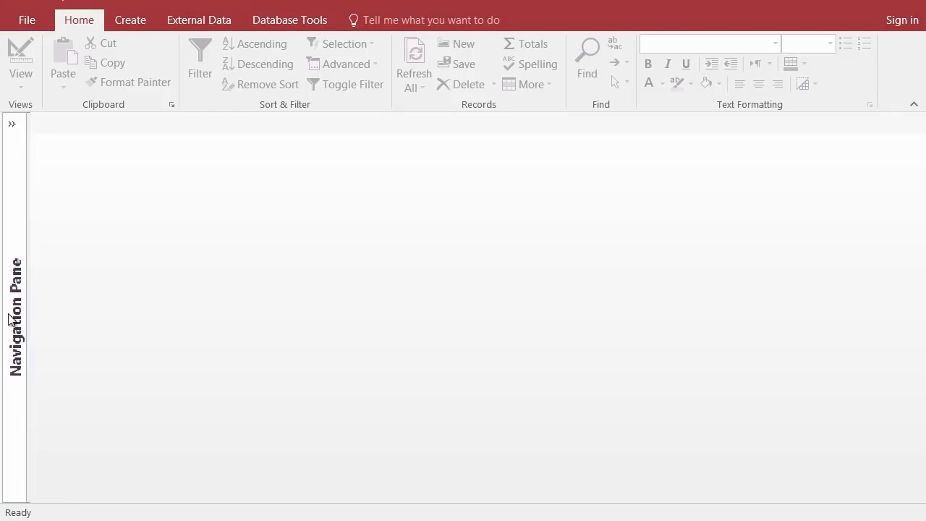
Expand the Navigation Pane and categorize the database objects by Object Type
left_click(8, 125)
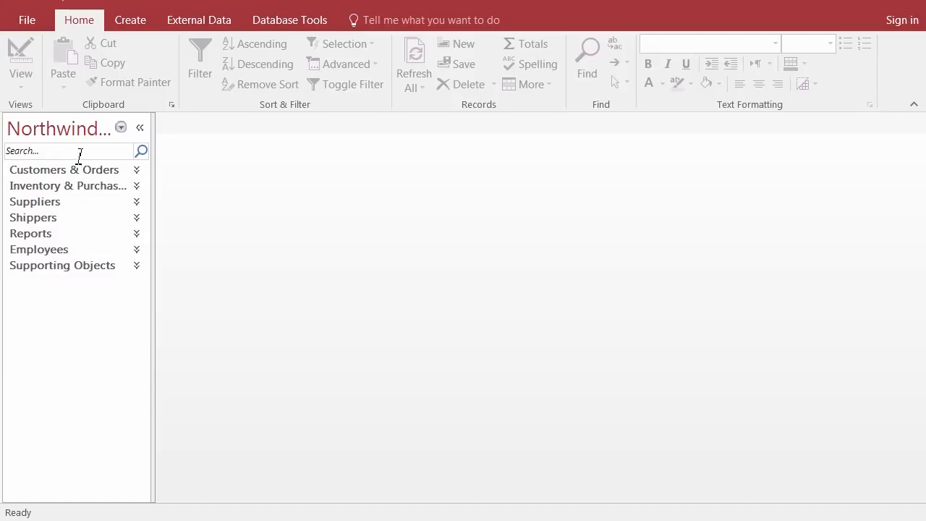
left_click(122, 128)
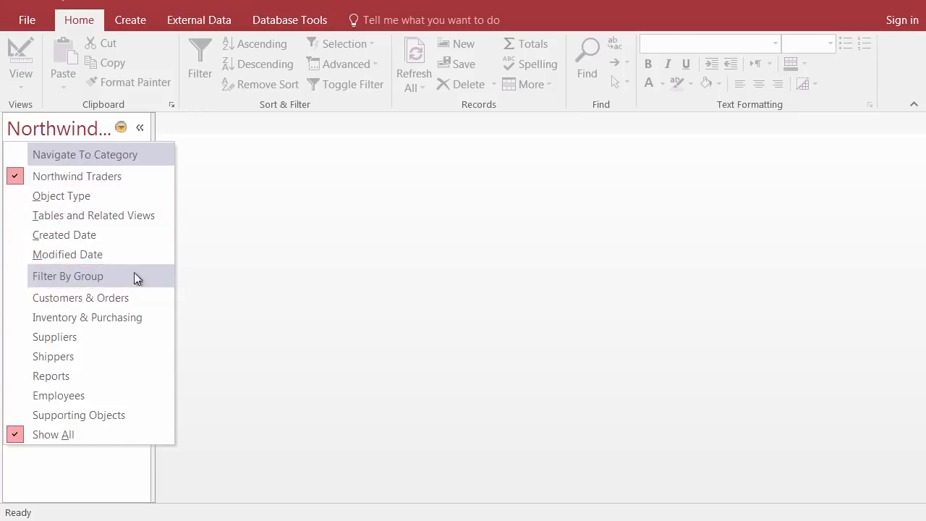
left_click(61, 195)
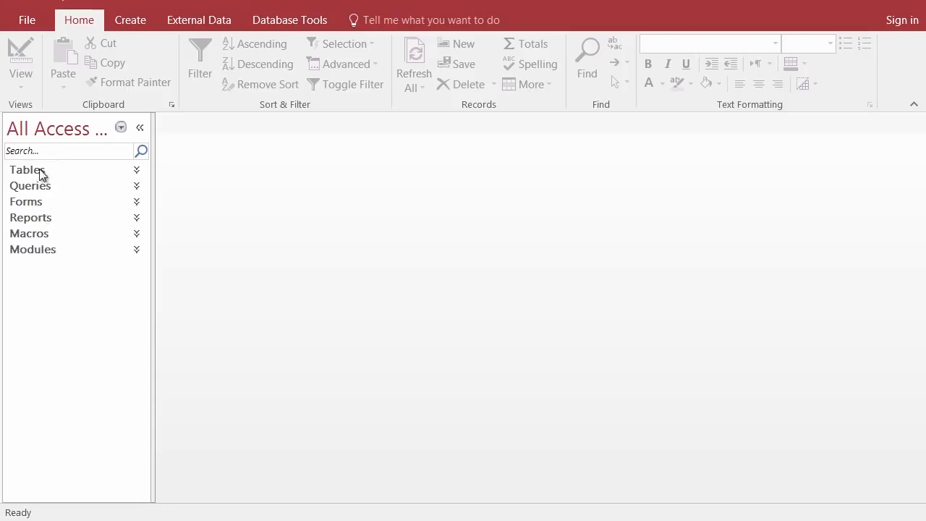
Review the Navigation Pane's category and group filter choices, and collapse and reopen the pane
left_click(120, 129)
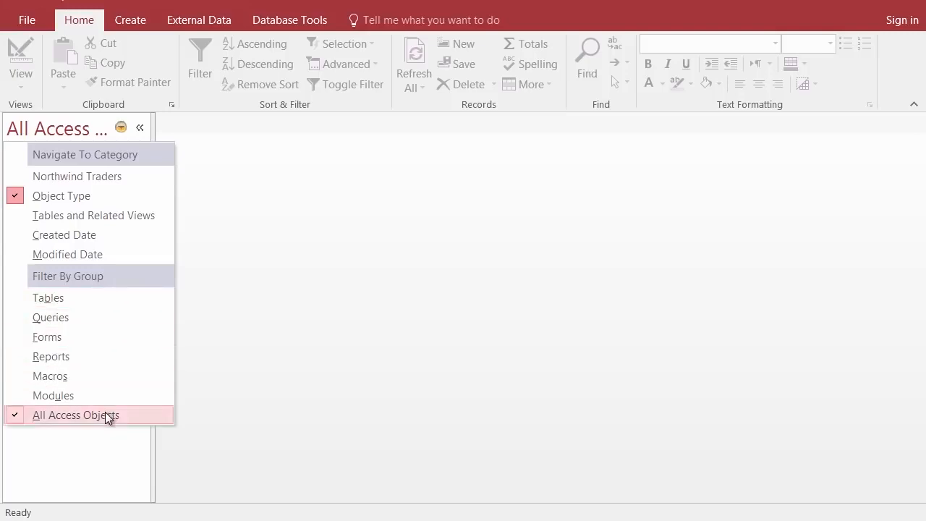
left_click(68, 435)
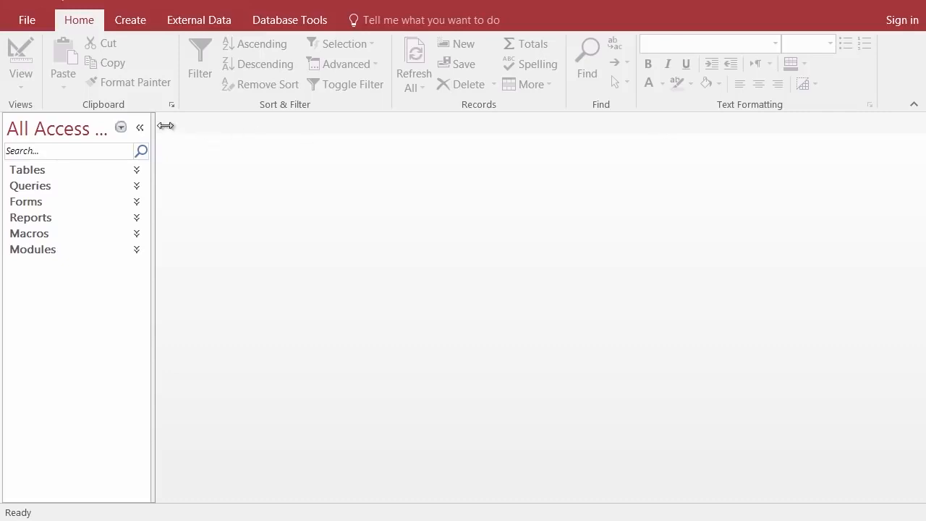
left_click(140, 129)
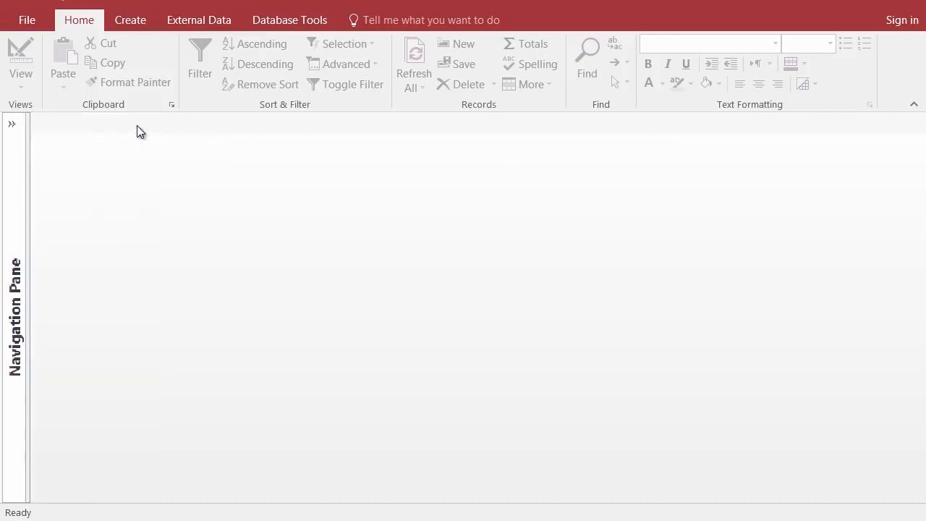
left_click(12, 125)
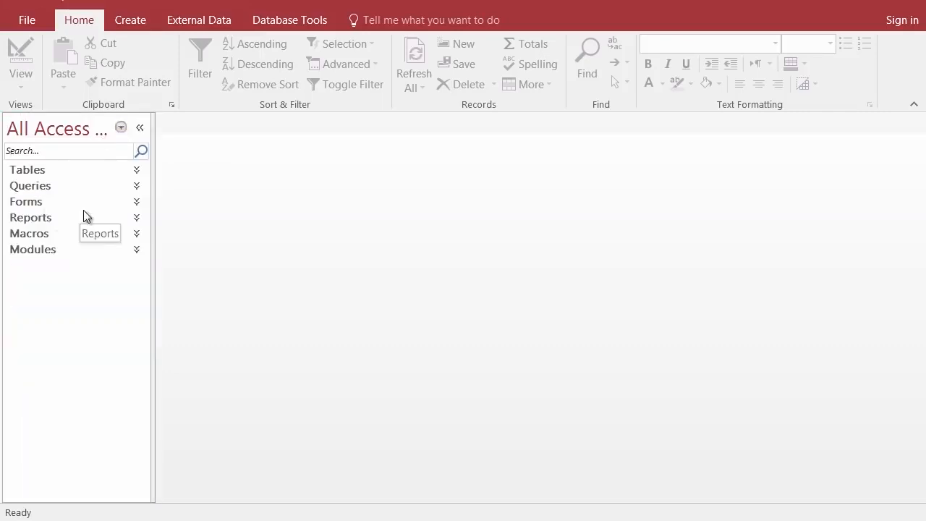
Review the Navigation Pane's category and group choices, and switch to the Paint diagram relating tables, queries, forms and reports
left_click(121, 128)
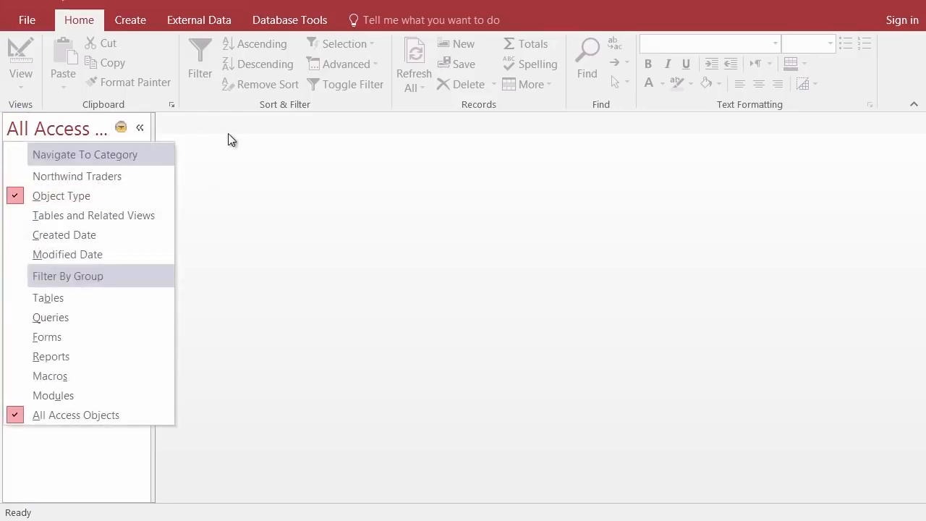
left_click(219, 151)
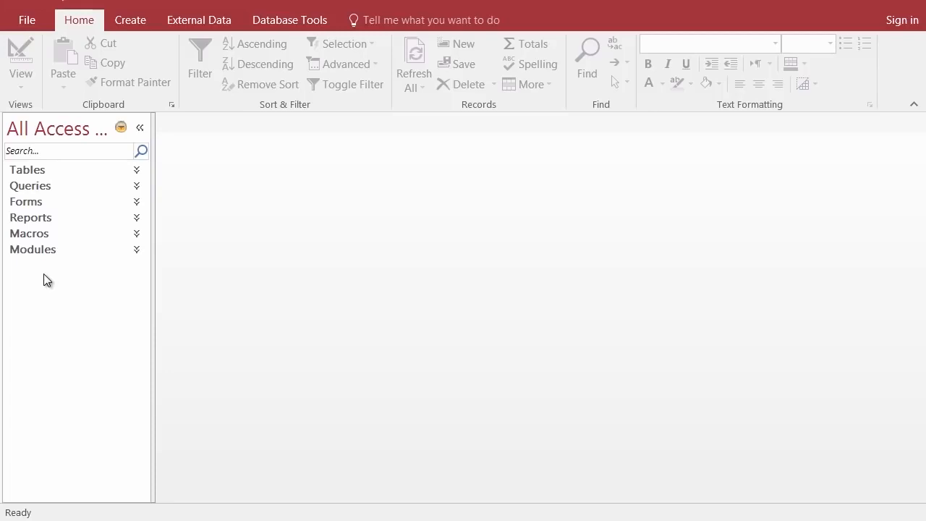
key("alt+Tab")
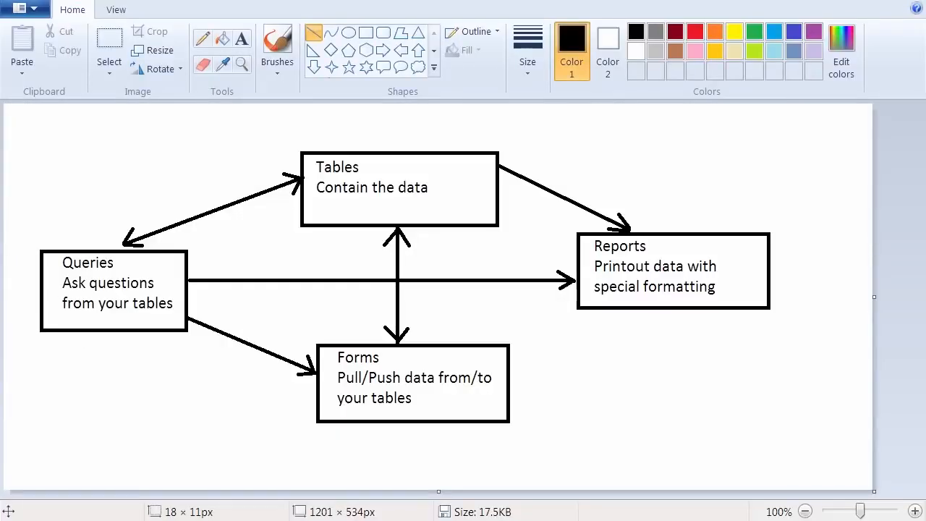
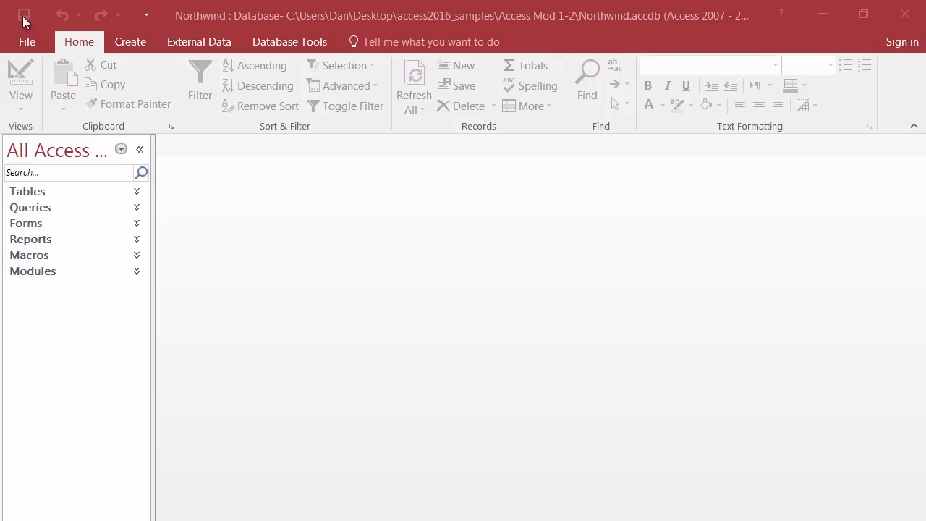
Add the Touch/Mouse Mode command to Access's Quick Access Toolbar
left_click(106, 2)
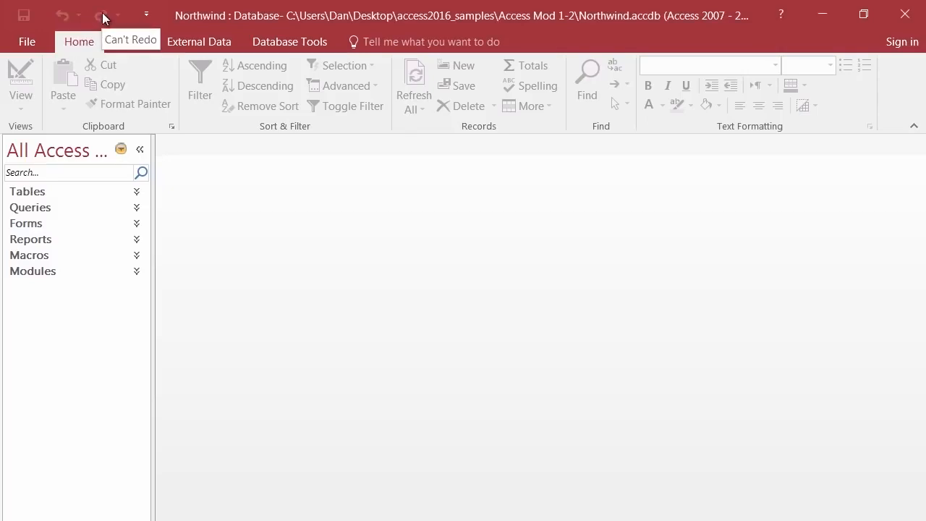
left_click(147, 16)
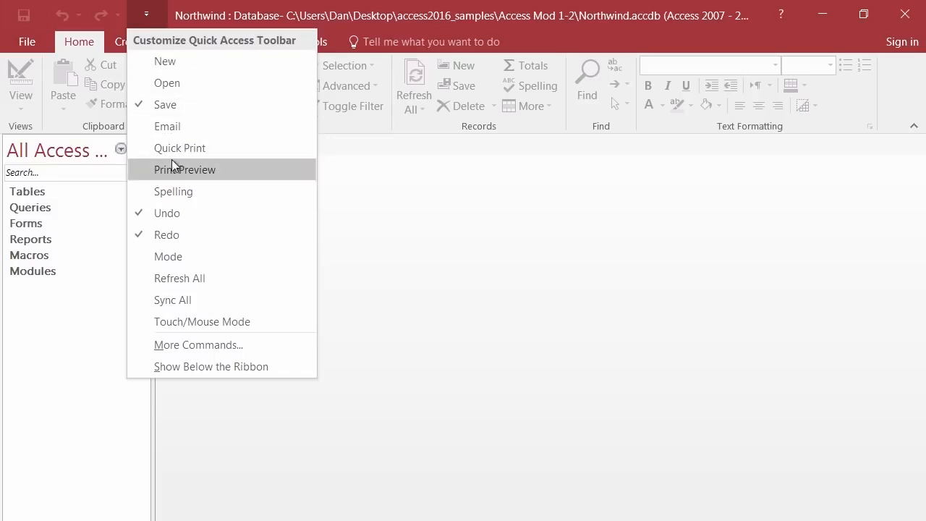
left_click(174, 322)
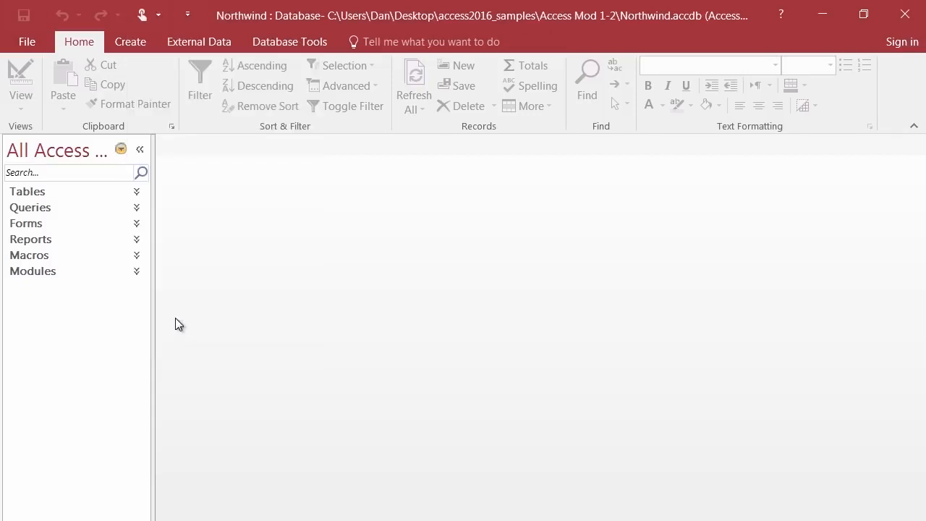
Try Touch spacing for the ribbon commands and return to Mouse spacing, also reviewing the Quick Access Toolbar's available commands
left_click(142, 16)
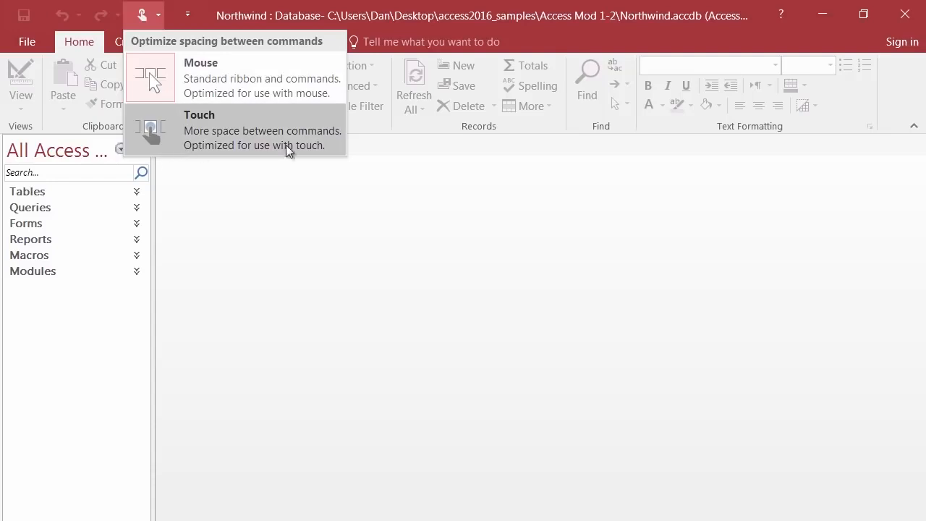
left_click(150, 127)
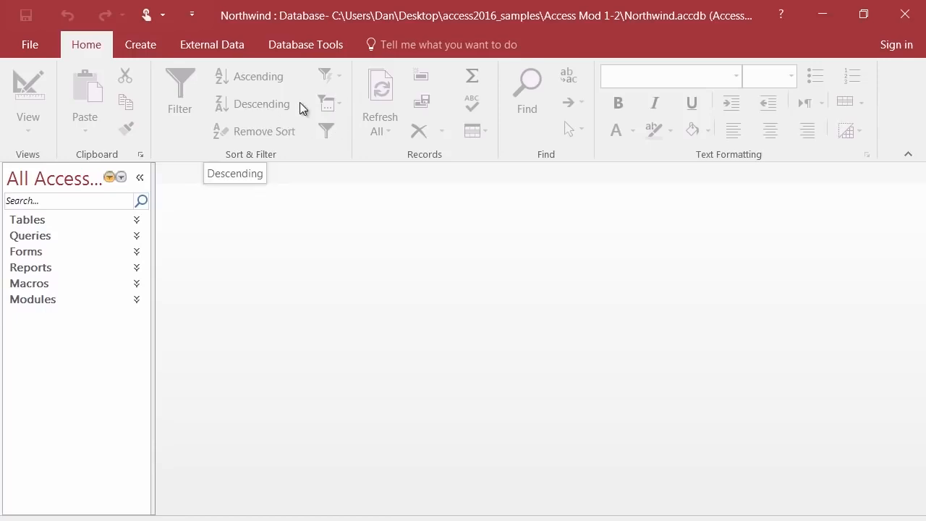
left_click(146, 17)
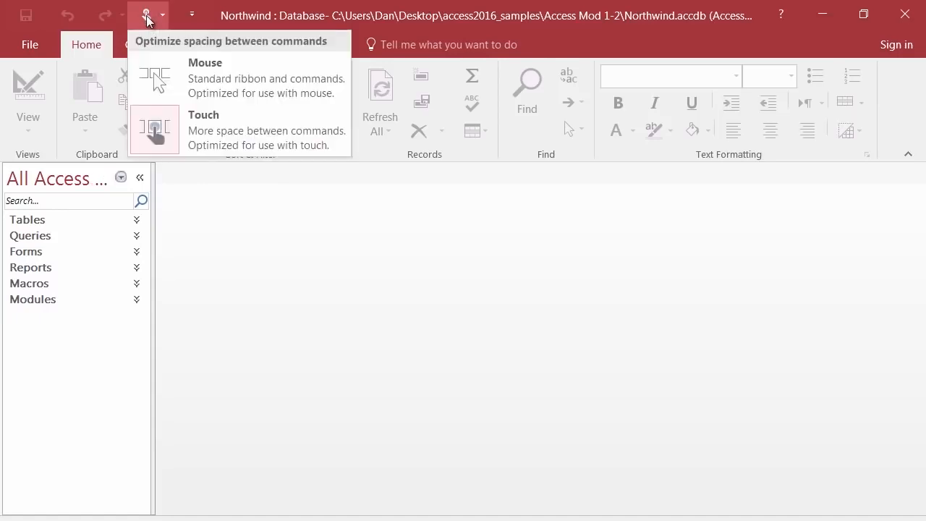
left_click(158, 79)
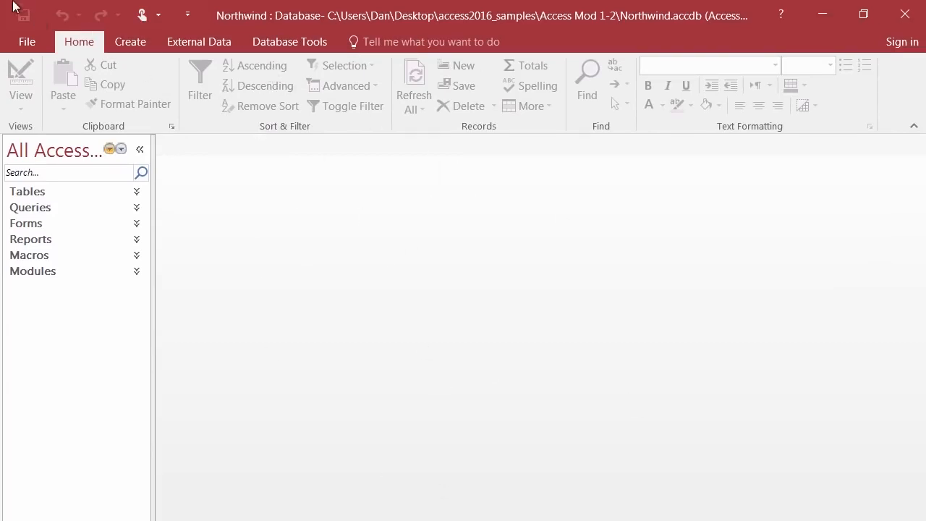
left_click(191, 13)
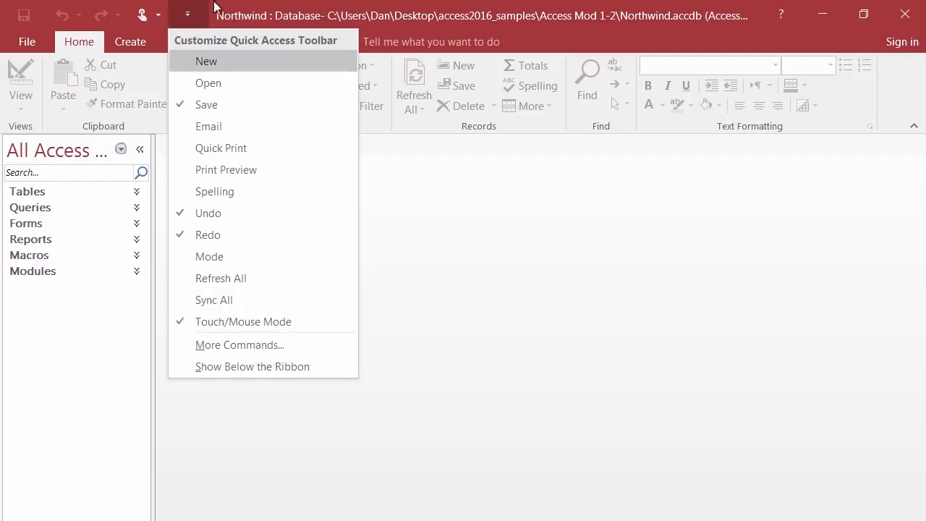
left_click(245, 7)
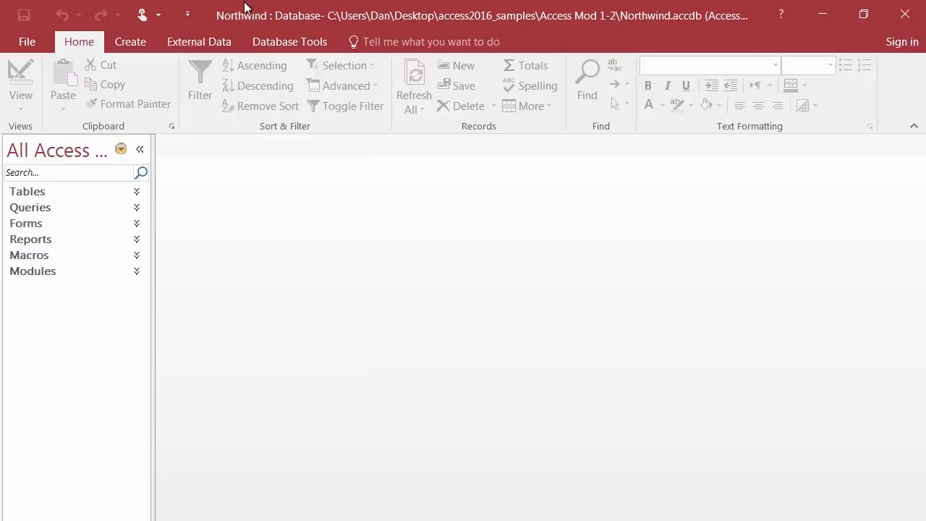
left_click(142, 14)
left_click(177, 151)
left_click(162, 15)
left_click(170, 82)
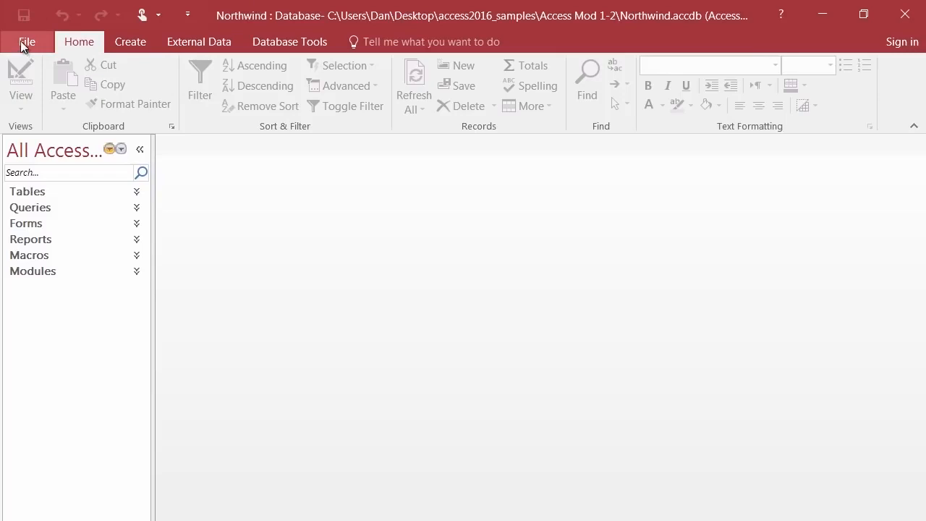
Examine the ribbon commands for creating objects, basic editing, and importing or exporting external data
left_click(127, 45)
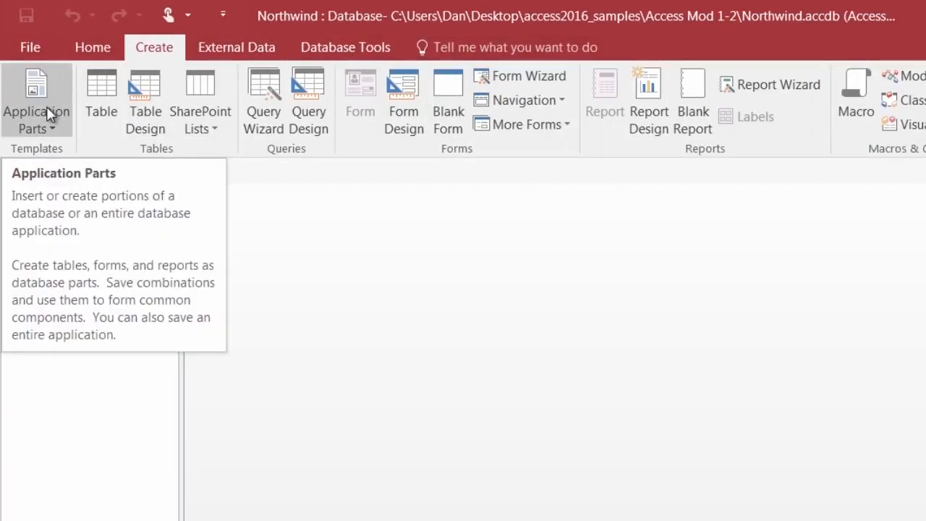
left_click(107, 47)
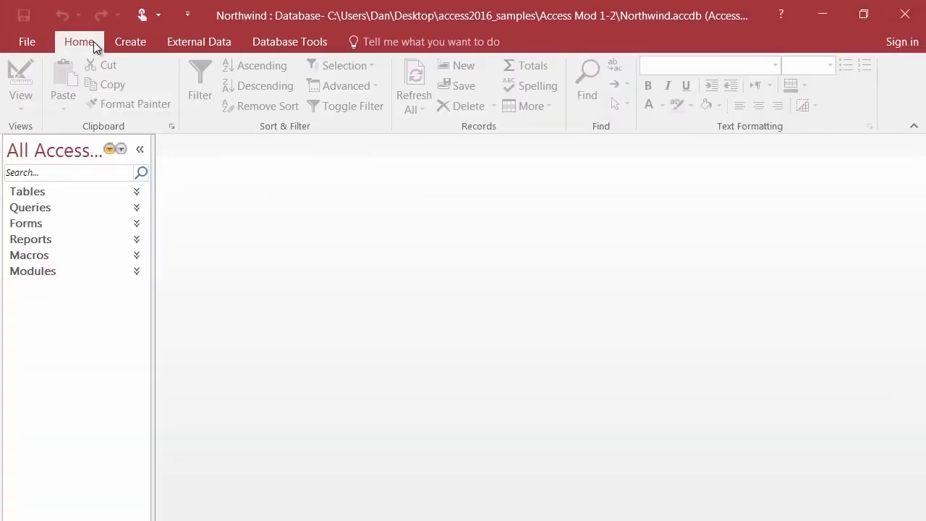
left_click(197, 40)
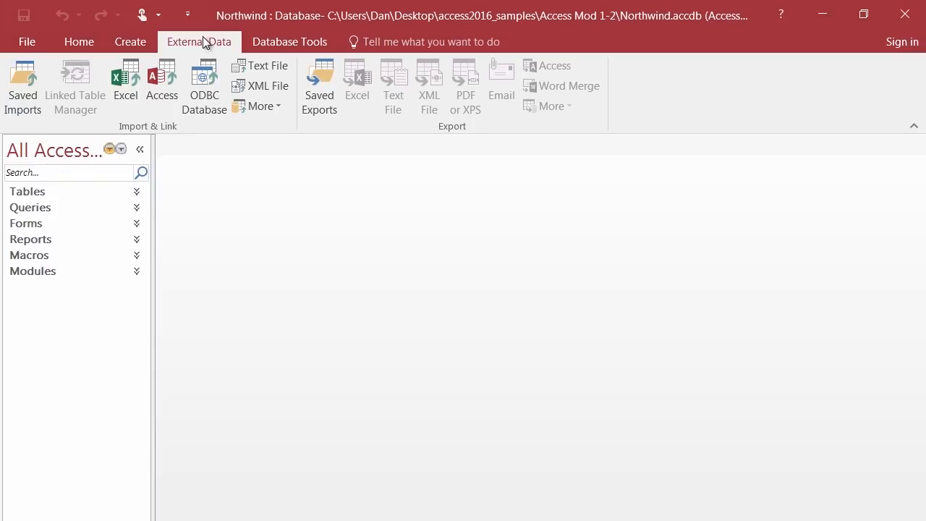
Examine the Northwind database's Info page with its Compact & Repair and Encrypt with Password options, and return to the database
left_click(20, 37)
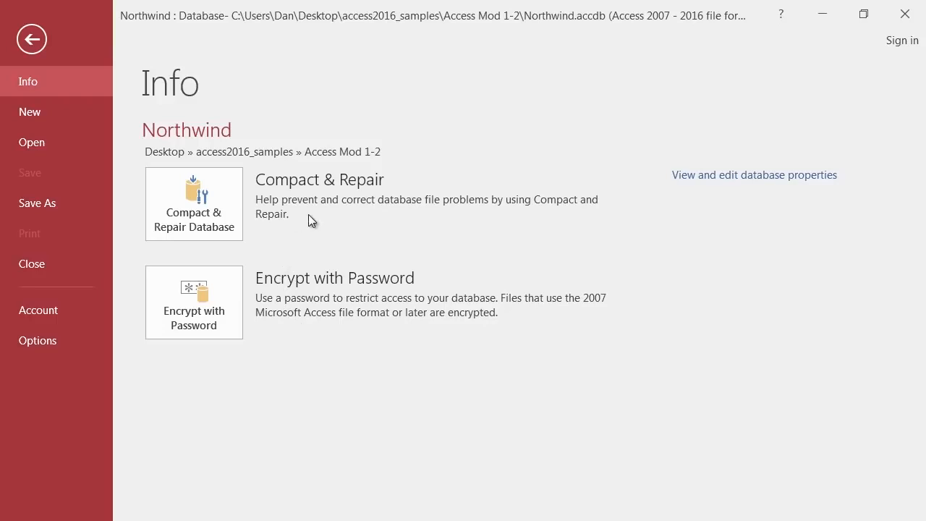
left_click(32, 40)
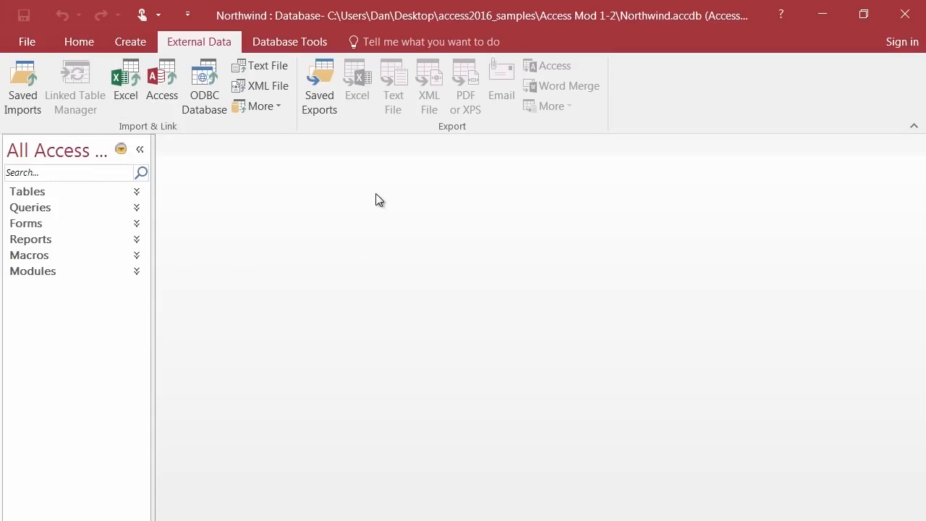
left_click(26, 42)
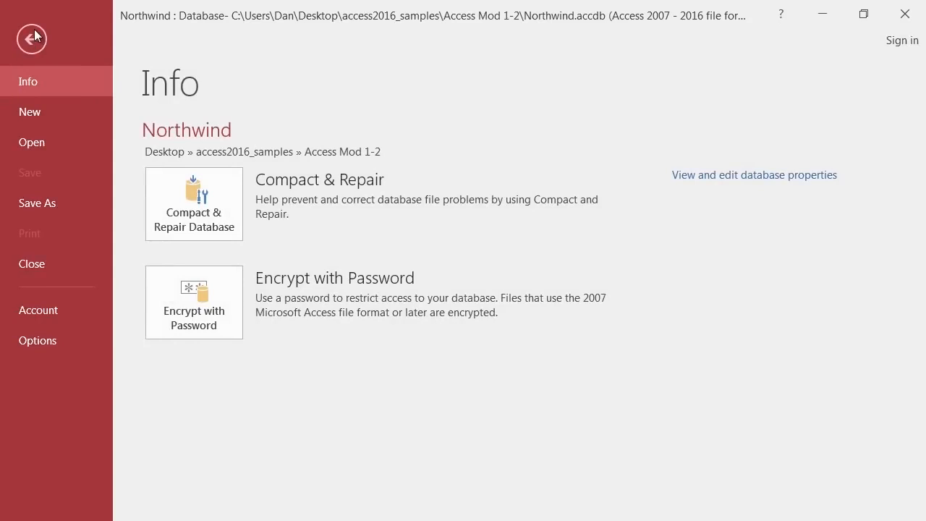
left_click(34, 36)
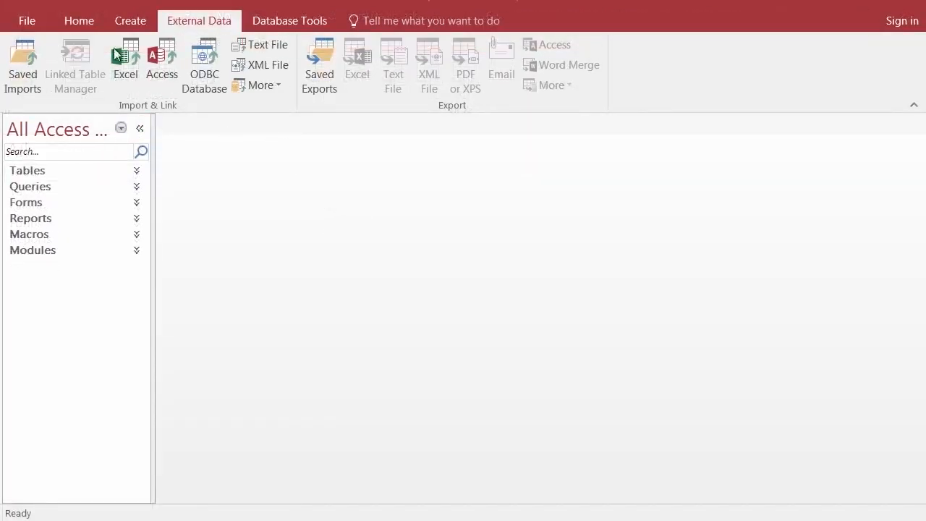
Compare the Create, External Data, Home and Database Tools command sets, ending on the Create commands
left_click(130, 21)
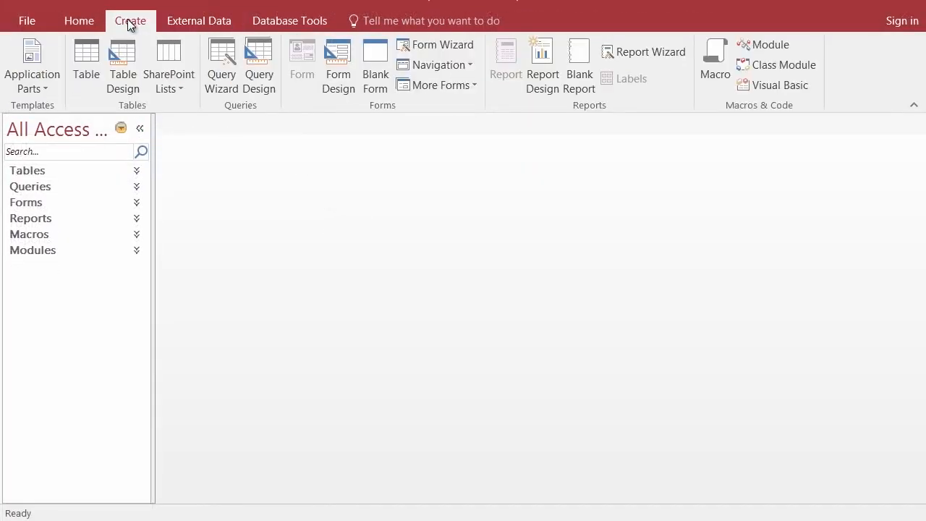
left_click(200, 22)
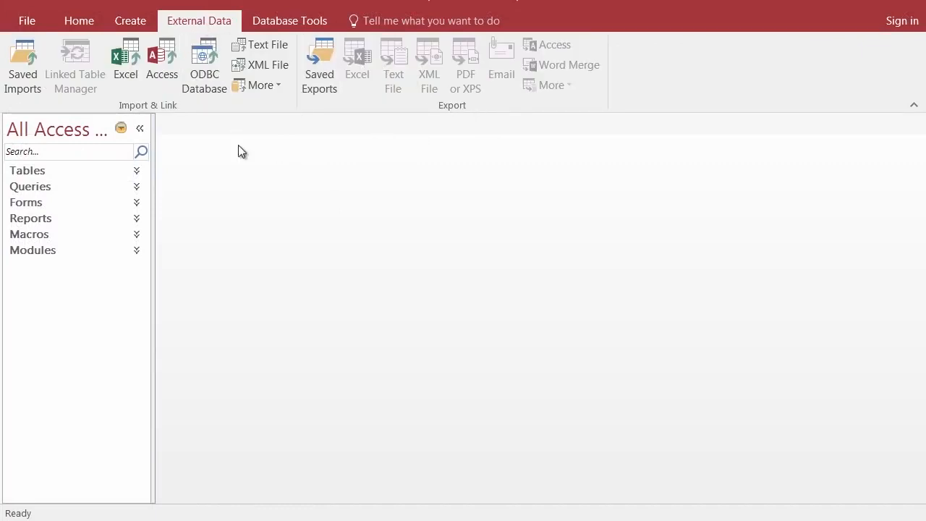
left_click(86, 21)
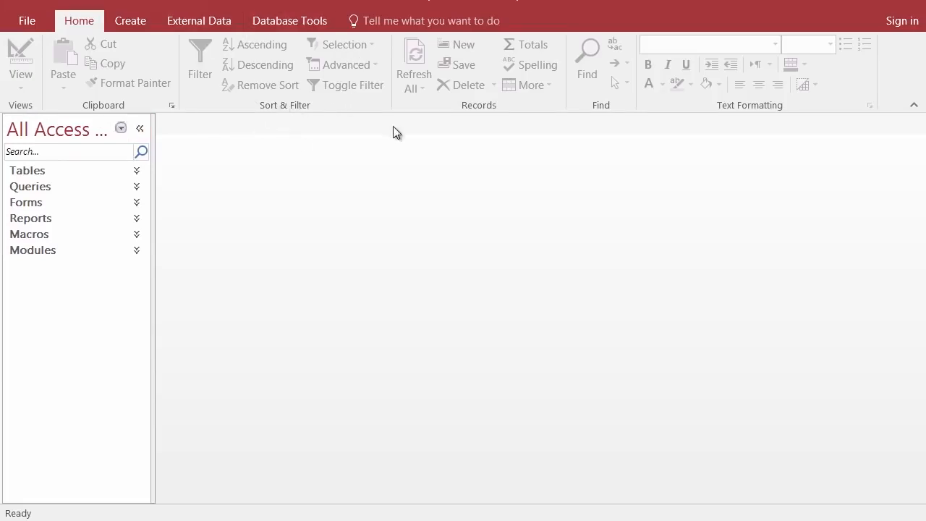
left_click(261, 20)
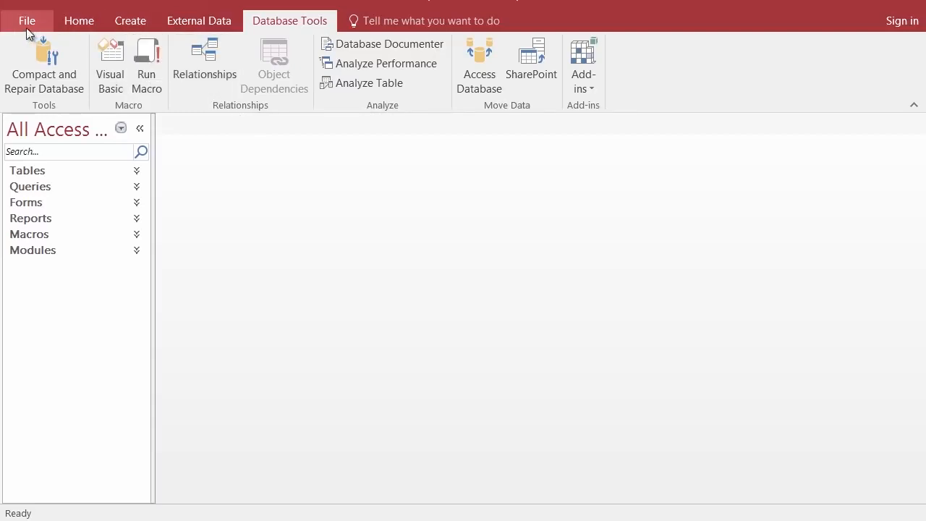
left_click(145, 23)
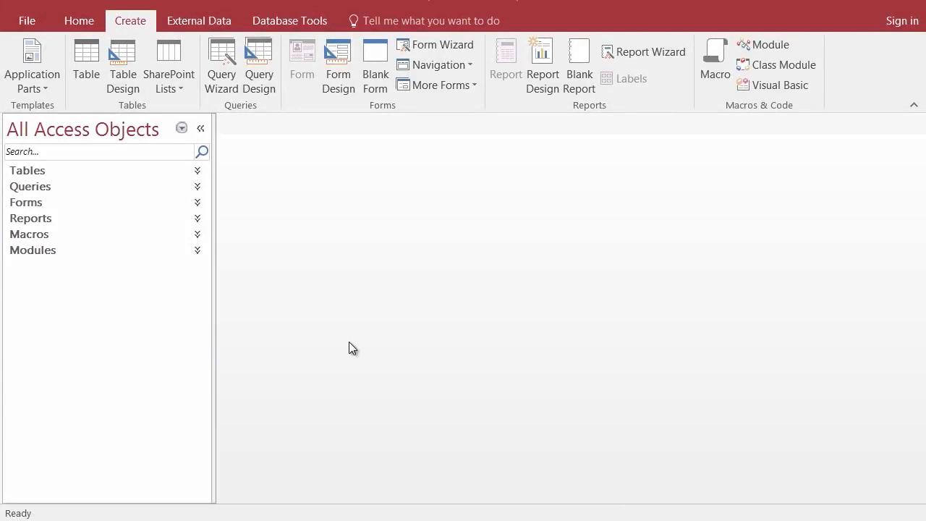
Expand the Tables group, look through its list of tables, and open the Customers table in Datasheet View
left_click(31, 171)
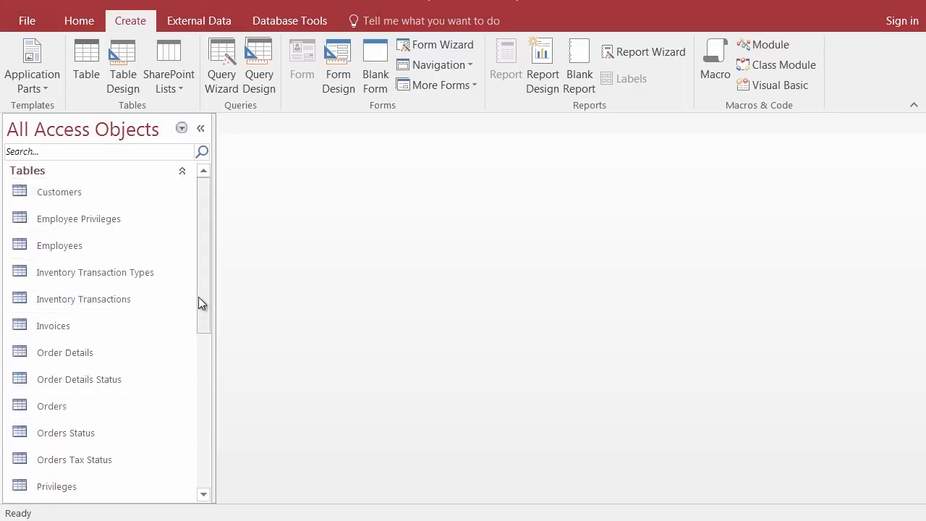
left_click_drag(200, 298, 204, 479)
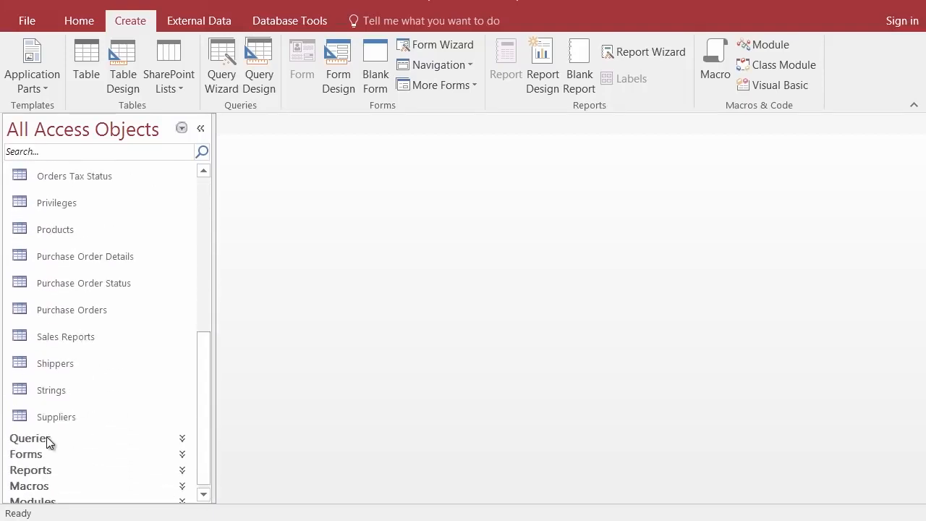
left_click_drag(203, 396, 345, 259)
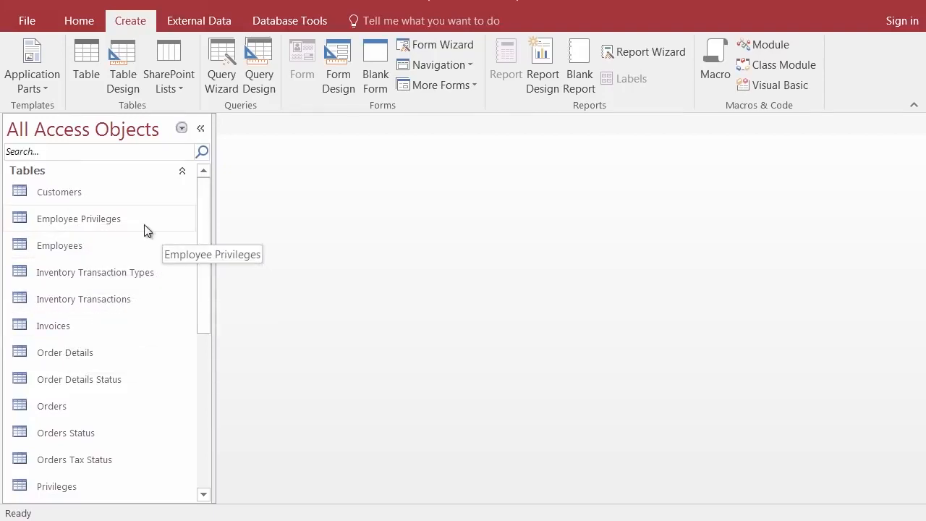
double_click(51, 194)
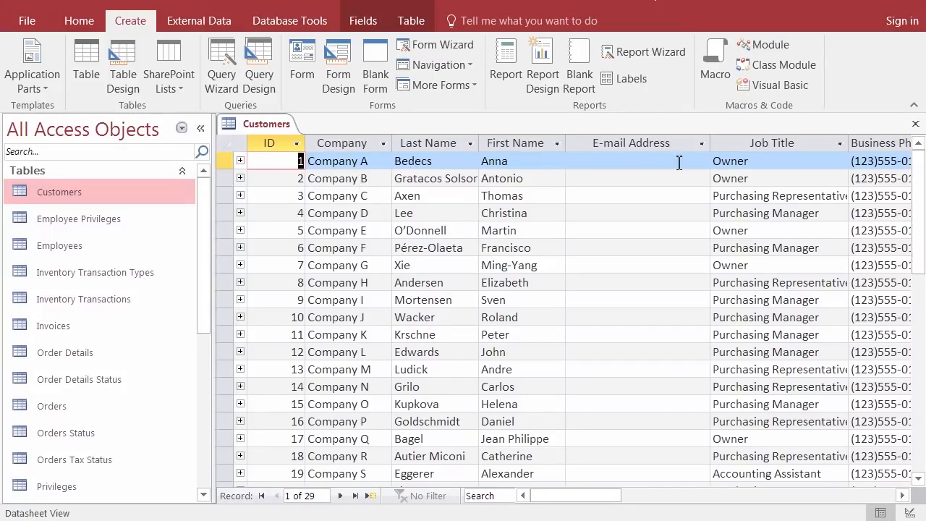
Move forward field by field through the first Customers record to look over its columns
left_click_drag(596, 498, 560, 482)
key("Tab")
key("Tab")
key("Tab")
key("Tab")
key("Tab")
key("Tab")
key("Tab")
key("Tab")
key("Tab")
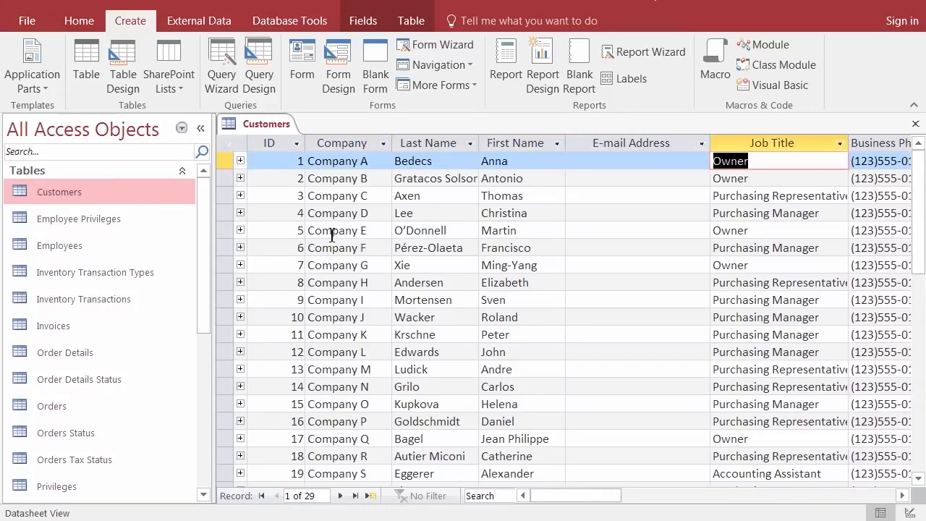
Move back field by field through the first Customers record to its ID field
key("shift+Tab")
key("shift+Tab")
key("shift+Tab")
key("shift+Tab")
key("shift+Tab")
key("shift+Tab")
key("shift+Tab")
key("shift+Tab")
key("shift+Tab")
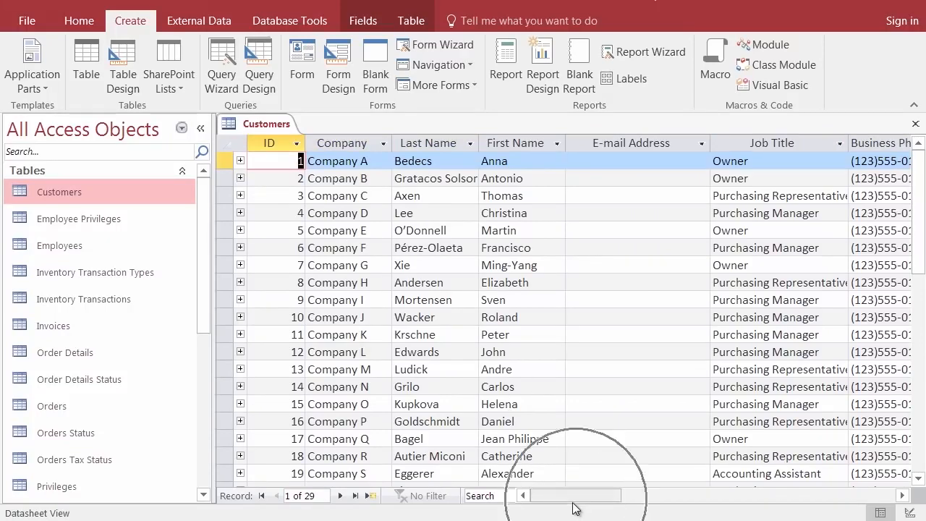
Look across the Customers columns and advance from the ID field to the Last Name field of the first record
left_click_drag(580, 497, 561, 503)
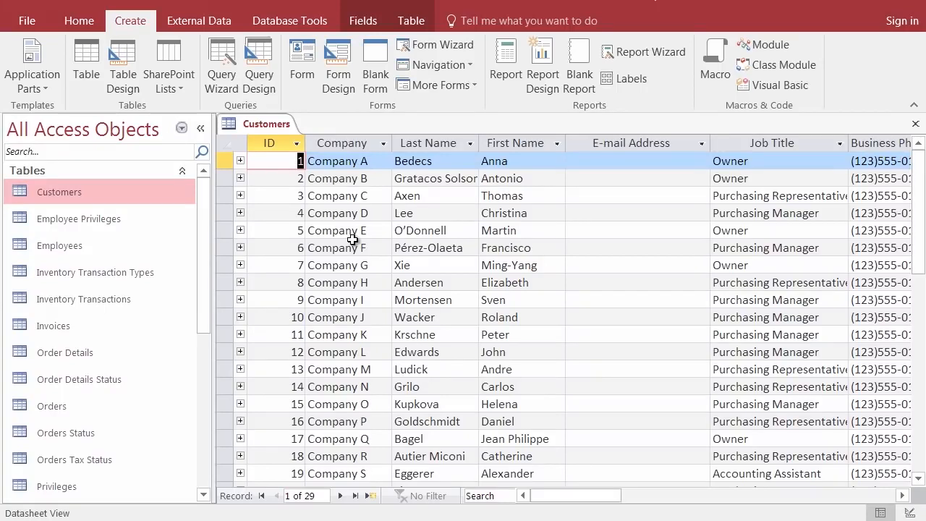
key("Tab")
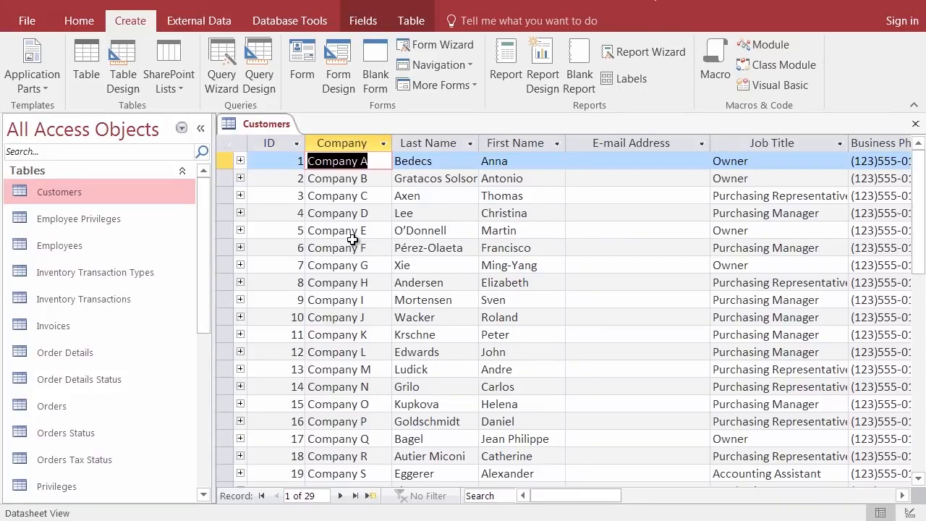
key("Tab")
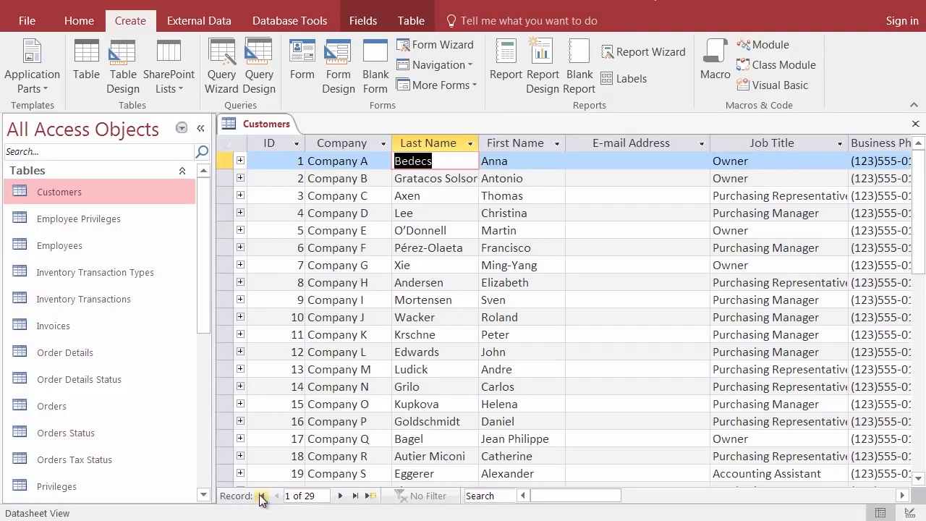
Use record navigation in the Customers table to reach the third, first and last records and a new blank record
left_click(339, 495)
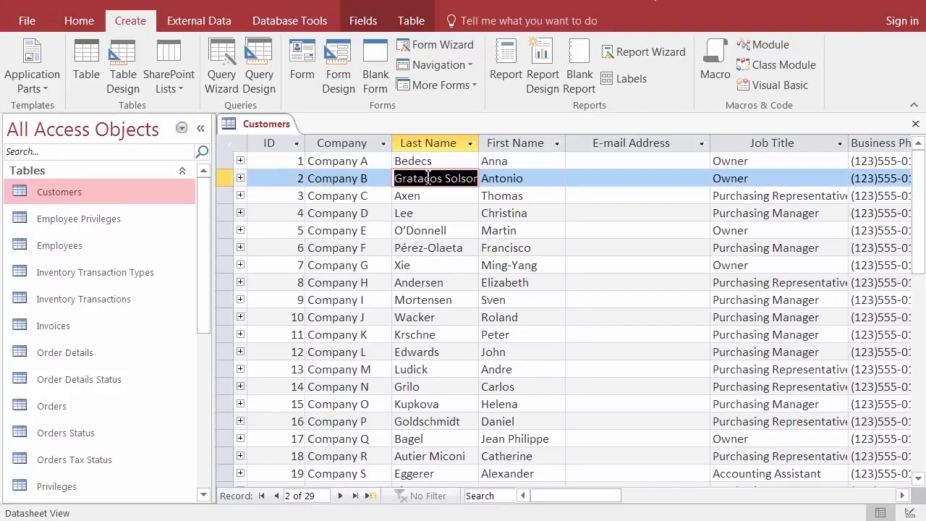
left_click(340, 499)
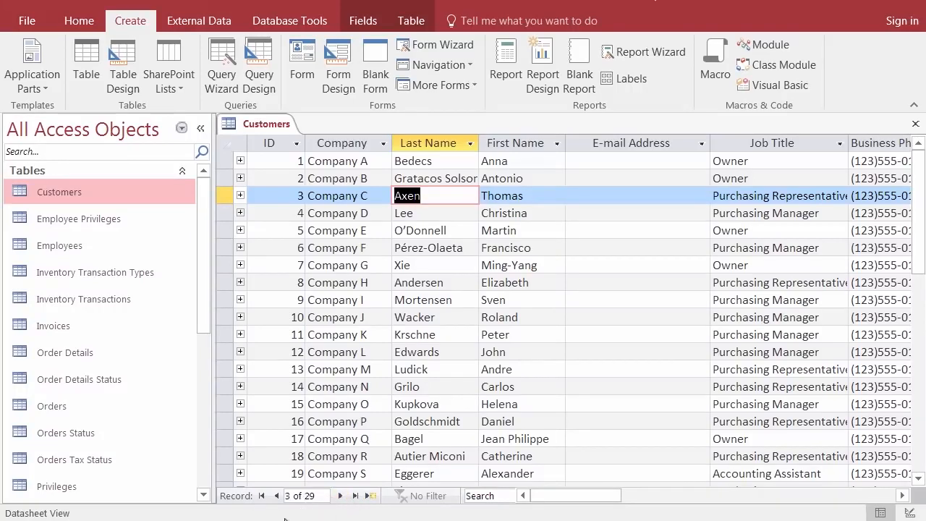
left_click(264, 499)
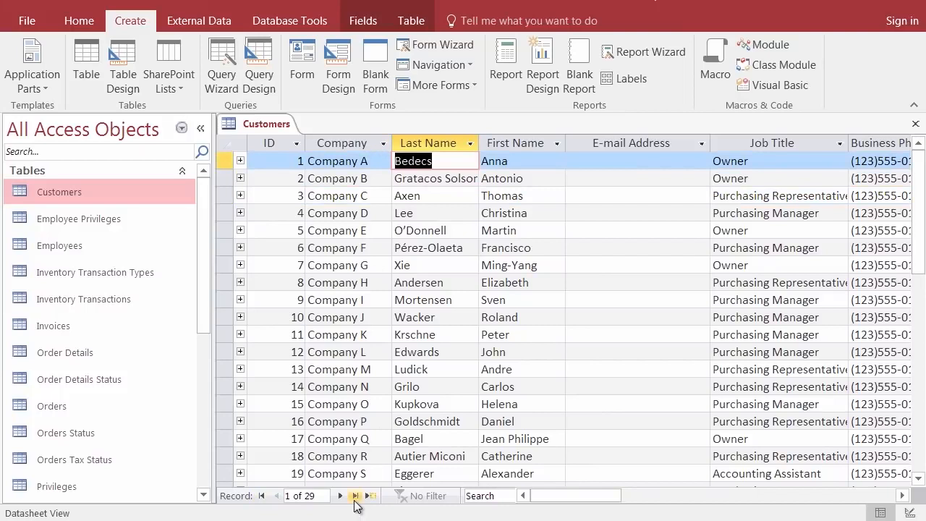
left_click(356, 496)
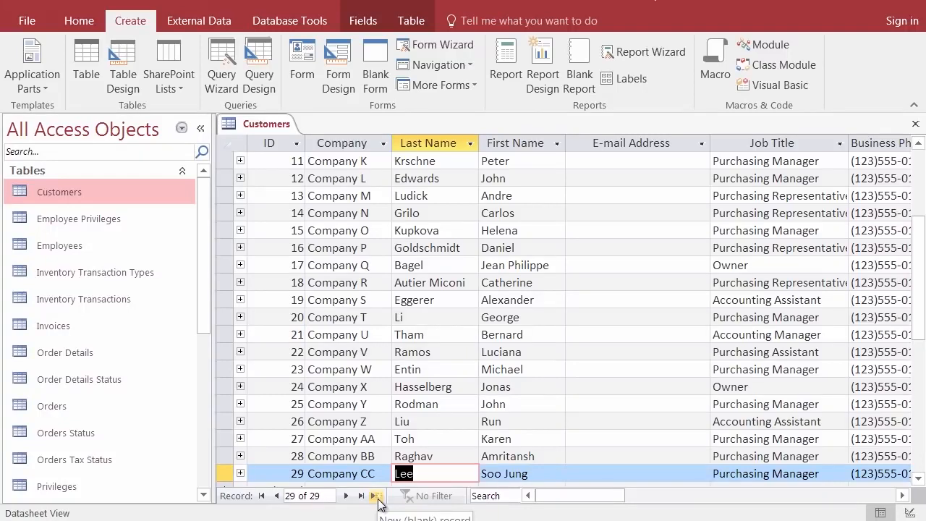
left_click(377, 498)
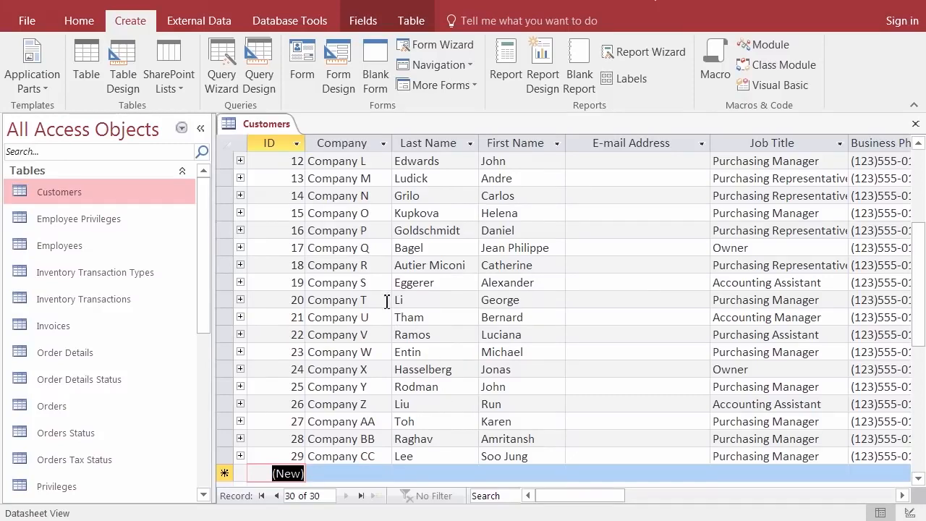
Place the cursor in the Company field of record 16 and move forward field by field past Business Phone
left_click(349, 234)
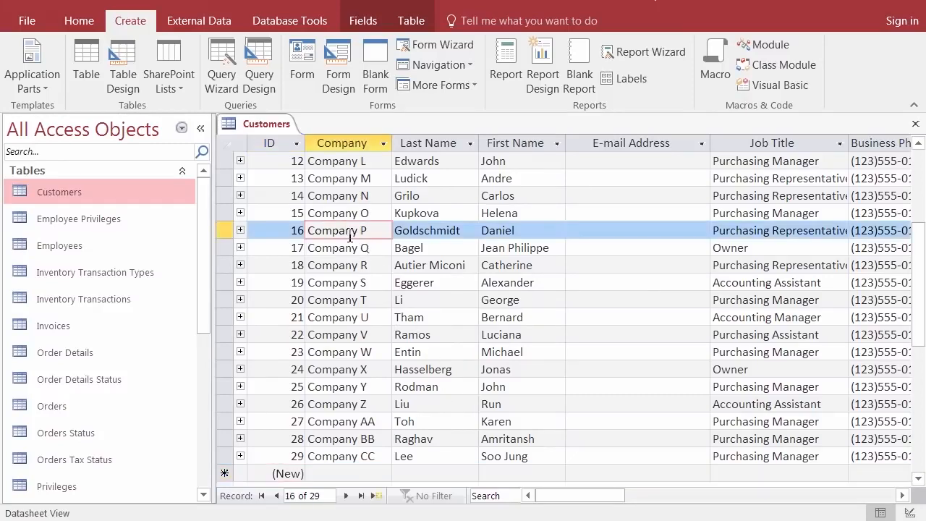
key("Right")
key("Right")
key("Right")
key("Right")
key("Right")
key("Right")
key("Right")
key("Right")
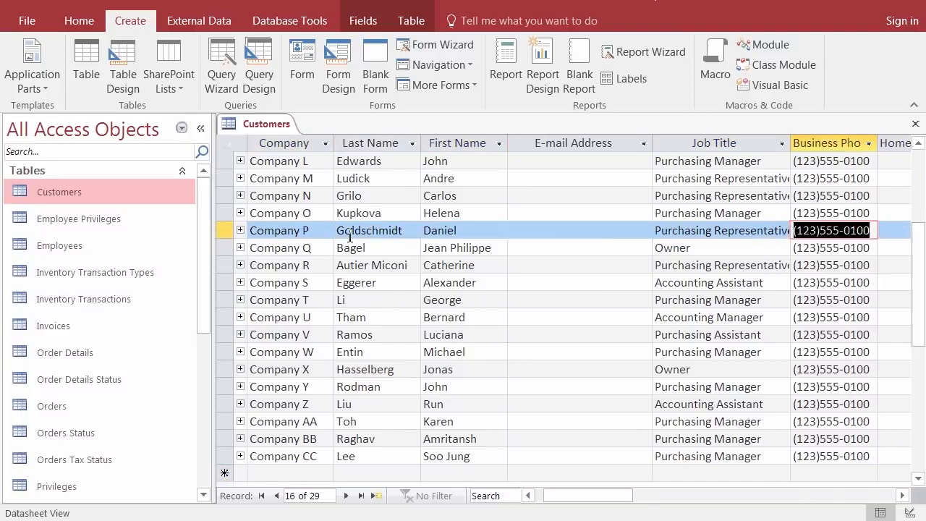
key("Right")
key("Right")
Move down to record 23 and back field by field to its ID field
key("Down")
key("Down")
key("Down")
key("Down")
key("Down")
key("Down")
key("Down")
key("Left")
key("Left")
key("Left")
key("Left")
key("Left")
key("Left")
key("Left")
key("Left")
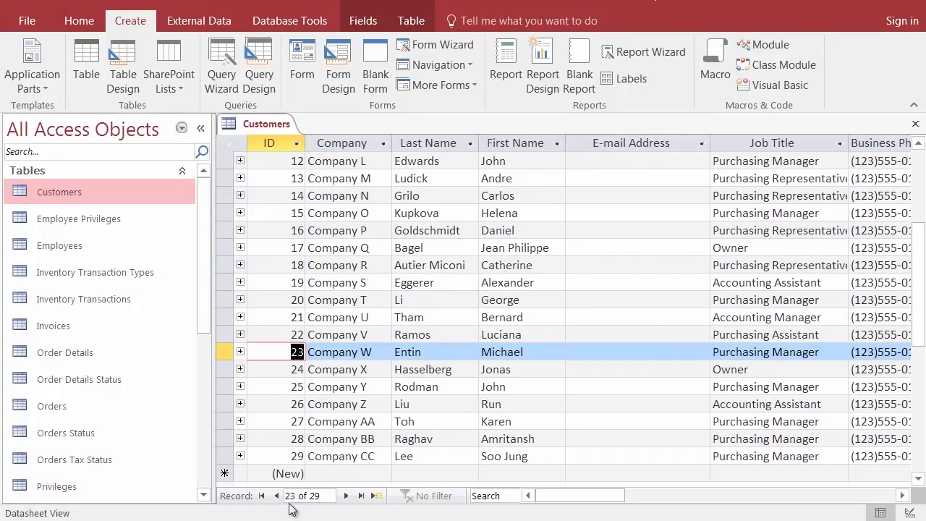
Go one record back and forward, jump to the new blank record, and return to the last Customers record
left_click(277, 496)
left_click(346, 495)
left_click(376, 496)
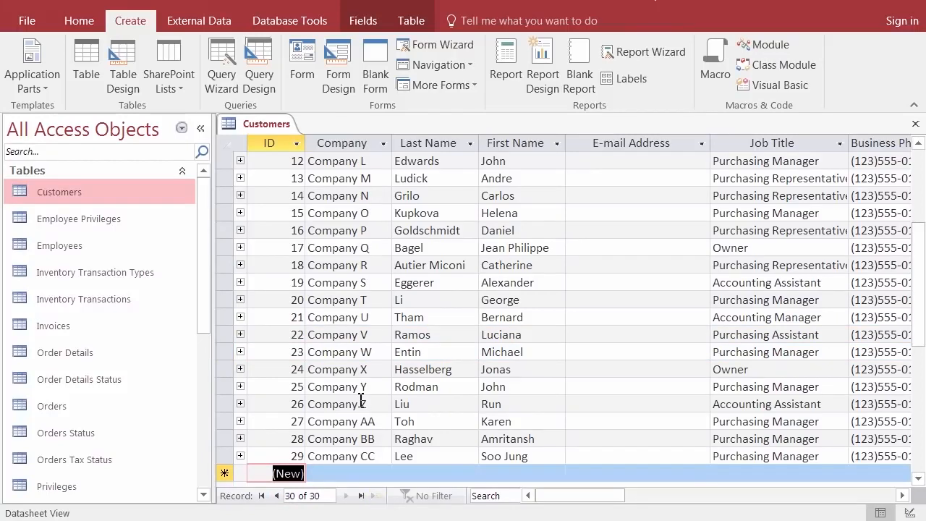
left_click(275, 496)
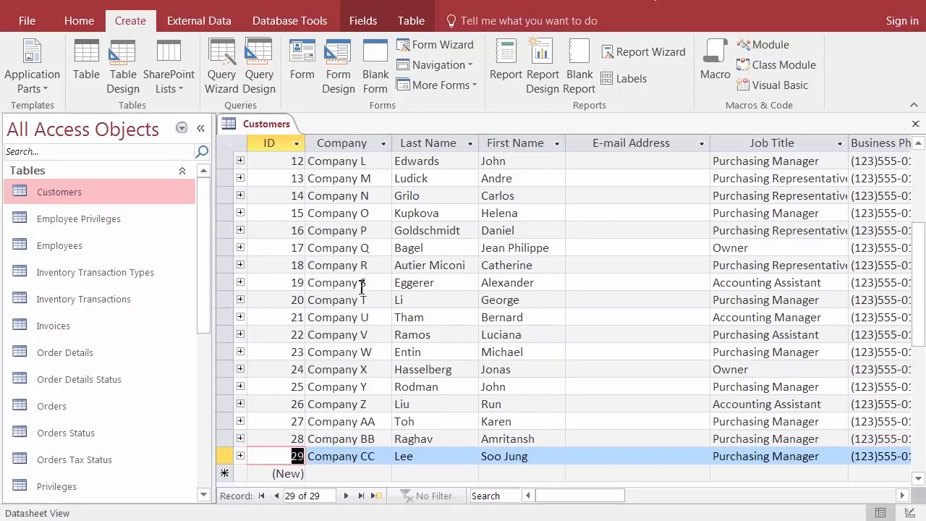
Switch the Customers table to Design View, look over its field list, and return to Datasheet View
left_click(86, 24)
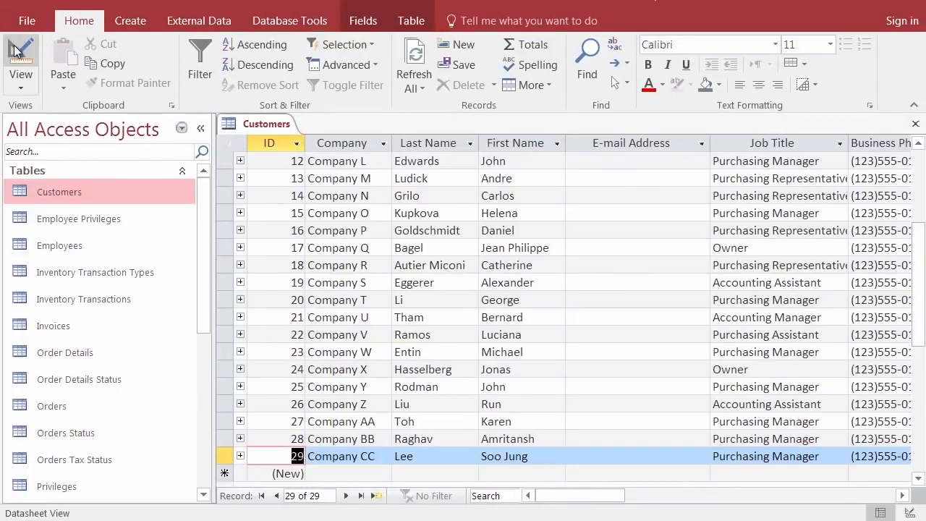
left_click(14, 51)
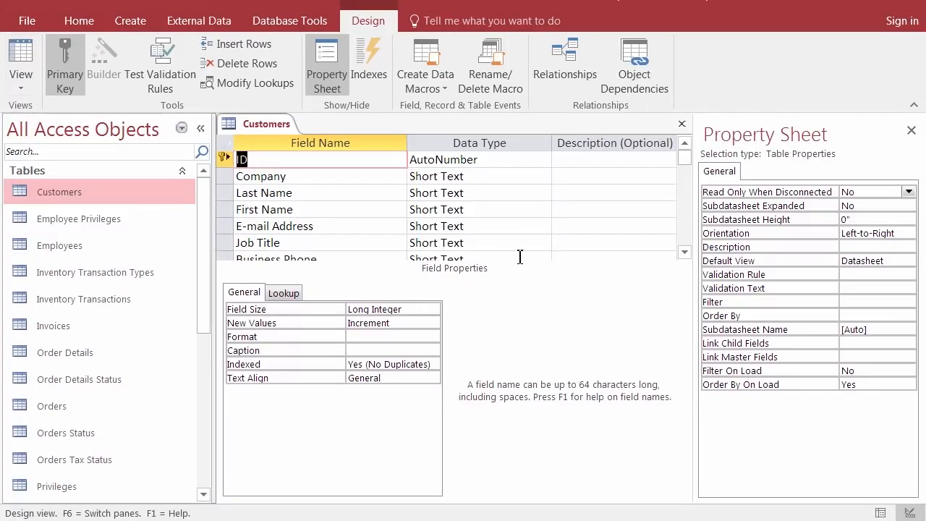
scroll(318, 204, "down", 3)
scroll(318, 204, "down", 2)
scroll(321, 200, "up", 5)
left_click(18, 58)
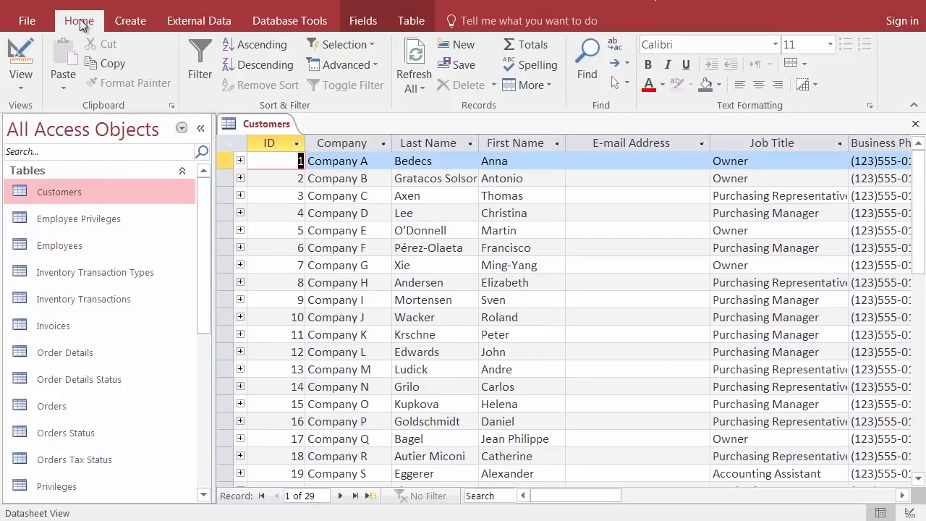
Return Customers to Design View and examine the data types and properties of its fields from Last Name through Attachments
left_click(19, 58)
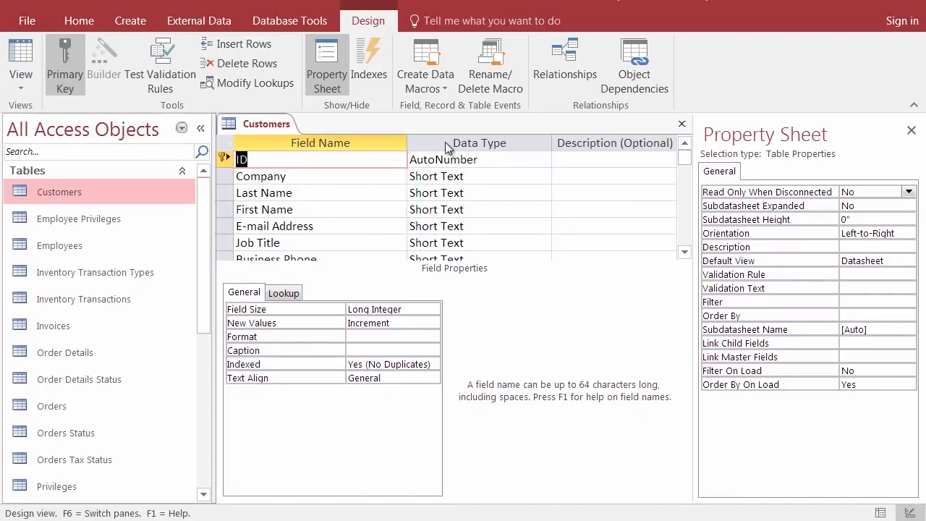
left_click(434, 197)
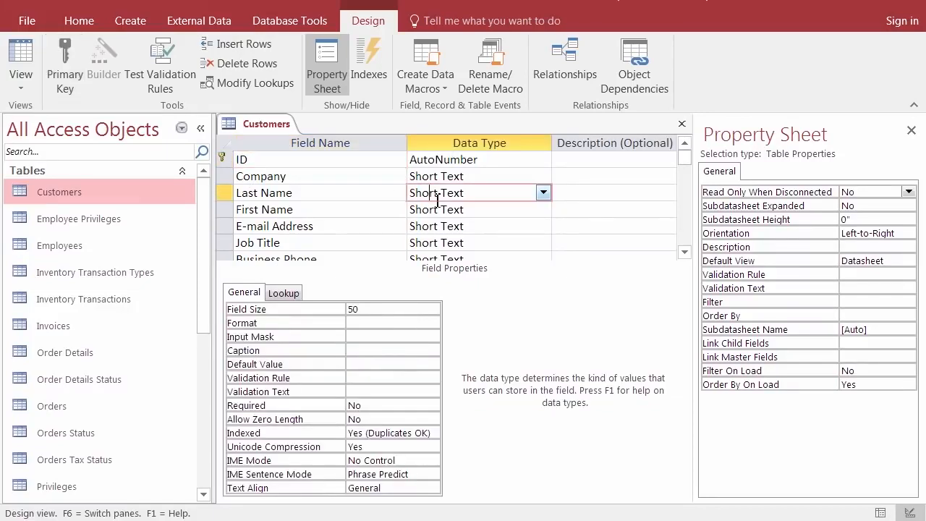
key("Down")
key("Down")
key("Down")
key("Down")
key("Down")
key("Down")
key("Down")
key("Down")
key("Down")
key("Down")
key("Down")
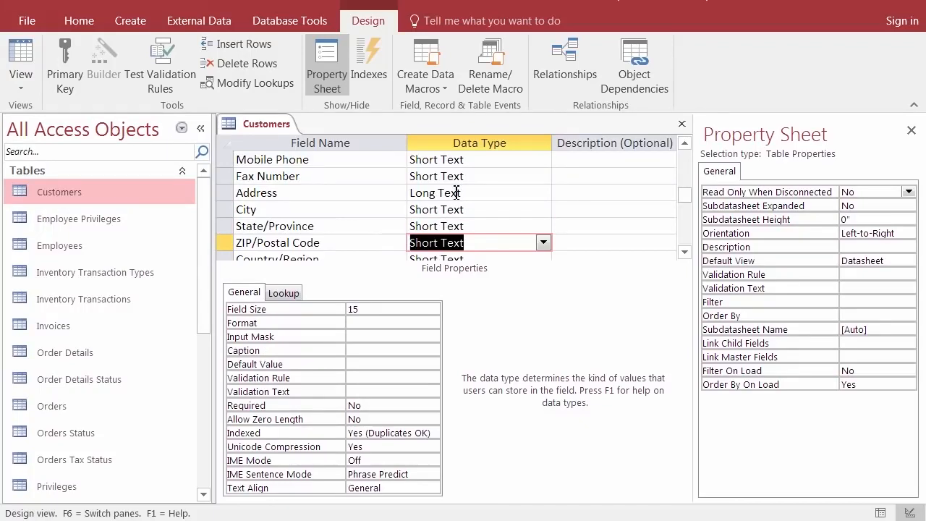
key("Down")
key("Down")
key("Down")
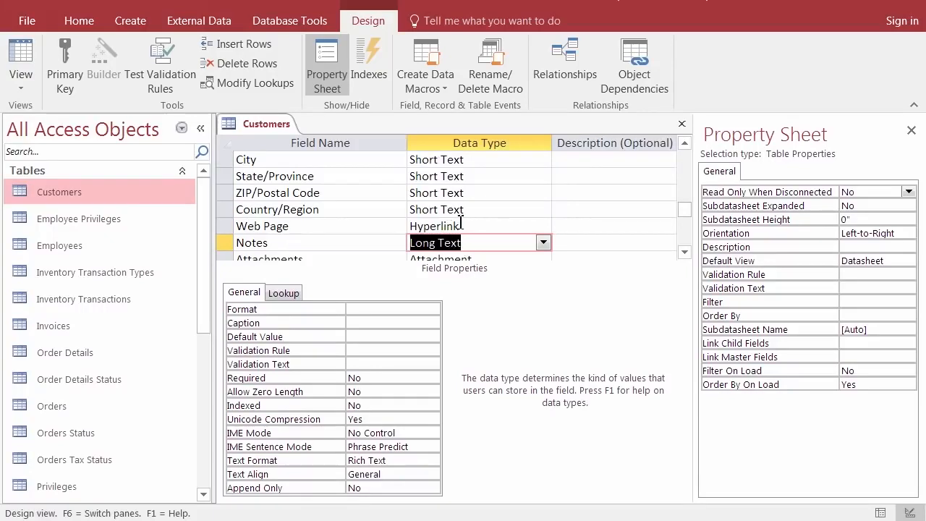
key("Down")
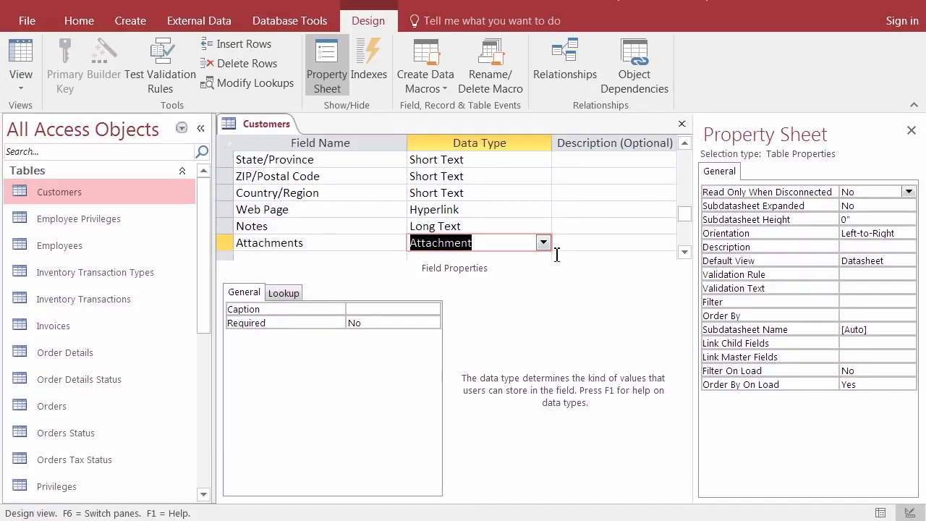
Look through the data types available for the Attachments field, leaving it as Attachment, and return to Datasheet View
left_click(542, 243)
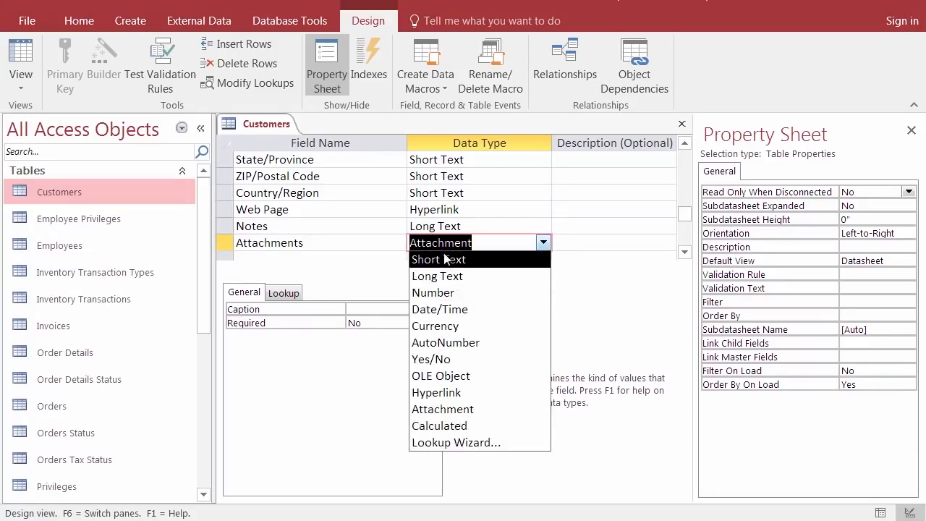
left_click(544, 243)
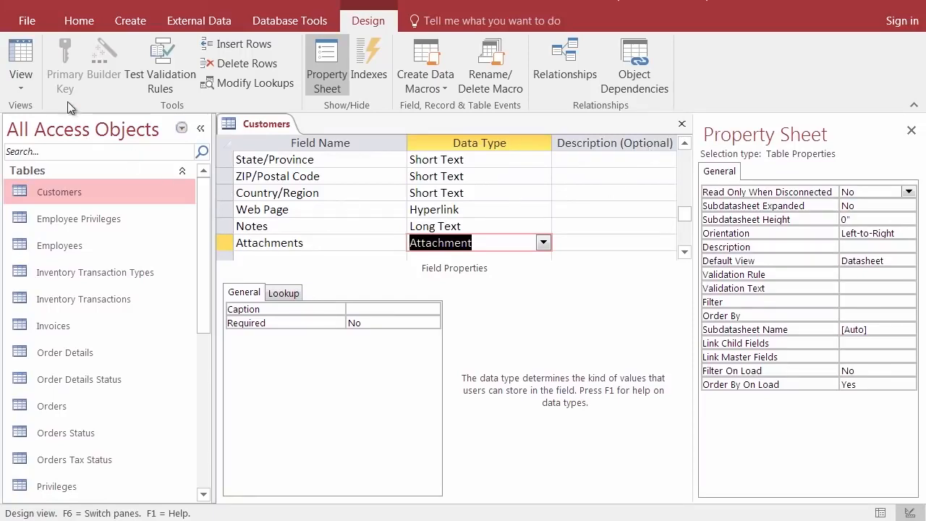
left_click(20, 61)
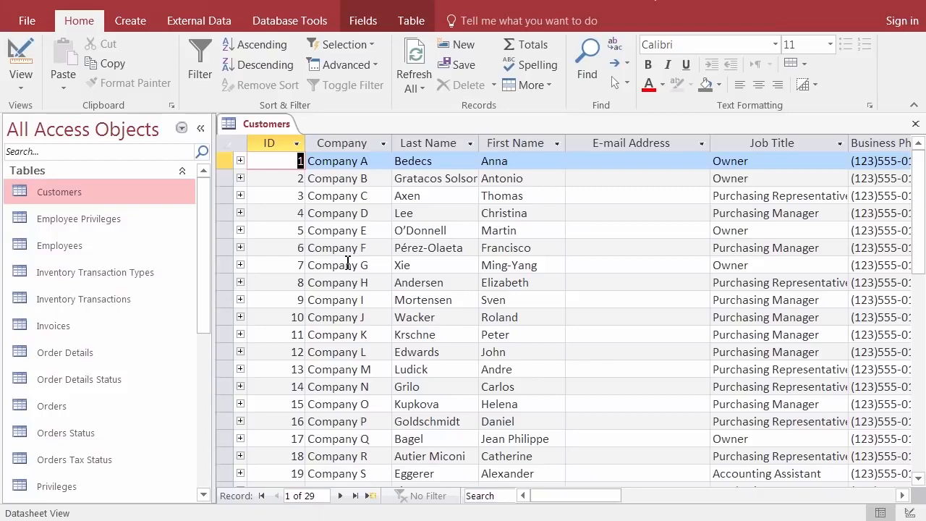
Toggle the Customers table between Design View and Datasheet View, ending in Datasheet View
left_click(20, 56)
left_click(20, 57)
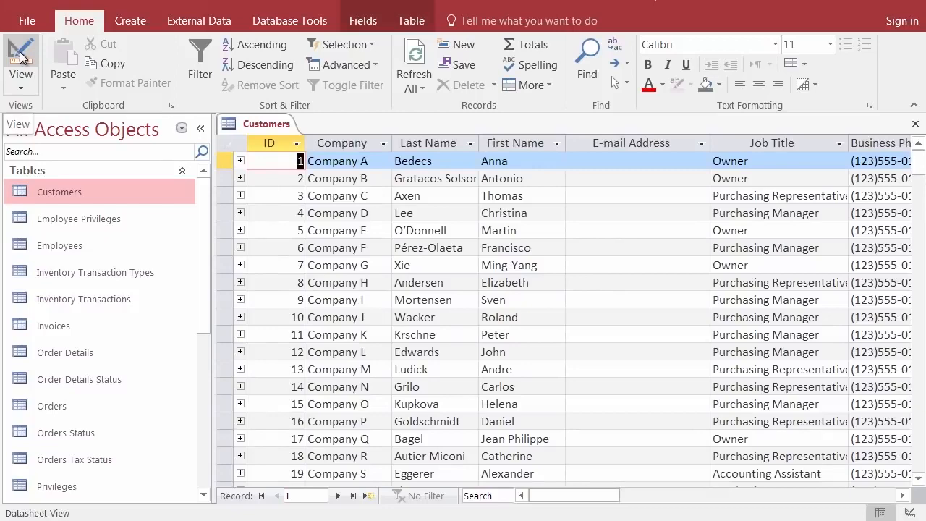
left_click(20, 56)
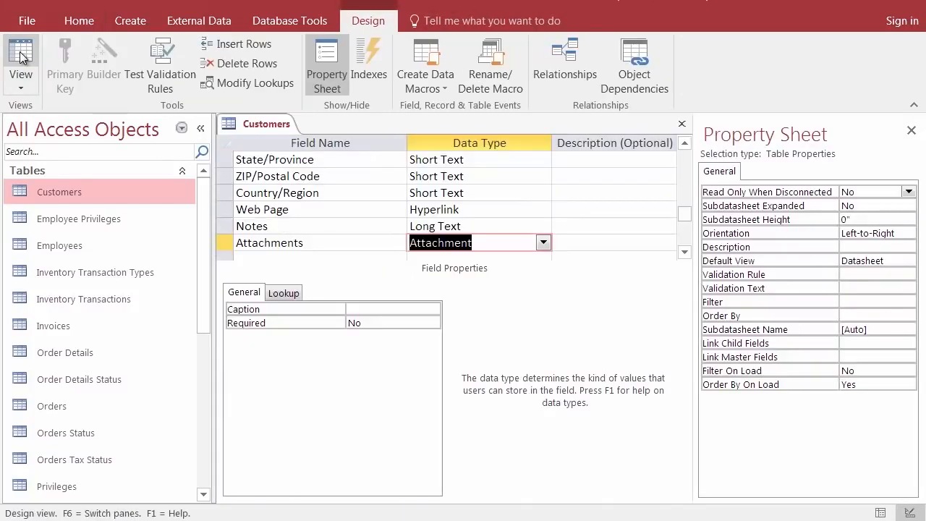
left_click(20, 56)
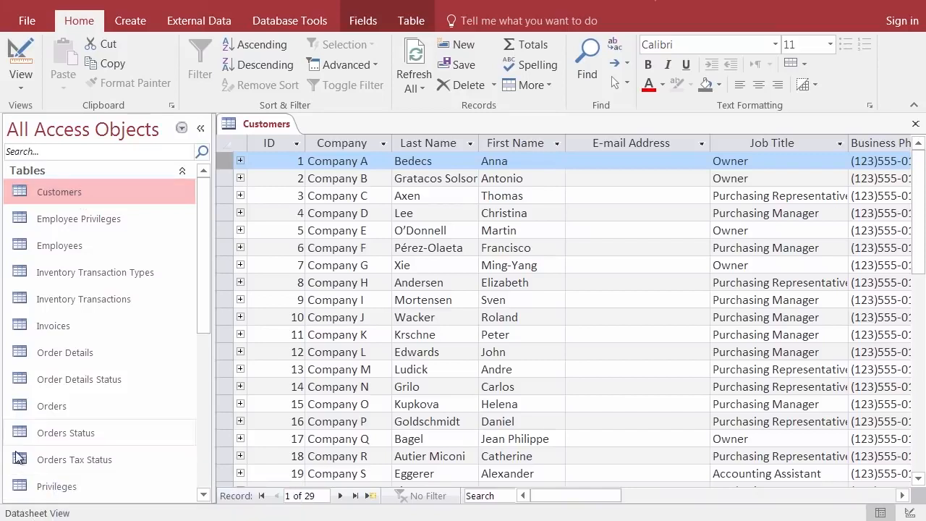
Open the Employees and Invoices tables in Datasheet View alongside Customers
left_click(60, 251)
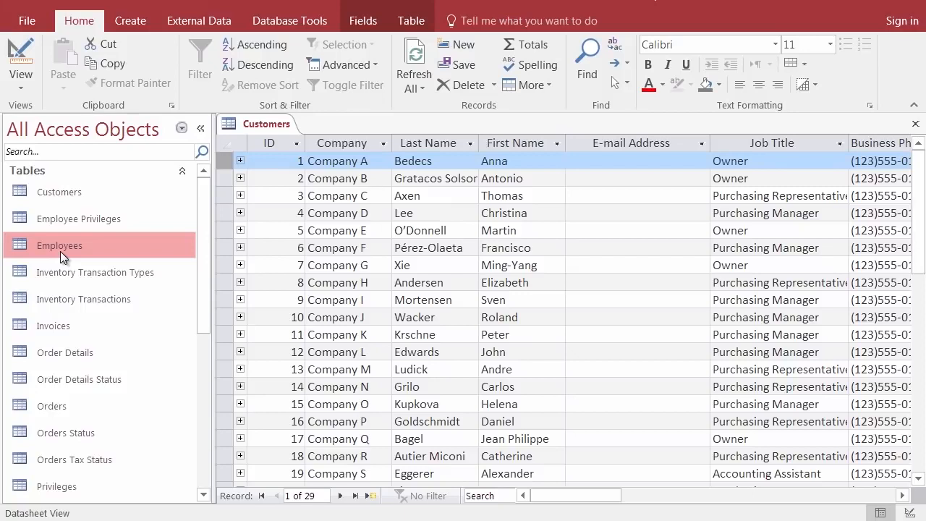
double_click(60, 246)
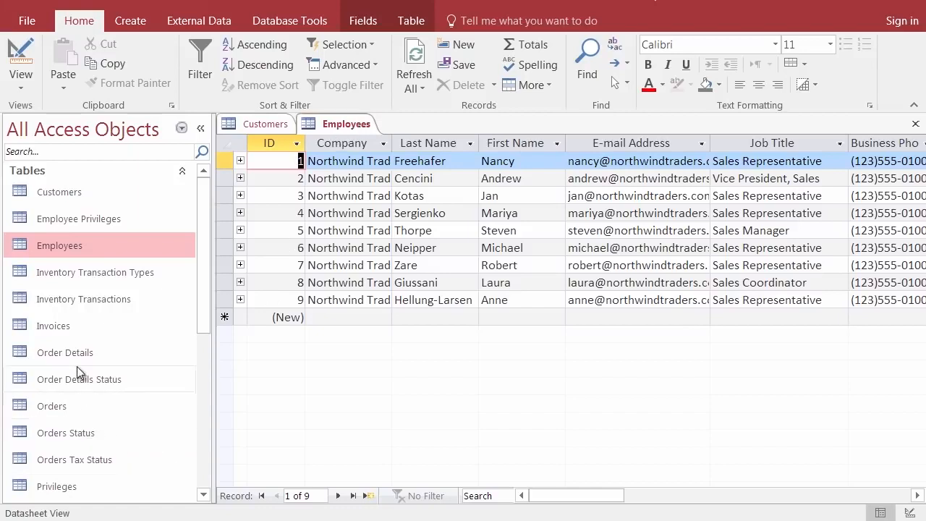
double_click(50, 326)
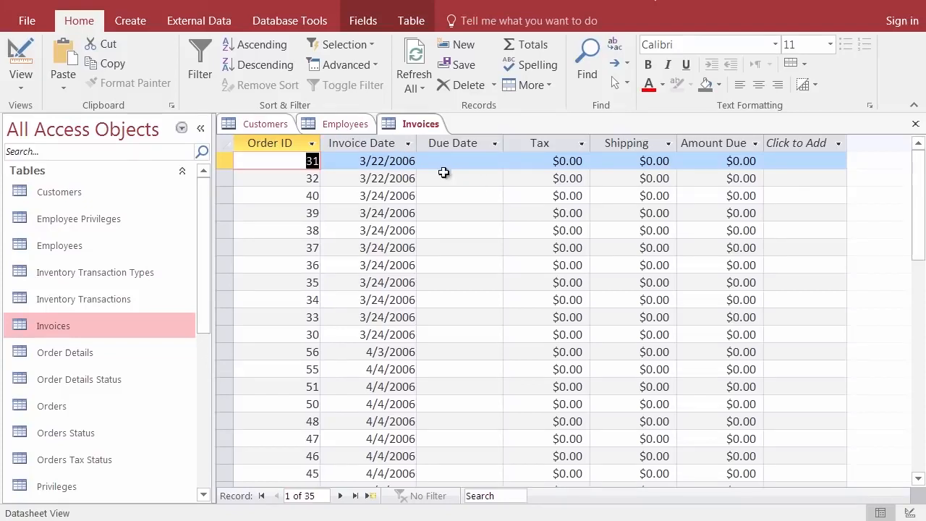
Close the Invoices table on its own, and close all remaining open tables at once
right_click(424, 128)
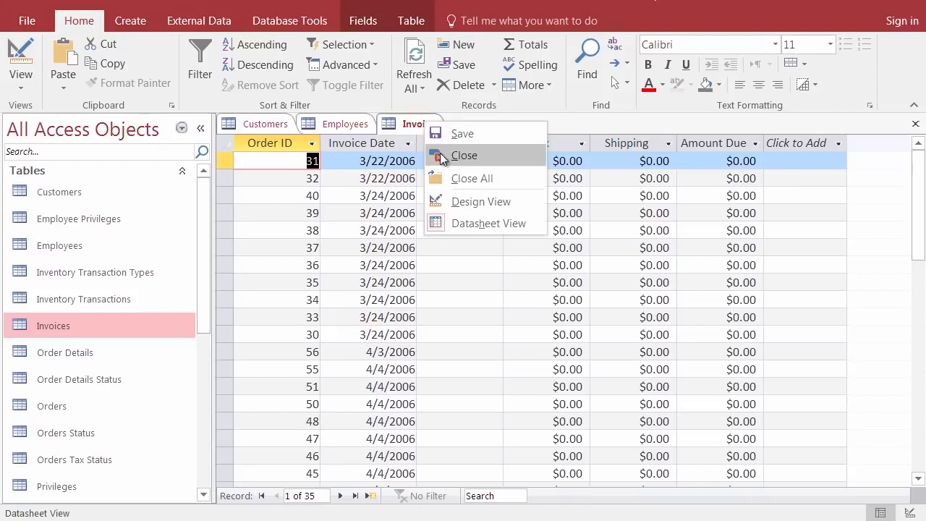
left_click(442, 155)
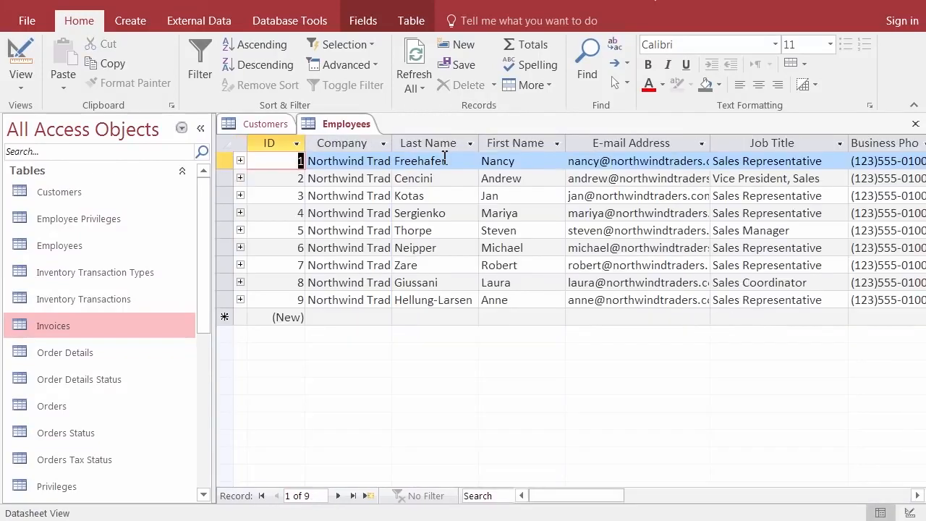
right_click(347, 127)
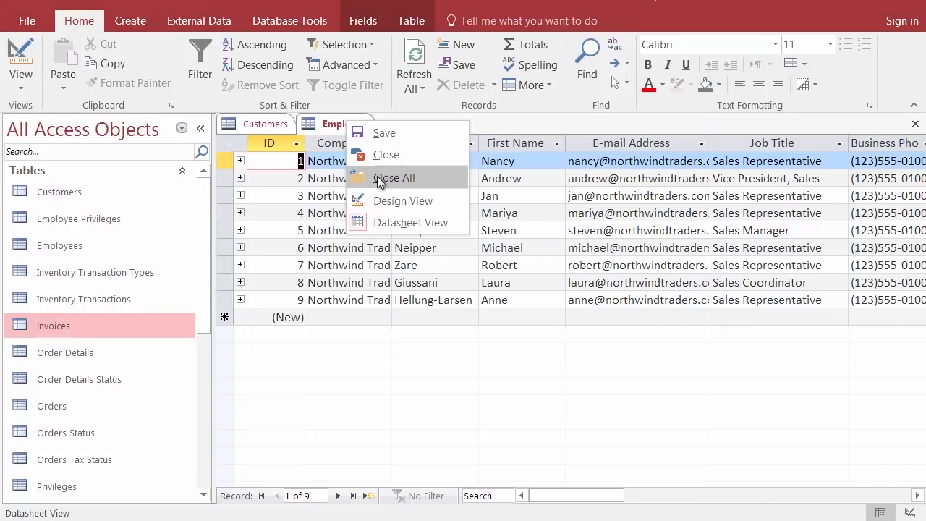
left_click(377, 177)
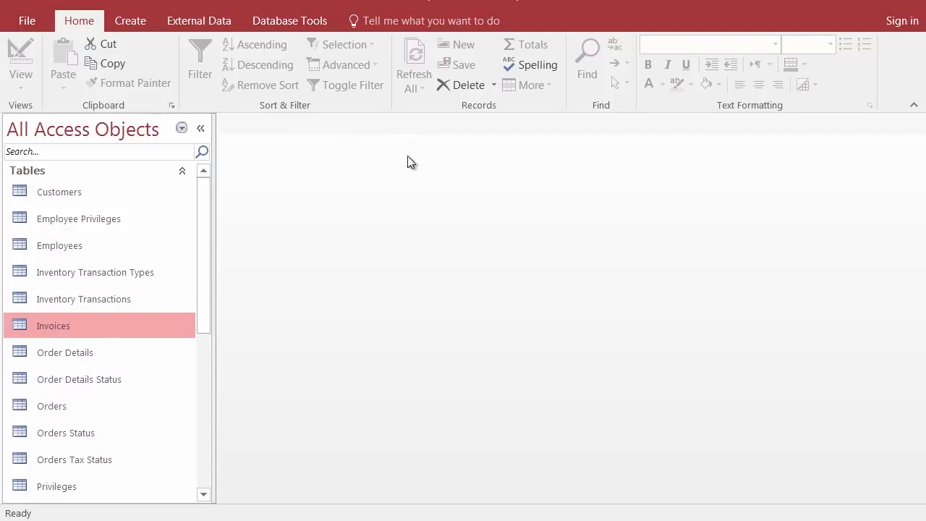
Open the Customers table, extend the first record's First Name to a longer form, and select the whole record
double_click(63, 191)
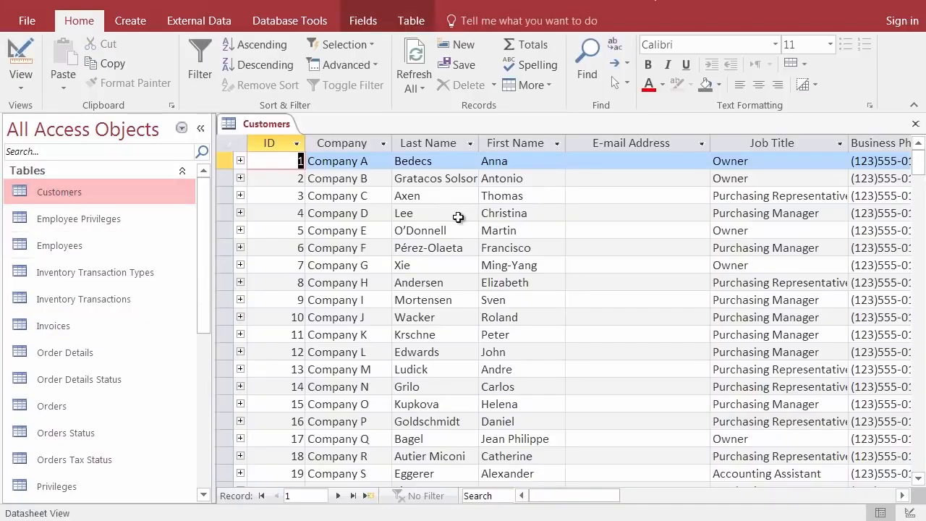
left_click(518, 161)
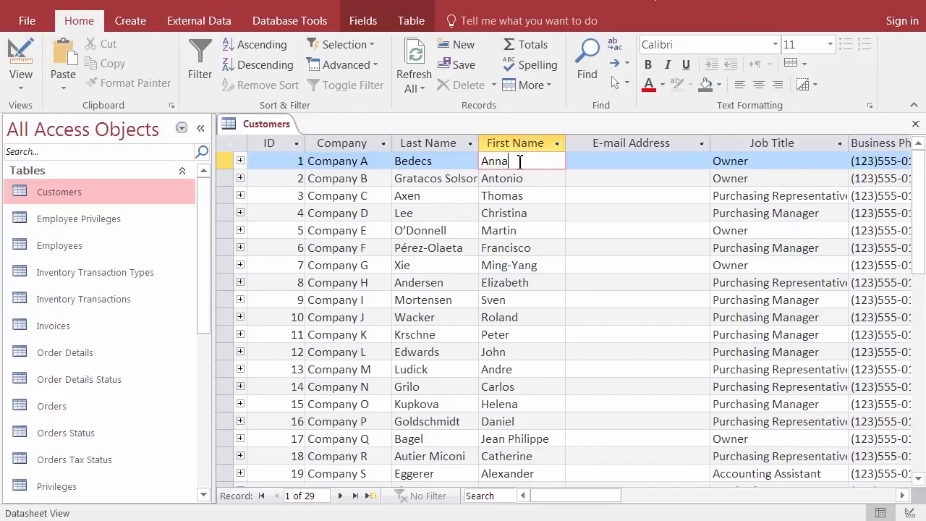
type("belle")
left_click(222, 161)
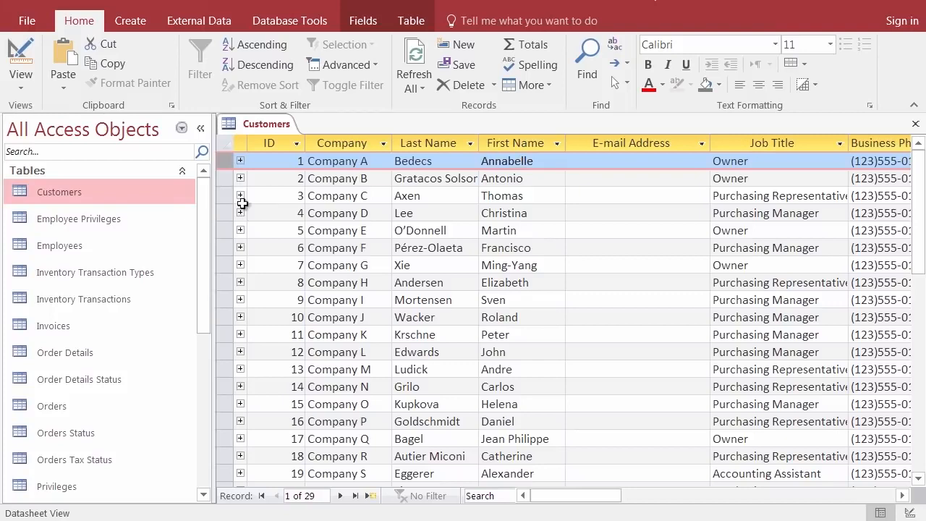
Close the Customers table and reopen it in Datasheet View
right_click(270, 128)
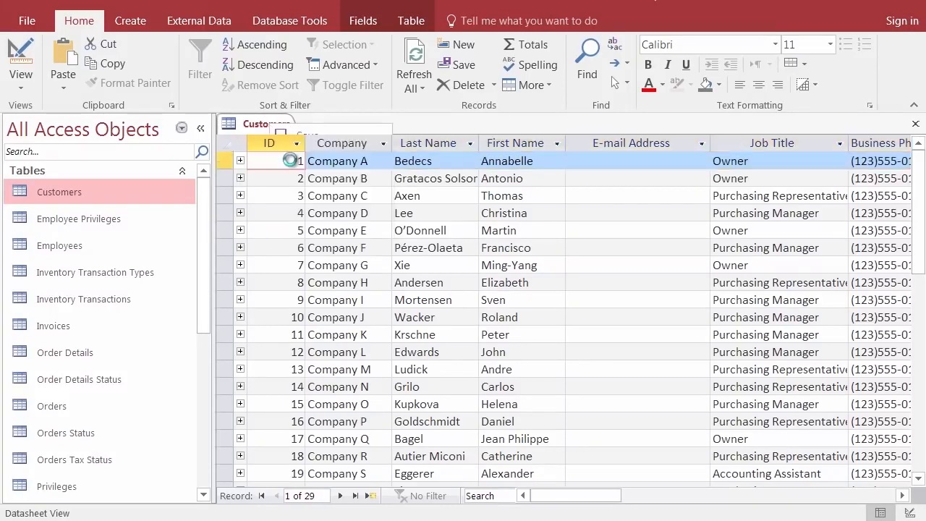
left_click(290, 159)
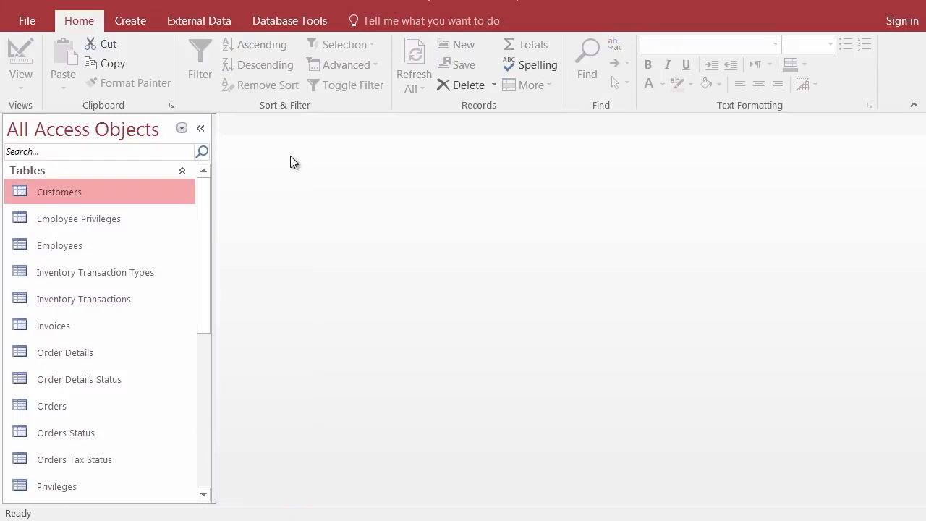
double_click(74, 194)
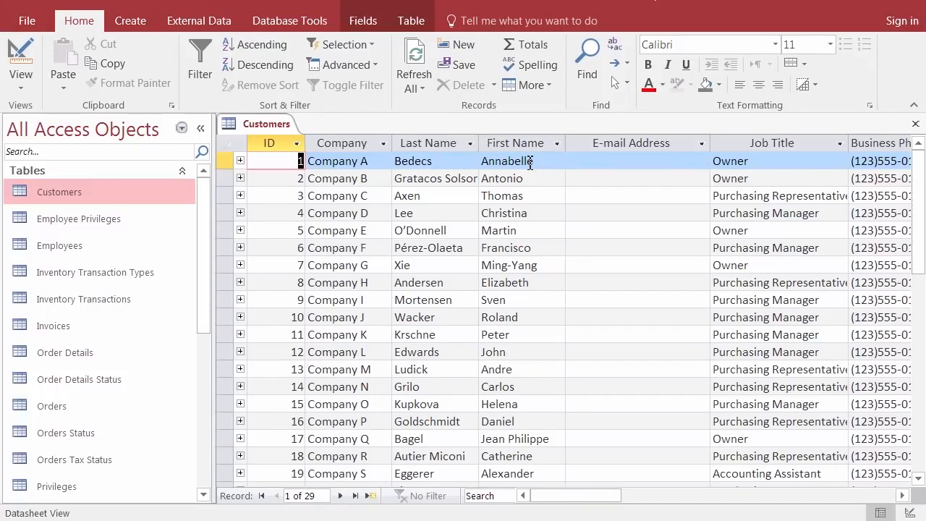
Open the Employees table alongside Customers and close only the Employees table
left_click(70, 243)
double_click(70, 244)
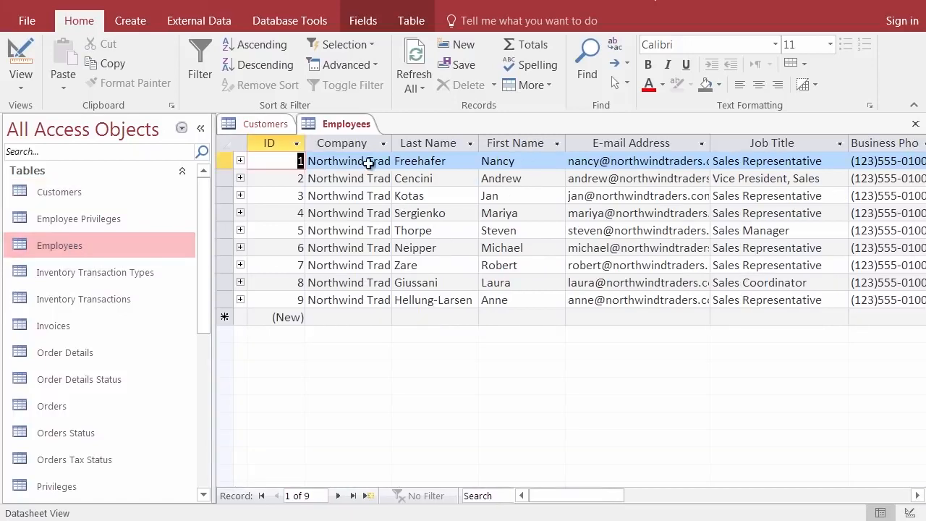
right_click(340, 126)
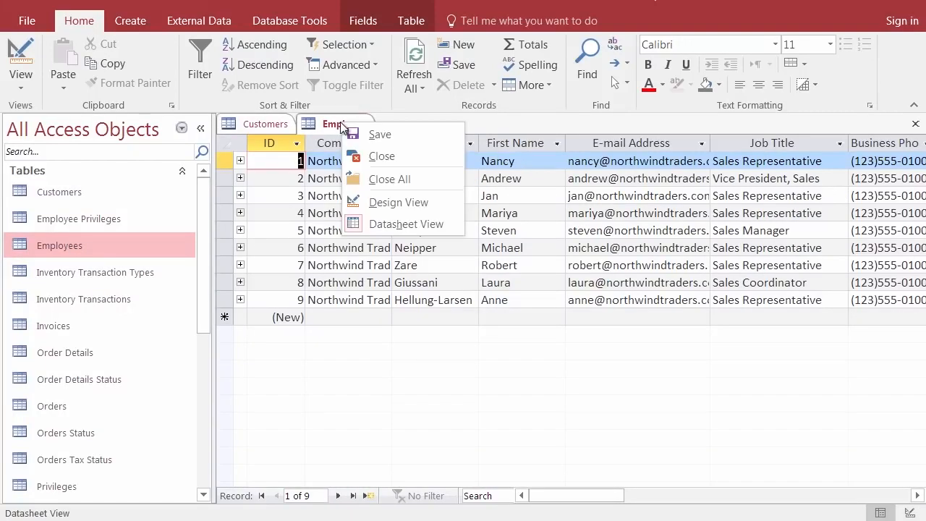
left_click(376, 155)
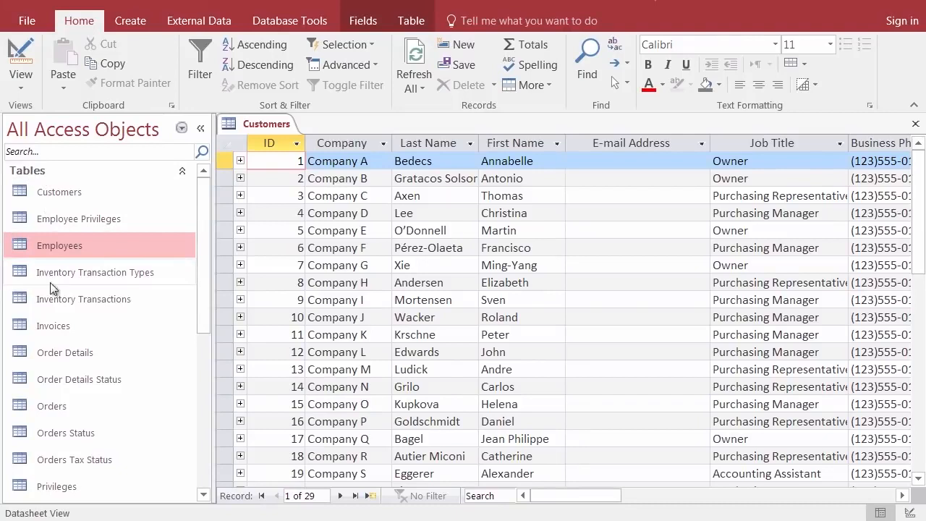
Collapse the Tables group, expand the Queries group in its place, and open the Customers Extended query
left_click_drag(202, 213, 208, 395)
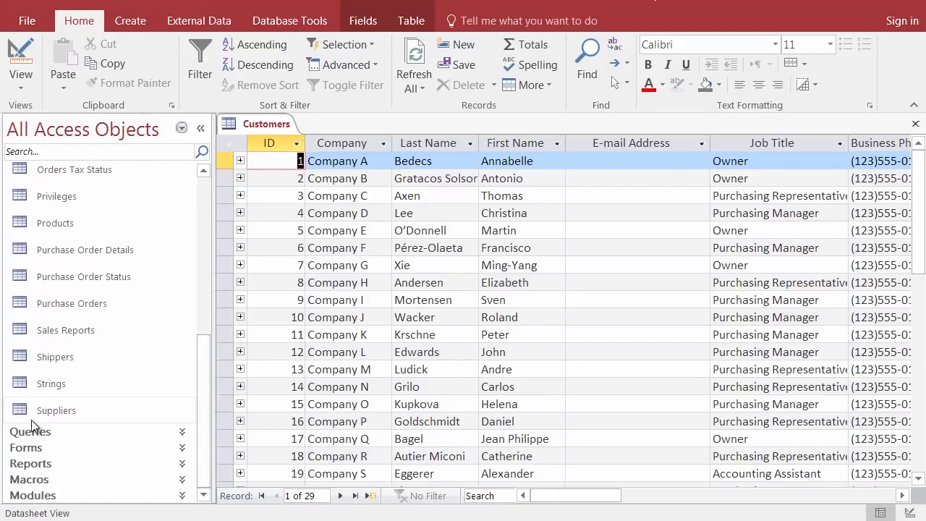
left_click_drag(201, 370, 203, 199)
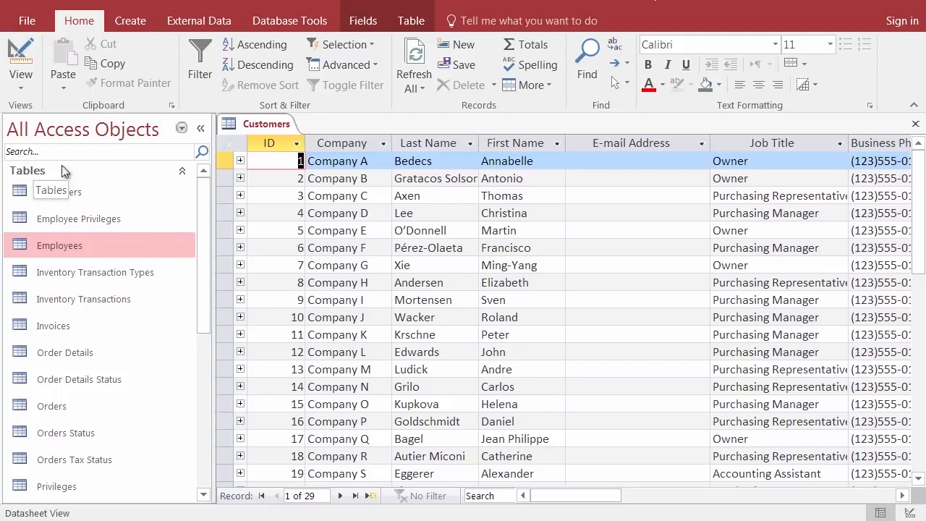
left_click(181, 174)
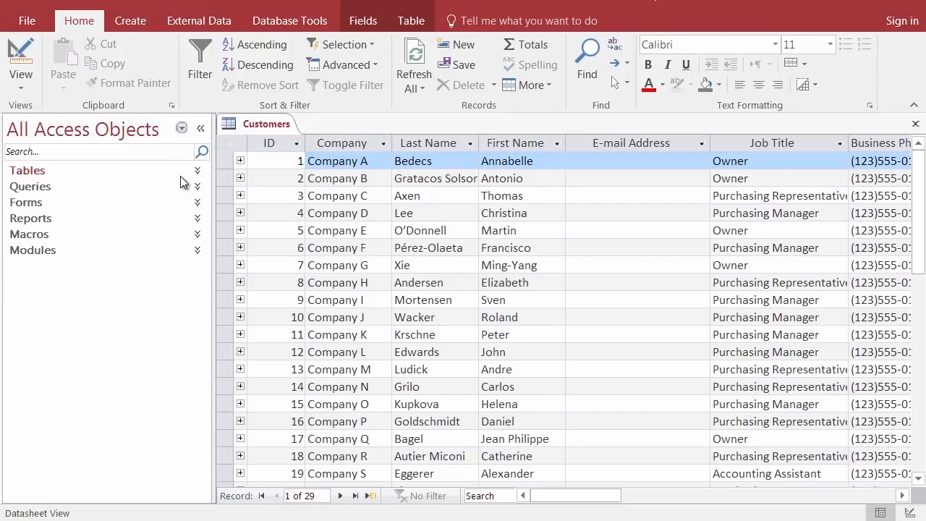
left_click(34, 186)
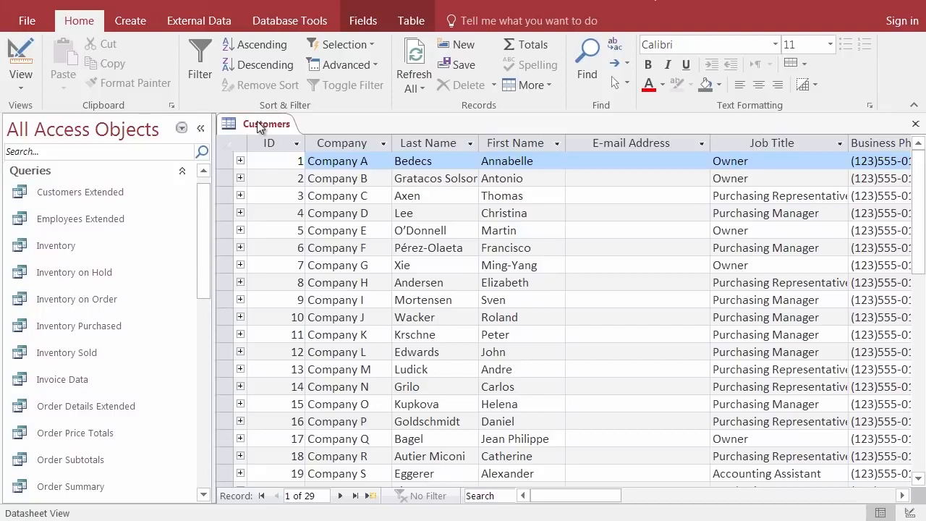
double_click(87, 194)
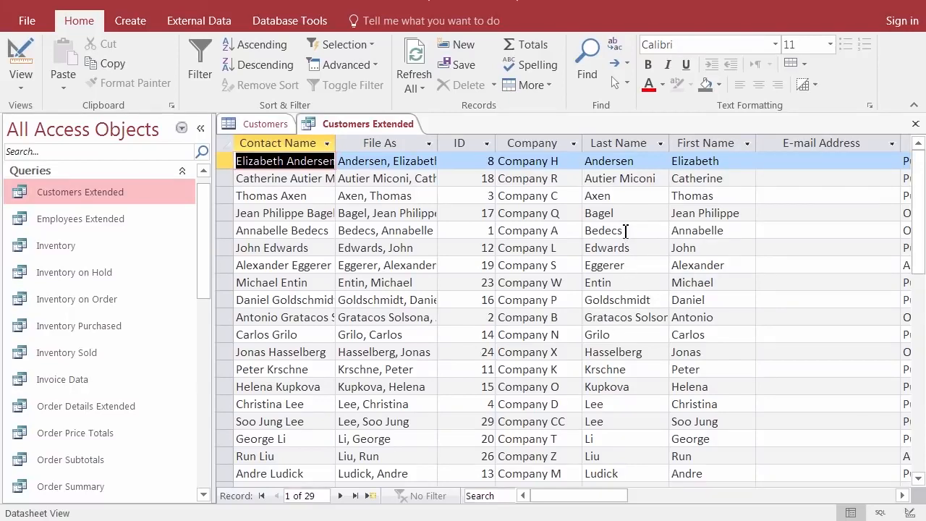
Shorten the First Name of the Company A record in the Customers Extended query, save the record, and check it in the Customers table
left_click(732, 232)
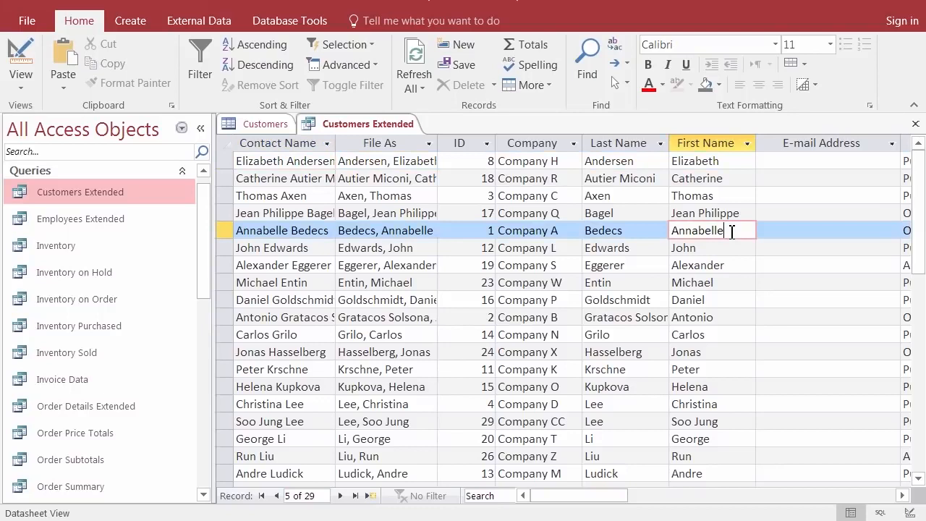
key("BackSpace")
key("BackSpace")
key("BackSpace")
key("BackSpace")
key("BackSpace")
key("BackSpace")
type("ie")
key("Tab")
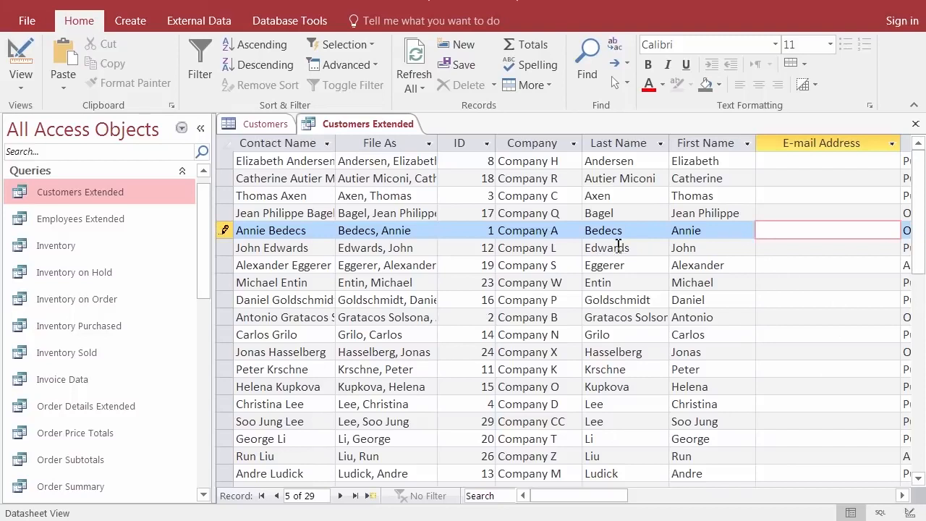
left_click(614, 249)
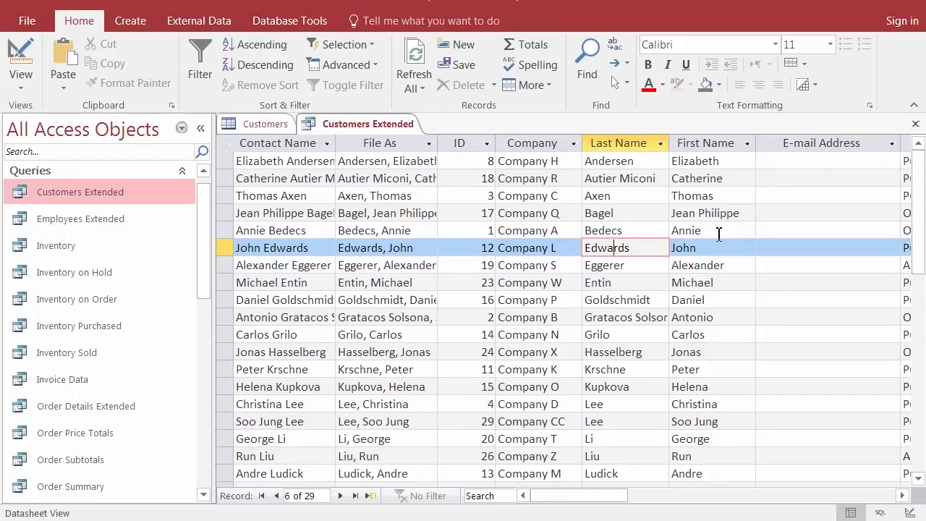
left_click(262, 125)
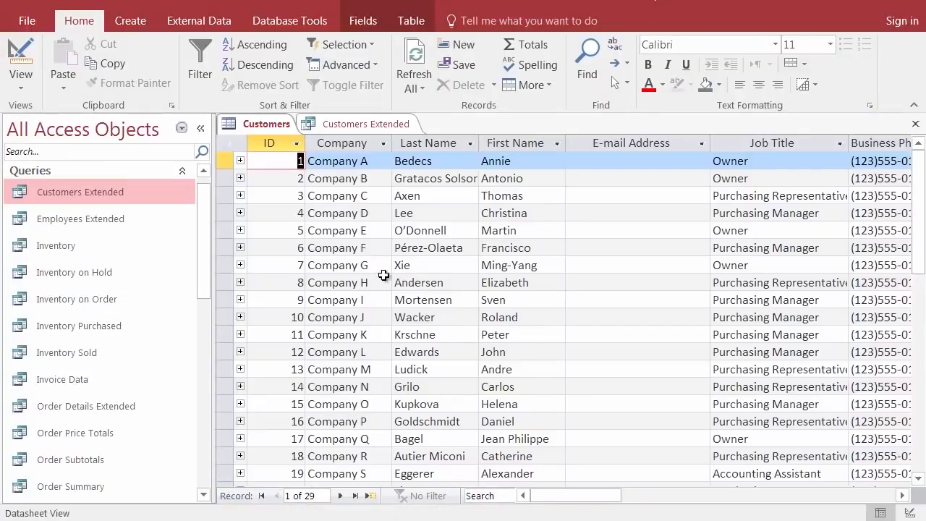
Inspect the Customers Extended query in Design View, including the Customers field list, and return it to Datasheet View
left_click(376, 128)
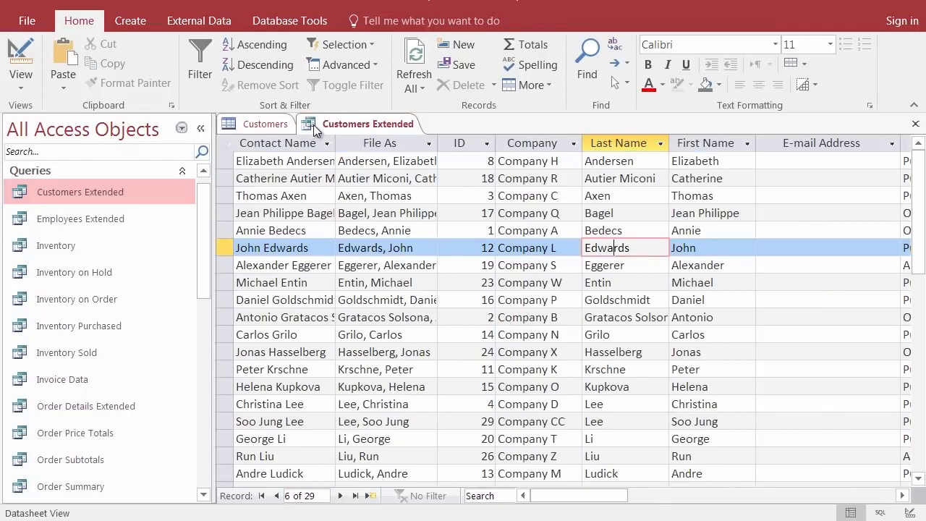
left_click(19, 55)
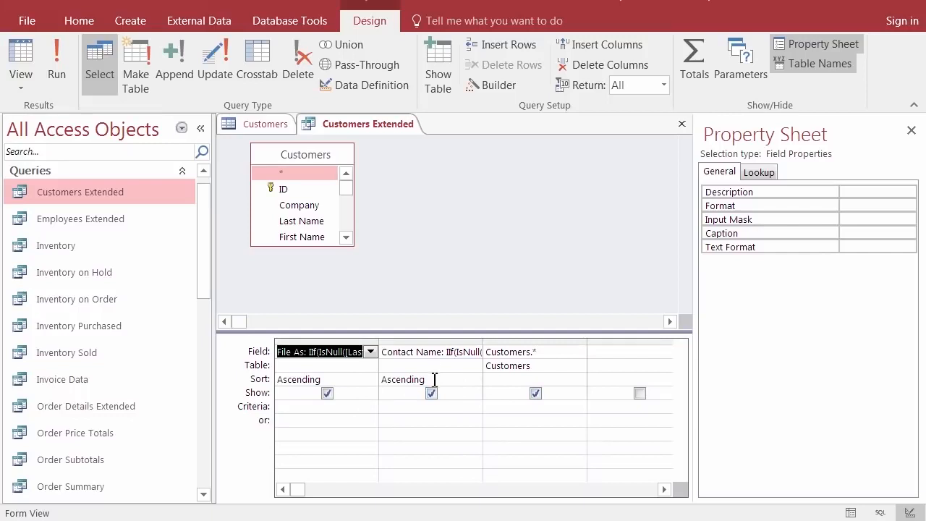
left_click(349, 239)
left_click(350, 237)
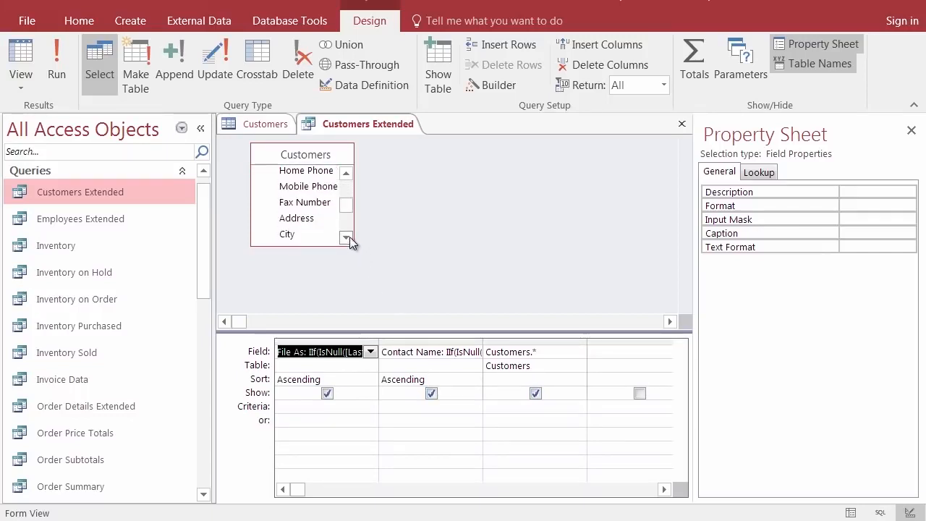
left_click_drag(347, 206, 351, 182)
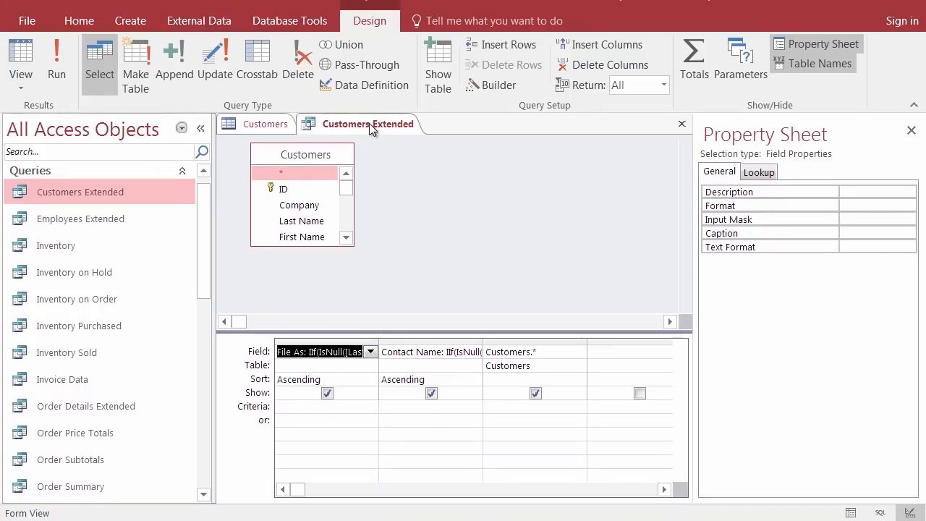
left_click(19, 54)
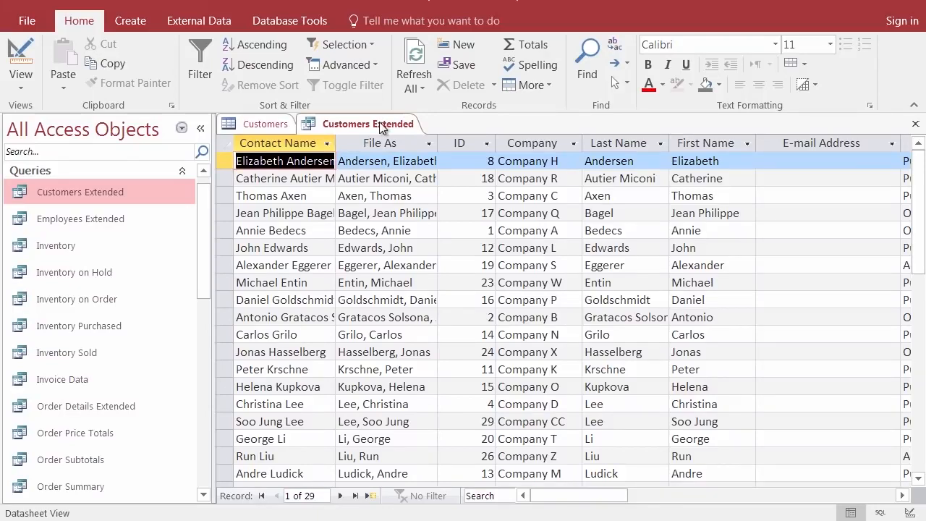
Switch to the Customers table and change the last digit of the first record's Business Phone to 1
left_click(263, 128)
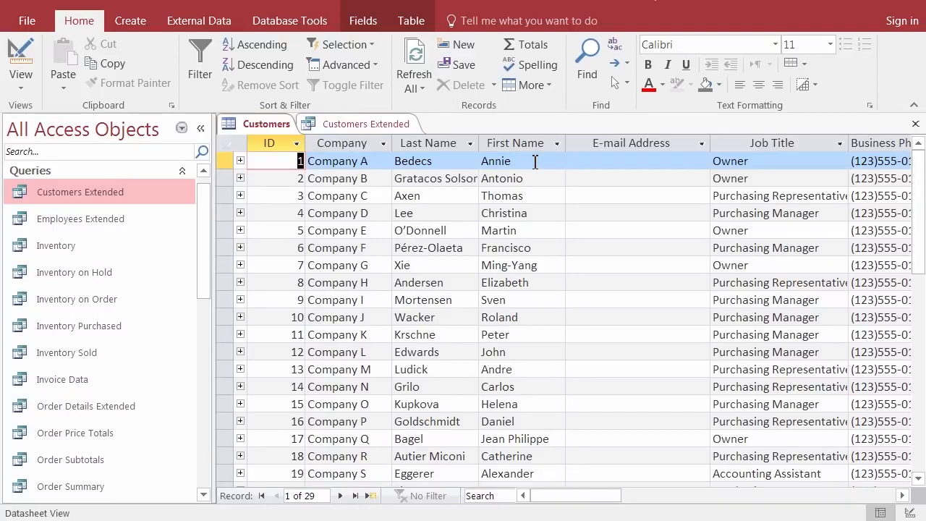
left_click_drag(609, 497, 666, 498)
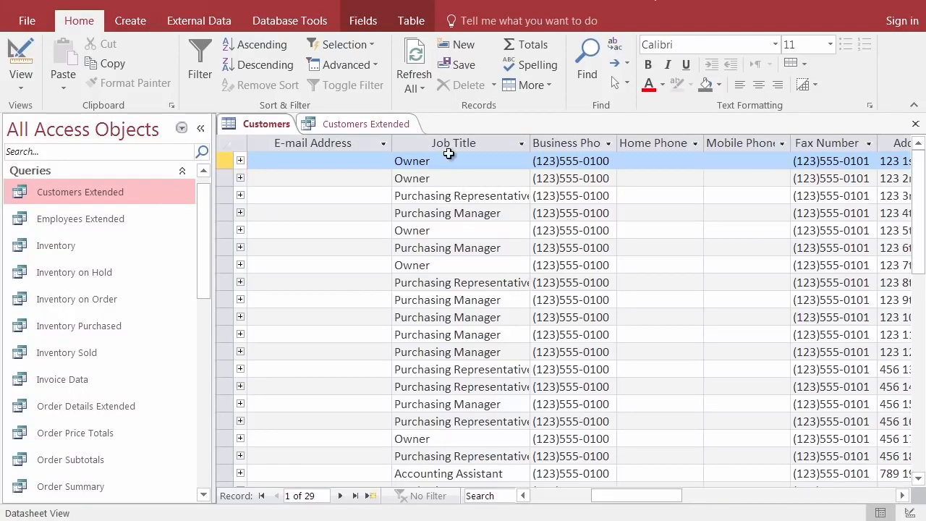
left_click(612, 162)
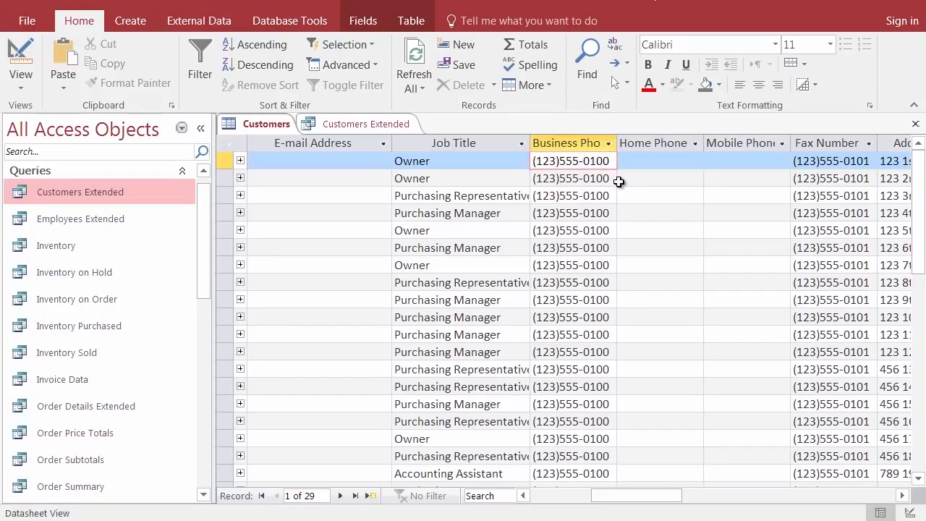
key("BackSpace")
type("1")
key("Tab")
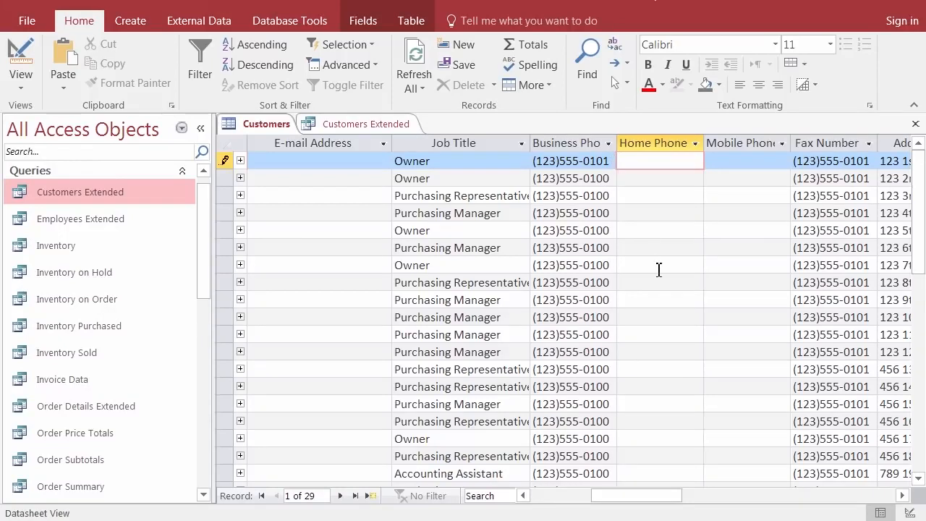
Change the last digit of the first record's Business Phone to 2 and discard the unsaved edits
left_click(614, 161)
key("BackSpace")
type("2")
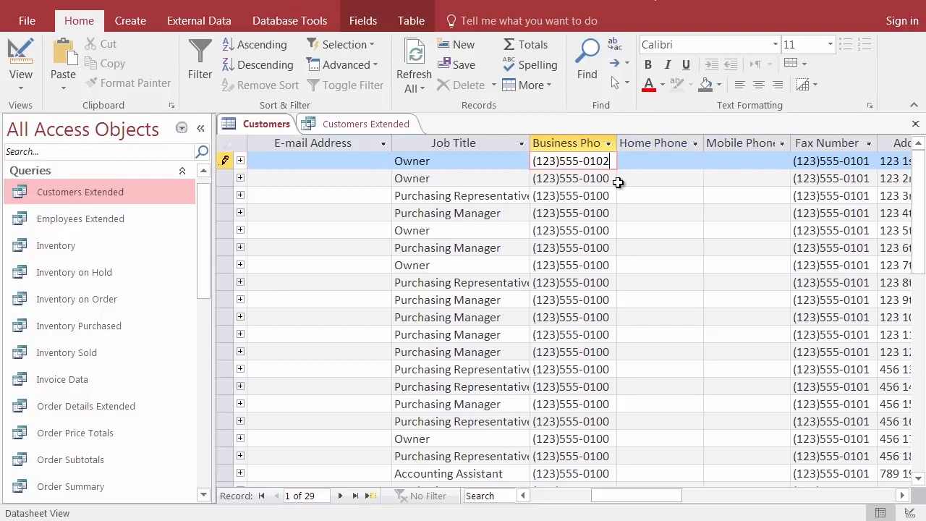
left_click(740, 162)
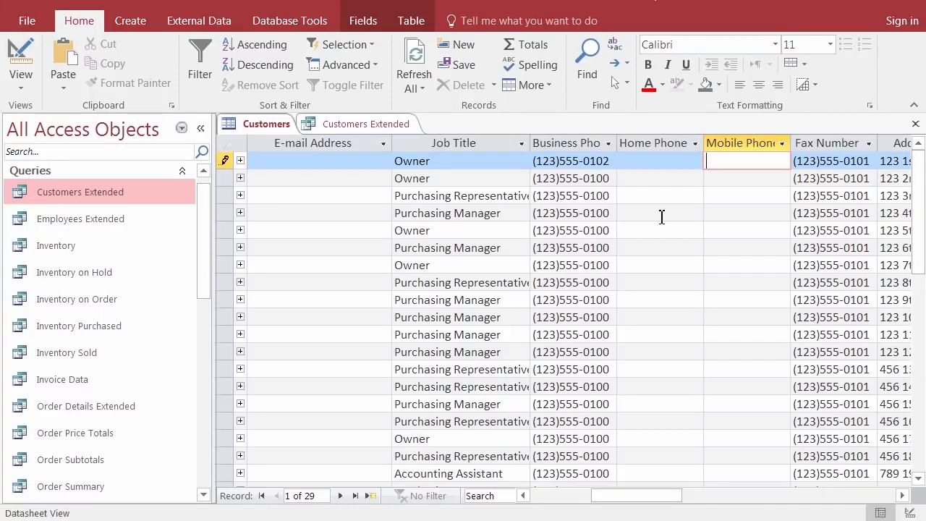
key("Escape")
Set the last digit of the first record's Business Phone to 1, select the whole record, and undo the change
left_click(613, 162)
key("BackSpace")
type("1")
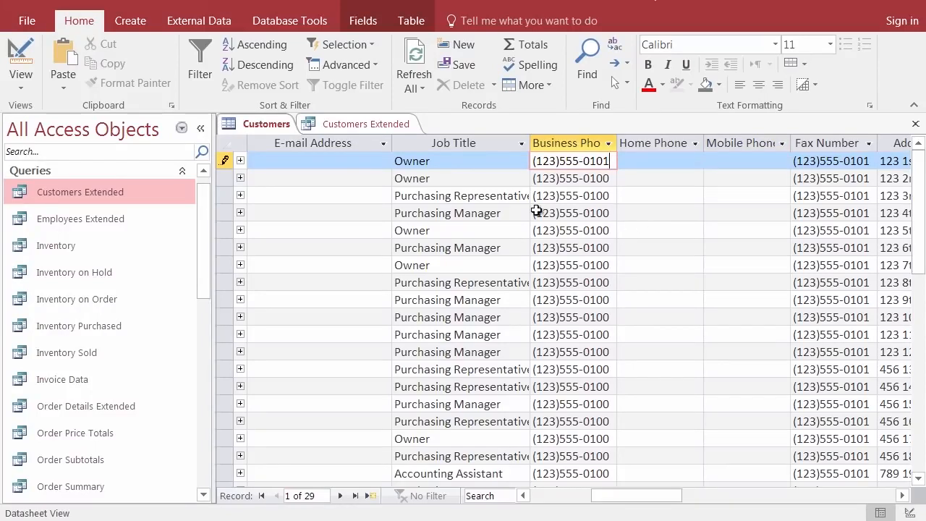
left_click(221, 162)
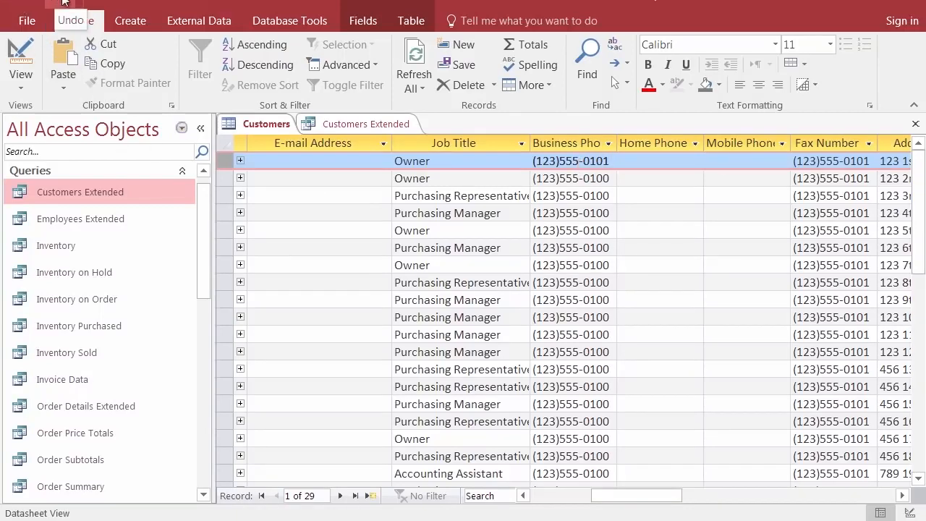
left_click(65, 3)
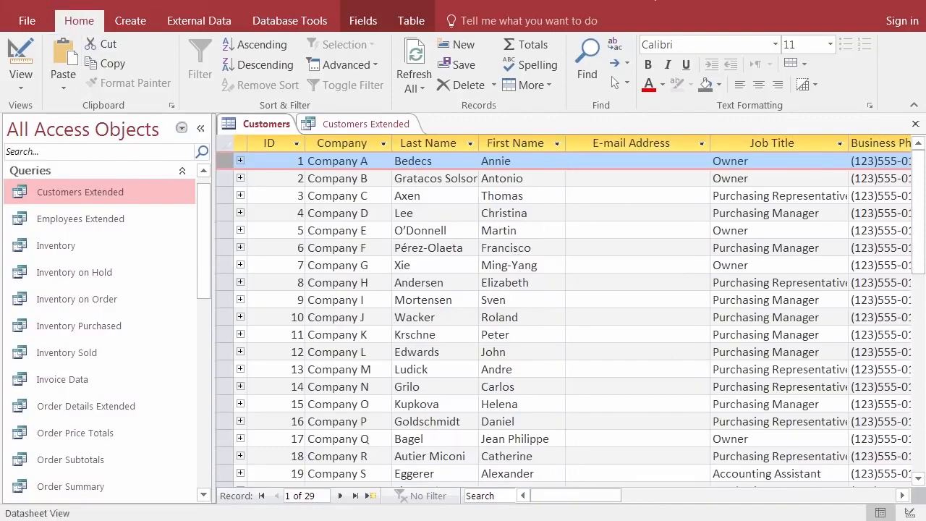
Re-enter 1 as the last digit of the first customer's Business Phone
left_click(904, 496)
left_click(905, 496)
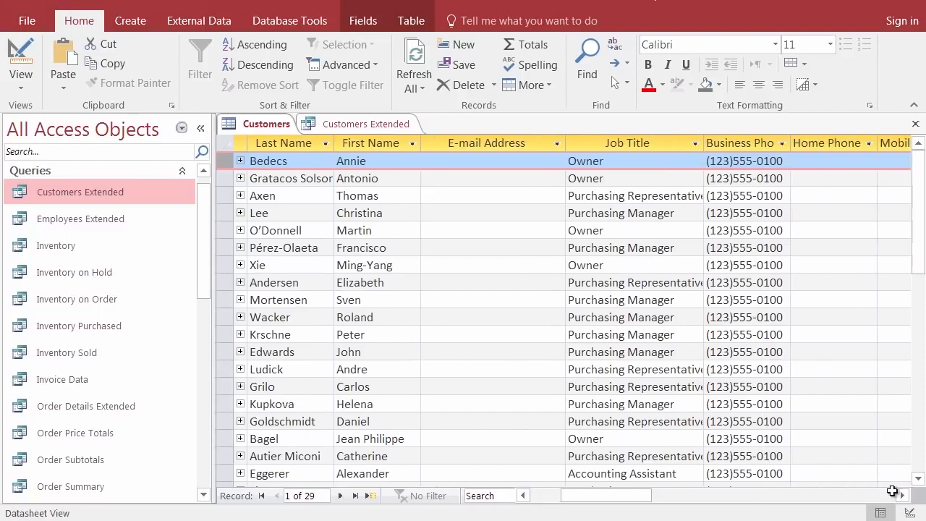
left_click(785, 161)
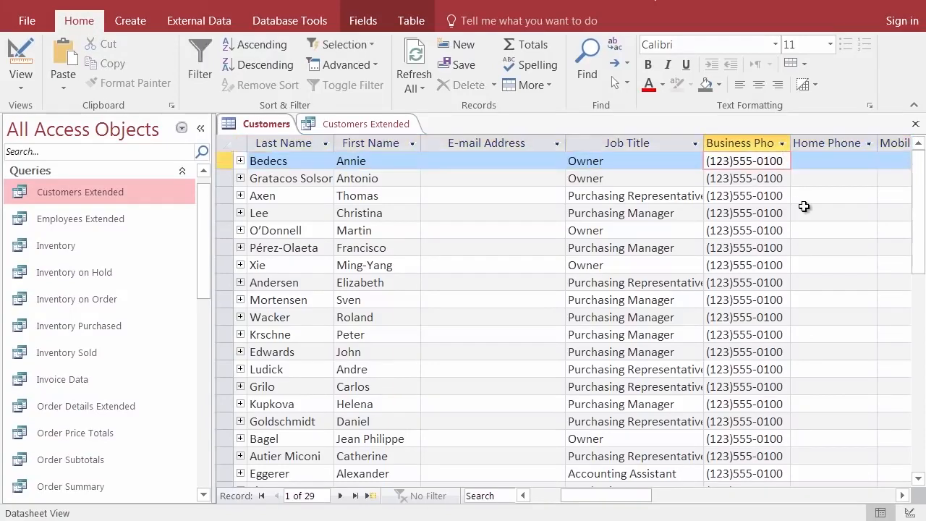
key("BackSpace")
type("1")
Change the last digit of the second customer's Business Phone to 2 and select that whole record
left_click(789, 178)
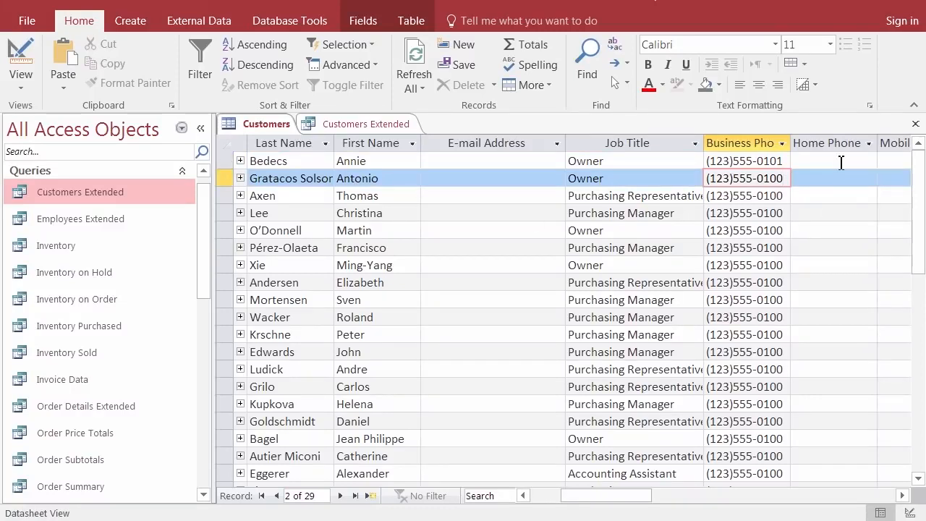
key("BackSpace")
type("2")
left_click(224, 178)
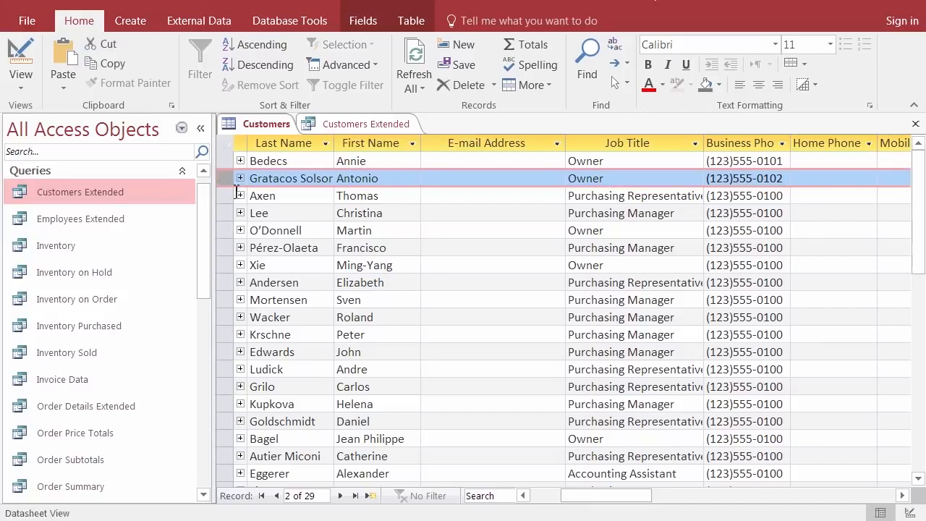
Try 3 as the last digit of the third customer's Business Phone and cancel the edit
left_click(785, 196)
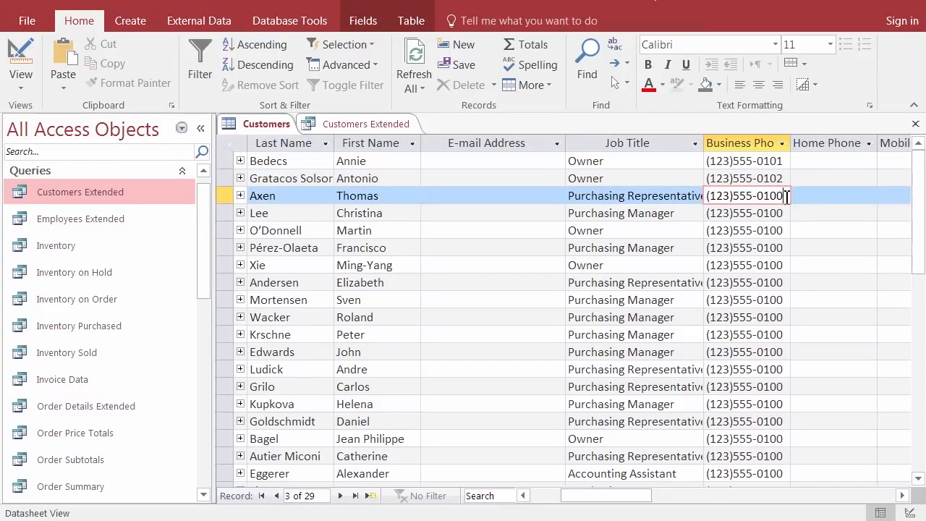
key("BackSpace")
type("3")
key("Escape")
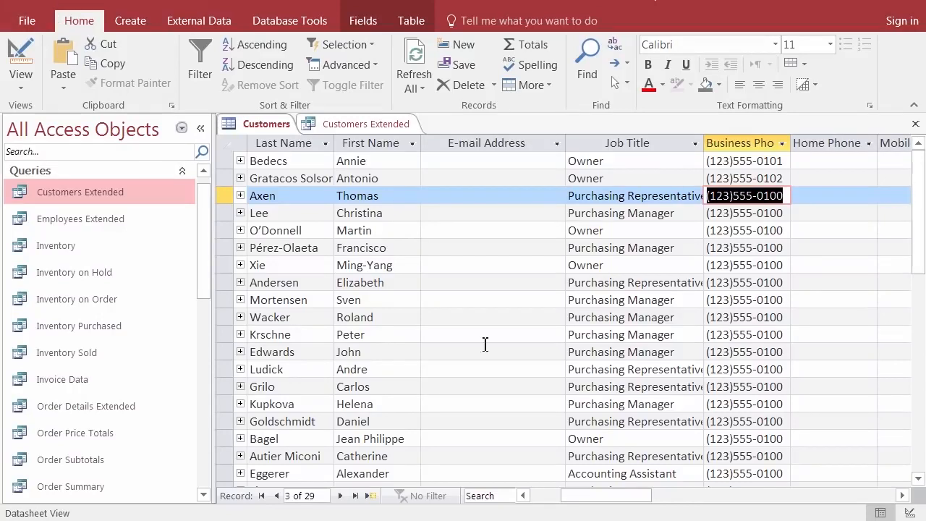
Change the last digit of the second customer's Business Phone to 4 and select the whole record
left_click(746, 232)
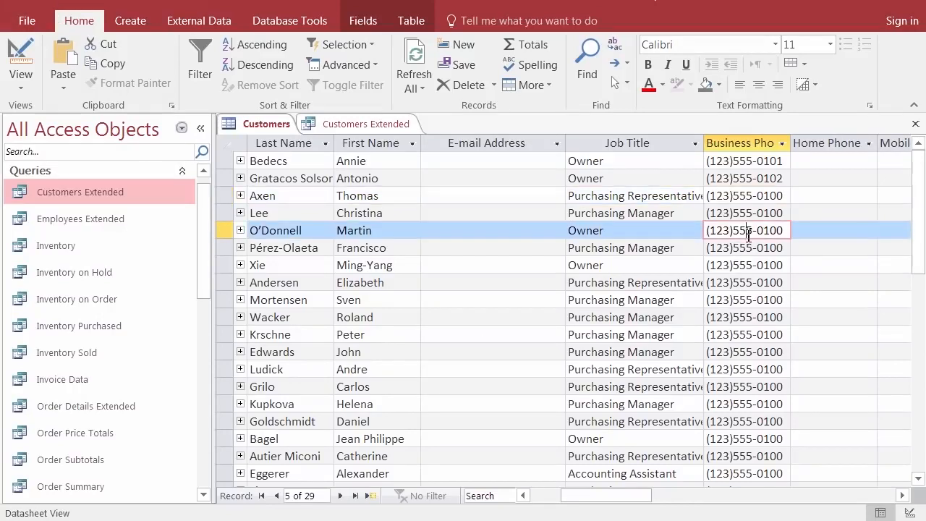
left_click(770, 179)
left_click(785, 179)
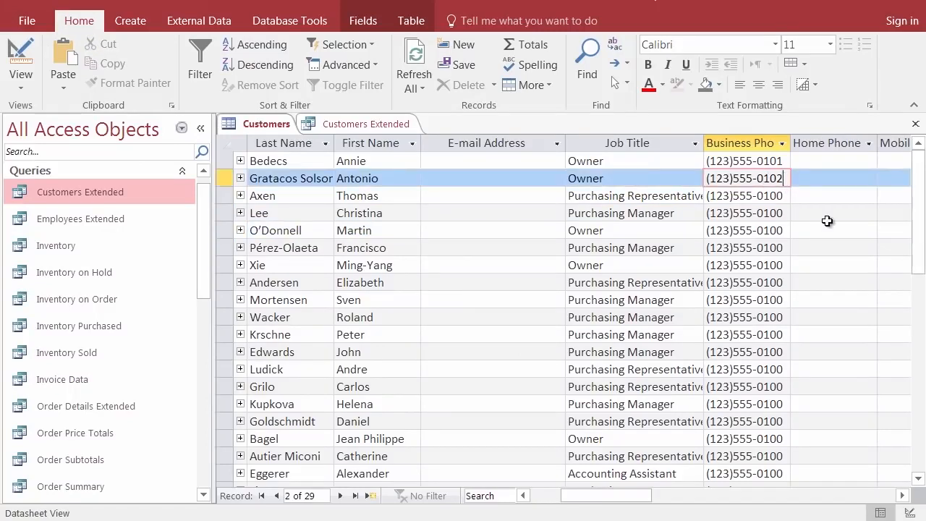
key("BackSpace")
type("4")
left_click(223, 178)
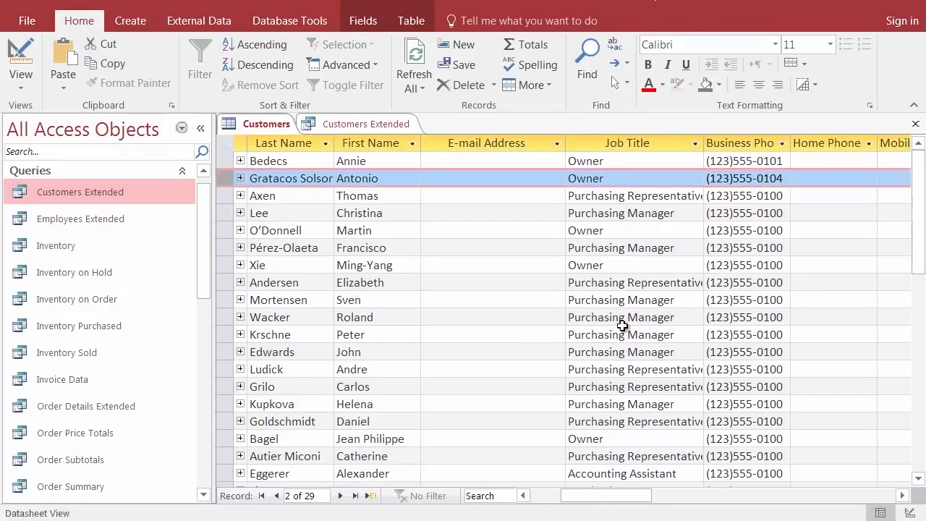
Undo the last change to the second customer's record and check its Business Phone
left_click(68, 2)
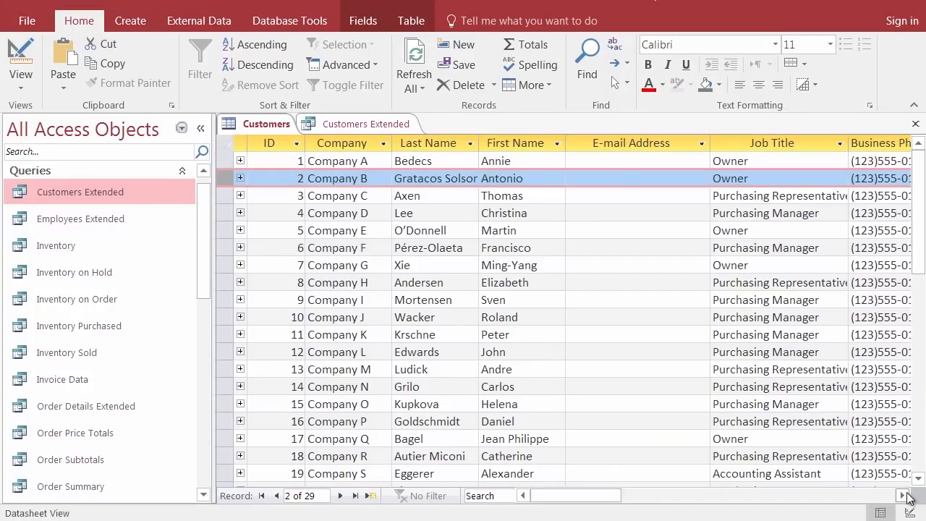
left_click(904, 496)
left_click(904, 496)
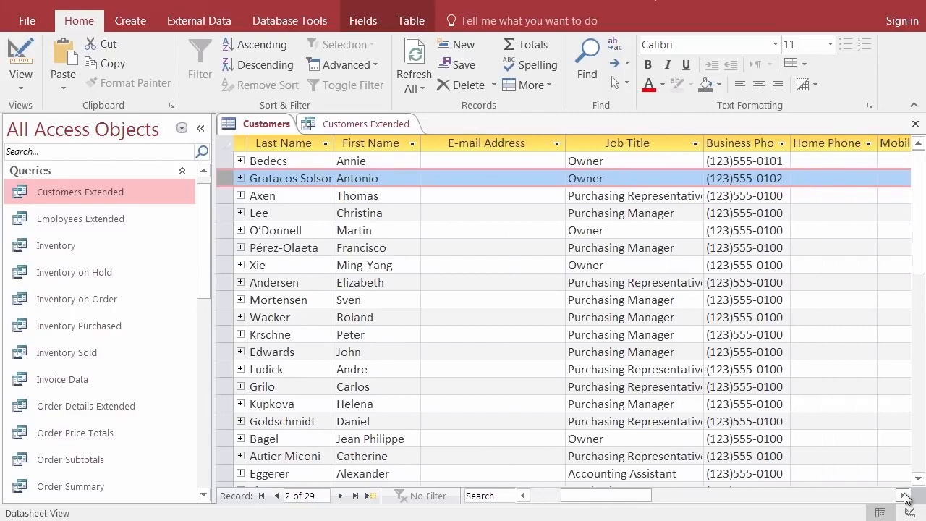
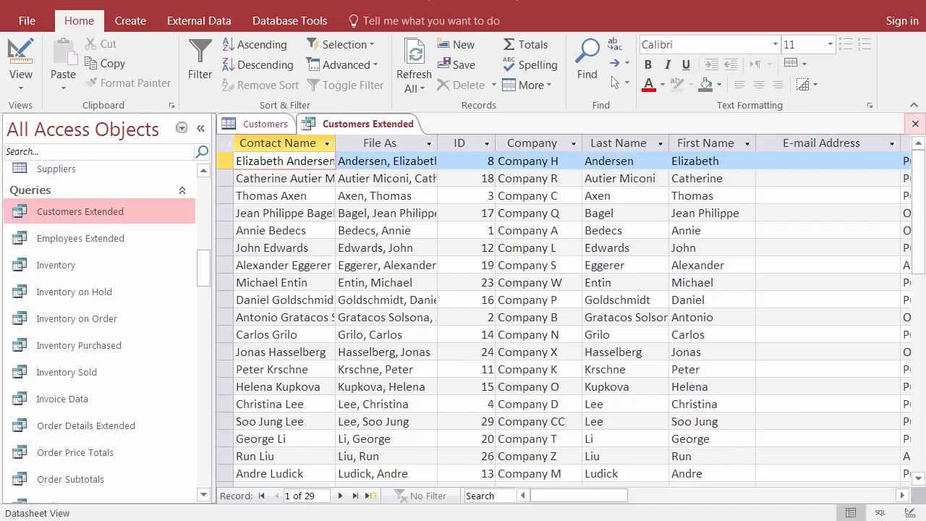
Close all open objects, including the Customers table and the Customers Extended query
key("F2")
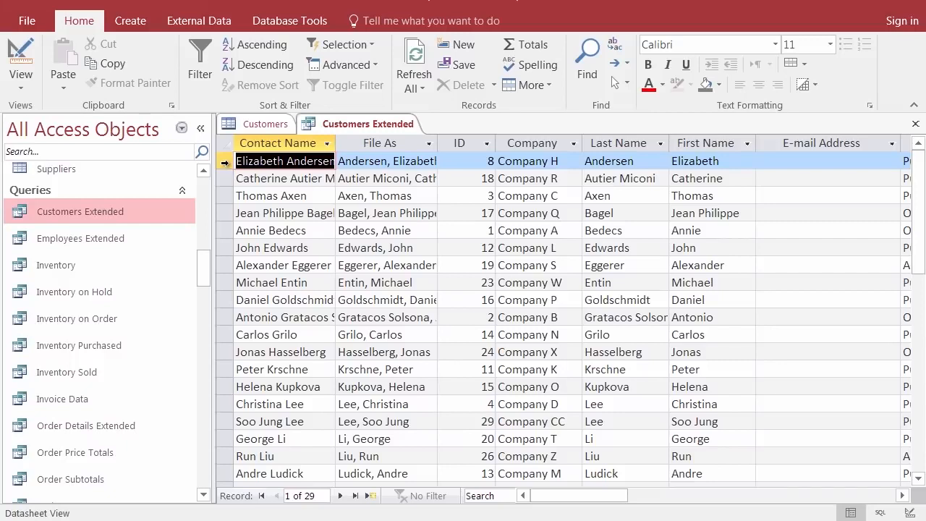
left_click(260, 125)
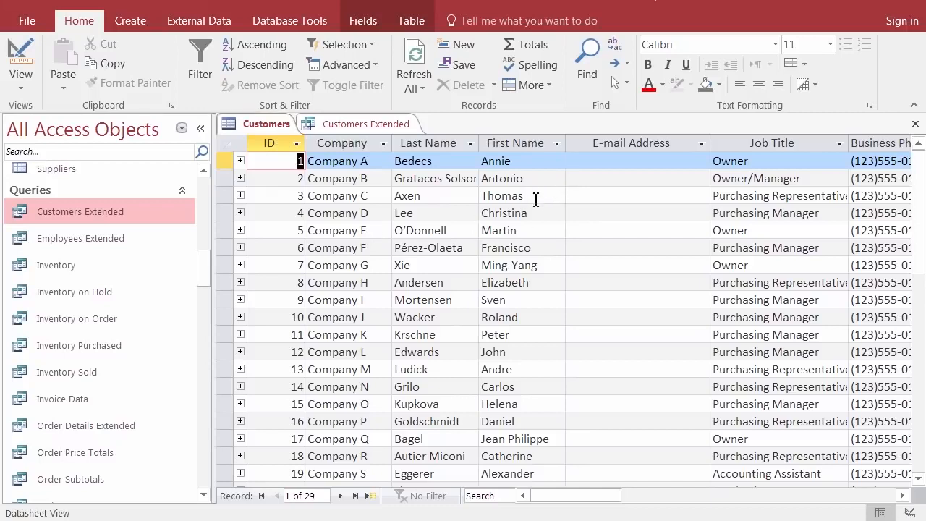
left_click(367, 127)
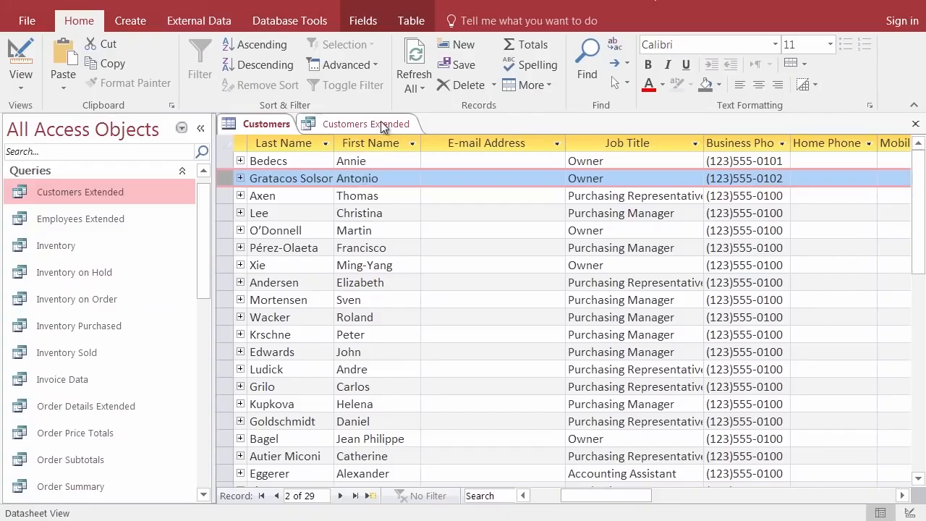
right_click(381, 121)
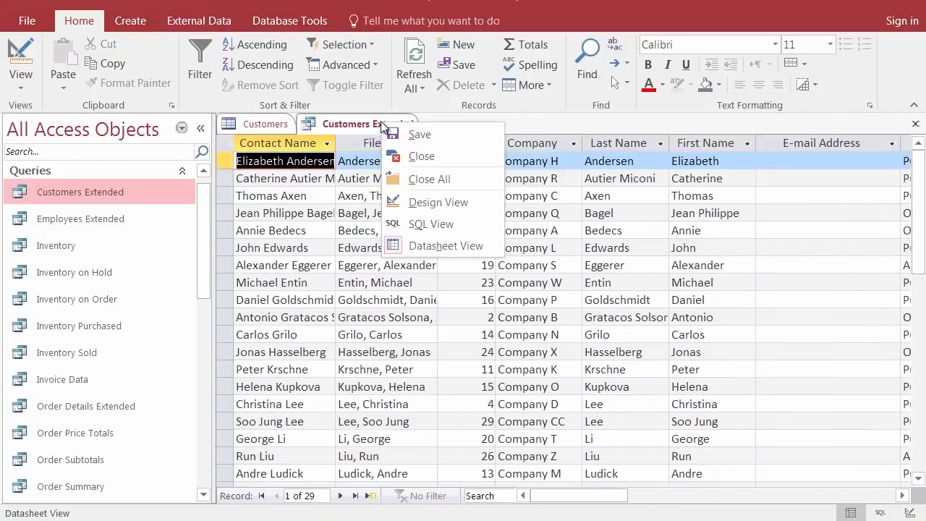
left_click(444, 181)
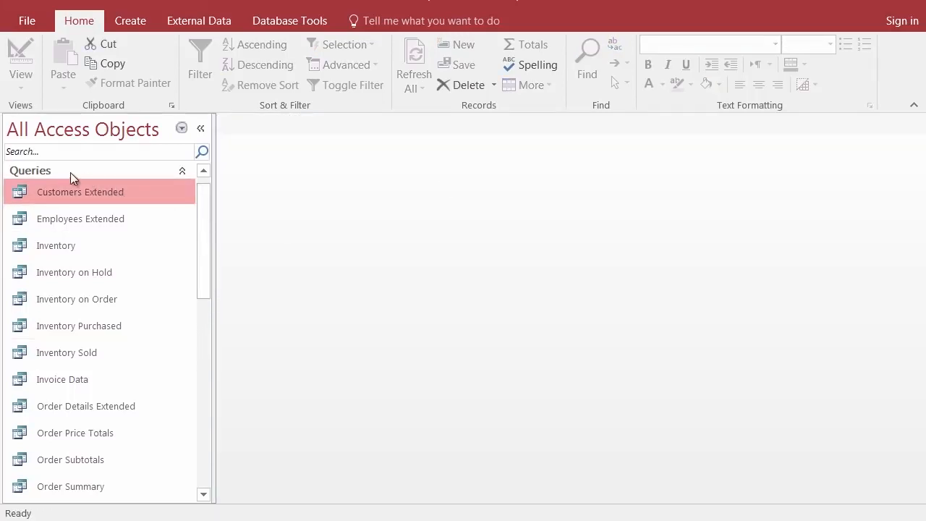
Collapse the Queries group, expand the Forms group, and open the Customer List form
left_click(184, 170)
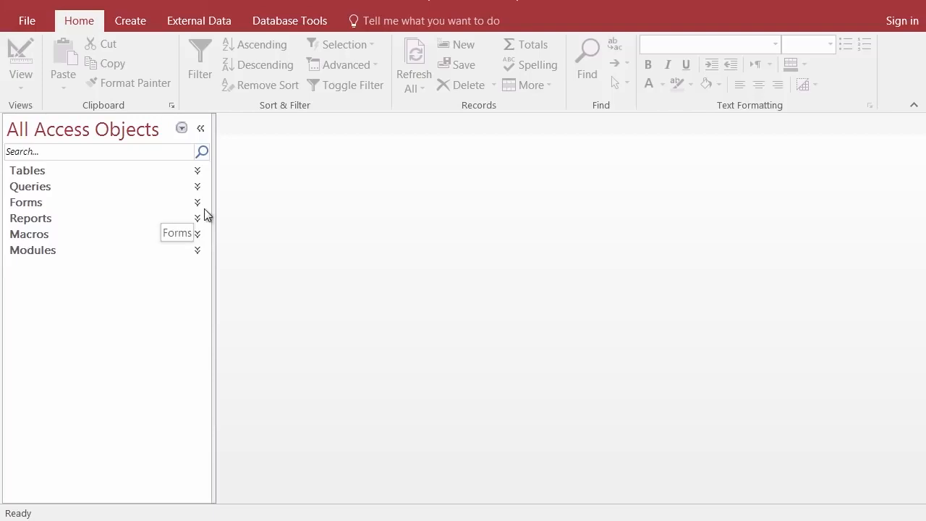
left_click(203, 202)
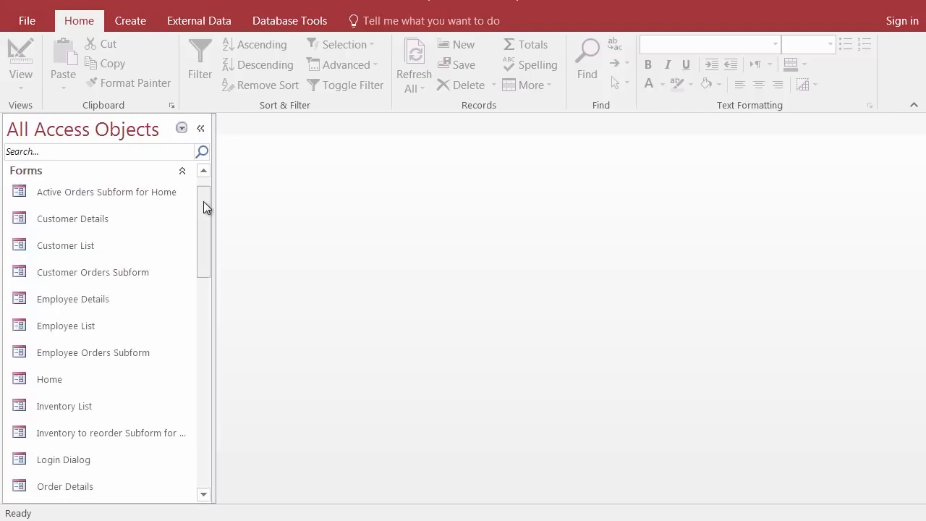
double_click(78, 250)
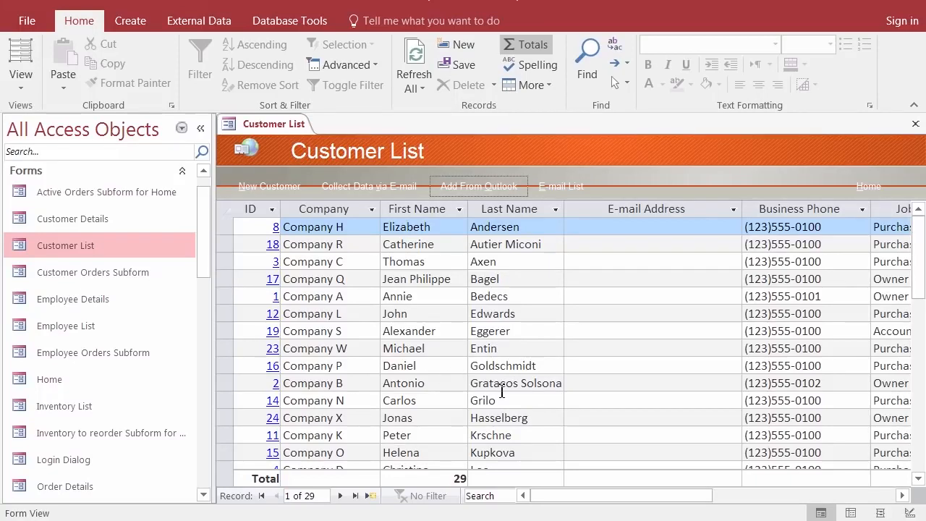
Change Company B's Job Title to Owner/Manager in the Customer List form and save the record
left_click(903, 496)
left_click(903, 496)
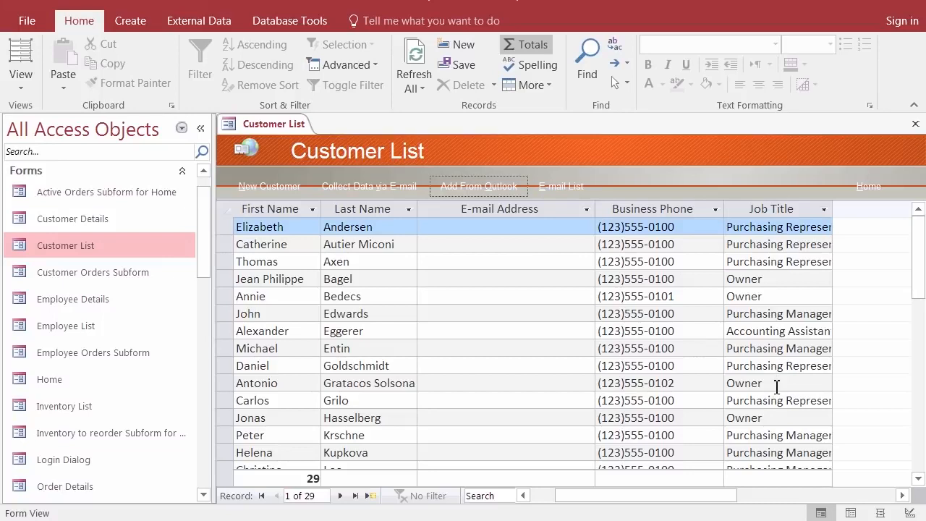
left_click(775, 384)
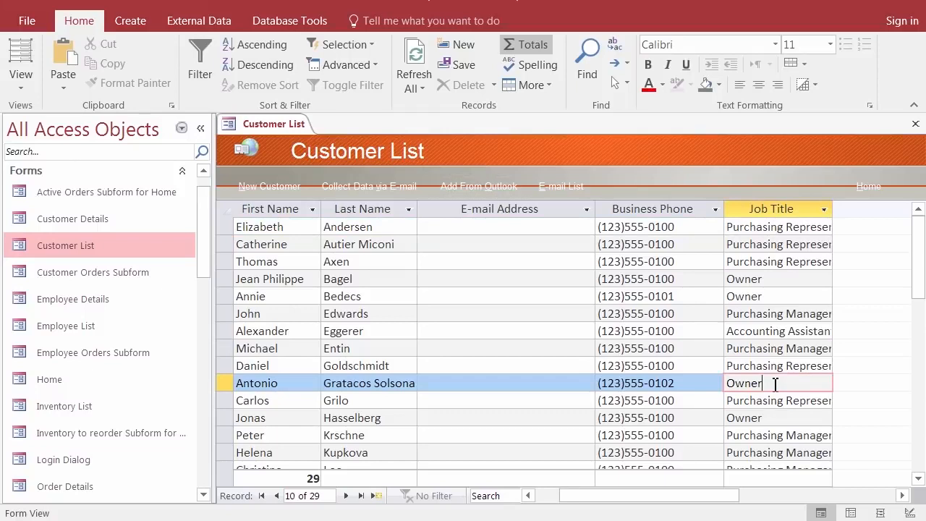
type("/Manager")
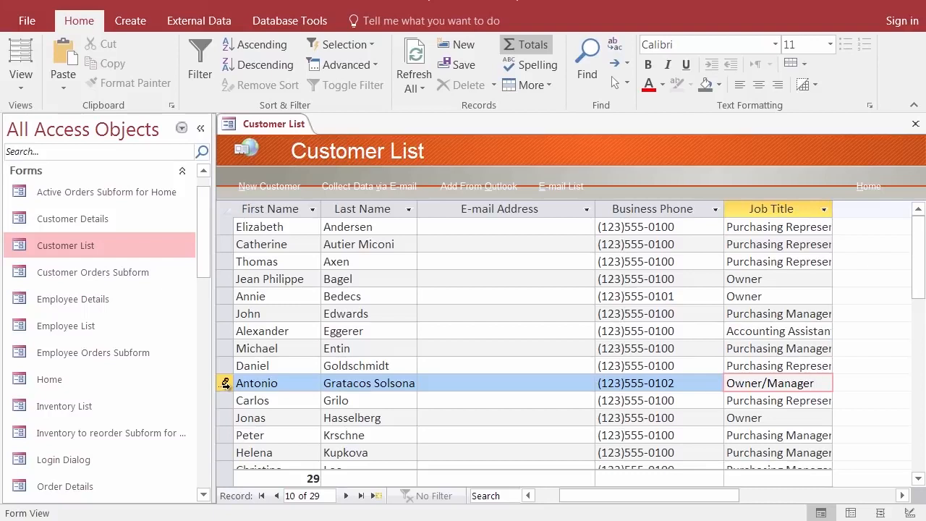
left_click(225, 382)
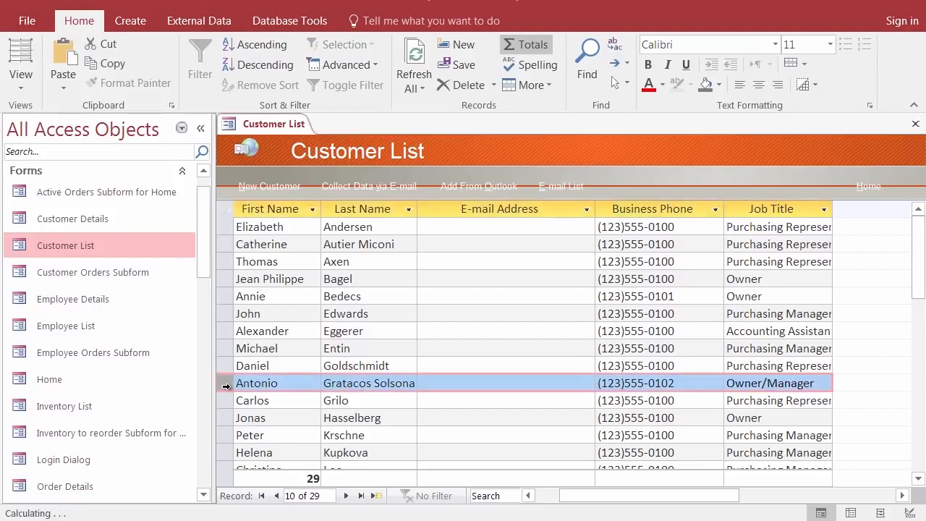
left_click_drag(600, 497, 576, 497)
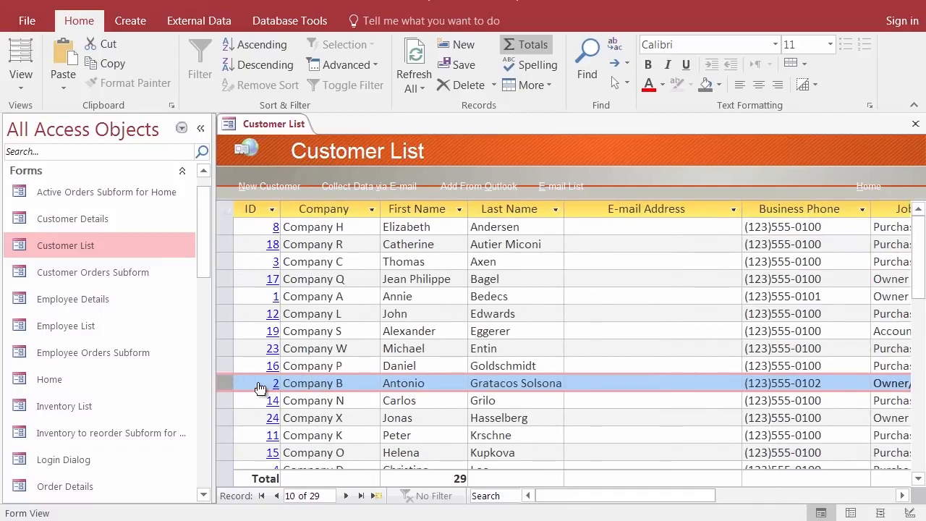
Expand the Tables group and open the Customers table to check the edited Job Title
left_click_drag(203, 264, 203, 231)
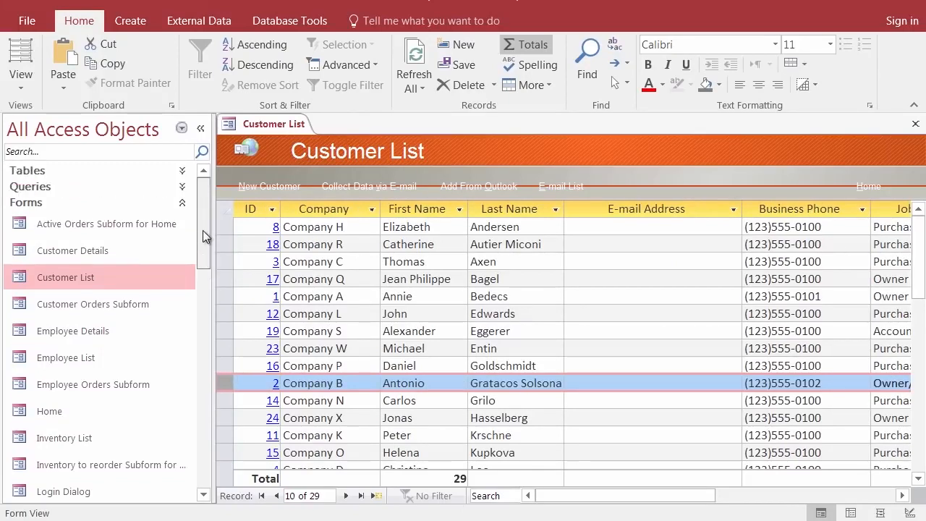
left_click(49, 171)
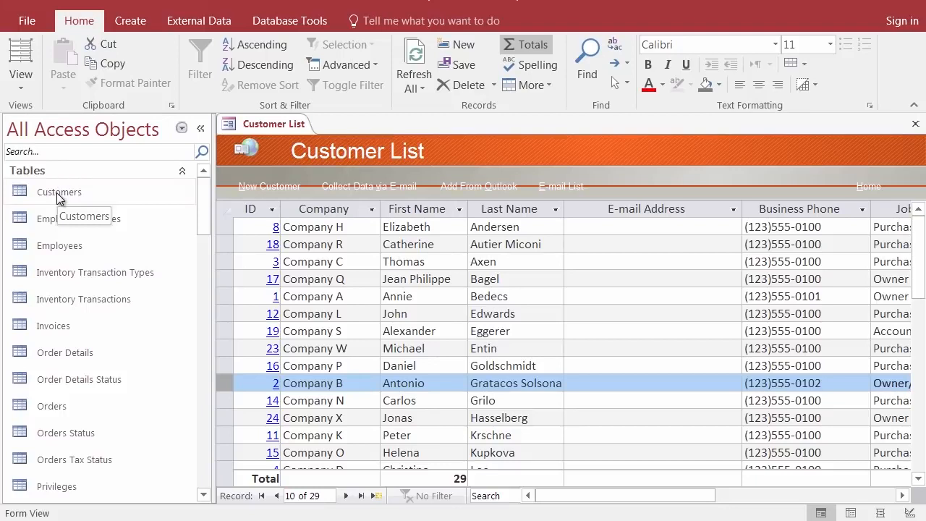
double_click(58, 193)
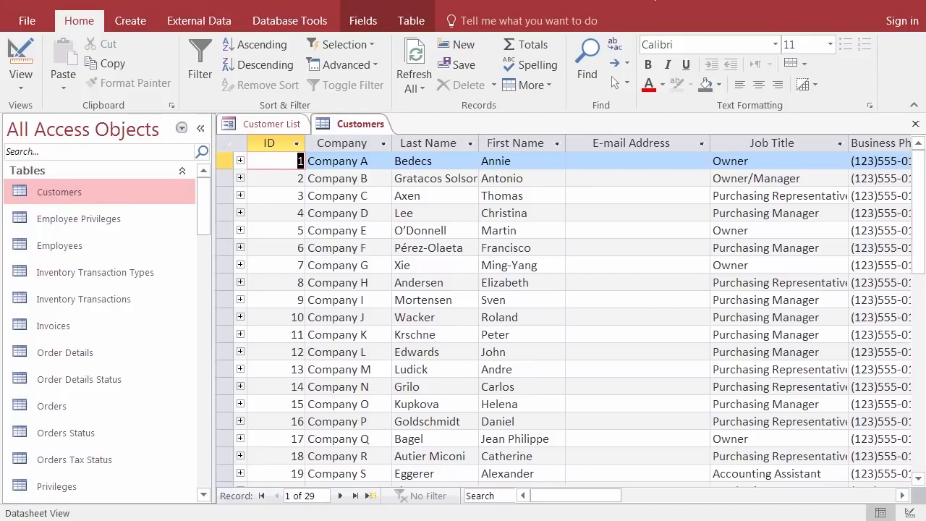
Find the Customer Details form in the Forms group and open it
key("alt+Tab")
key("alt+Tab")
left_click_drag(201, 213, 204, 476)
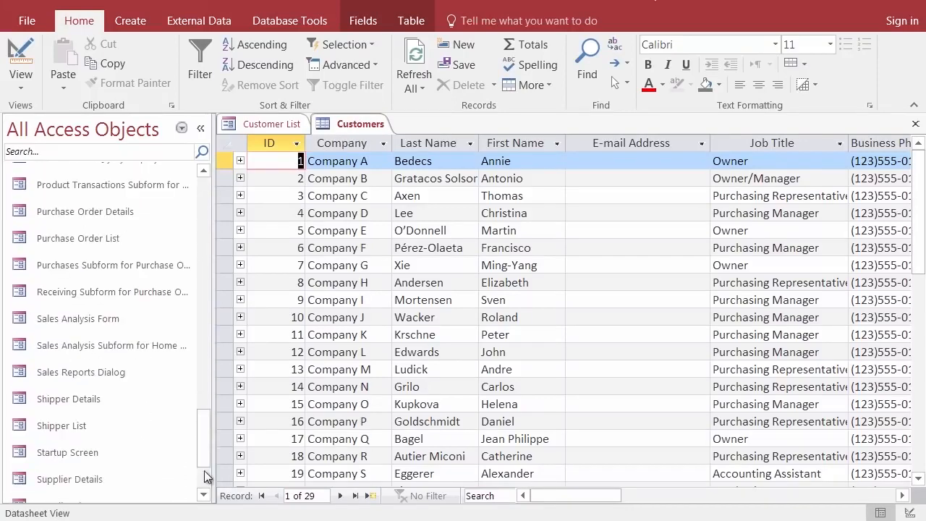
left_click(205, 172)
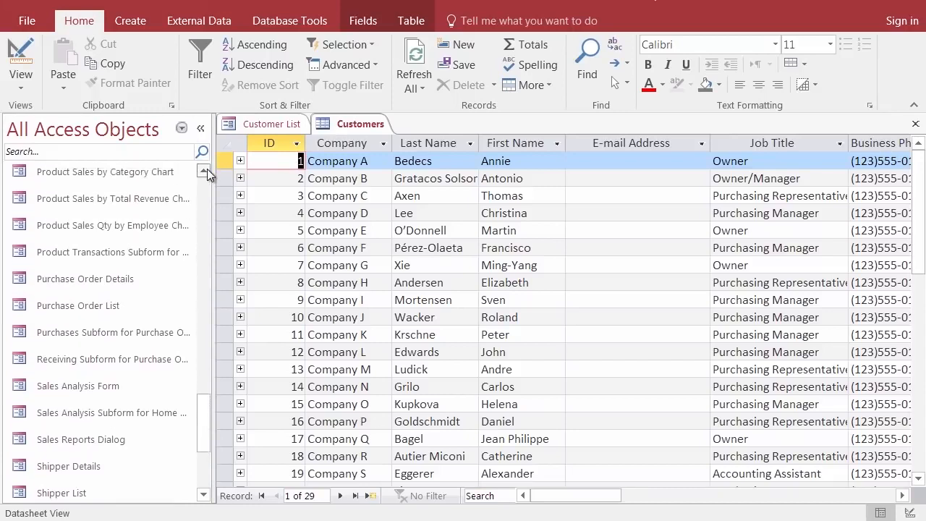
left_click_drag(206, 172, 205, 174)
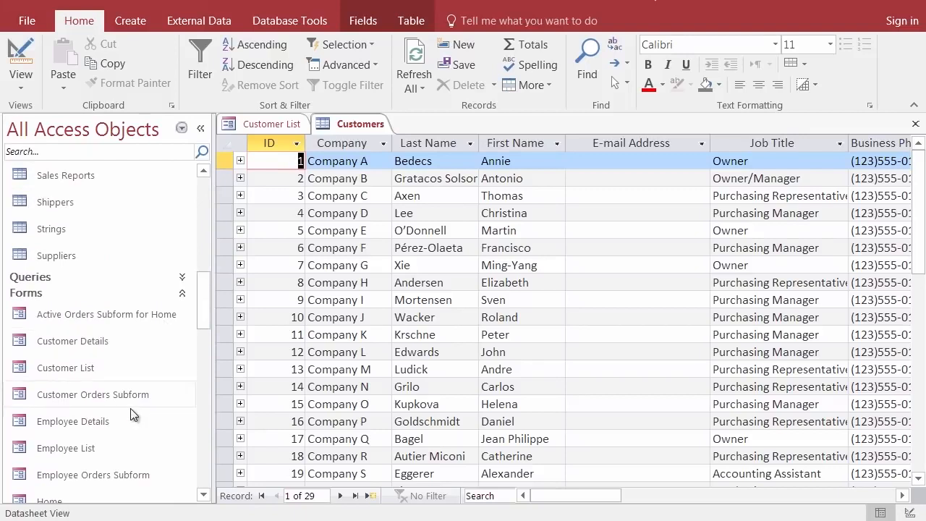
double_click(71, 340)
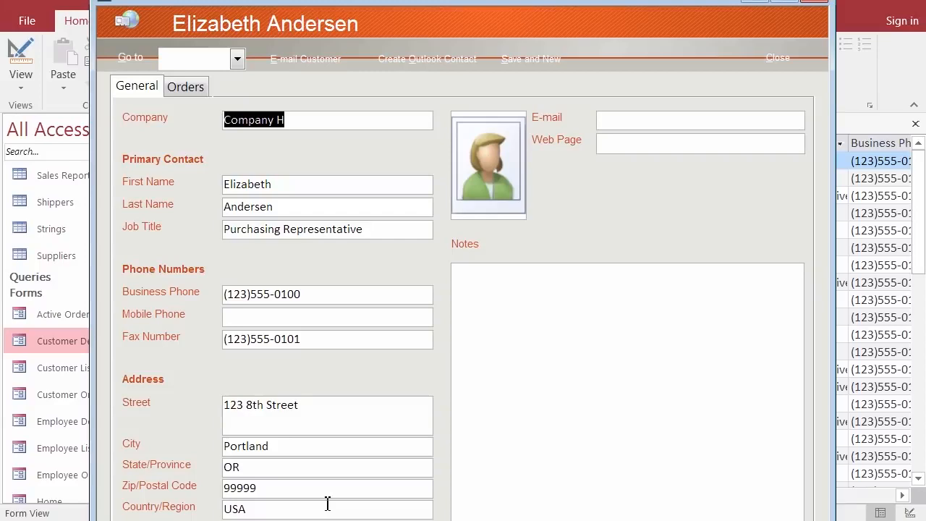
Reposition the Customer Details window and maximize it
left_click_drag(594, 12, 687, 405)
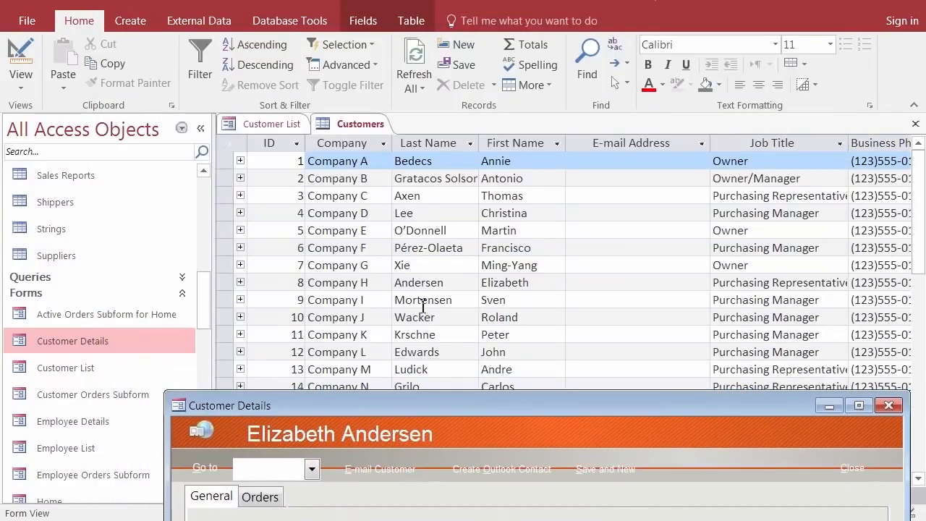
left_click_drag(536, 407, 489, 42)
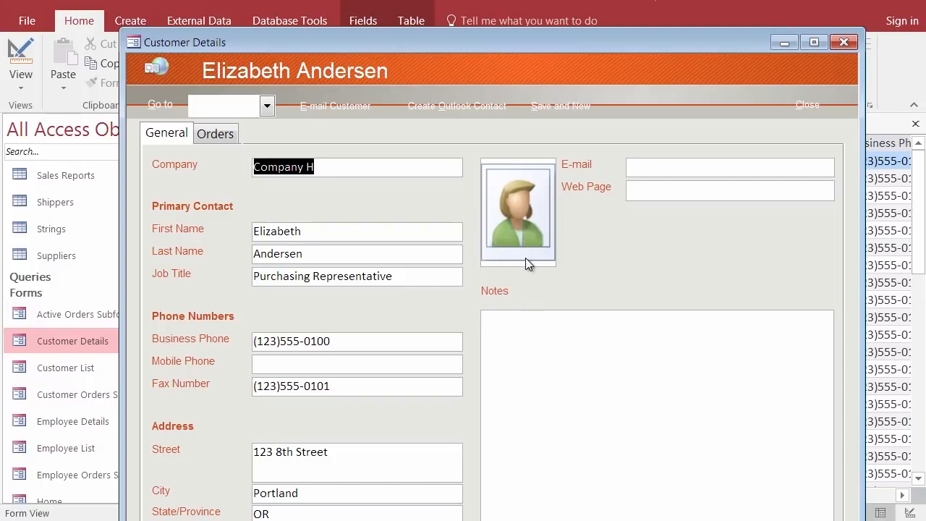
left_click_drag(407, 36, 398, 2)
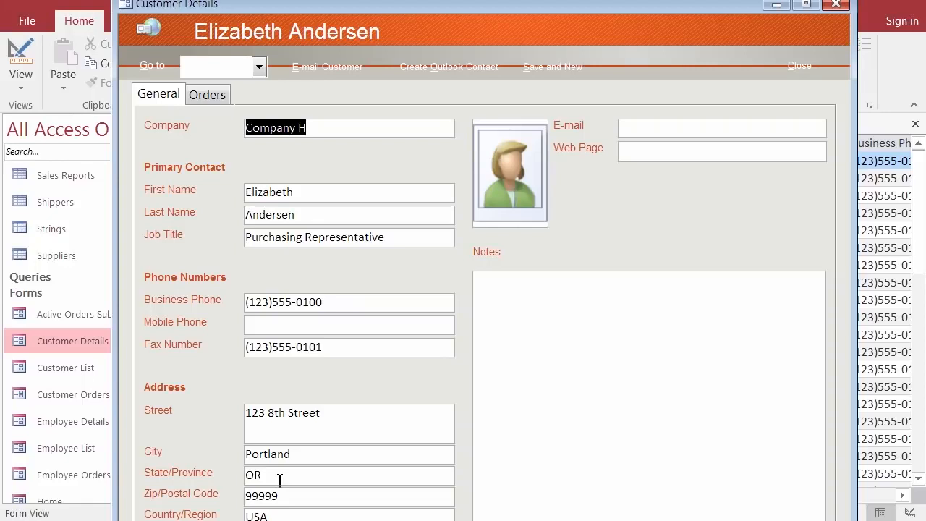
double_click(376, 7)
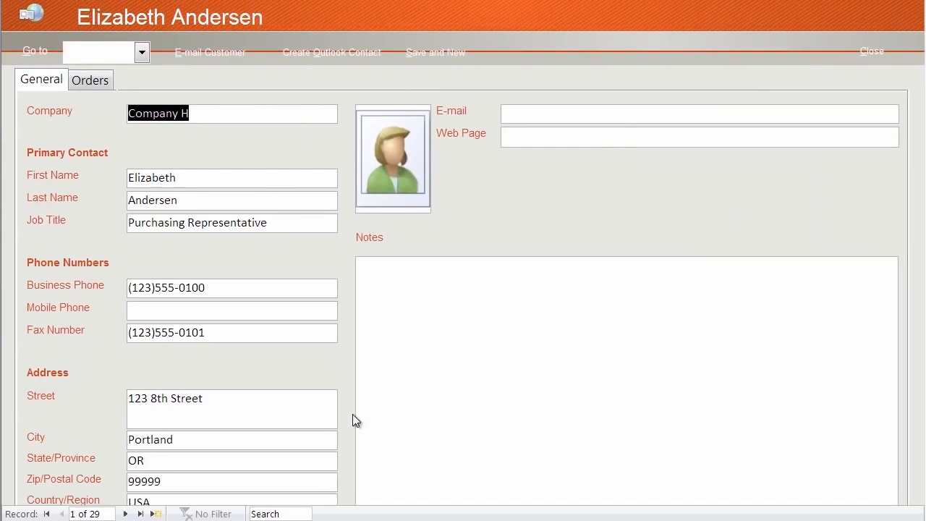
Browse forward to the third customer record and close the Customer Details form
left_click(125, 513)
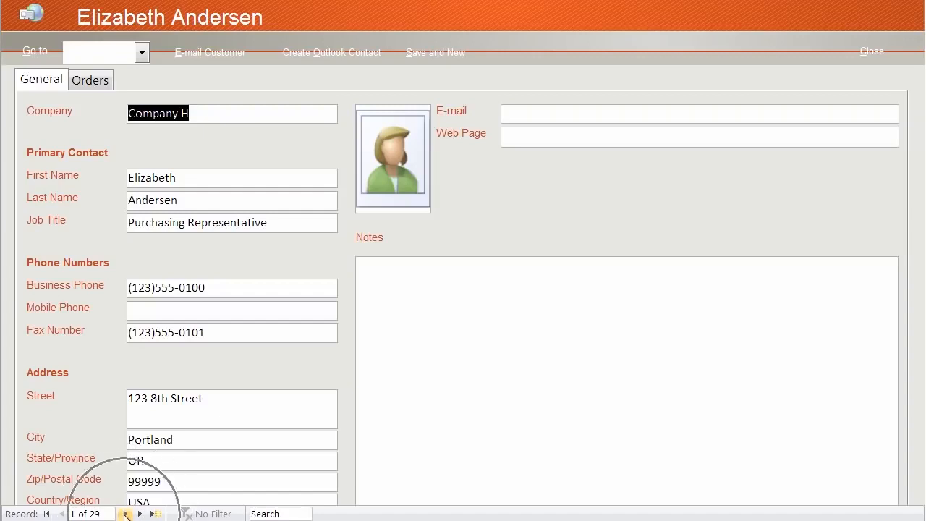
left_click(125, 514)
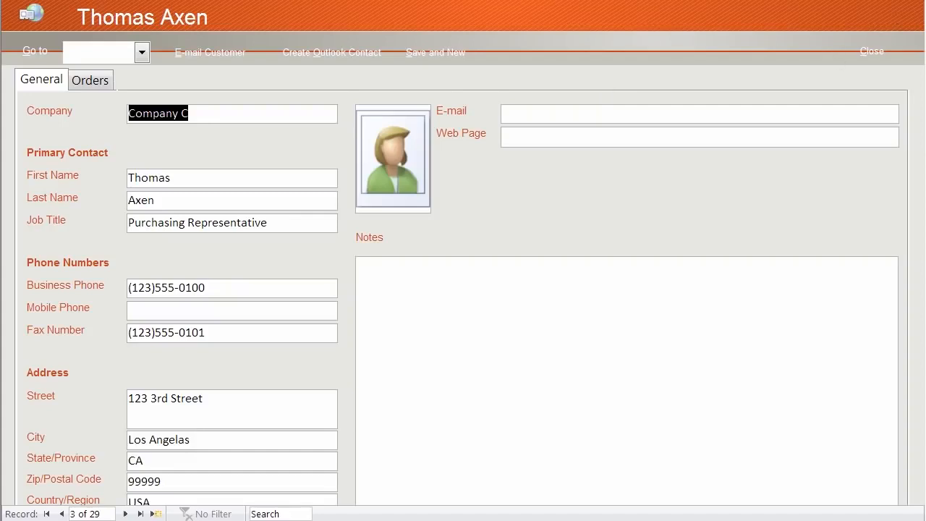
left_click(906, 1)
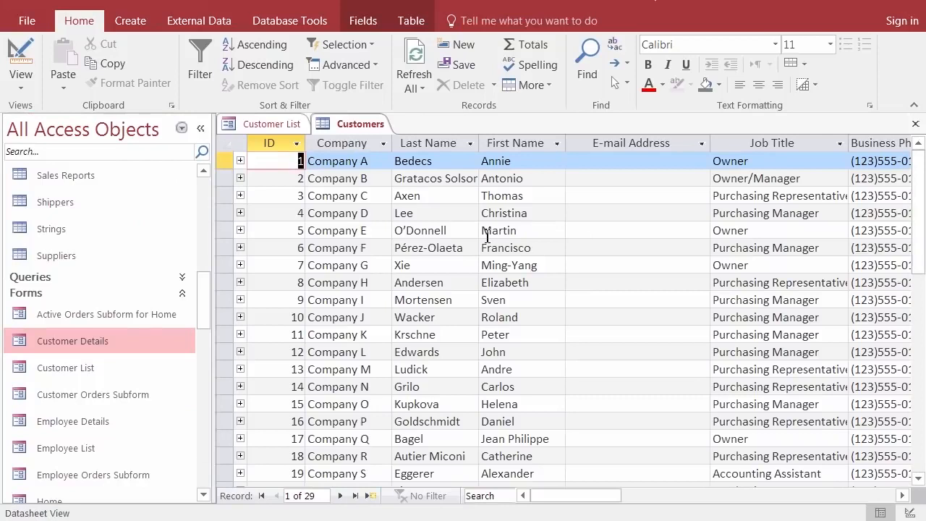
Compare the Customer List form with the Customers table and return to the form
left_click(266, 126)
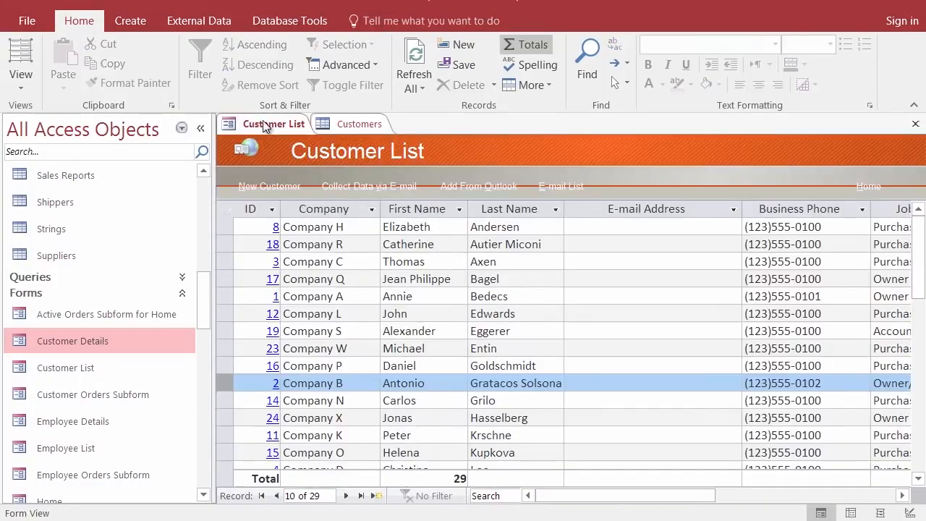
left_click(354, 125)
left_click(264, 125)
Append stray characters to the last name in the Company A record of the Customer List form and discard the edit
left_click(511, 297)
left_click(511, 298)
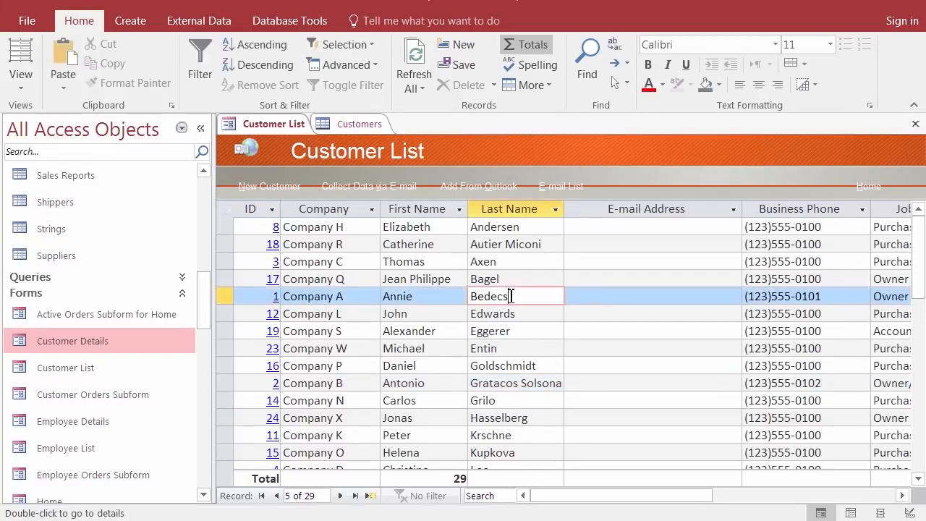
type("ljhkj")
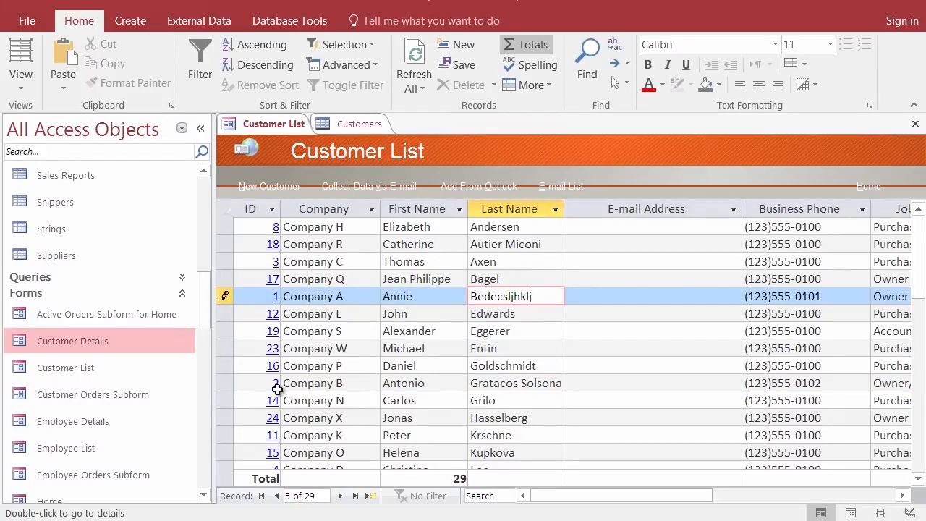
key("Escape")
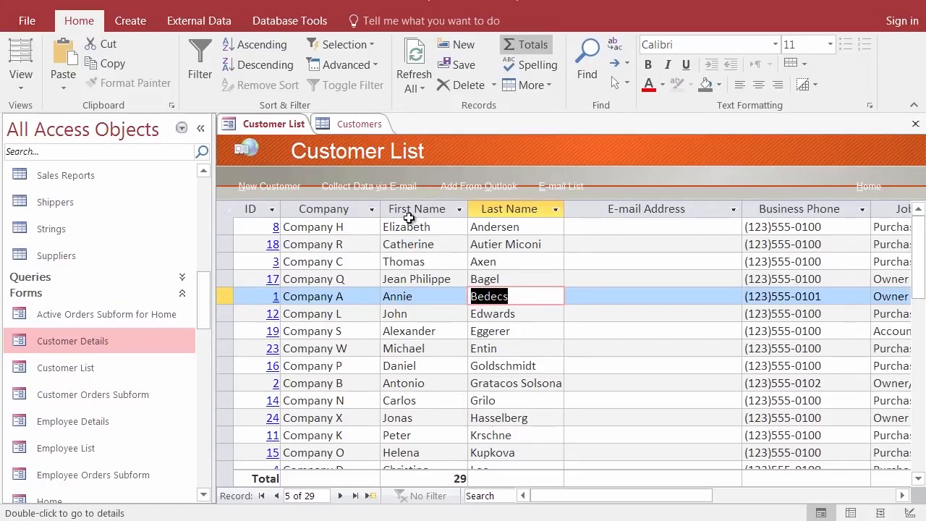
Open the Customer List form in Design View, and examine its remaining columns through Job Title in Form View
left_click(22, 91)
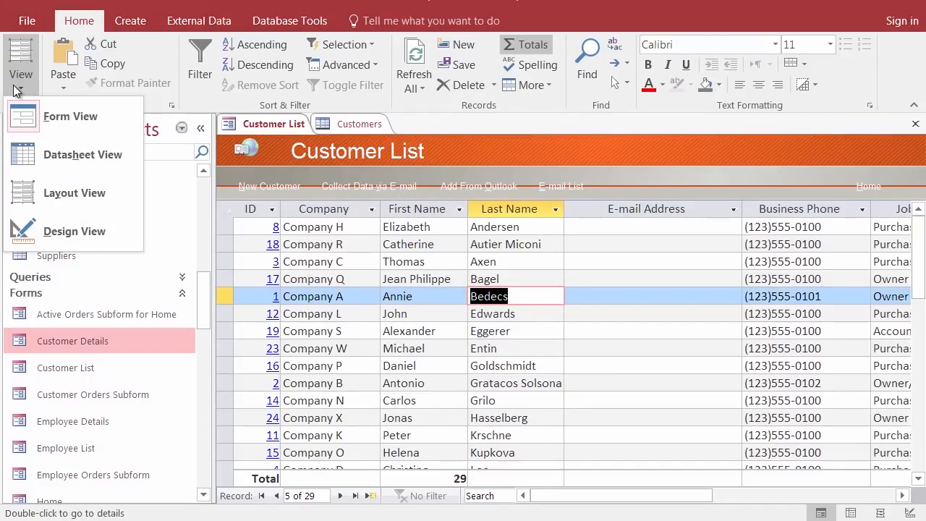
left_click(50, 231)
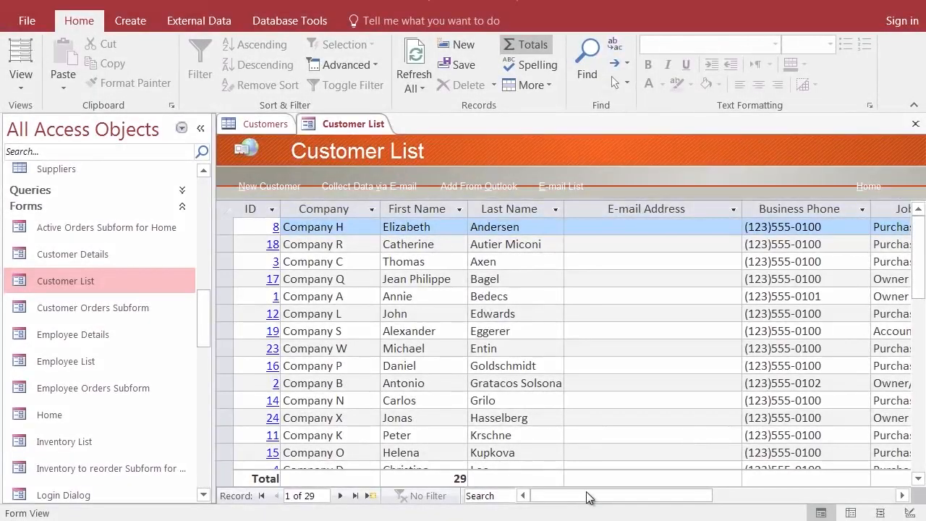
mouse_move(586, 496)
left_mouse_down()
mouse_move(613, 496)
mouse_move(592, 495)
left_mouse_up()
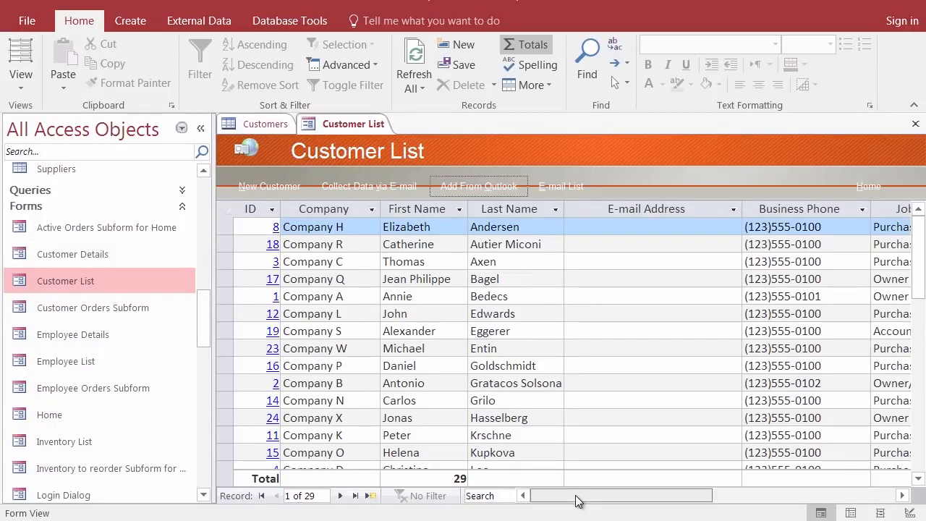
left_click_drag(576, 499, 614, 496)
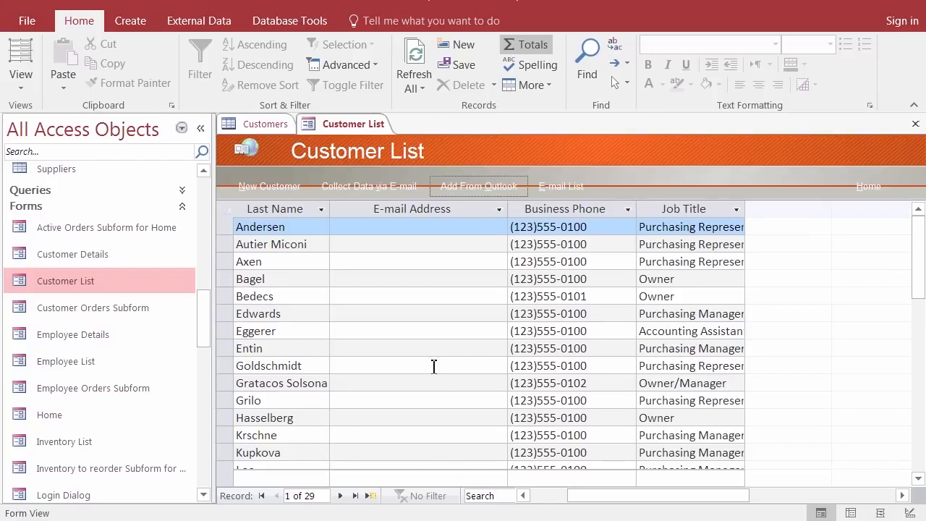
Revisit the Customers table and close all open objects
left_click(257, 129)
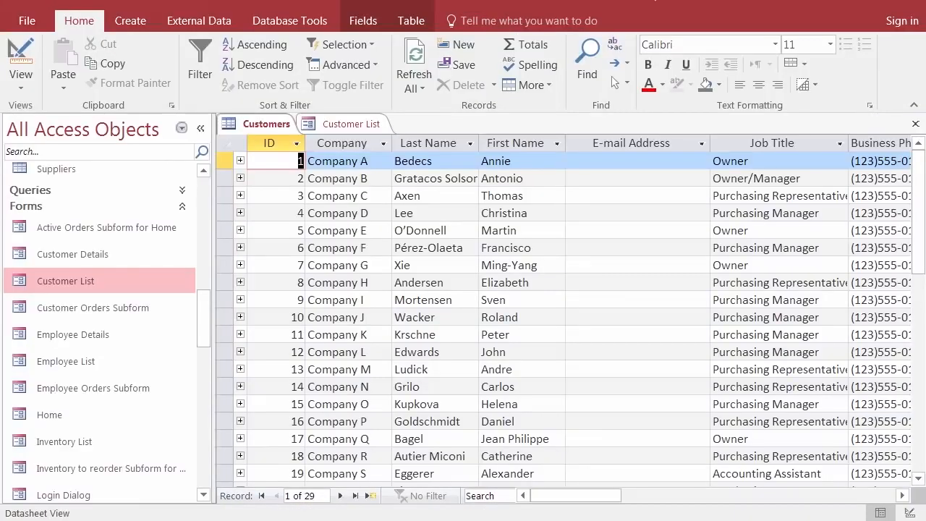
right_click(354, 129)
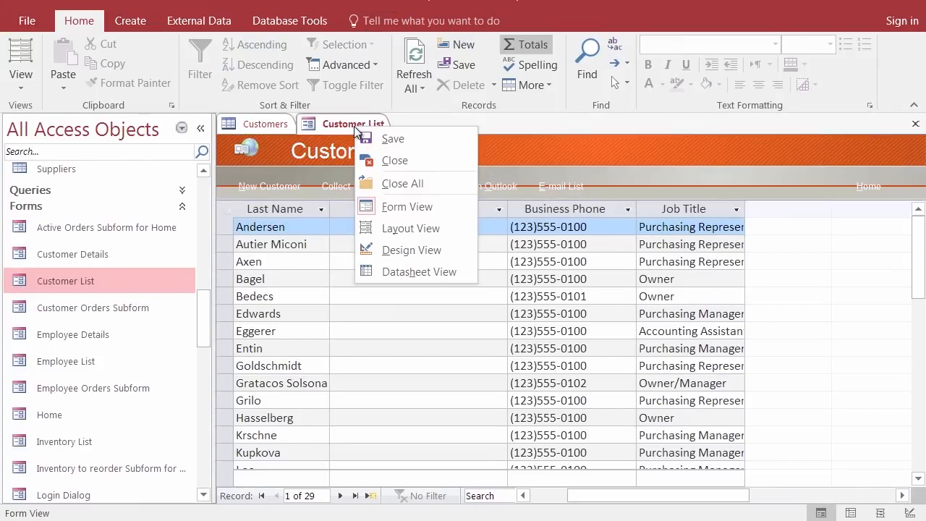
left_click(421, 185)
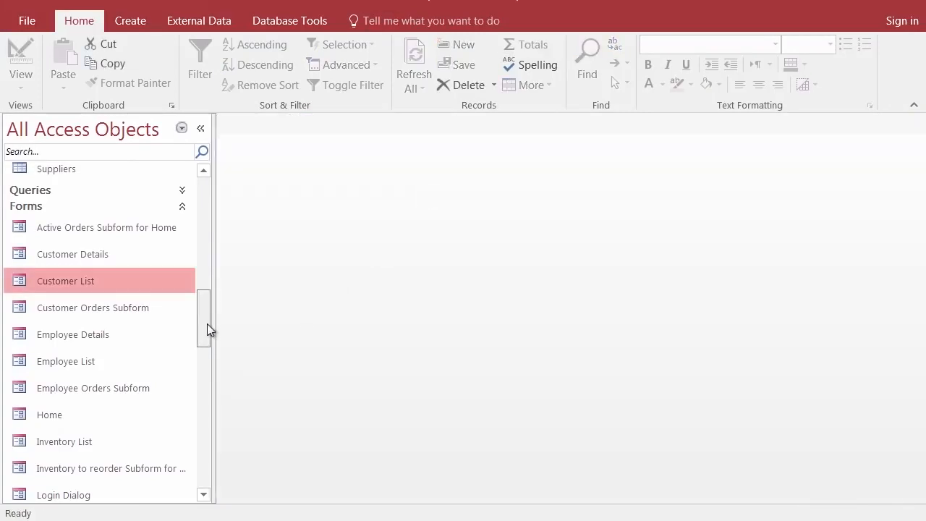
Collapse the Forms and Tables groups in the object list
scroll(207, 323, "up", 1)
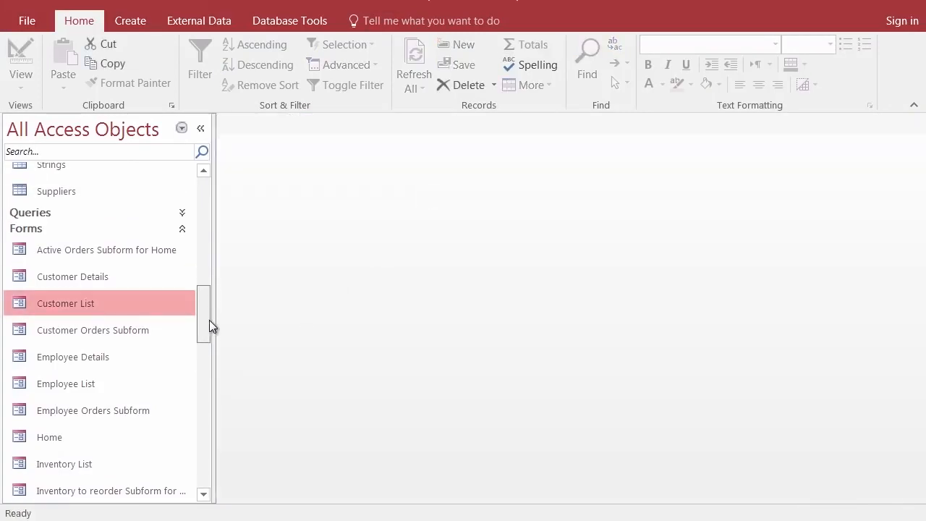
left_click(180, 232)
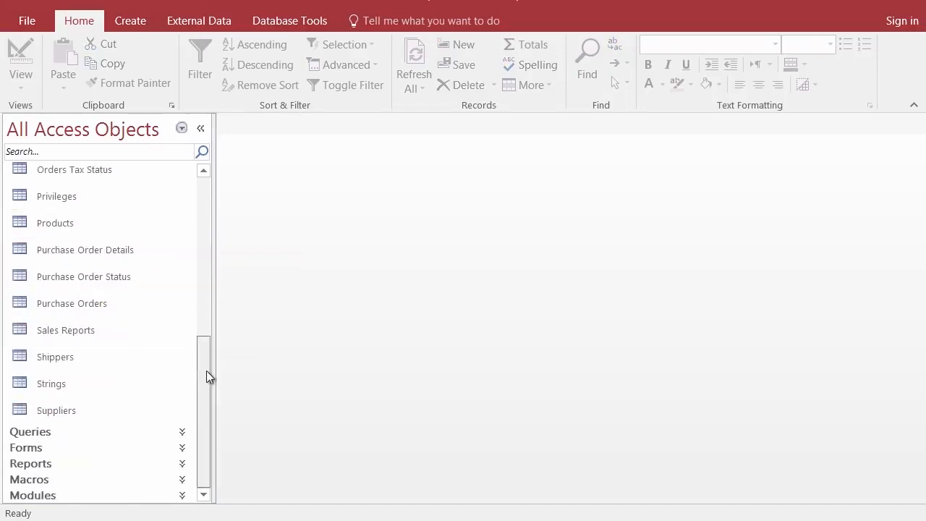
left_click_drag(205, 374, 201, 201)
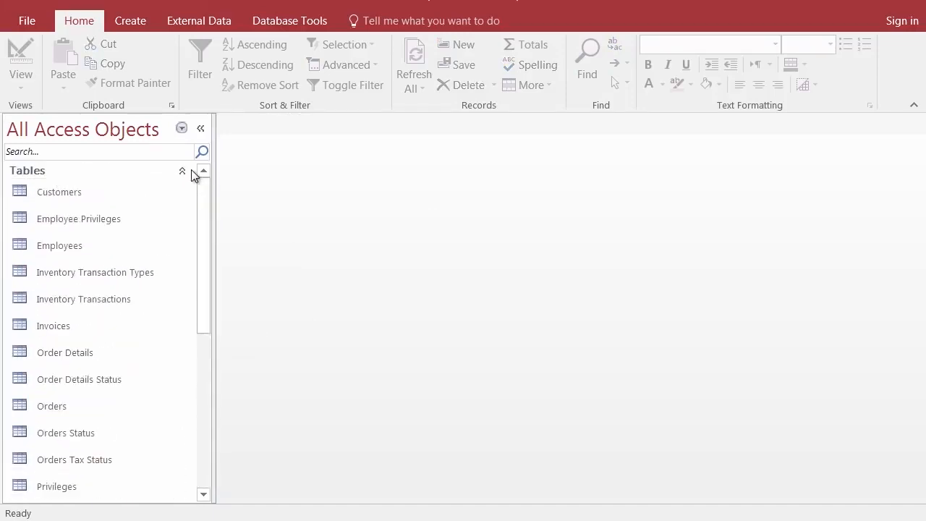
left_click(181, 173)
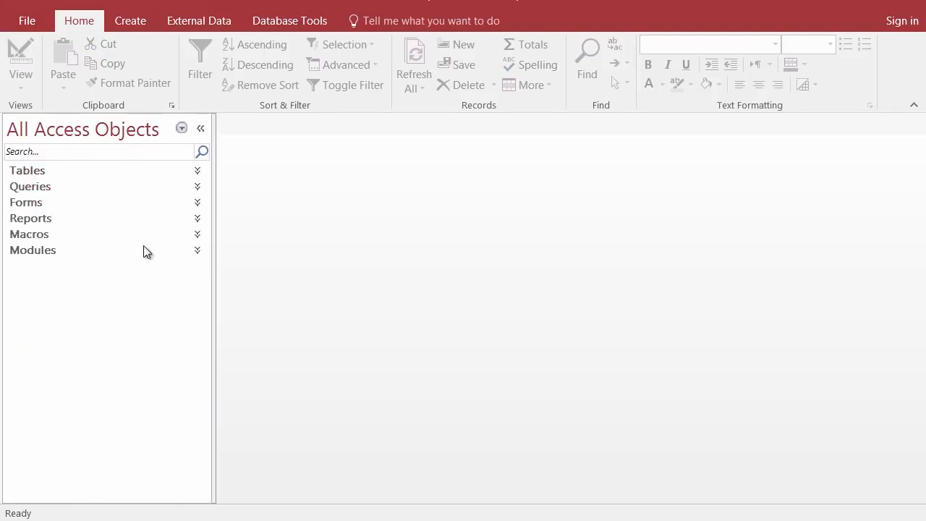
Expand the Reports group and open the Customer Address Book report
left_click(33, 220)
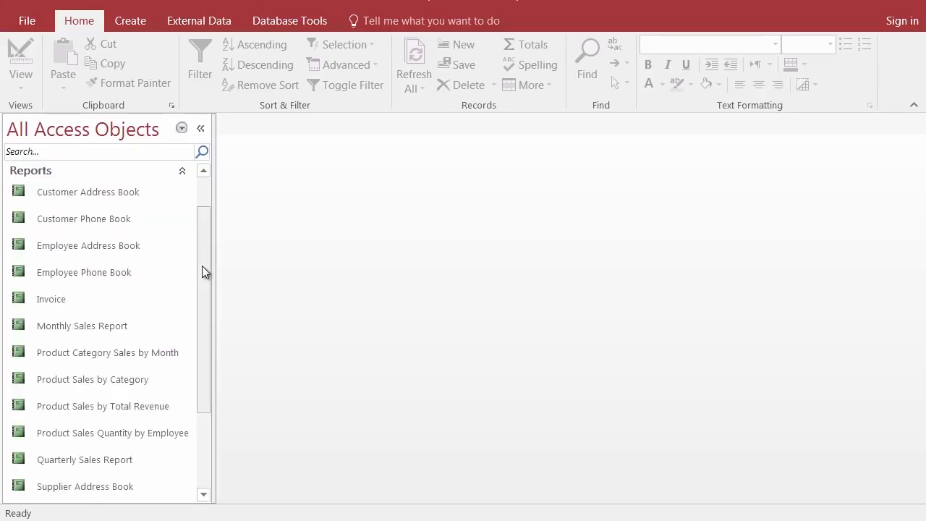
double_click(76, 196)
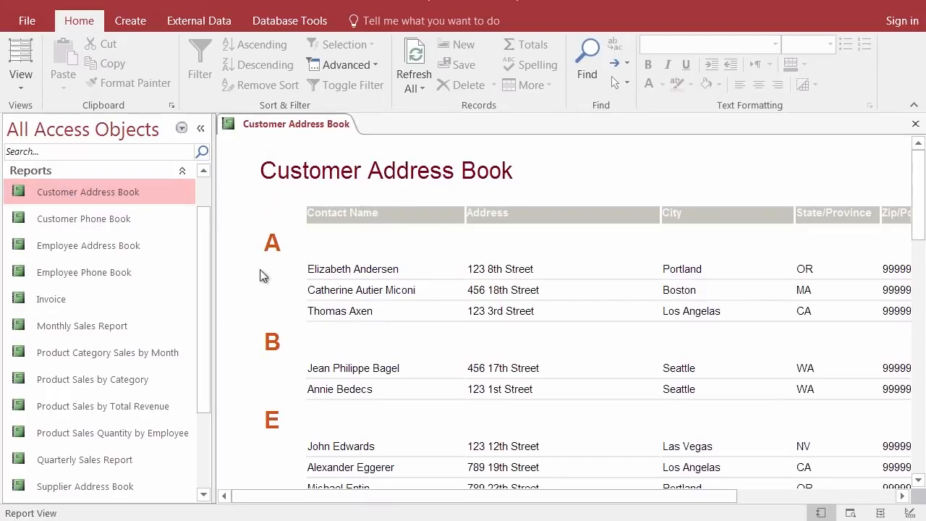
Examine the alphabetical contact groups and address columns throughout the Customer Address Book report
scroll(328, 258, "down", 1)
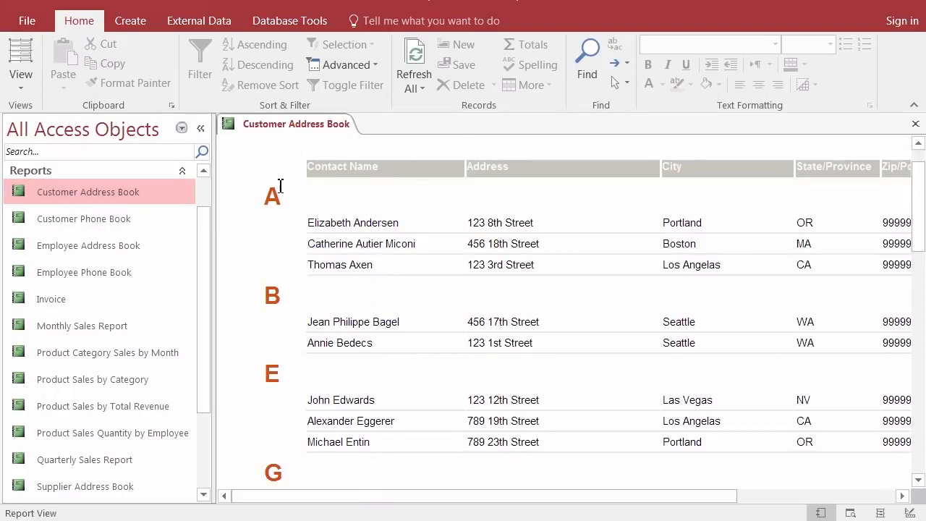
scroll(276, 211, "down", 2)
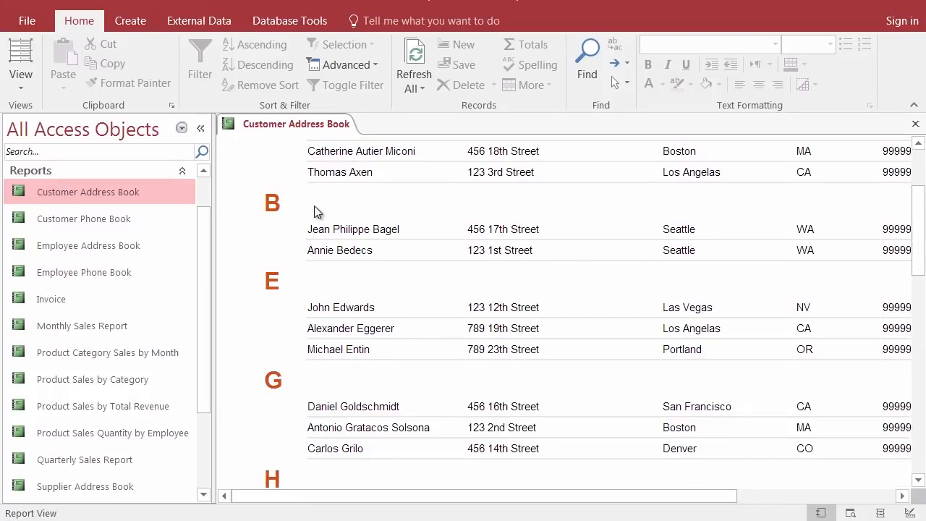
scroll(314, 211, "down", 2)
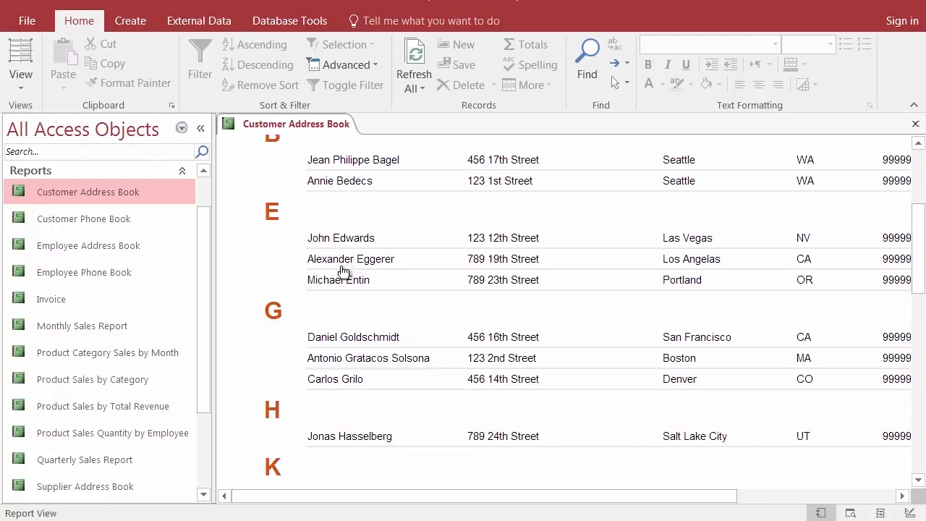
scroll(335, 240, "down", 3)
scroll(334, 240, "down", 1)
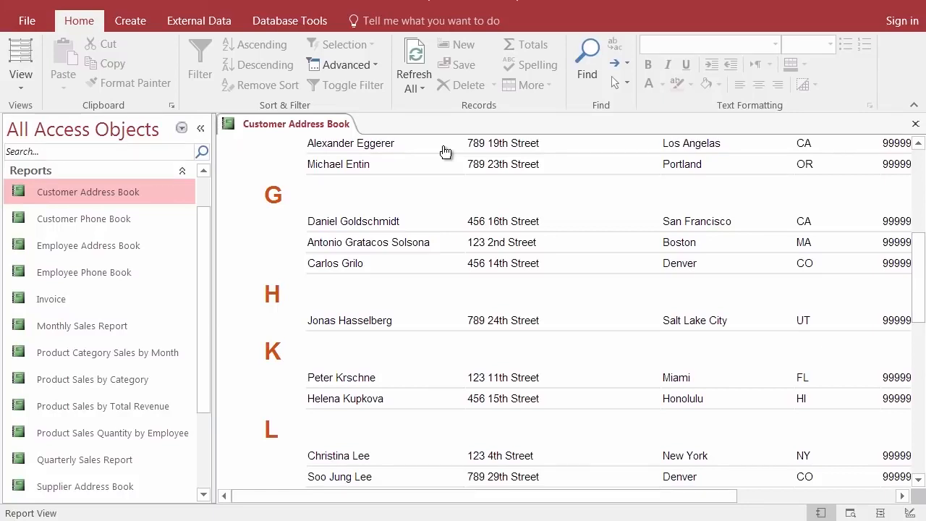
left_click_drag(570, 501, 393, 439)
scroll(288, 224, "down", 1)
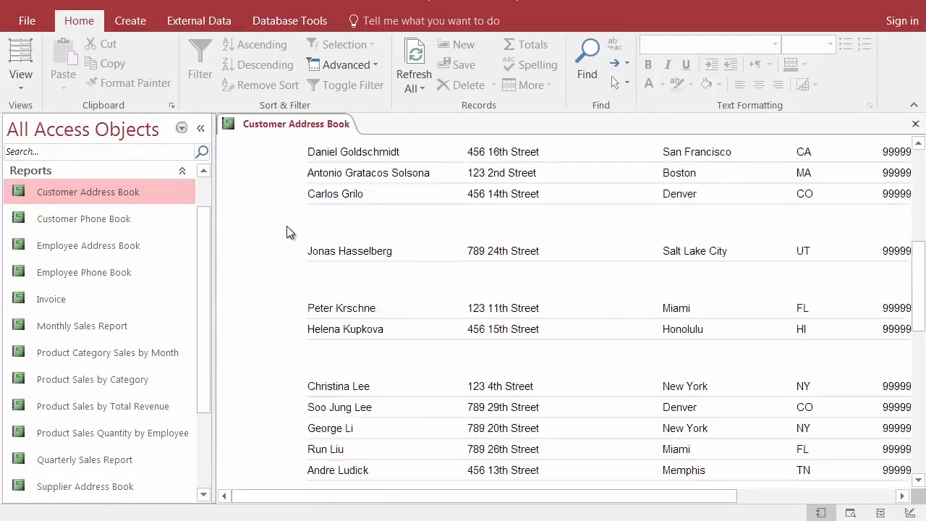
scroll(282, 228, "down", 3)
scroll(318, 268, "down", 3)
scroll(317, 276, "down", 2)
scroll(325, 282, "up", 3)
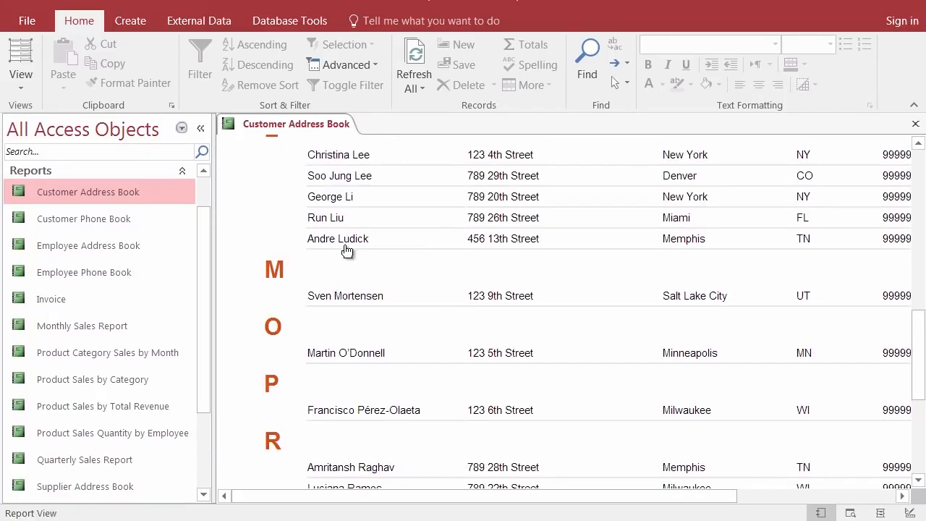
scroll(324, 231, "up", 5)
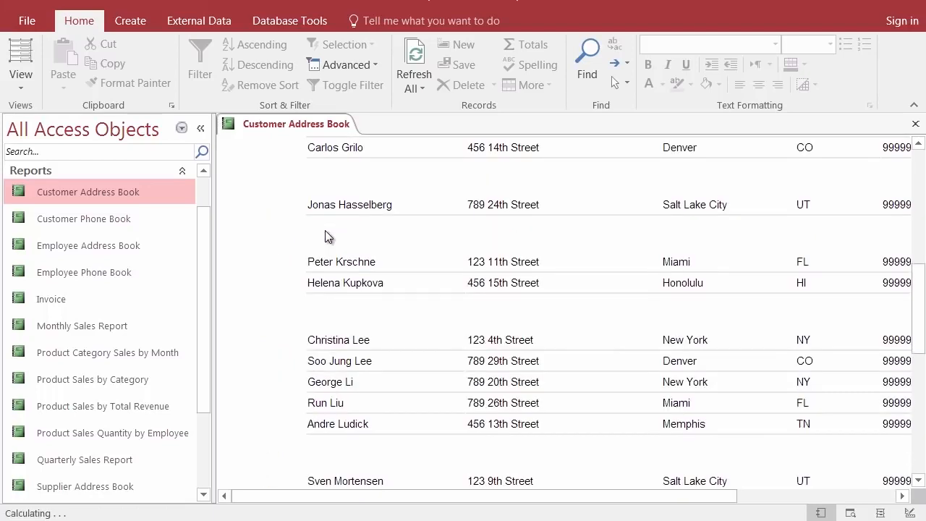
scroll(355, 221, "up", 3)
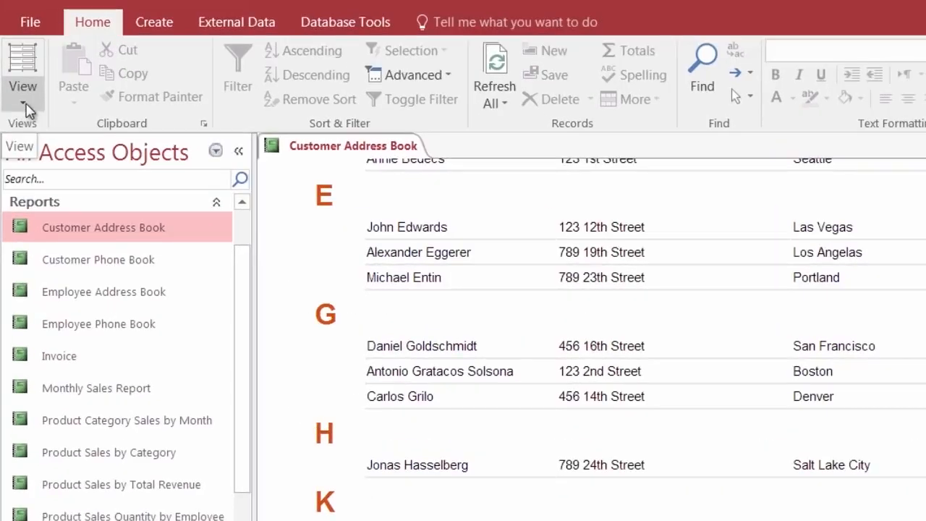
Switch the Customer Address Book report to Design View and inspect its sections from Report Header to Report Footer
left_click(25, 104)
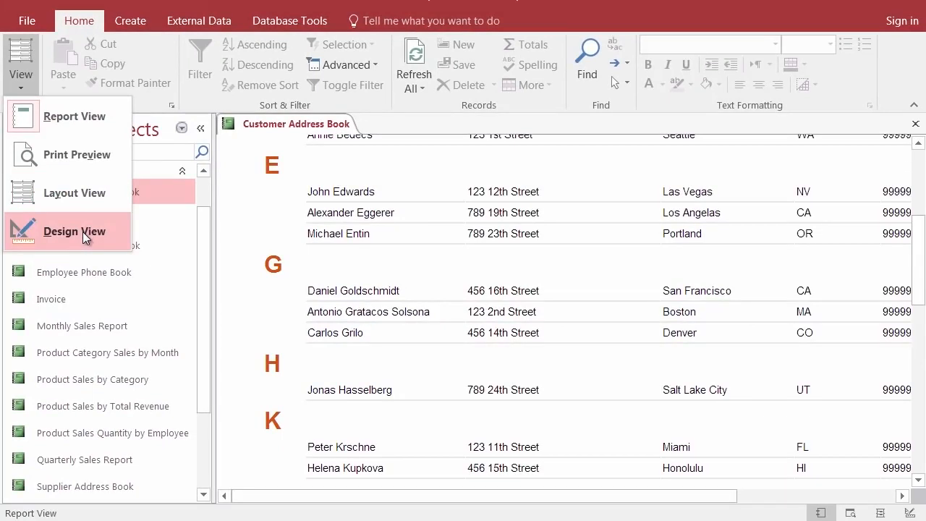
left_click(82, 231)
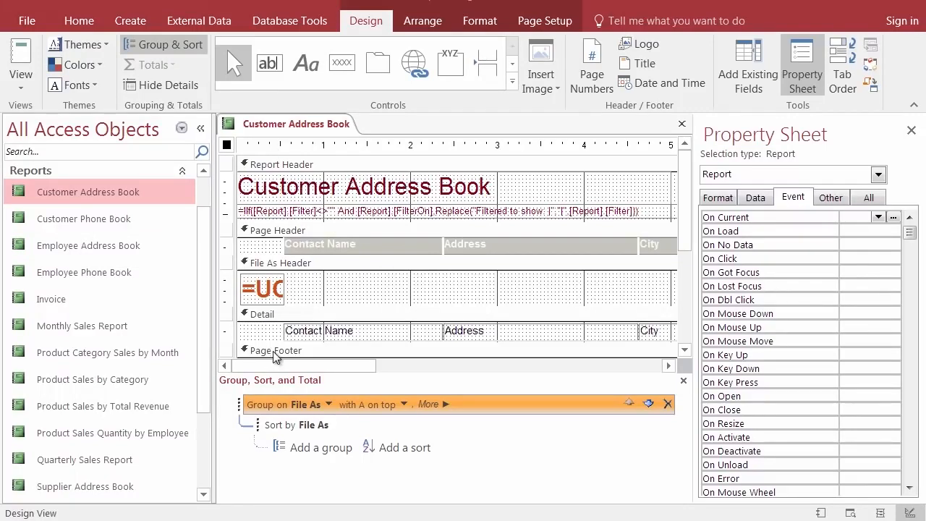
left_click_drag(685, 202, 685, 284)
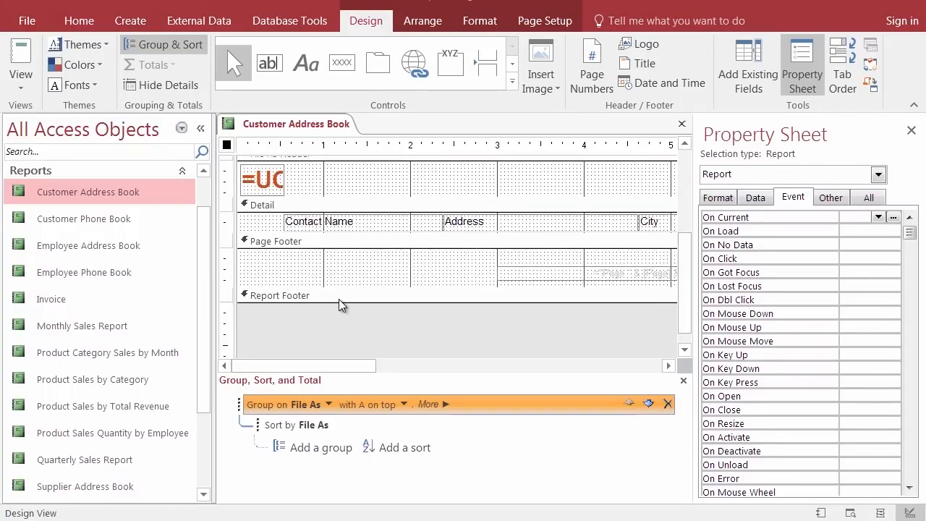
left_click_drag(686, 265, 663, 197)
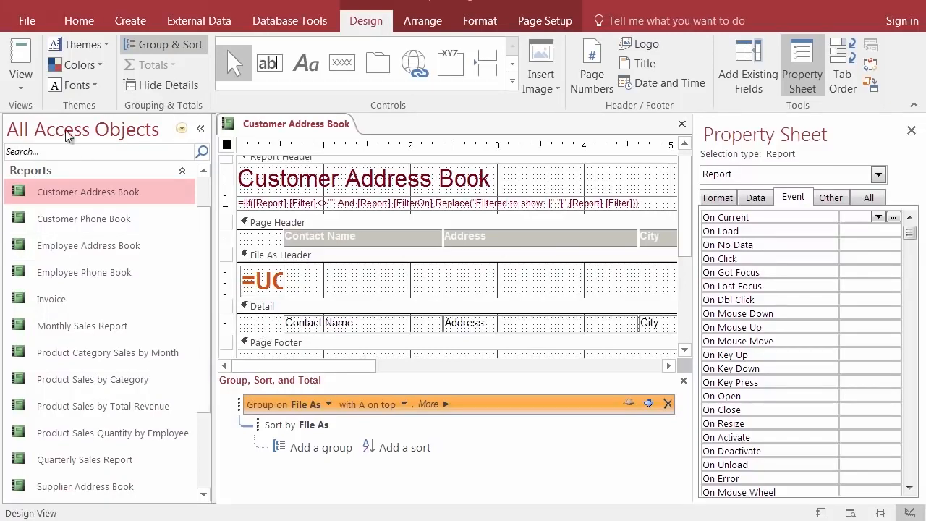
Return the Customer Address Book report to Report View and look through its contact groups again
left_click(22, 91)
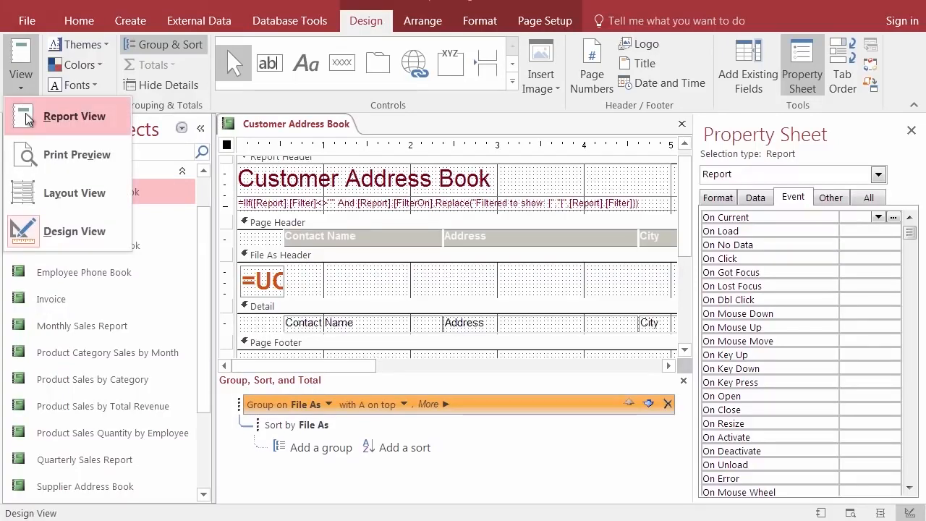
left_click(25, 115)
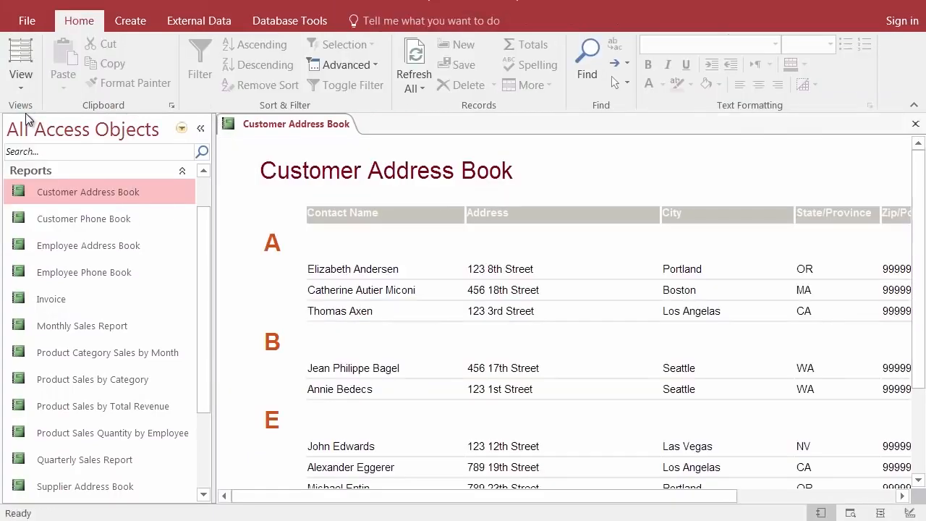
scroll(361, 307, "down", 5)
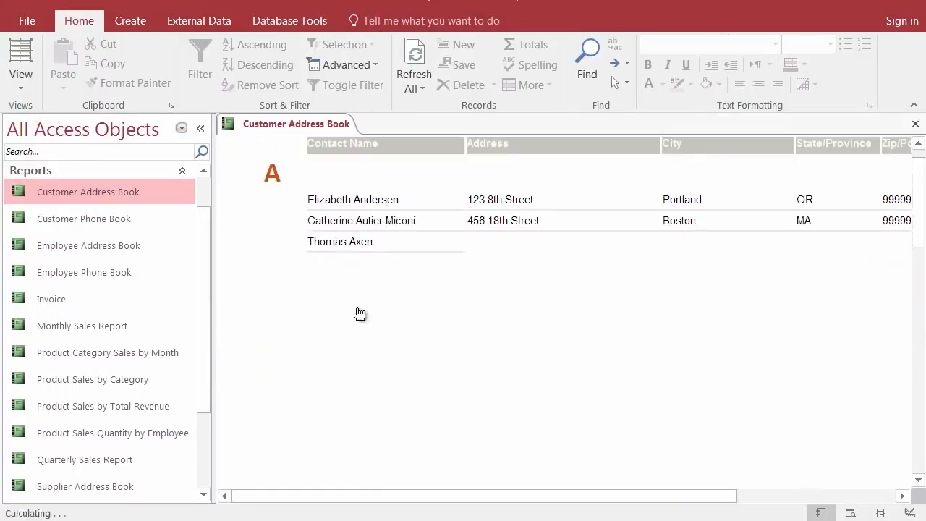
scroll(347, 317, "down", 20)
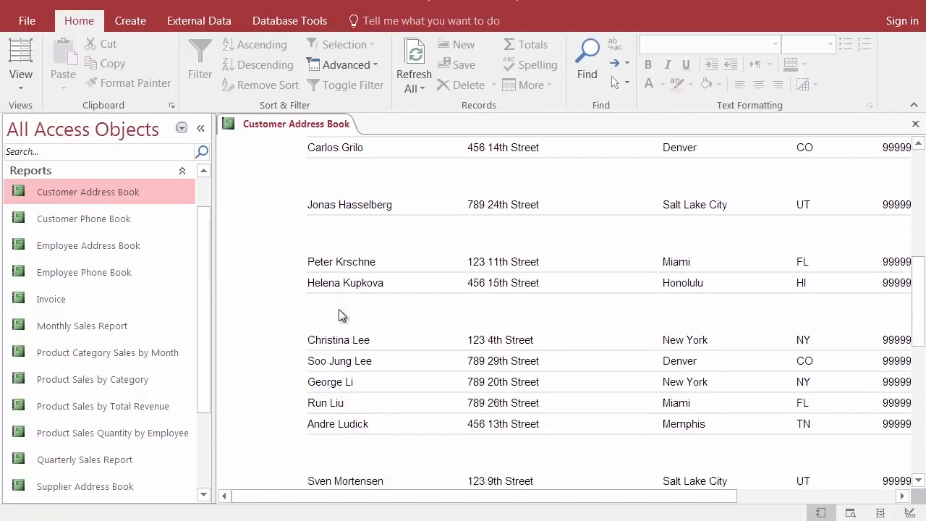
scroll(340, 315, "down", 6)
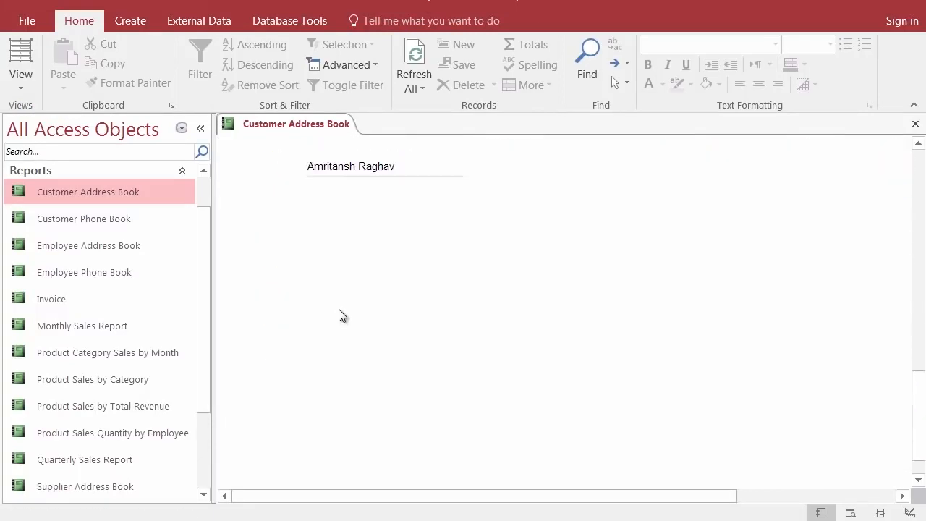
scroll(340, 314, "up", 9)
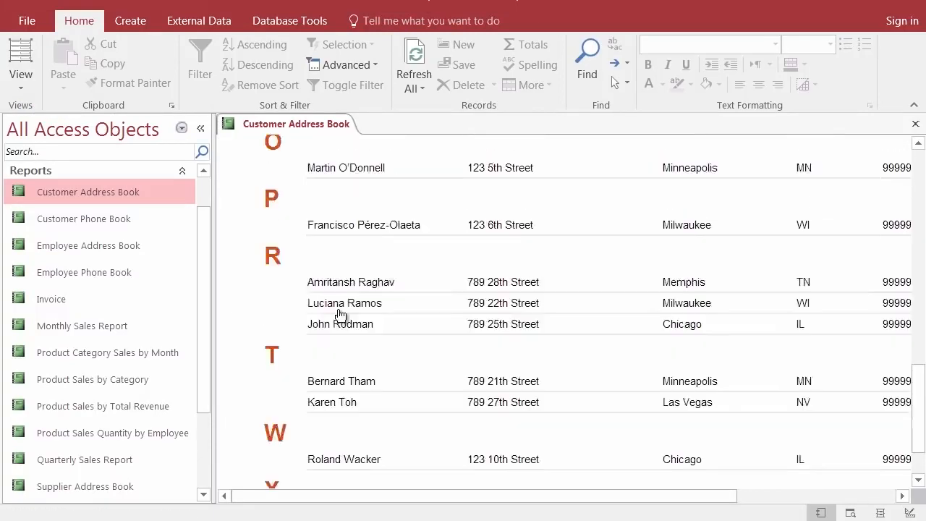
Switch the Customer Address Book report to Print Preview, accepting the section width notice, and look through its first page
scroll(340, 313, "up", 8)
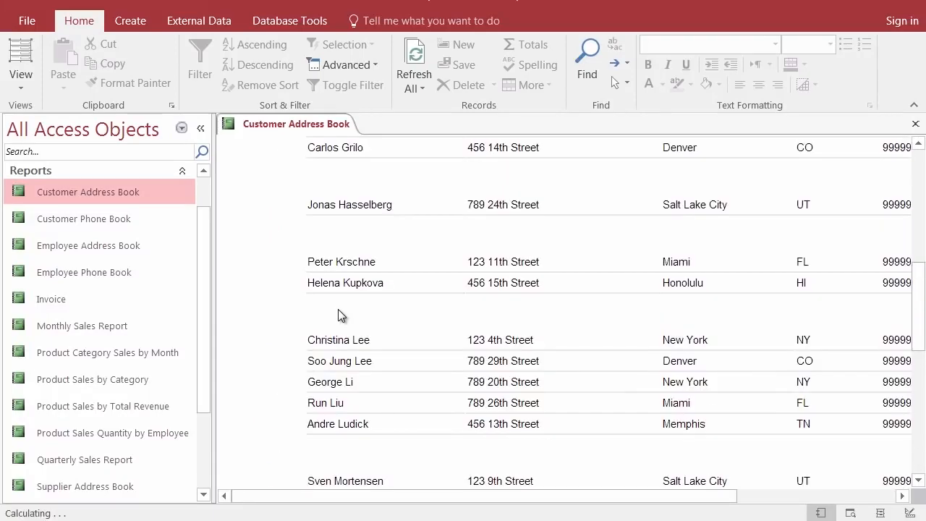
scroll(340, 313, "up", 5)
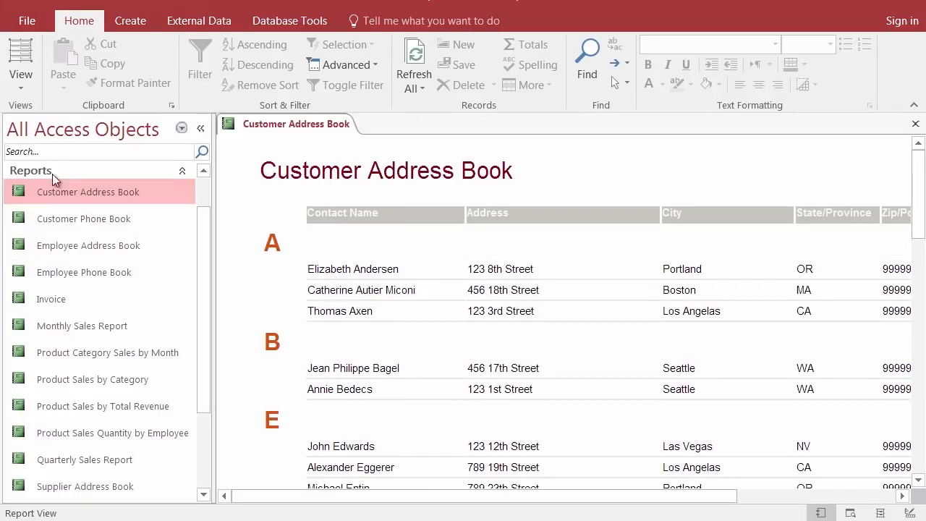
left_click(21, 89)
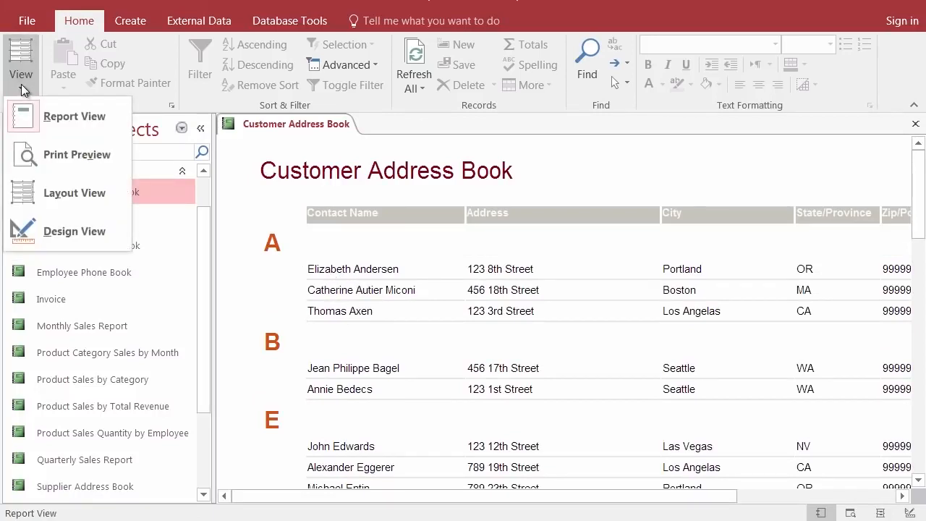
left_click(48, 149)
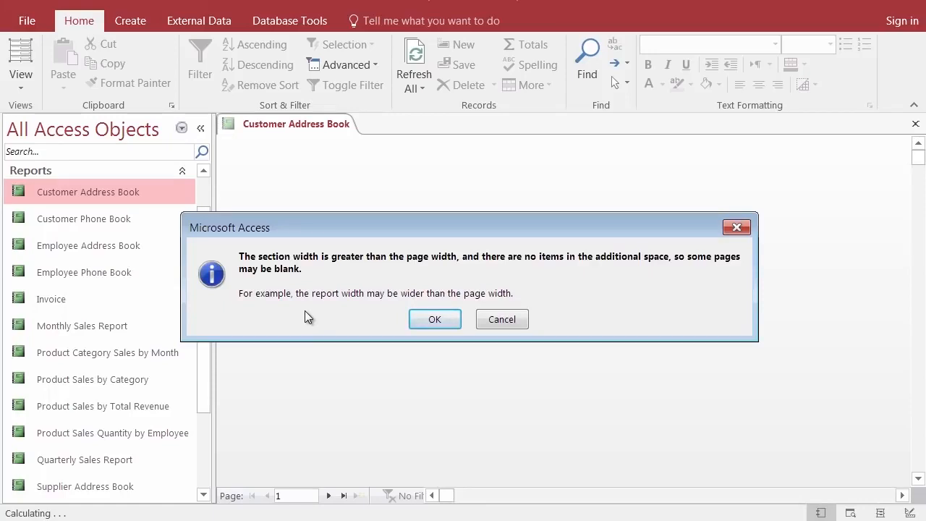
left_click(420, 320)
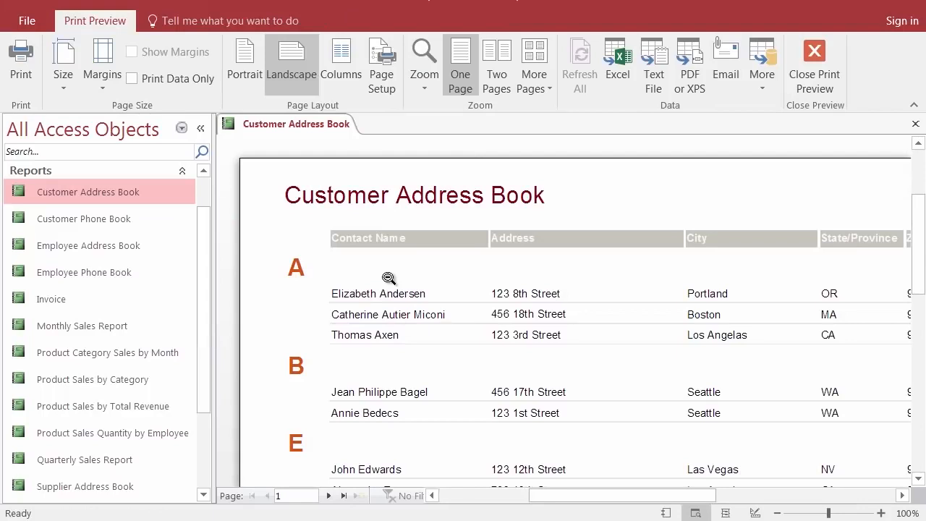
scroll(387, 275, "down", 2)
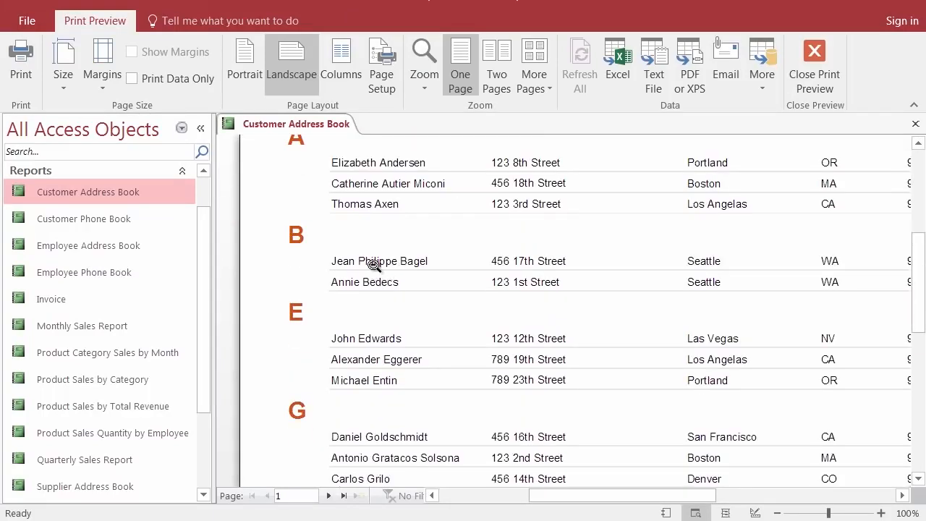
scroll(366, 217, "down", 2)
scroll(364, 242, "down", 2)
scroll(364, 249, "down", 2)
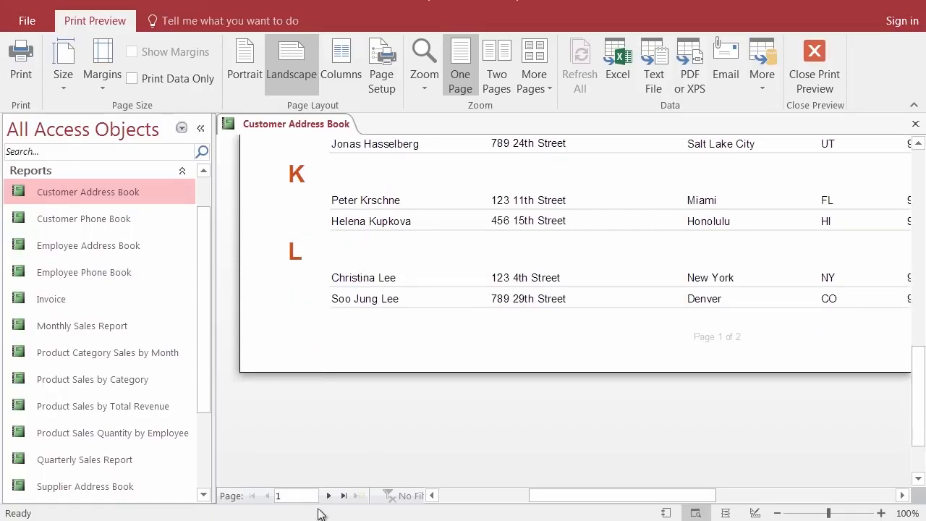
Page through the Customer Address Book print preview up to page 4, return to page 1 and inspect the page's left edge
left_click(327, 496)
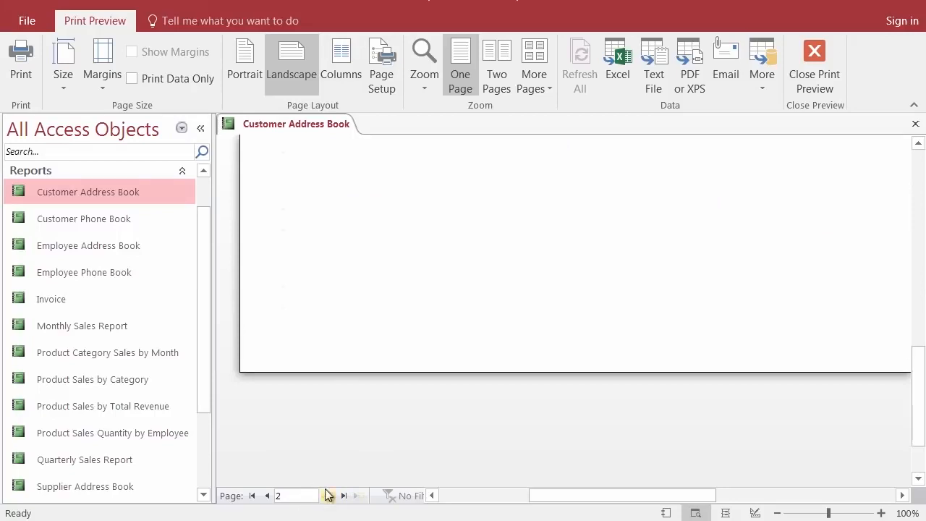
scroll(337, 361, "up", 5)
scroll(338, 326, "up", 3)
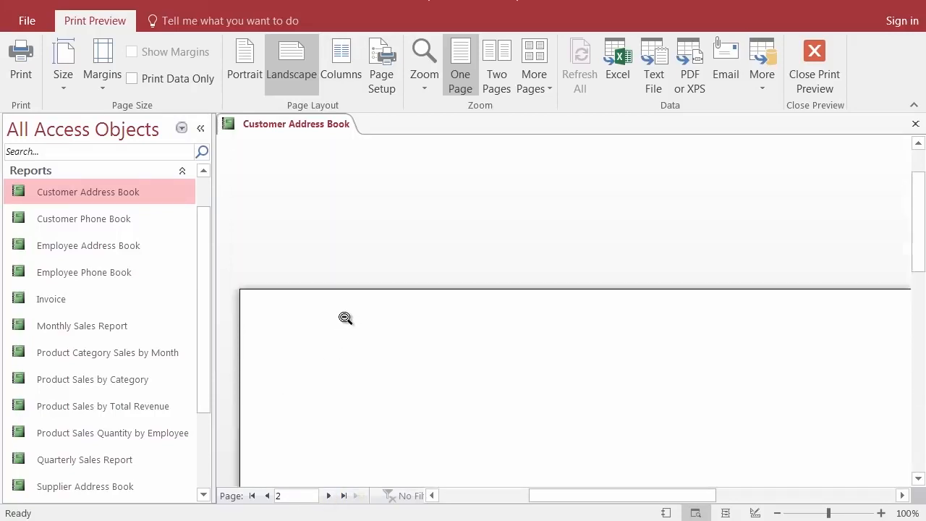
scroll(355, 384, "down", 3)
scroll(347, 390, "down", 6)
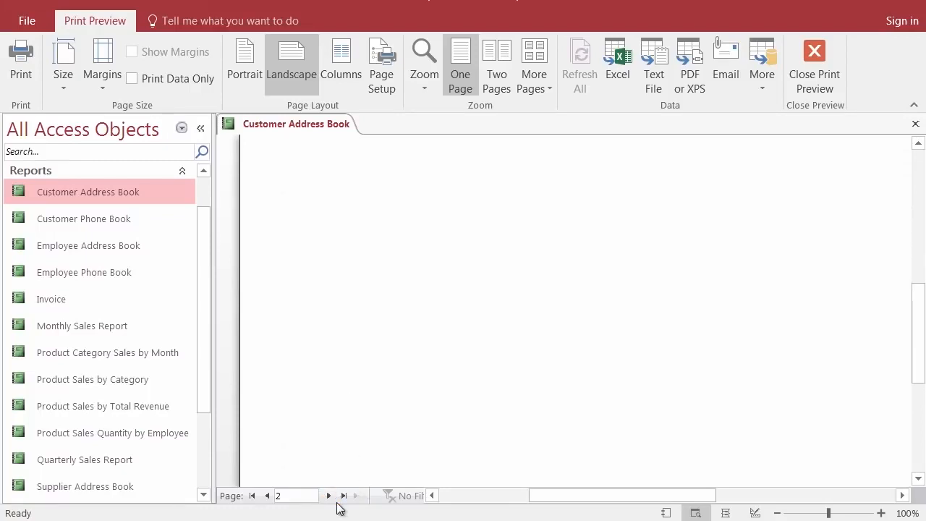
left_click(327, 496)
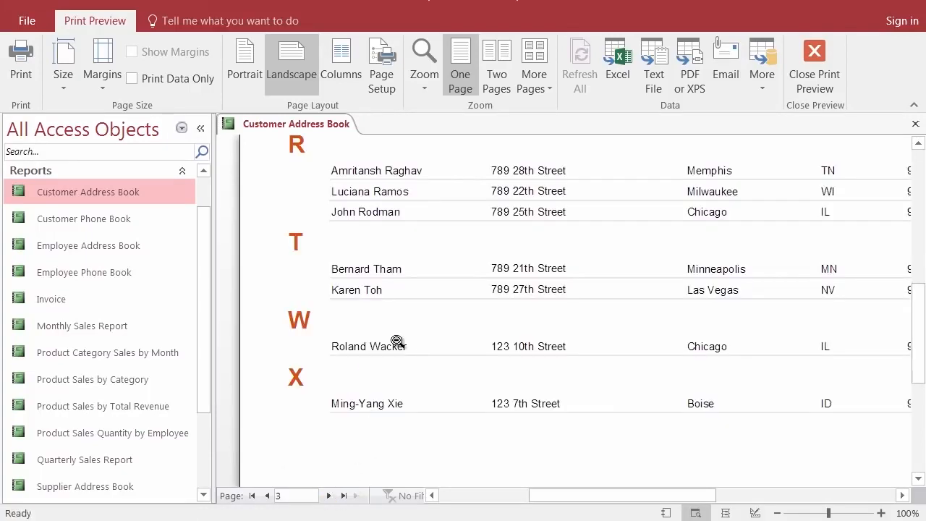
left_click(327, 496)
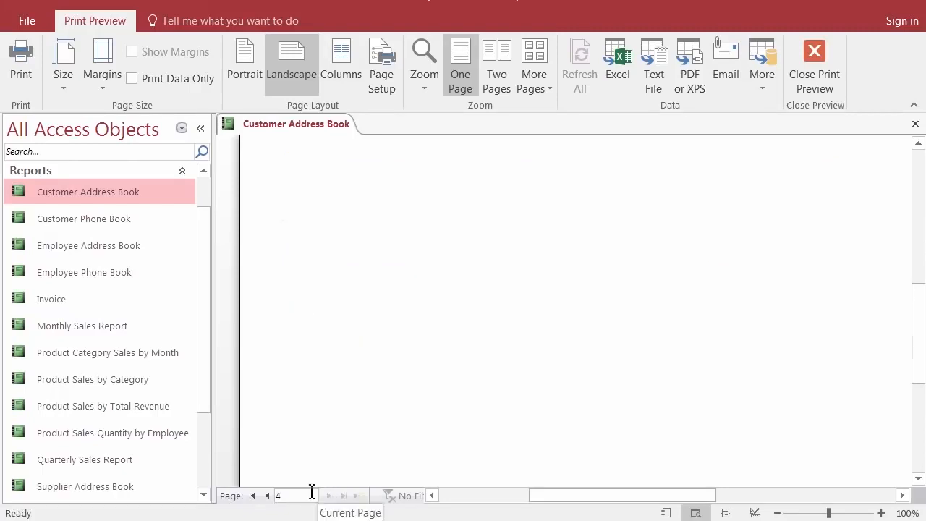
left_click(269, 496)
left_click(268, 496)
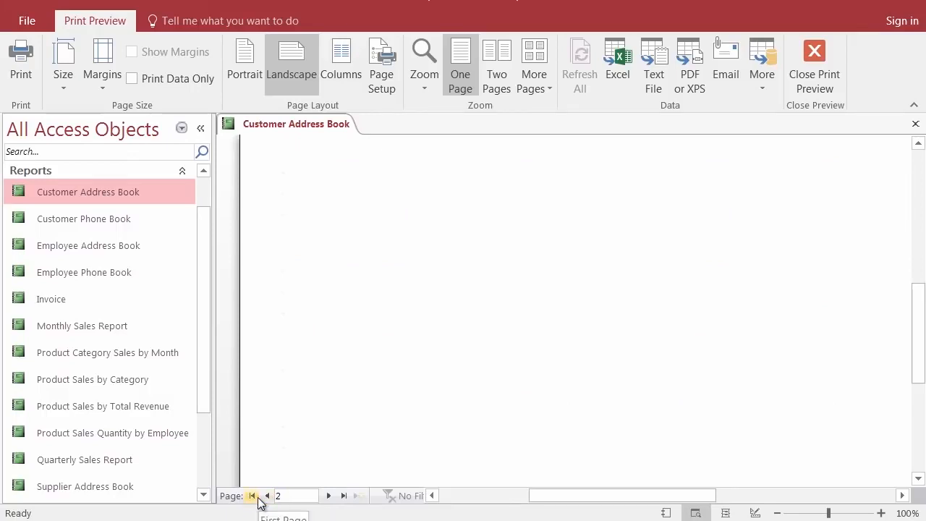
left_click(269, 495)
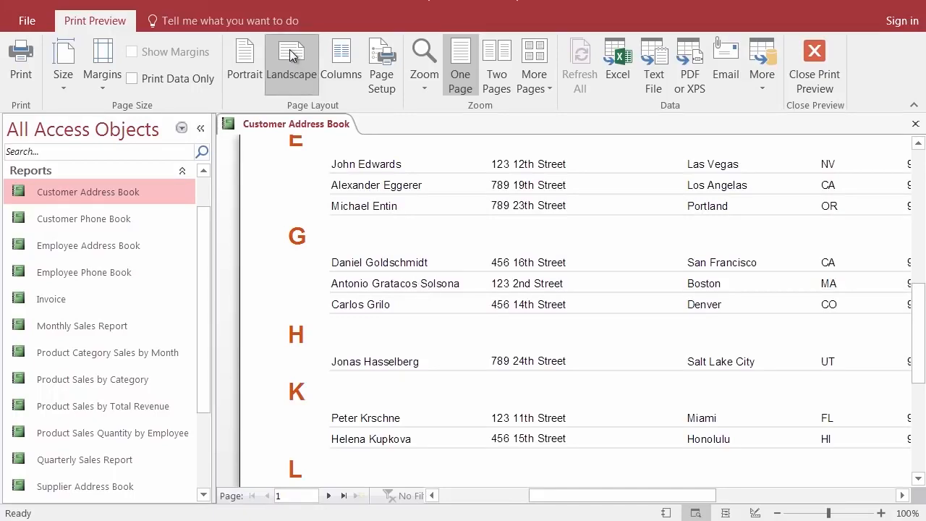
left_click_drag(556, 498, 423, 455)
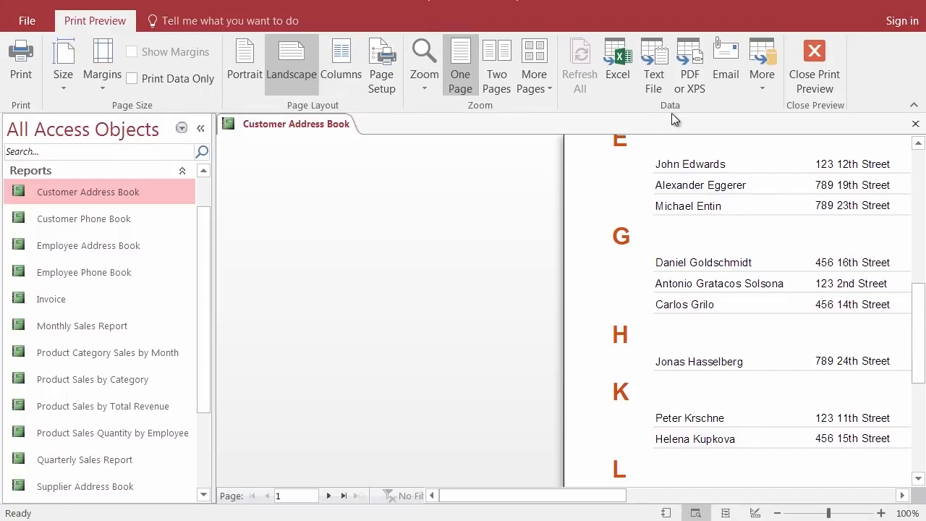
Close the print preview and switch the Customer Address Book report to Layout View
left_click(814, 53)
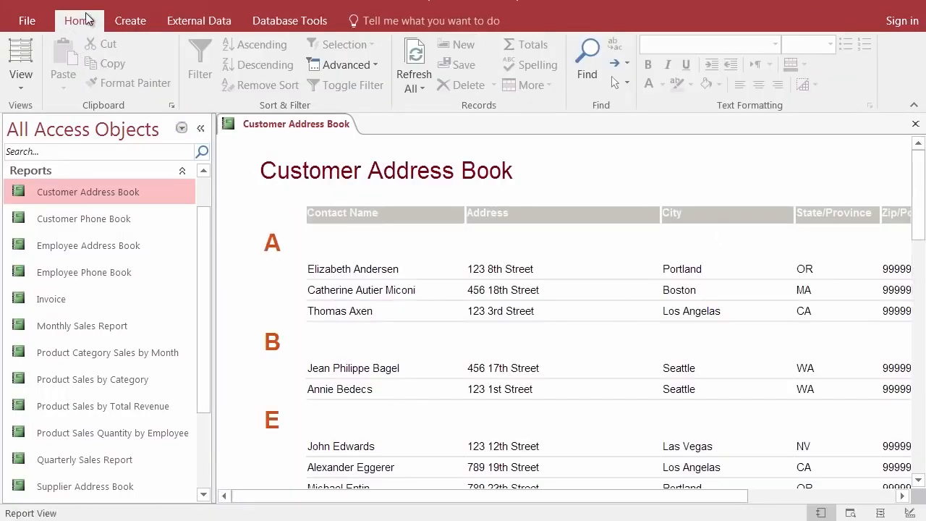
left_click(15, 88)
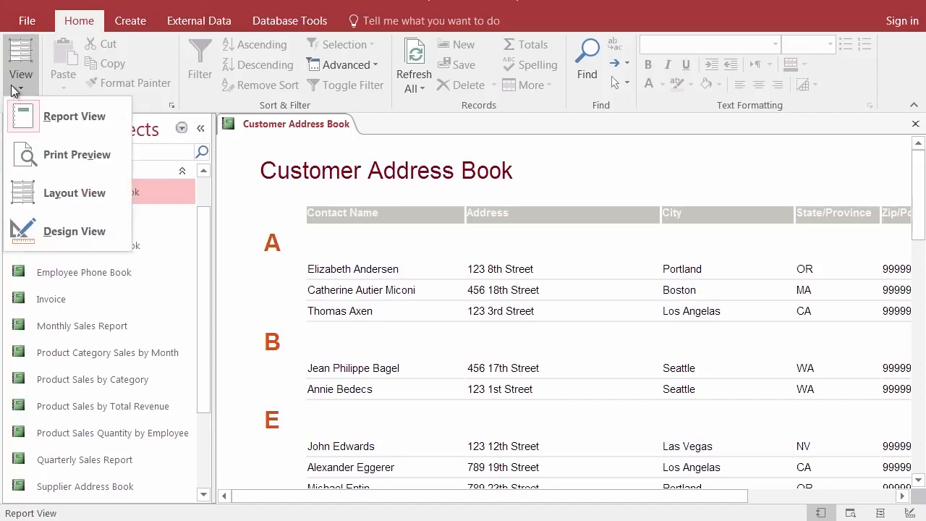
left_click(60, 191)
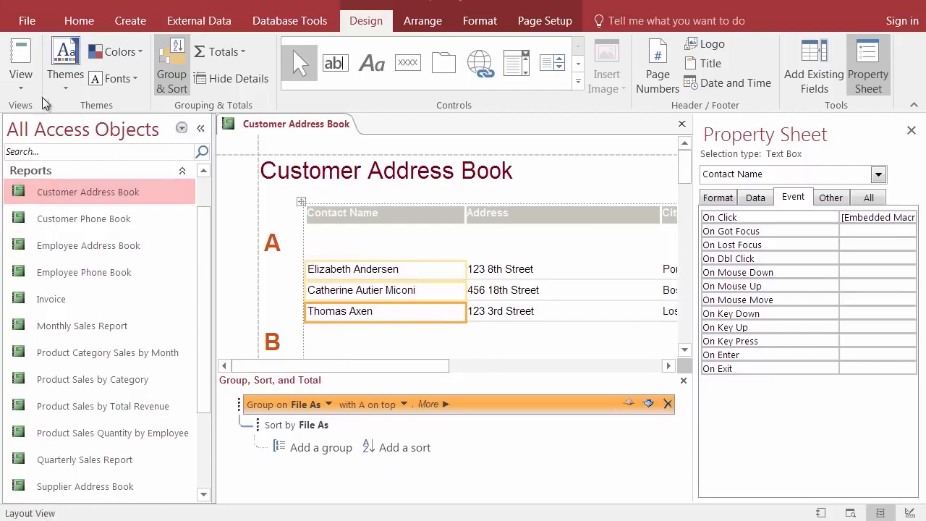
Preview the report for printing from Layout View, accepting the width notice, and check pages 1 to 3 before returning to page 1
left_click(22, 84)
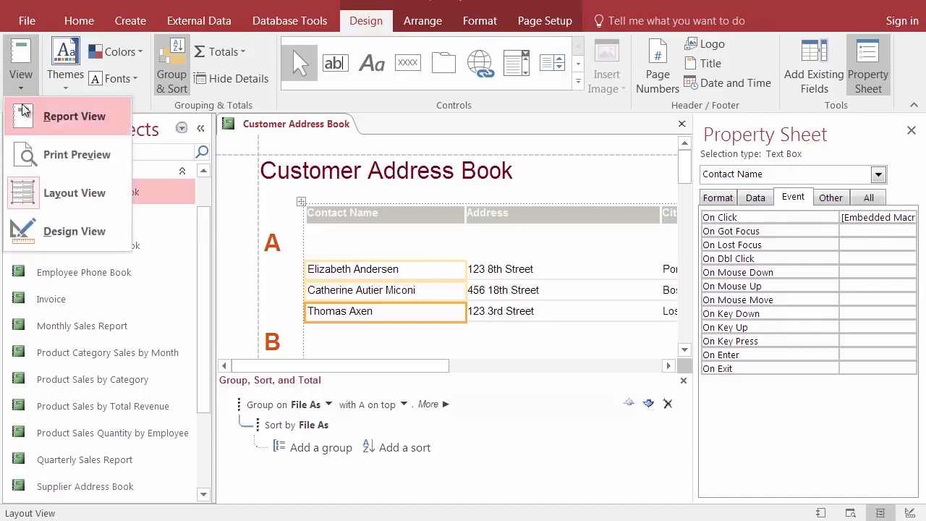
left_click(28, 154)
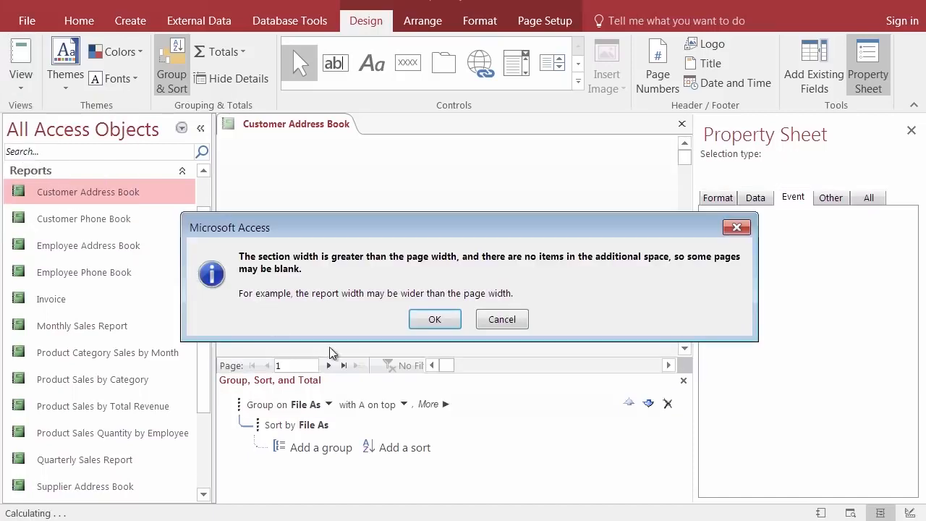
left_click(435, 319)
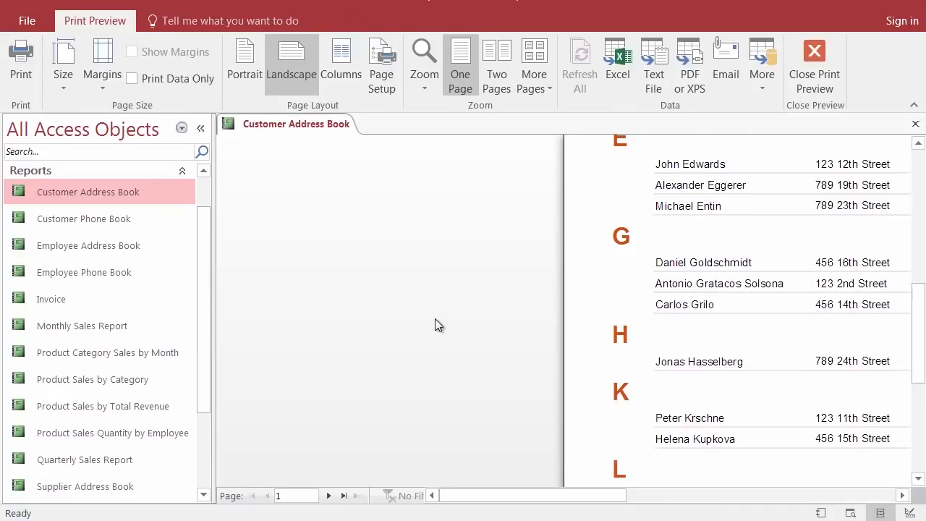
left_click(329, 496)
left_click(328, 497)
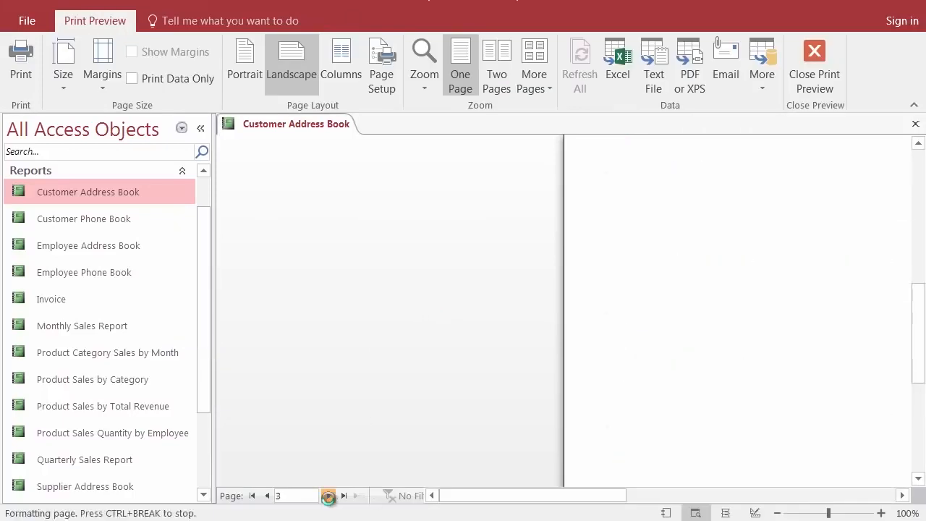
left_click(268, 496)
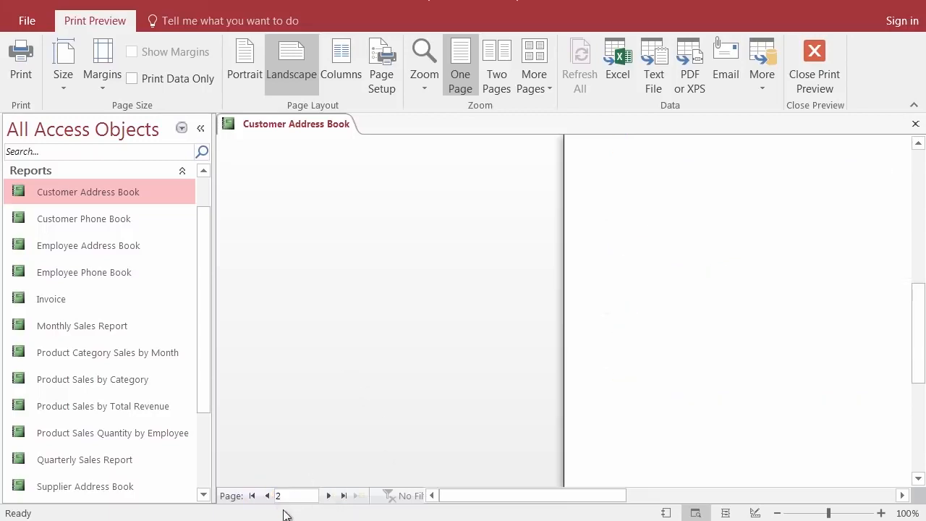
left_click(267, 496)
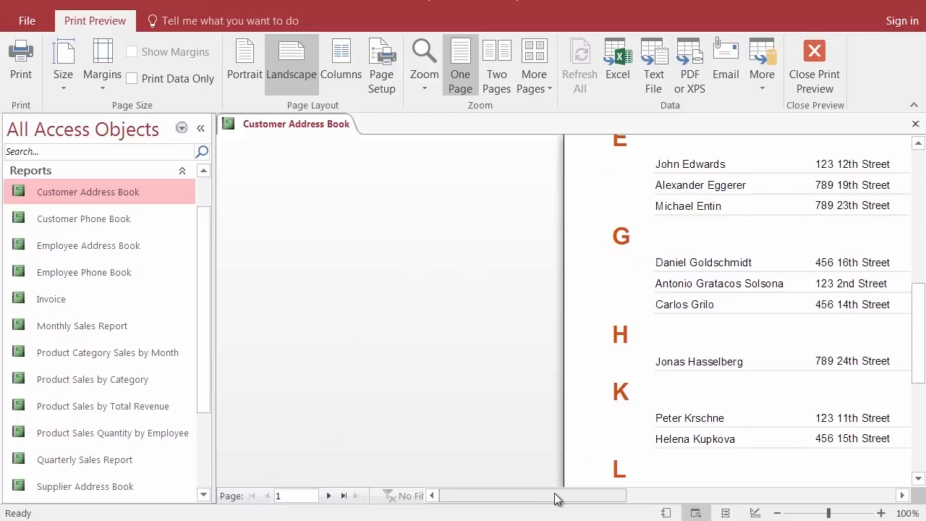
Close the print preview and return the Customer Address Book report to Report View
left_click(817, 57)
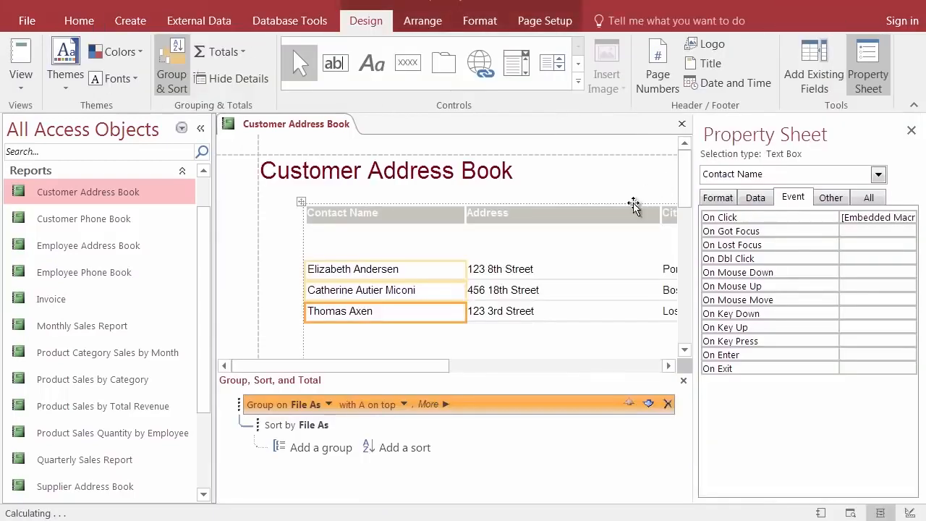
left_click(21, 84)
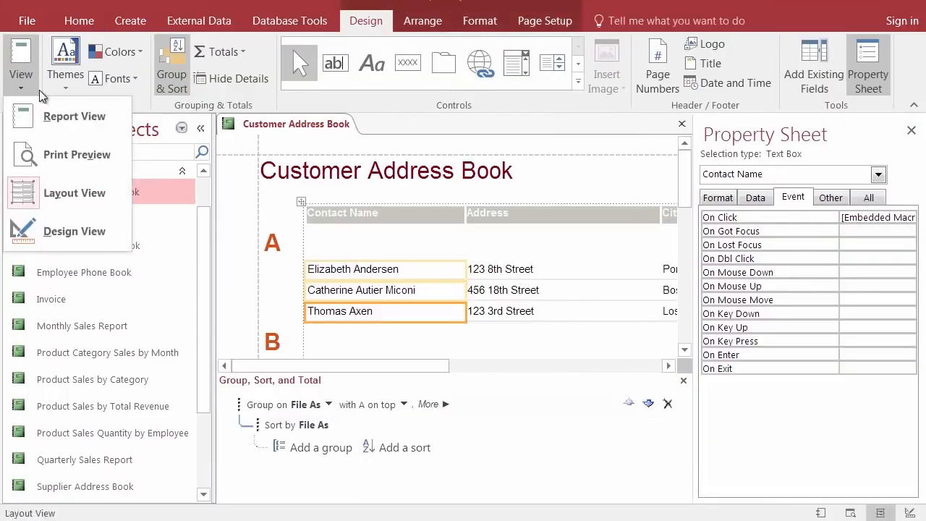
left_click(31, 130)
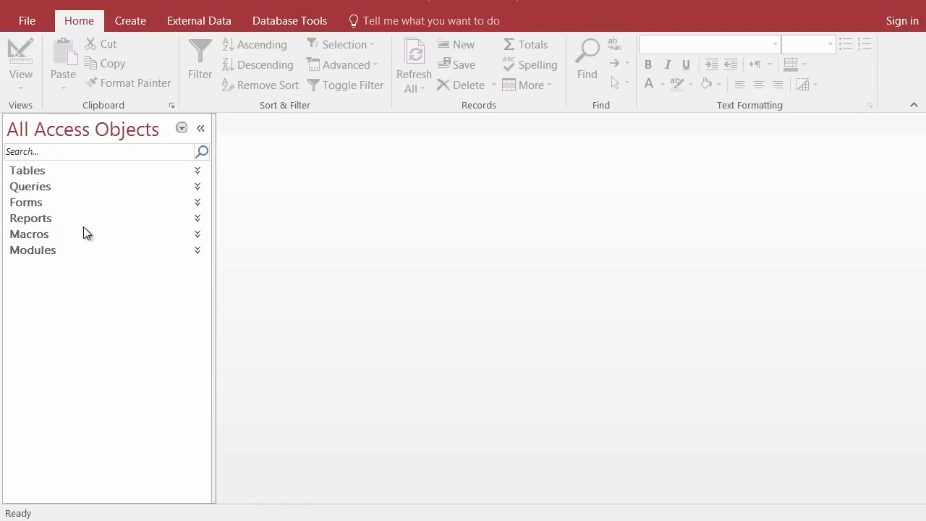
Expand and collapse the Reports group, and open the Products table from the Tables group
left_click(198, 218)
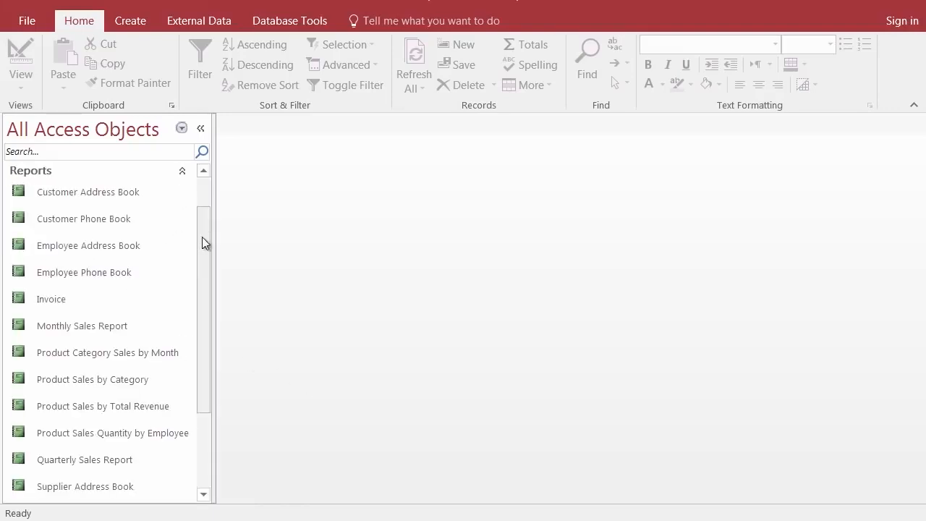
left_click(182, 169)
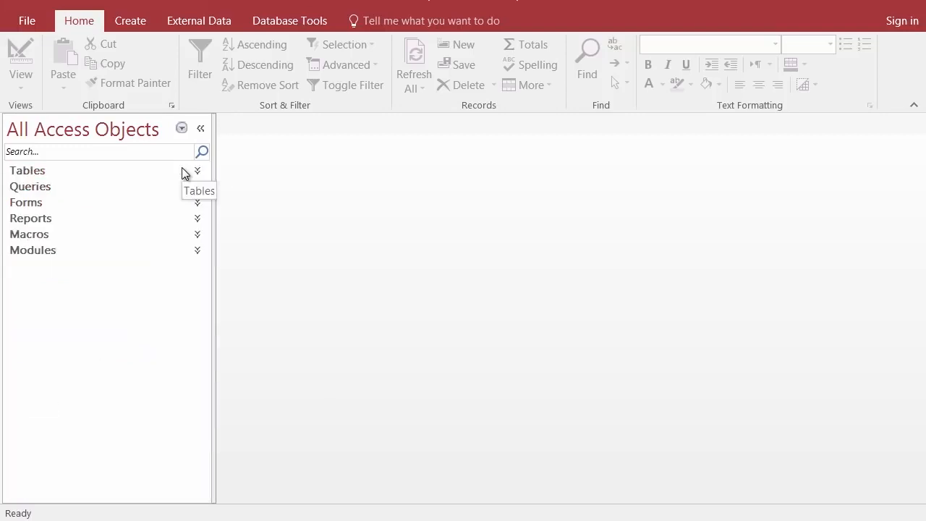
left_click(33, 176)
left_click_drag(205, 207, 206, 294)
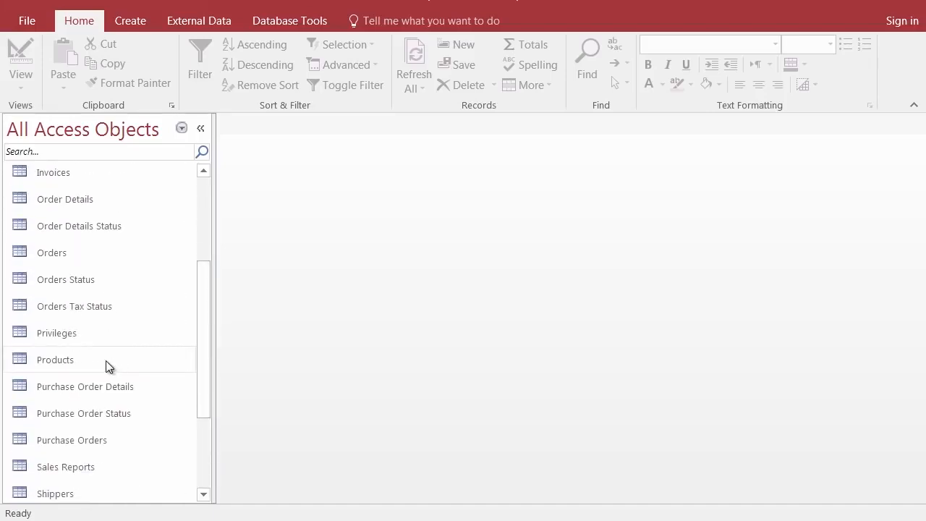
left_click(57, 361)
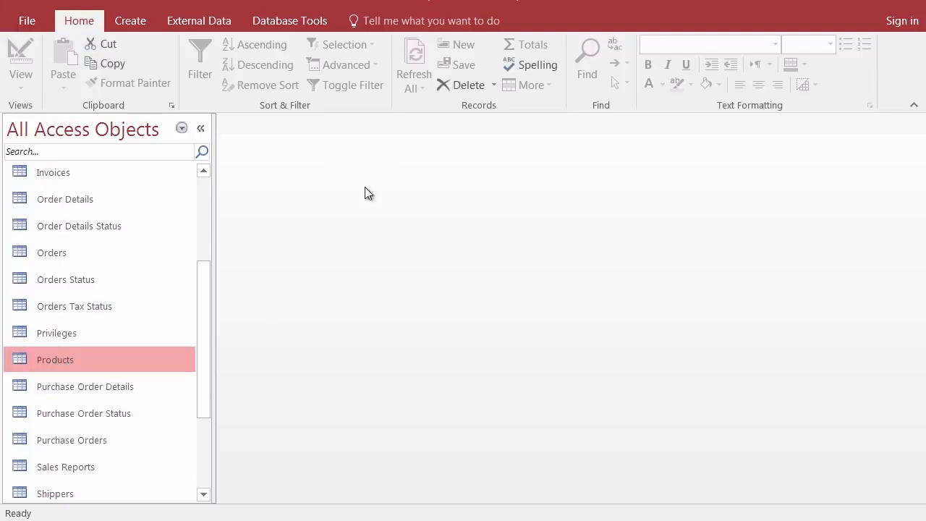
right_click(66, 365)
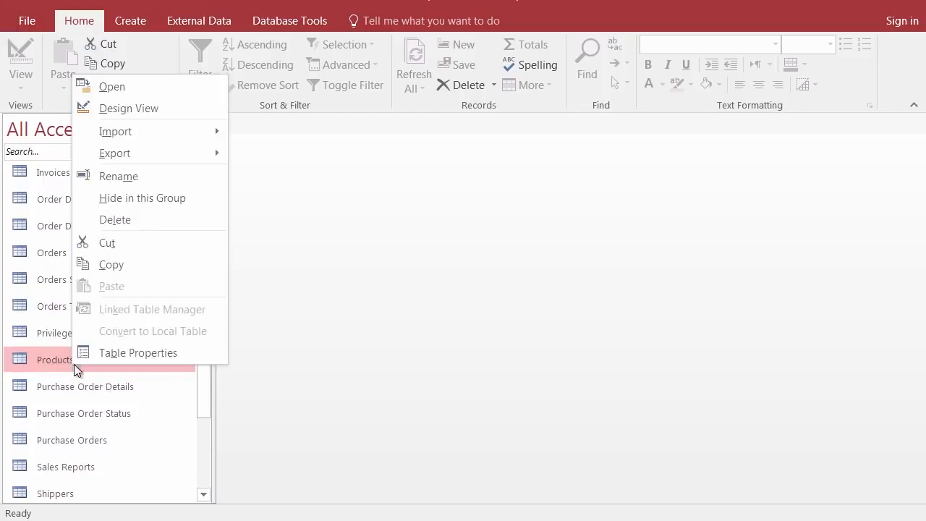
left_click(112, 86)
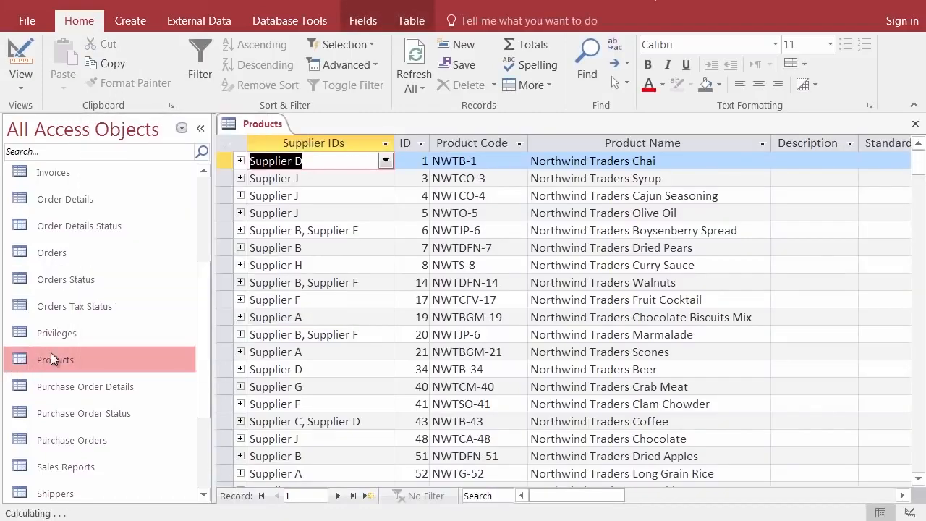
Open the Products table once more from its object entry and examine its columns across to Category and the attachments
right_click(110, 352)
left_click(151, 74)
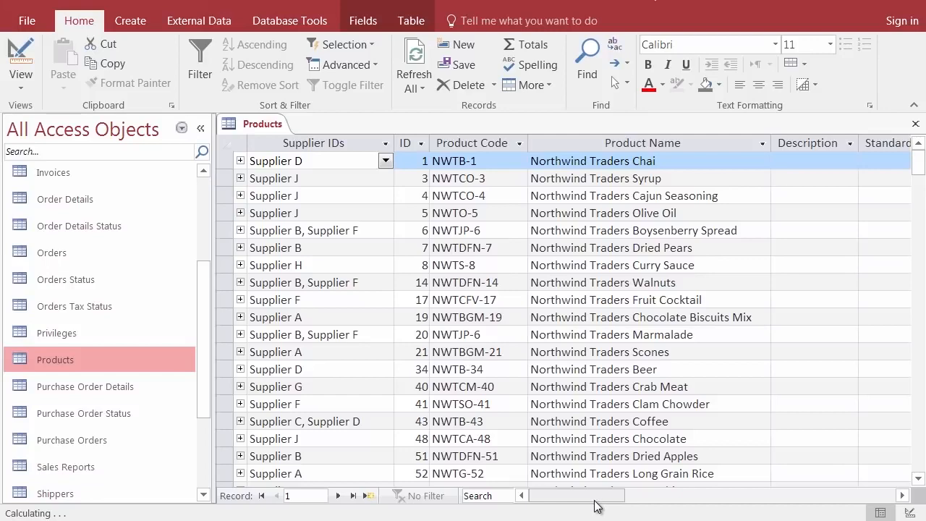
left_click_drag(598, 497, 798, 473)
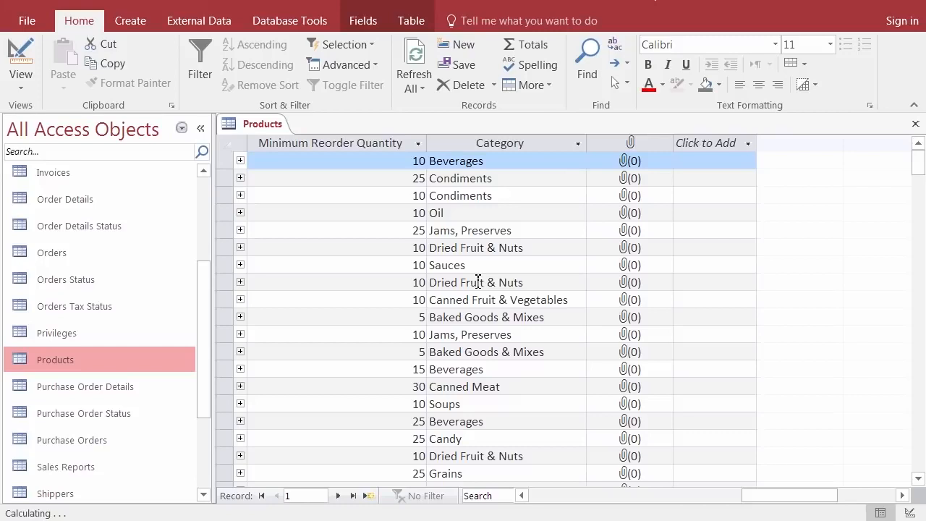
Sort the Products table by Category in ascending order and check how the records are grouped
left_click(507, 180)
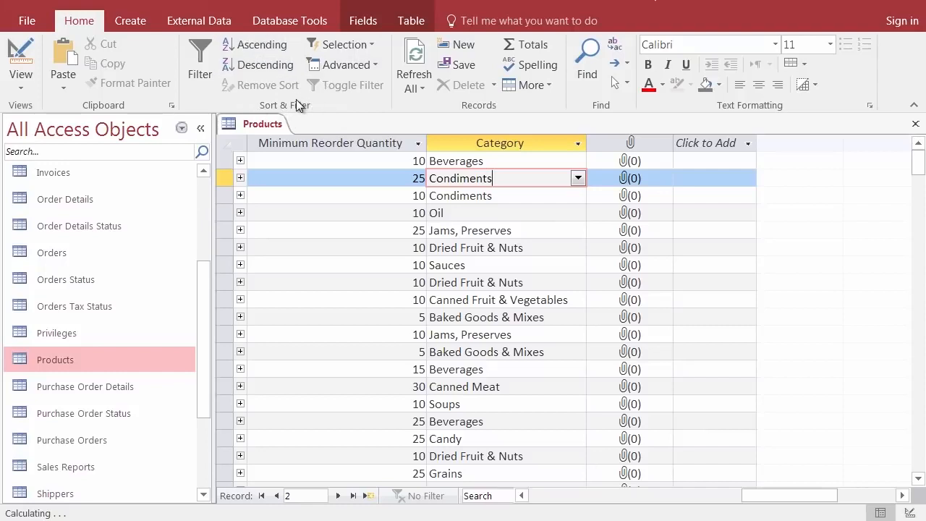
left_click(266, 44)
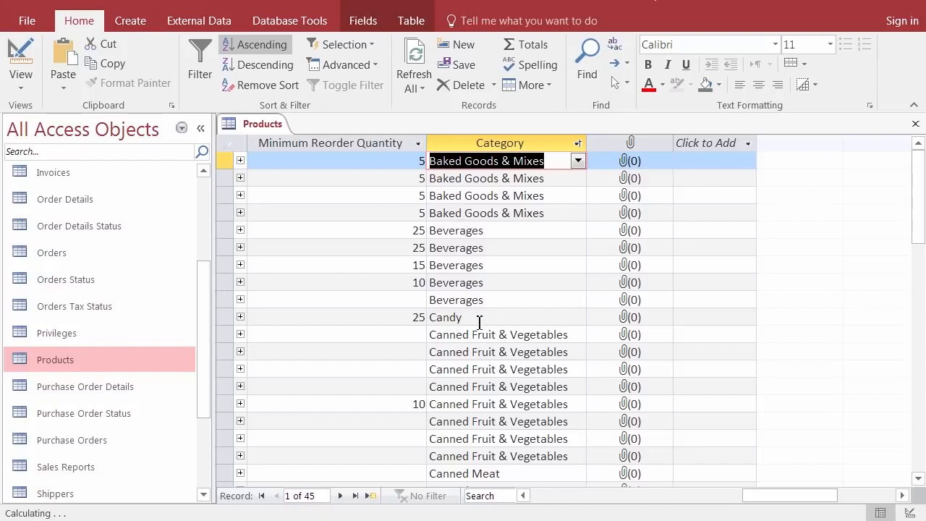
scroll(472, 369, "down", 5)
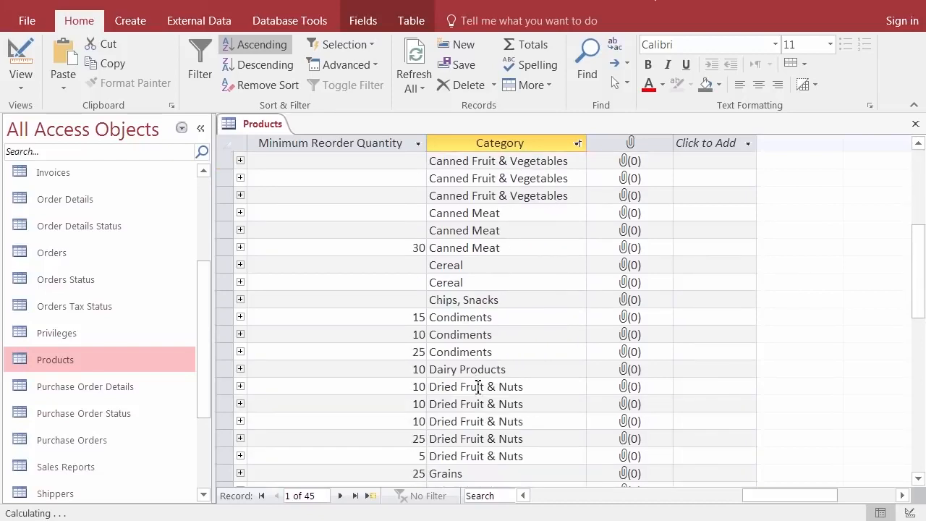
scroll(479, 403, "up", 5)
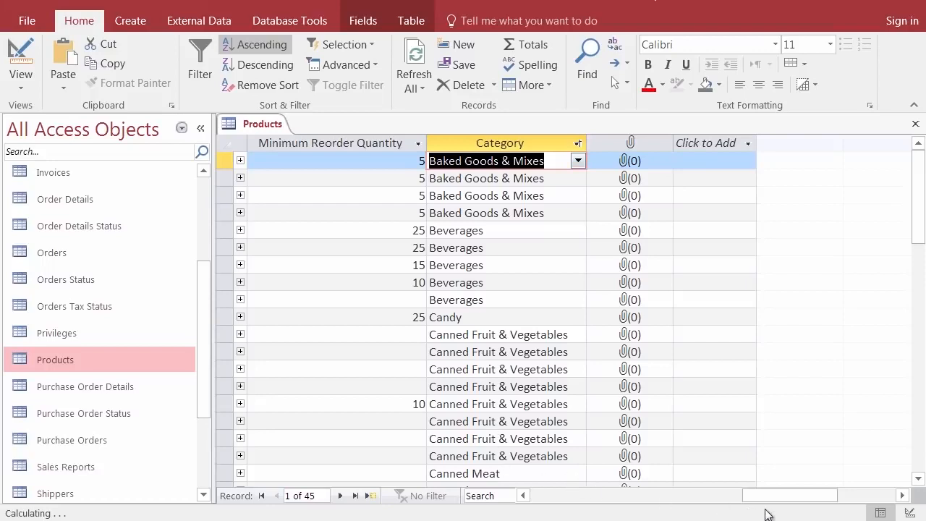
Select the four Baked Goods & Mixes records and compare their product names and costs across the columns
left_click_drag(765, 499, 615, 499)
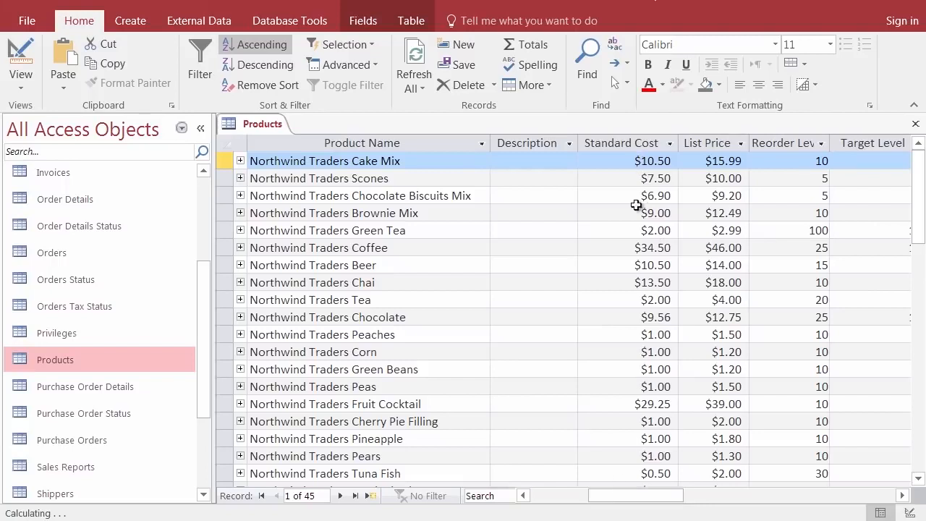
left_click_drag(640, 498, 768, 498)
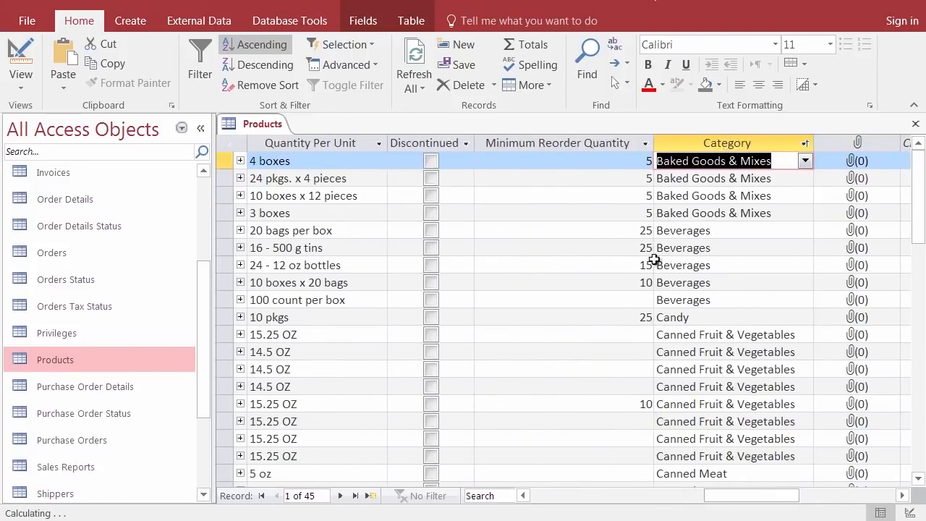
left_click_drag(226, 163, 228, 211)
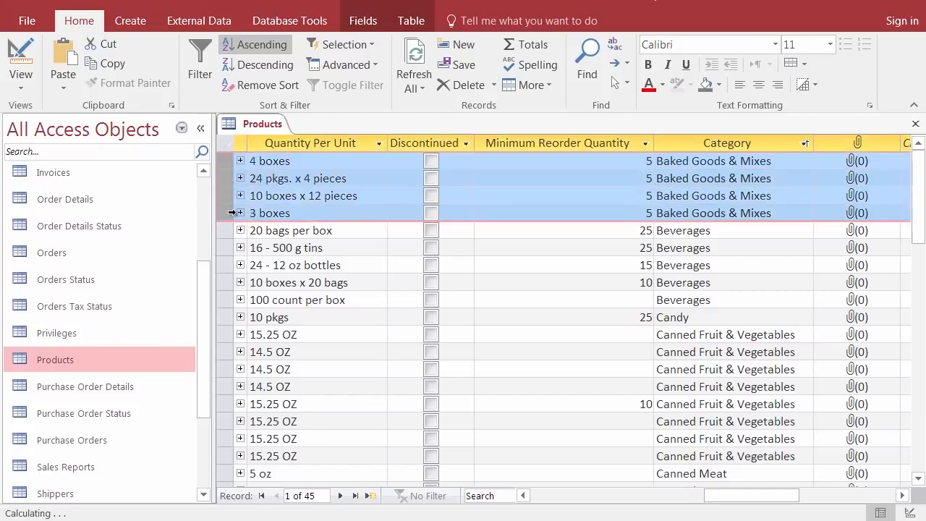
left_click_drag(738, 499, 561, 499)
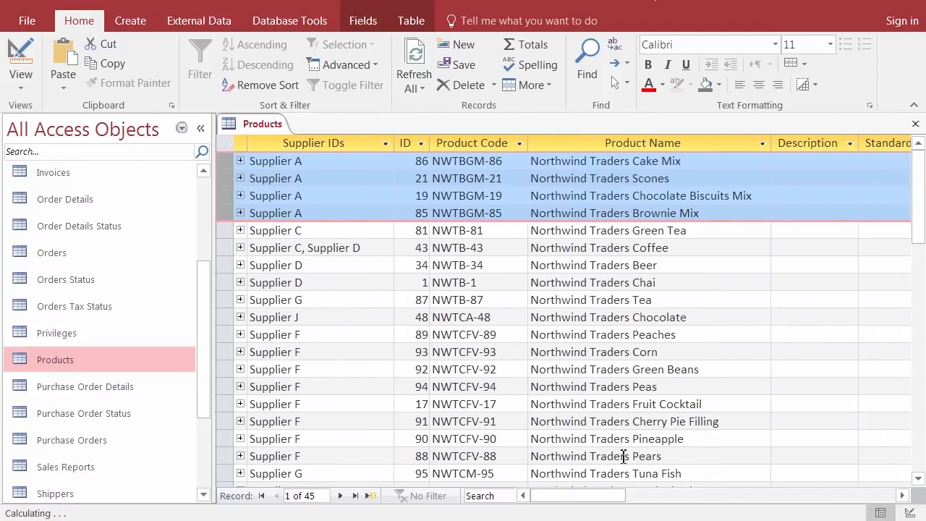
Sort the Products table by Standard Cost in descending order and check the order of costs and categories
left_click(902, 496)
left_click(902, 496)
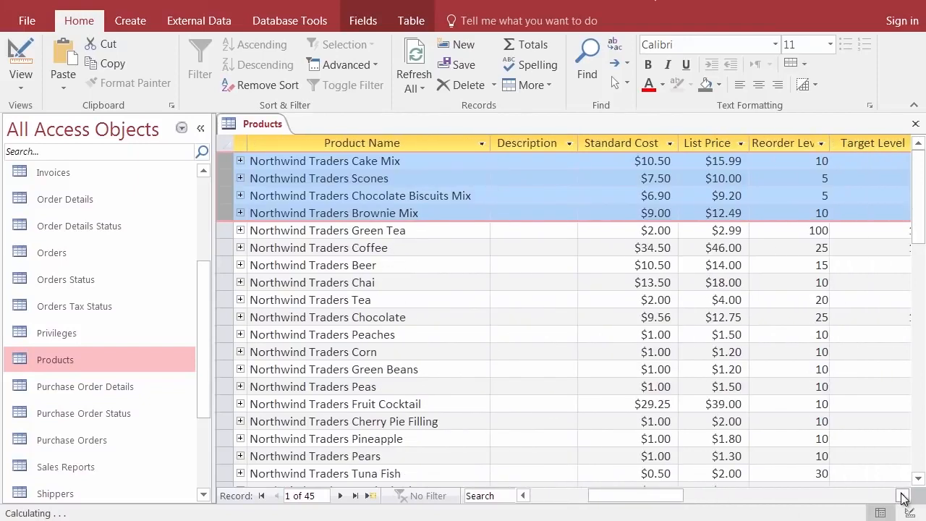
left_click(609, 161)
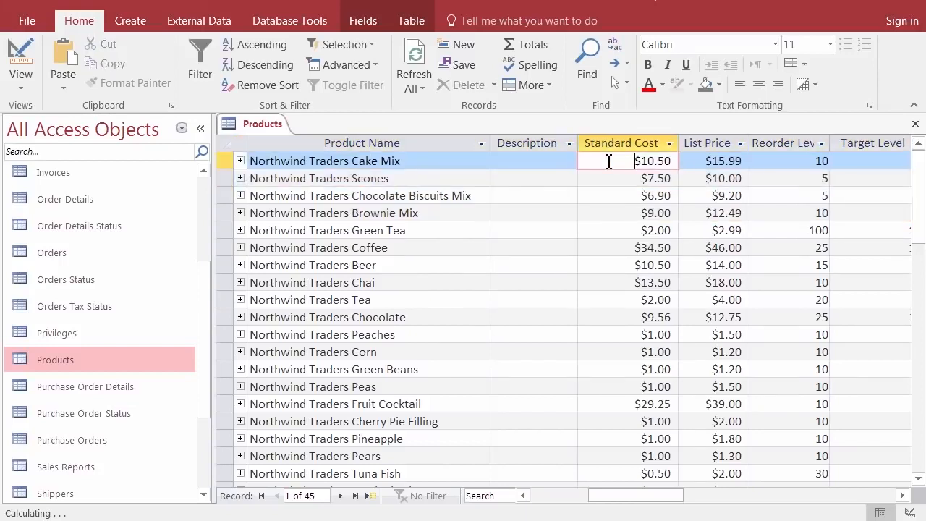
left_click(275, 65)
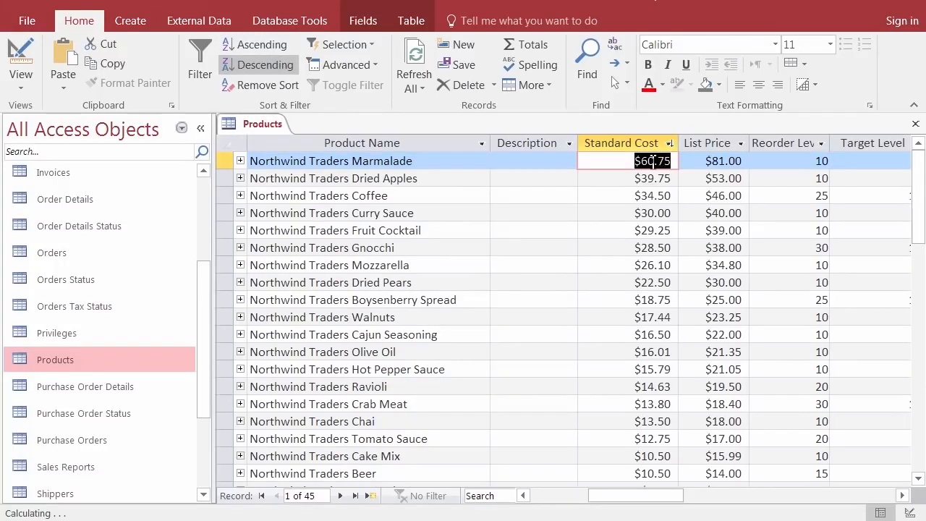
scroll(654, 213, "down", 6)
scroll(653, 246, "up", 6)
scroll(657, 250, "down", 12)
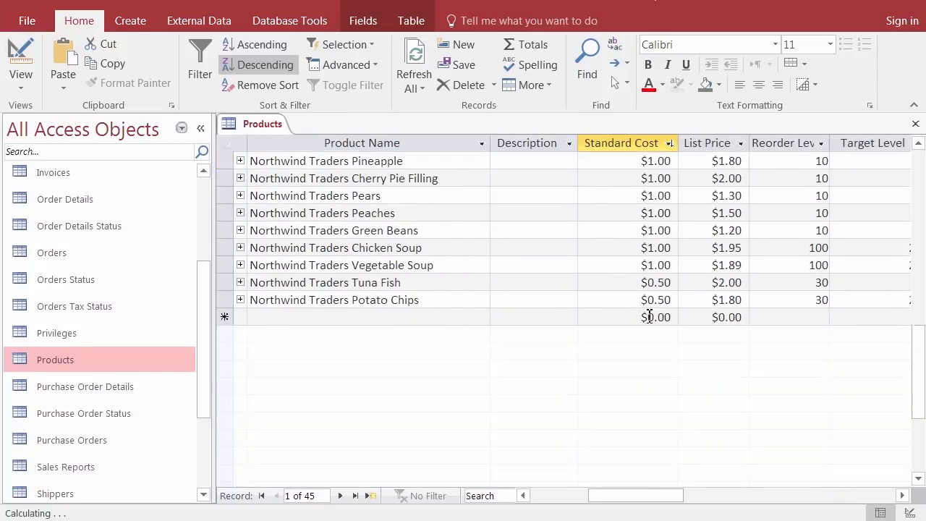
scroll(649, 316, "up", 9)
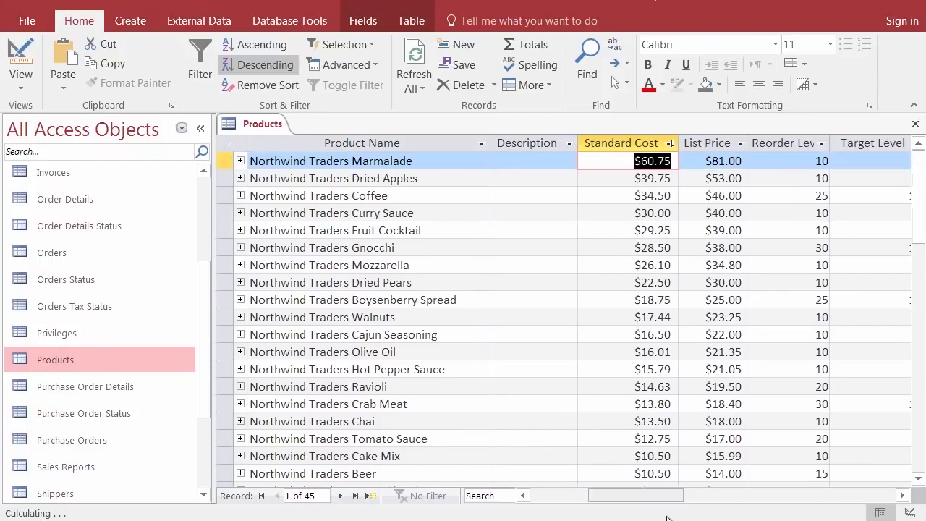
left_click_drag(657, 499, 771, 501)
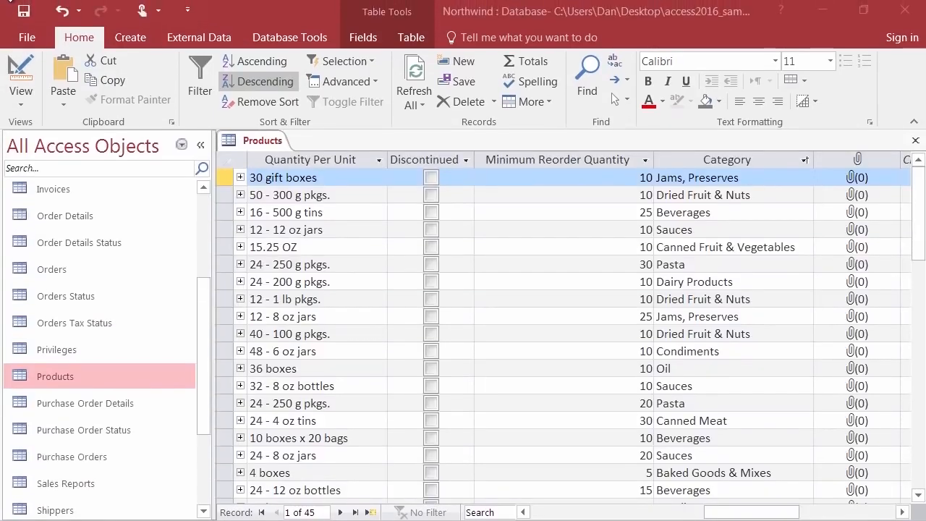
Undo the descending sort on Standard Cost and check the Category order again
left_click(62, 12)
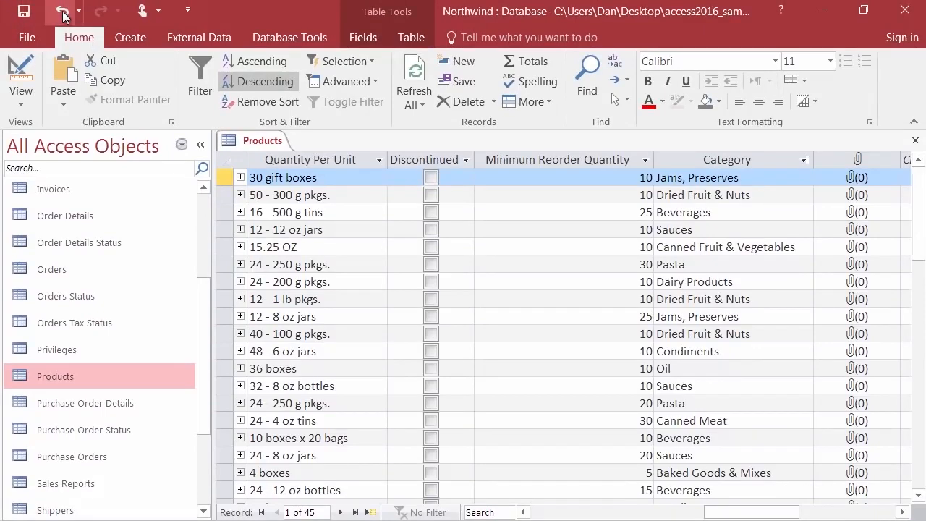
left_click(63, 12)
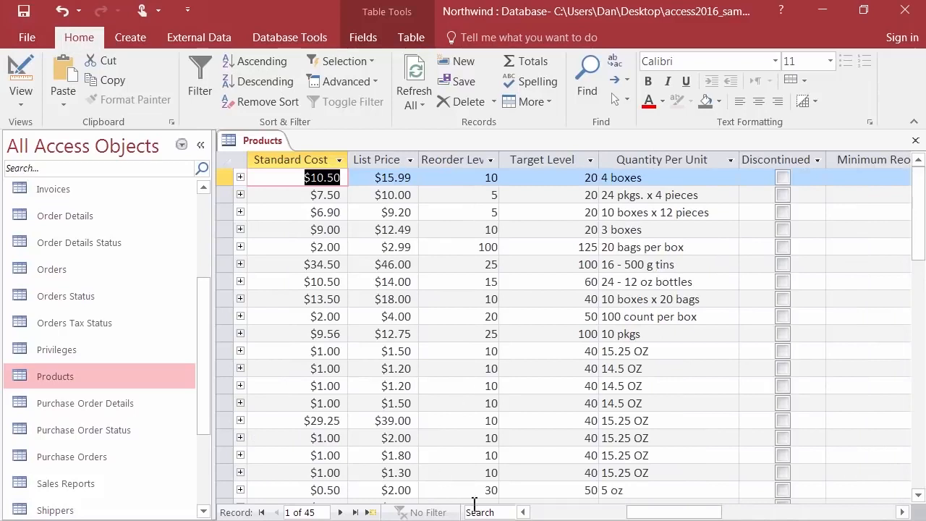
left_click_drag(660, 513, 740, 518)
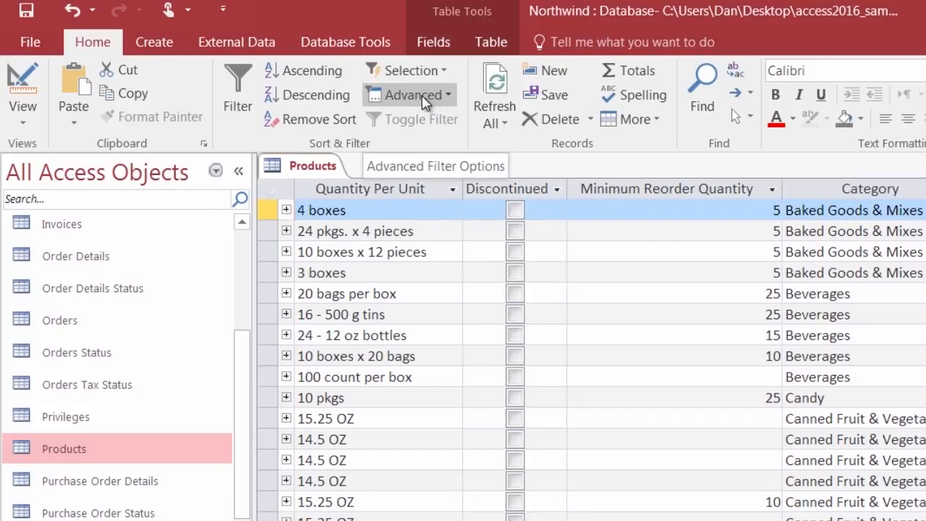
Open the Advanced Filter/Sort design for the Products table and delete the Category column from its grid
left_click(410, 101)
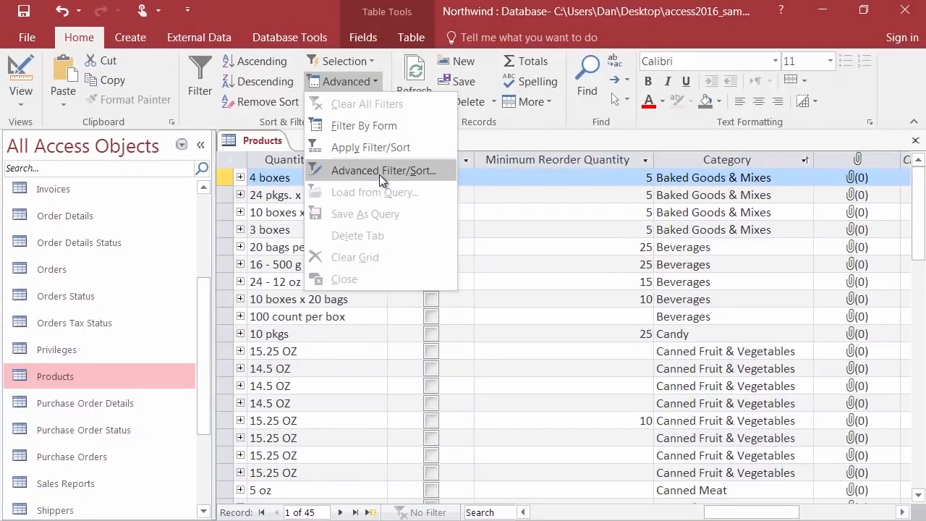
left_click(379, 171)
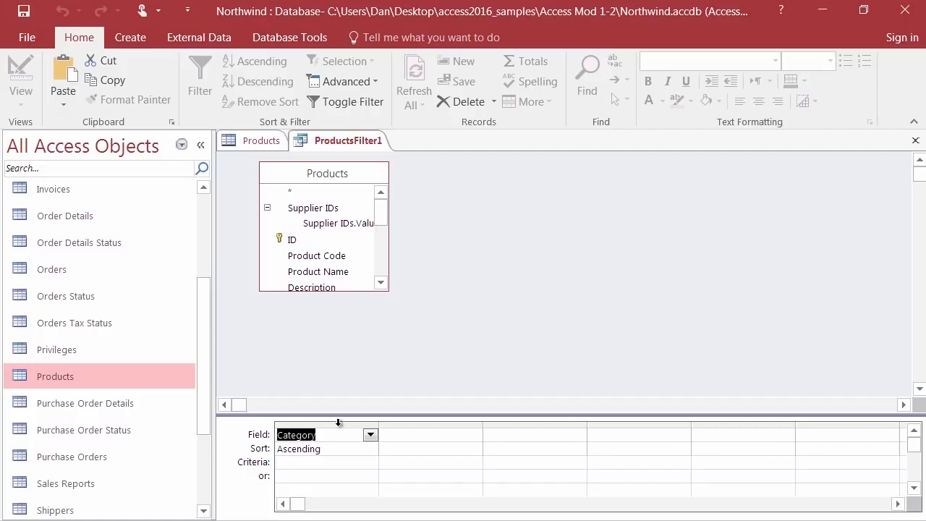
left_click(338, 421)
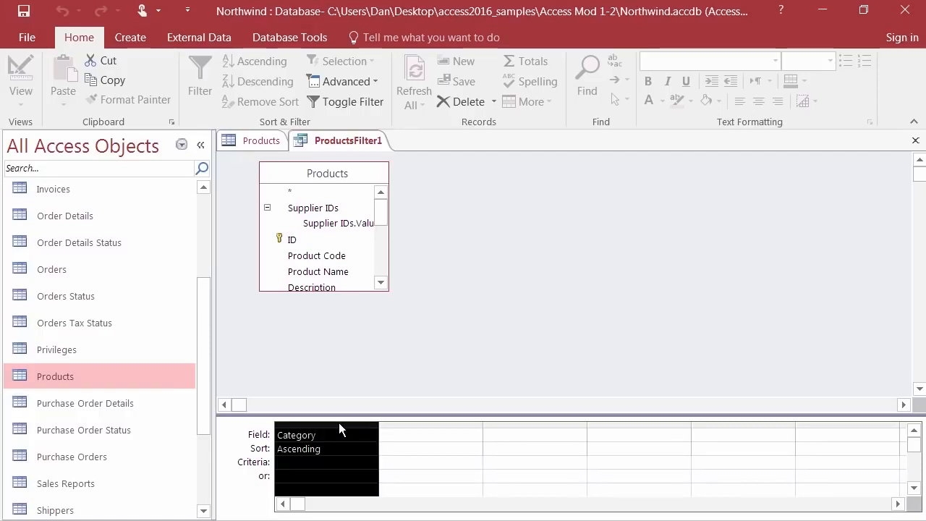
key("ctrl+x")
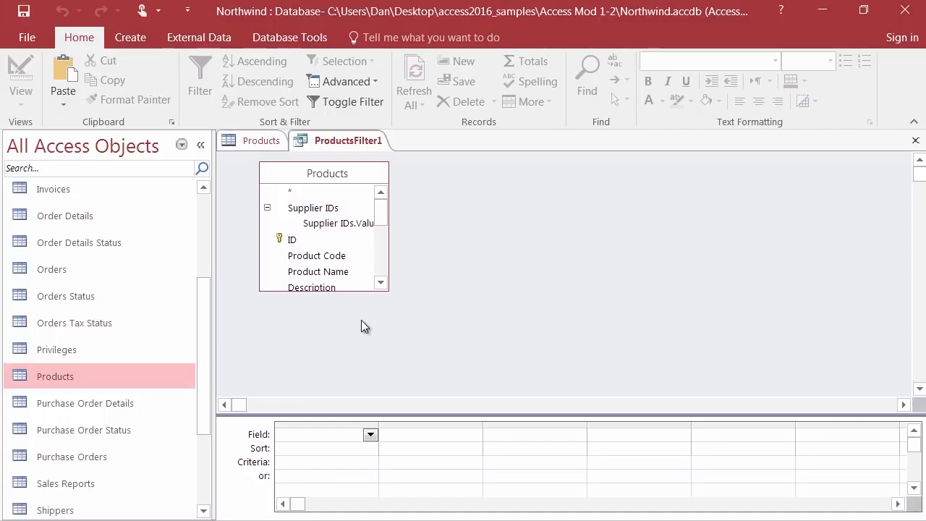
left_click(351, 83)
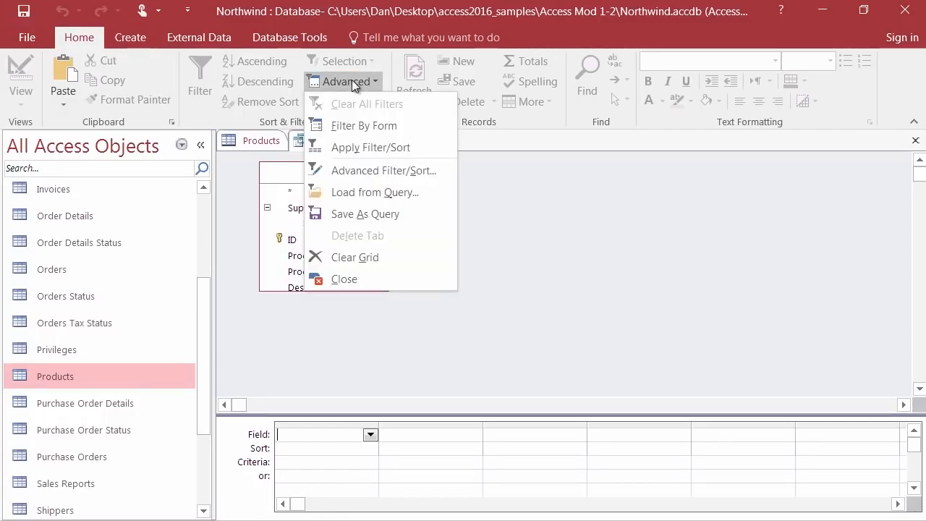
left_click(416, 170)
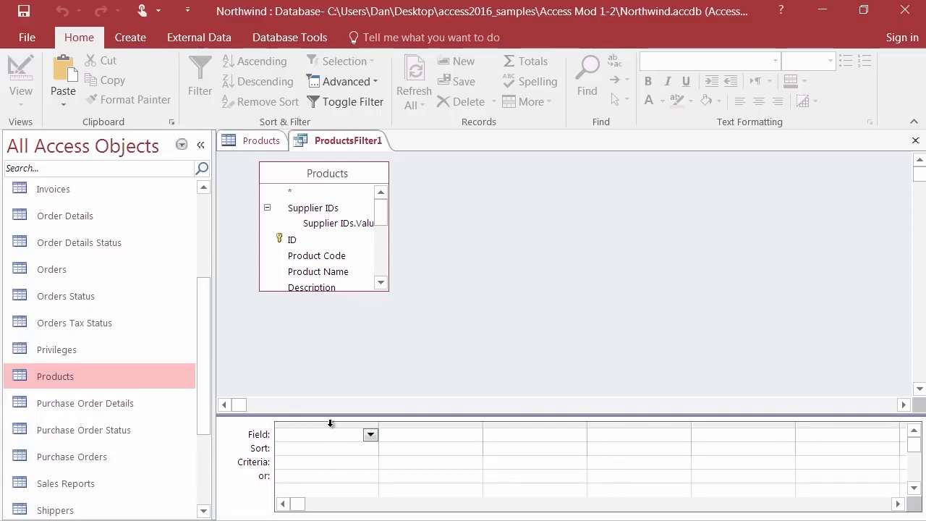
left_click(330, 424)
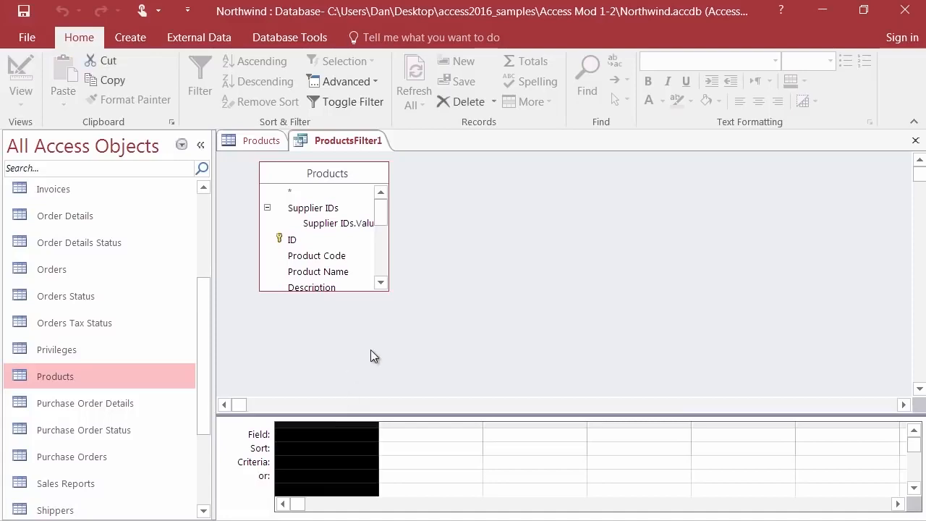
key("Delete")
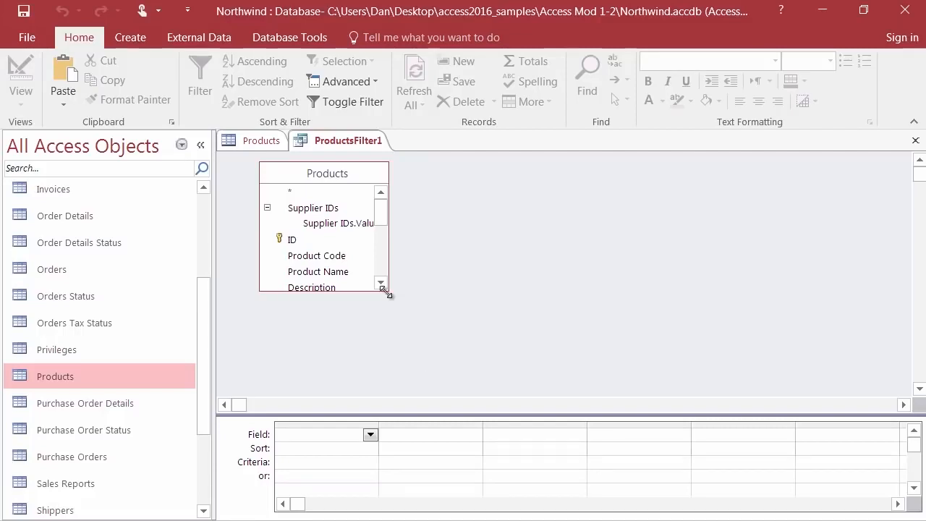
Enlarge the Products field list in the filter design and look through its fields
left_click_drag(389, 291, 423, 301)
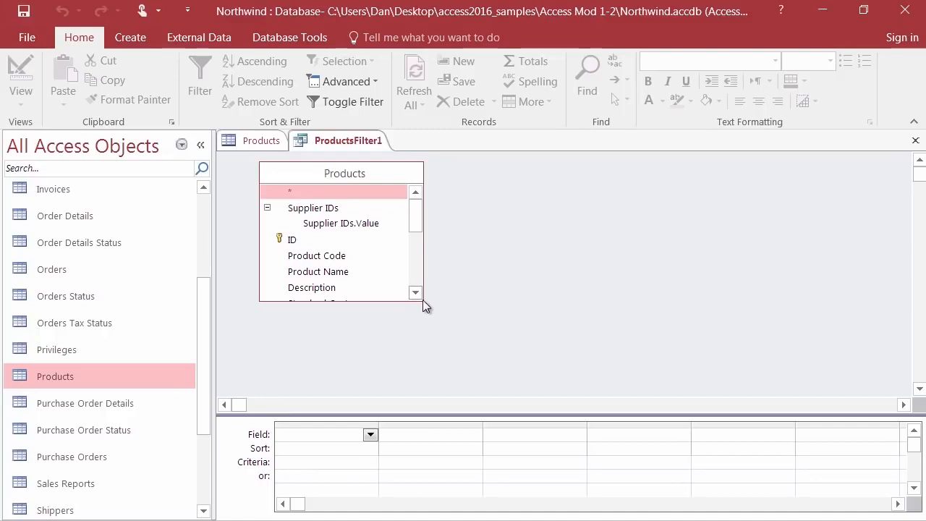
left_click(422, 297)
scroll(426, 307, "down", 5)
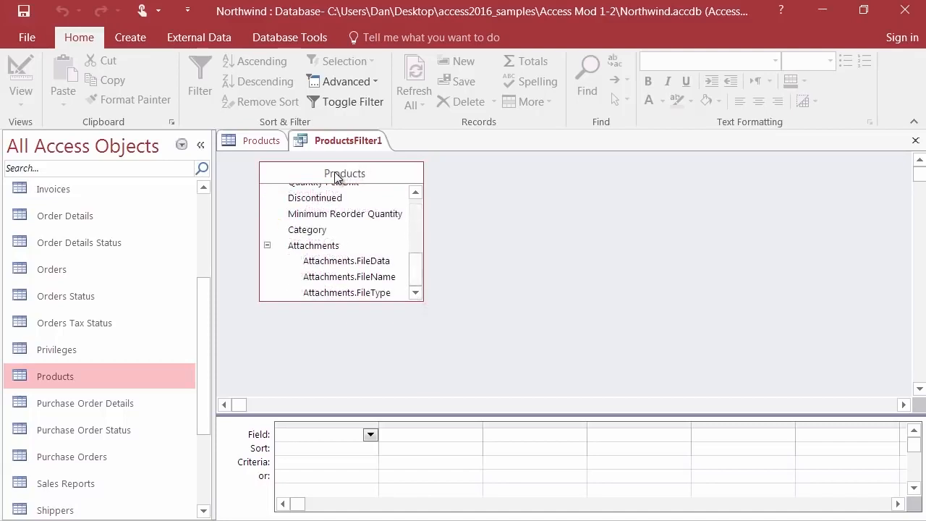
left_click_drag(415, 266, 425, 204)
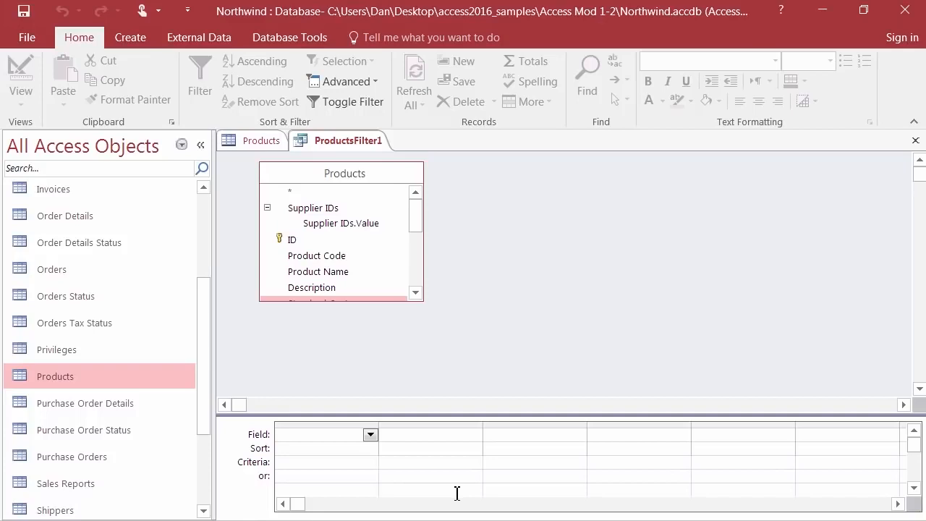
Add the Category field and the List Price field from the Products field list to the filter grid
left_click(415, 293)
left_click(415, 293)
left_click(415, 293)
left_click(415, 293)
left_click(415, 293)
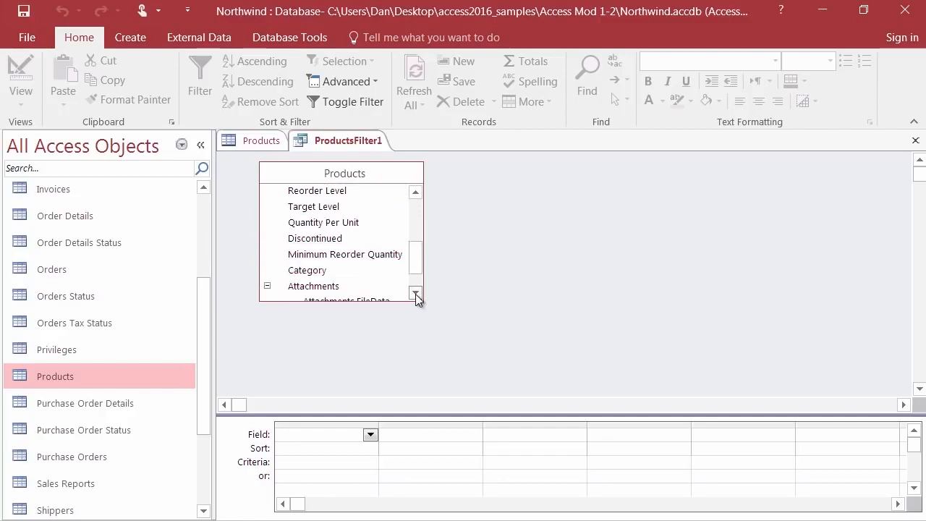
double_click(305, 274)
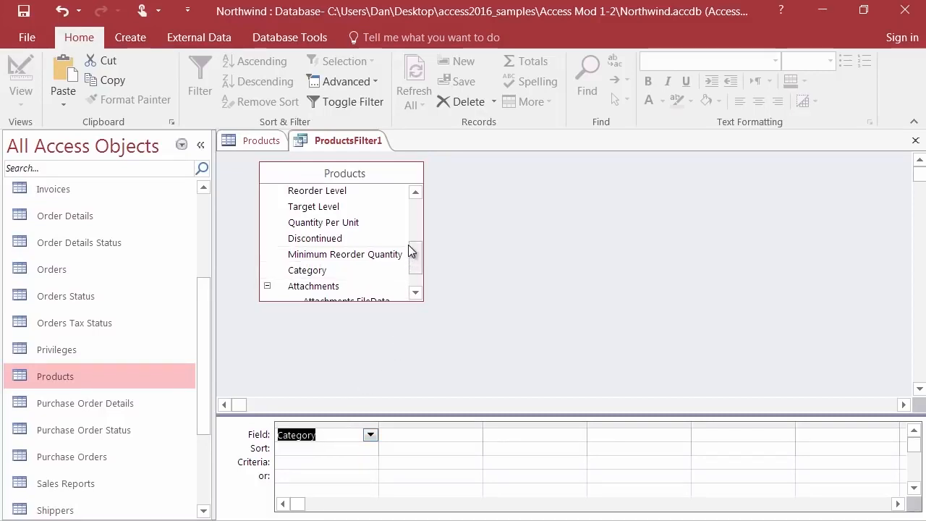
left_click_drag(418, 261, 417, 241)
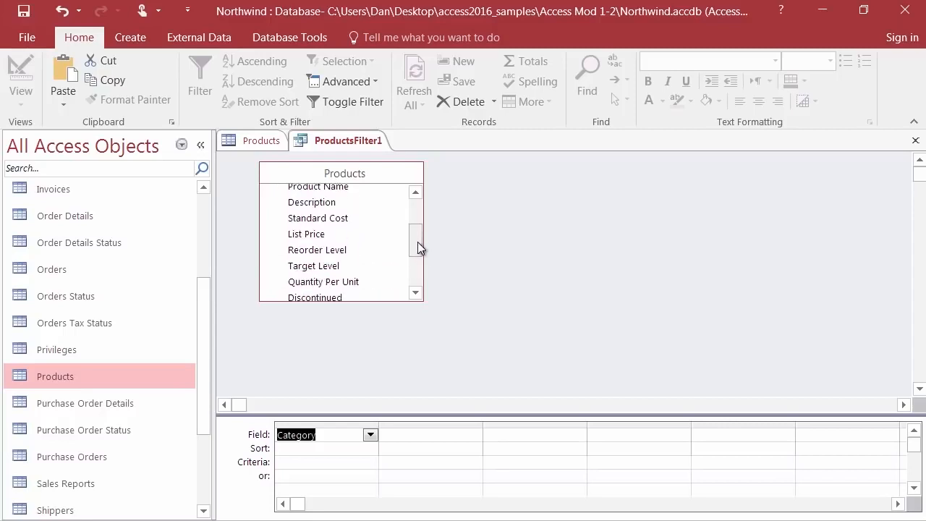
double_click(316, 236)
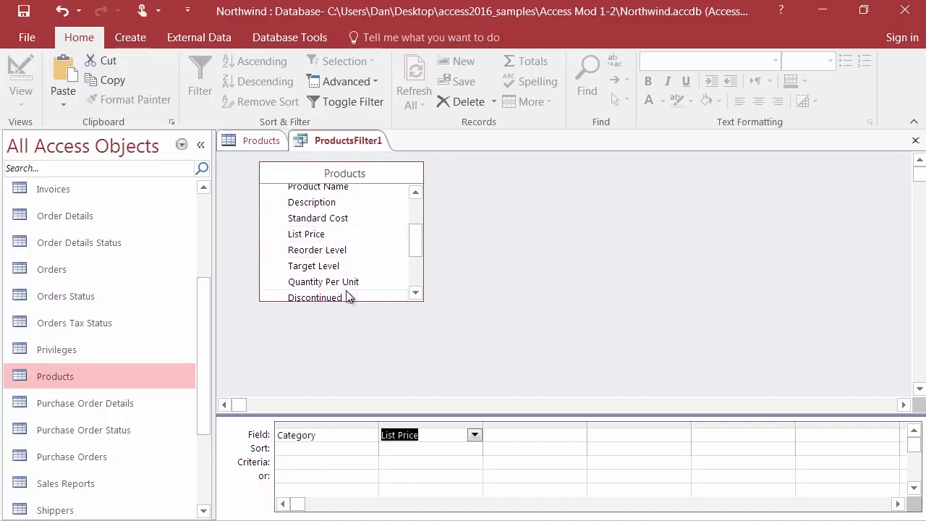
Set the Category field's sort order to Ascending in the filter grid
left_click(329, 447)
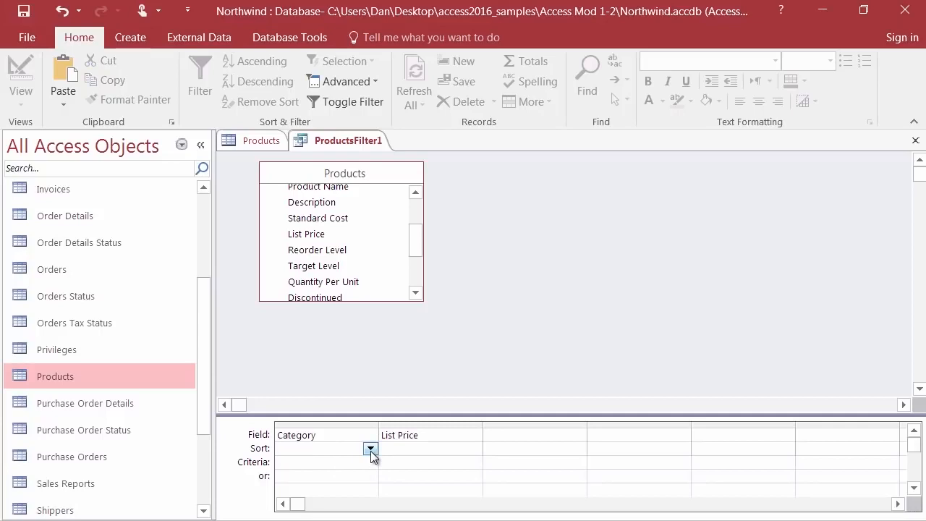
left_click(371, 449)
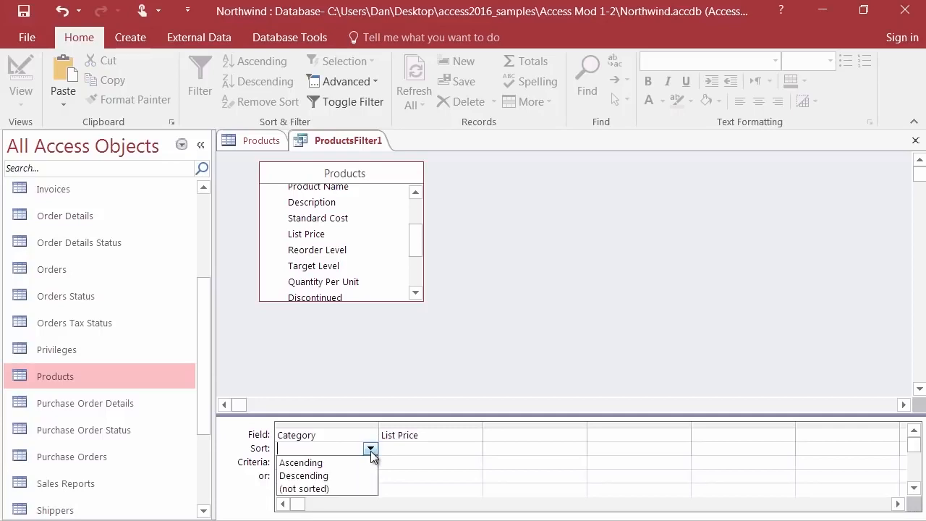
left_click(314, 464)
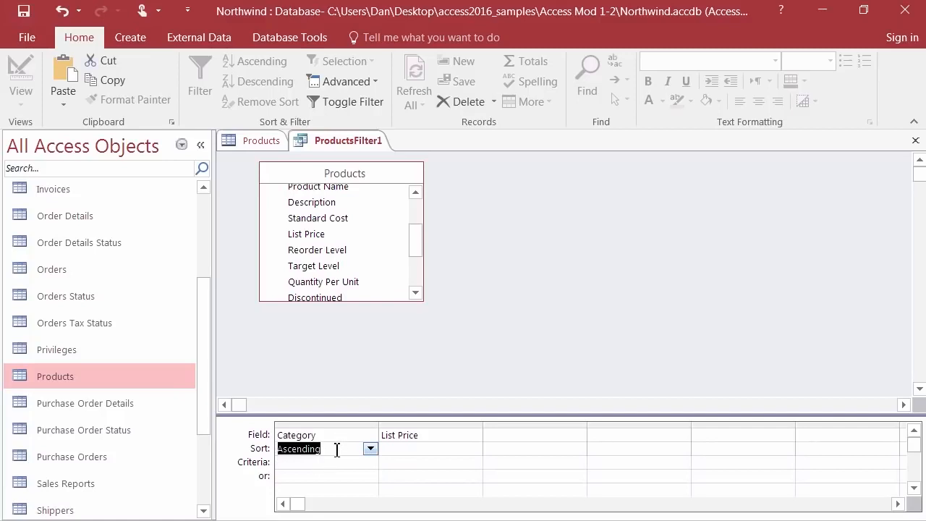
Set the List Price field's sort order to Descending in the filter grid and apply the sort to the Products table
left_click(428, 448)
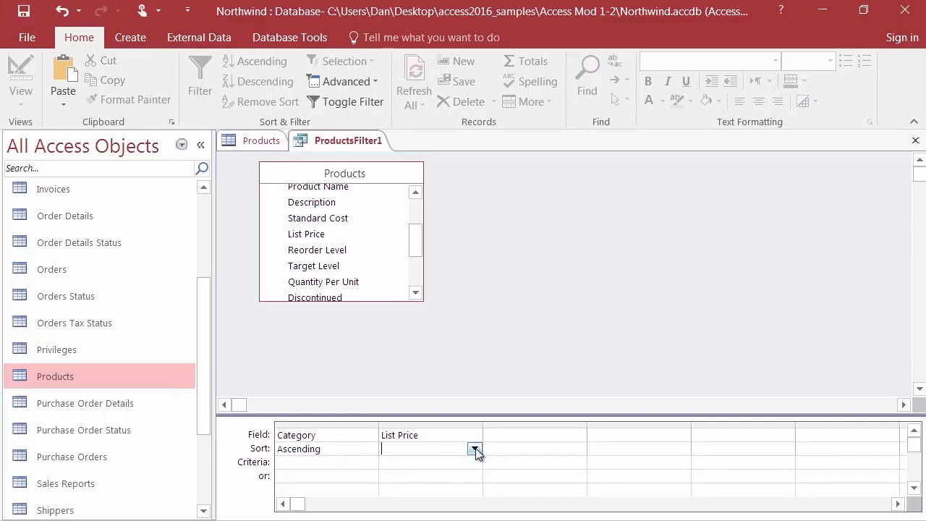
left_click(475, 449)
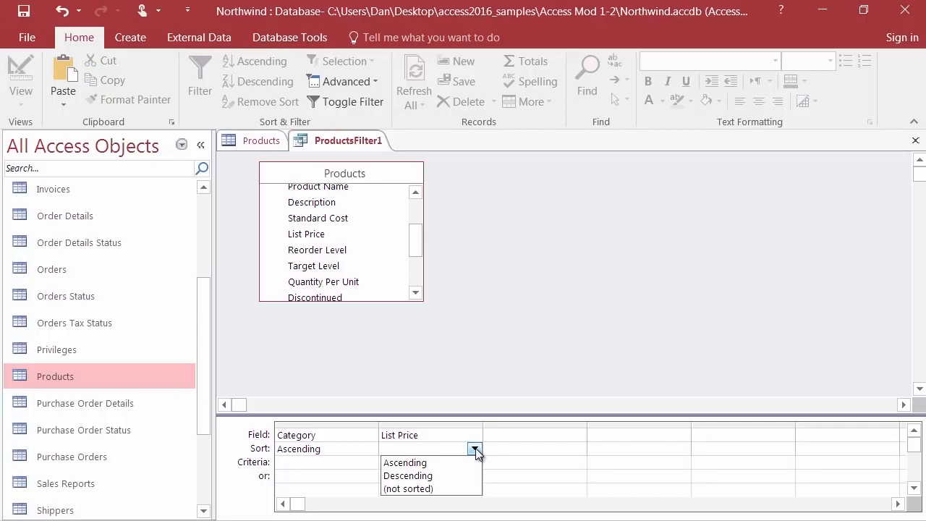
left_click(417, 477)
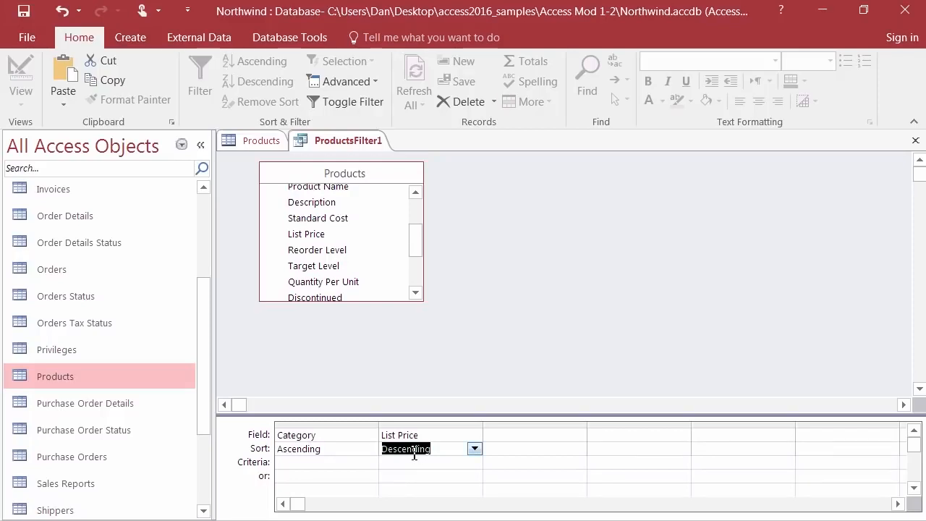
left_click(527, 434)
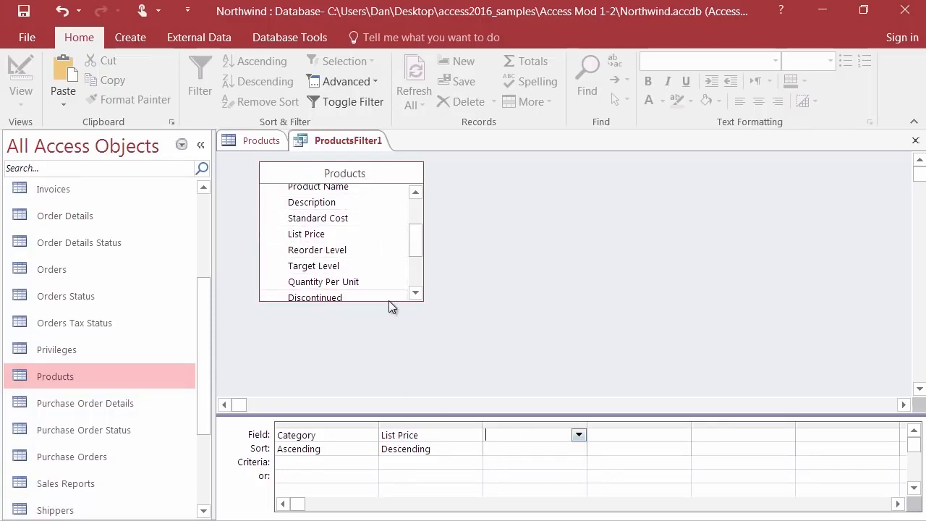
mouse_move(416, 242)
left_mouse_down()
mouse_move(415, 211)
mouse_move(419, 279)
mouse_move(422, 201)
mouse_move(424, 256)
left_mouse_up()
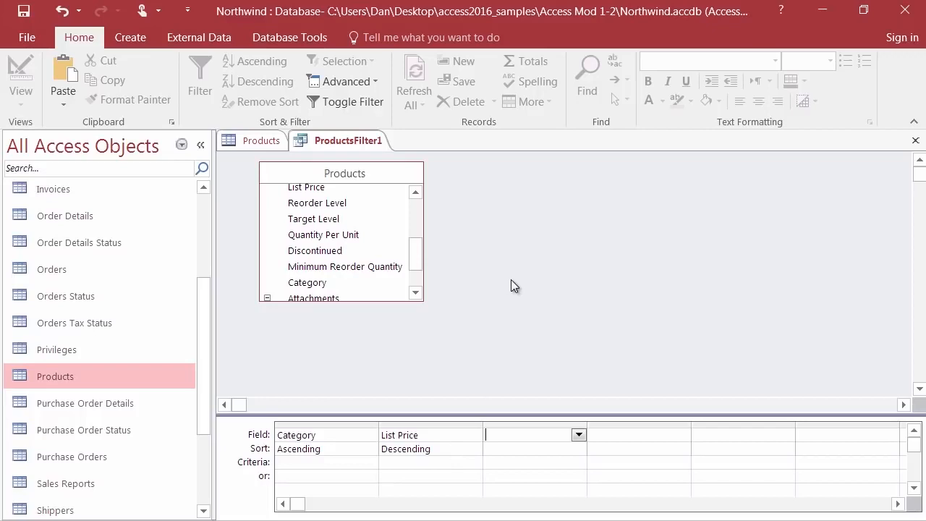
left_click(337, 105)
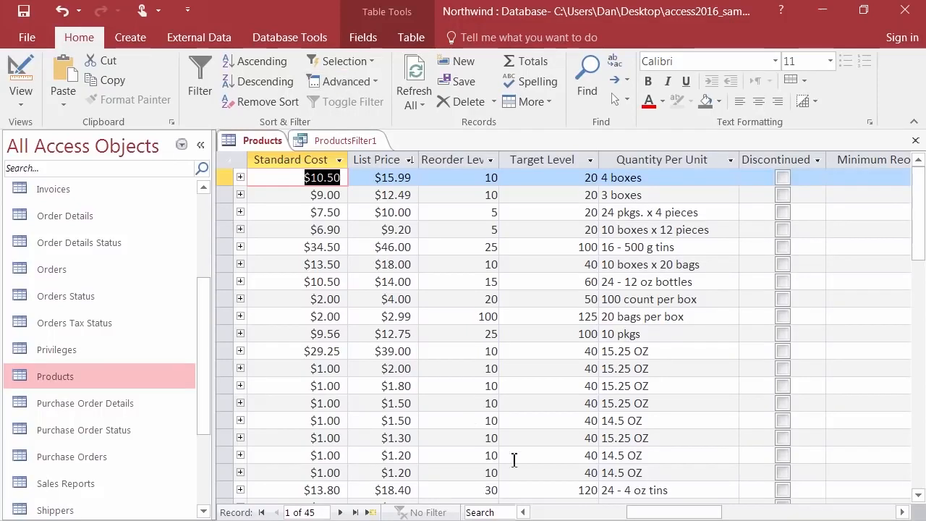
Compare the Category and List Price order of the Baked Goods & Mixes and Beverages records in the sorted Products table
left_click_drag(682, 512, 752, 514)
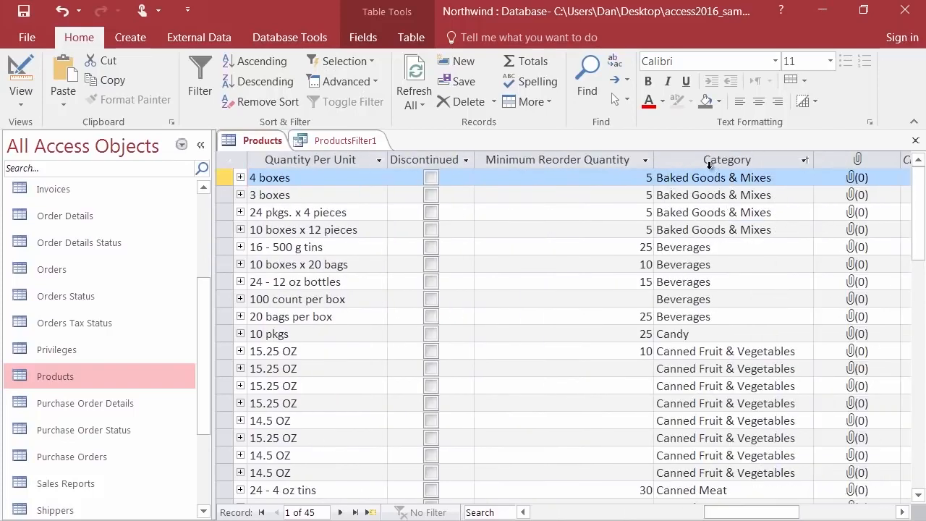
left_click_drag(222, 177, 224, 230)
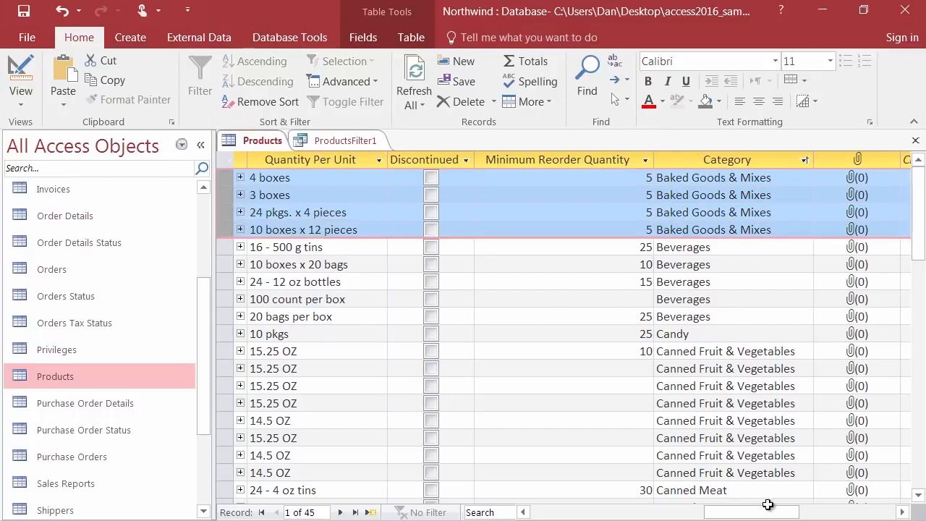
left_click_drag(752, 518, 647, 515)
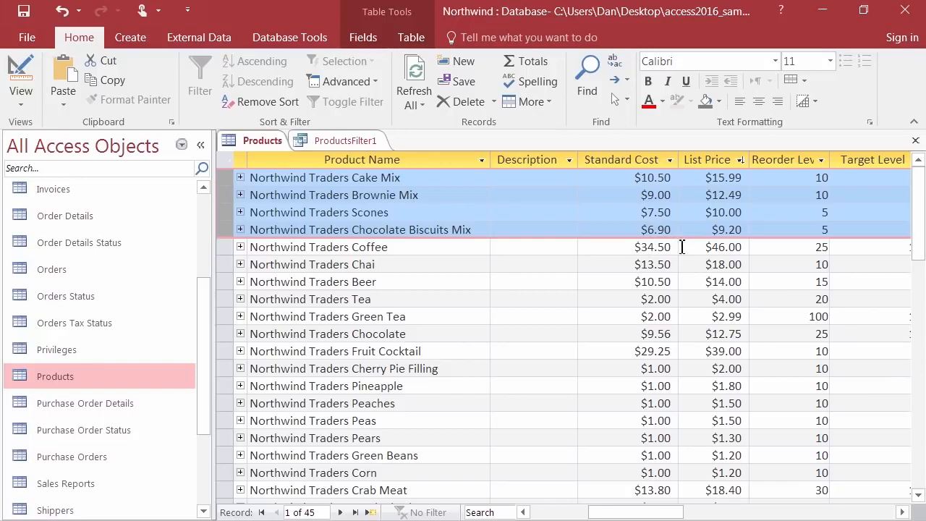
left_click_drag(675, 513, 794, 515)
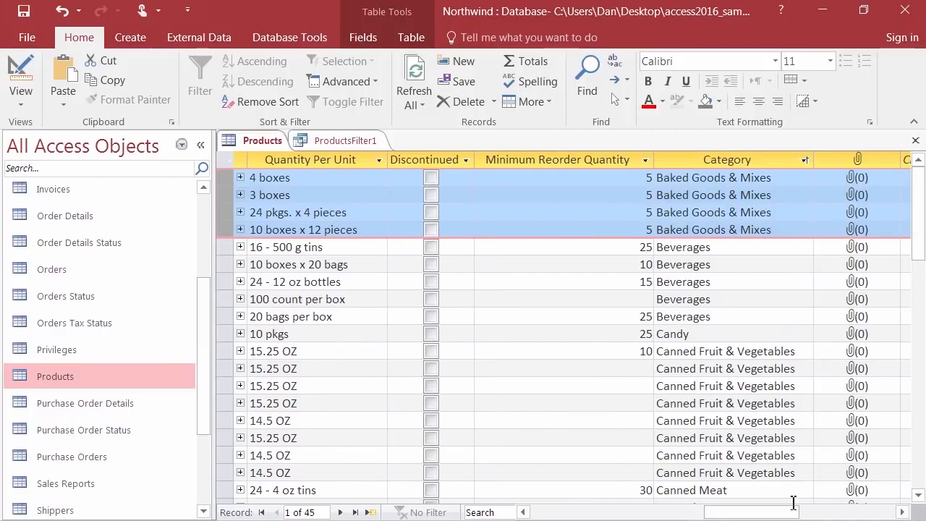
left_click_drag(218, 247, 222, 319)
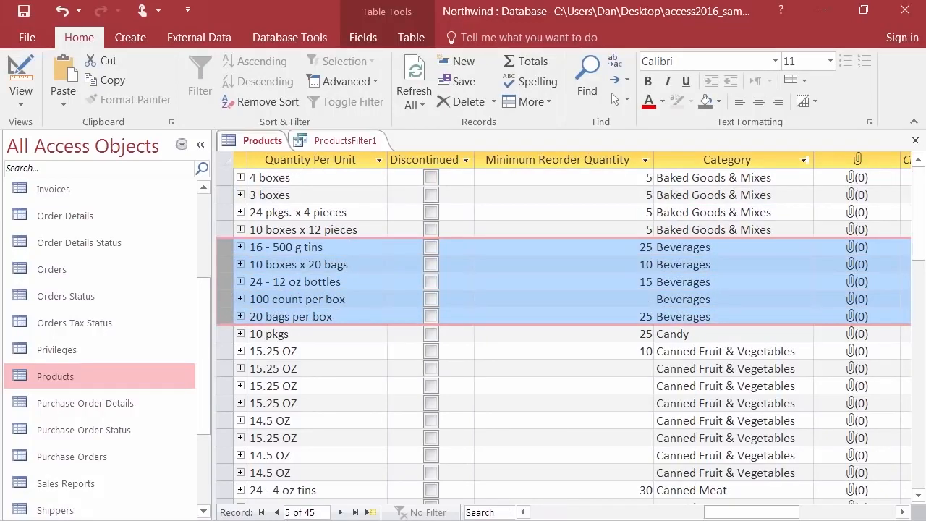
left_click_drag(743, 513, 628, 514)
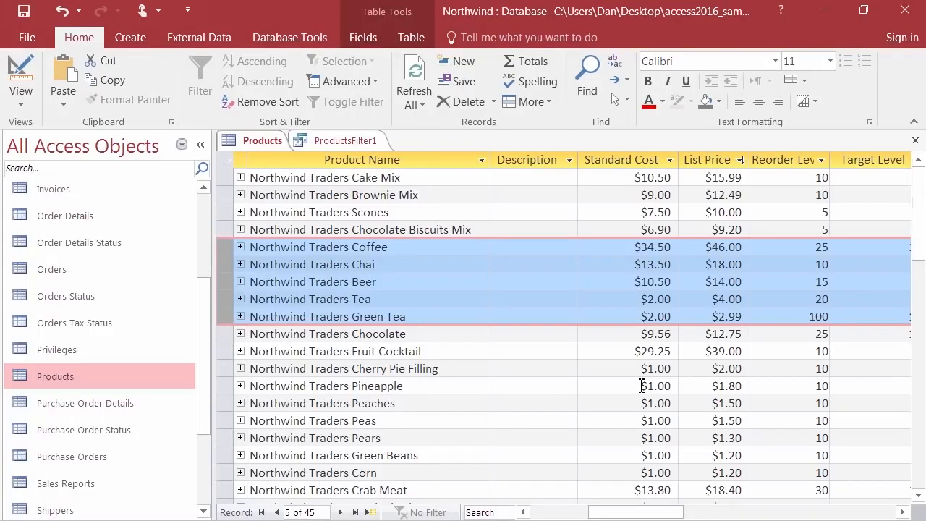
Deselect the Beverages records and clear all sorts from the Products table
key("F2")
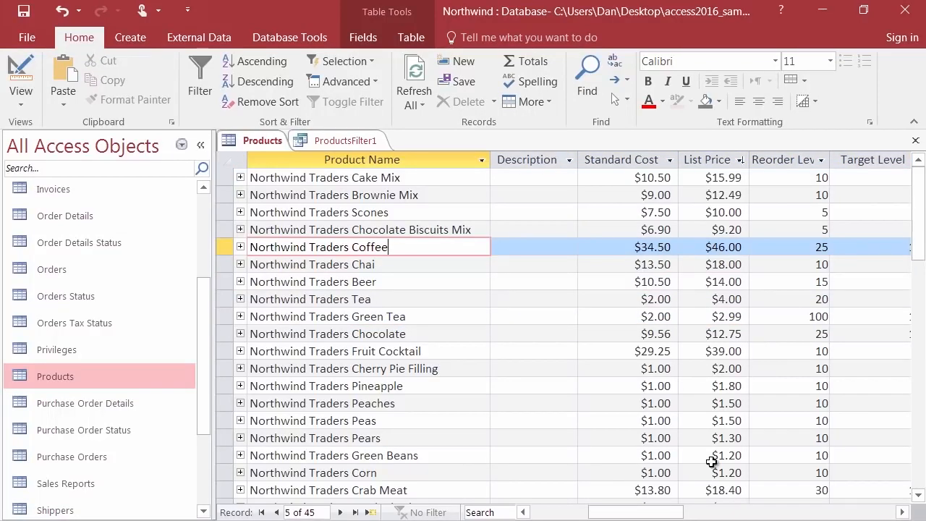
left_click_drag(640, 514, 559, 515)
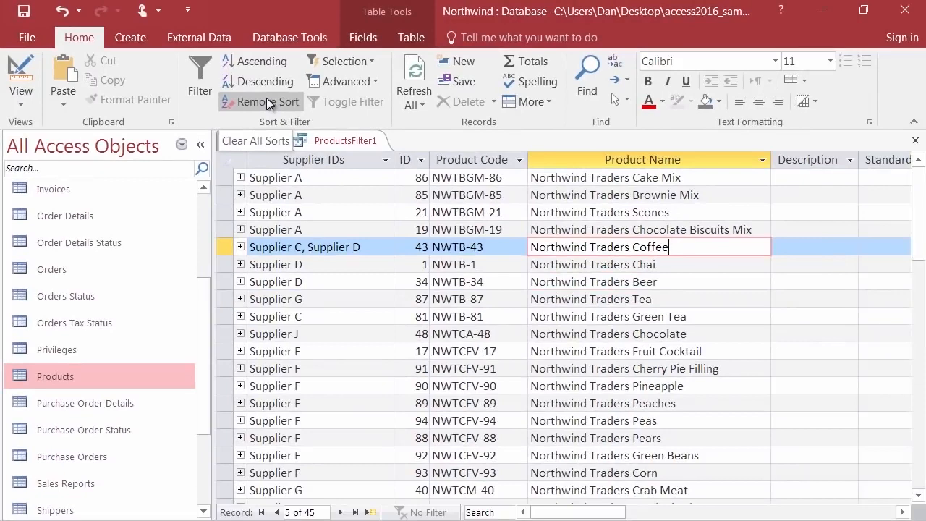
left_click(267, 100)
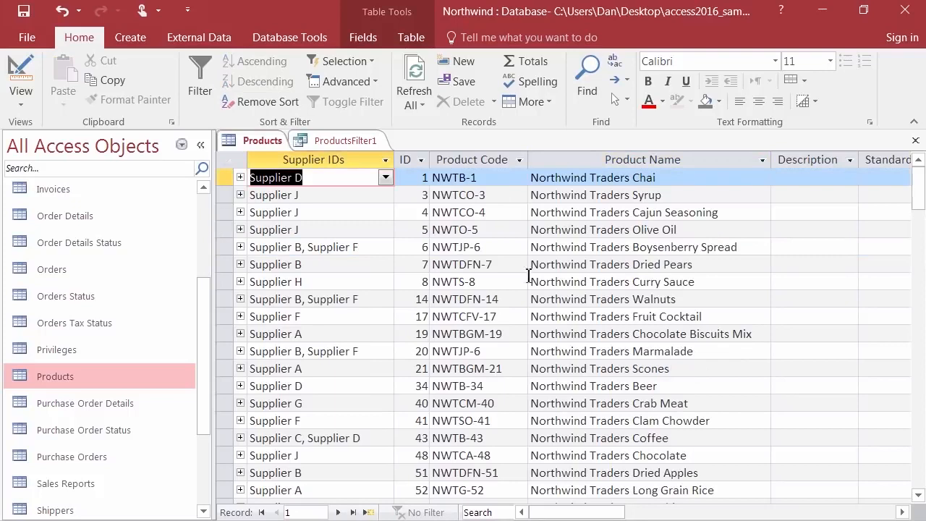
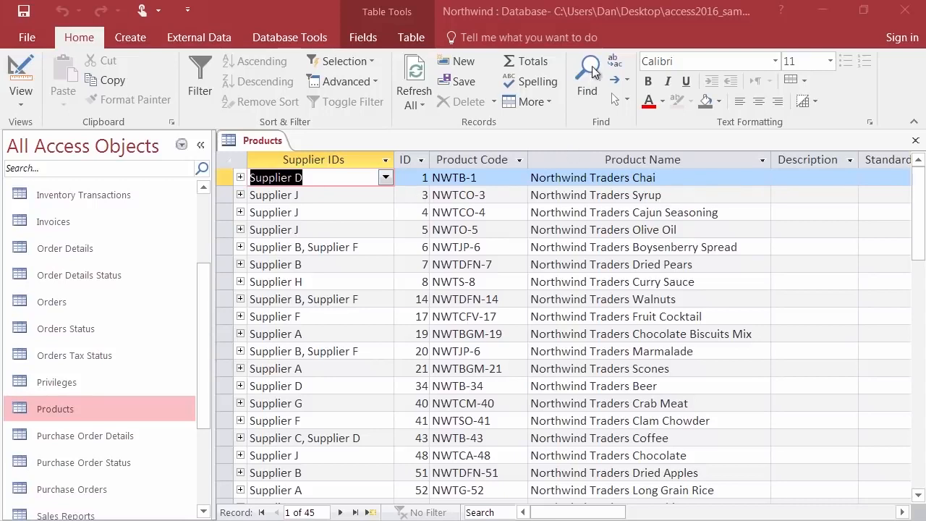
Start a Find search in the Products table with "dried" as the search text and move the dialog off the records
left_click(592, 70)
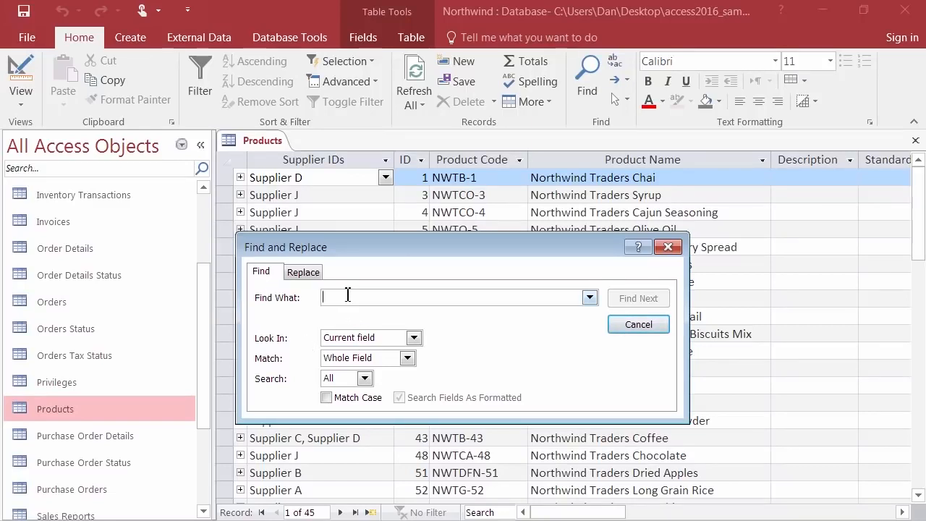
type("dr")
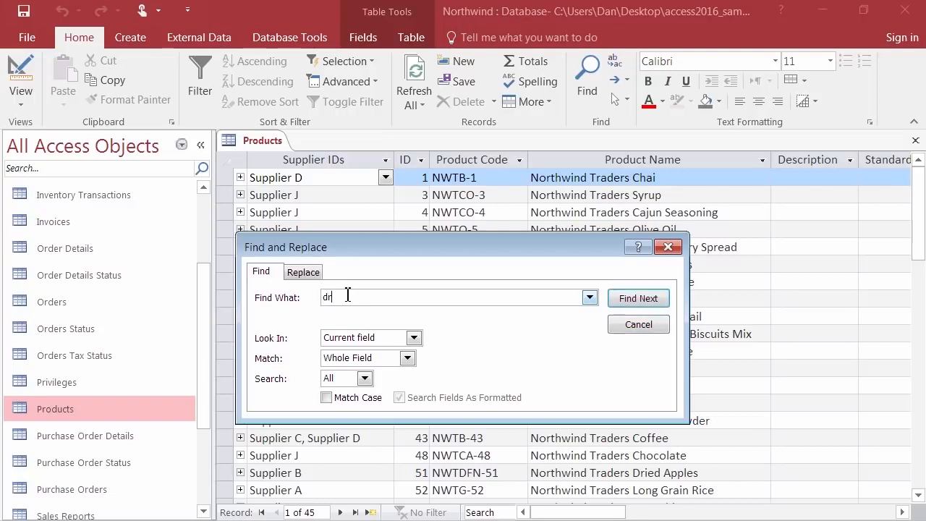
type("ied")
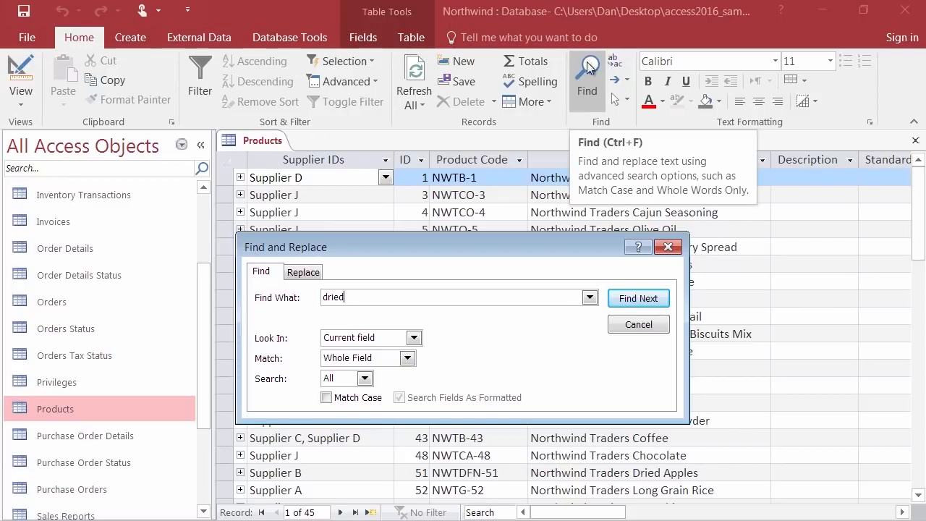
left_click_drag(475, 245, 466, 222)
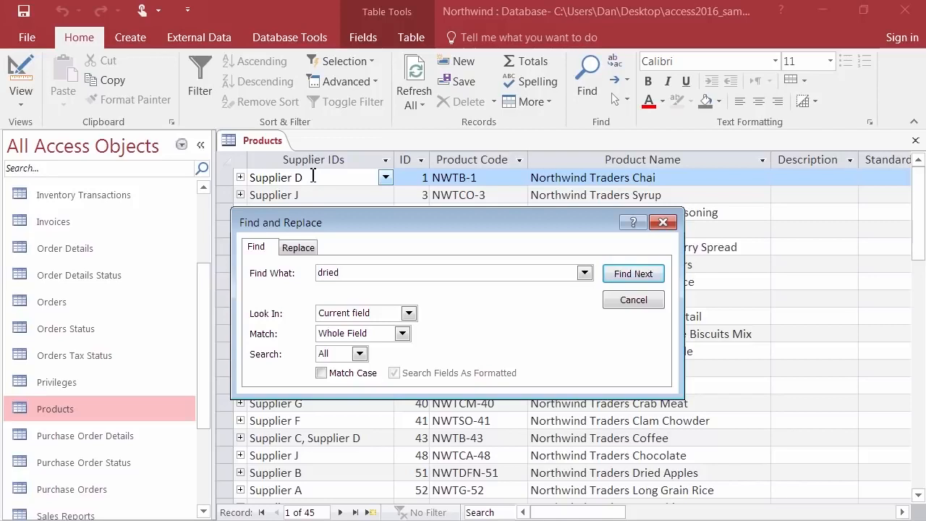
Configure the search to look in the current document, match any part of the field and search all records
left_click(409, 316)
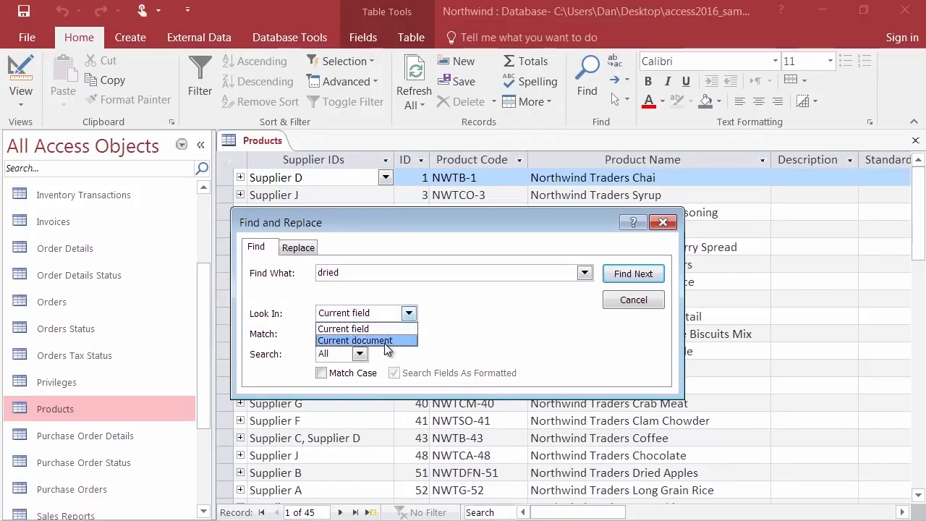
left_click(398, 342)
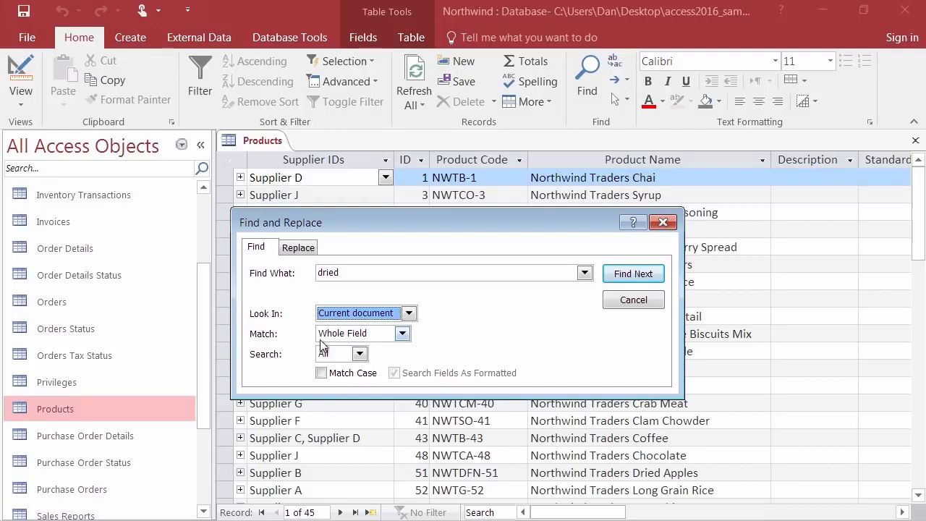
left_click(402, 333)
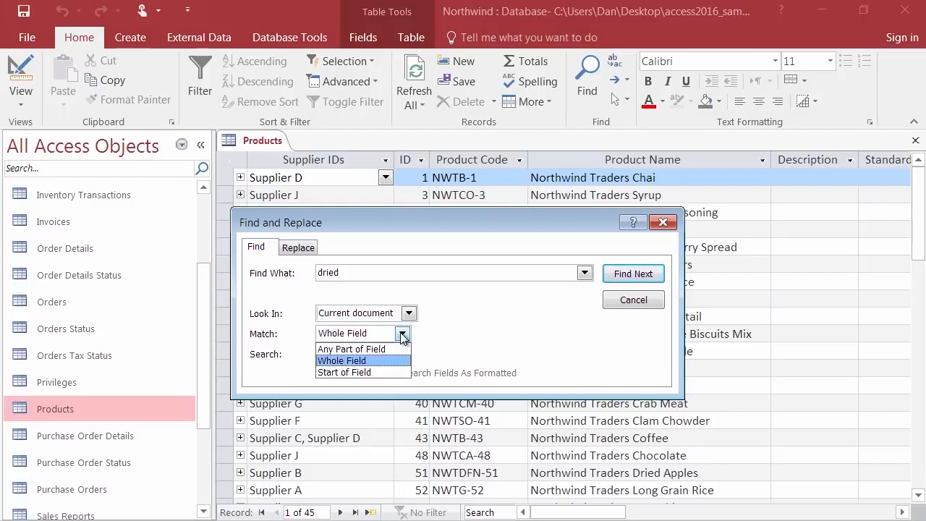
left_click(367, 351)
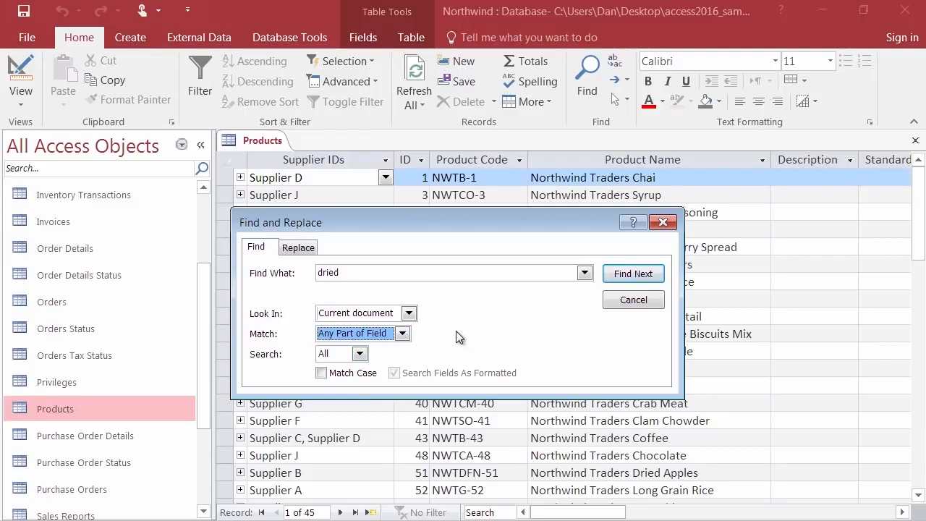
left_click(359, 354)
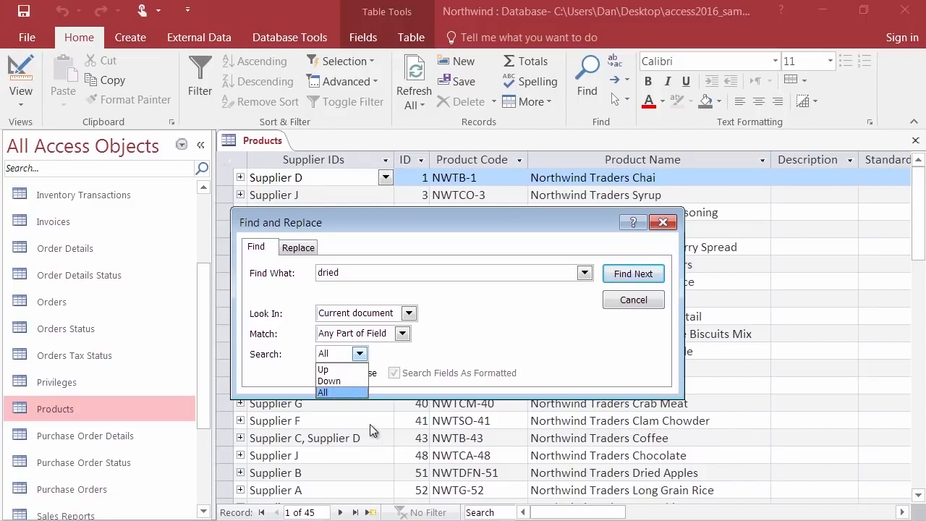
left_click(336, 393)
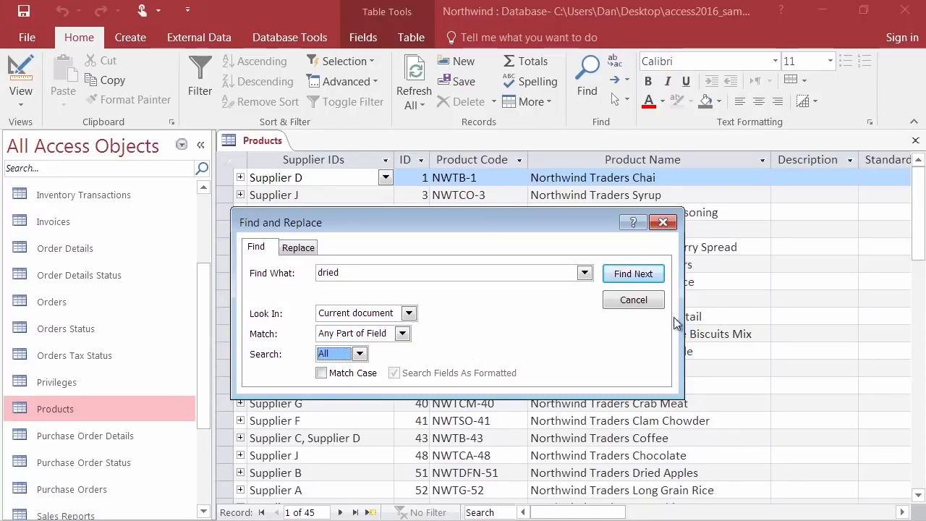
Find successive occurrences of "dried" in the Products table, keeping the matches uncovered, and close the Find and Replace dialog
left_click(620, 276)
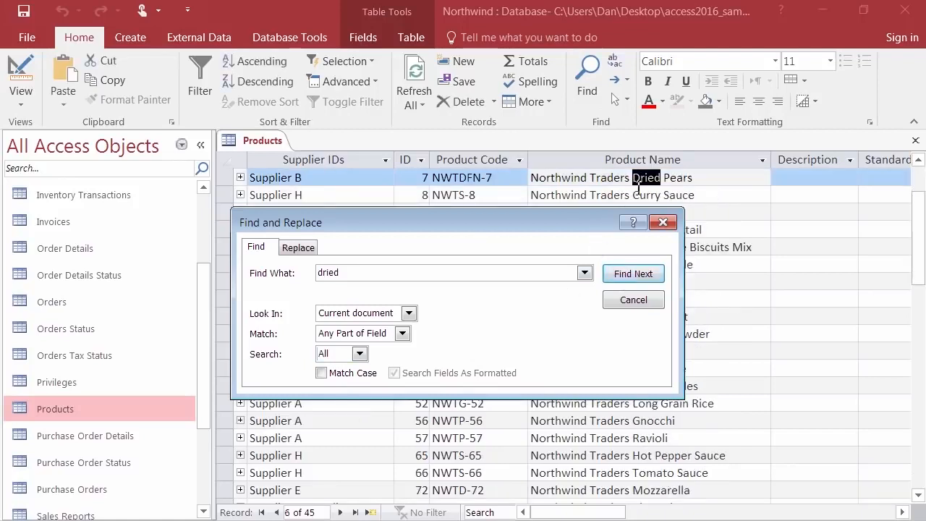
left_click_drag(570, 223, 584, 268)
left_click(647, 315)
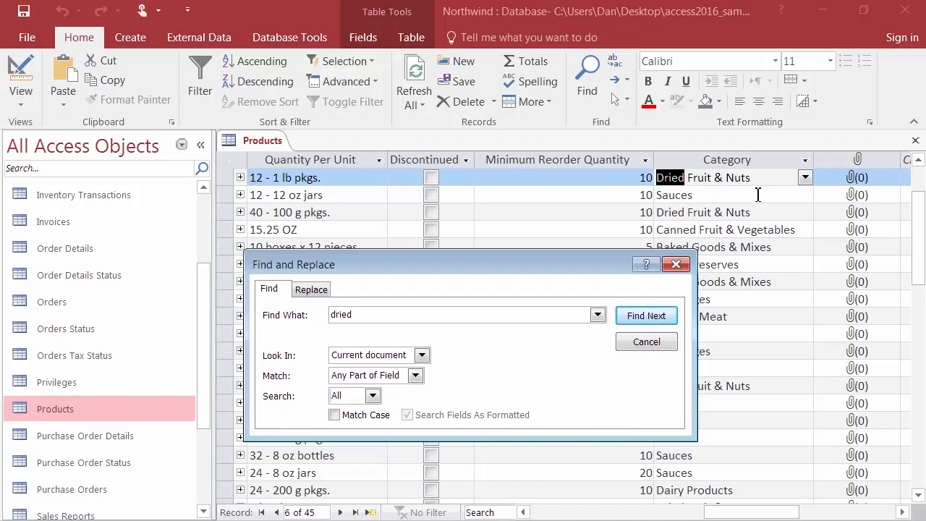
left_click(638, 322)
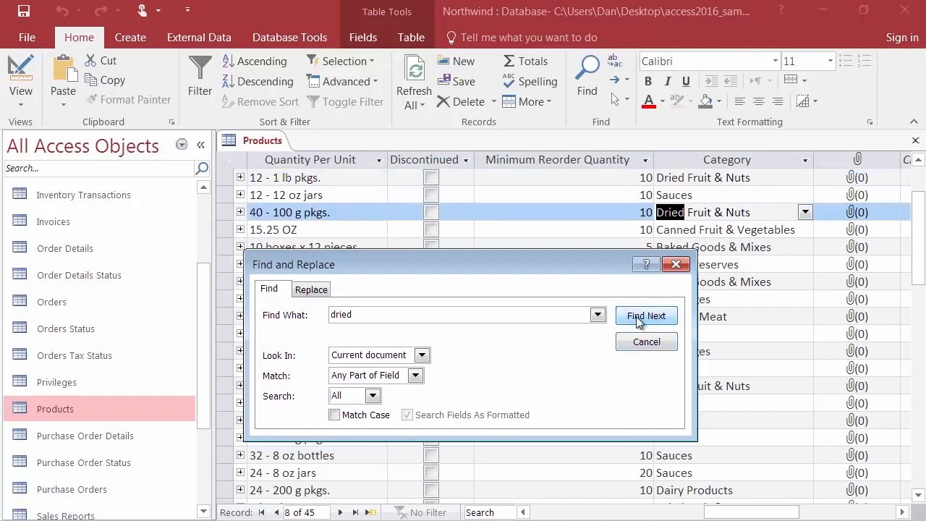
left_click(638, 321)
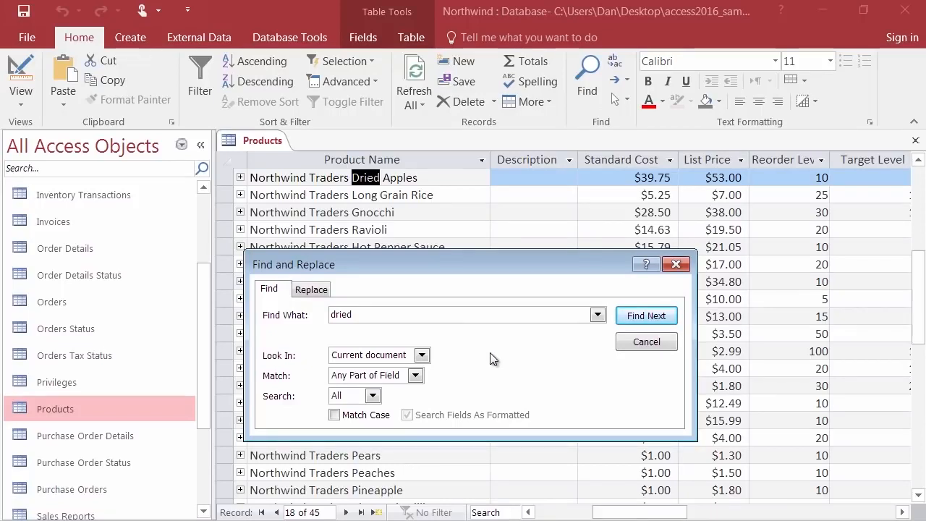
left_click(644, 343)
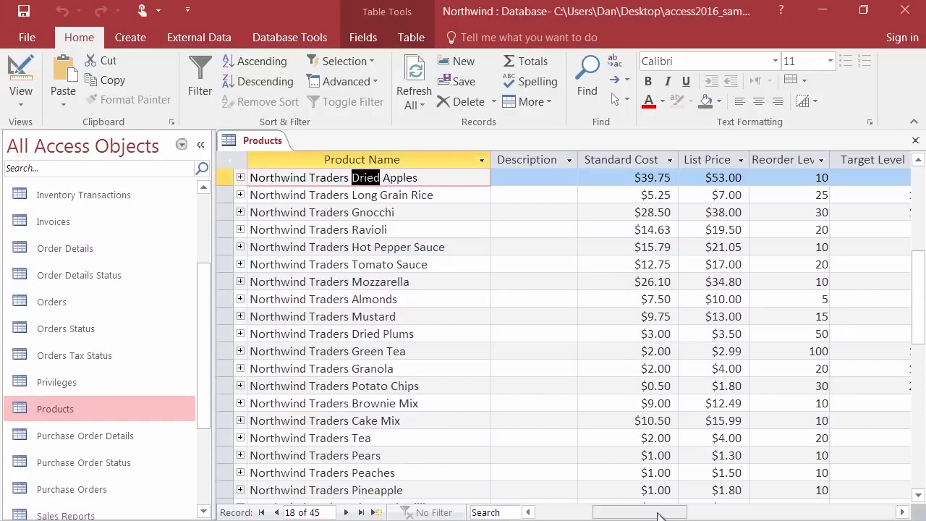
Start a Find search from the Supplier IDs field of the Dried Apples record for "Supplier D", looking in the current field only
left_click_drag(658, 515, 600, 513)
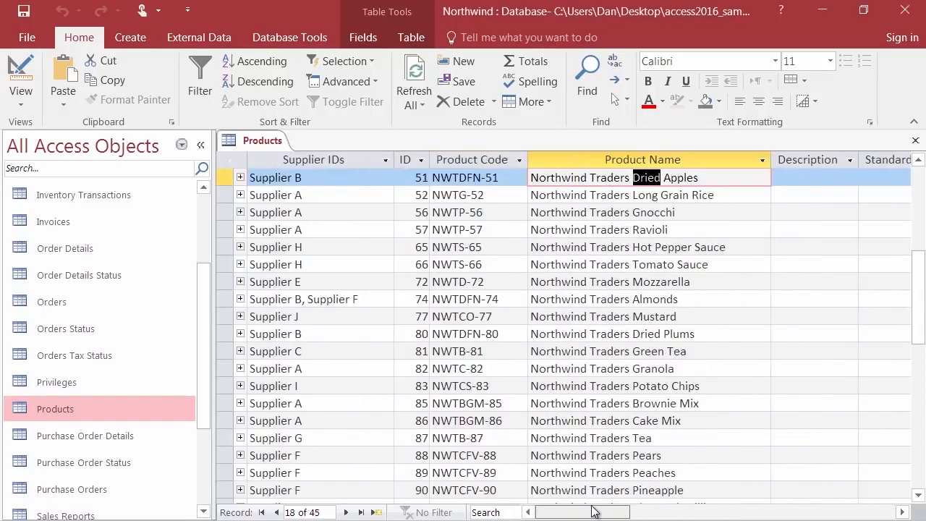
left_click(316, 178)
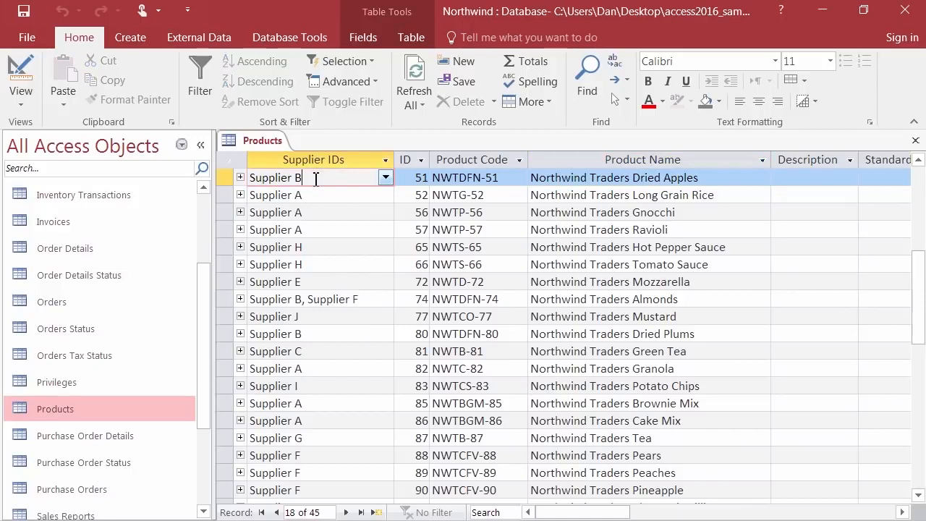
left_click(589, 69)
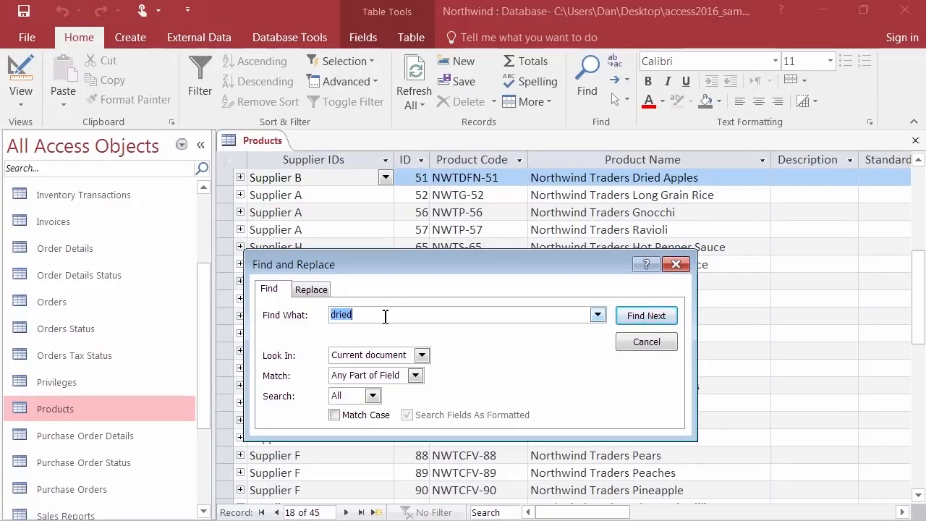
type("Supp")
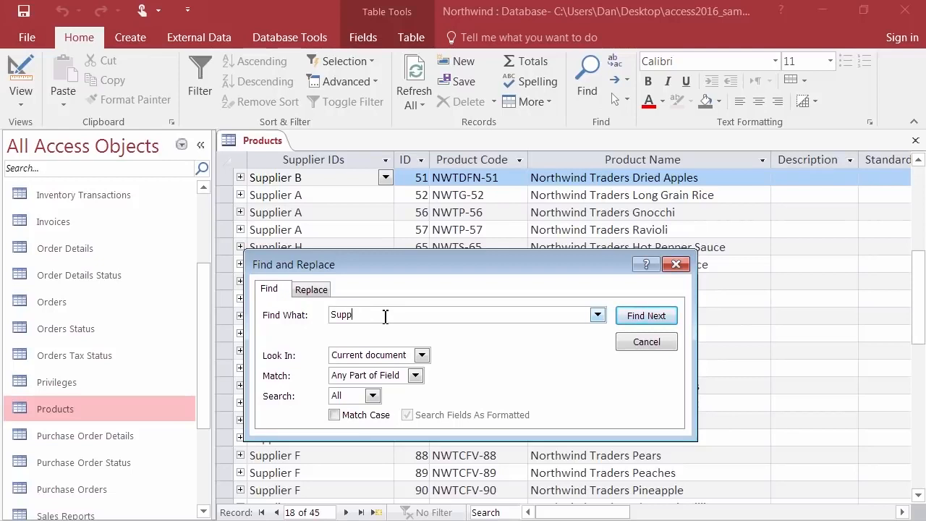
type("lier")
type("D")
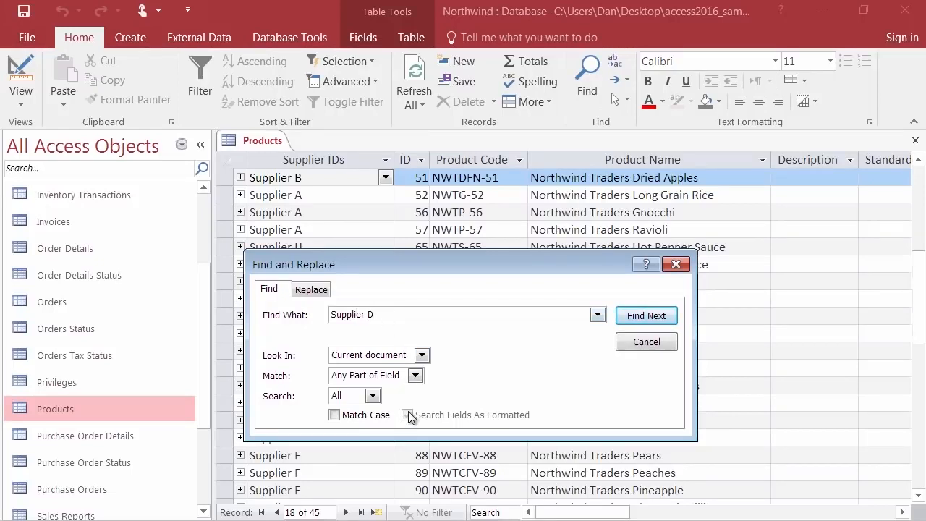
left_click(427, 354)
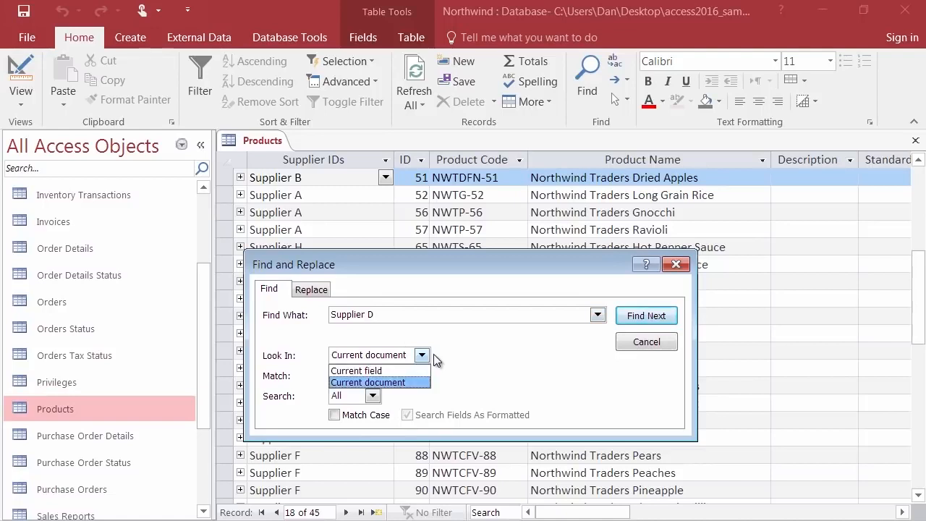
left_click(399, 371)
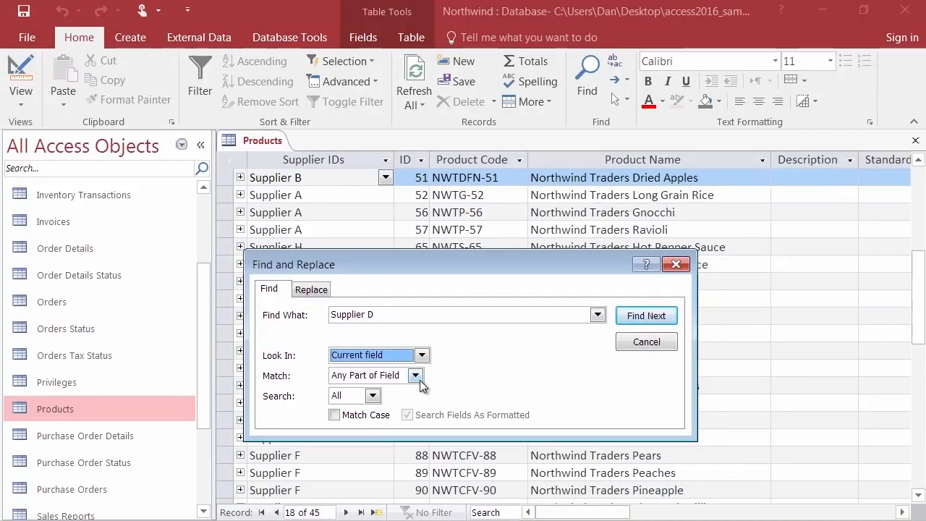
Find every successive occurrence of "Supplier D" in the Products table and dismiss the end-of-search message
left_click(639, 315)
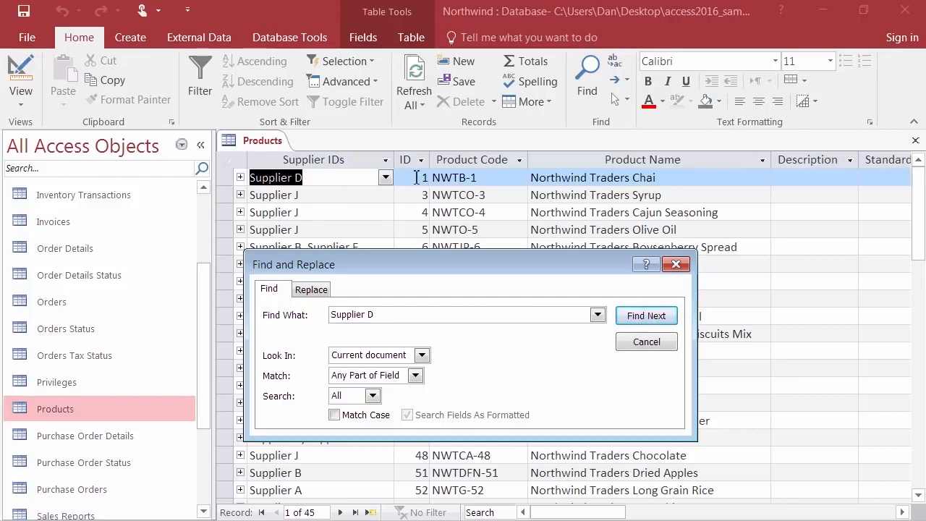
left_click(646, 317)
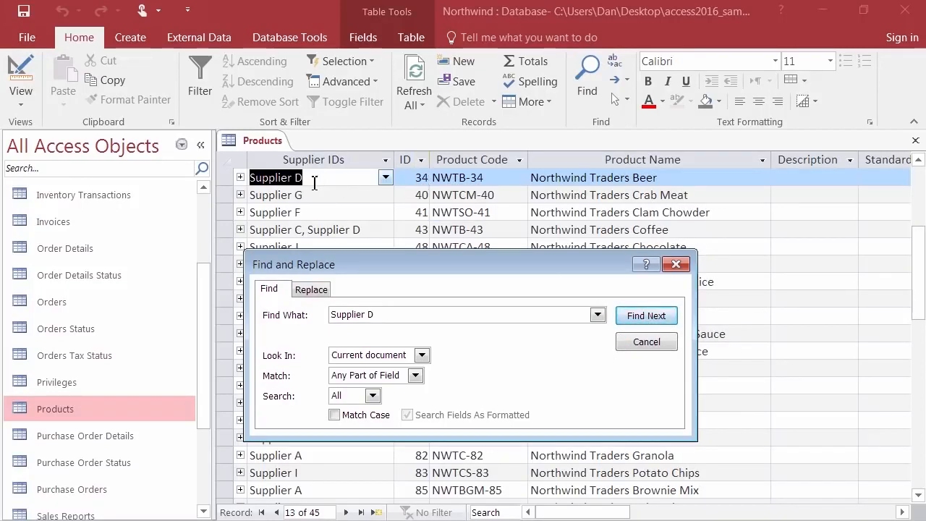
left_click(659, 321)
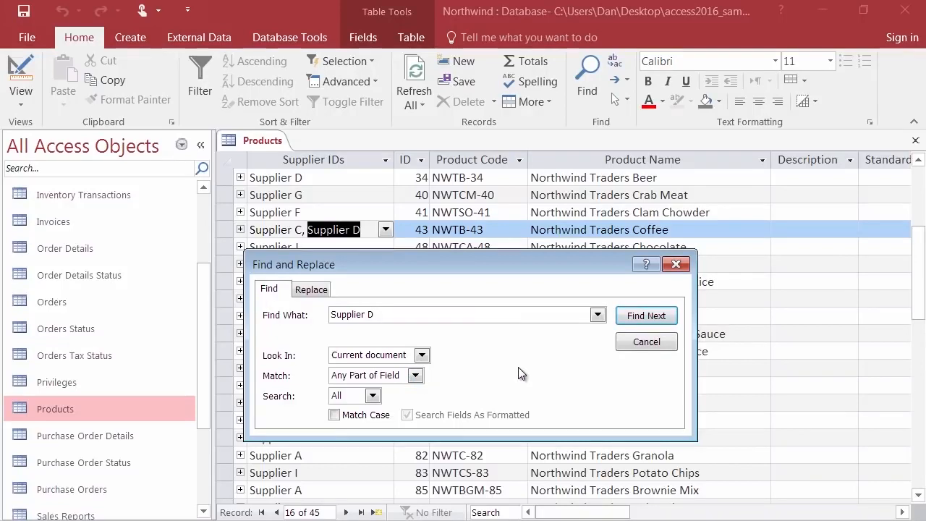
left_click(649, 317)
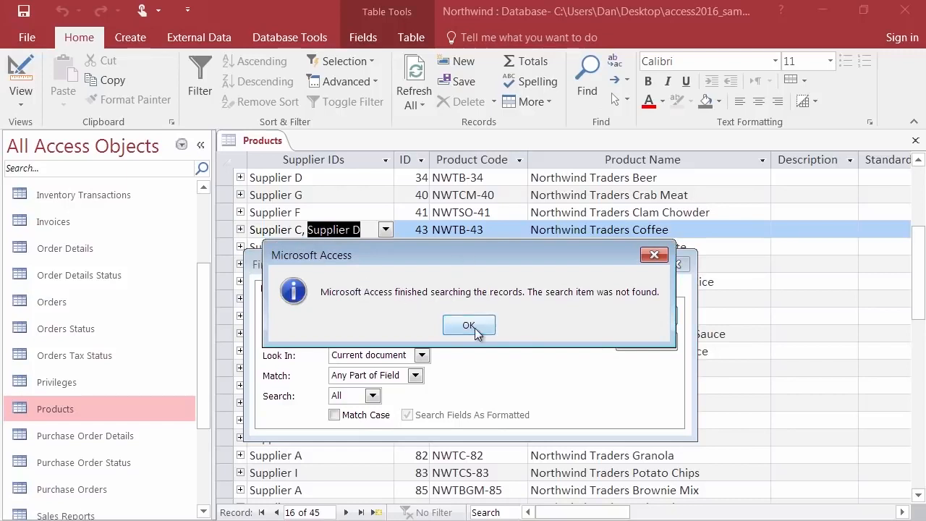
left_click(474, 325)
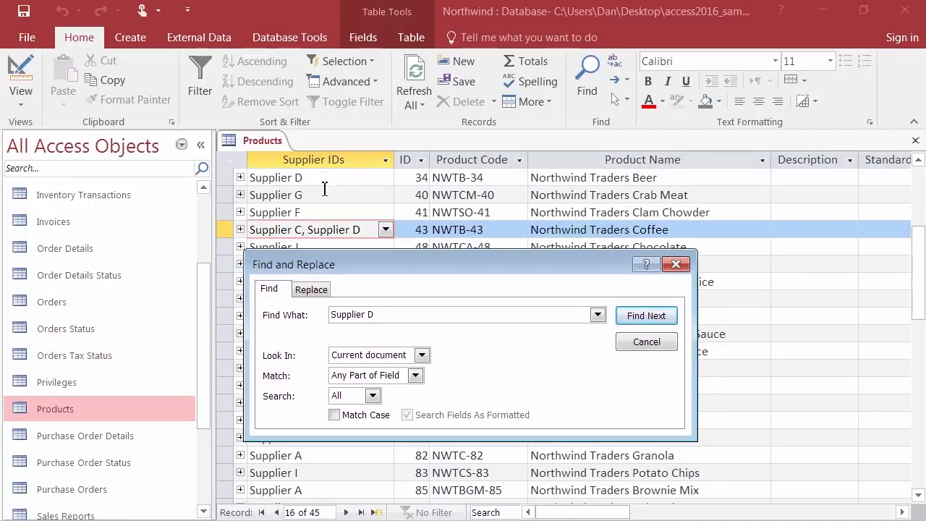
Limit the search to the current field again and repeat the pass through the "Supplier D" matches
left_click(422, 355)
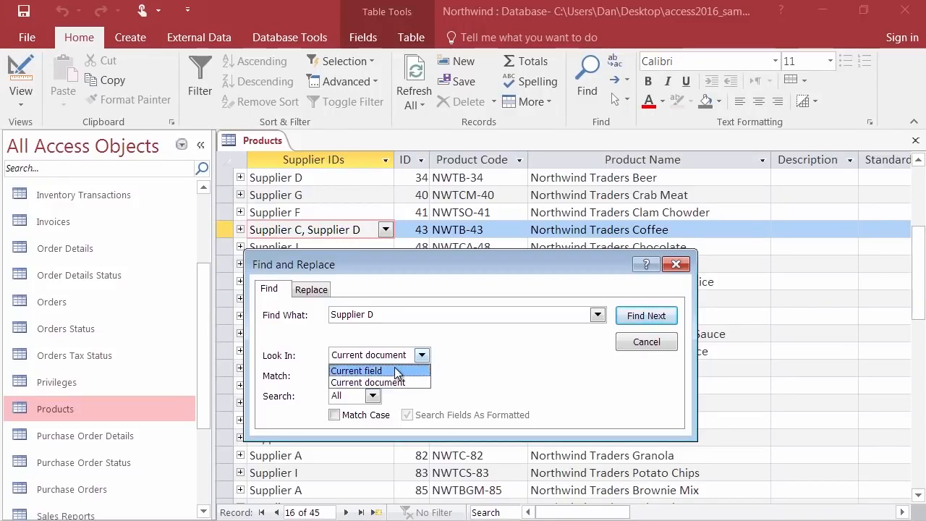
left_click(397, 371)
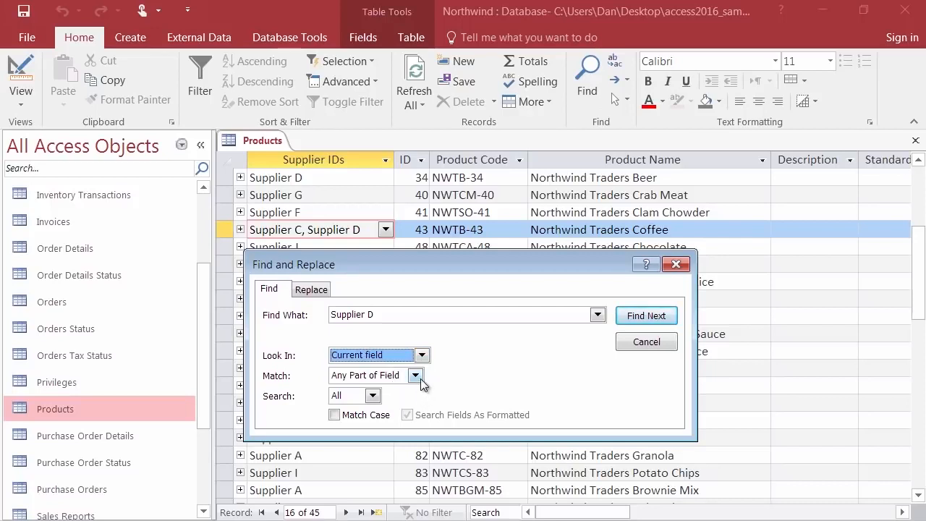
left_click(636, 318)
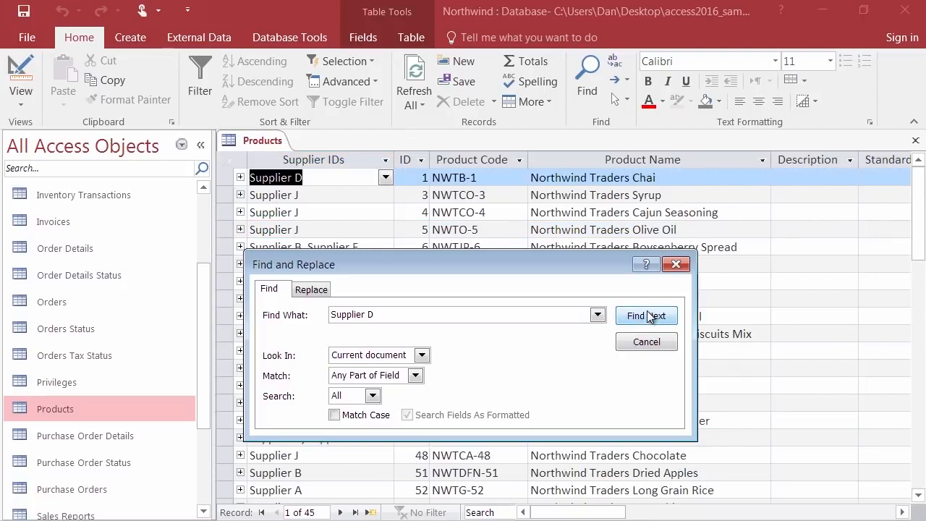
left_click(649, 316)
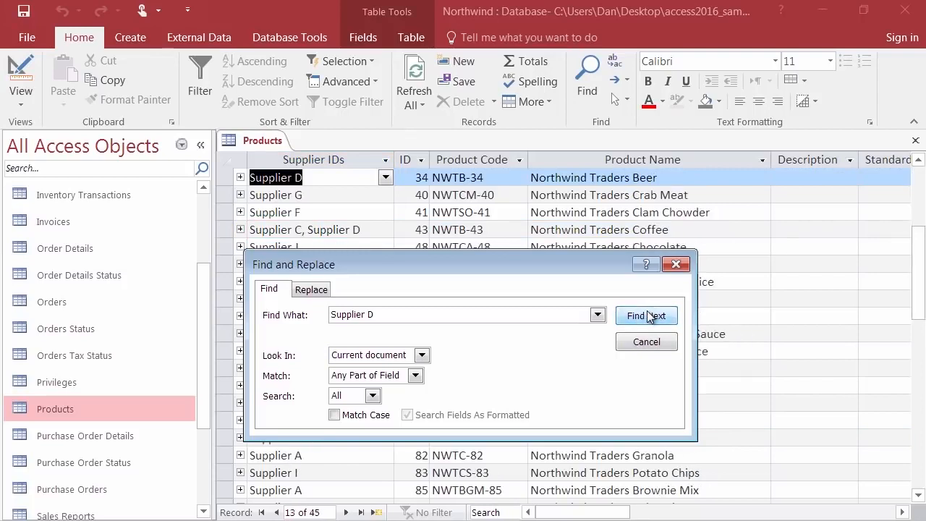
left_click(649, 317)
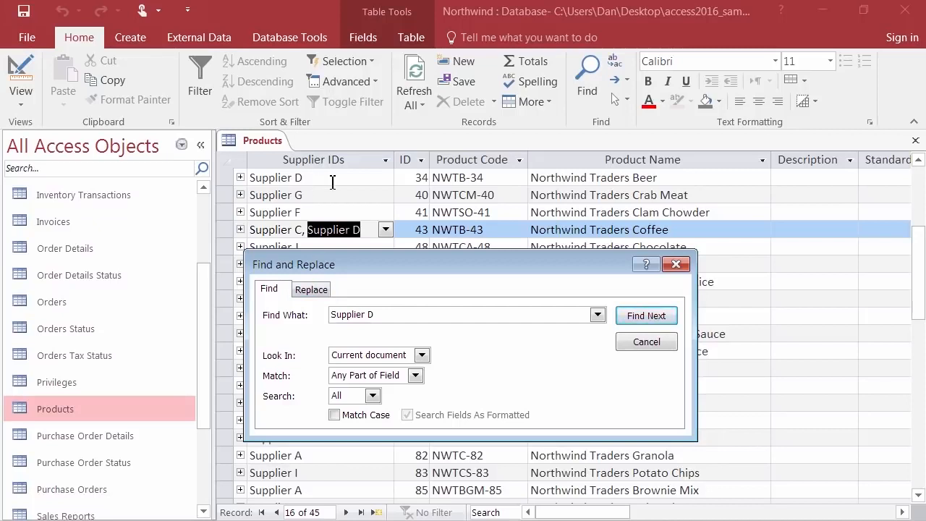
Set the search scope to the current field, return it to the current document and close the Find and Replace dialog
left_click(421, 355)
left_click(418, 371)
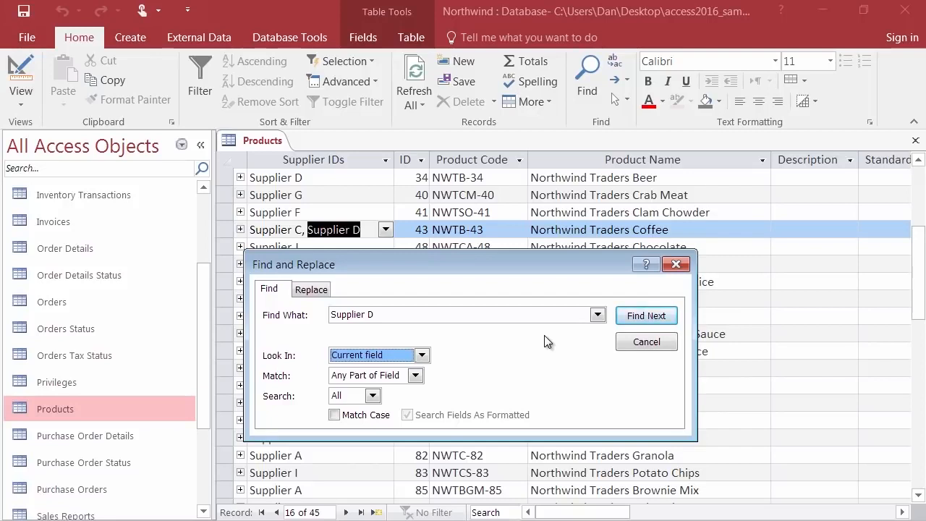
key("Down")
key("shift+Tab")
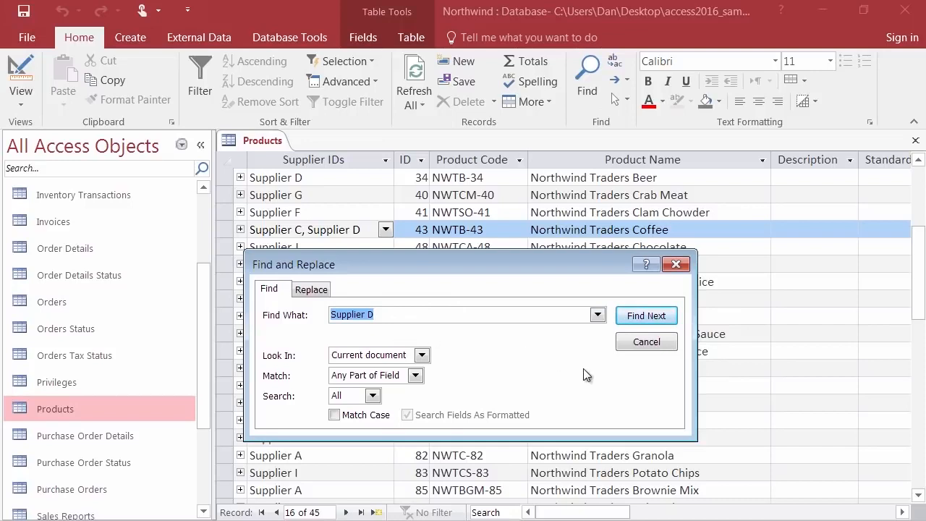
left_click(676, 265)
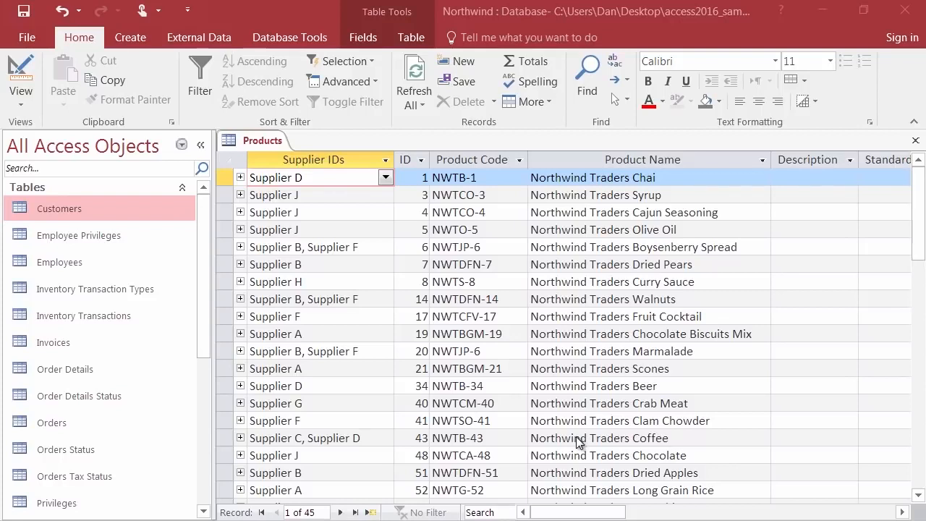
Examine the sort and filter options of the Product Code and Supplier IDs fields without applying any
left_click(519, 162)
left_click(519, 161)
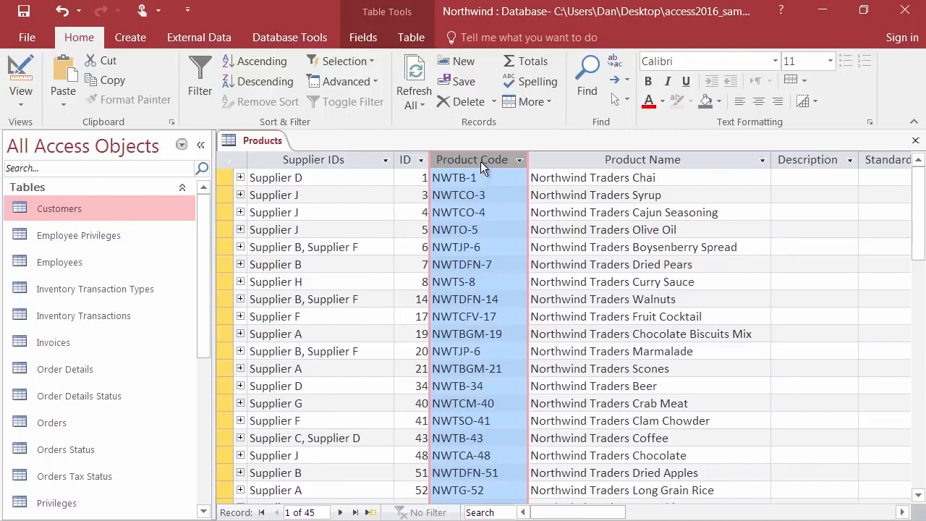
left_click(519, 160)
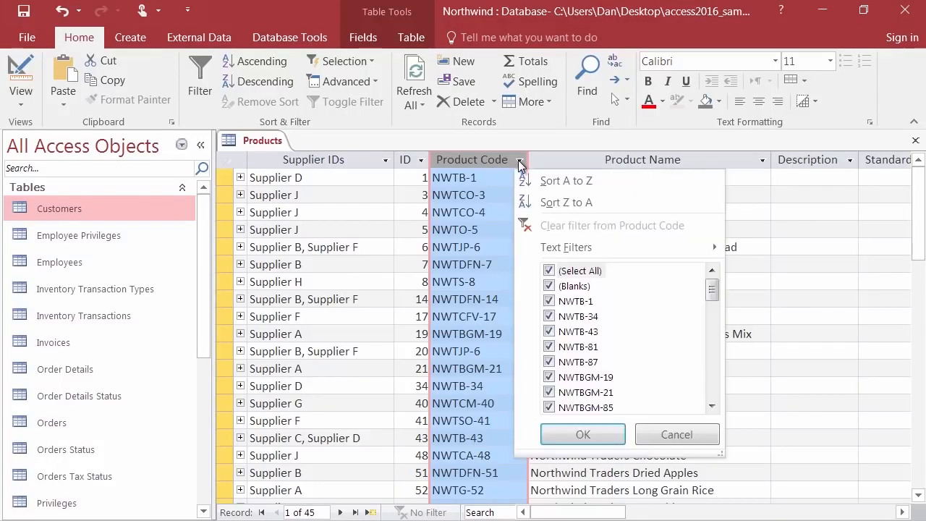
left_click(663, 436)
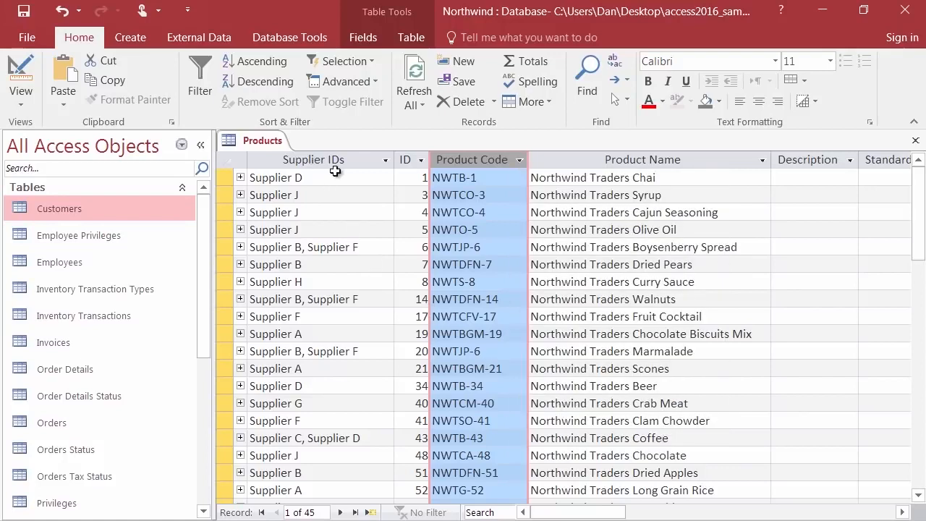
left_click(384, 159)
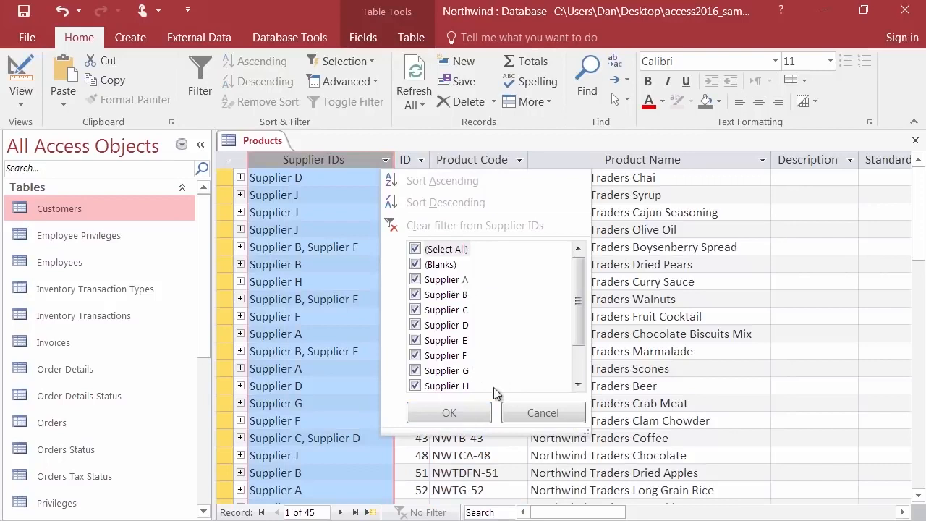
left_click(532, 413)
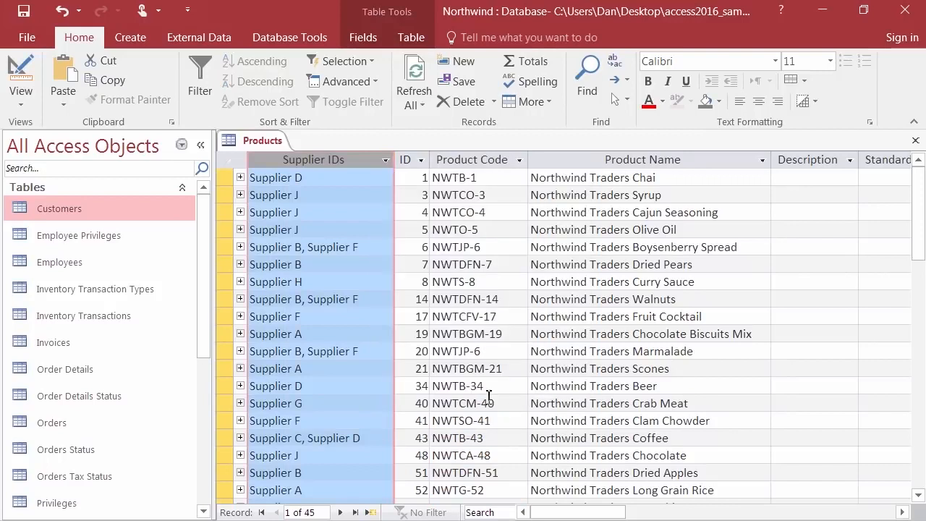
Try assigning Supplier C instead of Supplier D to the Northwind Traders Chai record and discard the edit
left_click(346, 178)
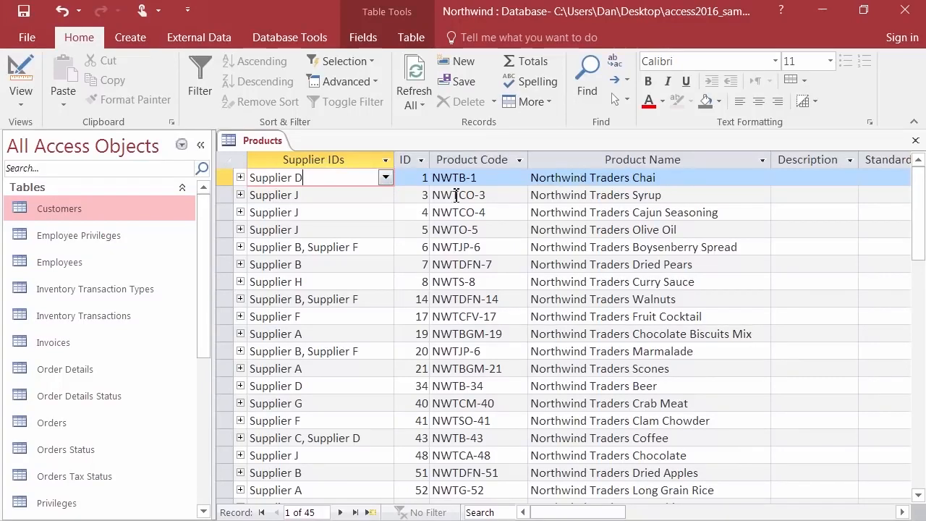
left_click(385, 177)
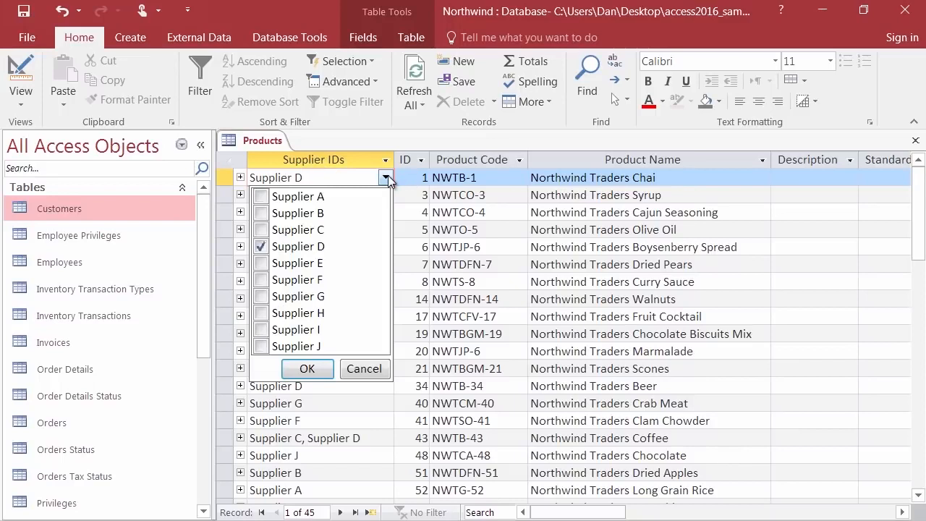
left_click(261, 230)
left_click(262, 246)
left_click(307, 369)
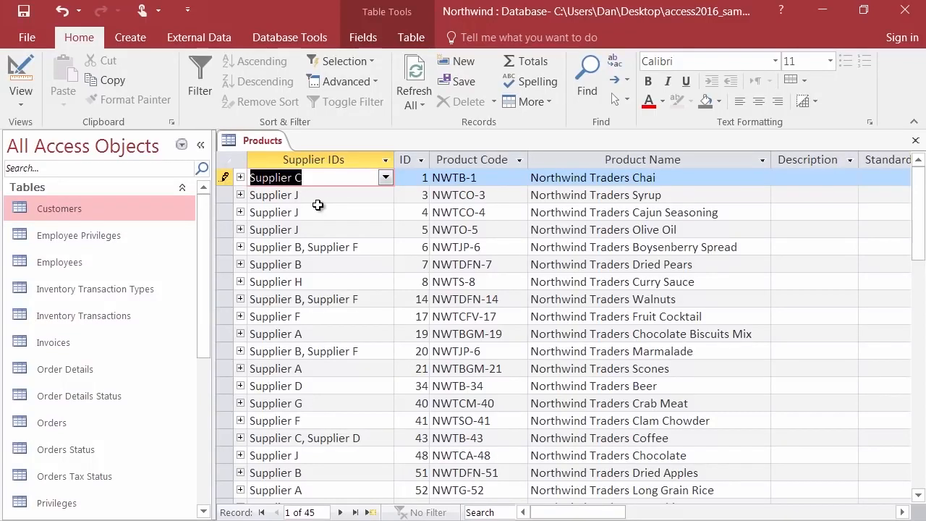
key("Escape")
Filter the Products table on the Supplier IDs field to show only records that include Supplier D
left_click(390, 158)
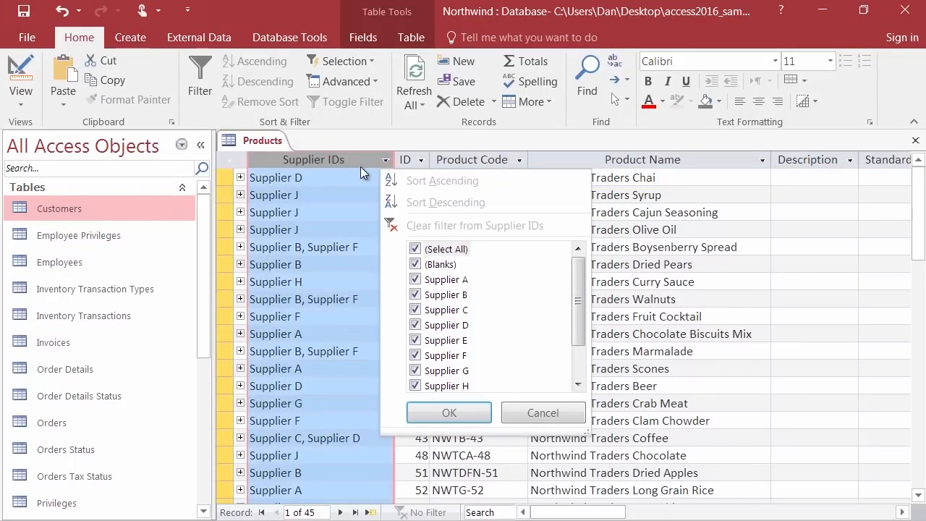
left_click(416, 249)
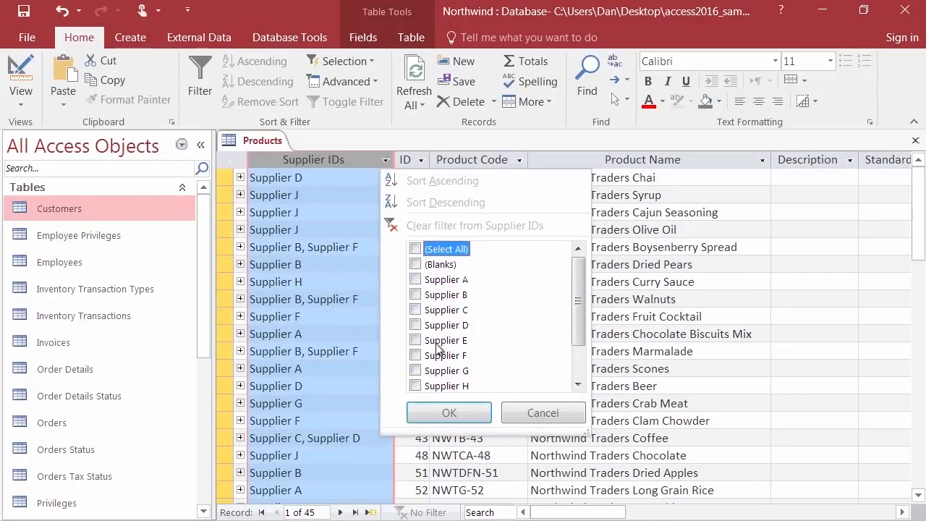
left_click(418, 326)
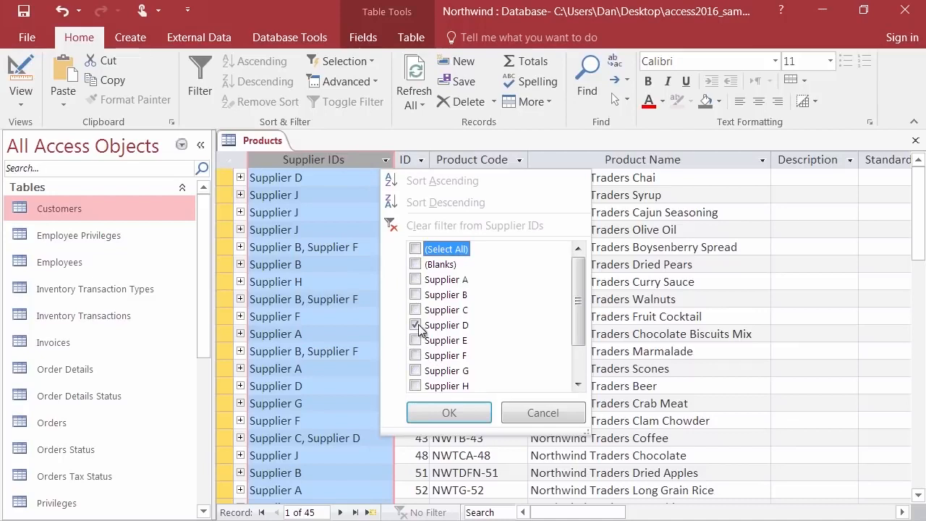
left_click(457, 417)
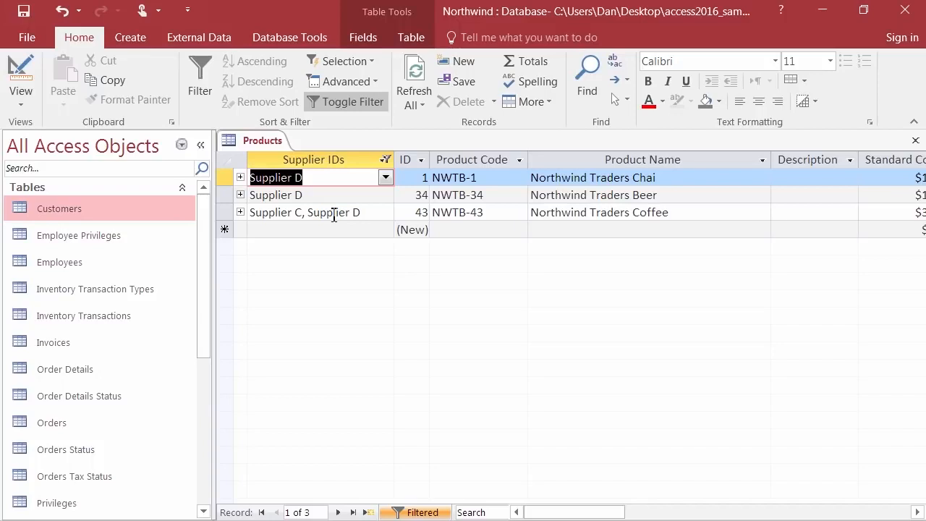
Show all products again by including every supplier in the Supplier IDs filter, and recheck that field's filter options without changing them
left_click(384, 159)
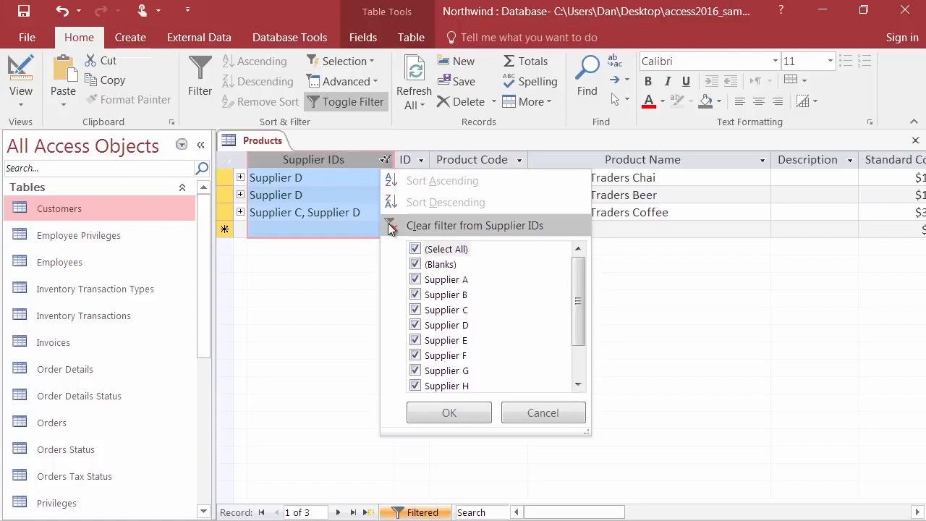
left_click(450, 411)
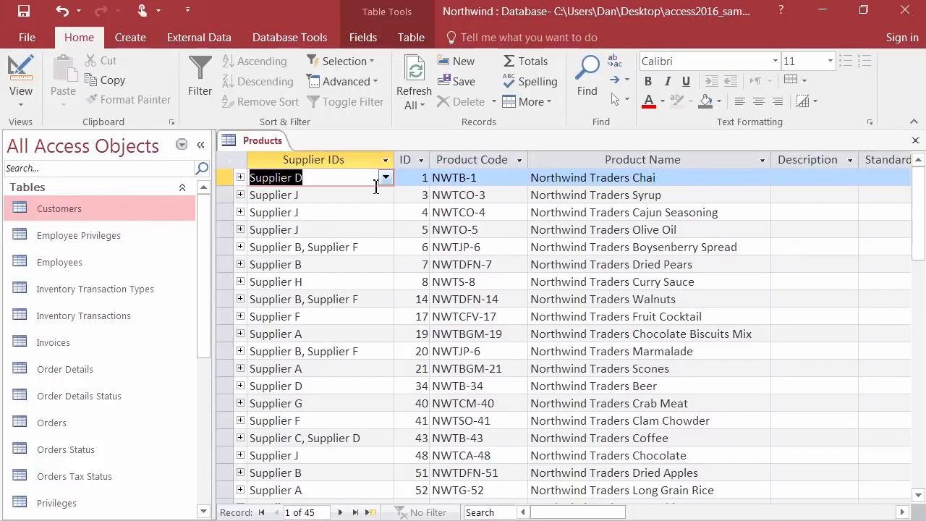
left_click(385, 161)
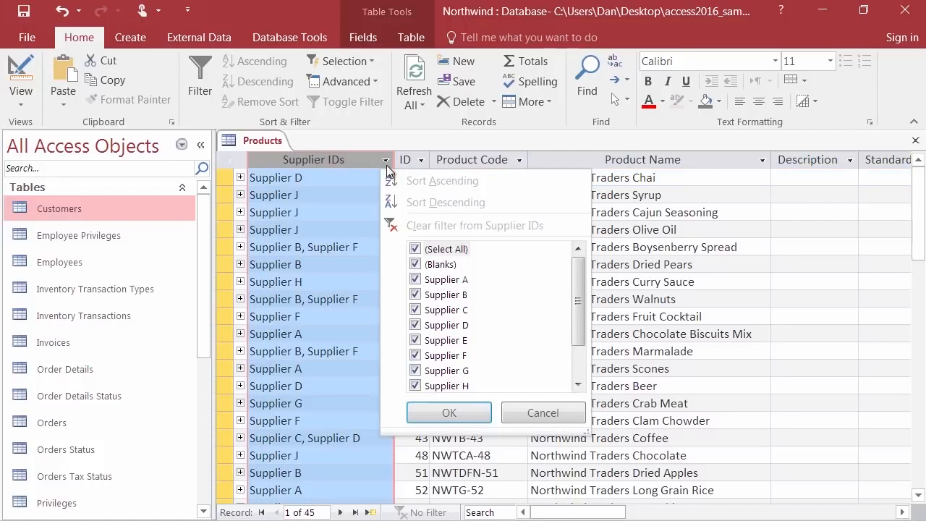
left_click(542, 414)
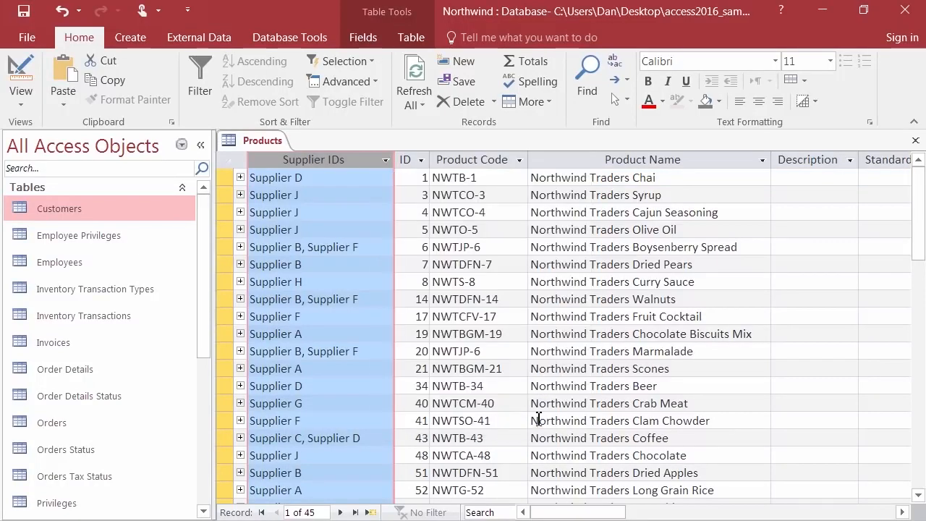
left_click(326, 264)
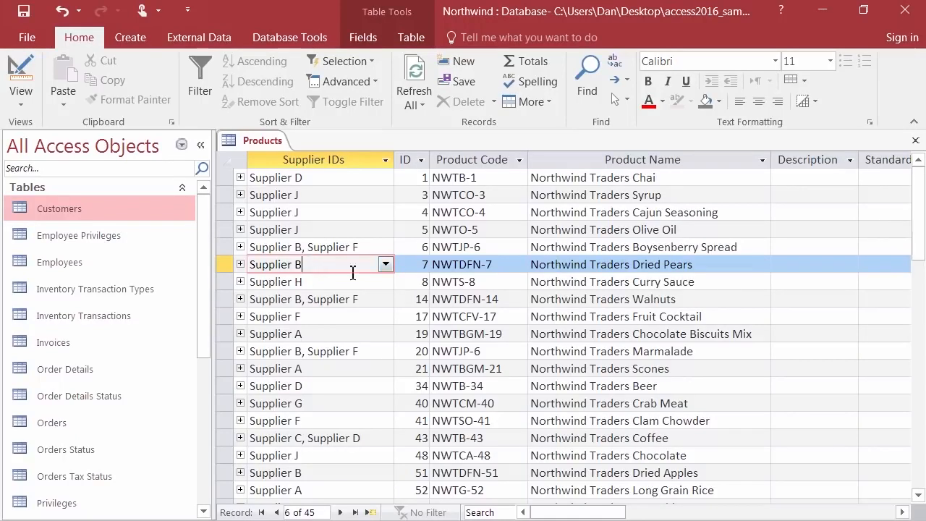
Examine the Standard Cost field's sort options, value list and number filters without applying any
left_click_drag(596, 512, 655, 514)
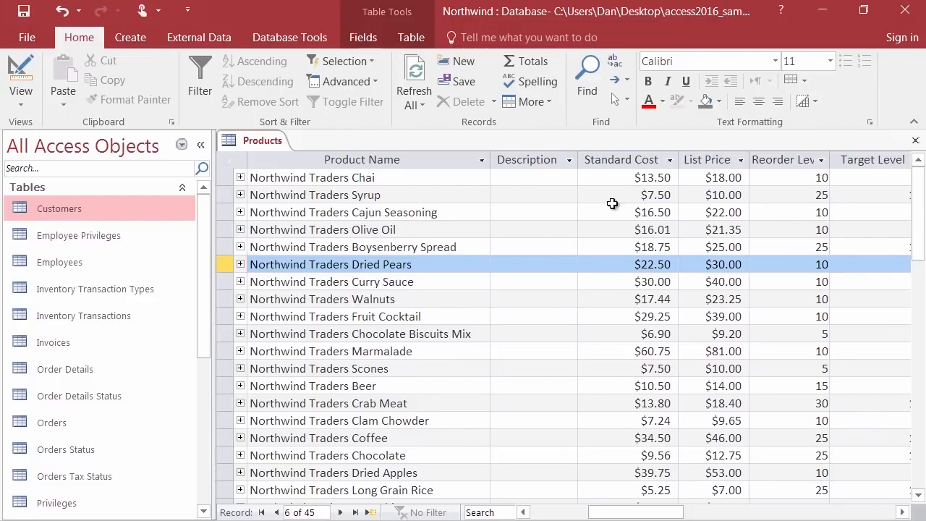
left_click(669, 161)
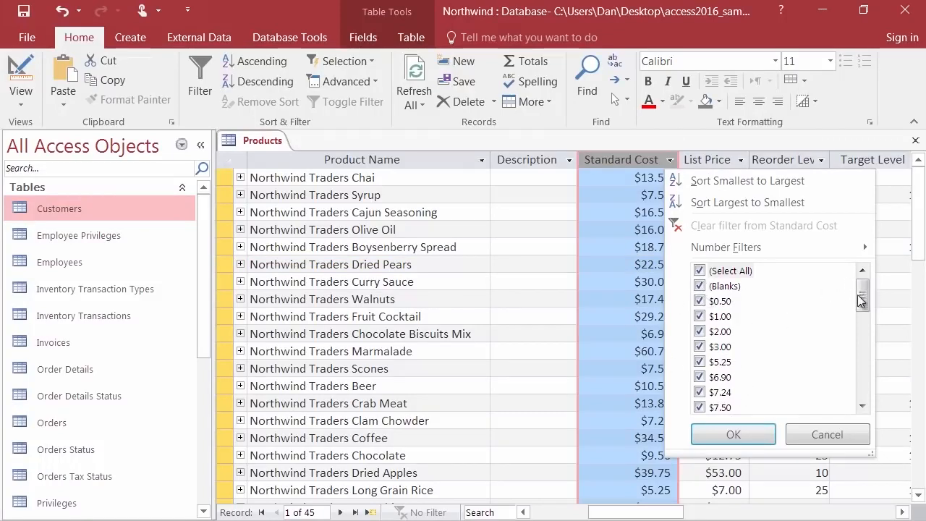
mouse_move(861, 293)
left_mouse_down()
mouse_move(871, 409)
mouse_move(871, 285)
left_mouse_up()
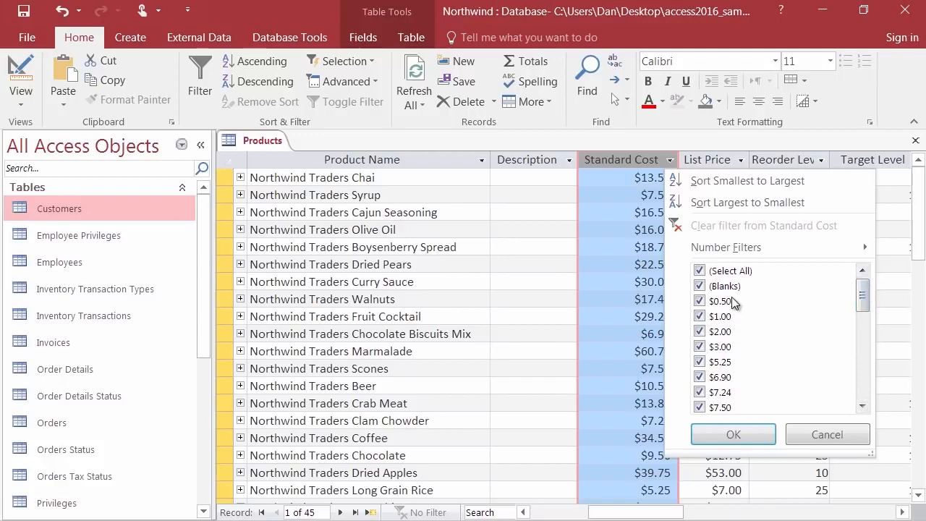
mouse_move(688, 248)
mouse_move(729, 251)
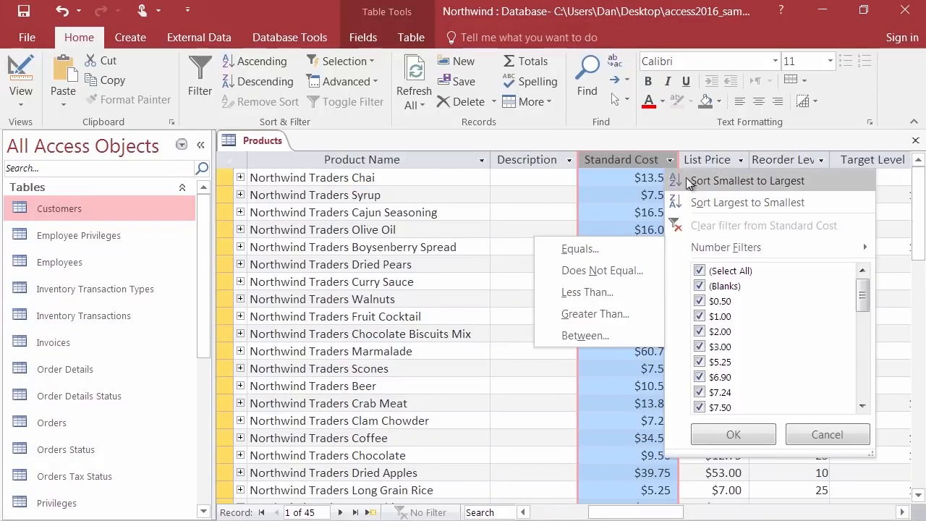
left_click(648, 160)
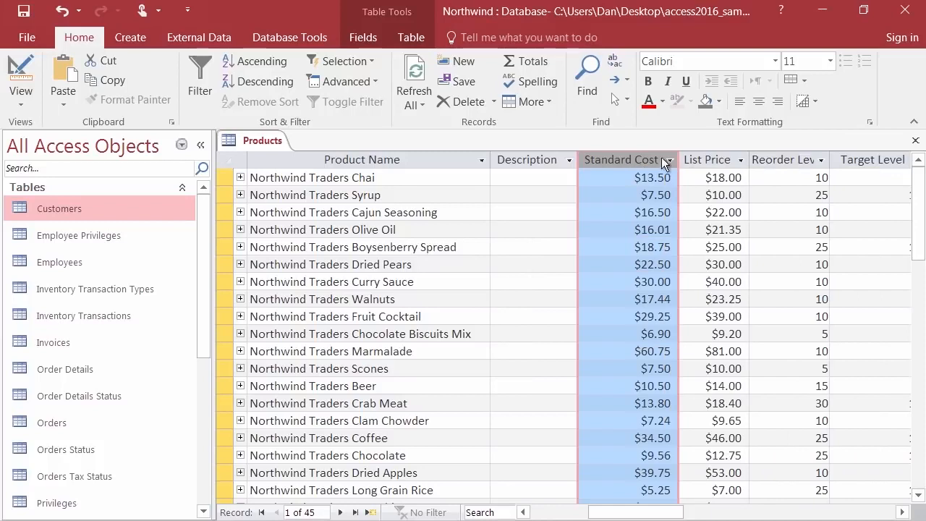
Filter the Products table to records with a Standard Cost between 10 and 20
left_click(670, 160)
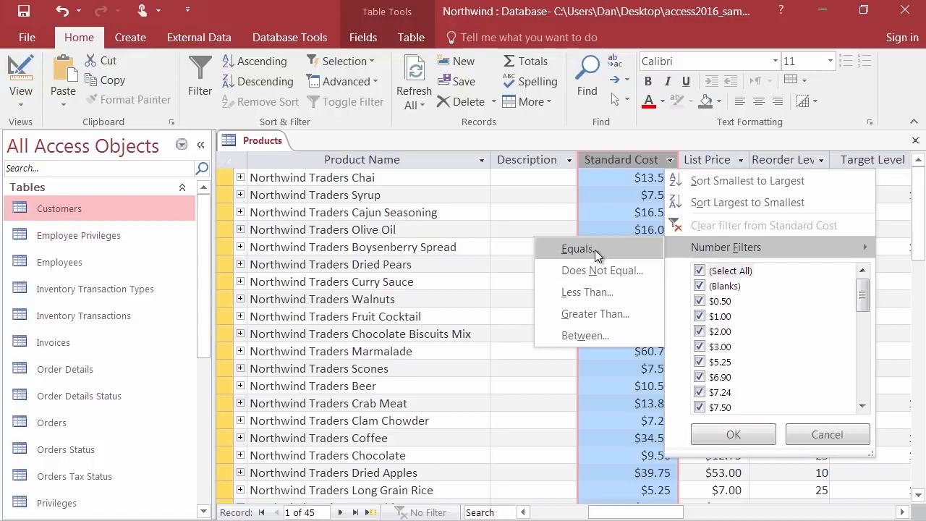
left_click(599, 341)
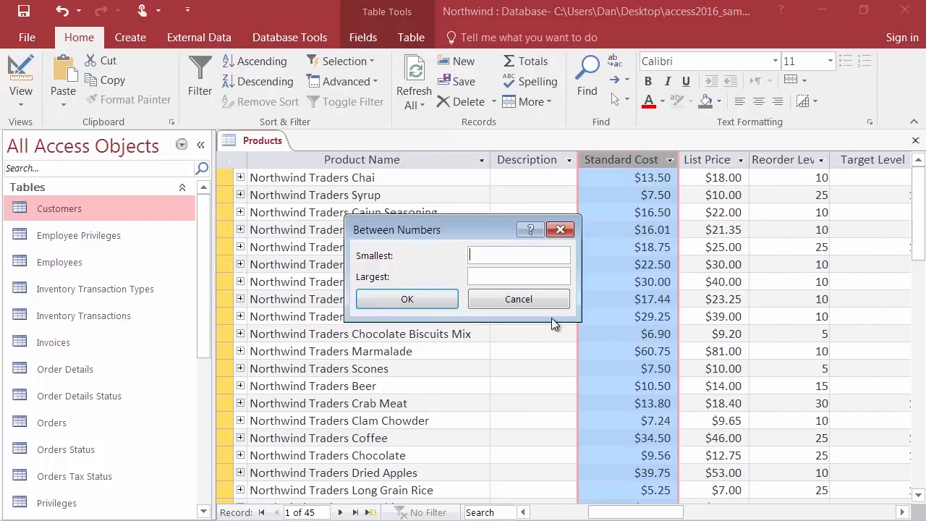
type("10")
left_click(508, 281)
type("20")
left_click(440, 302)
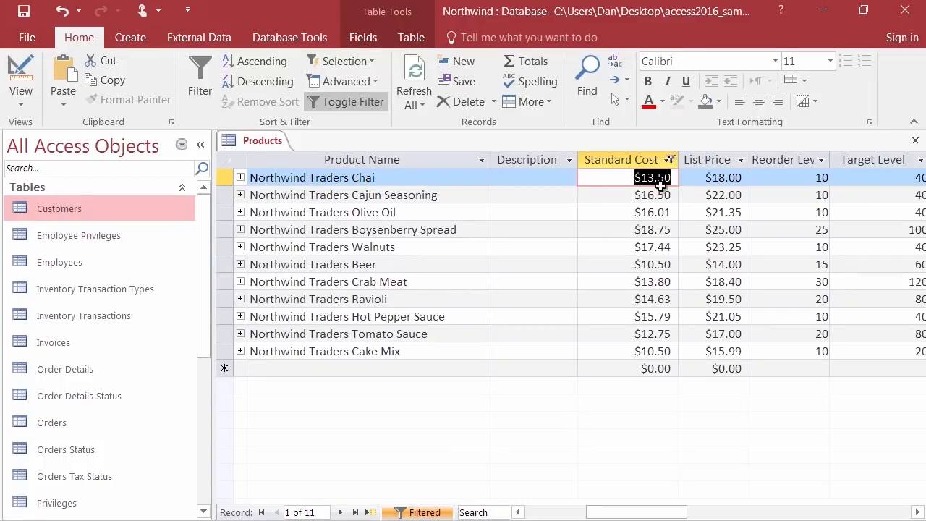
Review the filtered products and check the limits of the Standard Cost between-filter without changing them
left_click_drag(676, 514, 544, 515)
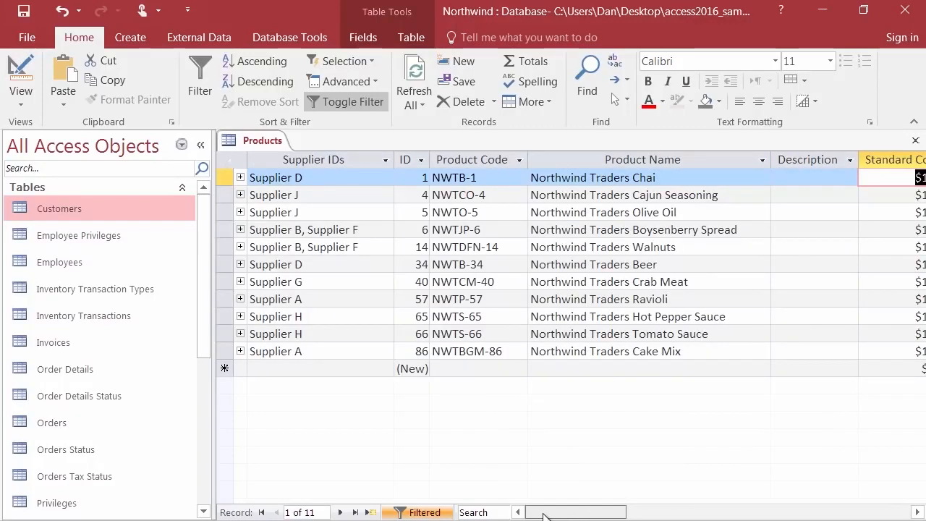
left_click_drag(615, 515, 663, 516)
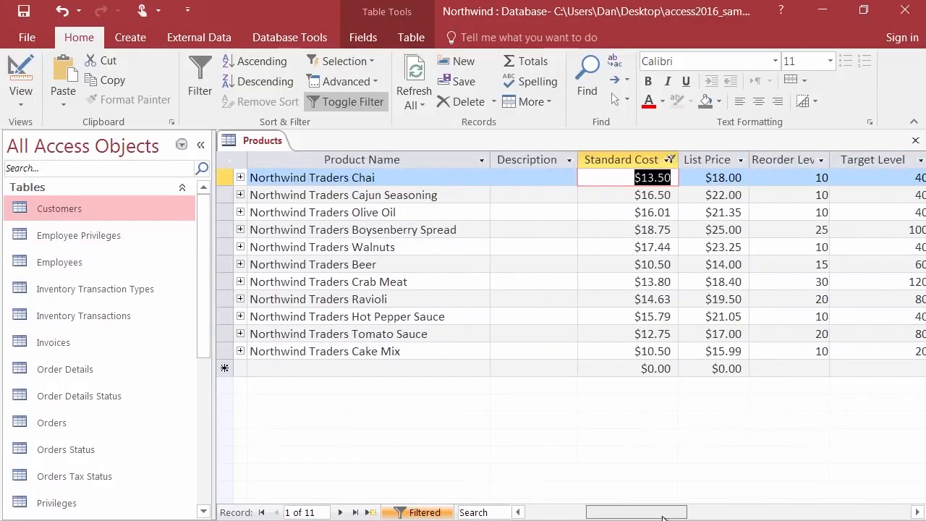
left_click(669, 154)
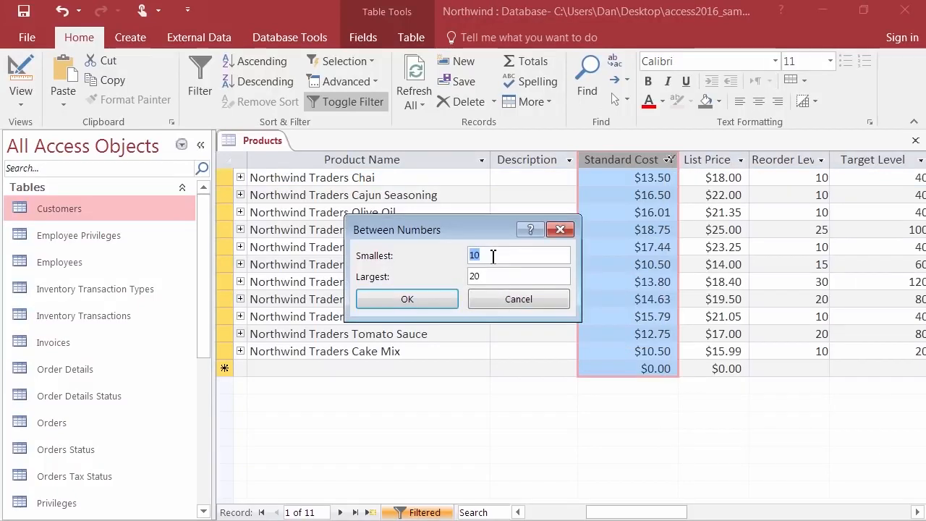
left_click(494, 301)
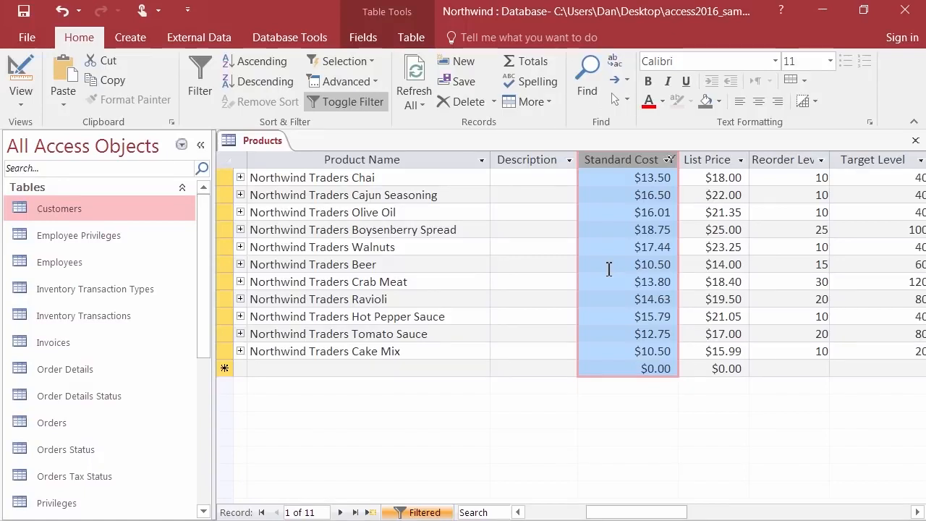
Filter the Category column further to show only Beverages and Sauces
scroll(609, 268, "left", 2)
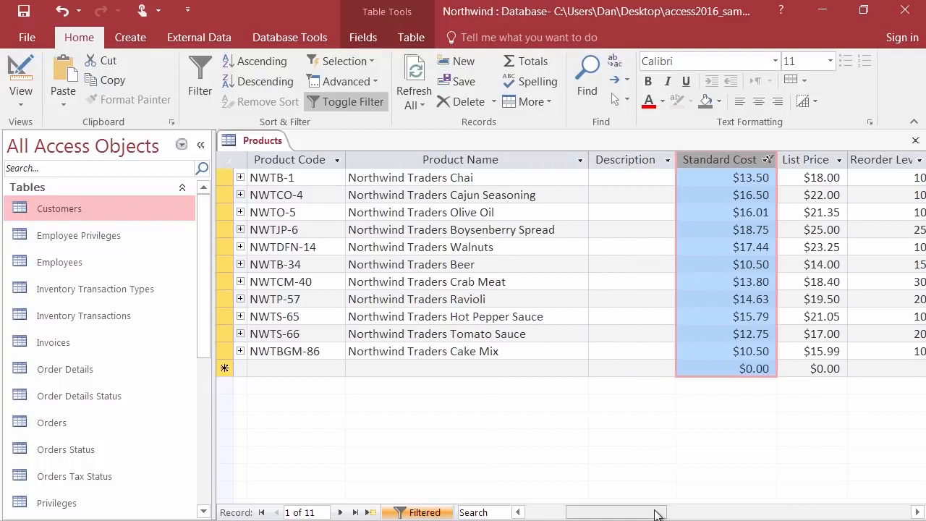
left_click_drag(656, 514, 803, 509)
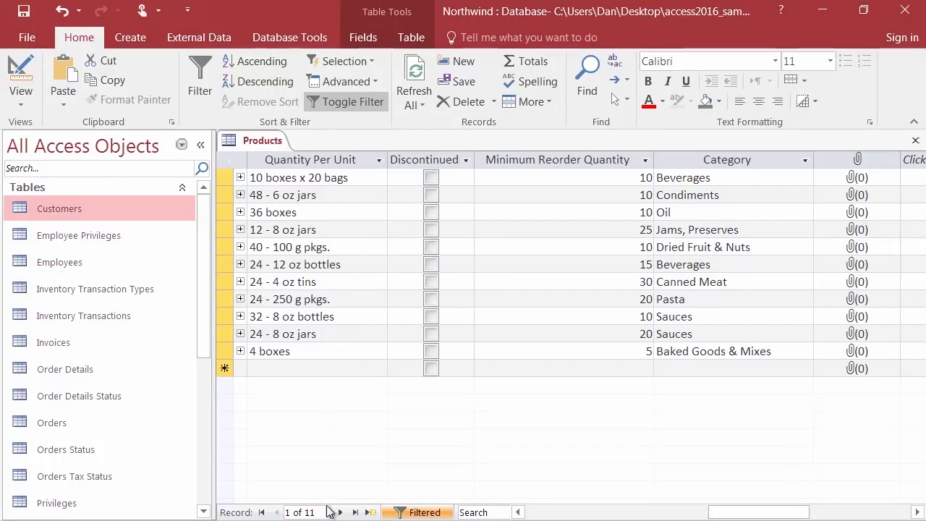
left_click(805, 160)
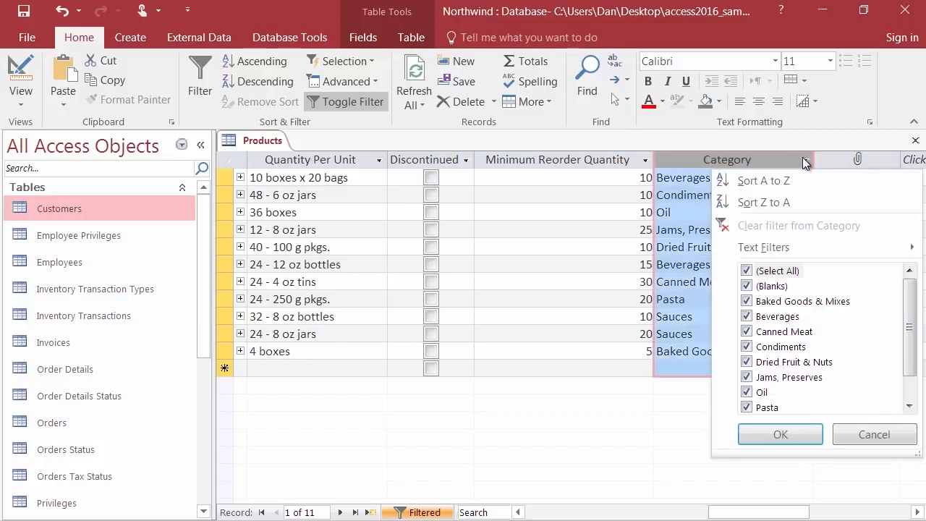
left_click(750, 272)
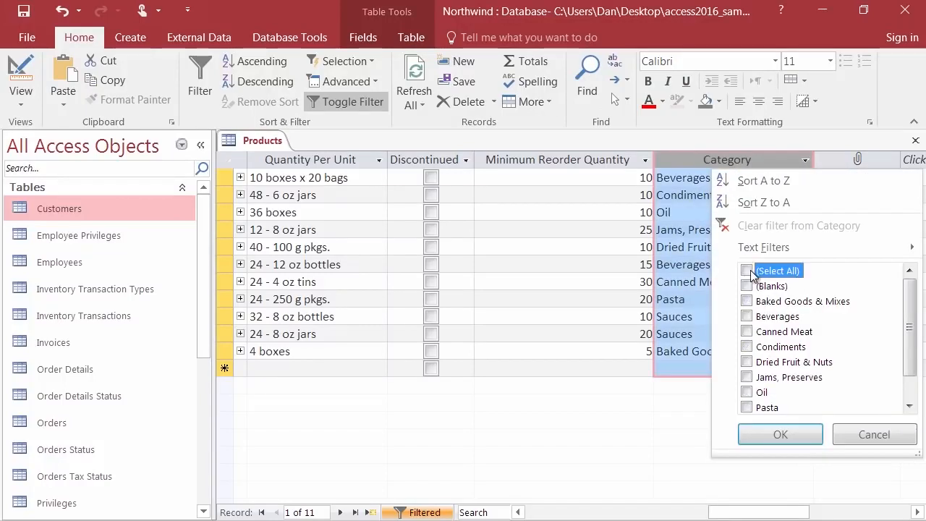
left_click(749, 318)
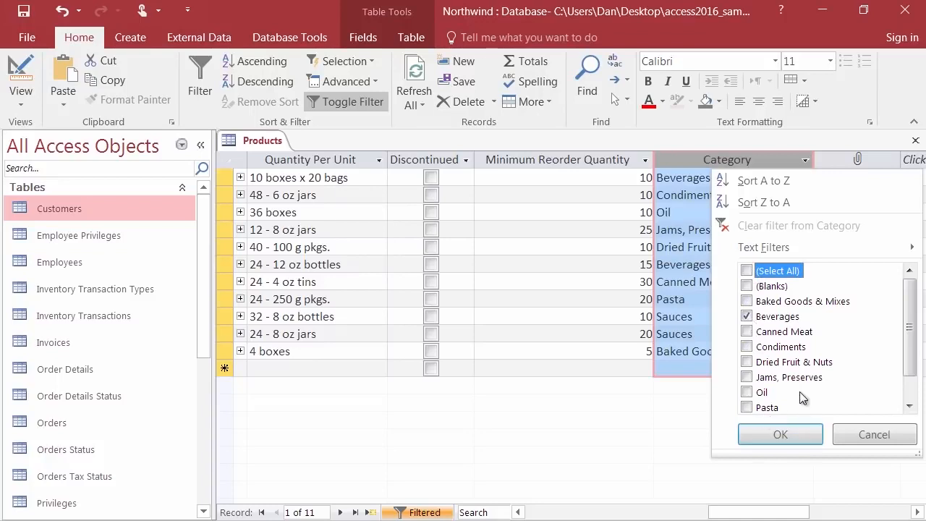
scroll(906, 307, "down", 1)
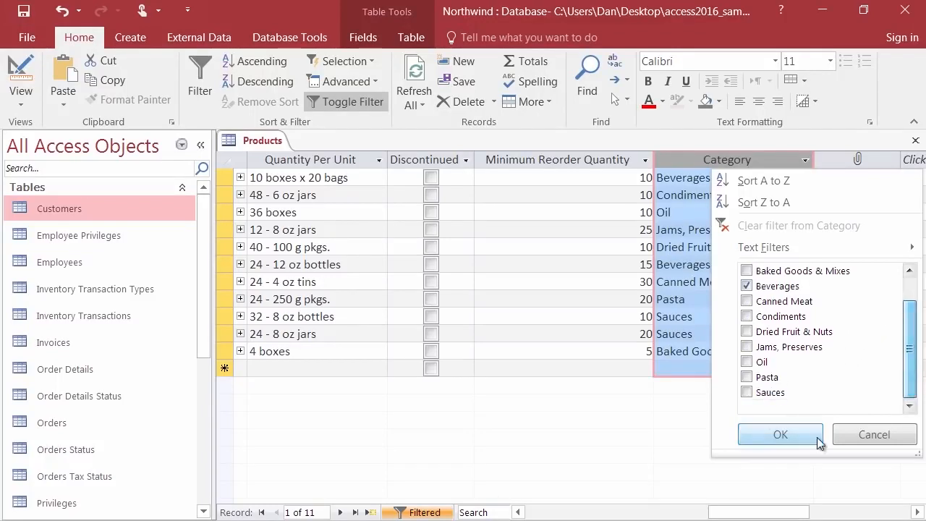
left_click(752, 395)
left_click(790, 435)
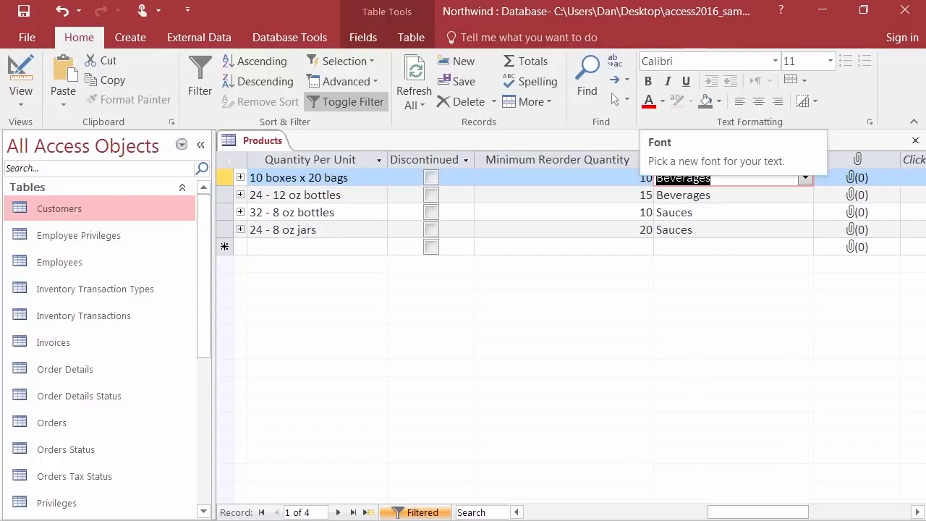
Clear the filter from the Standard Cost column, keeping the Category filter
left_click_drag(749, 514, 626, 514)
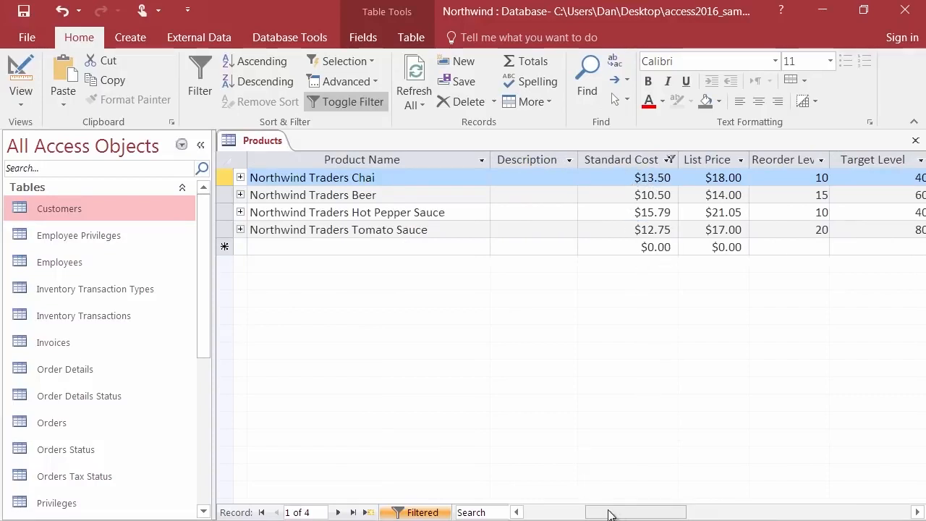
left_click_drag(620, 515, 719, 513)
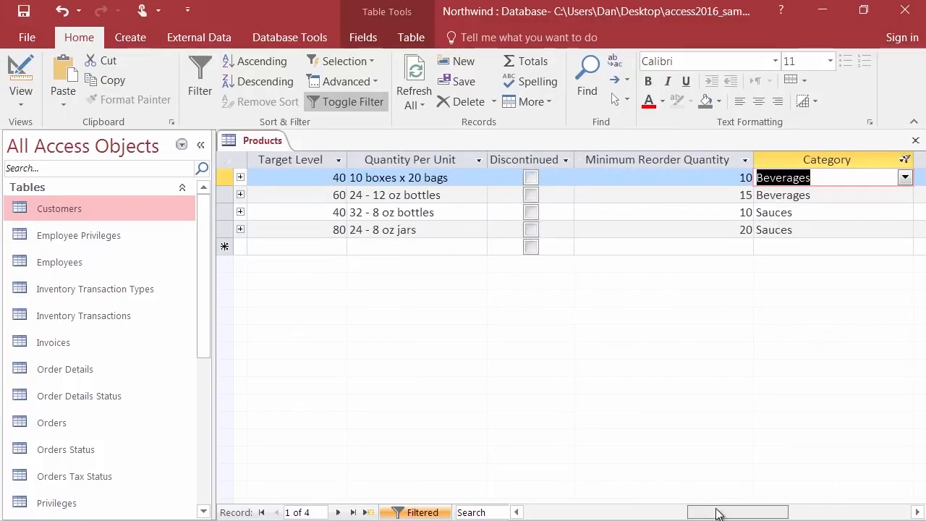
left_click_drag(719, 514, 630, 506)
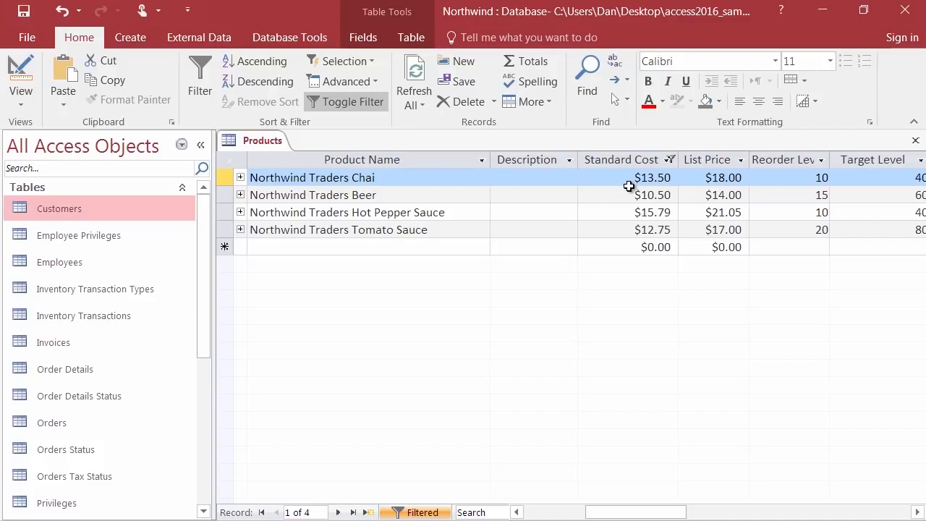
left_click(669, 157)
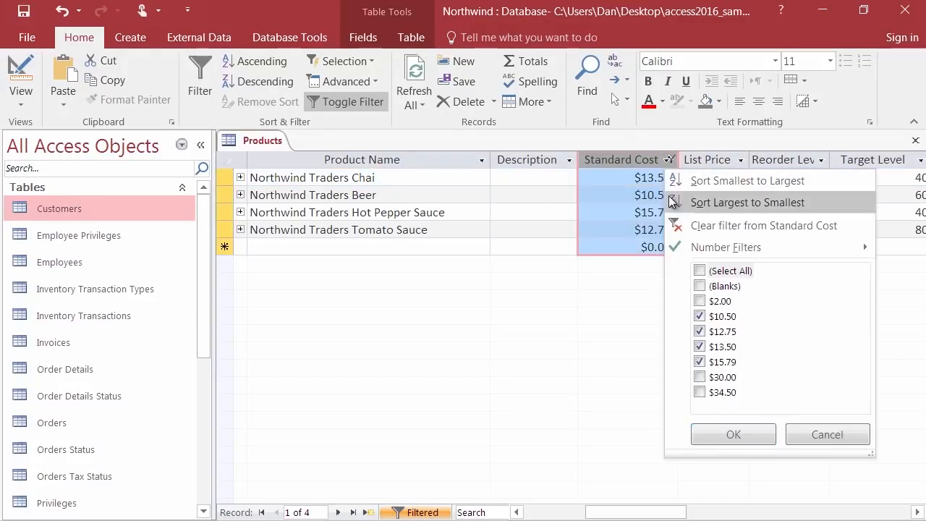
left_click(775, 227)
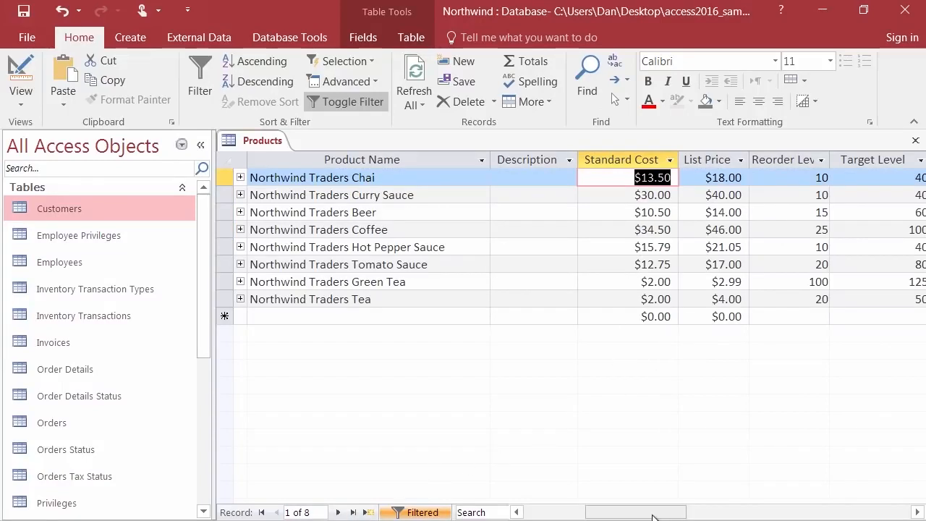
Close the Products table without saving the changes to its design
left_click_drag(651, 514, 761, 515)
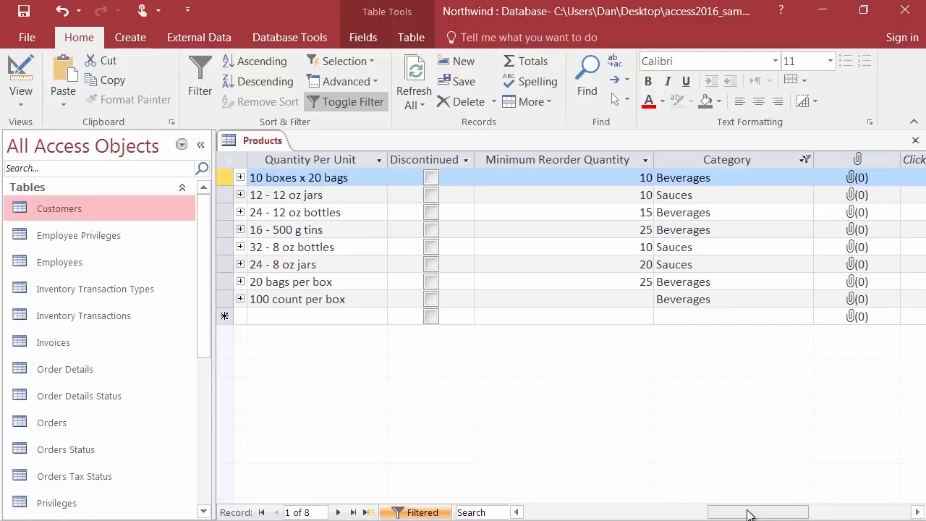
left_click_drag(748, 514, 648, 514)
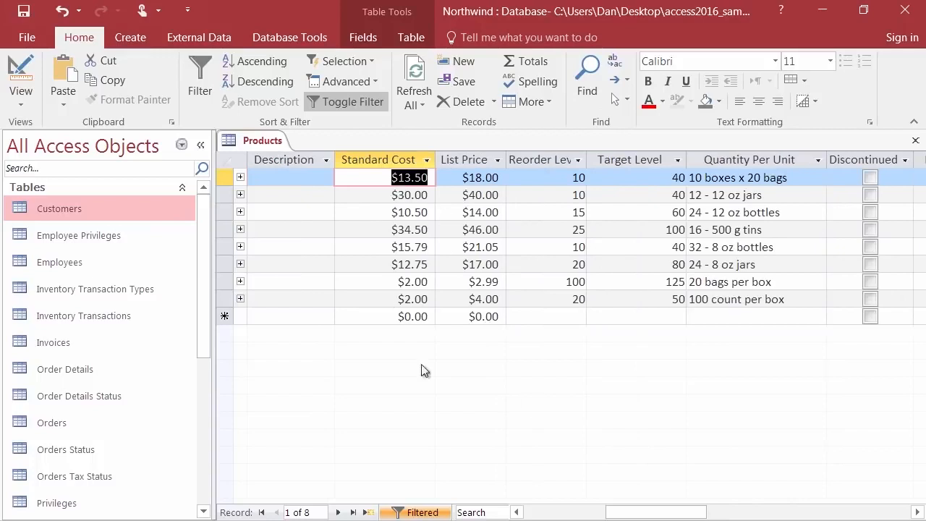
left_click_drag(657, 513, 749, 514)
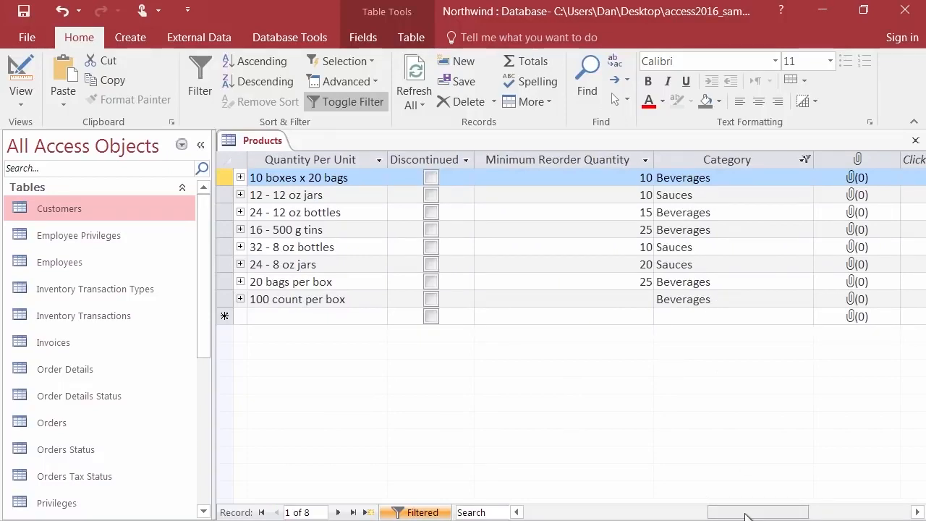
left_click_drag(750, 514, 649, 514)
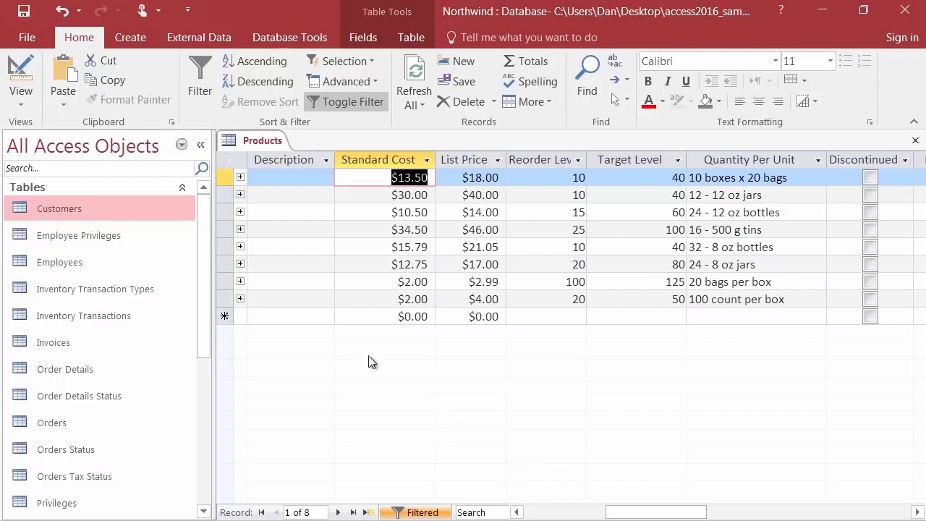
right_click(262, 143)
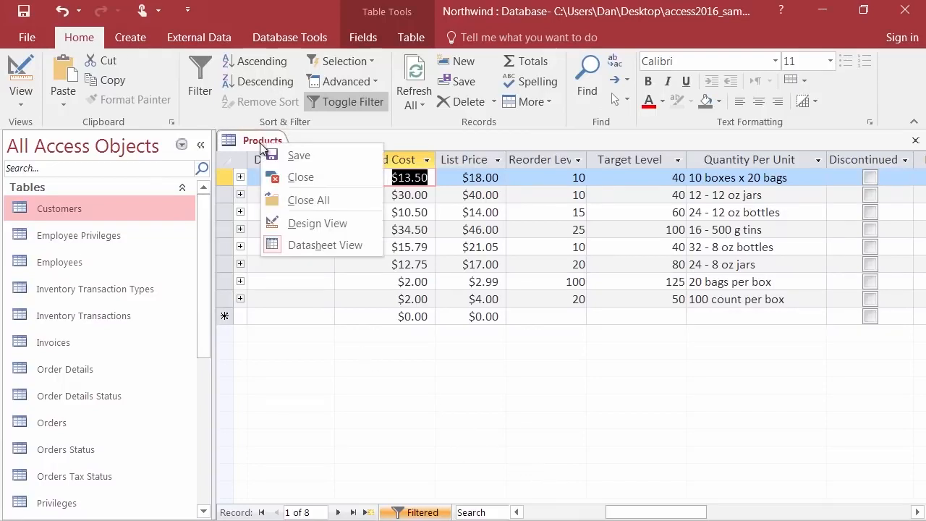
left_click(298, 177)
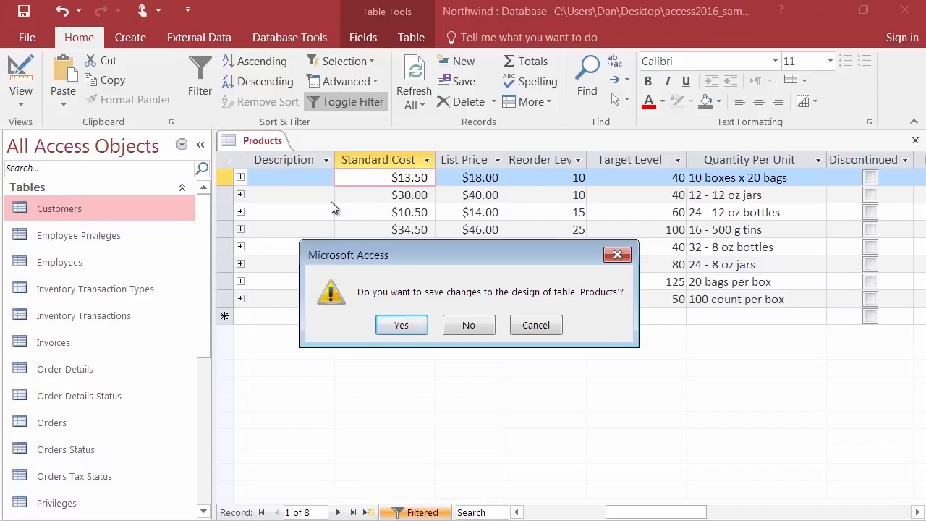
left_click(469, 324)
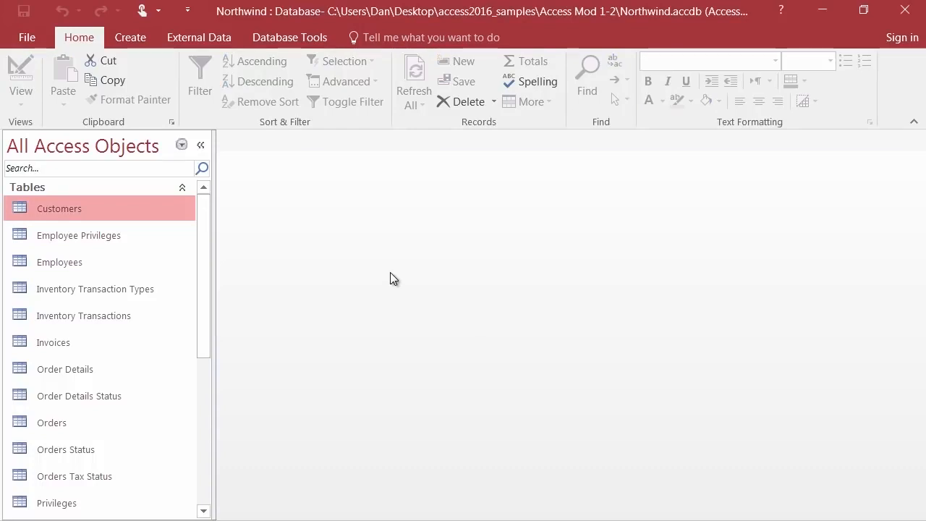
Open the Customers table in datasheet view
left_click_drag(204, 314, 211, 374)
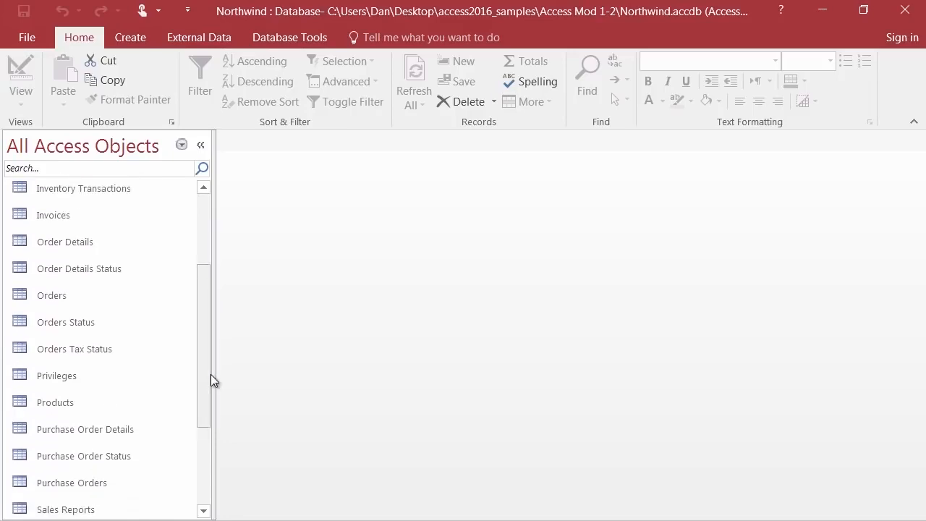
left_click_drag(205, 341, 196, 260)
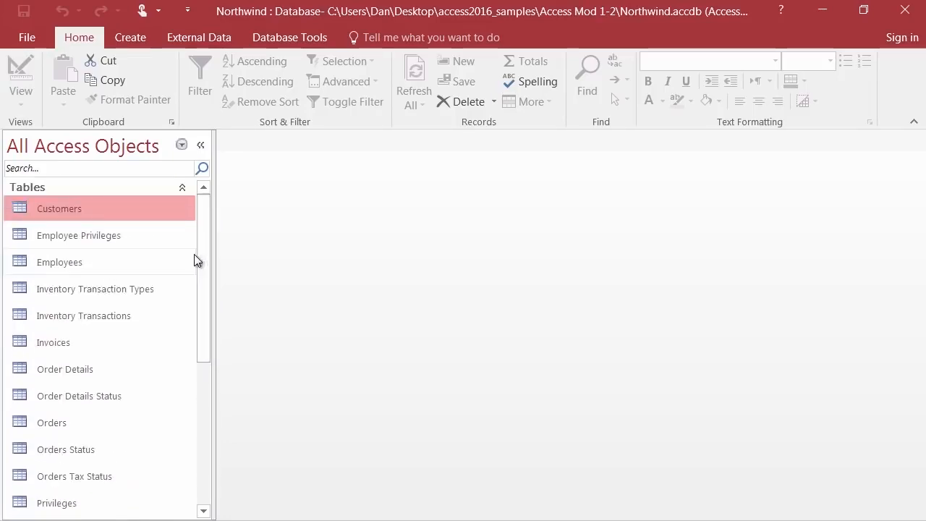
double_click(60, 208)
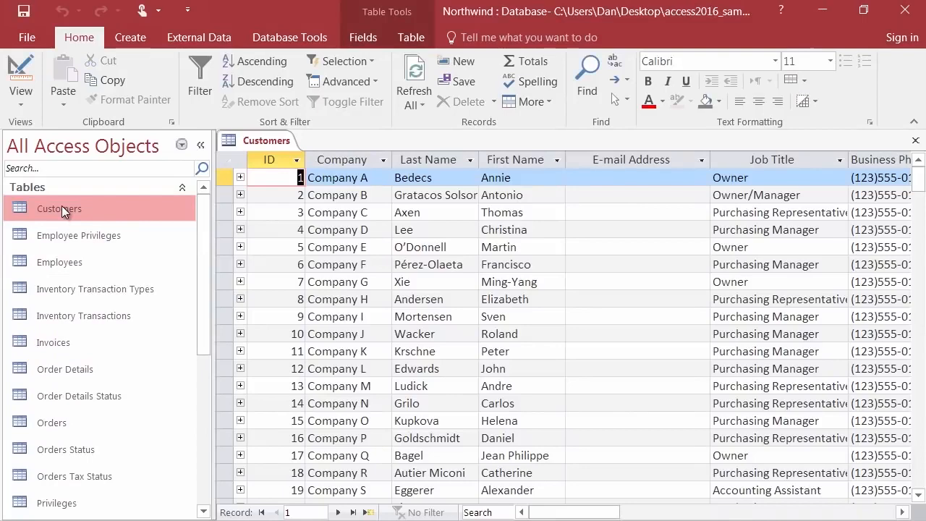
Filter the State/Province column of the Customers table to show only CA, MA and WA
left_click_drag(585, 515, 687, 510)
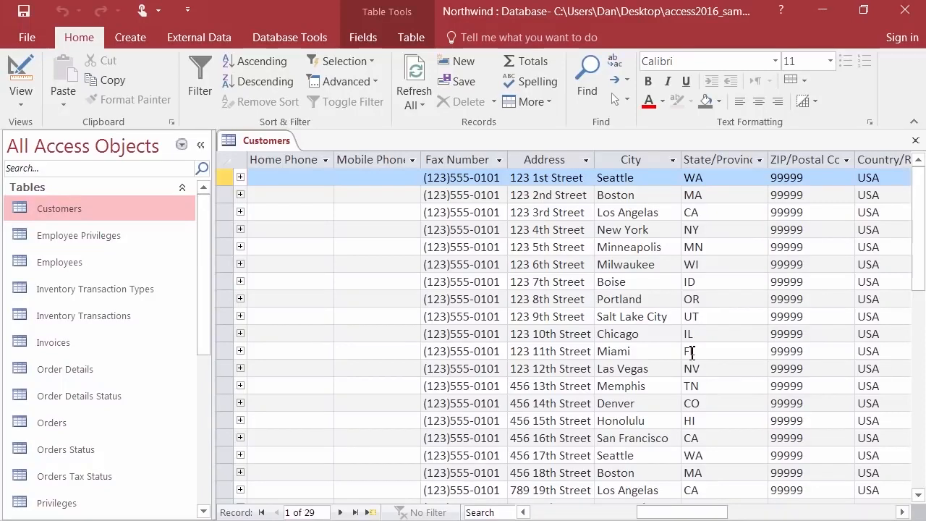
left_click(759, 160)
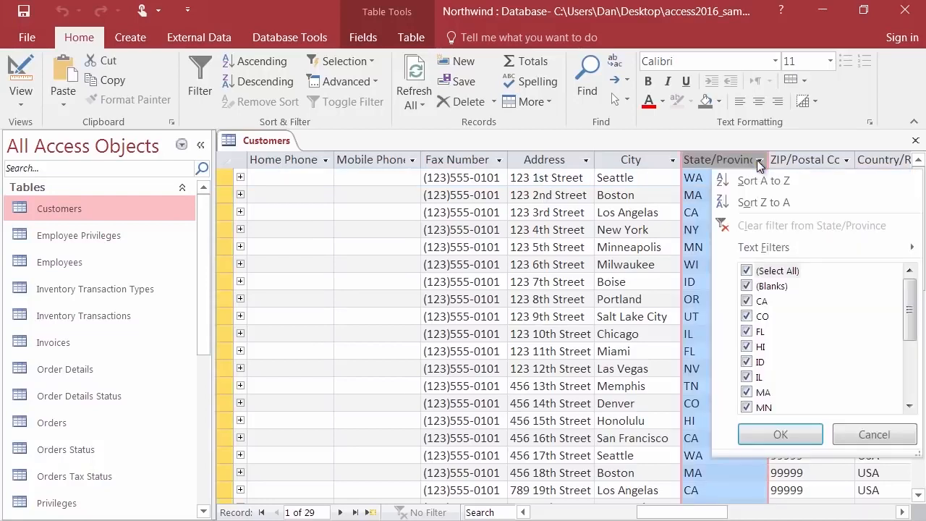
left_click(746, 271)
left_click(748, 302)
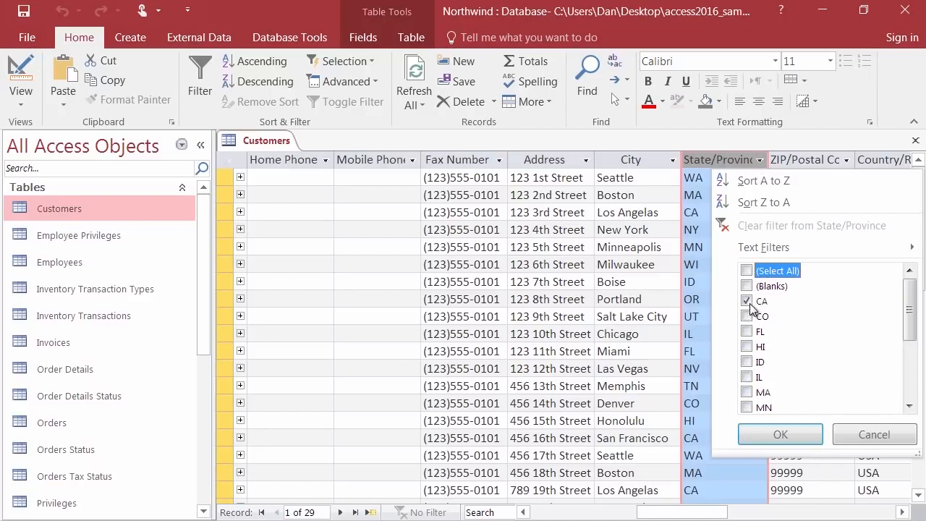
left_click(746, 392)
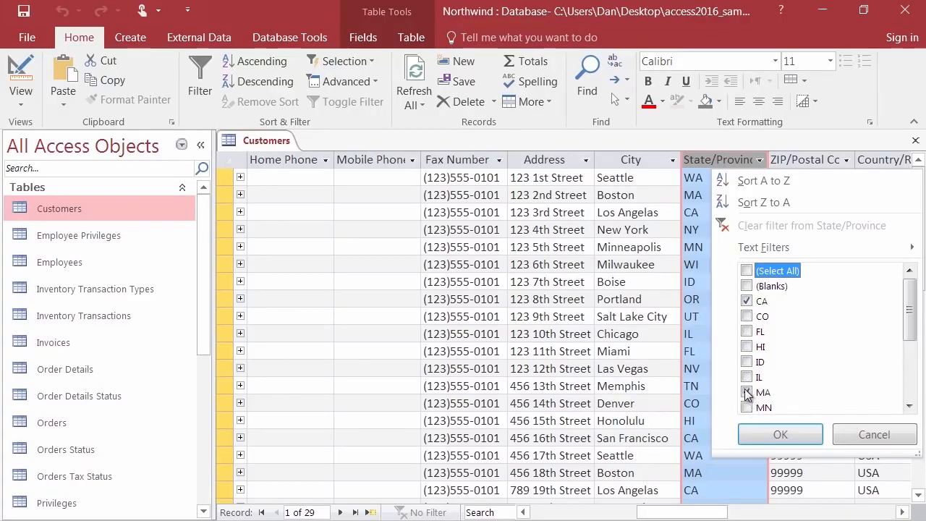
left_click(910, 406)
left_click(910, 406)
left_click(911, 405)
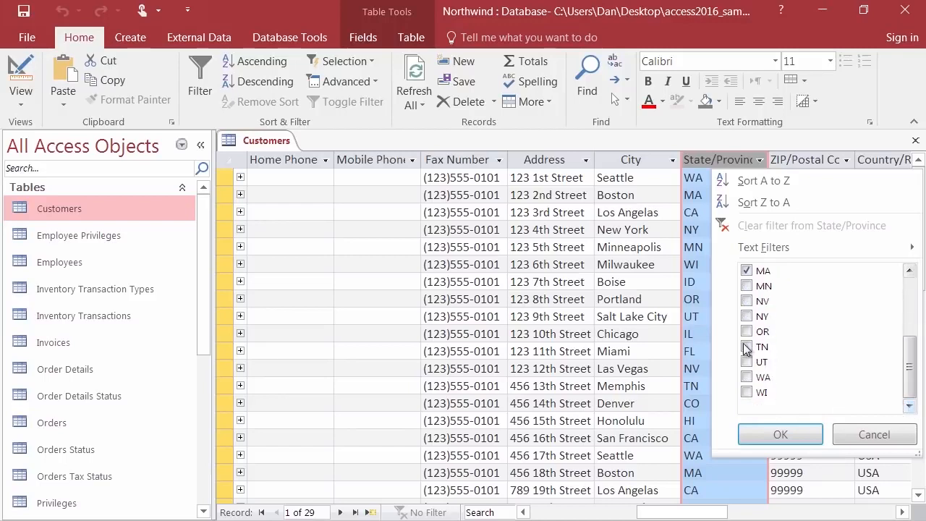
left_click(754, 382)
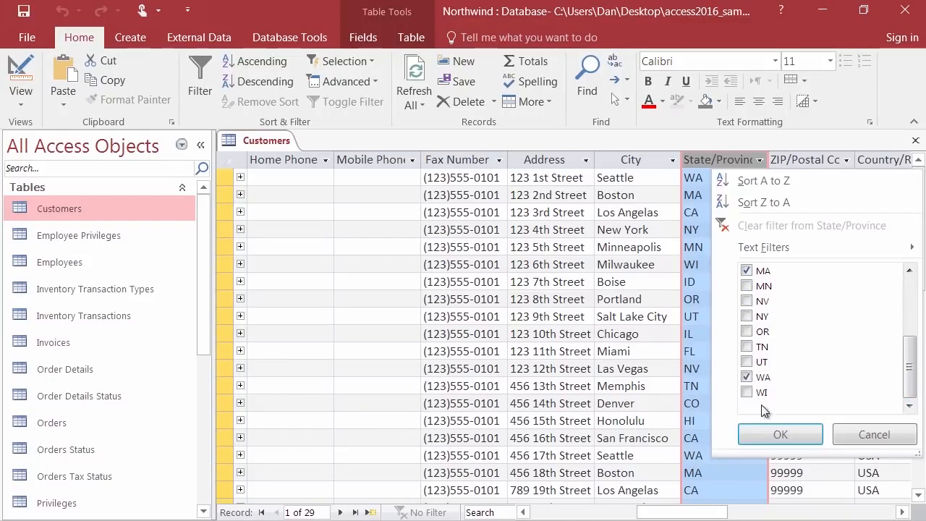
left_click(792, 433)
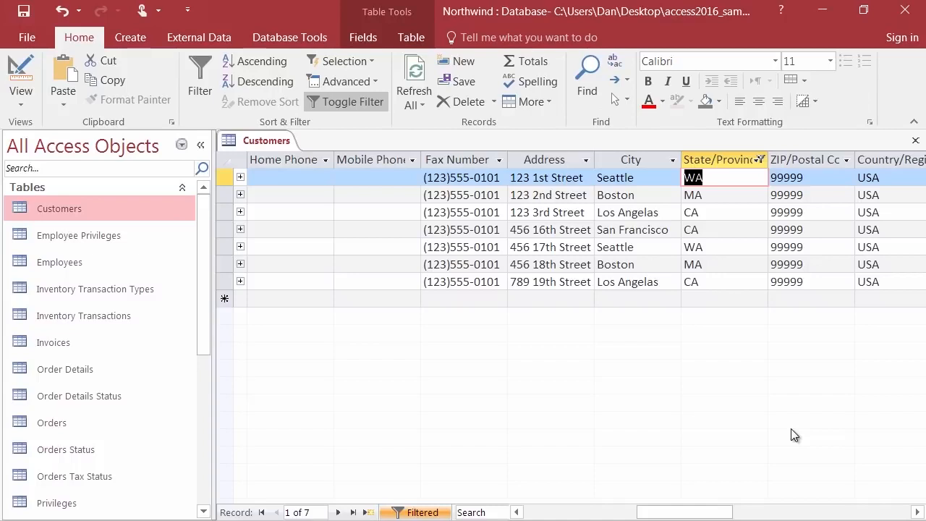
Clear the filter from the State/Province column of the Customers table
left_click(760, 159)
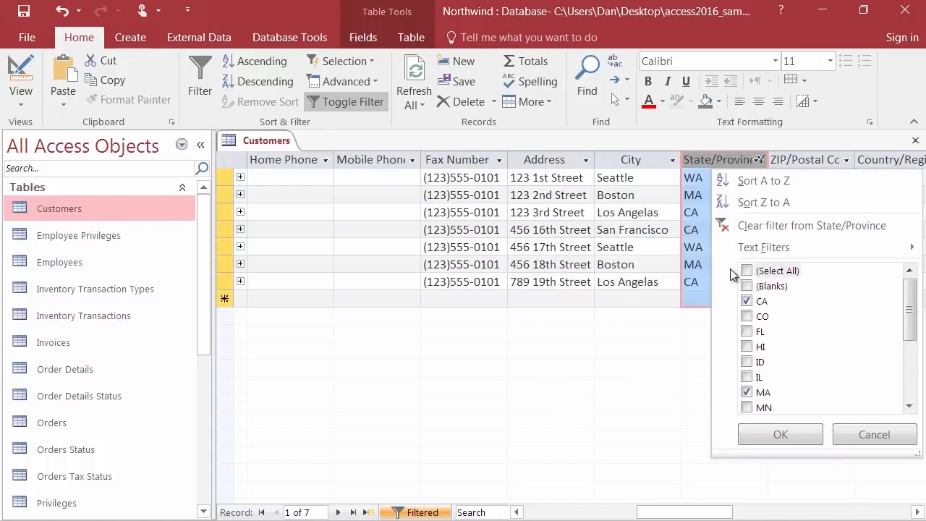
left_click(758, 230)
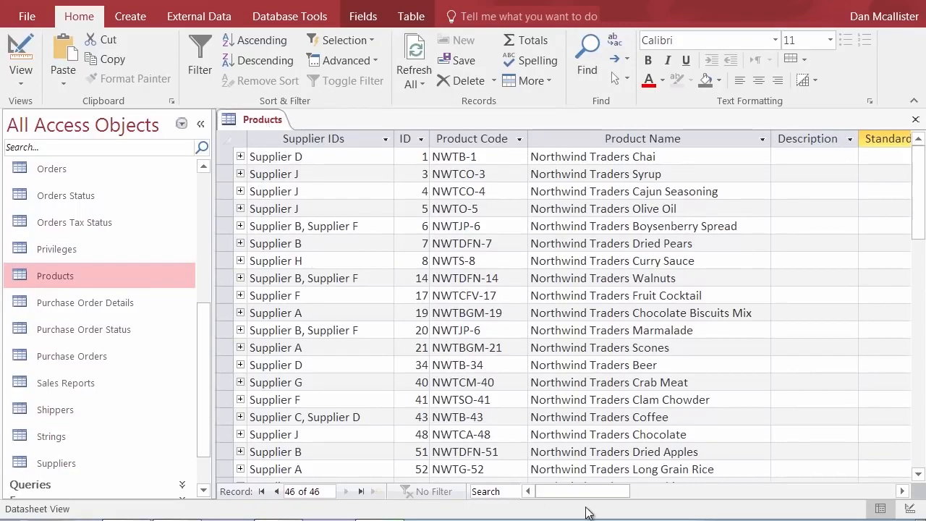
Add a Totals row beneath the new-record row of the Products table
left_click_drag(584, 492, 651, 494)
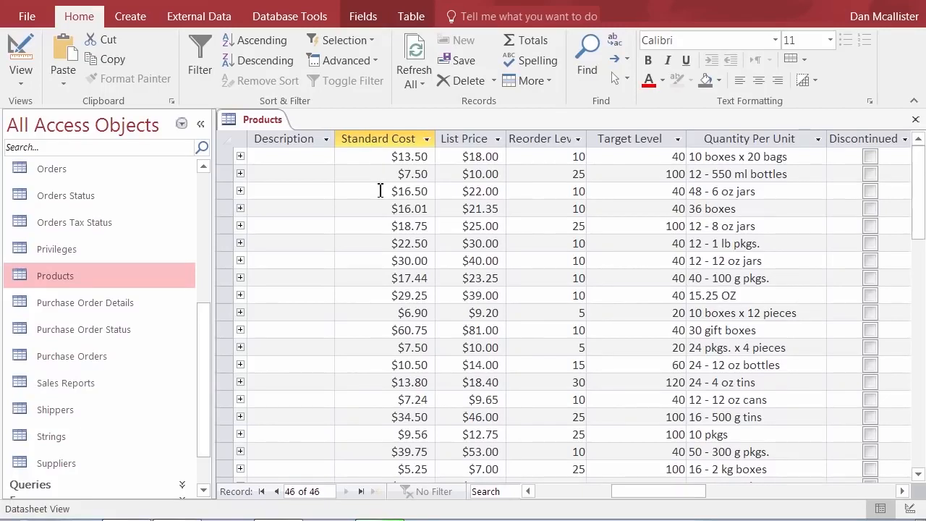
key("Down")
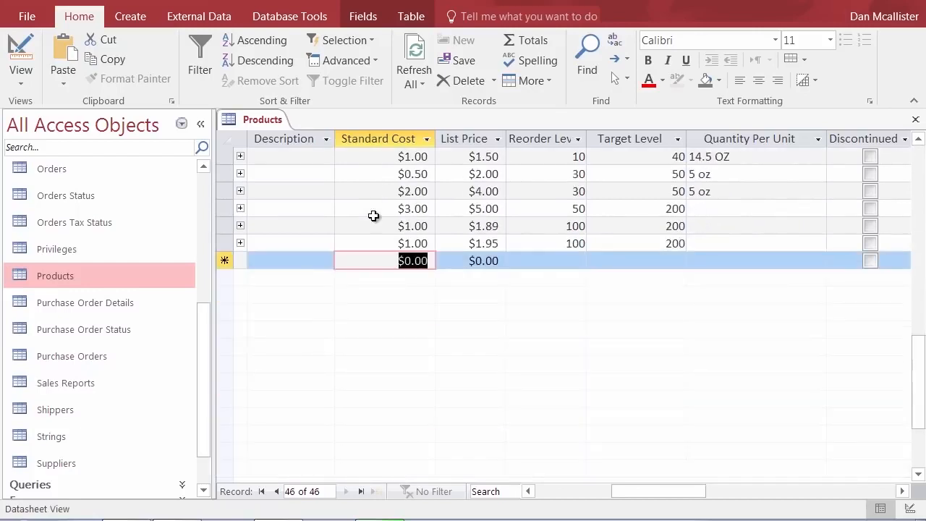
left_click_drag(681, 497, 578, 510)
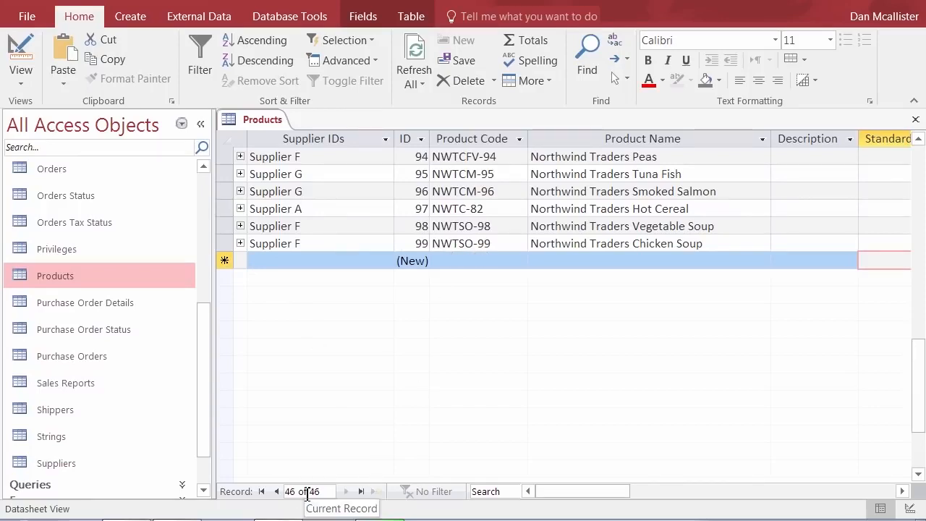
left_click(312, 246)
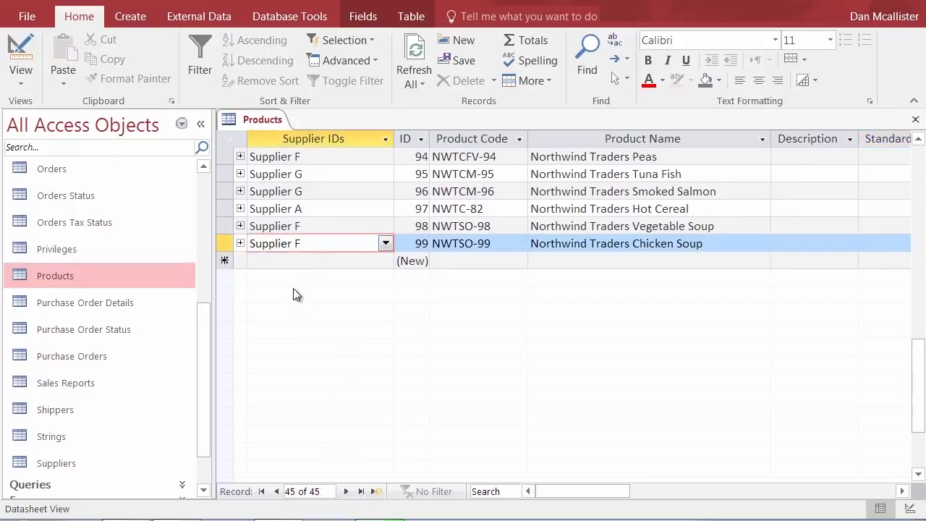
left_click(291, 263)
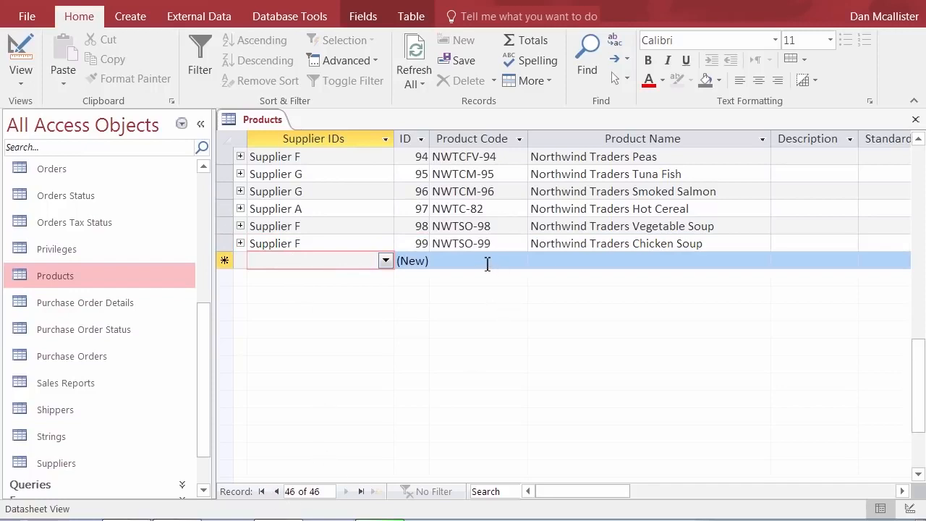
left_click(533, 42)
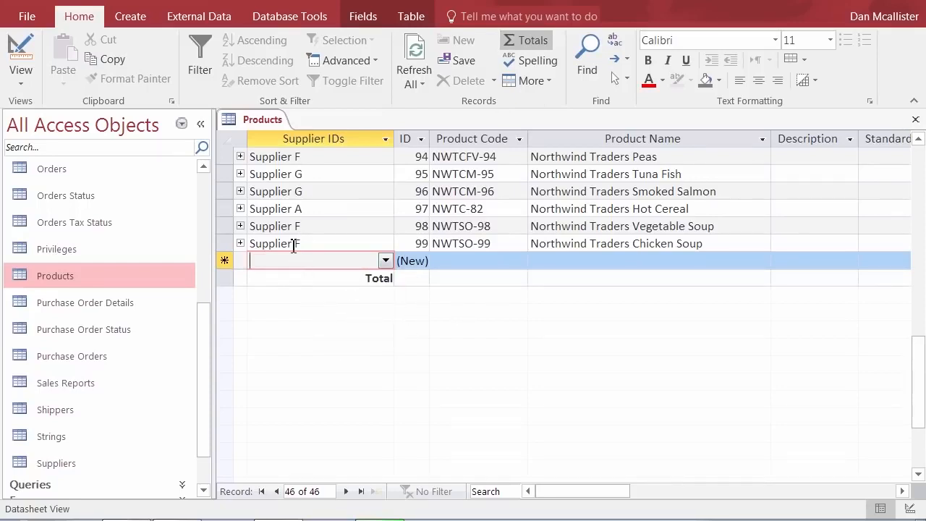
Set the Standard Cost column to calculate a Sum in the Totals row
scroll(420, 322, "down", 1)
scroll(411, 319, "up", 9)
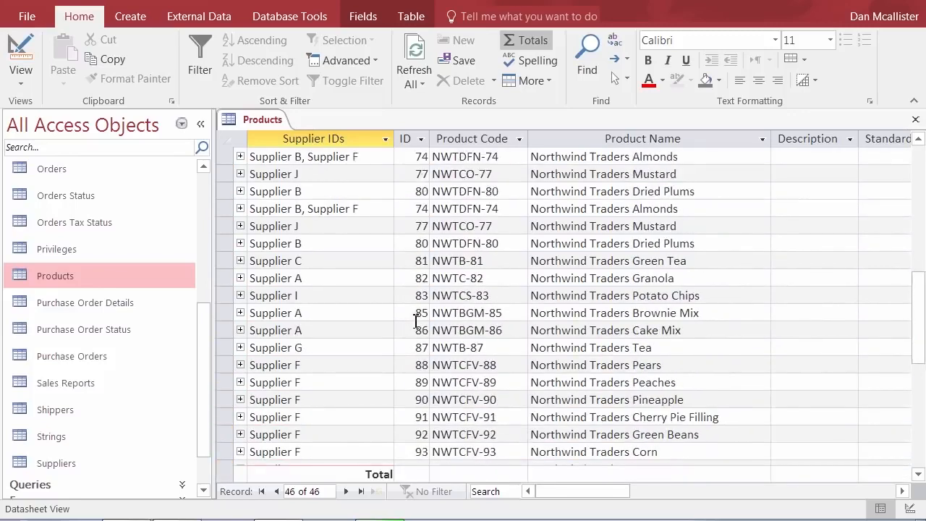
scroll(411, 319, "up", 1)
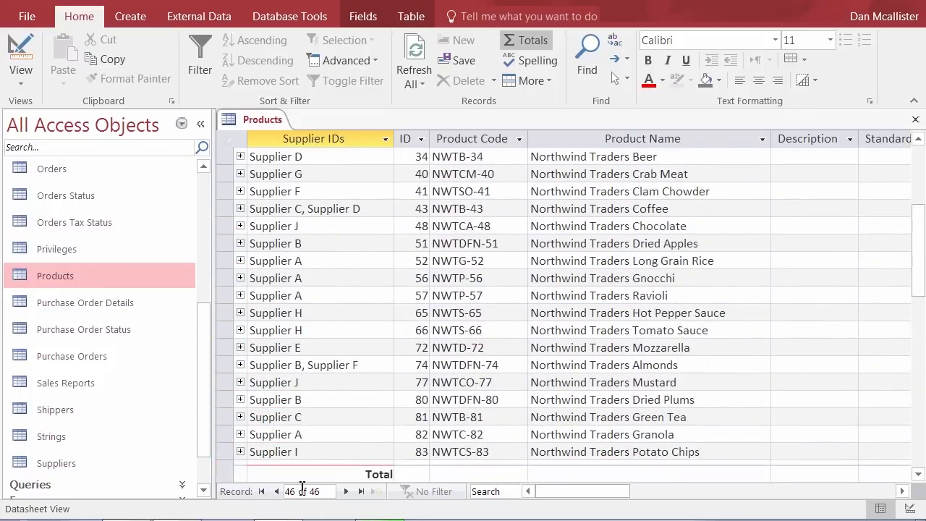
scroll(434, 385, "up", 4)
scroll(433, 383, "down", 4)
scroll(434, 384, "down", 2)
scroll(424, 290, "down", 5)
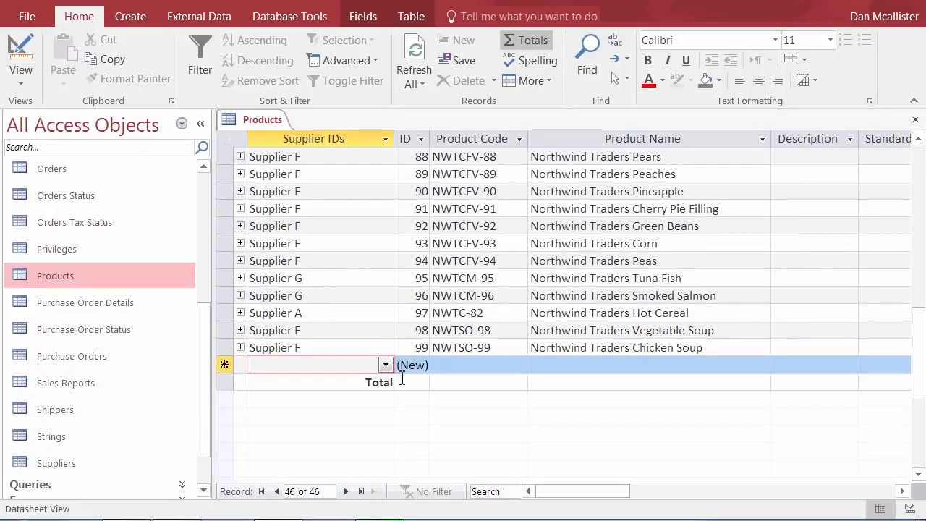
left_click_drag(577, 495, 666, 496)
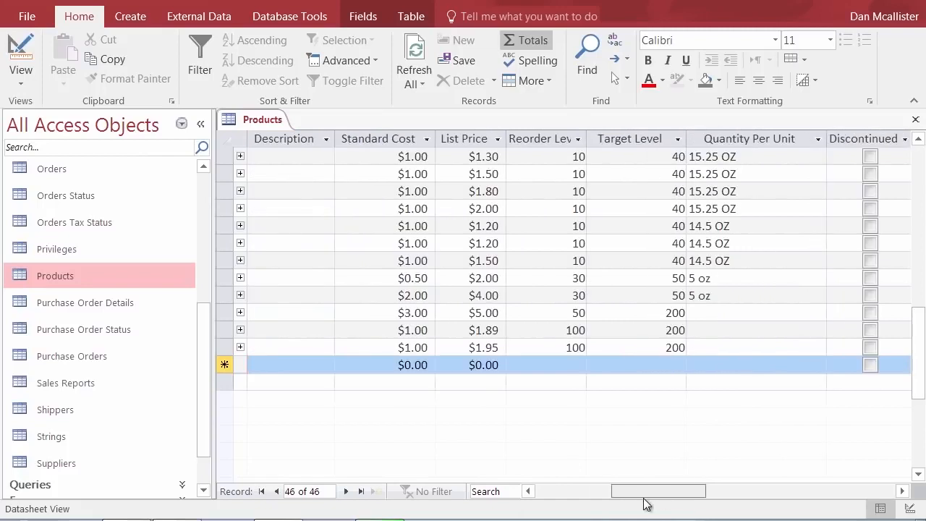
left_click(379, 383)
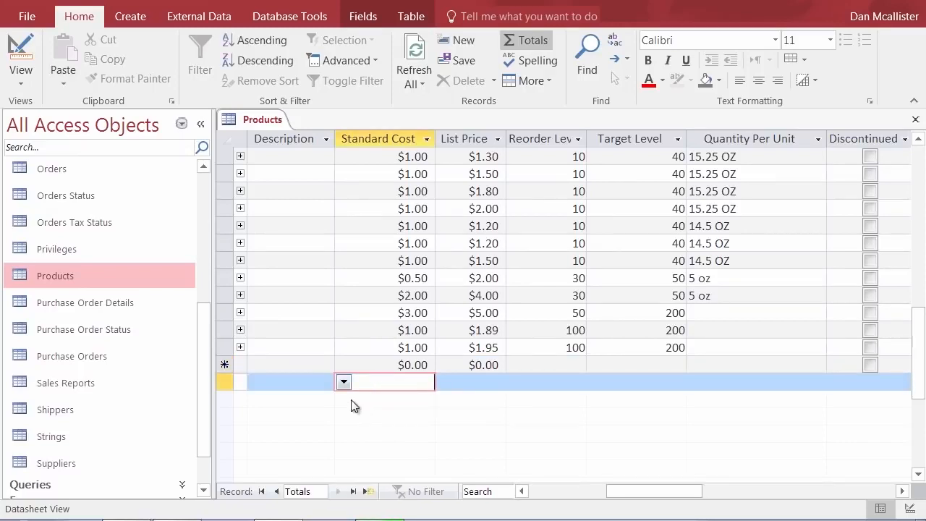
left_click(343, 382)
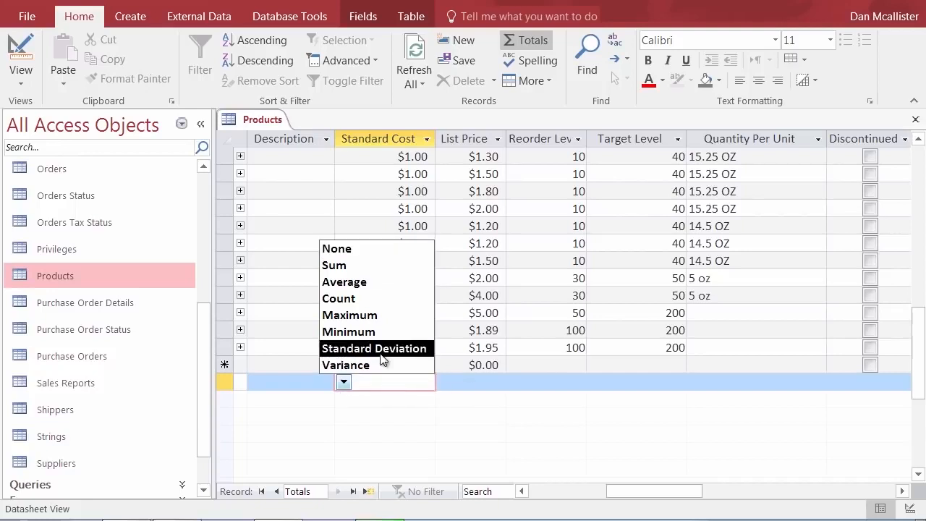
left_click(354, 265)
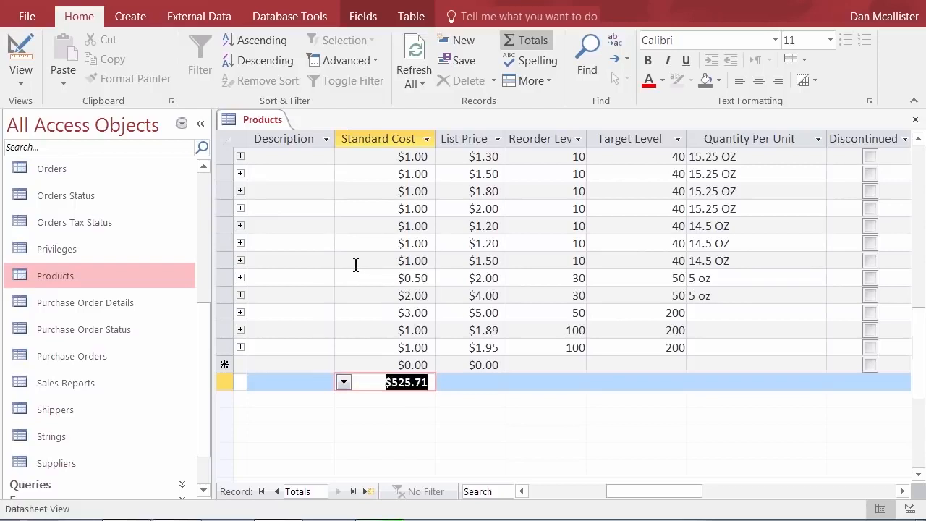
left_click(376, 352)
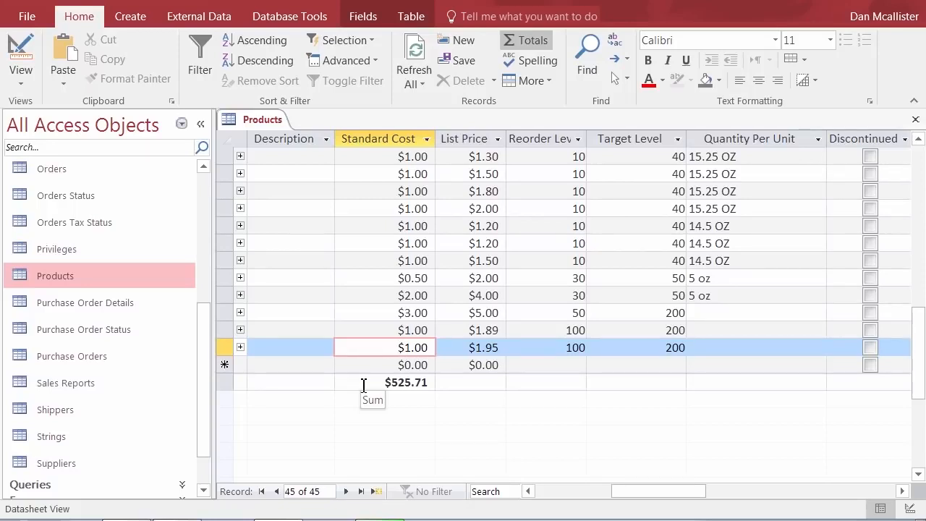
Set the List Price column to calculate an Average in the Totals row
left_click(455, 384)
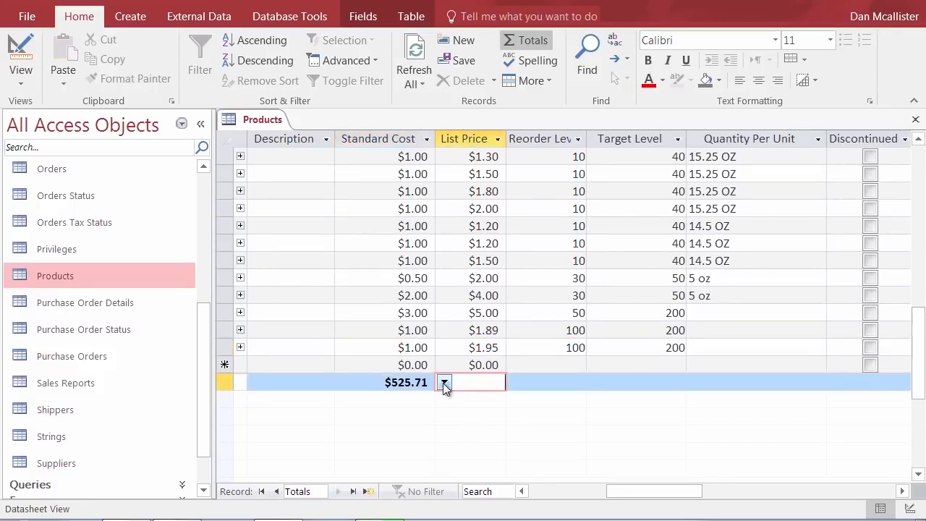
left_click(443, 383)
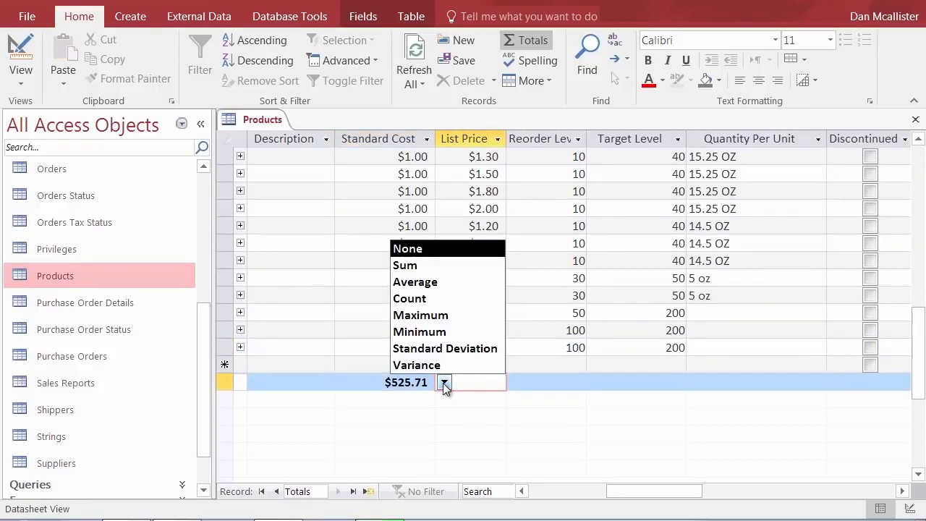
left_click(420, 288)
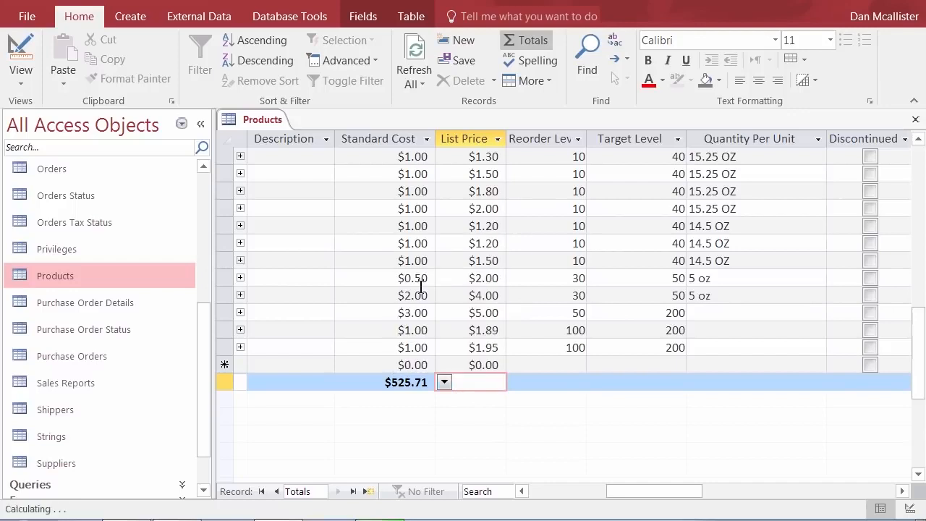
left_click(490, 322)
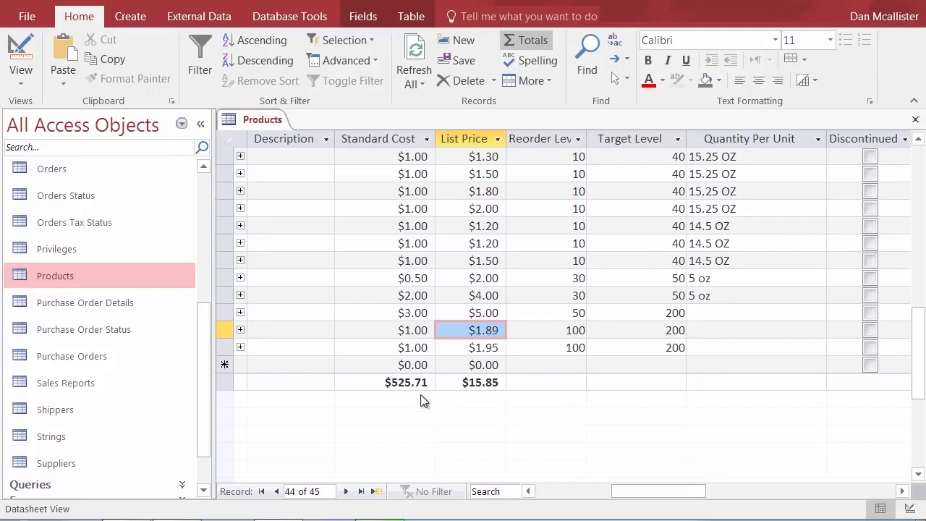
left_click(398, 385)
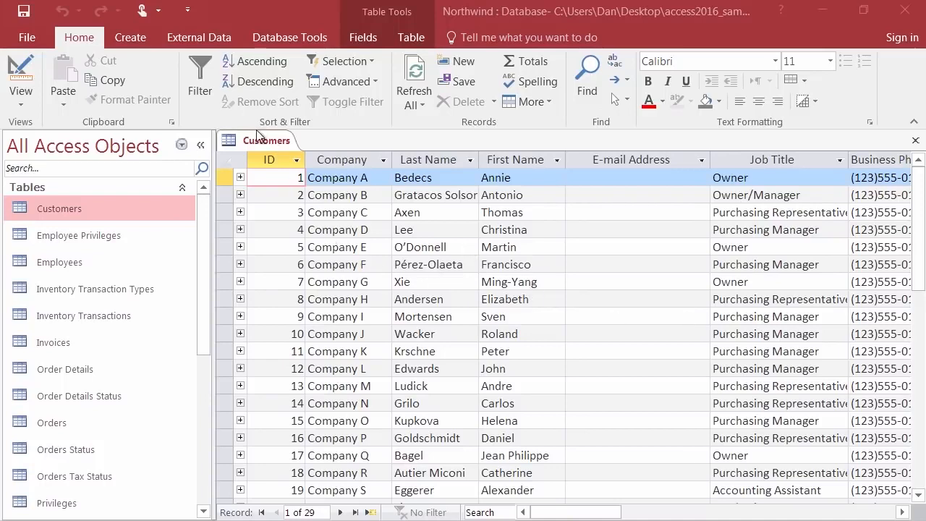
Close the Customers table
right_click(270, 149)
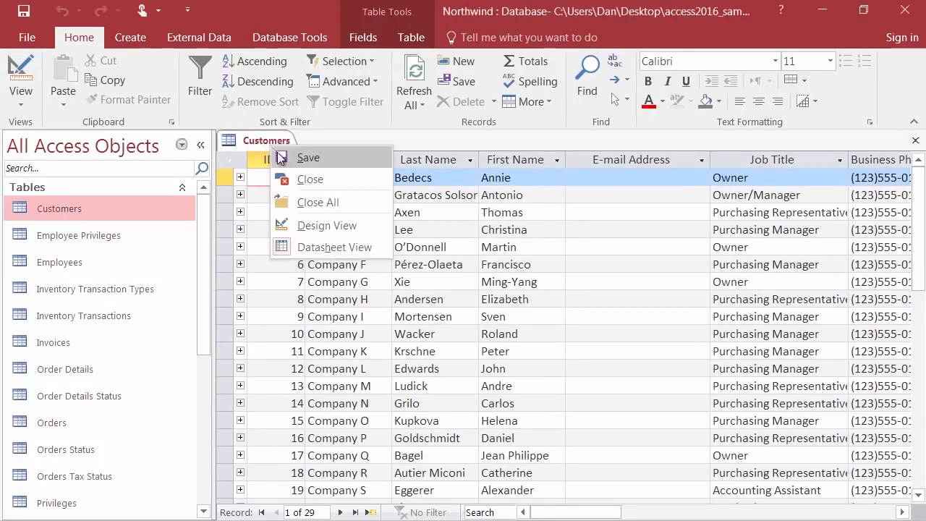
left_click(321, 179)
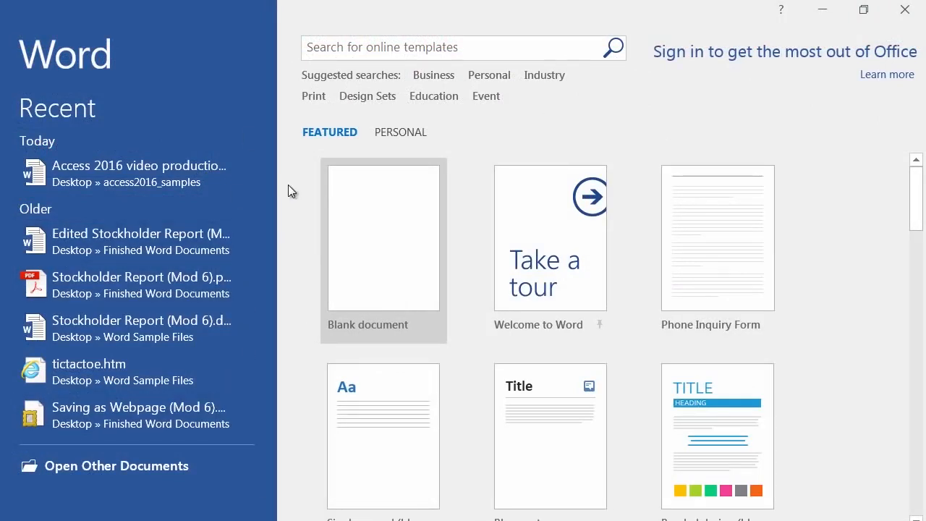
Create a blank Word document and list "Pet name" and "Type (Dog, cat, etc.)" on separate lines
left_click(372, 208)
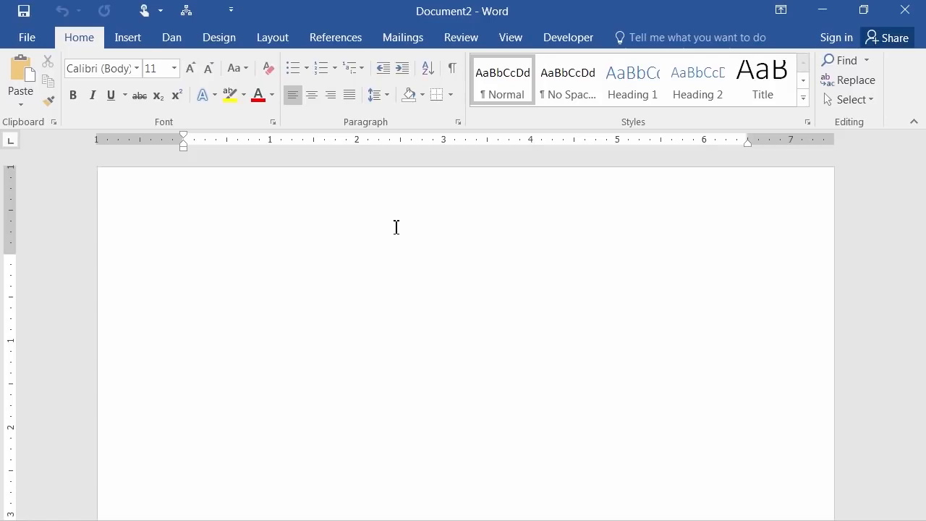
type("Pet ")
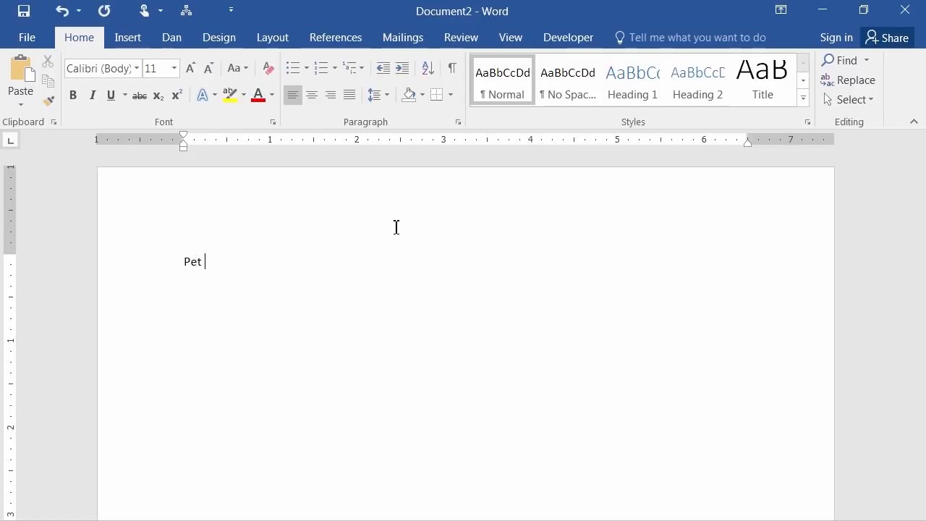
type("name")
key("Return")
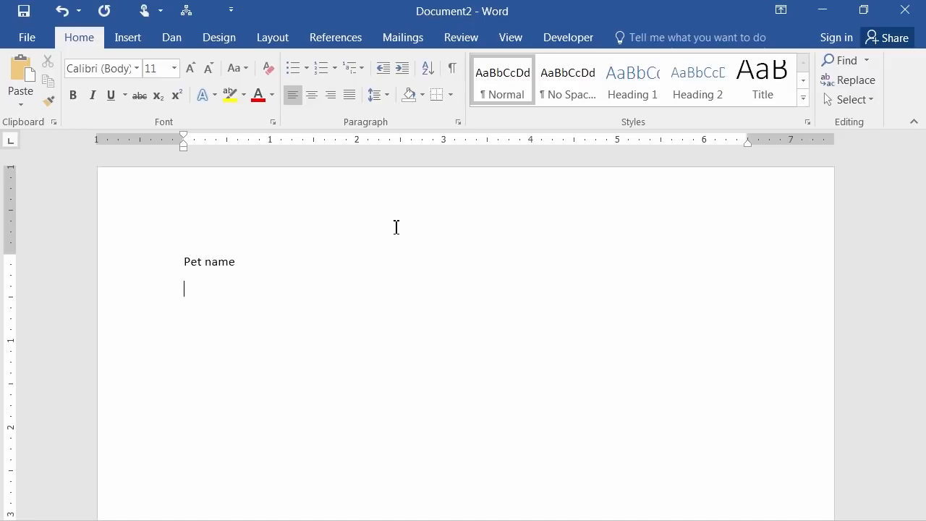
type("Type (Dog, cat")
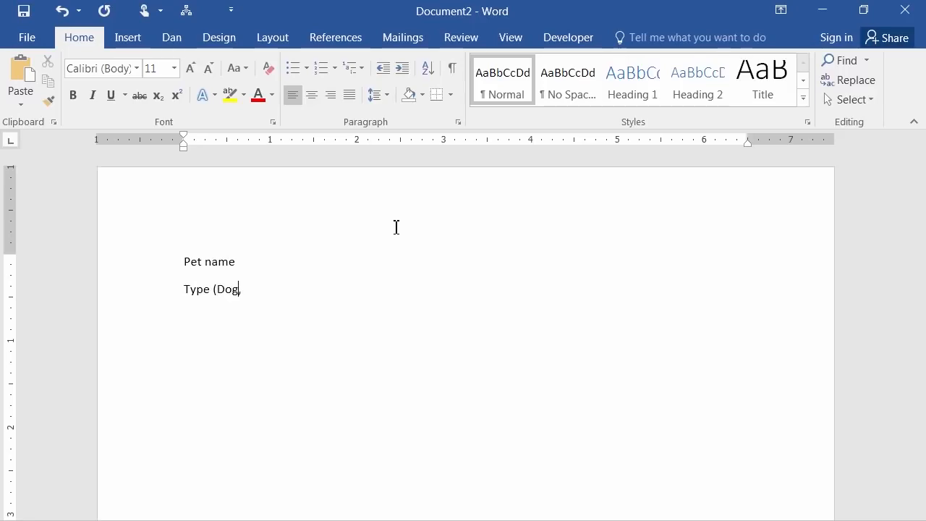
type(", etc.)")
key("Return")
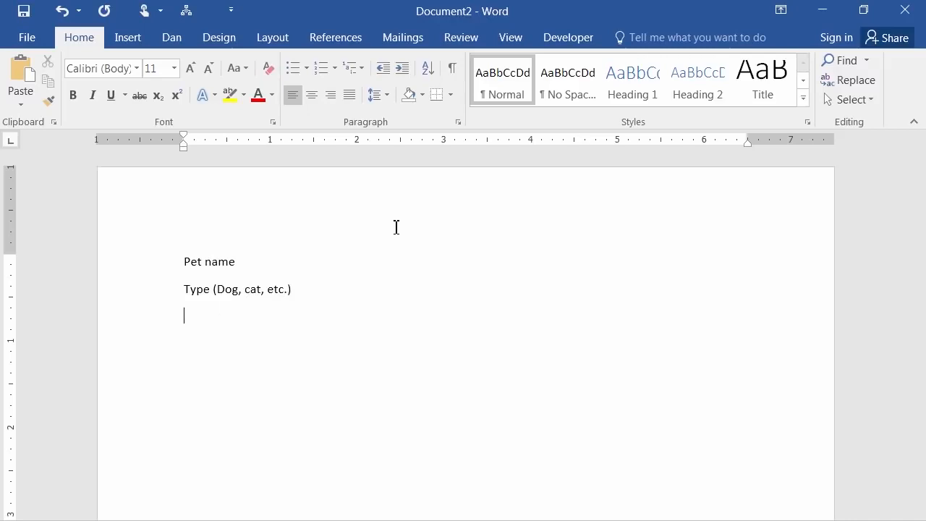
Add the lines "Breed (German Shephard, Angora)", "Owner Name" and "Date of visit" below the pet type
type("Breed ")
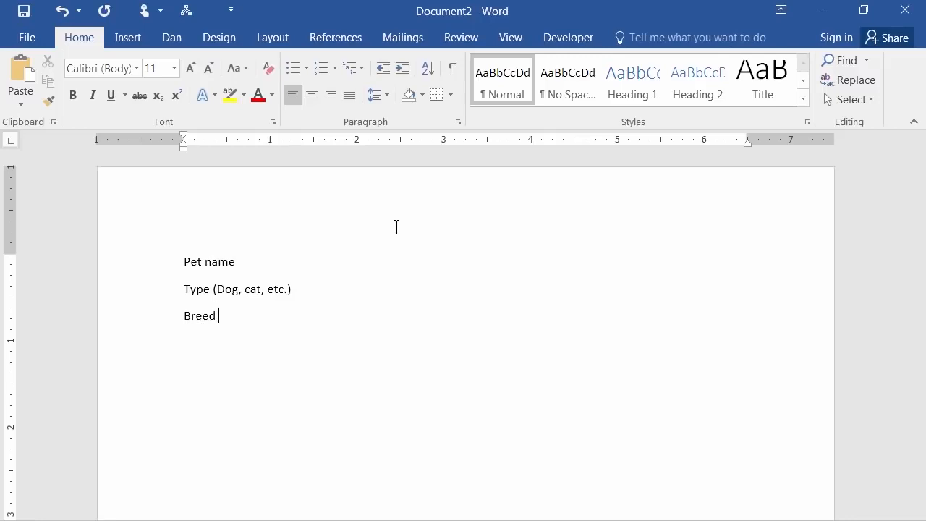
type("(German Shephard")
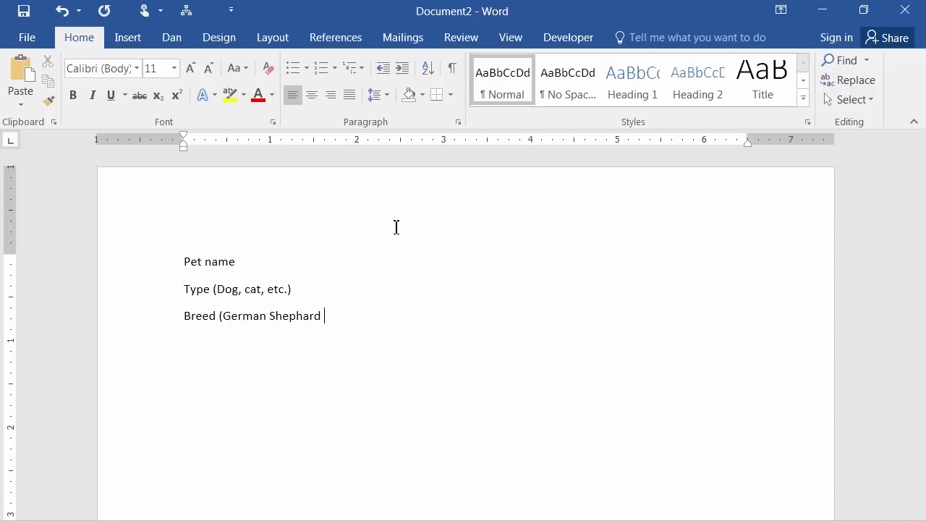
key("BackSpace")
type(", Angora) Ow")
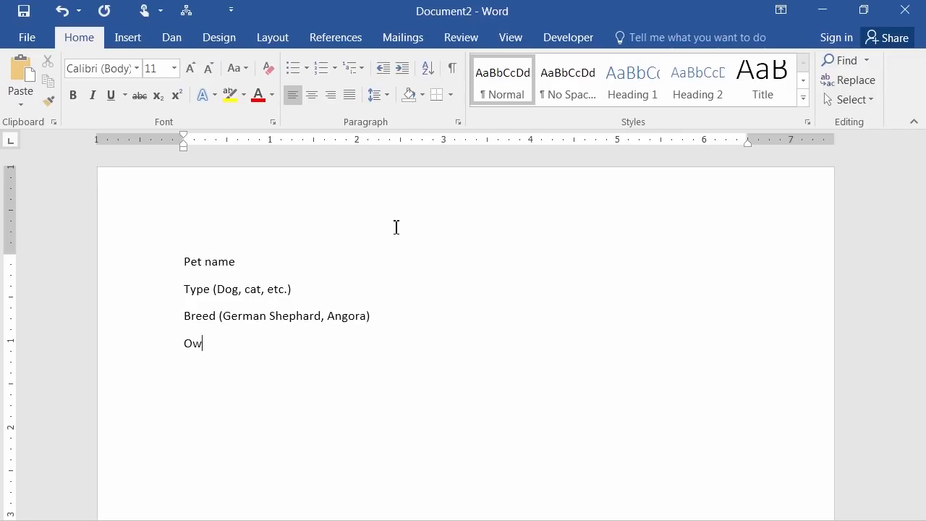
type("ner Name")
key("Return")
type("Date of visit")
key("Return")
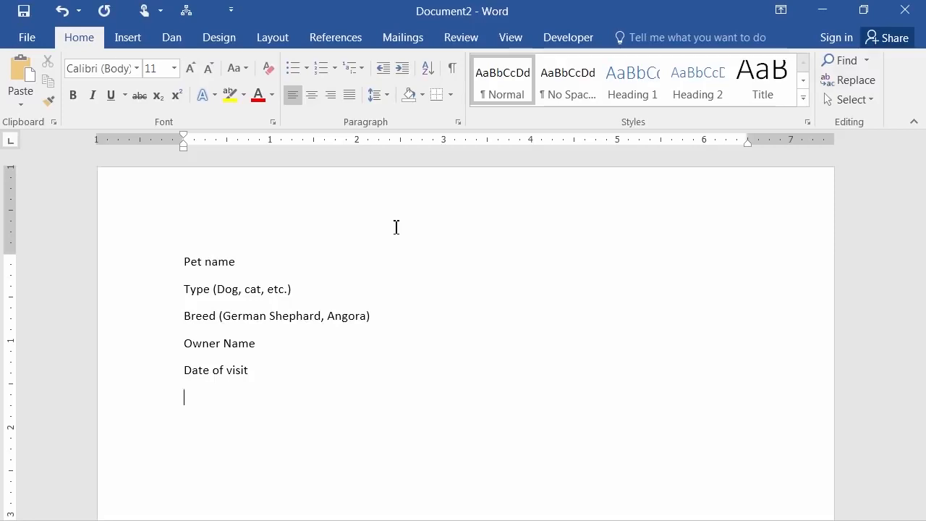
Continue the field list with "Purpose", "Address, City, State" and "Phone number" on separate lines
type("Purpose")
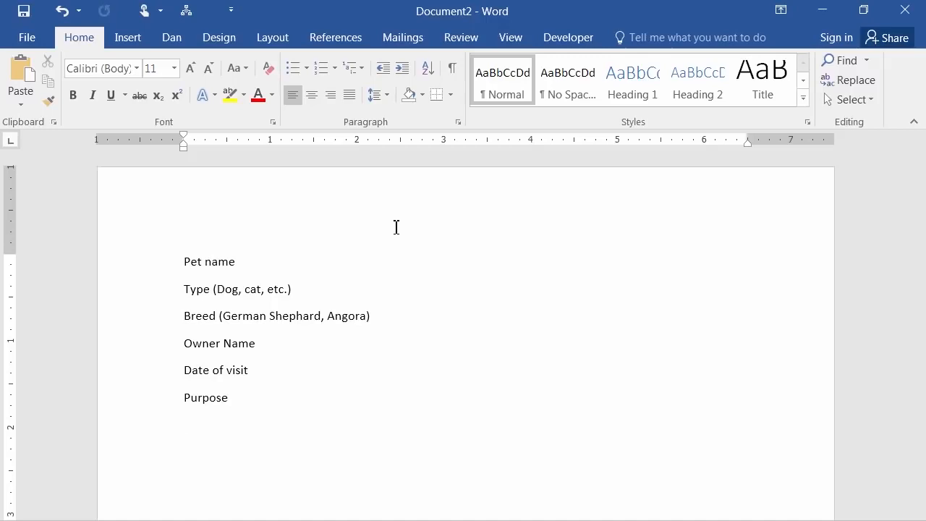
type("Add")
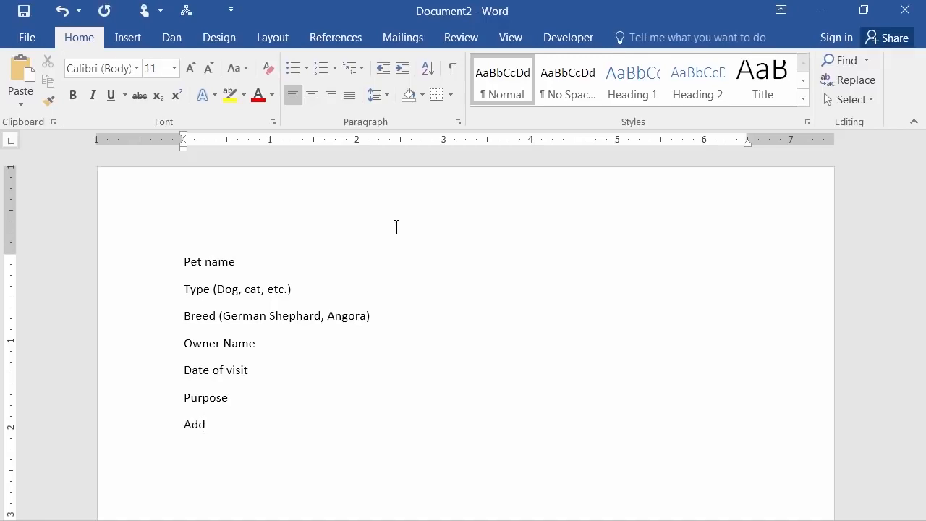
type("ress, City, State")
key("Return")
type("Phone number")
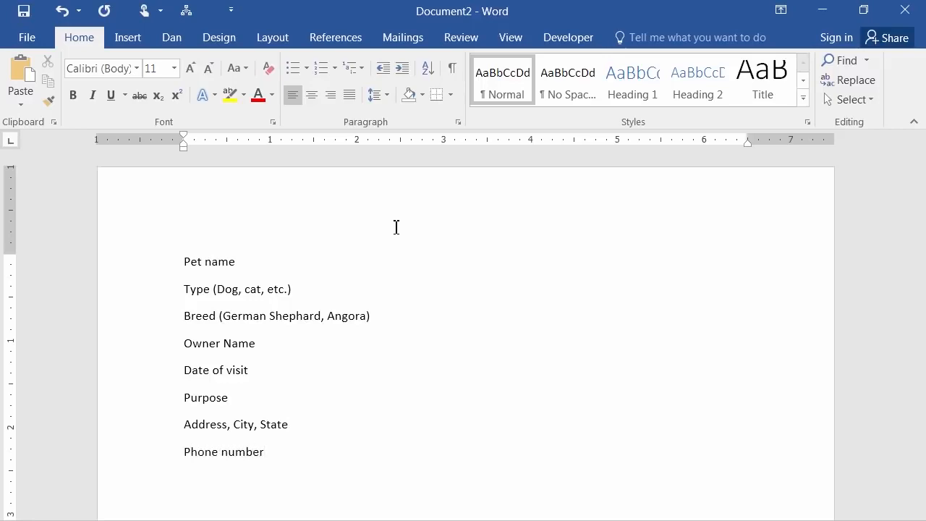
key("Return")
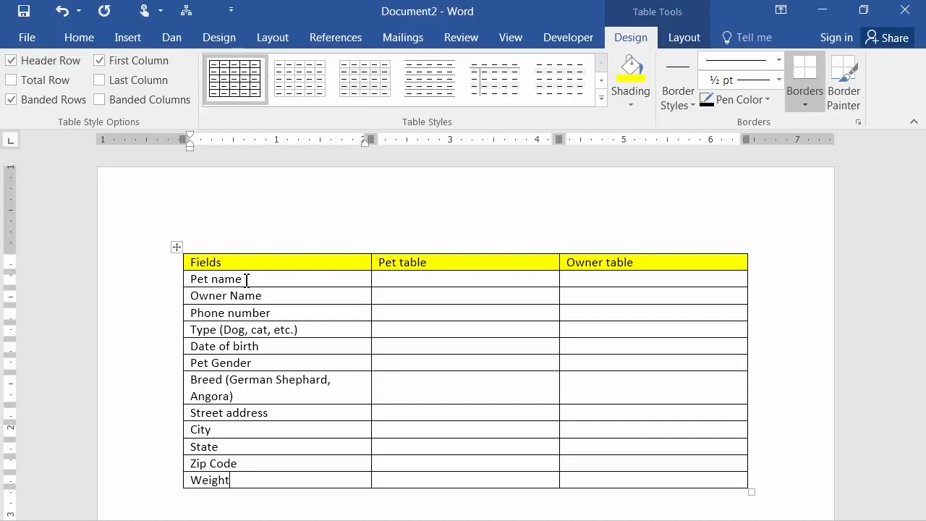
Move Pet name into the Pet table column, and Owner Name and Phone number into the Owner table column
left_click_drag(249, 280, 405, 281)
left_click_drag(258, 295, 182, 295)
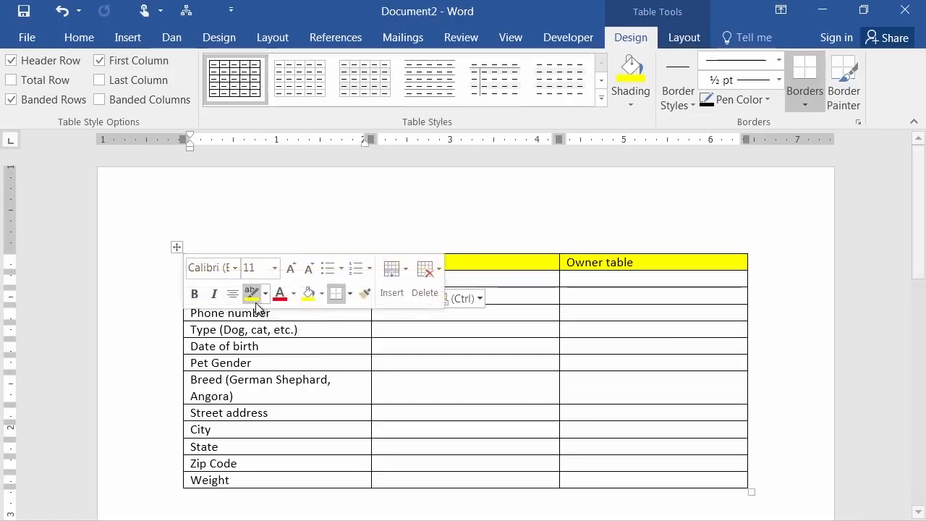
left_click(152, 300)
left_click(398, 367)
left_click_drag(262, 297, 568, 279)
left_click_drag(272, 312, 212, 316)
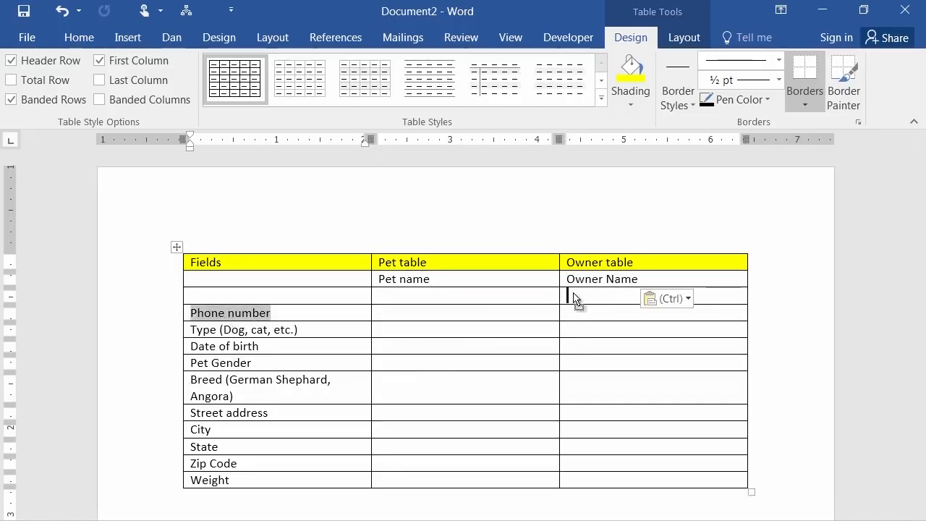
left_click_drag(568, 304, 567, 298)
Move Type, Date of birth, Pet Gender and Breed from the Fields column into consecutive Pet table cells below Pet name
left_click_drag(316, 330, 176, 335)
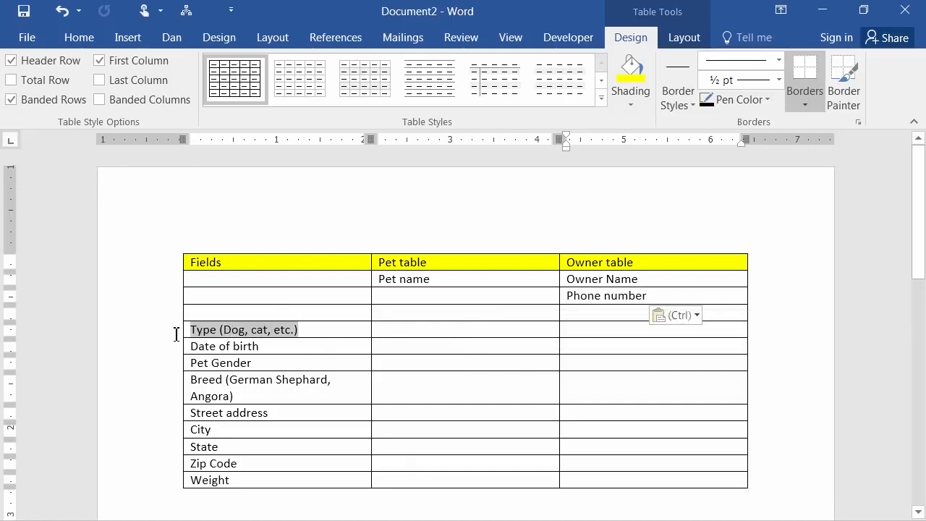
left_click_drag(242, 330, 390, 297)
left_click_drag(260, 347, 396, 324)
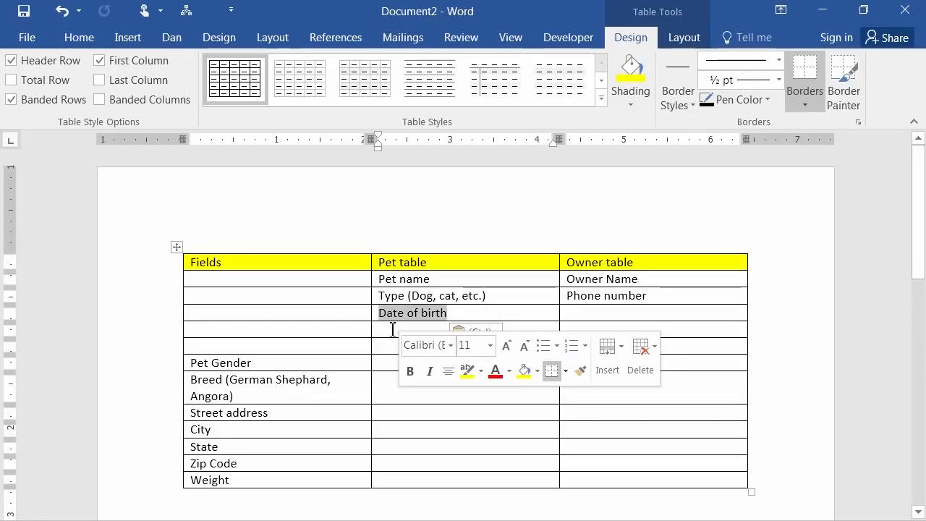
left_click(392, 330)
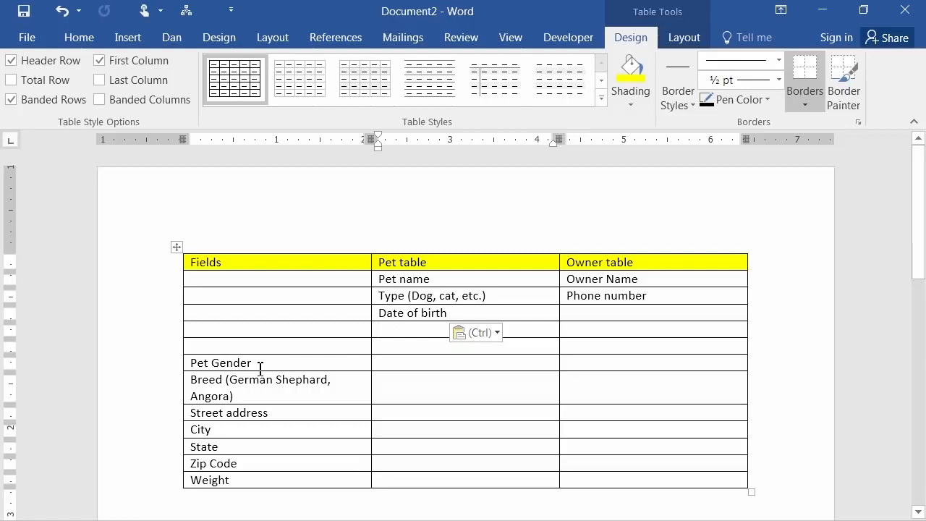
left_click_drag(249, 363, 188, 355)
left_click_drag(249, 368, 395, 334)
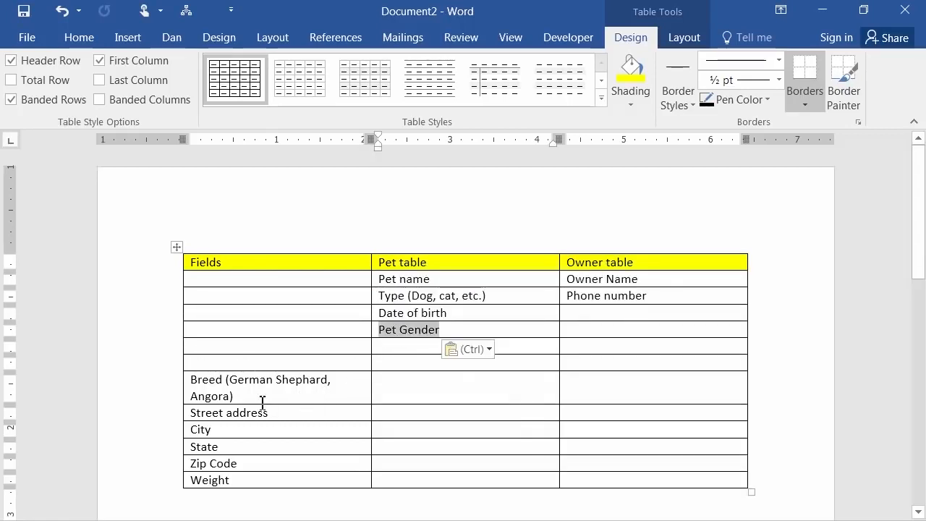
left_click_drag(241, 395, 382, 346)
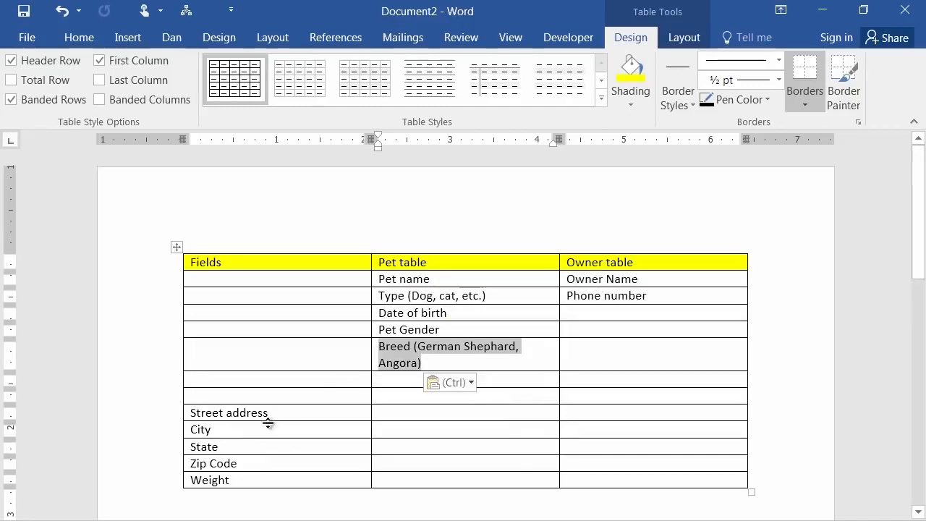
Move Street address, City, State and Zip Code below Phone number in the Owner table column, and Weight below Breed in the Pet table column
left_click_drag(282, 412, 231, 463)
left_click_drag(215, 423, 574, 313)
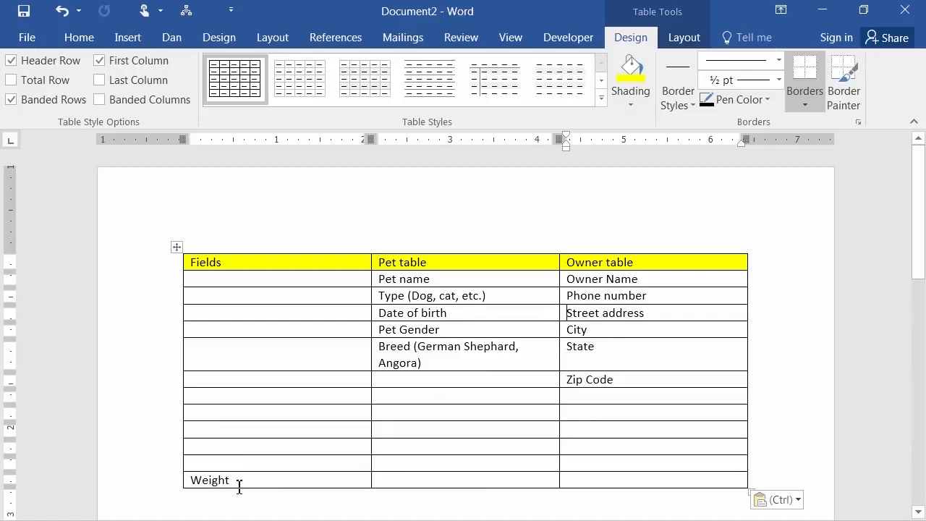
left_click_drag(239, 484, 186, 480)
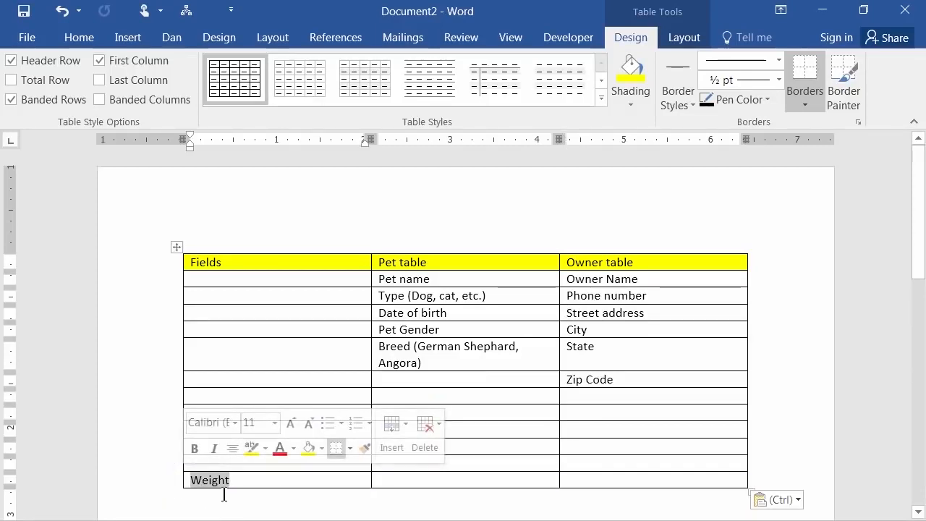
left_click_drag(202, 484, 400, 388)
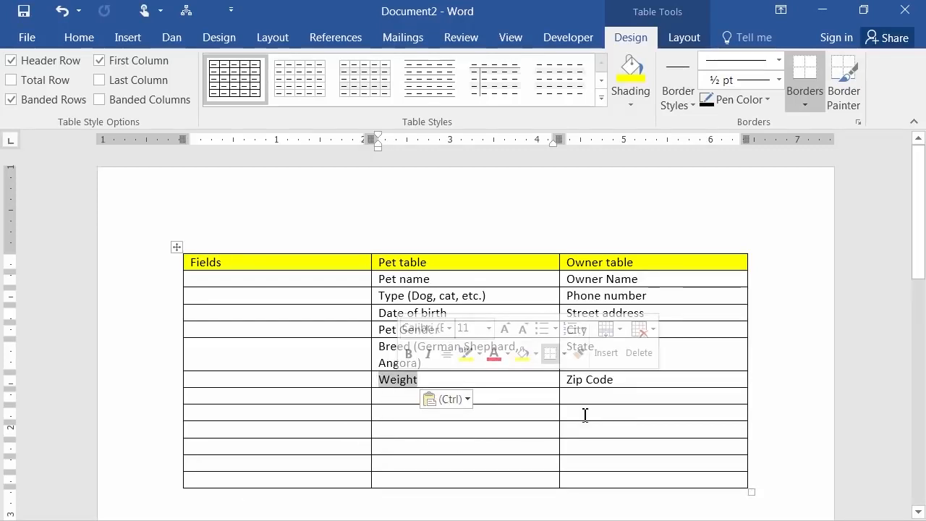
left_click(632, 412)
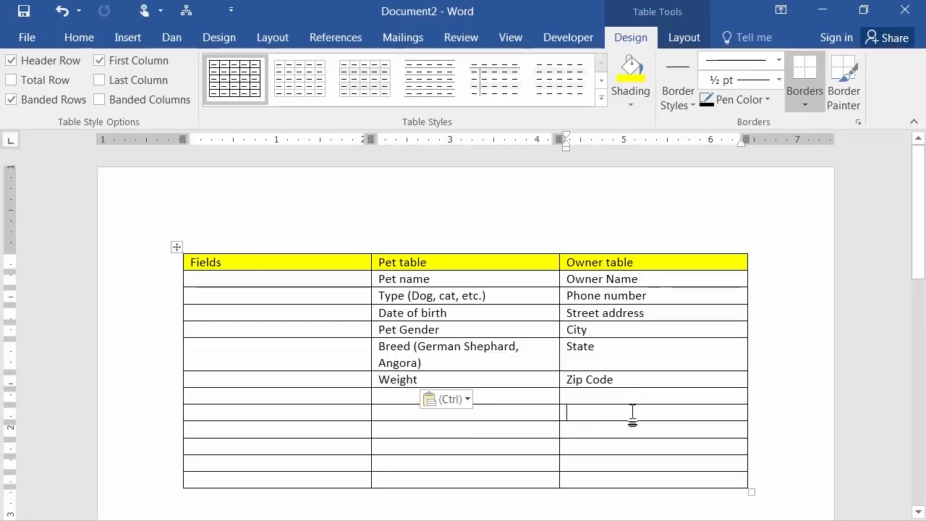
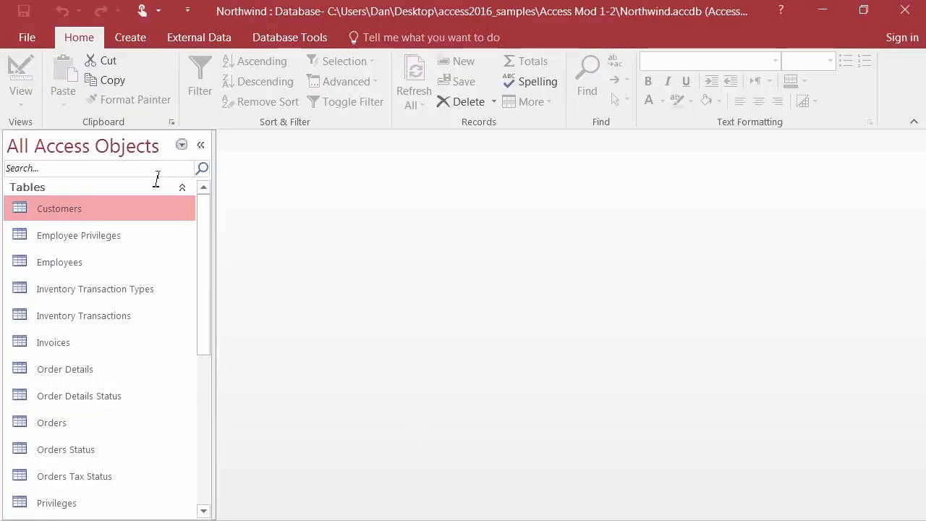
left_click(30, 36)
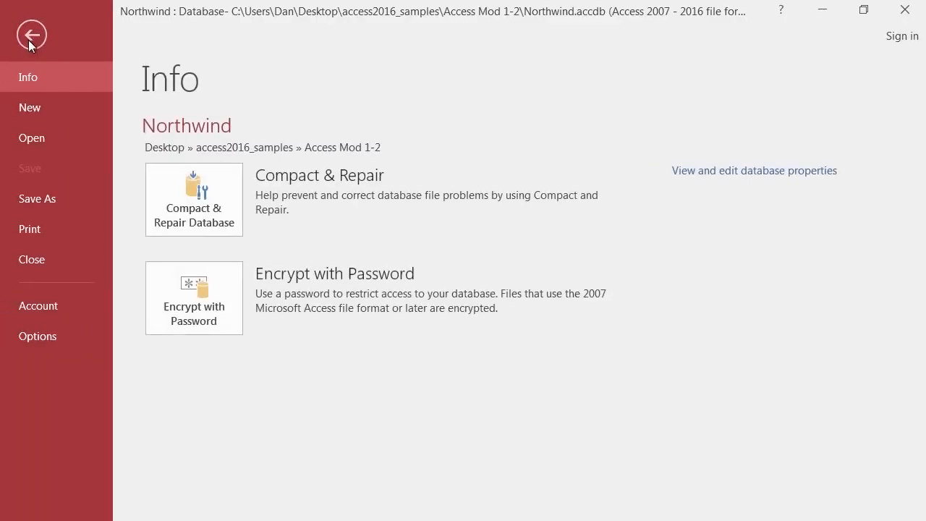
left_click(49, 114)
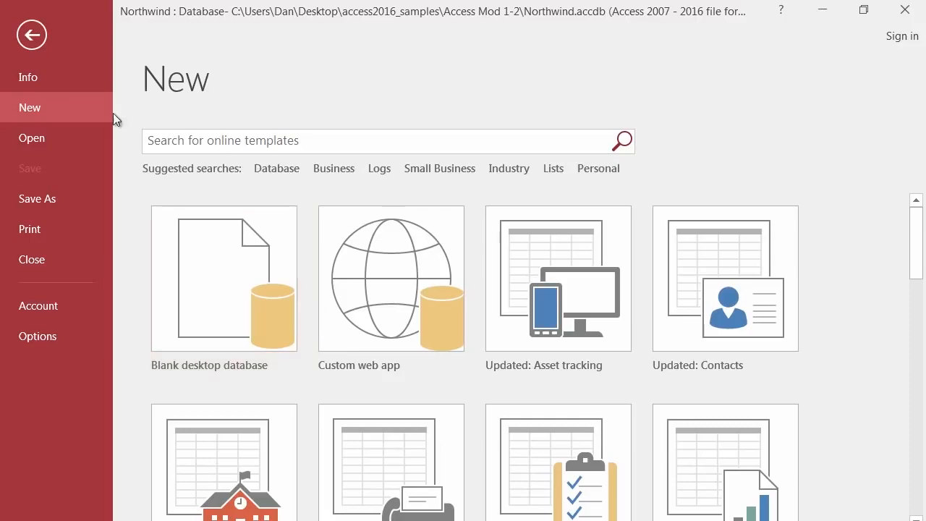
left_click(37, 43)
In Access, start a new blank desktop database and enter Veterinarian as its file name
left_click(33, 39)
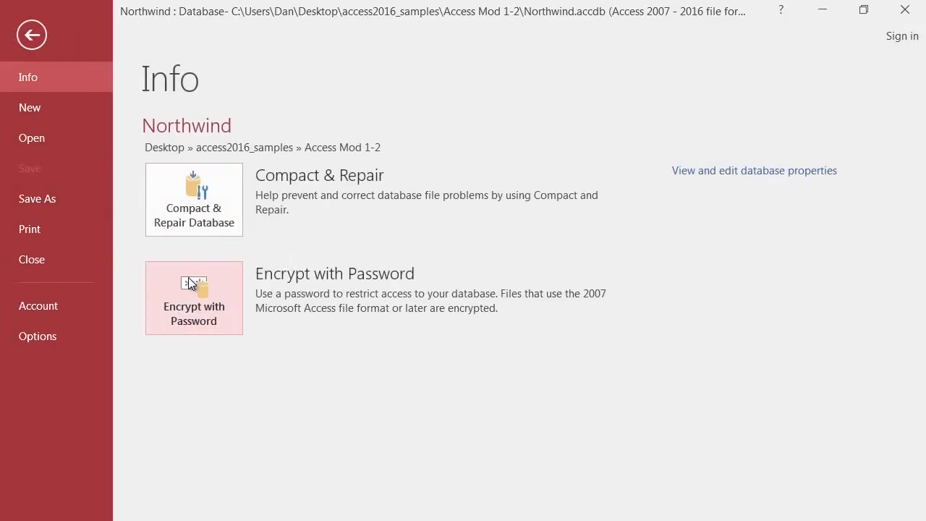
left_click(28, 106)
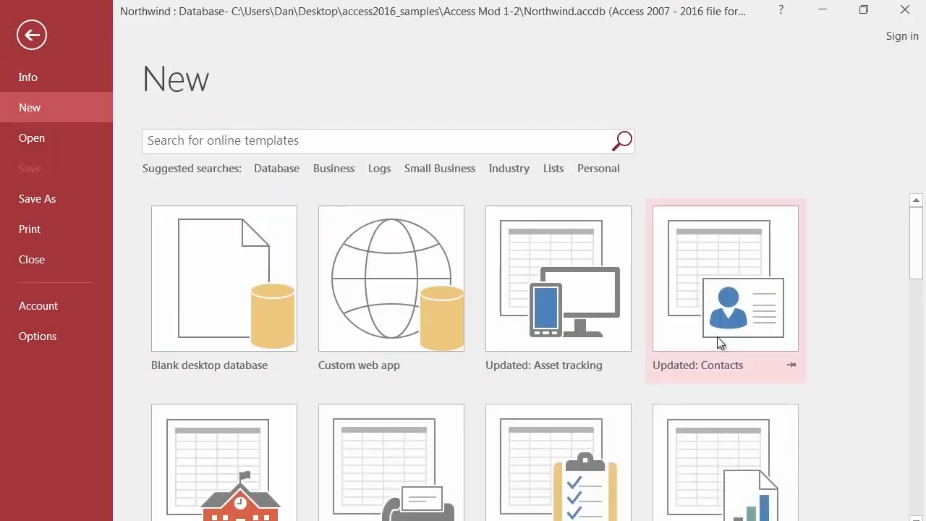
left_click(218, 279)
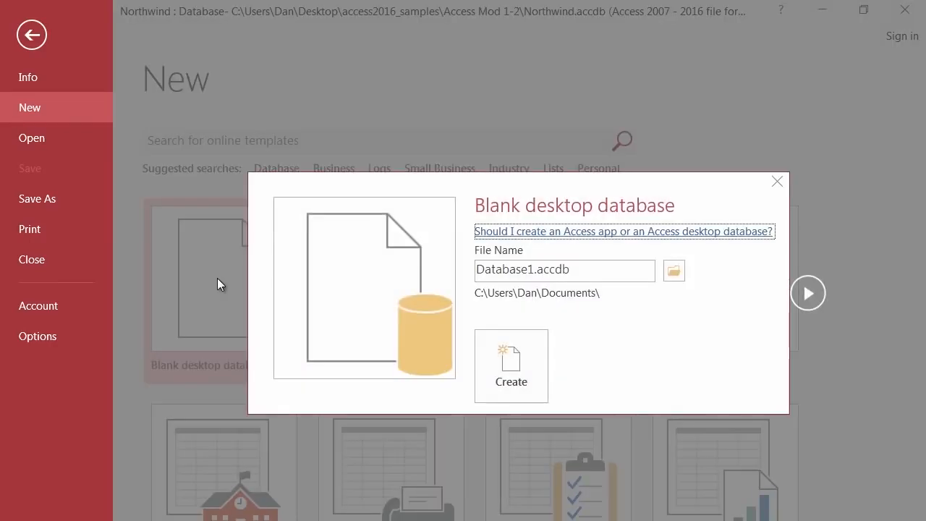
double_click(584, 271)
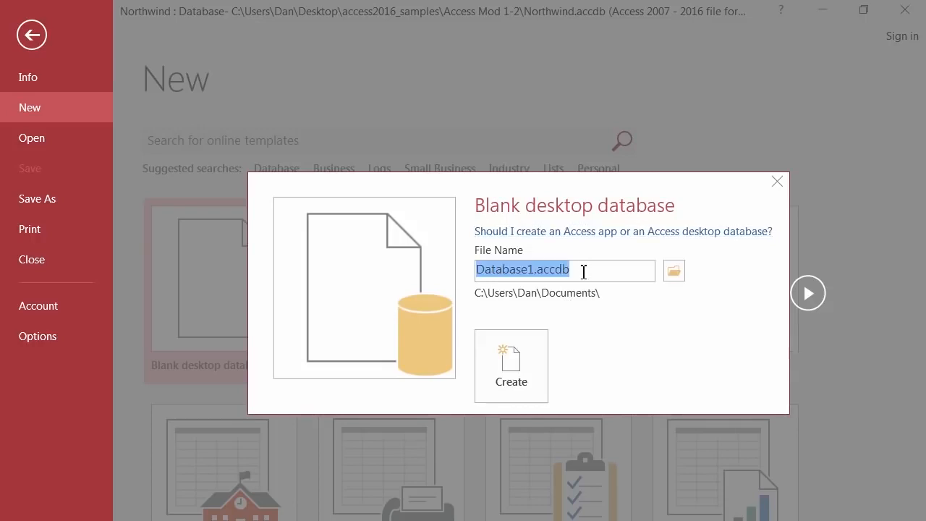
type("Veterinarian")
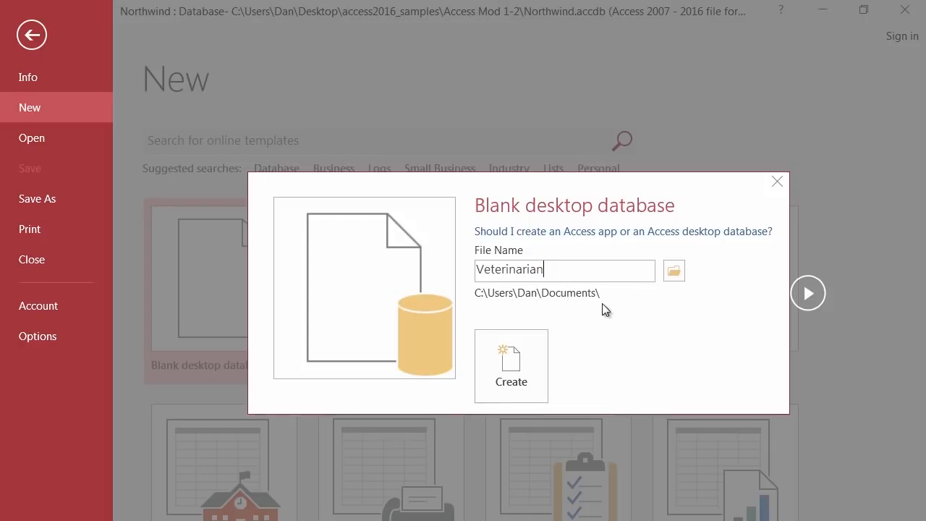
Set the save location to the Access Mod 1-2 folder inside access2016_samples and create the Veterinarian database
left_click(673, 279)
left_click(673, 275)
left_click(673, 274)
left_click(673, 273)
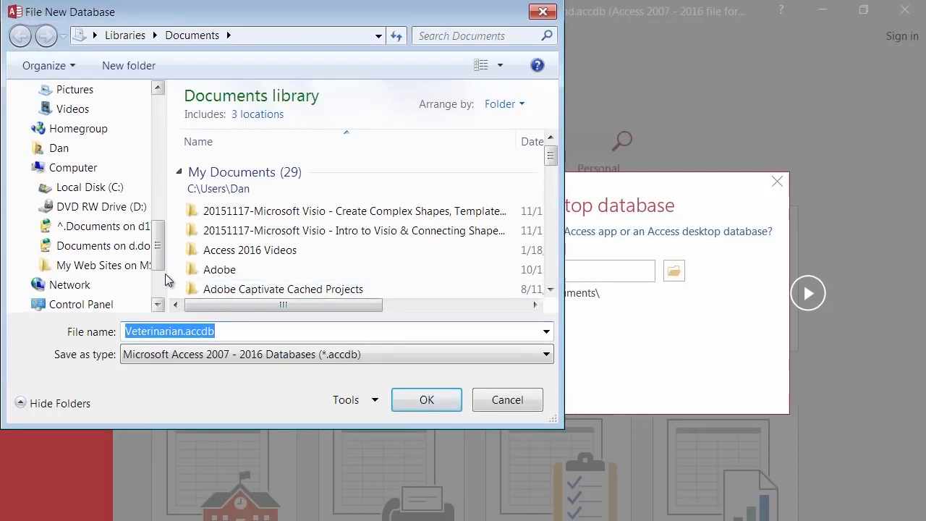
left_click_drag(158, 246, 156, 112)
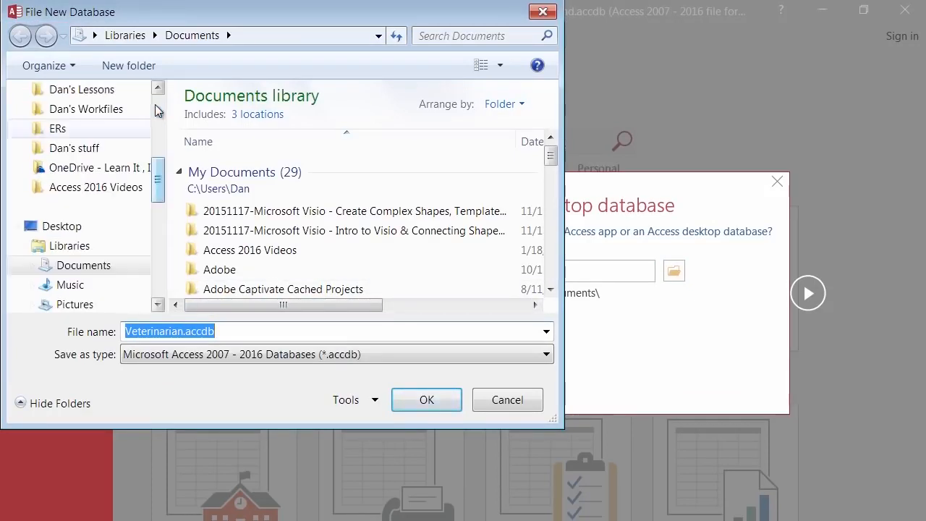
left_click_drag(160, 182, 157, 116)
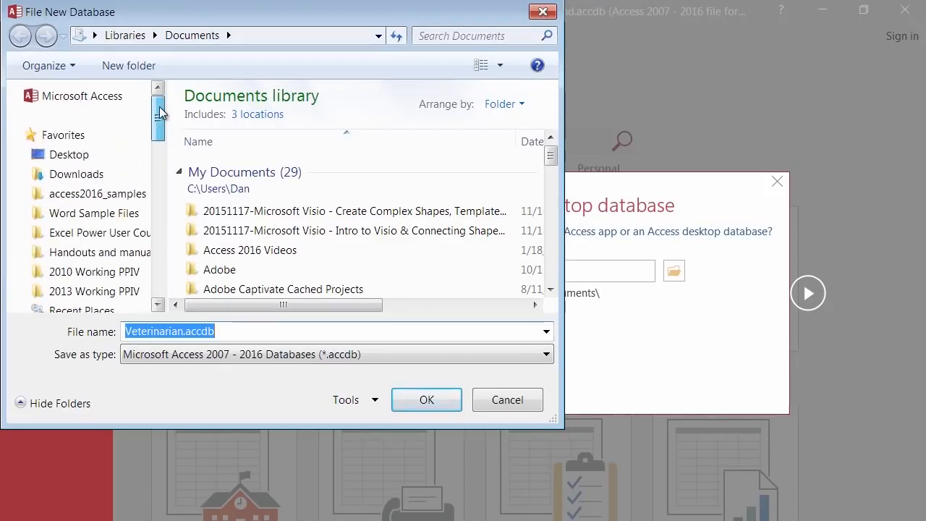
left_click(111, 195)
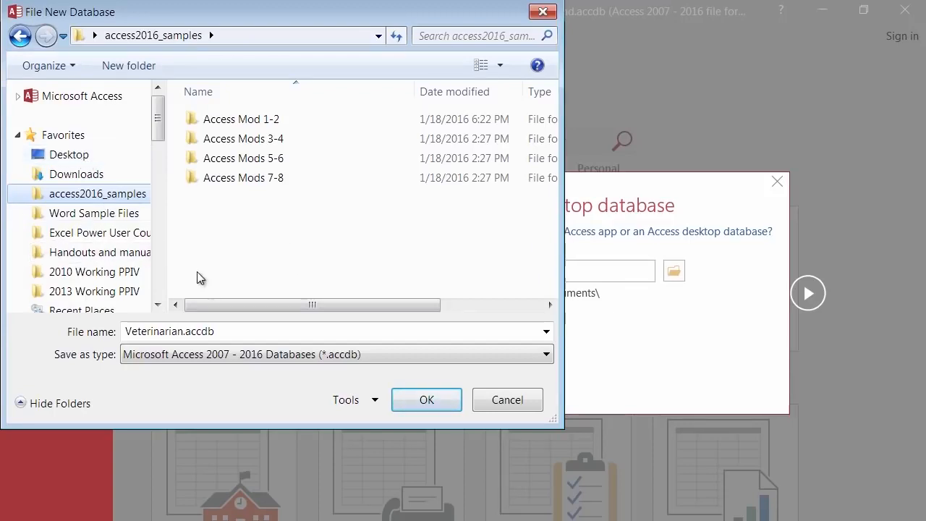
double_click(249, 121)
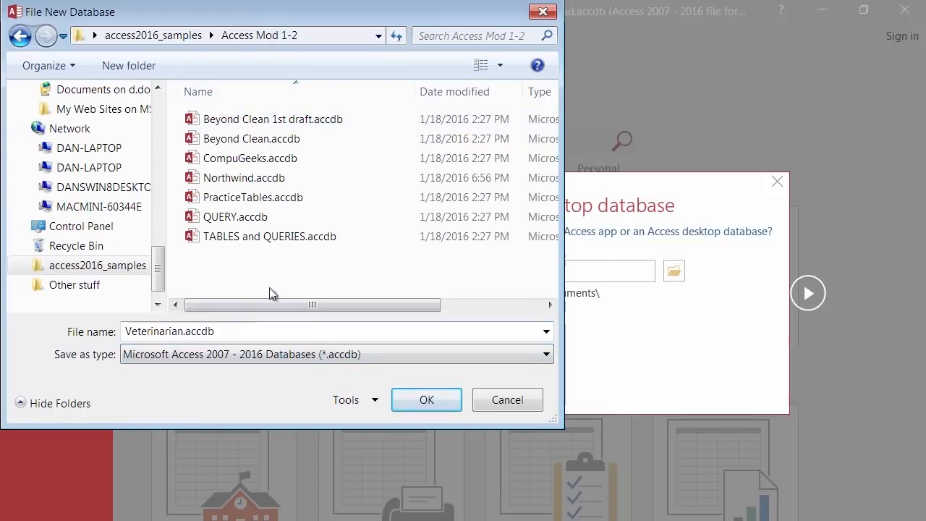
left_click(427, 400)
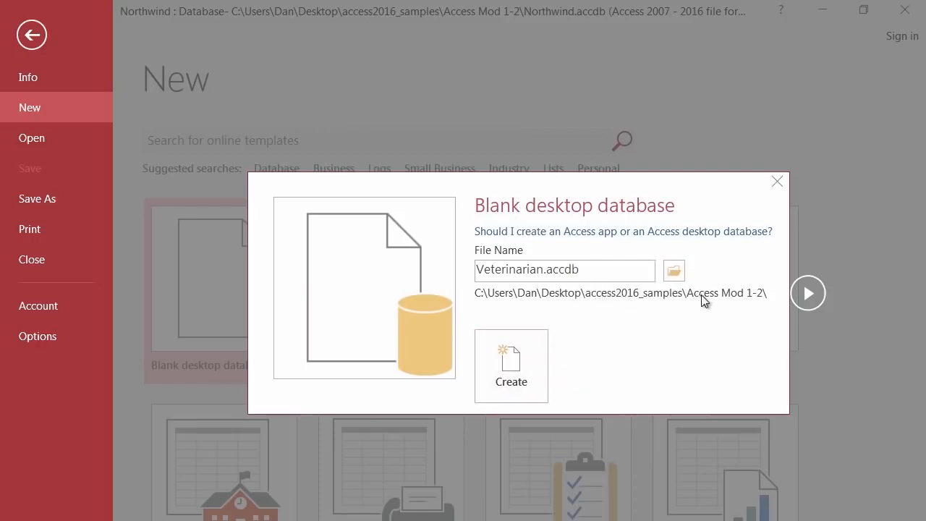
left_click(510, 365)
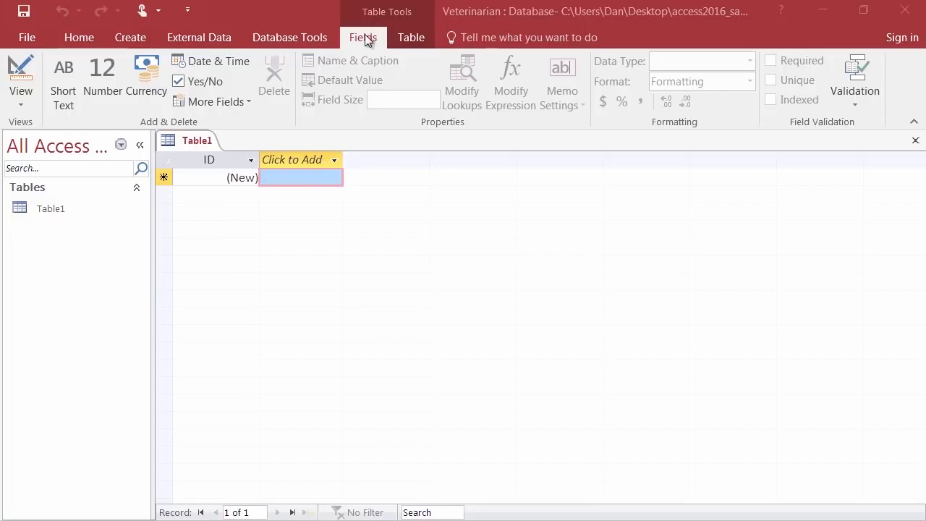
Switch the new table to Design View, saving it under the table name Pets
left_click(18, 73)
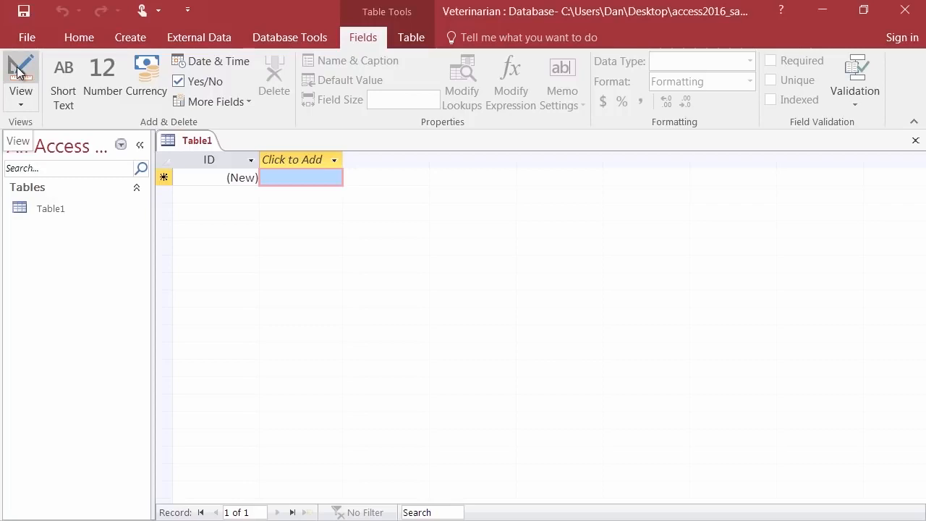
left_click(18, 73)
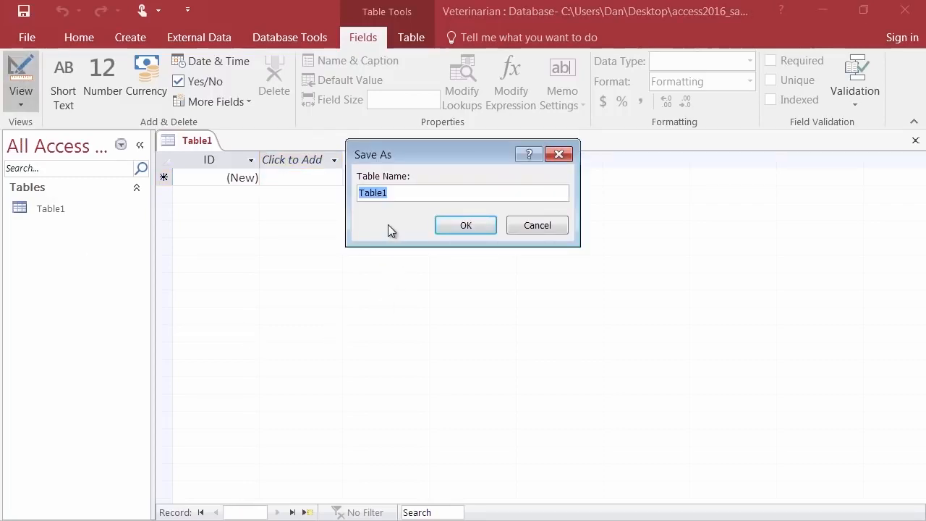
type("Pets")
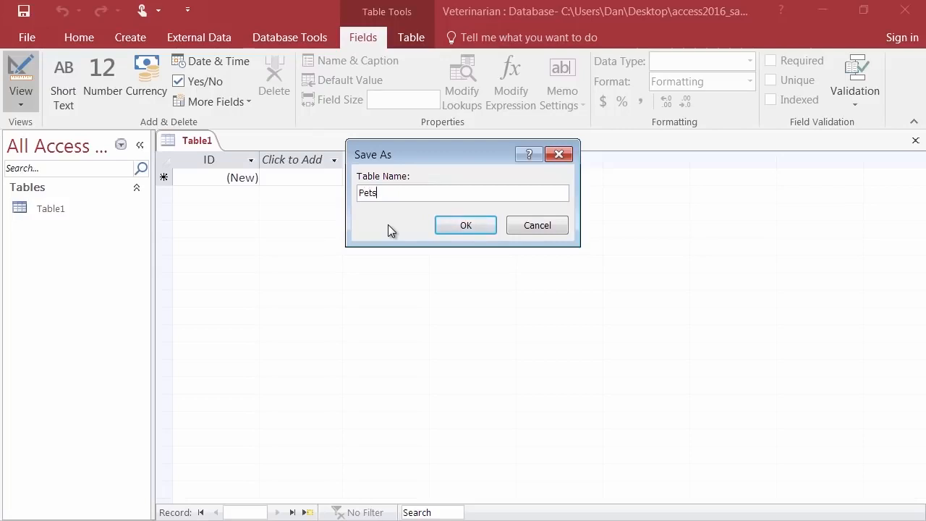
key("Return")
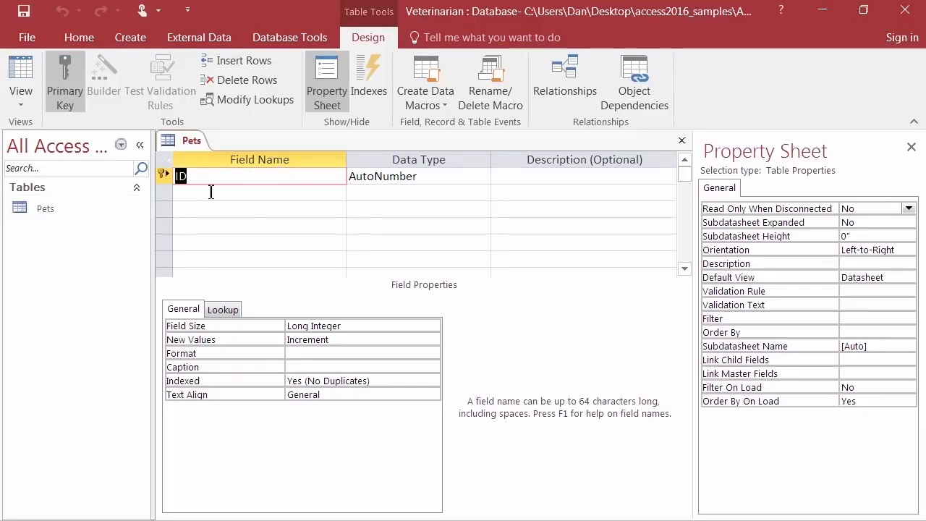
Rename the Pets table's primary key field from ID to PetID
left_click(68, 90)
left_click(188, 175)
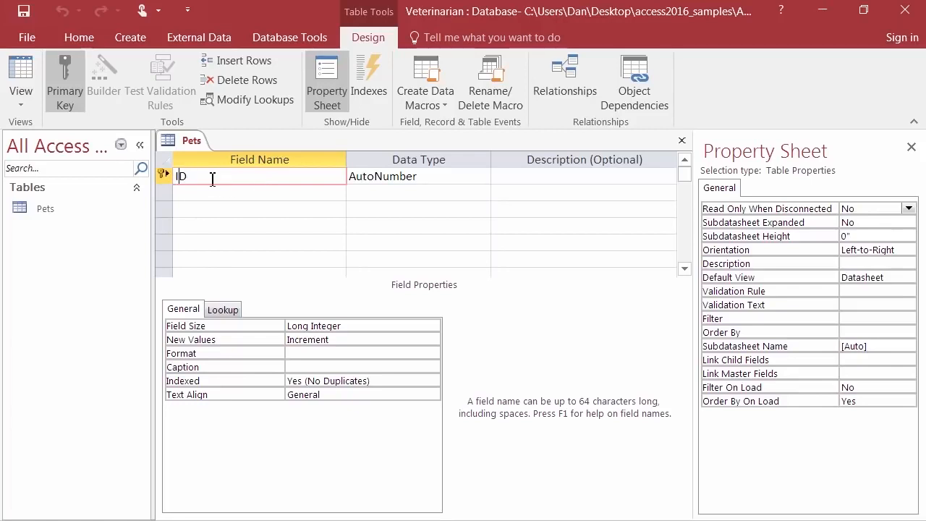
key("Home")
type("Pet")
Give the PetID field the description "Don't try to type here, just tap Enter-key" and return to the start of that text
left_click(557, 175)
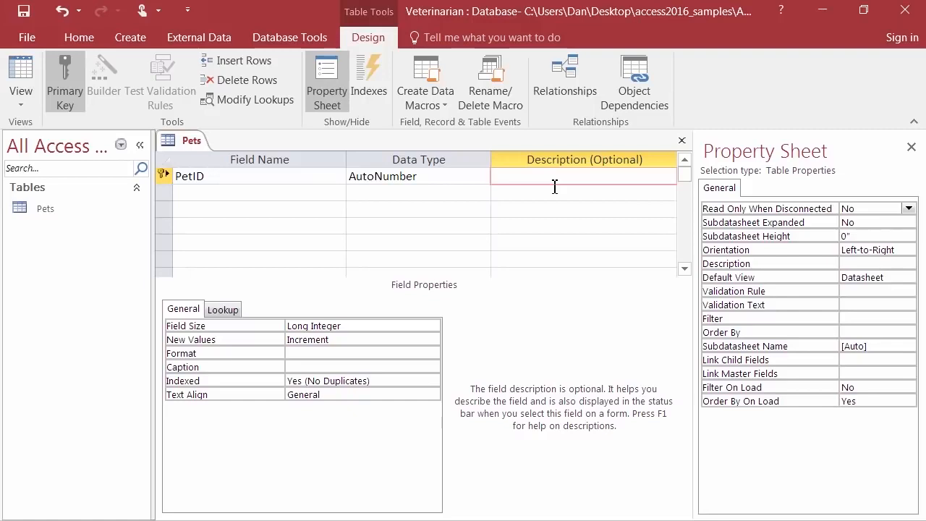
type("Don't try to type here, ju")
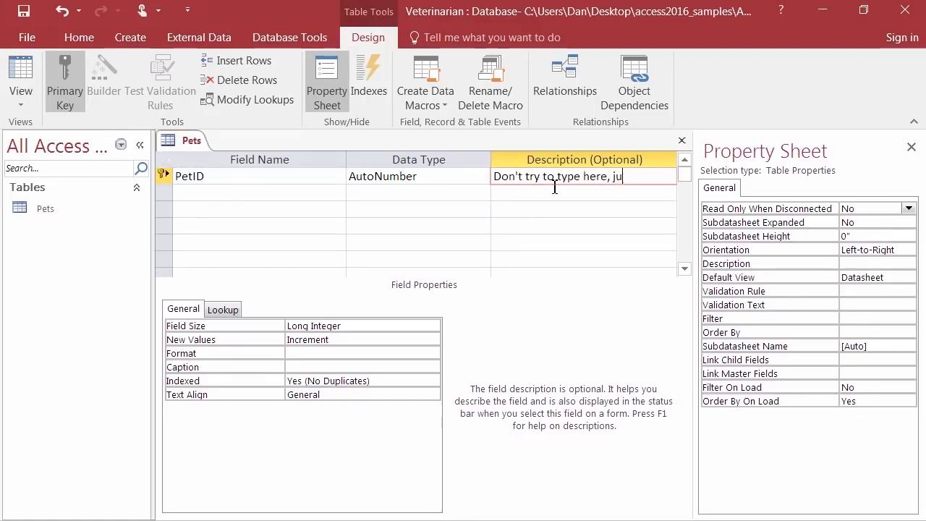
type("st tap ")
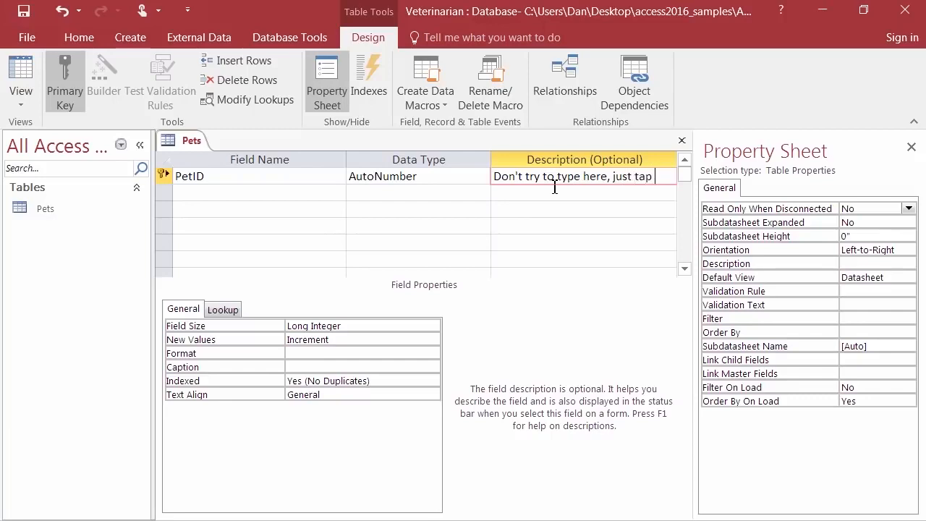
type("Enter-key")
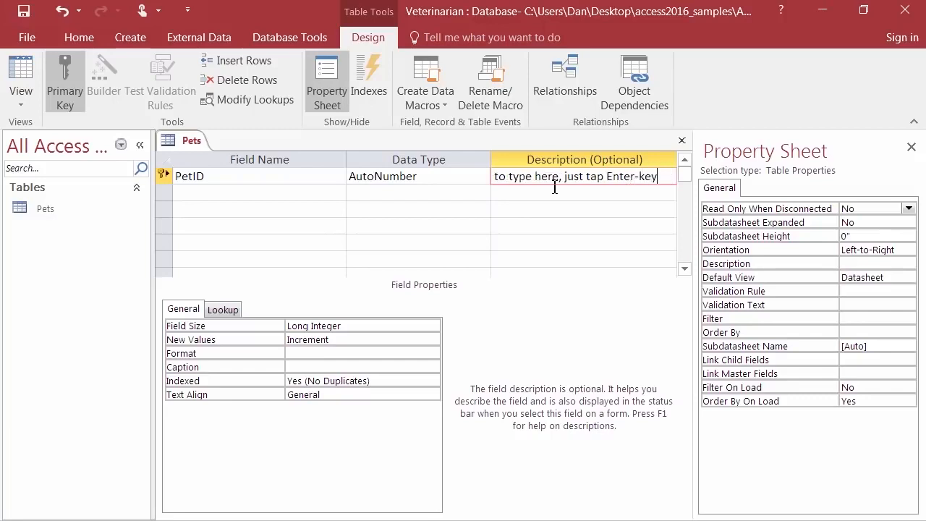
key("Left")
key("Left")
key("Left")
key("Left")
key("Left")
key("Left")
key("Left")
key("Left")
key("Left")
key("Left")
key("Left")
key("Left")
key("Left")
key("Left")
key("Left")
key("Left")
key("Left")
key("Left")
key("Left")
key("Left")
key("Left")
key("Left")
key("Left")
key("Left")
key("Left")
key("Left")
key("Left")
key("Left")
key("Left")
key("Left")
key("Left")
key("Left")
key("Left")
key("Left")
key("Left")
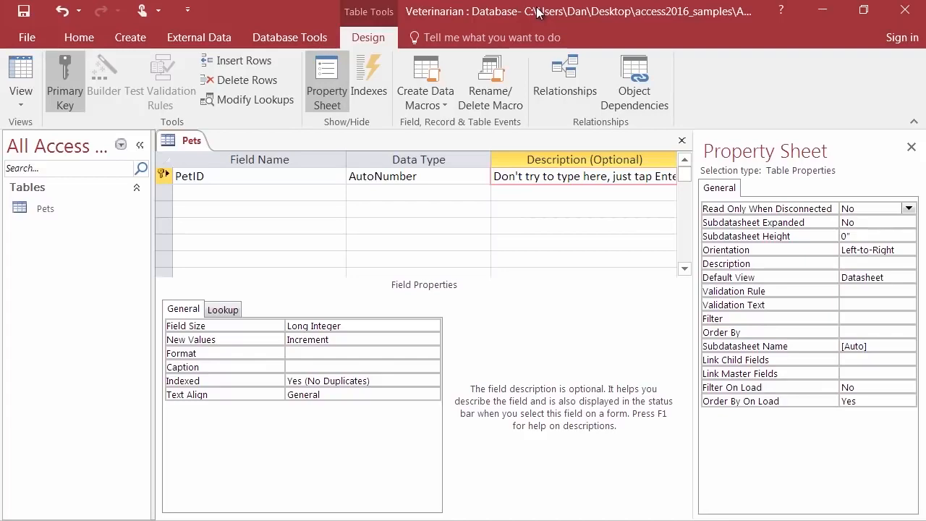
Place the Word field plan and the Access window side by side with the Pet table column in view, and close the Property Sheet
left_click_drag(537, 12, 924, 33)
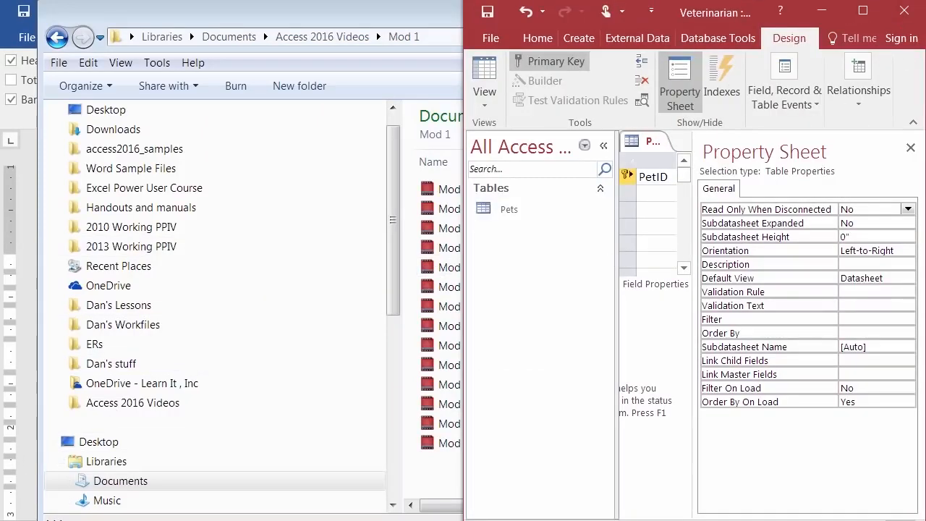
left_click(330, 508)
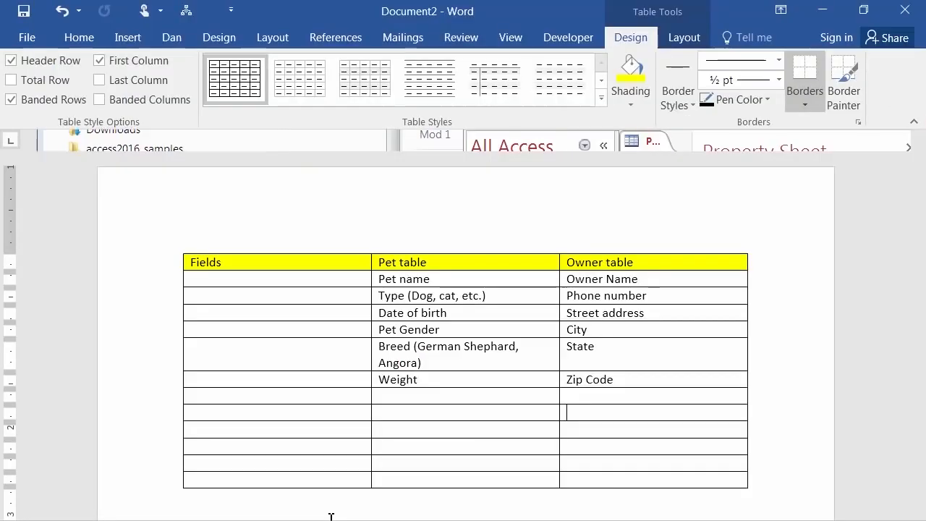
left_click_drag(510, 11, 0, 22)
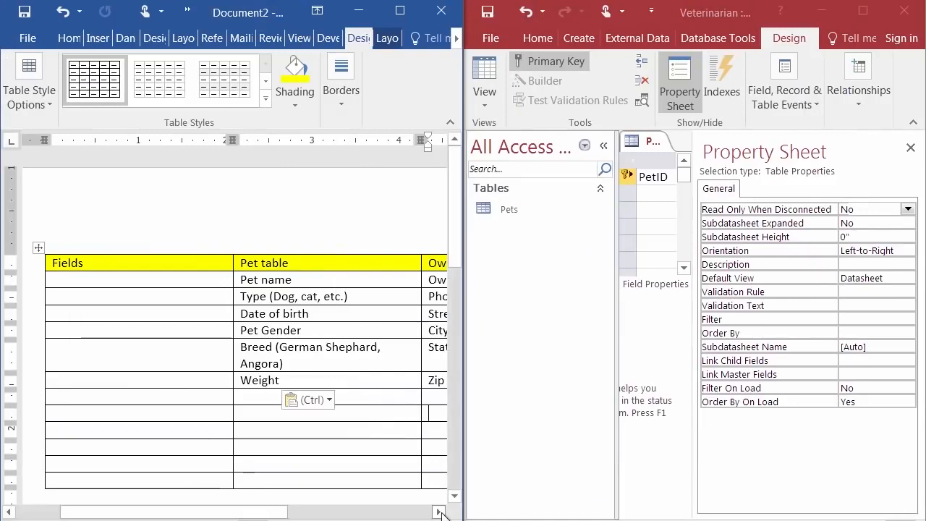
left_click(441, 512)
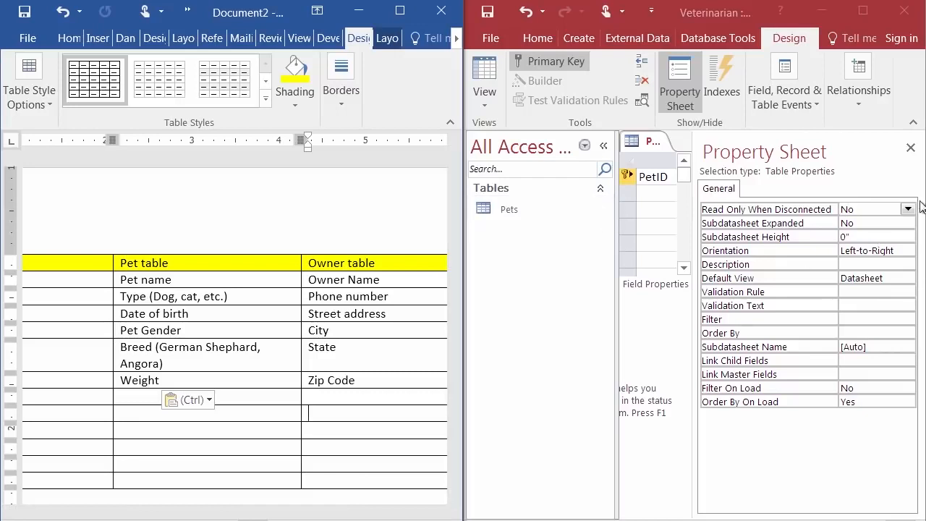
left_click(910, 147)
left_click(911, 147)
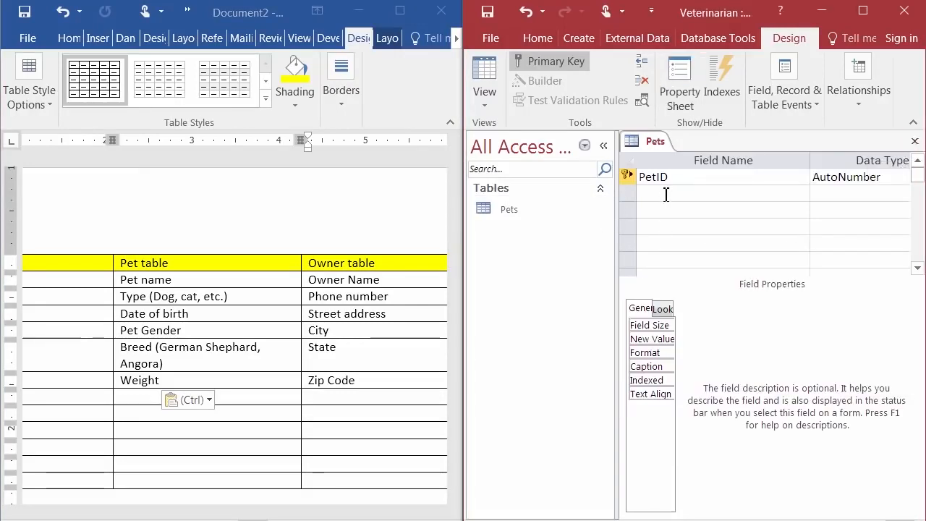
Add the fields Pet name, Type and Breed below PetID, keeping the default data type
left_click(665, 194)
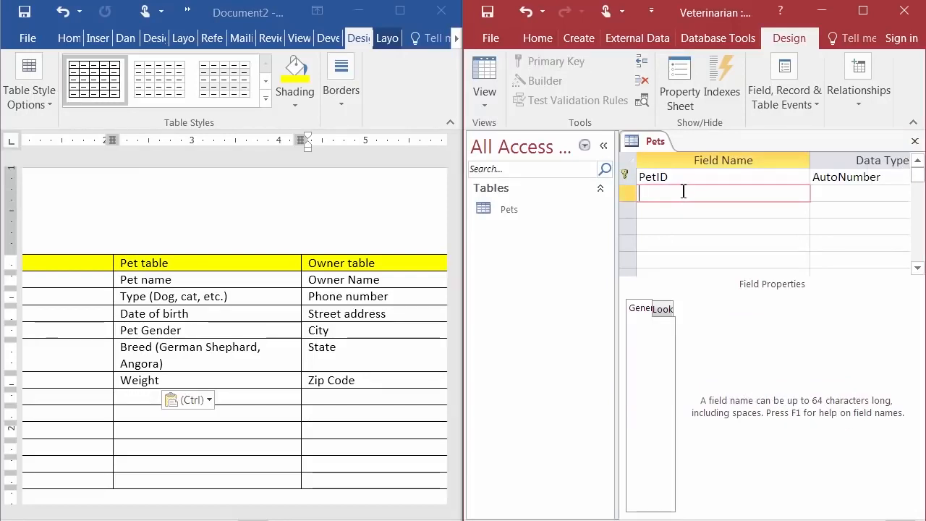
type("Pet")
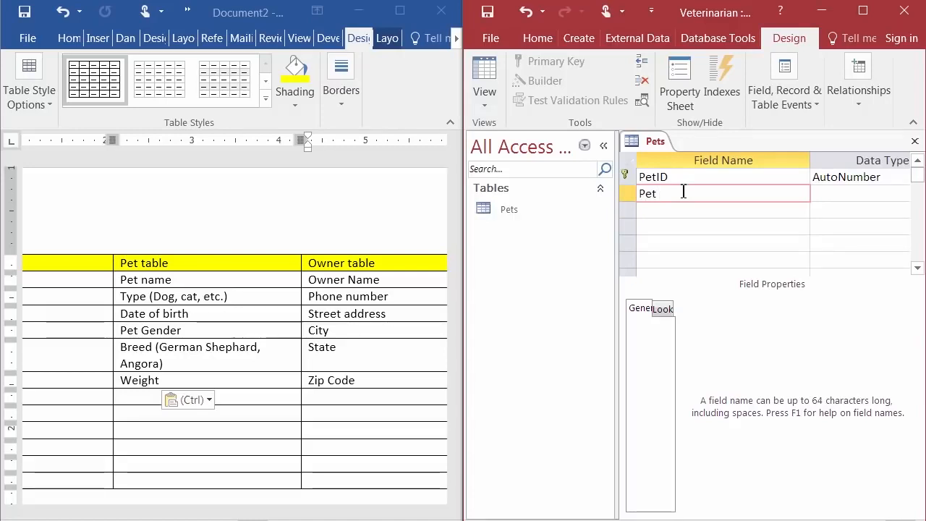
type("name")
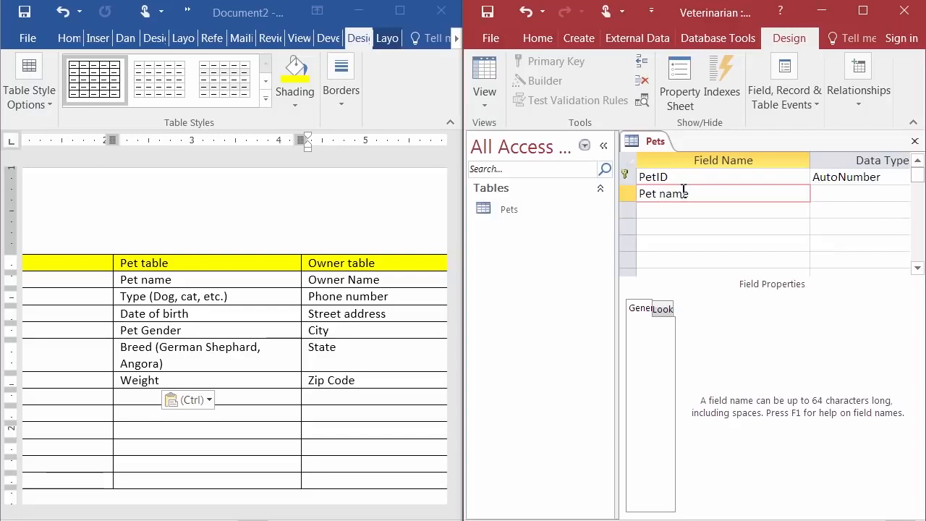
key("Down")
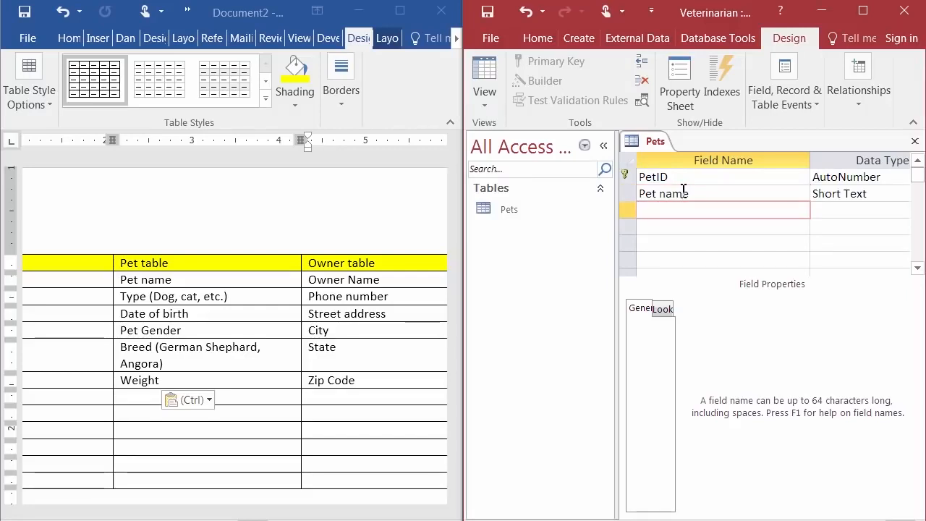
type("Type")
key("Down")
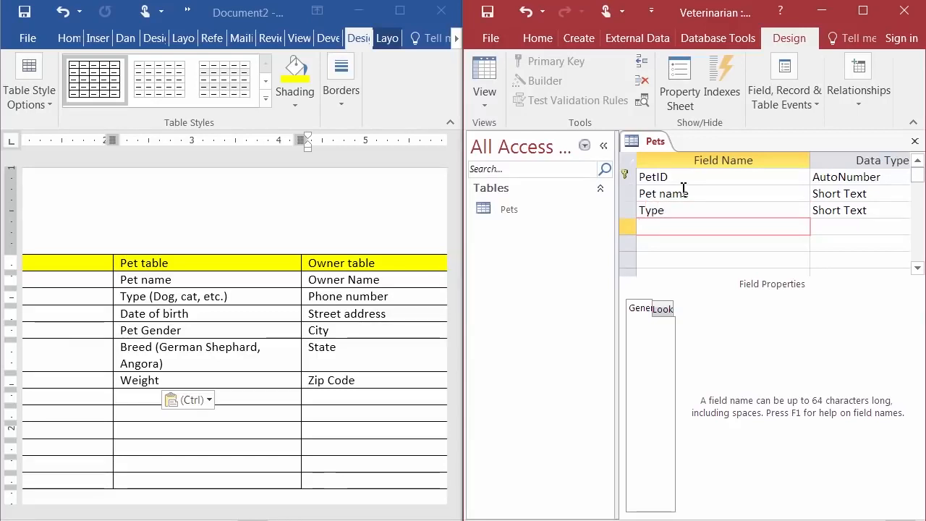
type("Breed")
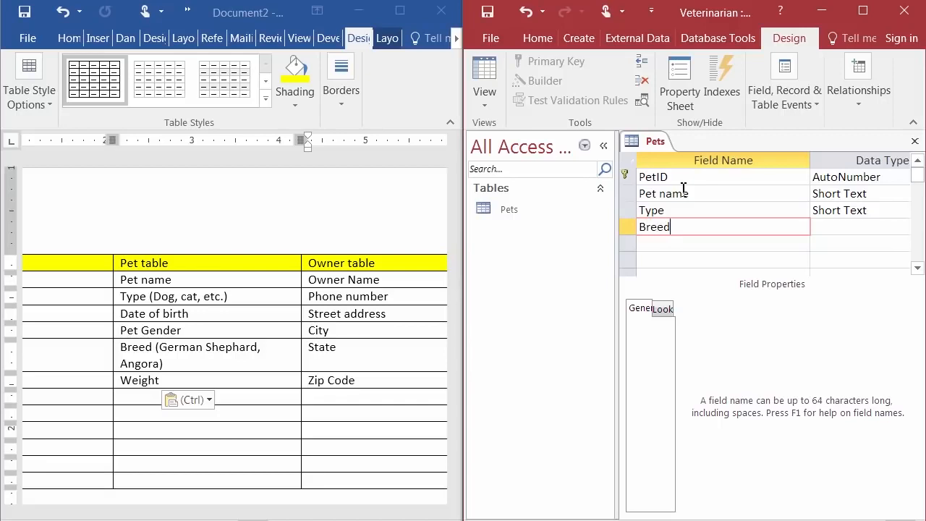
key("Down")
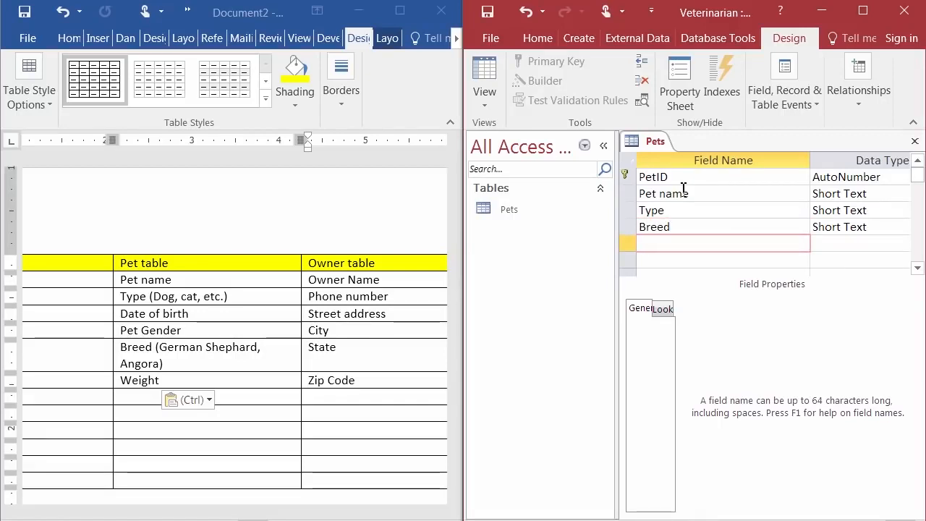
Add the fields Gender, Date of Birth and Weight below Breed, keeping the default data type
type("Gender")
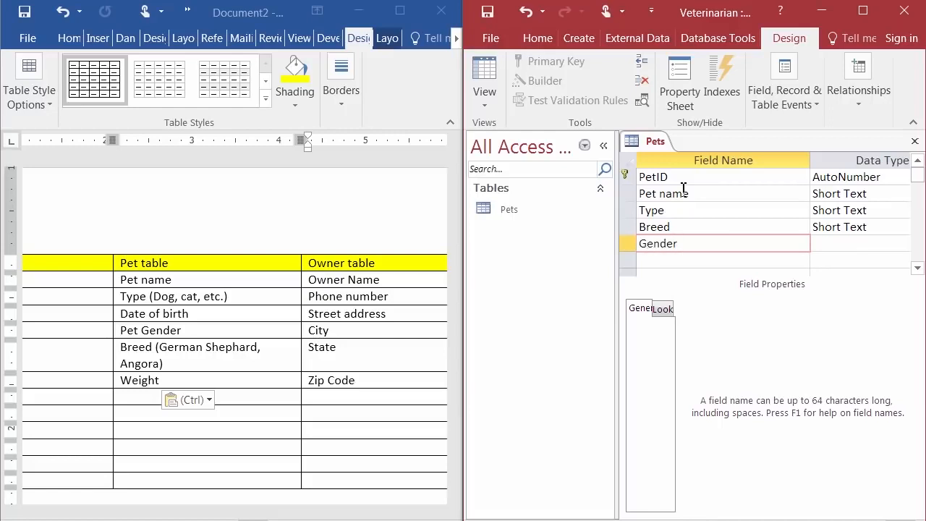
key("Down")
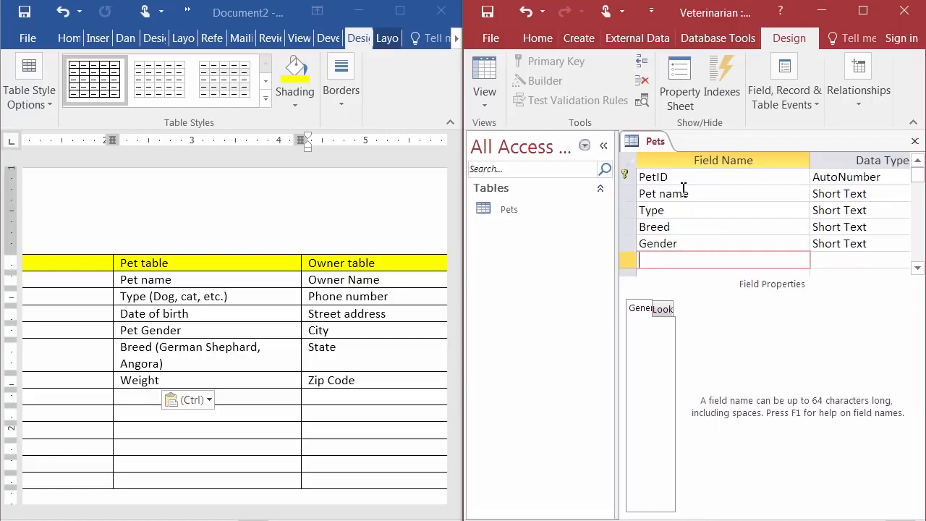
type("Date of Birth")
key("Down")
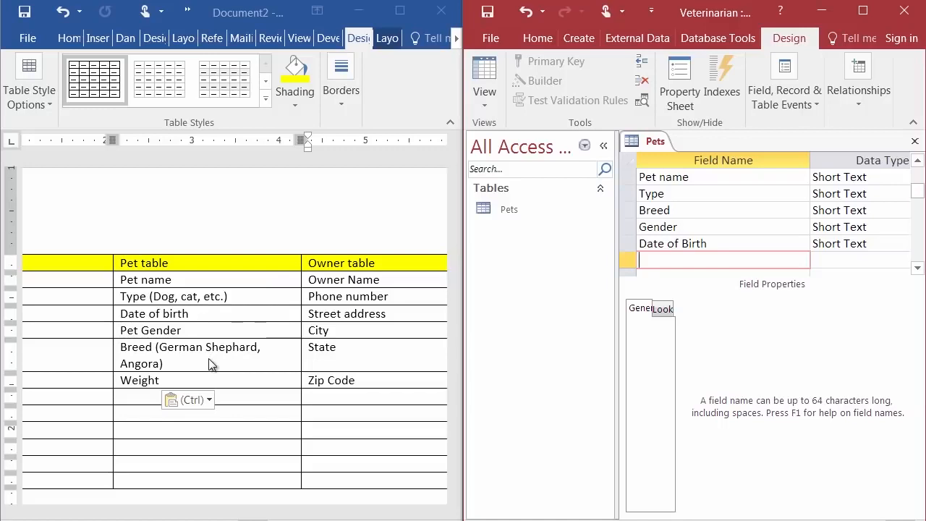
type("Weight")
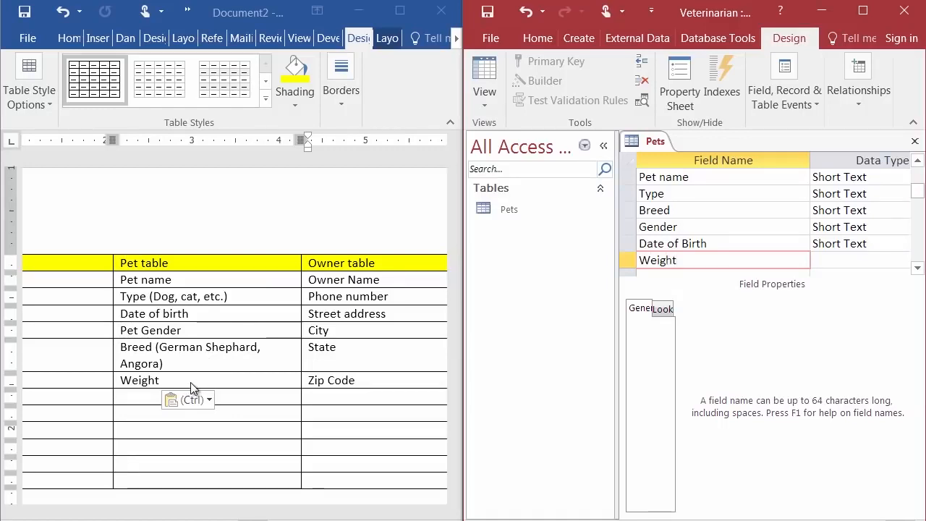
key("Down")
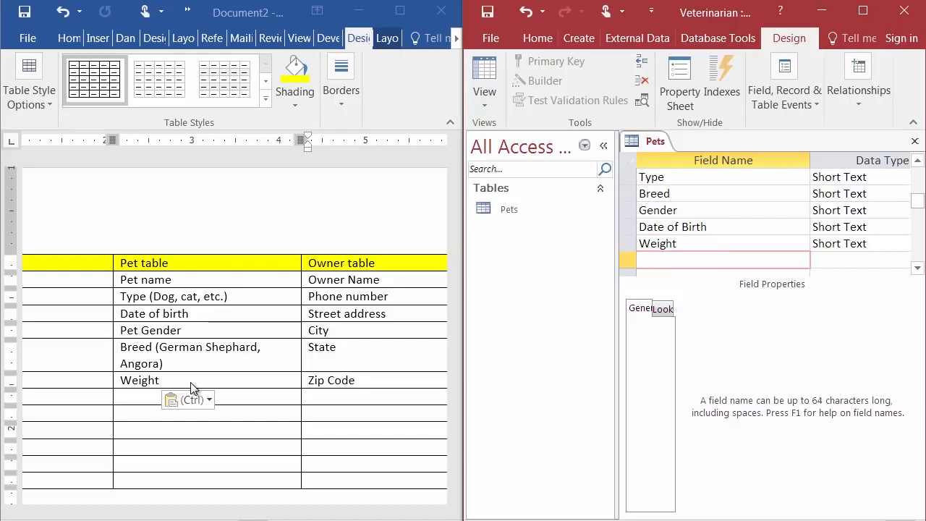
Examine the data types of the Pets fields from Weight up to PetID, ending on Pet name
key("Up")
key("Right")
key("Right")
key("Right")
key("Right")
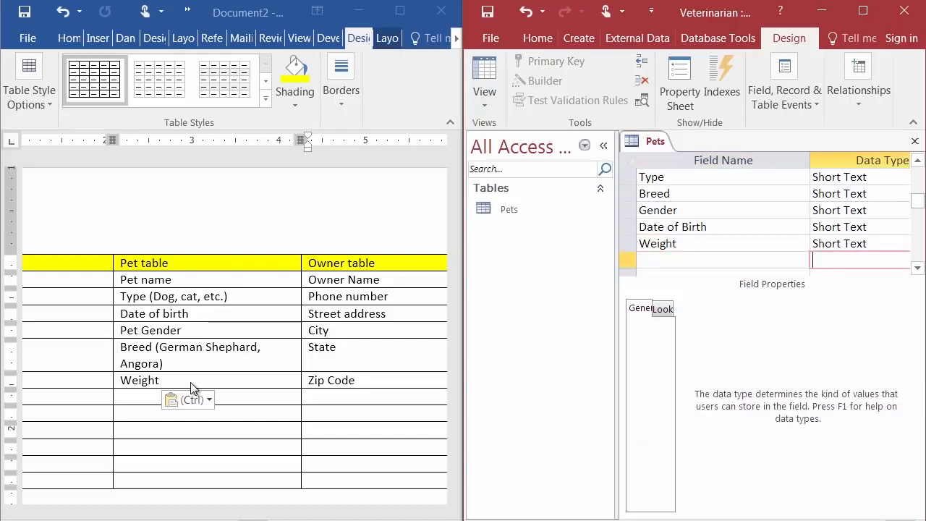
key("Up")
key("Up")
key("Up")
key("Up")
key("Up")
key("Up")
key("Up")
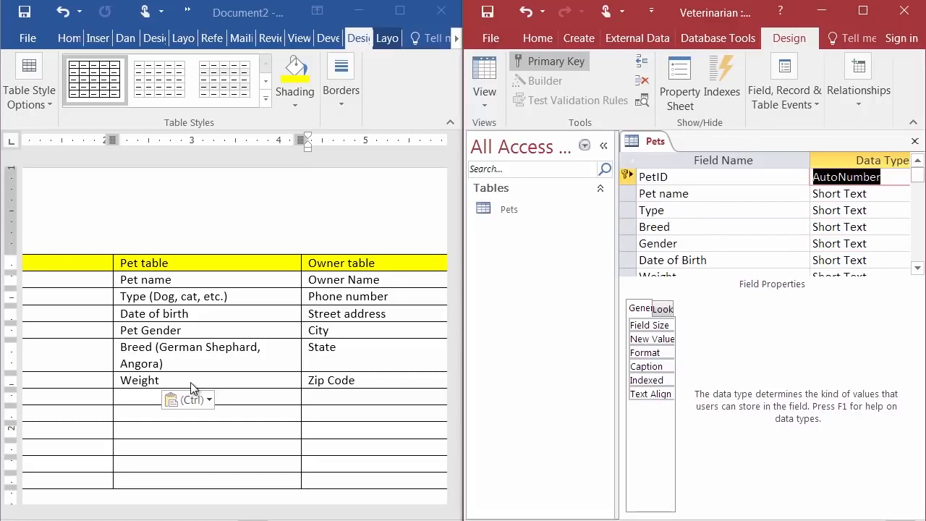
key("Down")
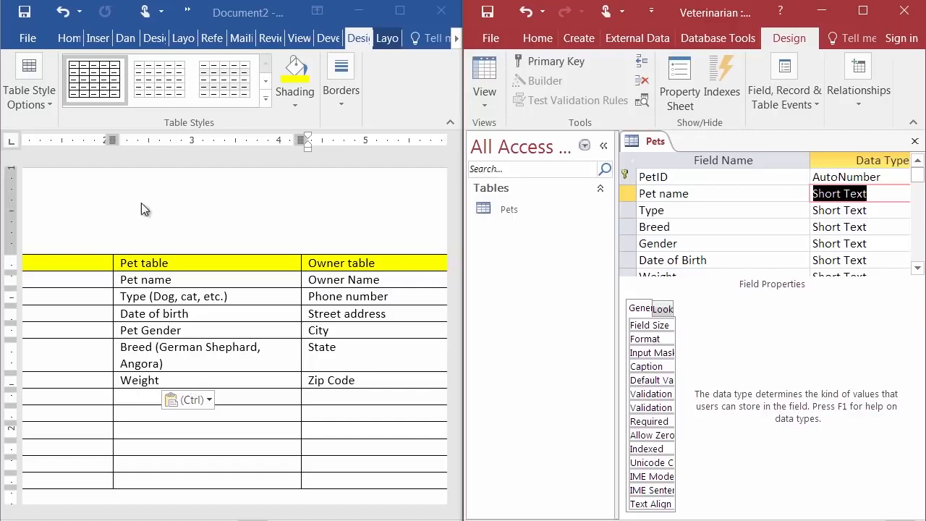
Maximize the Access window and describe Pet name as "Like Fluffy or Spot" and Type as "Like Dog, Cat or Turtle"
left_click(865, 20)
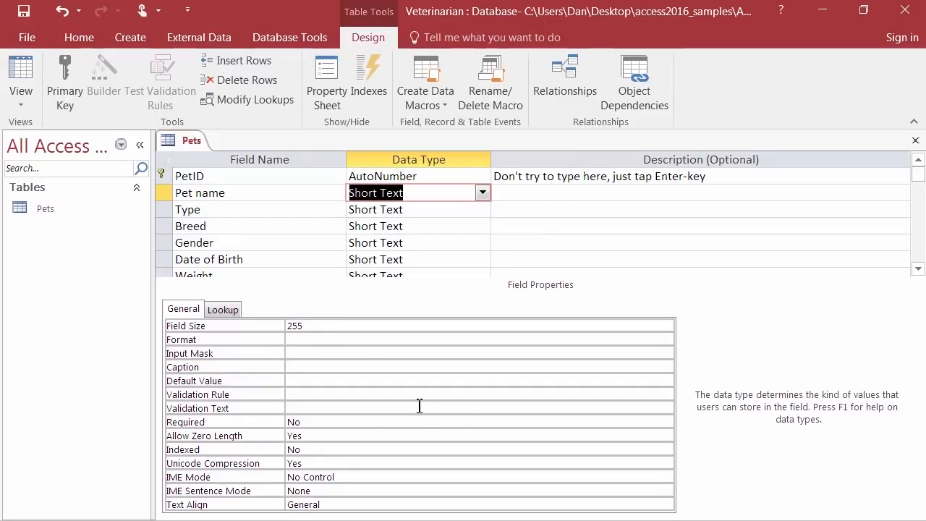
left_click(552, 188)
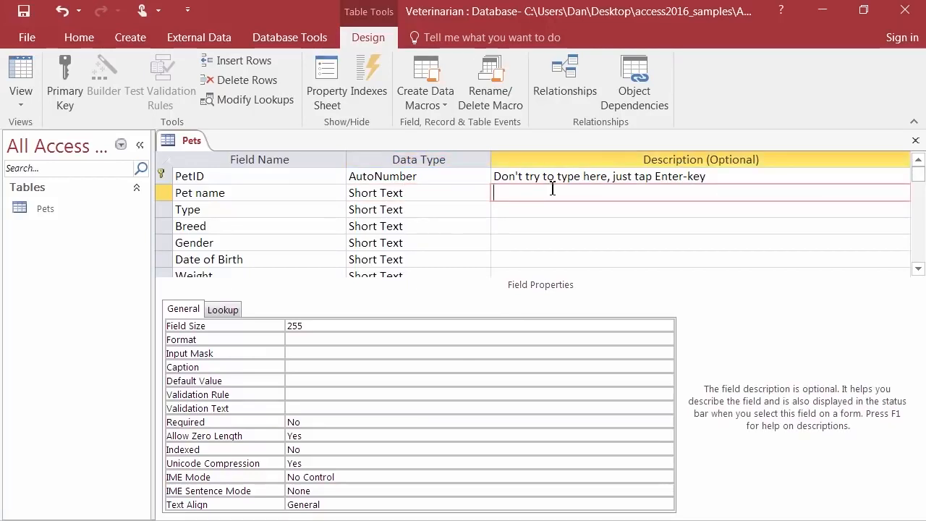
type("Like Fluffy or Spot")
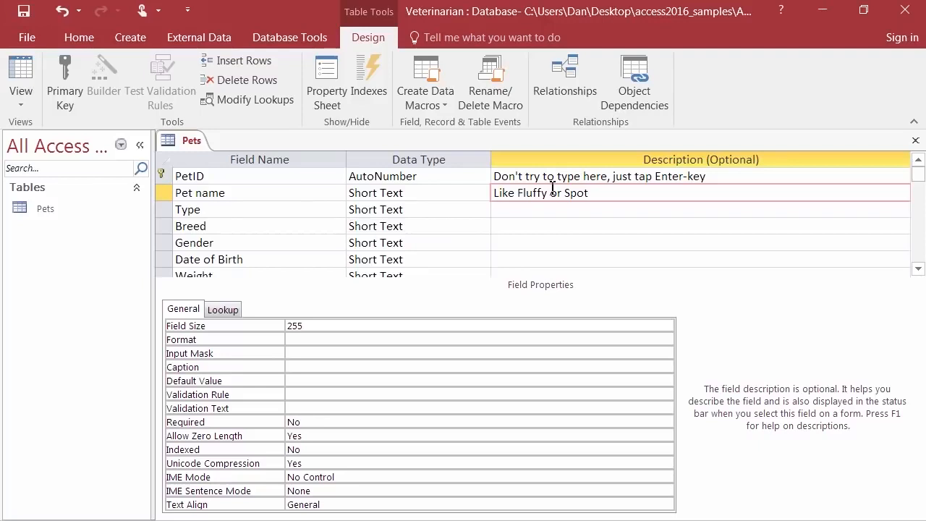
key("Return")
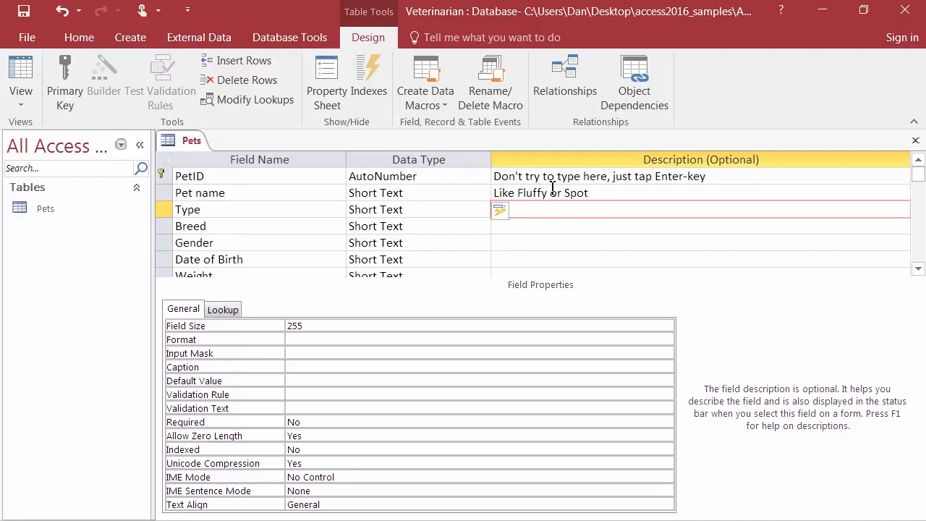
type("Like Dog, Cat")
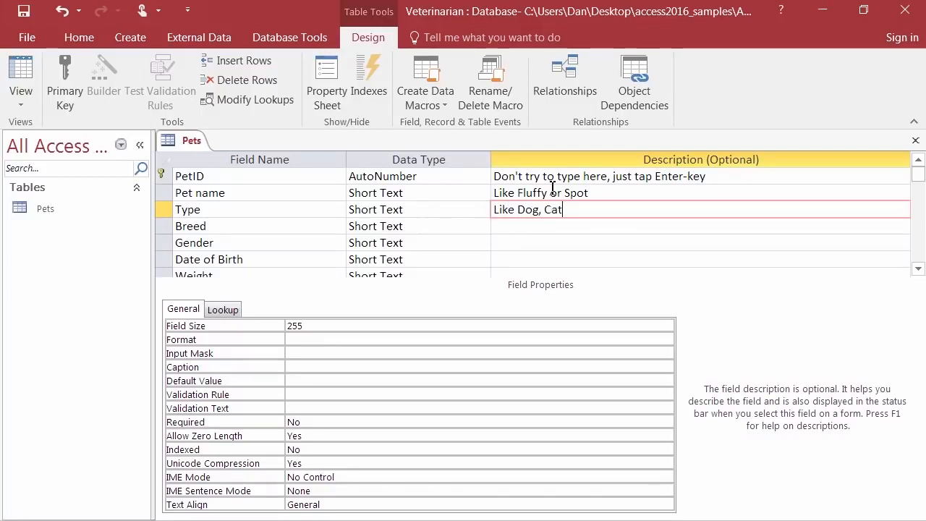
type(" or Tur")
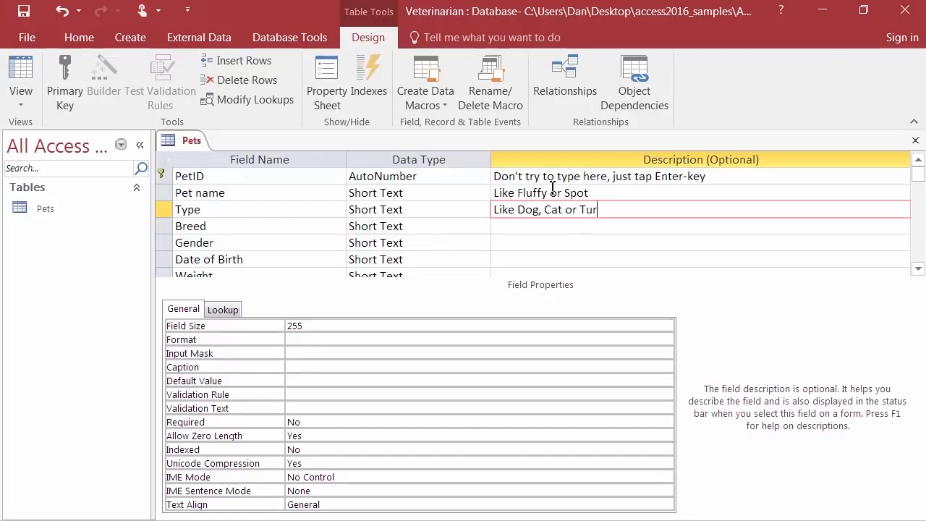
type("tle")
Enter "Like Poodle, Siamese, or Snapping" as the description of the Breed field
left_click(532, 227)
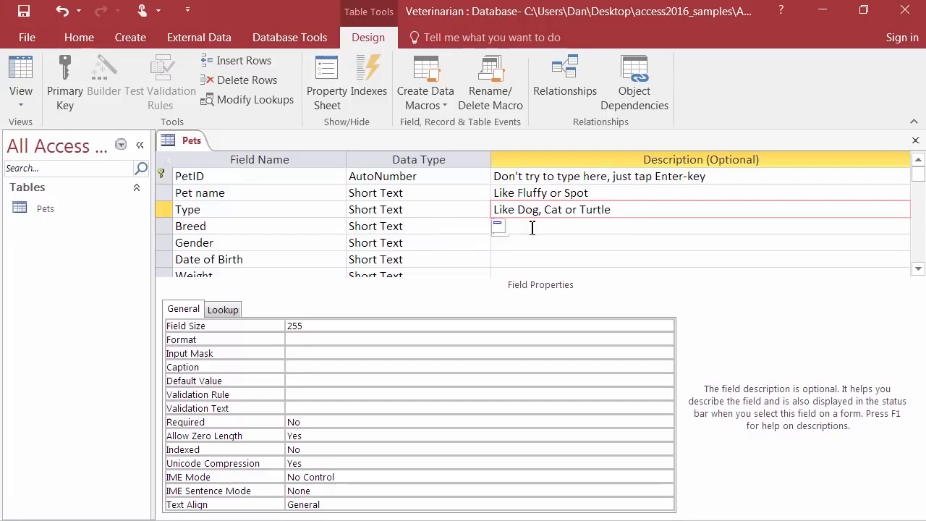
type("Li")
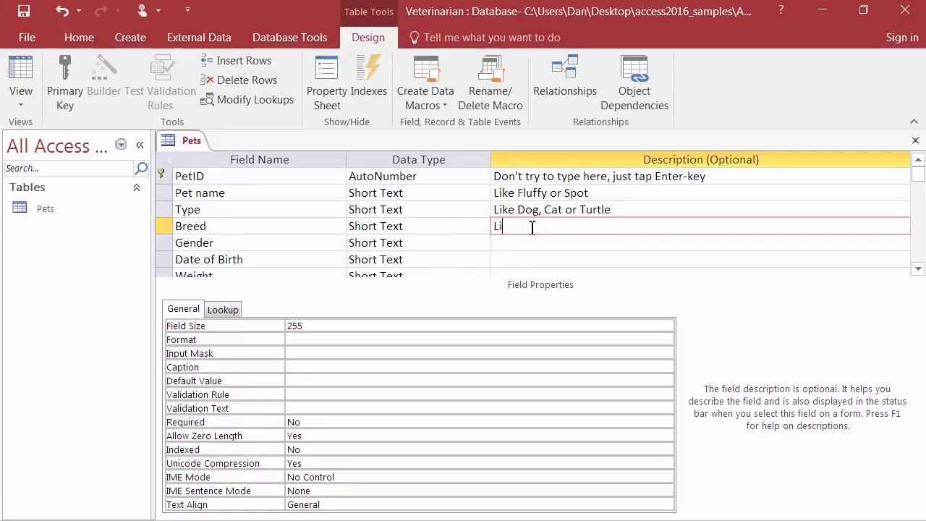
type("ke Poodle, Siamese, ")
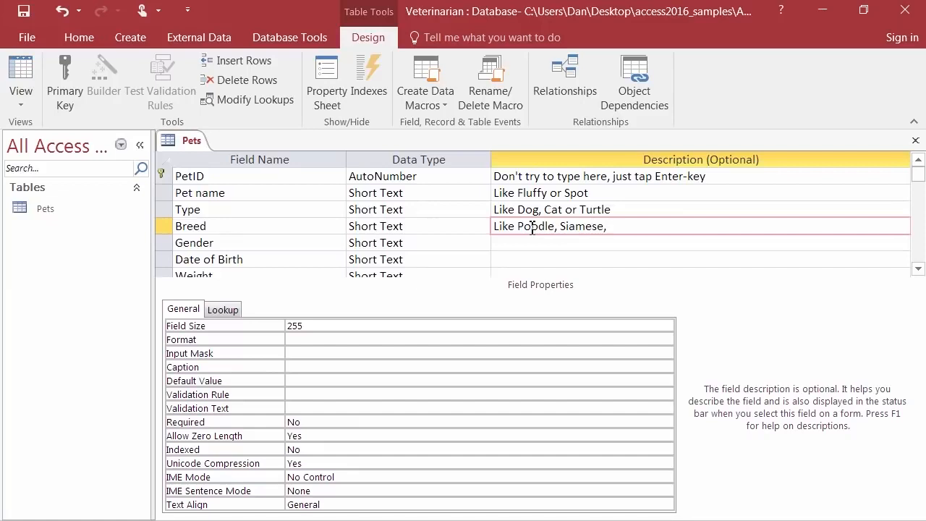
type("Snapping")
key("Left")
key("Left")
key("Left")
key("Left")
key("Left")
key("Left")
key("Left")
key("Left")
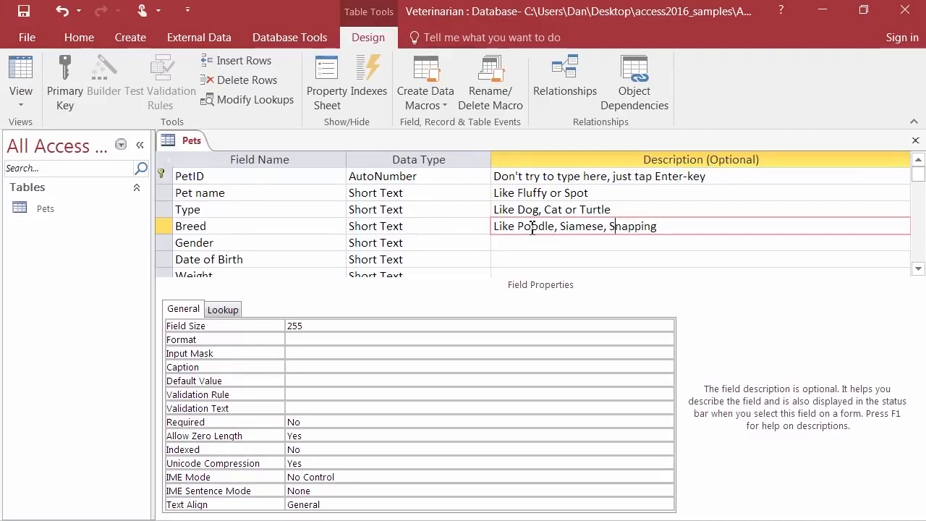
type("or")
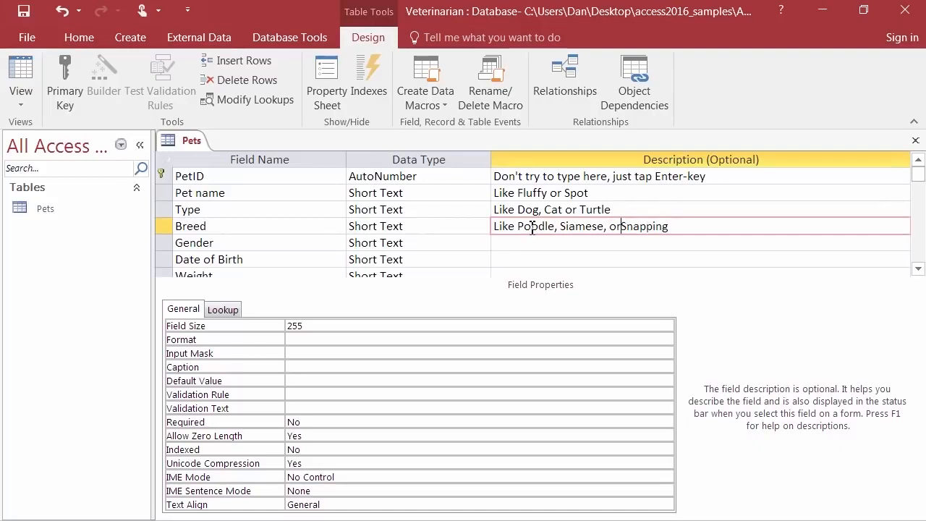
Enter "M=male, F=female, N-neutered or S=spayed" as the description of the Gender field
key("Down")
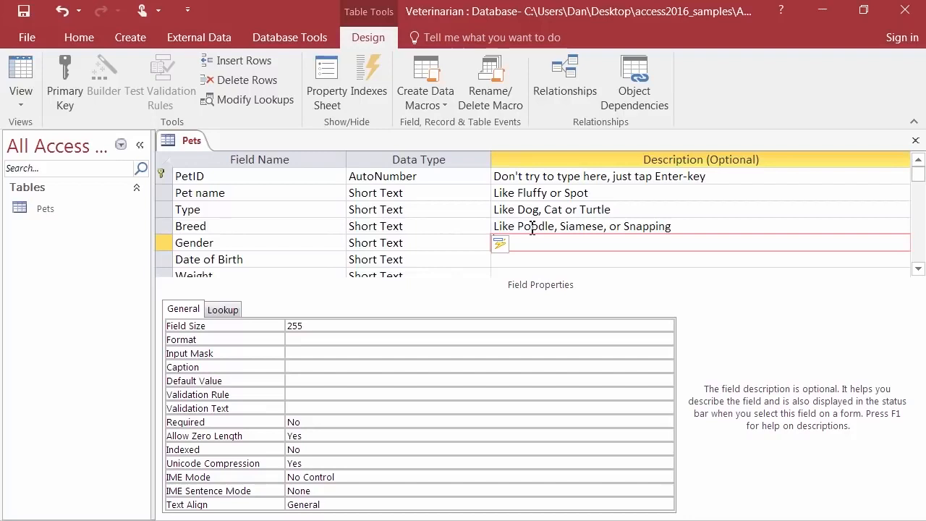
type("M=male,")
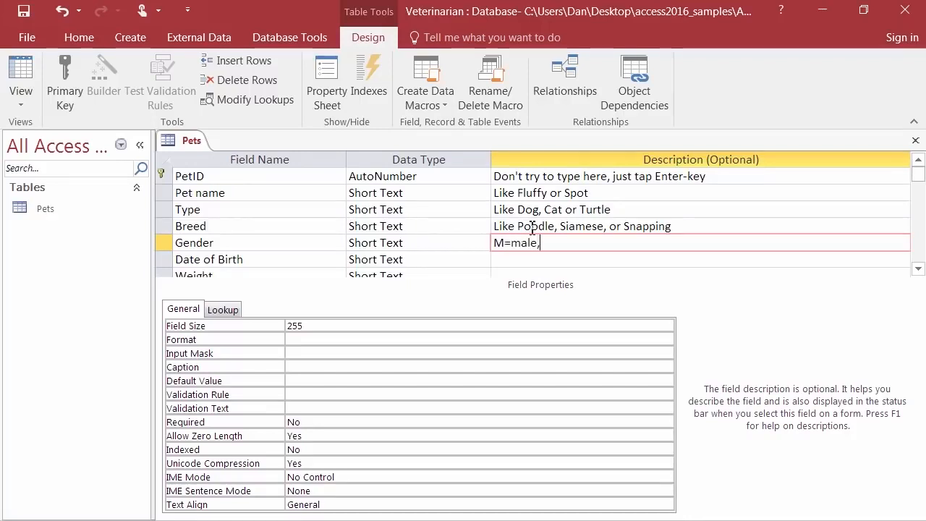
type(" V")
key("BackSpace")
type("F=")
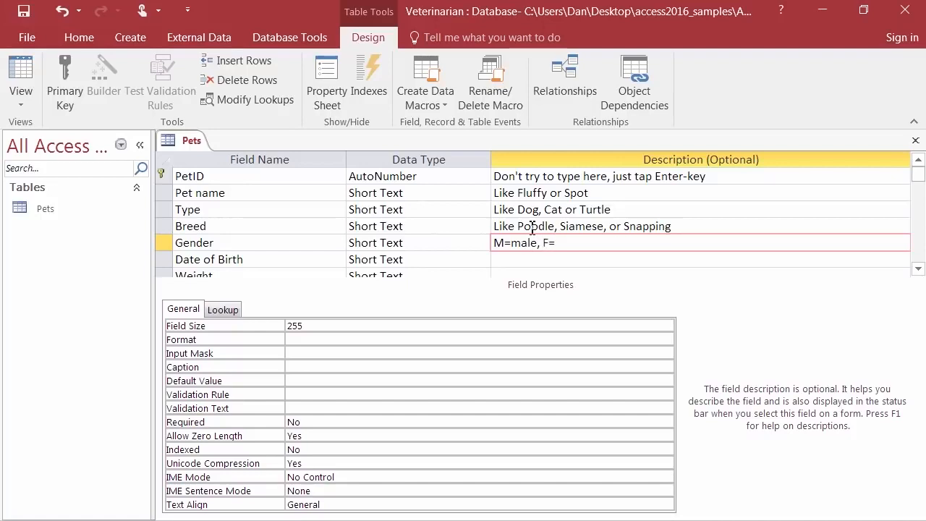
type("female, N-n")
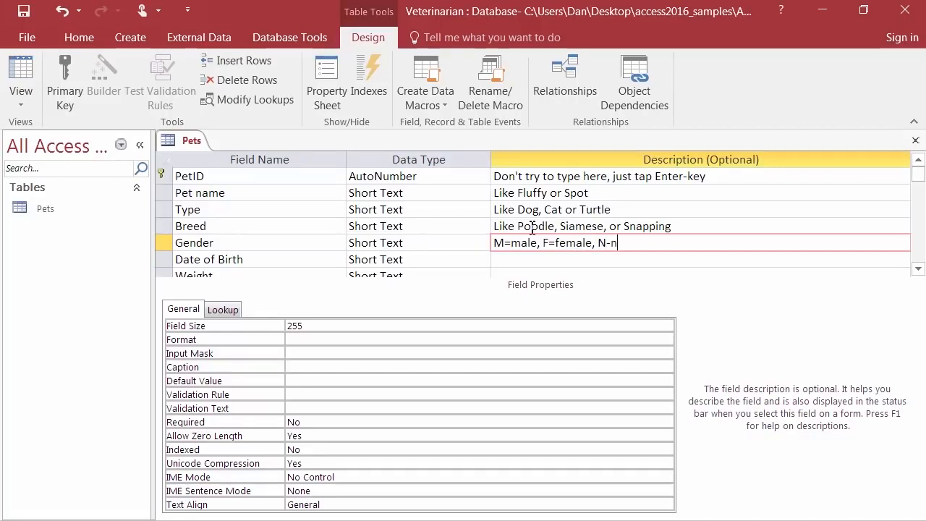
type("eutered or S=spayed")
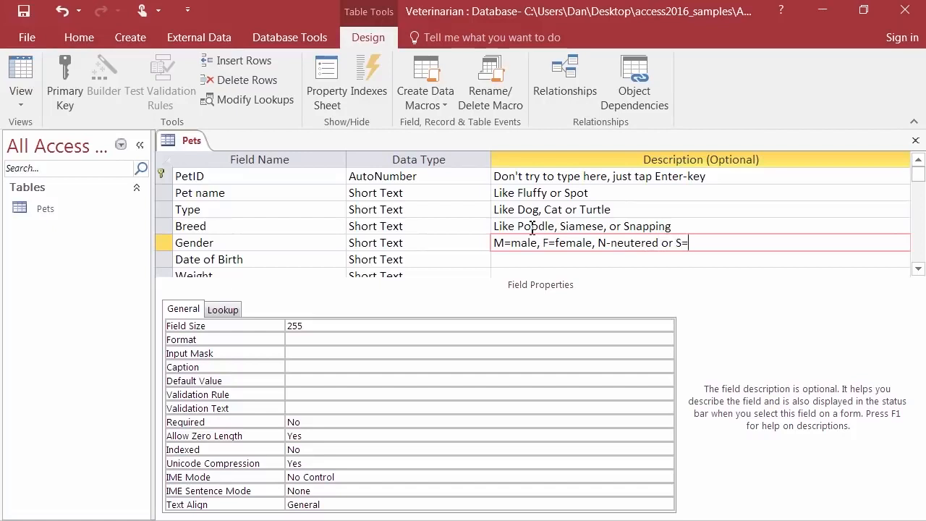
Describe the Date of Birth field as "mm/dd/yy" and the Weight field as "Decimal pounds"
left_click(640, 261)
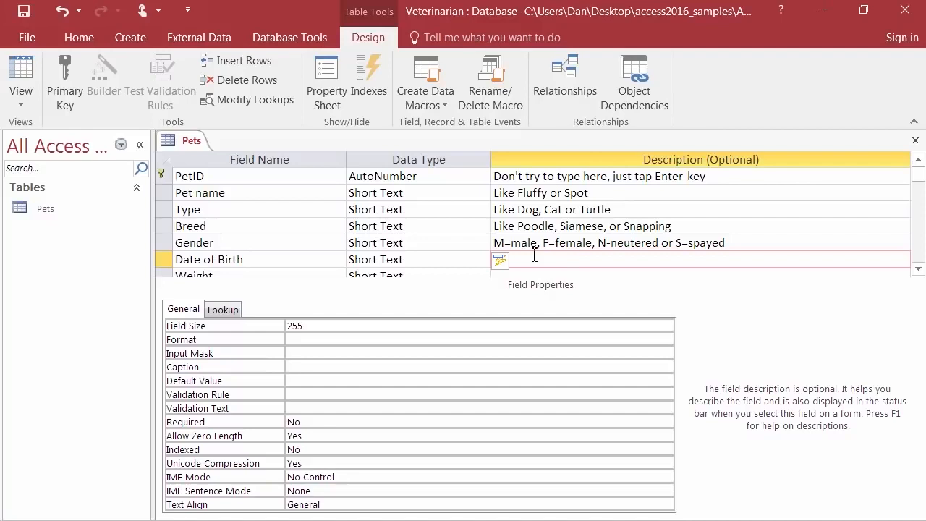
type("mm/dd/yy")
key("Down")
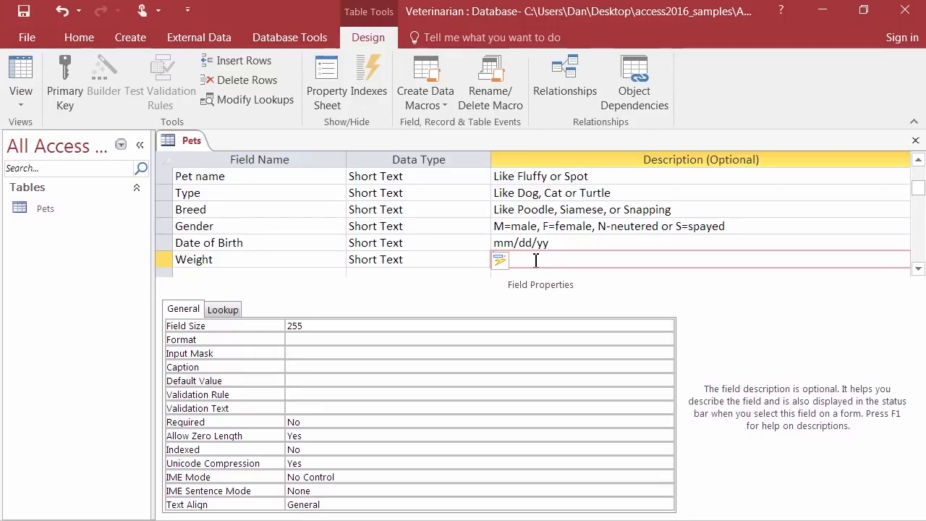
type("Dec")
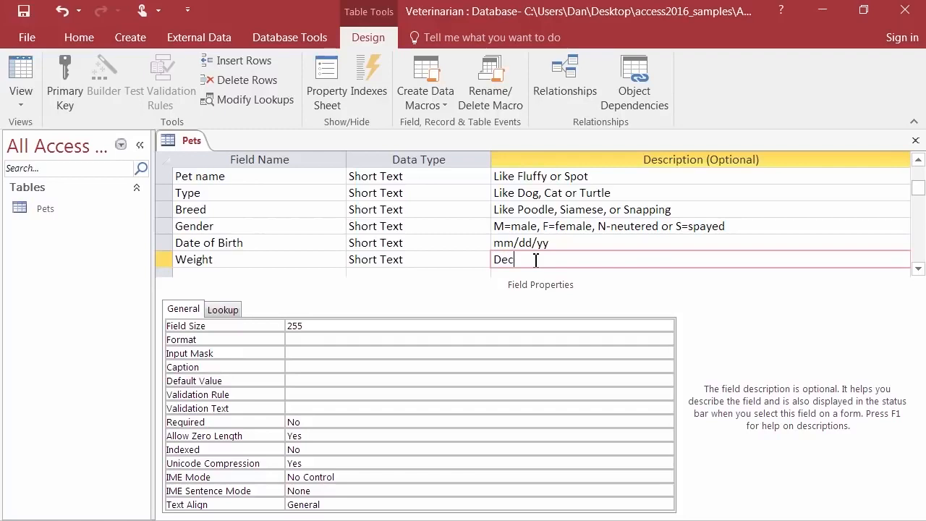
type("imal pounds")
key("Return")
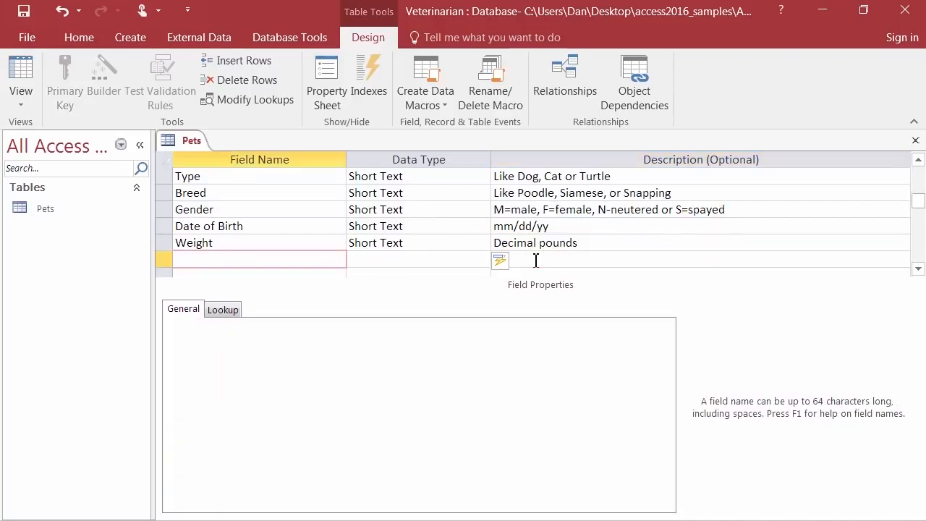
Review the names, data types and descriptions of all Pets fields, from PetID down to Weight and back
key("Up")
key("Up")
key("Up")
key("Up")
key("Up")
key("Up")
key("Up")
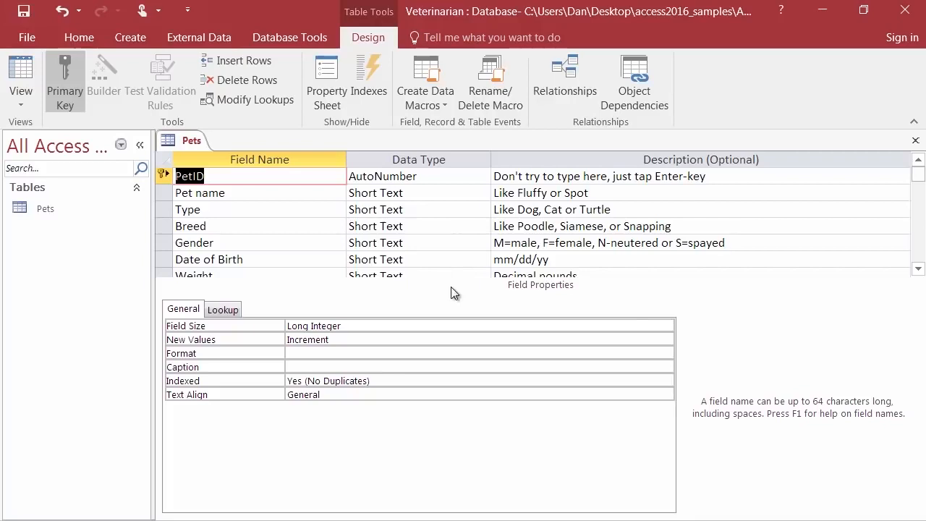
left_click(918, 269)
left_click(918, 269)
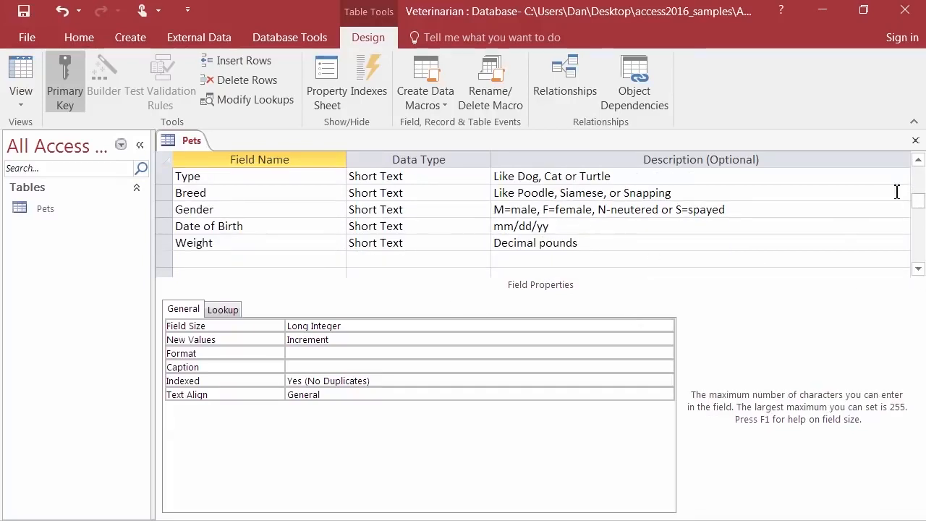
left_click(918, 162)
left_click(918, 162)
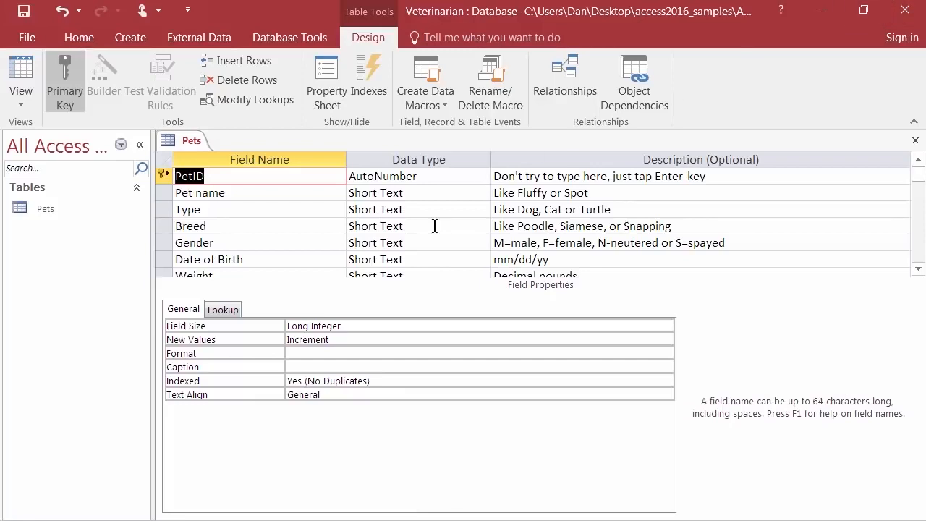
Set the field size of Pet name to 25 and of Type to 15
left_click(411, 191)
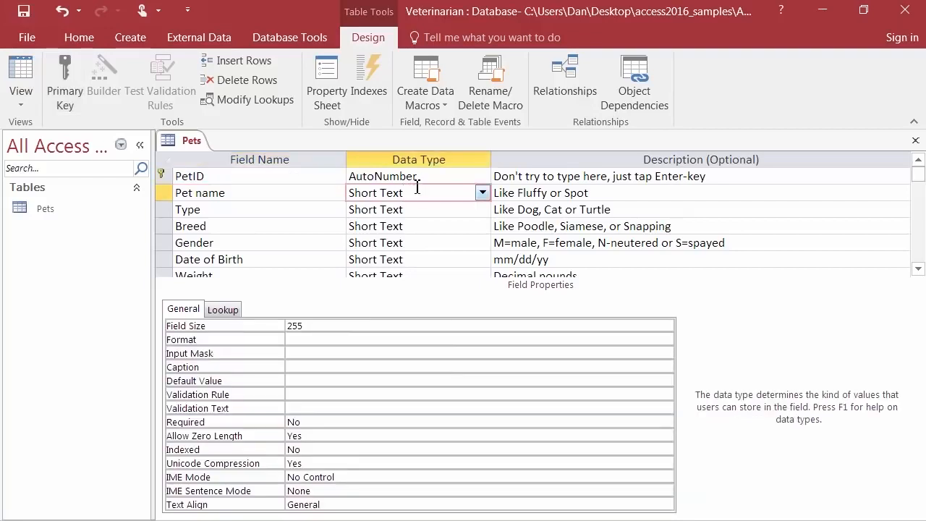
left_click(309, 328)
double_click(295, 327)
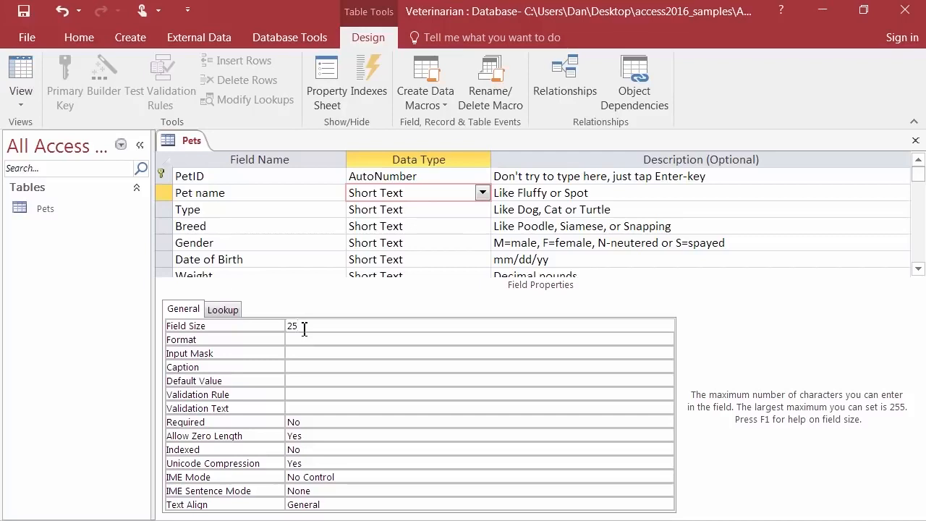
left_click(419, 209)
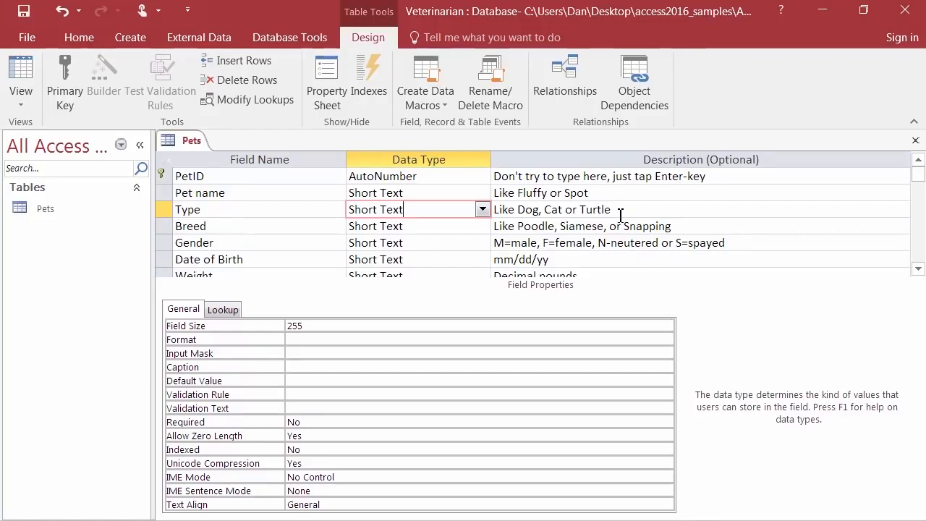
key("F6")
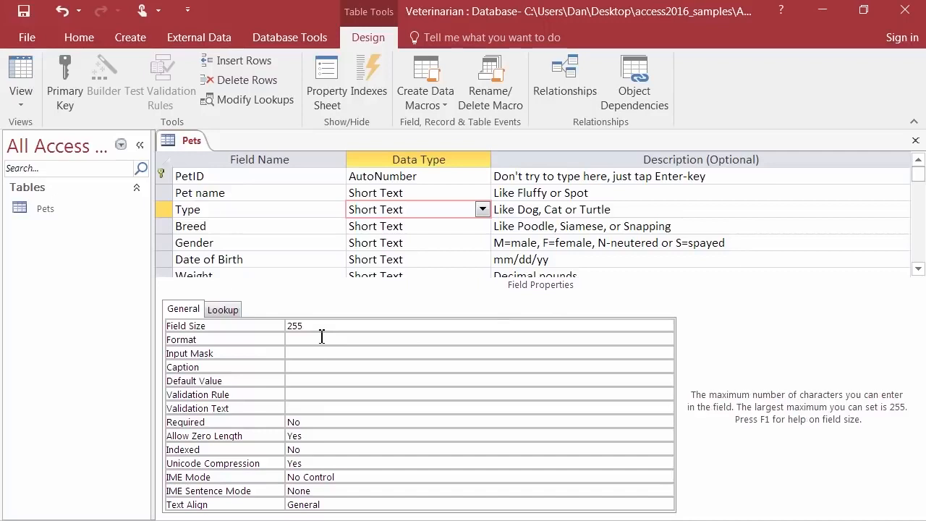
type("15")
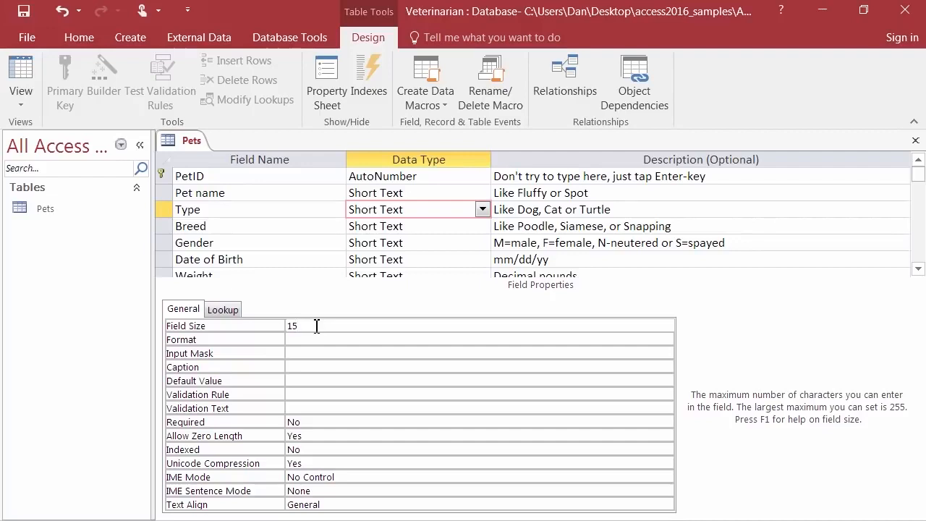
Set the field size of Breed to 15 and of Gender to 1, and recheck both fields
left_click(421, 225)
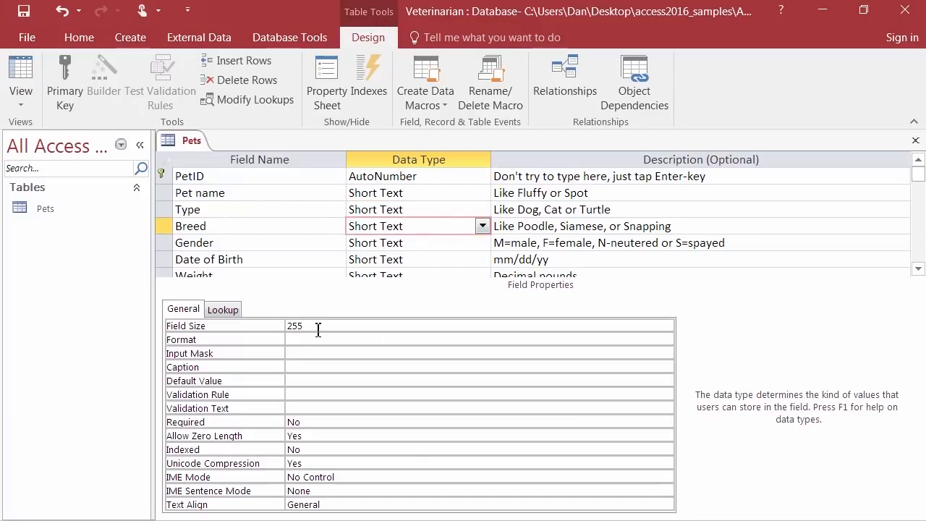
left_click_drag(317, 329, 258, 330)
type("35")
left_click(443, 243)
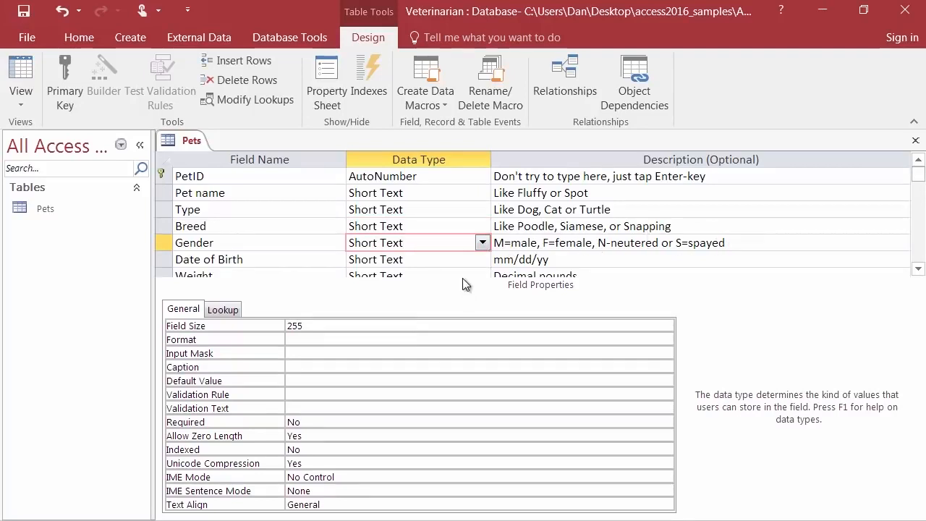
left_click(270, 327)
type("1")
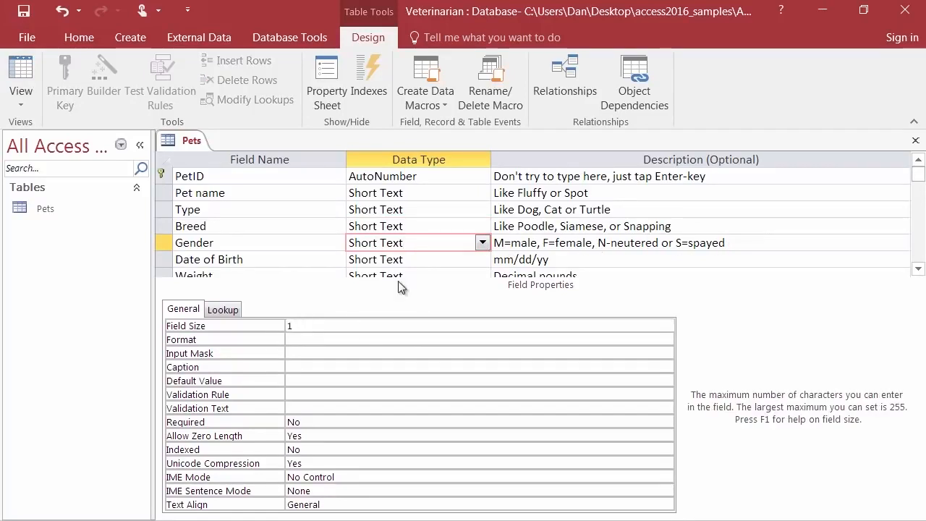
key("Up")
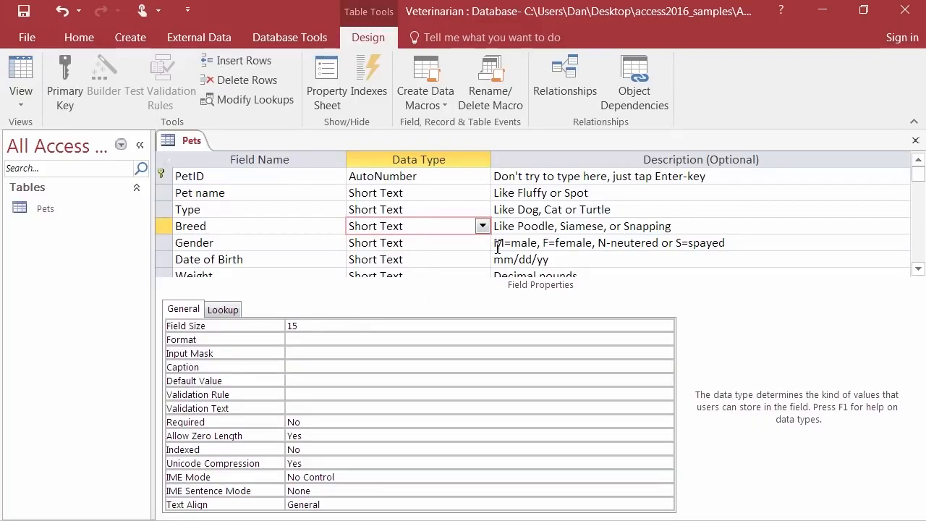
left_click(449, 245)
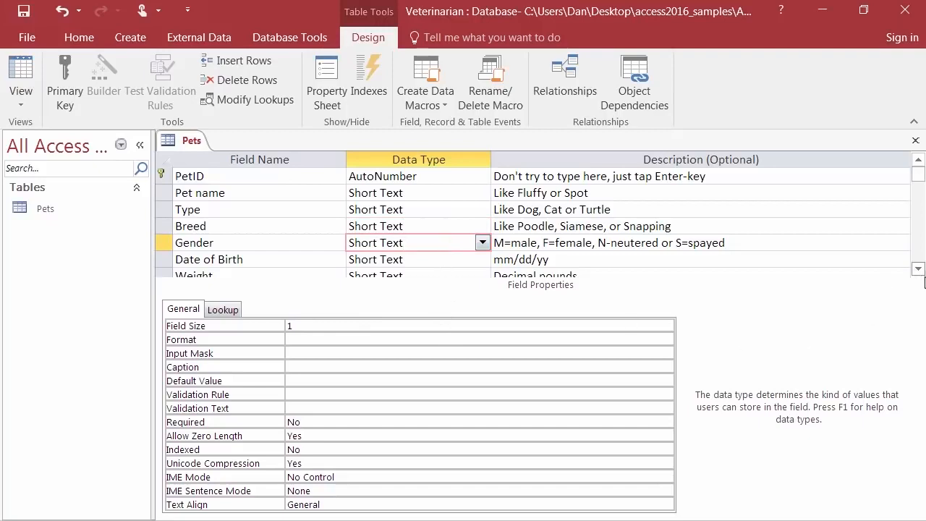
Change the data type of the Date of Birth field to Date/Time
double_click(919, 269)
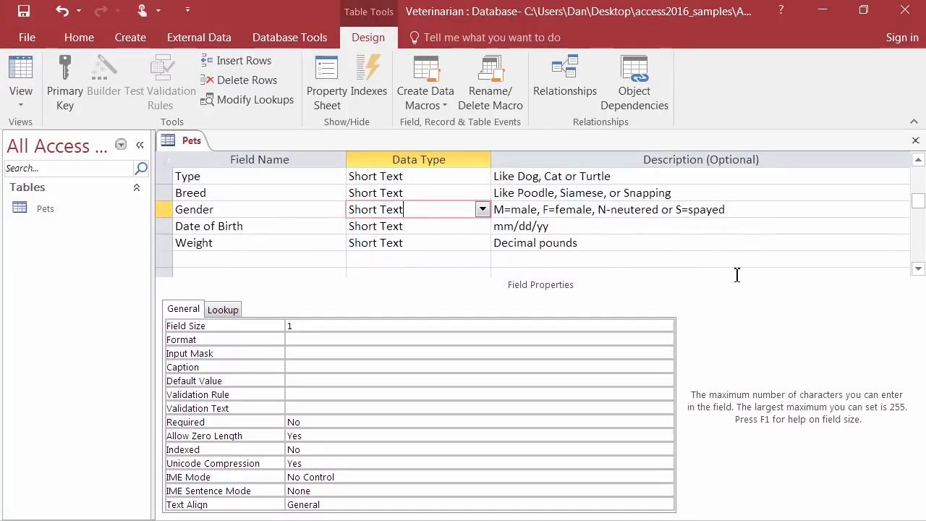
left_click(419, 226)
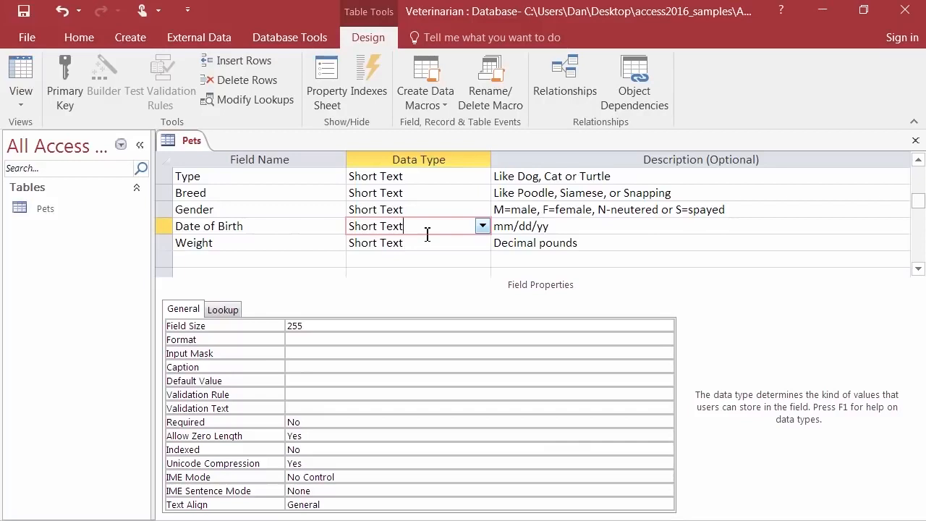
left_click(482, 226)
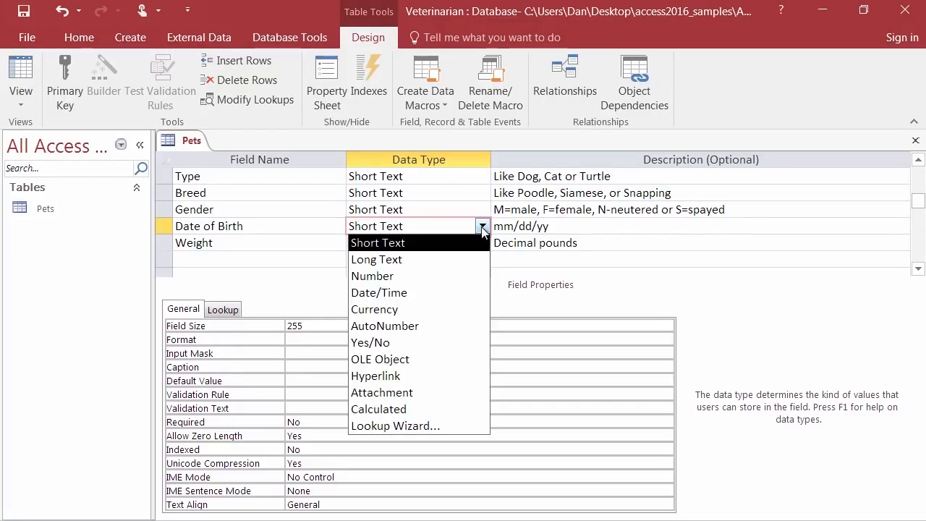
left_click(382, 292)
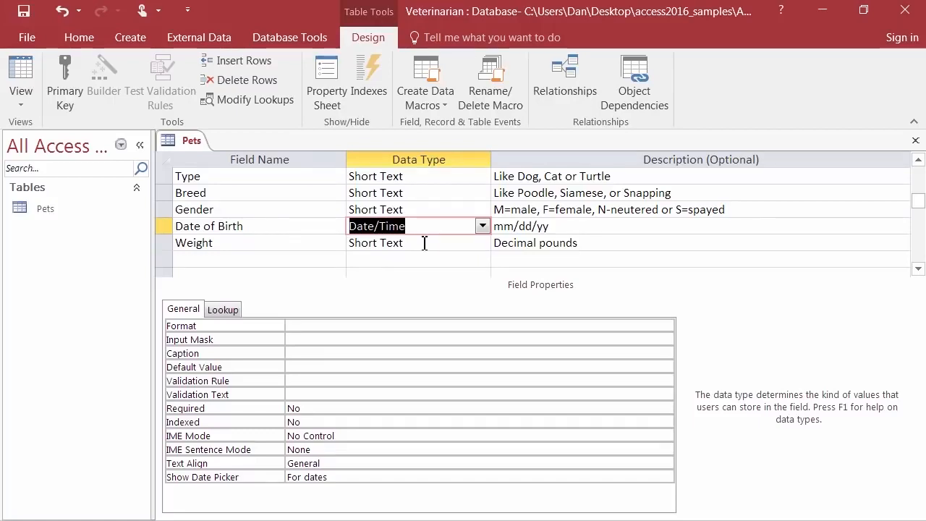
Change the data type of the Weight field to Number and set its field size to Decimal
left_click(424, 243)
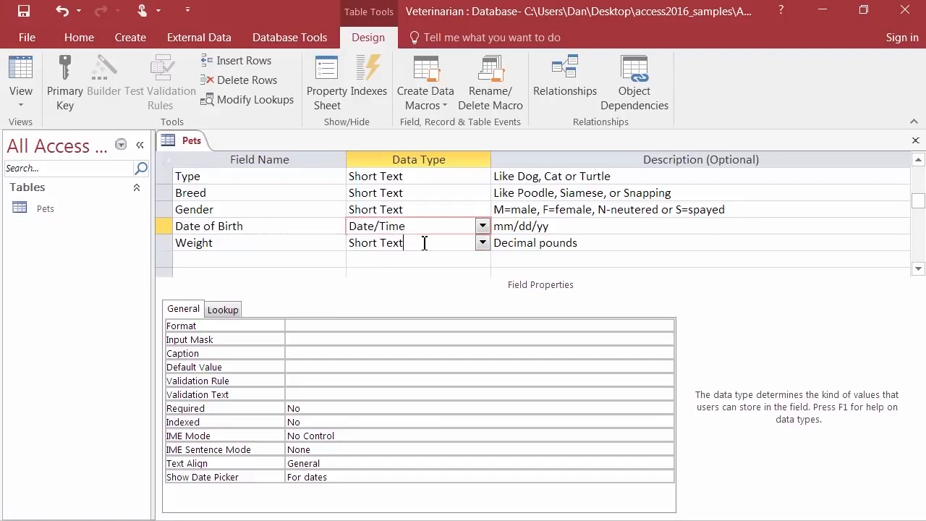
left_click(482, 245)
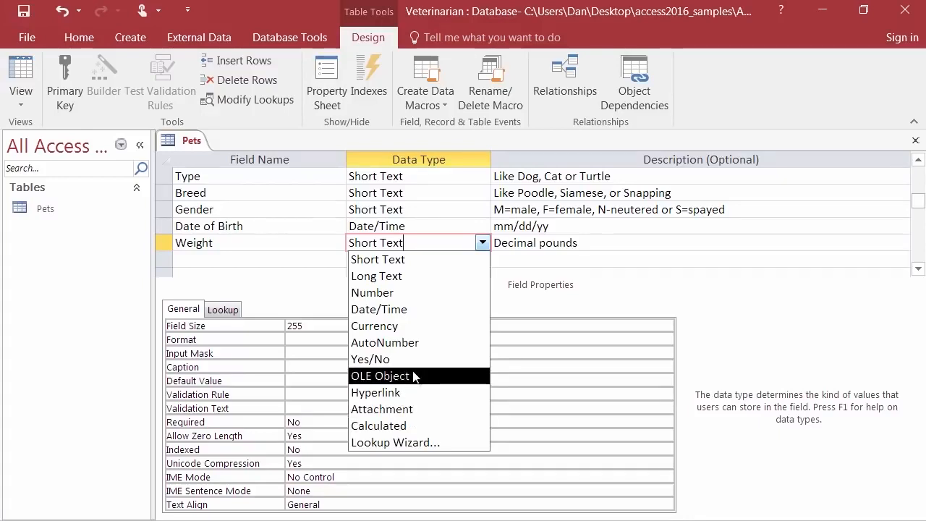
left_click(389, 295)
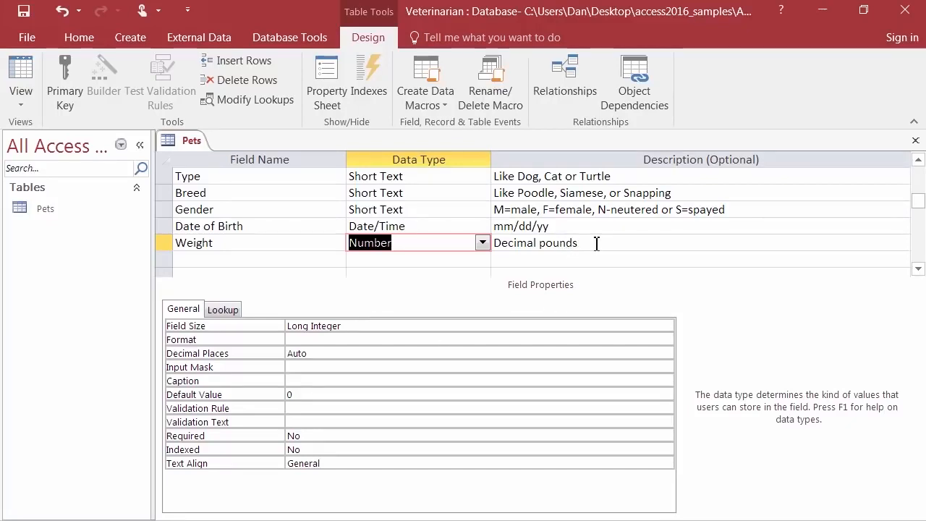
left_click(363, 327)
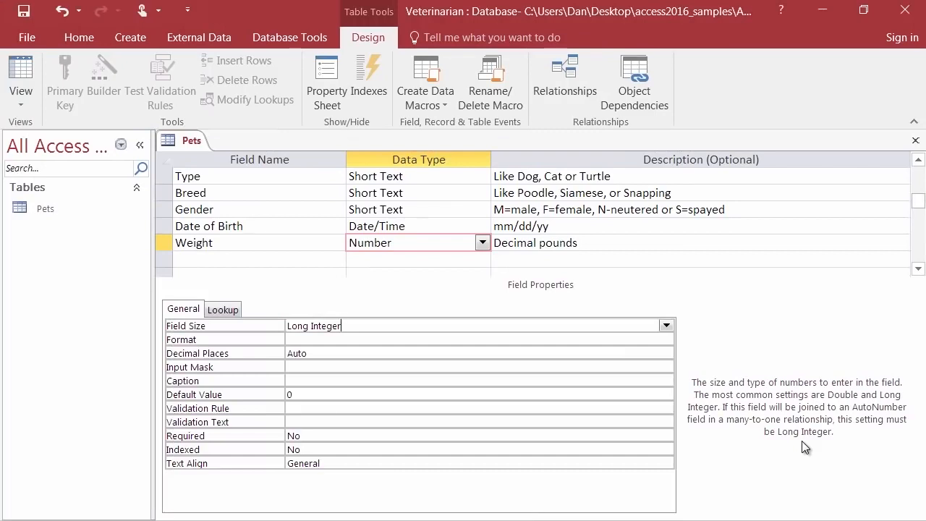
left_click(666, 327)
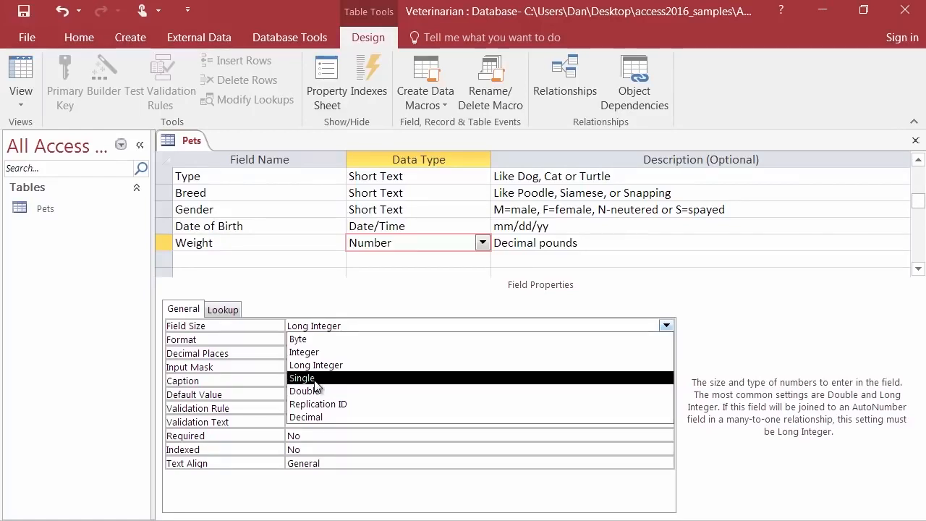
left_click(329, 417)
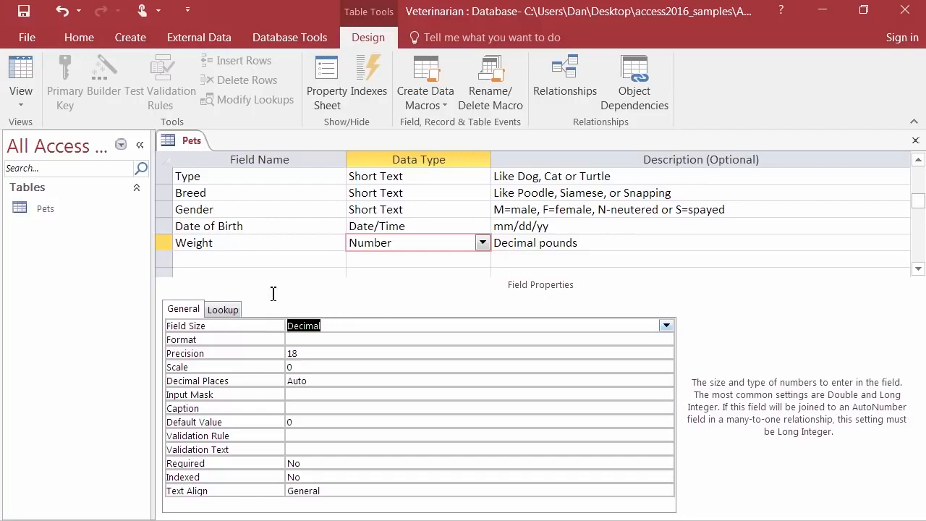
Switch the Pets table to Datasheet View, saving the table design
left_click(22, 74)
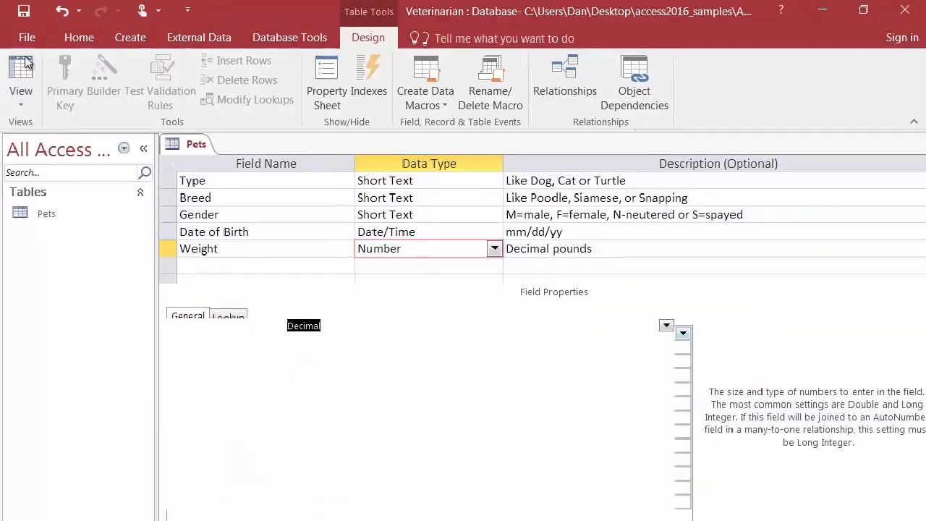
left_click(42, 143)
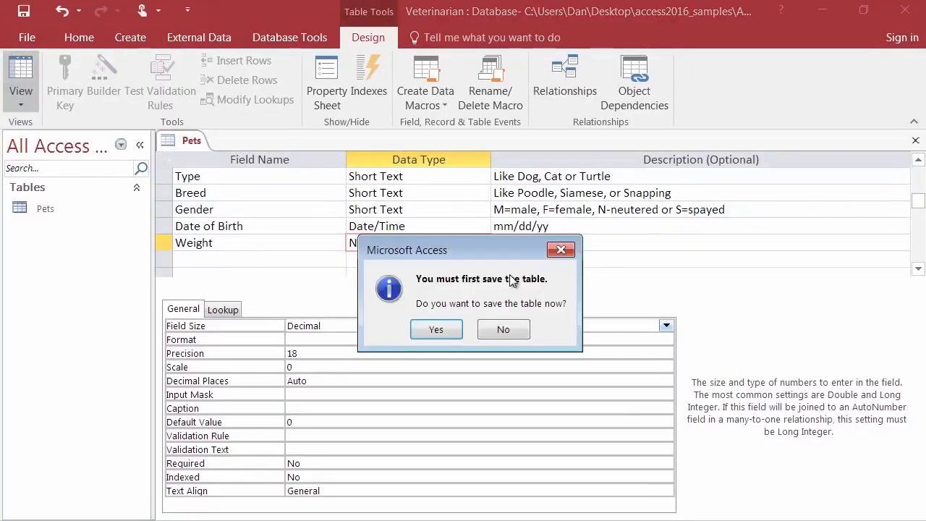
left_click(437, 329)
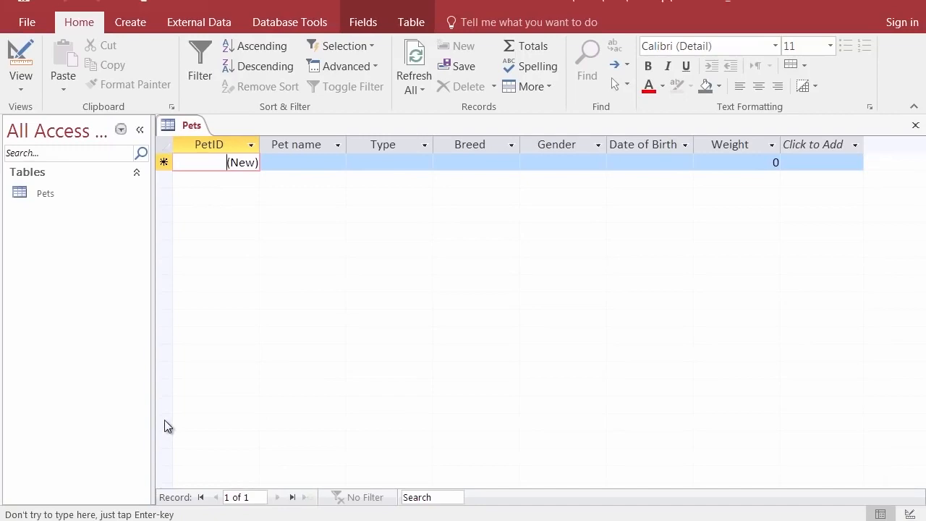
Start the first Pets record with pet name Fluffy, type Cat, breed Angora and gender F
key("Return")
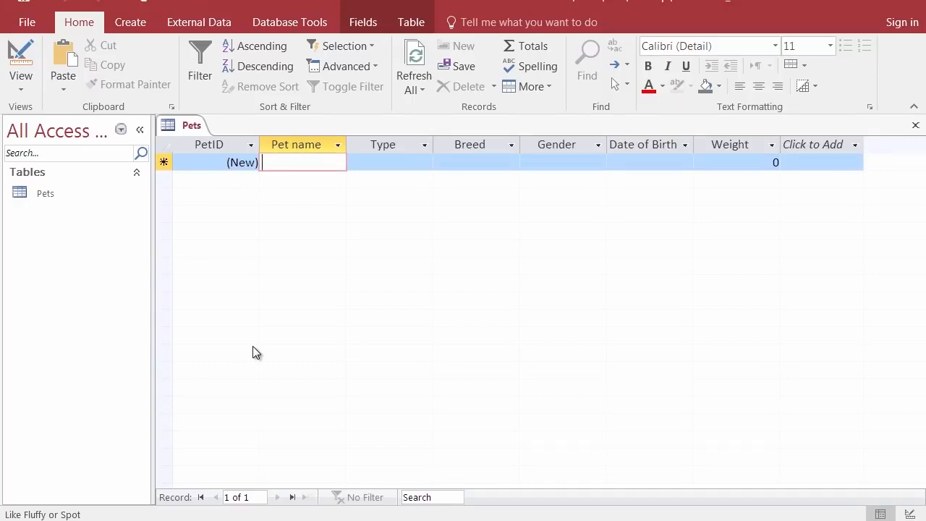
type("Fluffy")
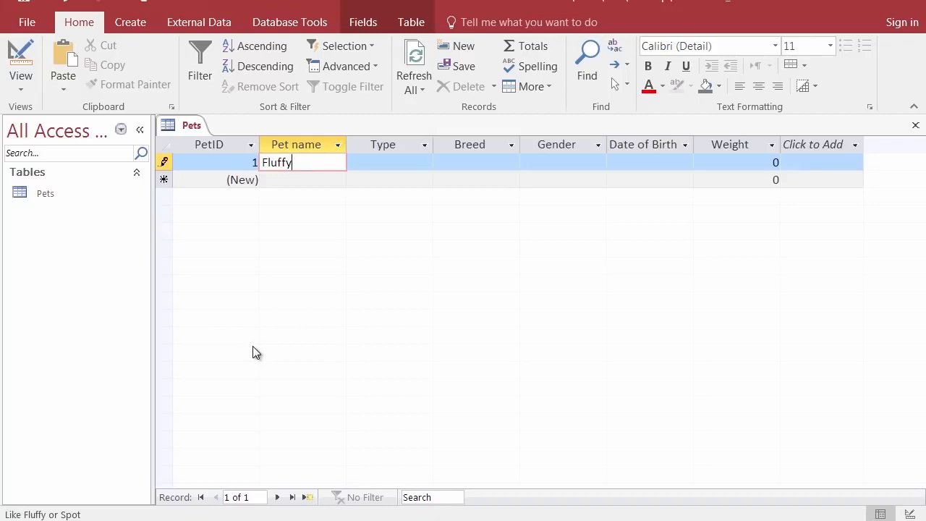
key("Tab")
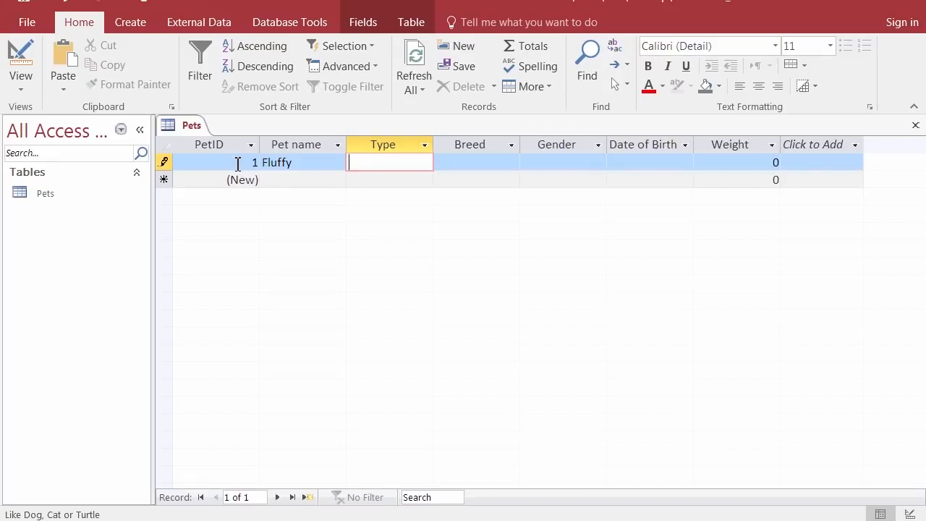
type("Cat")
key("Tab")
type("Angora")
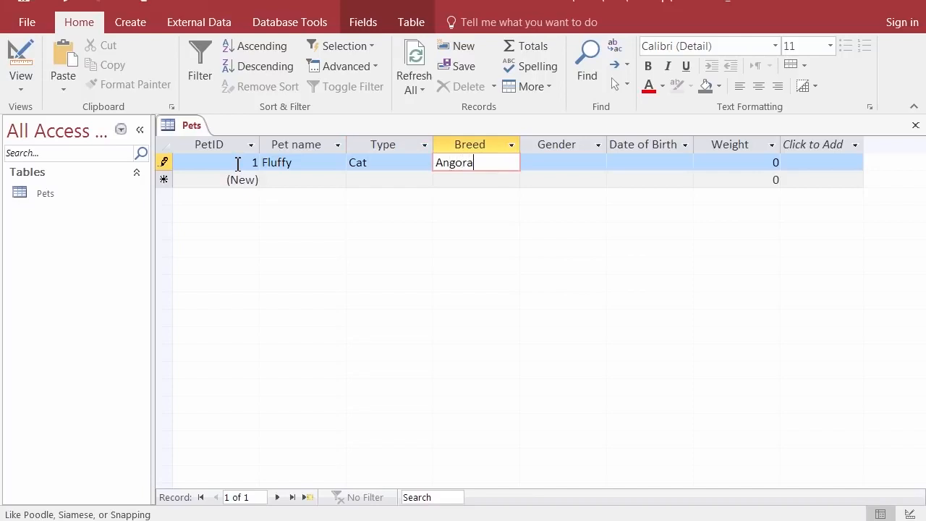
key("Tab")
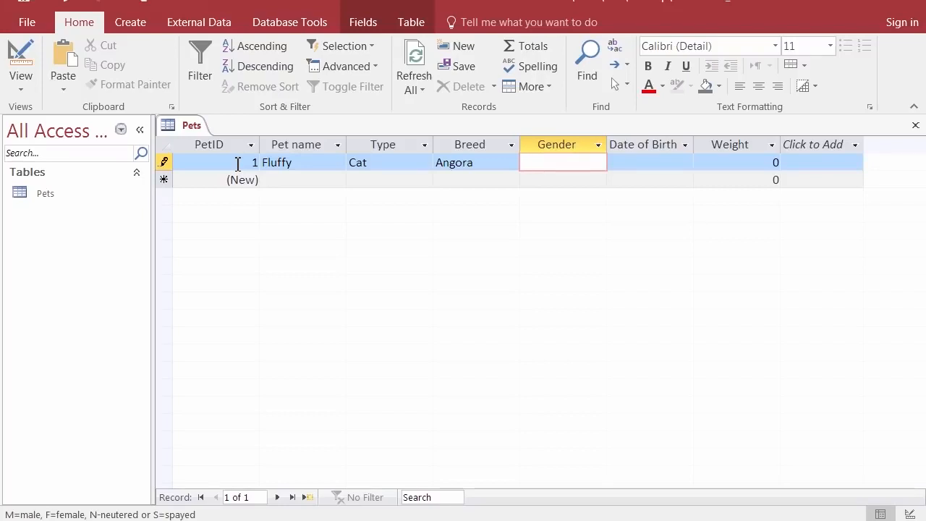
type("F")
key("Tab")
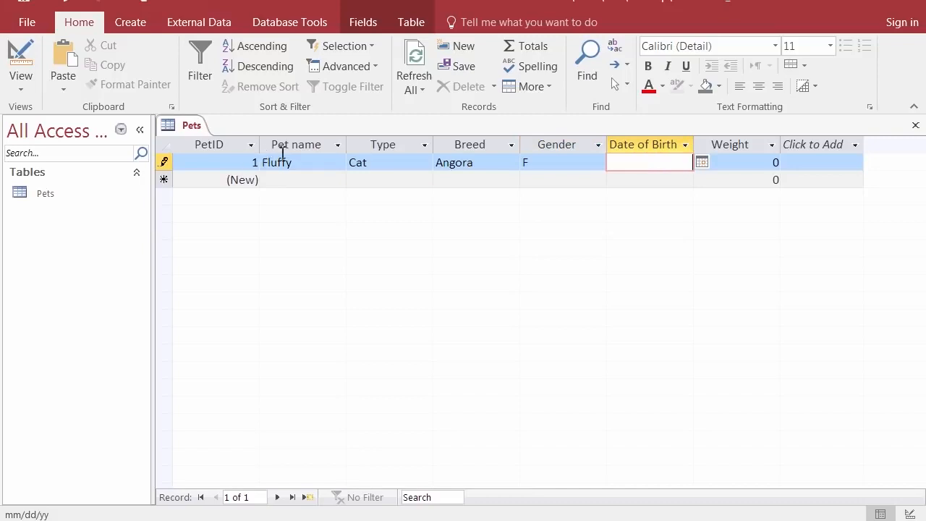
Complete Fluffy's record with the pet's date of birth and a weight of 6.3
left_click(701, 163)
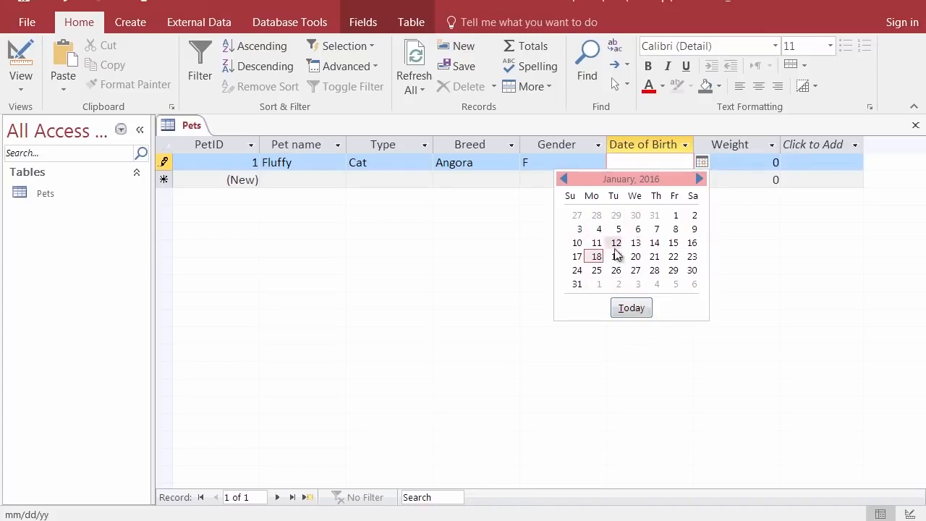
left_click(638, 156)
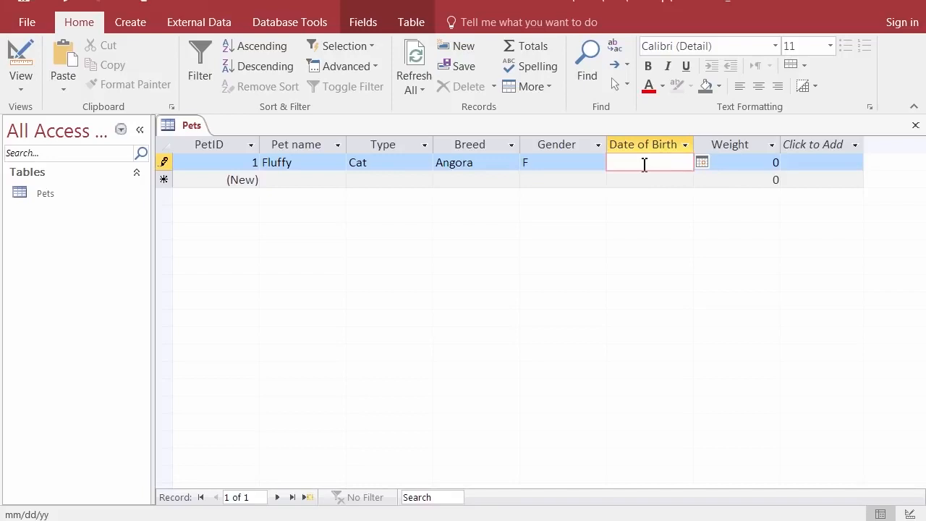
type("2/14/2012")
left_click(740, 162)
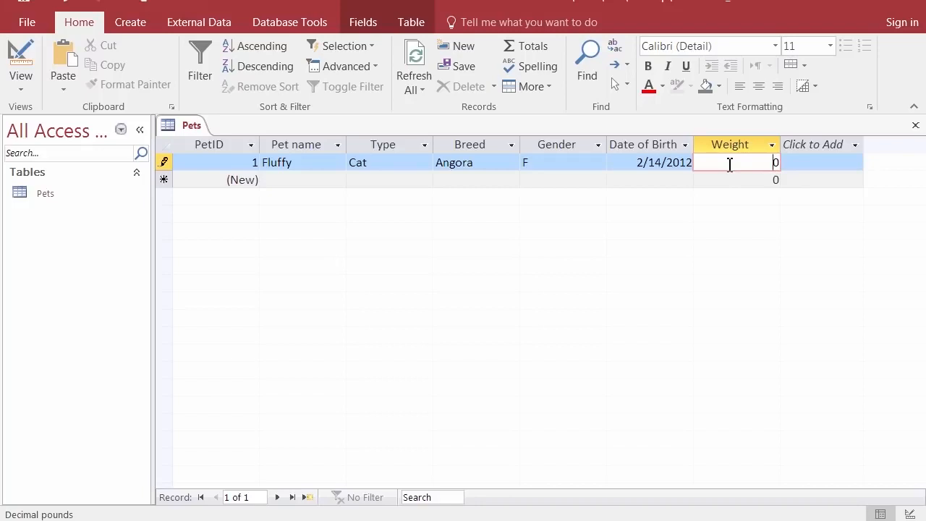
type("6.3")
key("Return")
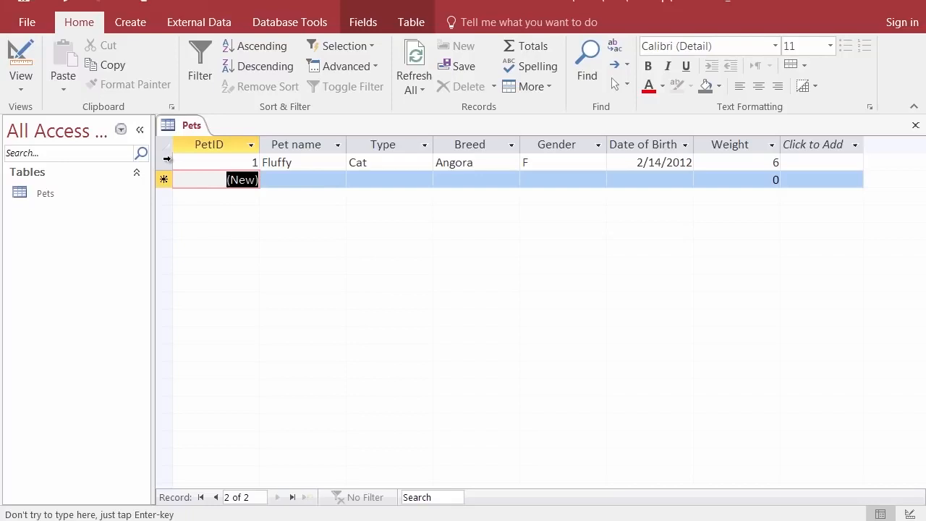
left_click(816, 142)
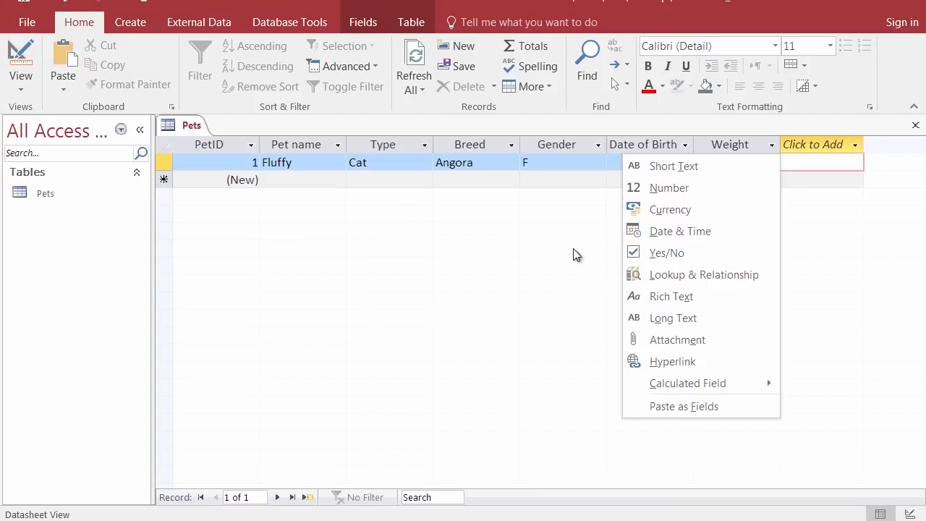
key("Escape")
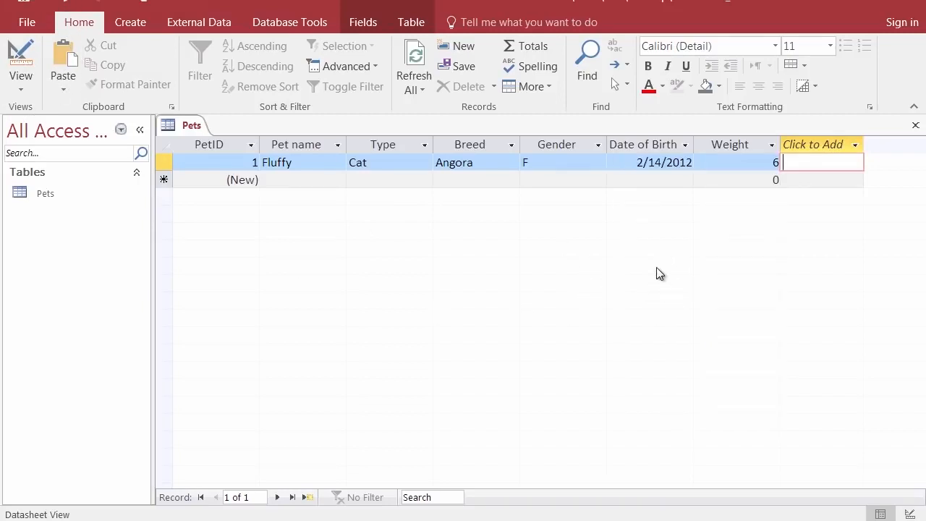
left_click(288, 179)
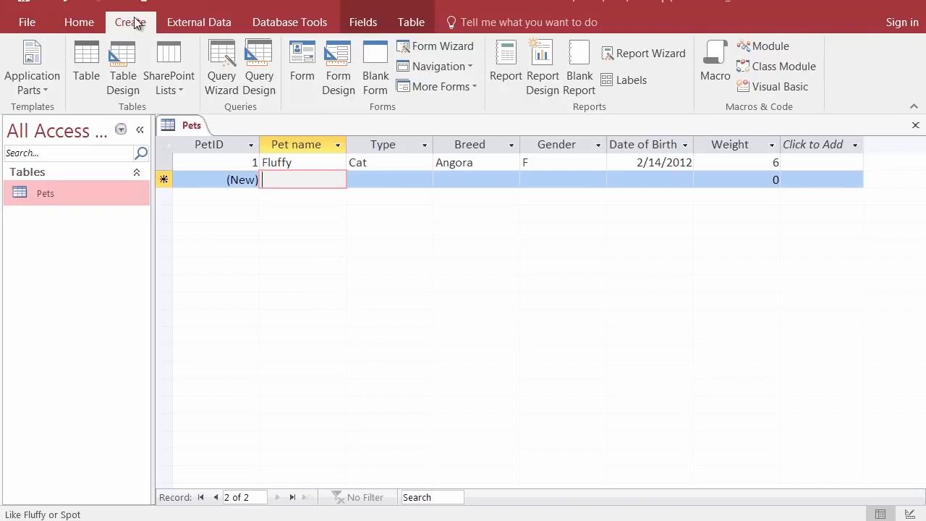
Create a second table in the database and save it as Owners
left_click(79, 27)
left_click(121, 22)
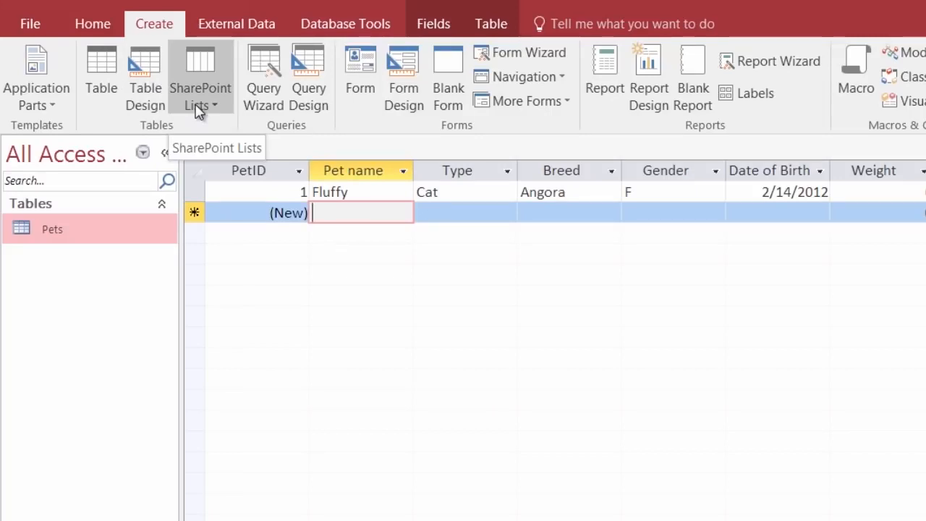
left_click(103, 67)
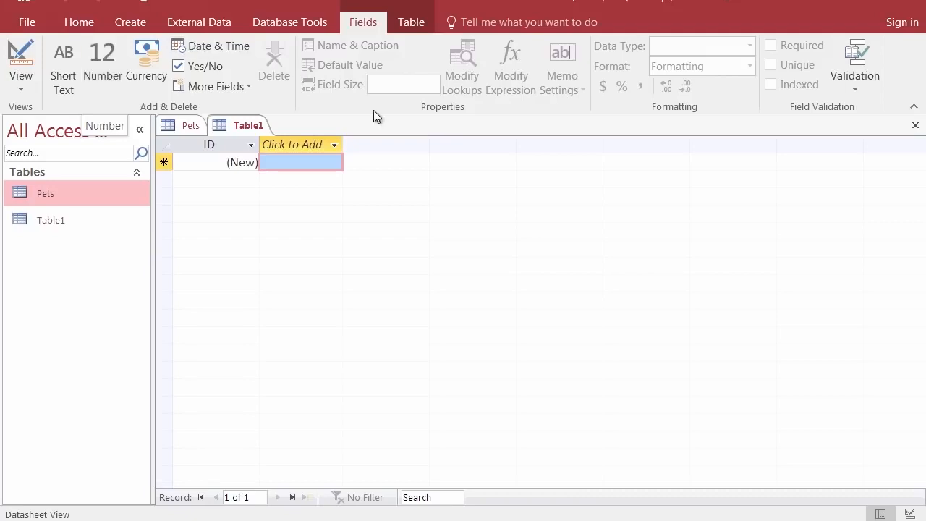
right_click(253, 127)
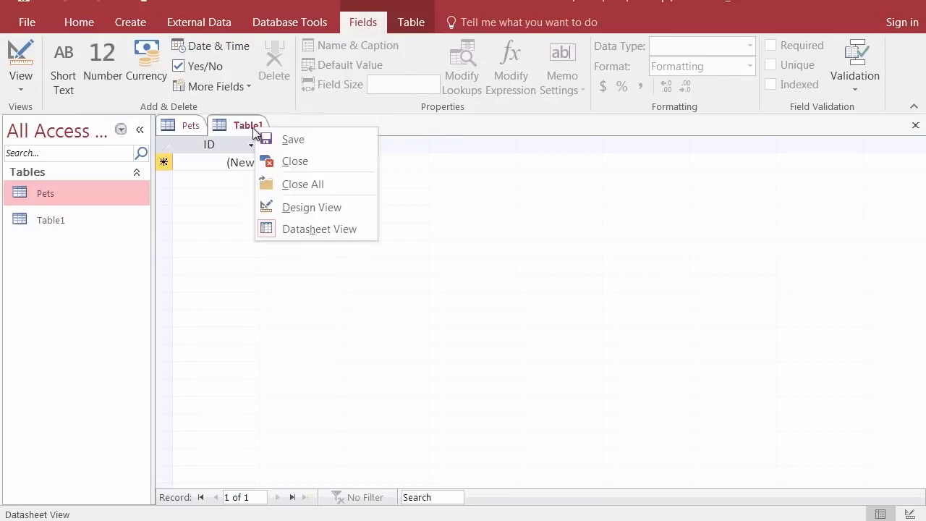
left_click(302, 142)
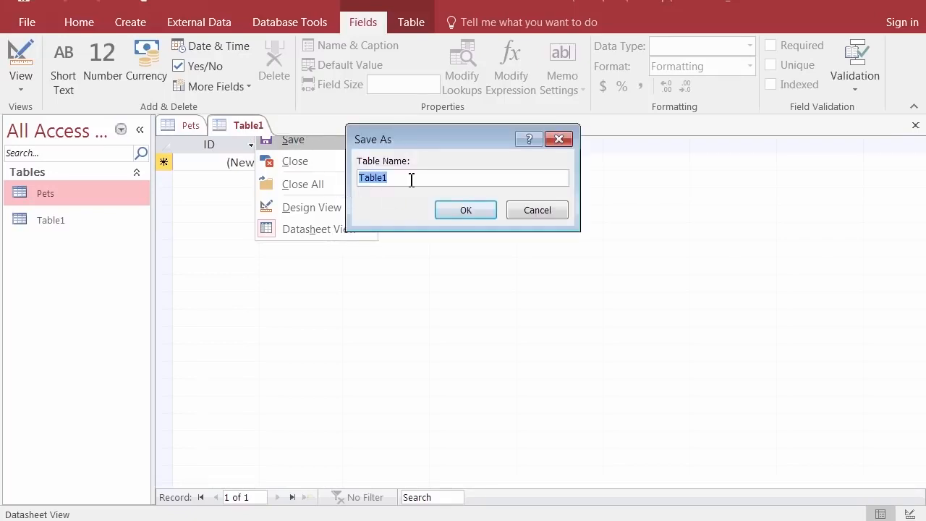
type("Owners")
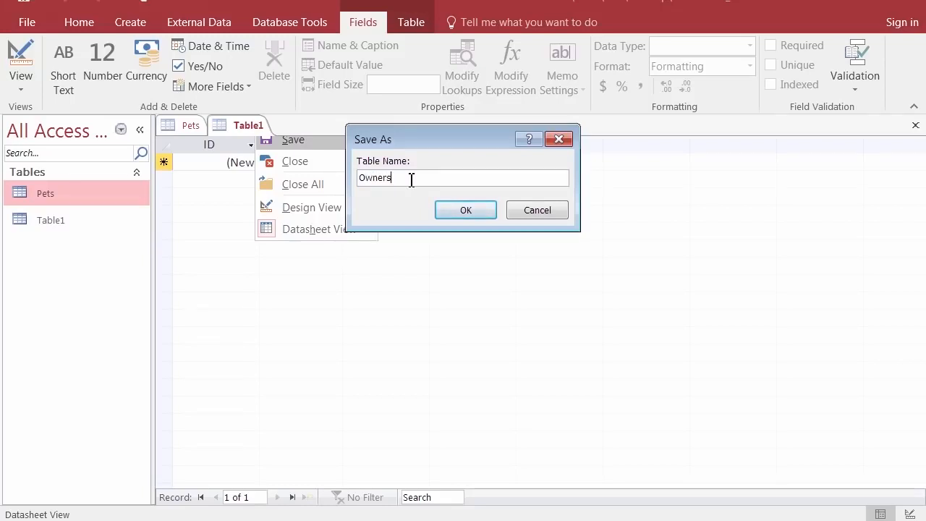
key("Return")
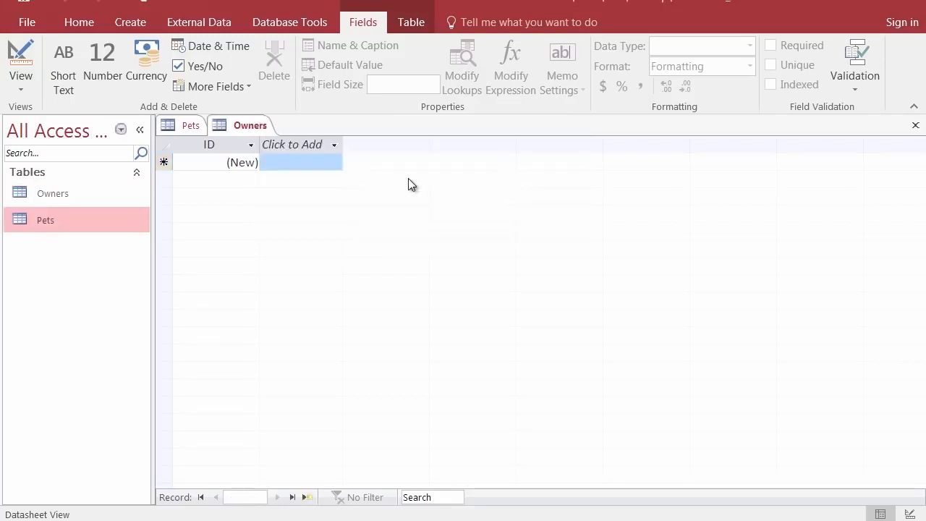
Rename the ID field of the Owners table to OwnerID
left_click(254, 123)
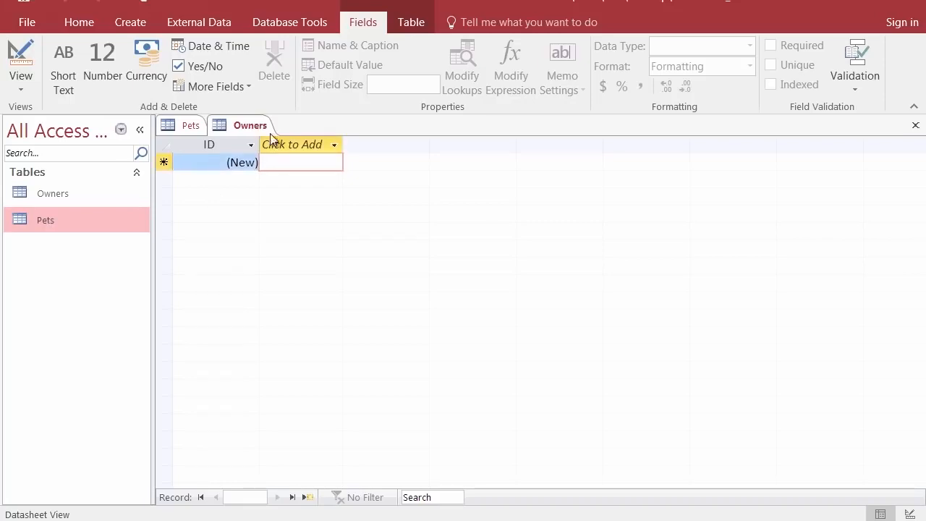
right_click(210, 146)
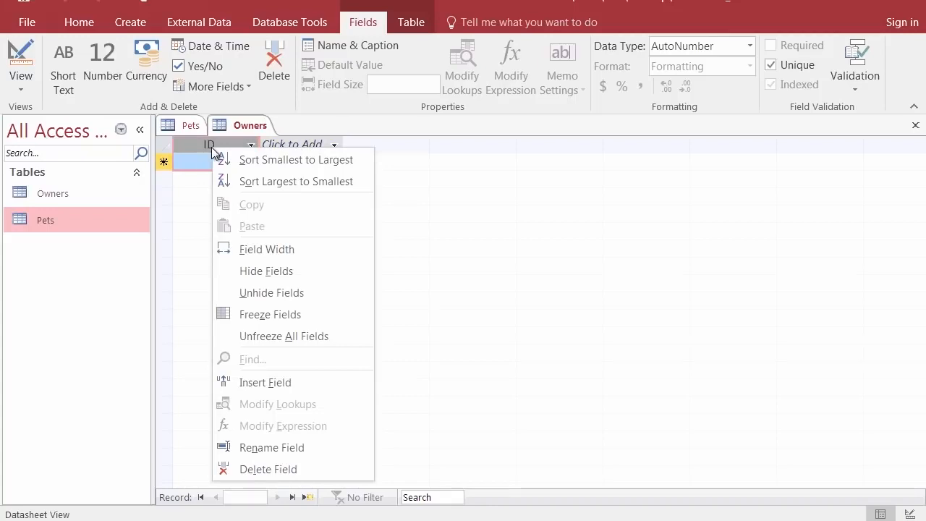
left_click(285, 448)
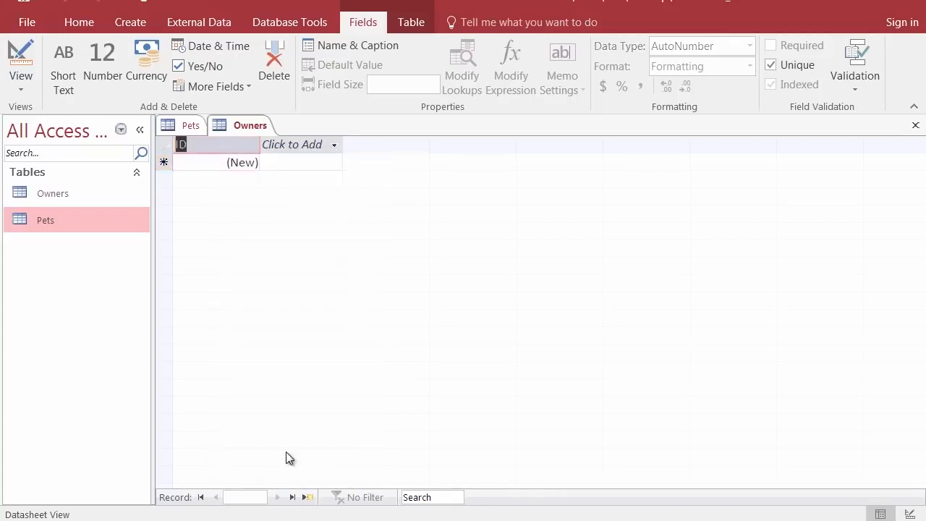
type("OwnerID")
key("Return")
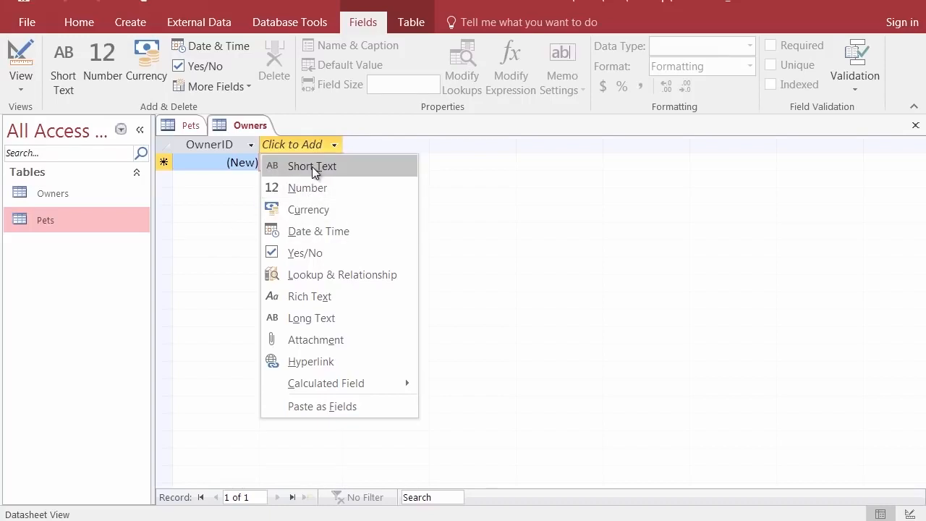
left_click(214, 204)
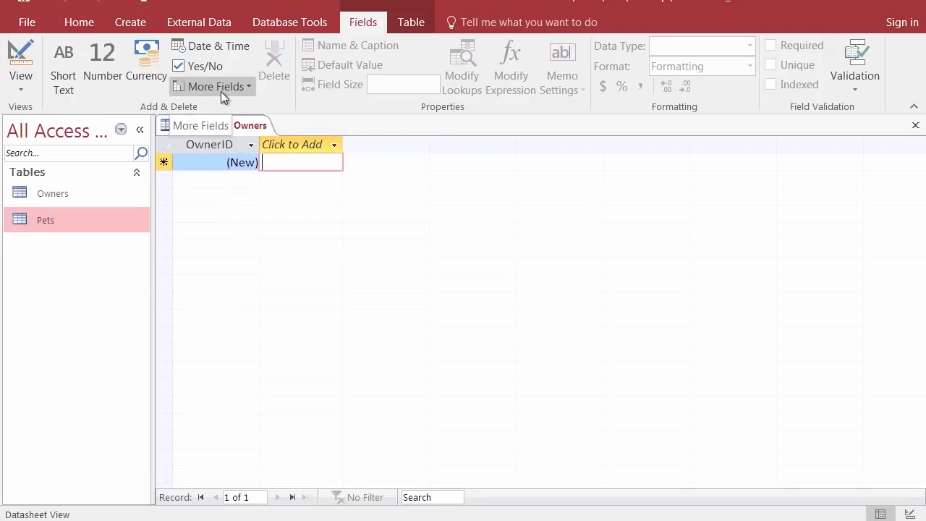
left_click(247, 83)
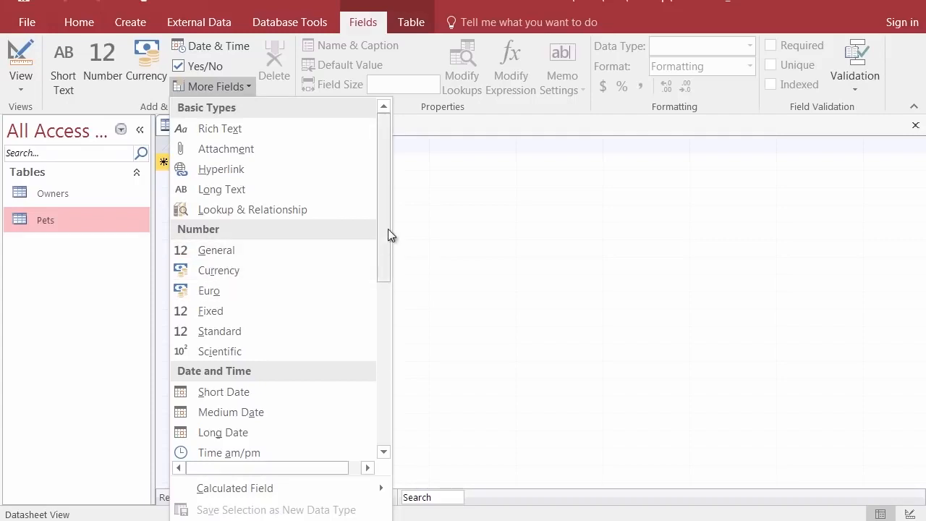
left_click_drag(379, 243, 382, 456)
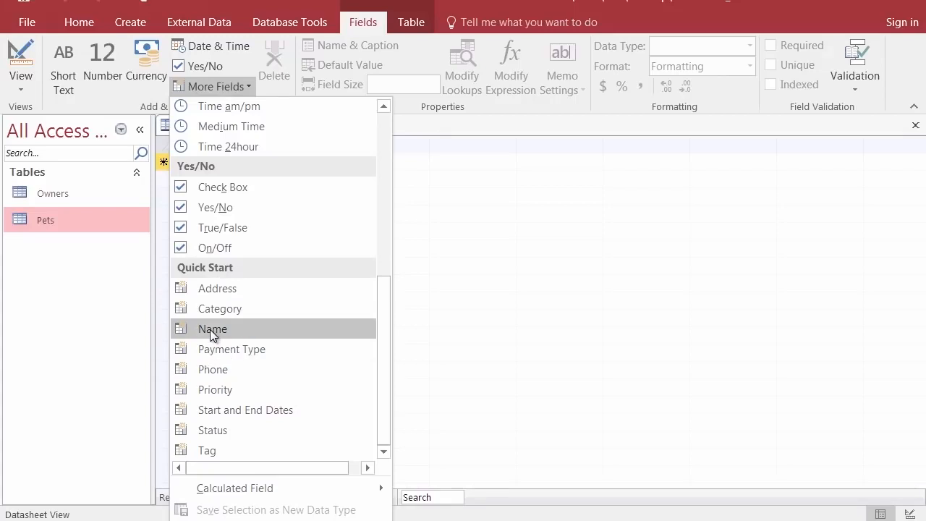
left_click_drag(385, 314, 354, 129)
left_click(292, 3)
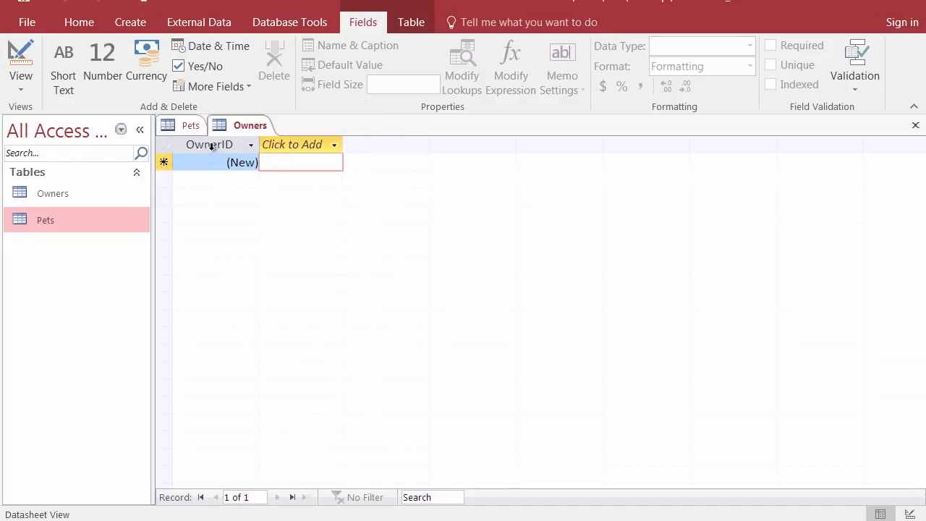
Add Last Name and First Name fields to the Owners table with the Name Quick Start type
left_click(241, 85)
left_click_drag(383, 217, 358, 446)
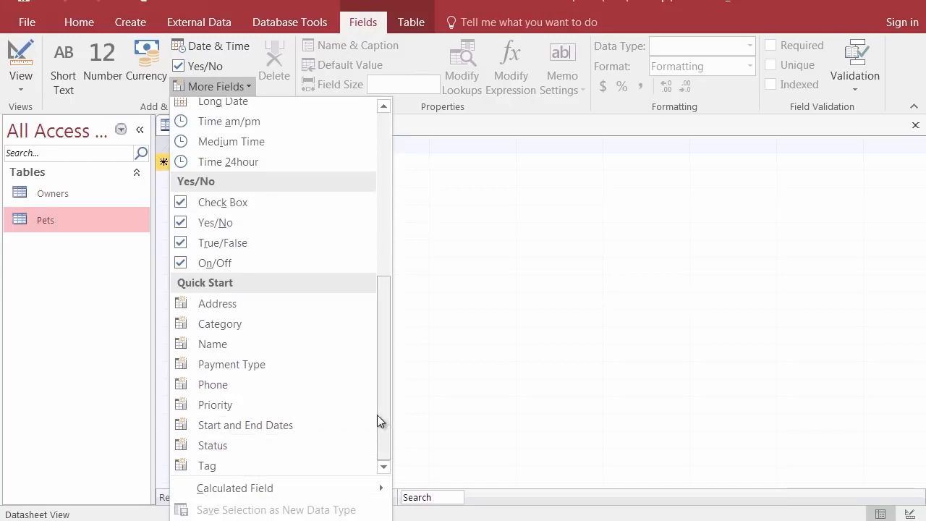
left_click(208, 340)
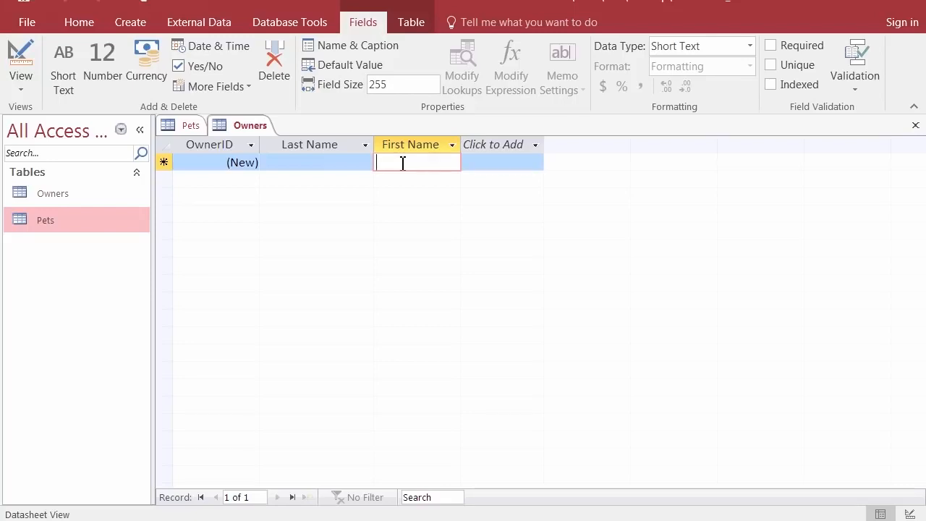
left_click(234, 85)
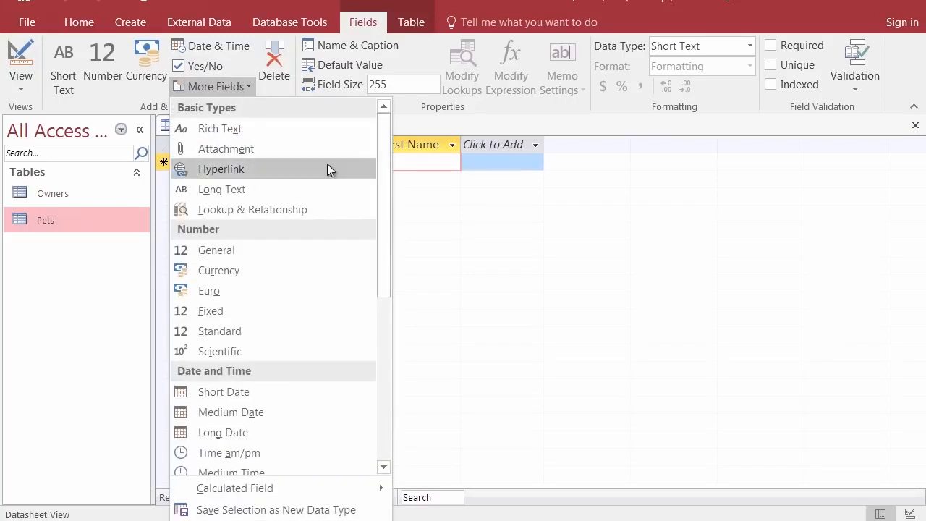
left_click_drag(391, 183, 382, 426)
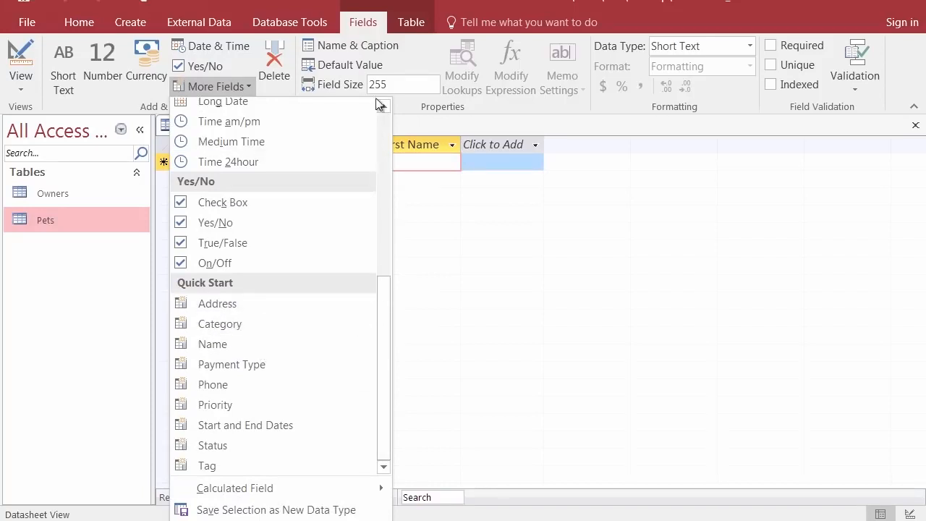
left_click(323, 4)
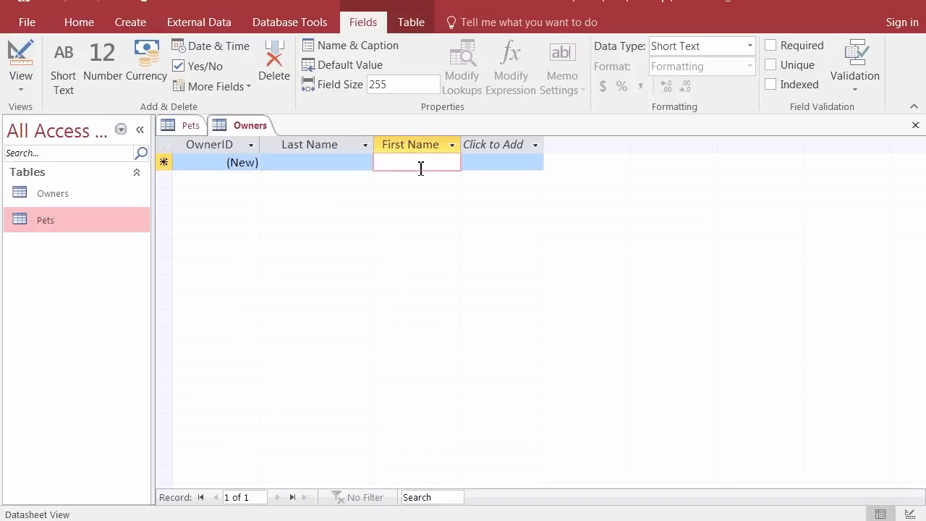
Append the Quick Start Address set of fields after First Name in the Owners table
left_click(496, 163)
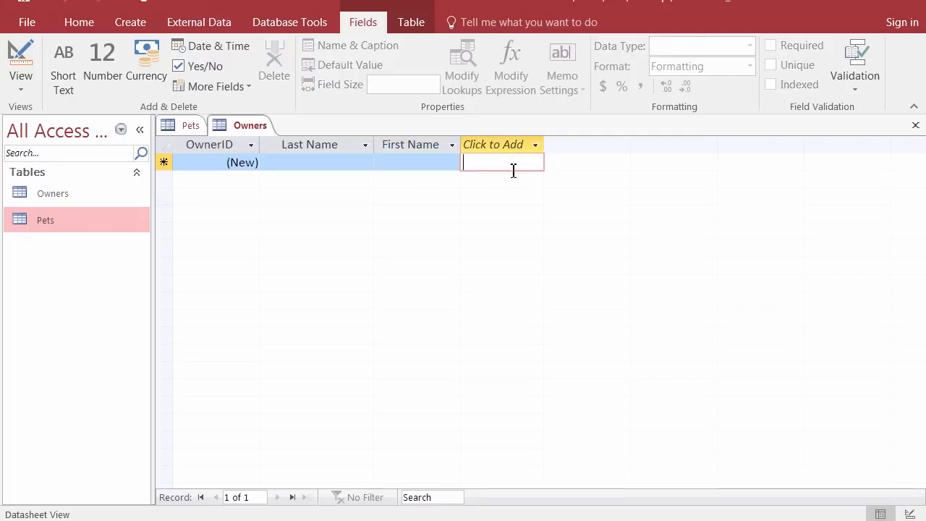
left_click(245, 86)
left_click_drag(388, 195, 380, 434)
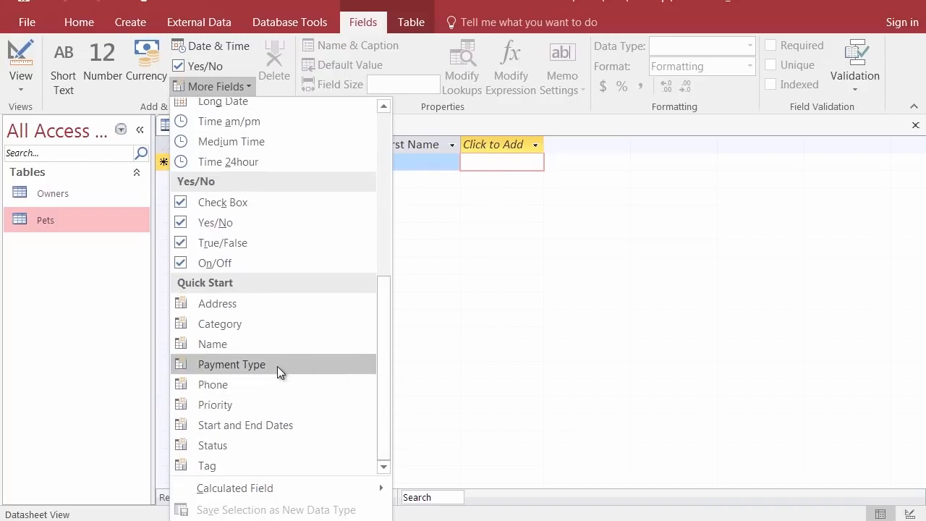
left_click(232, 304)
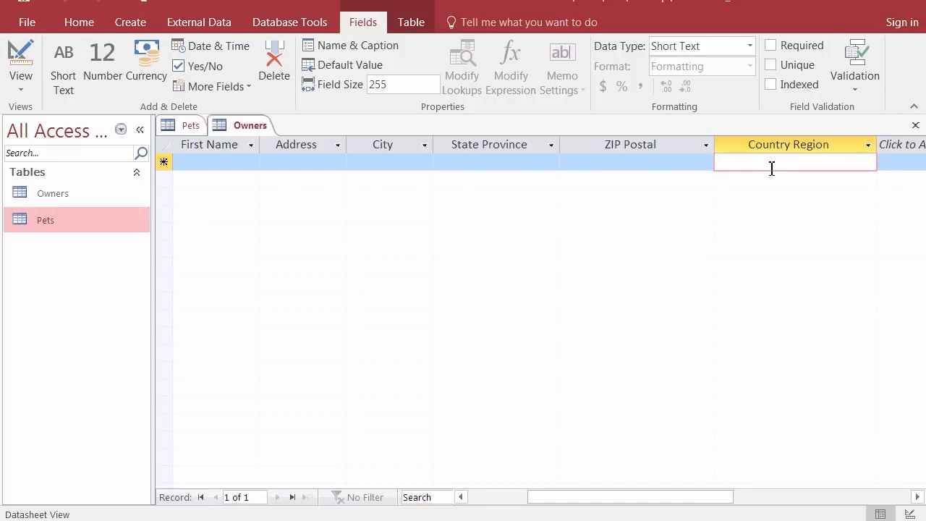
left_click(900, 166)
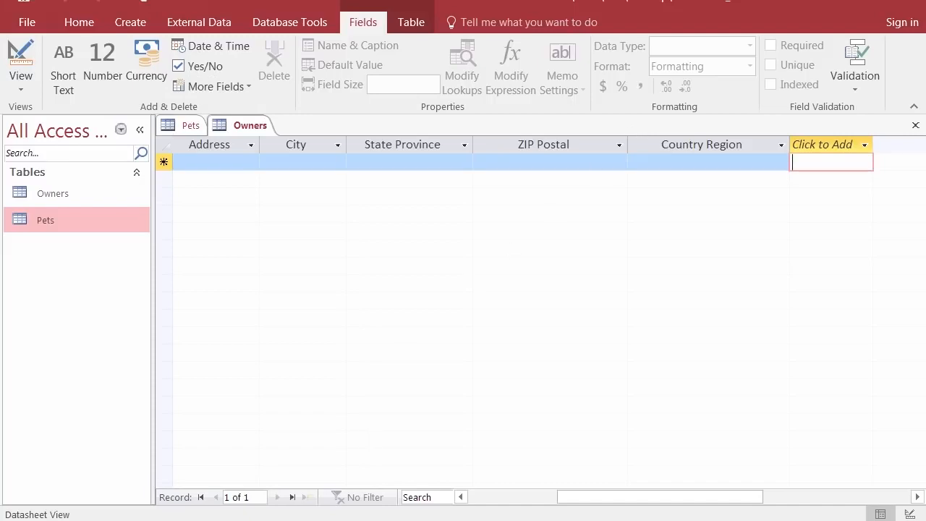
Switch to Document2 in Word and colour Owner Name, Street address, City, State and Zip Code red in the Owner table column
mouse_move(379, 520)
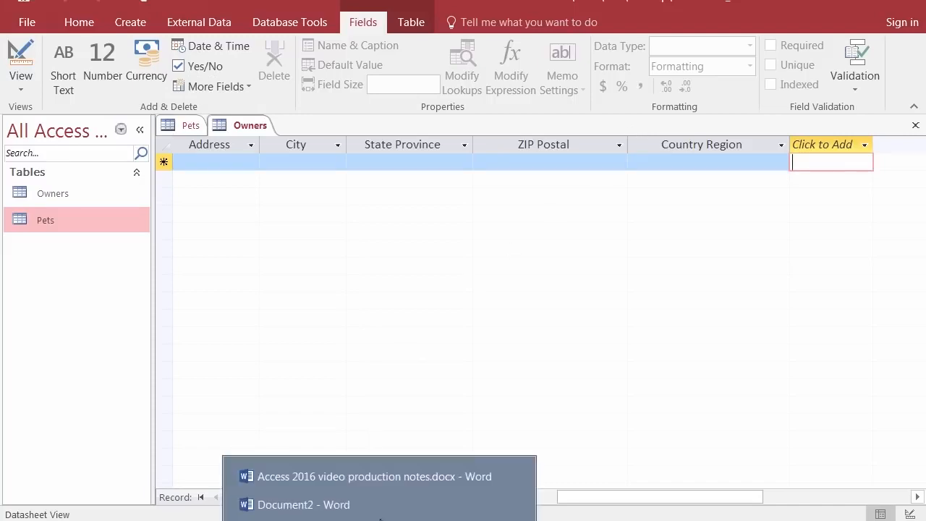
left_click(362, 505)
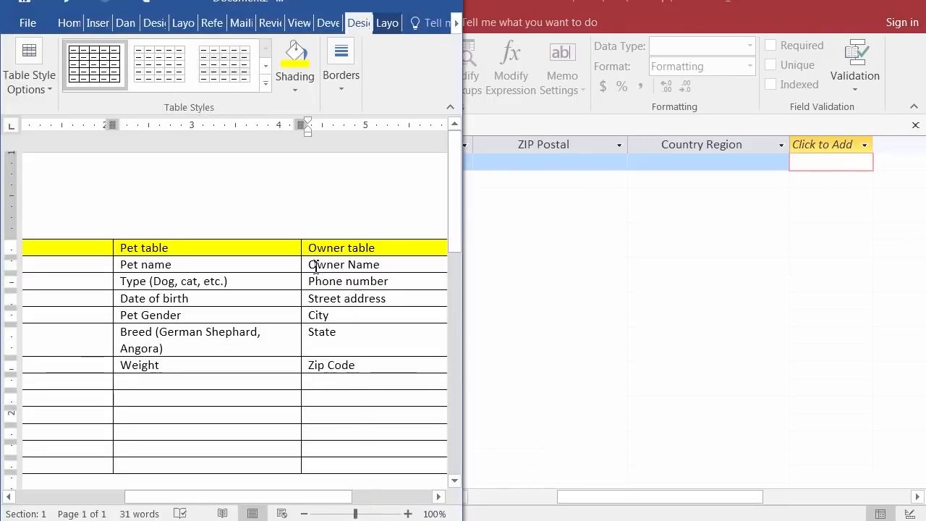
left_click_drag(311, 265, 396, 268)
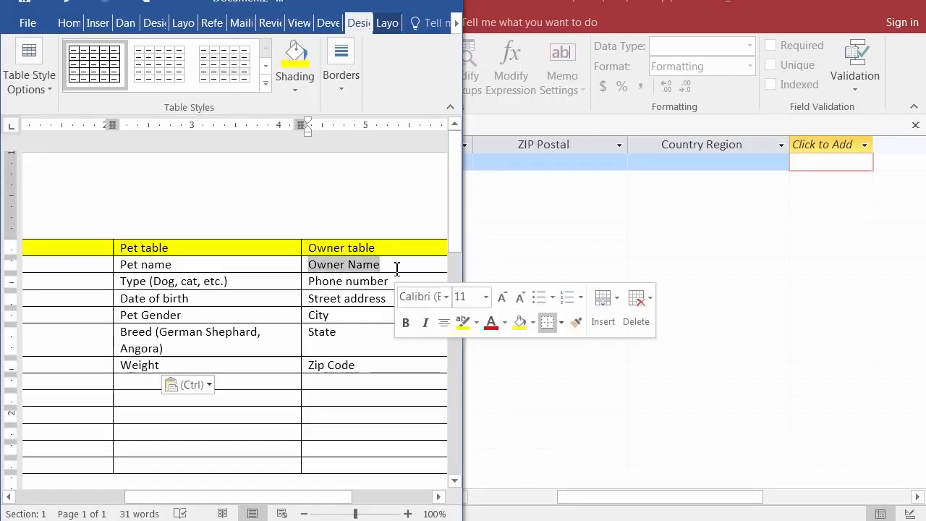
left_click(491, 325)
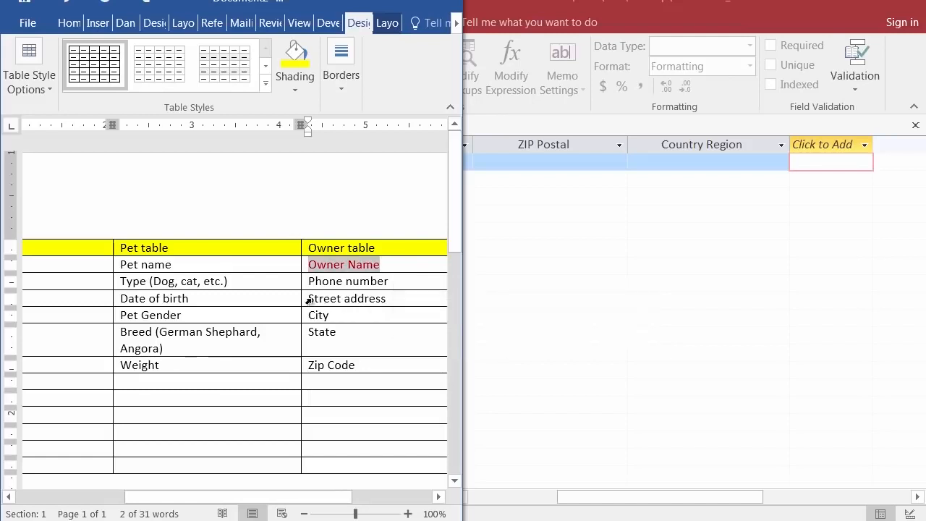
left_click_drag(319, 302, 369, 363)
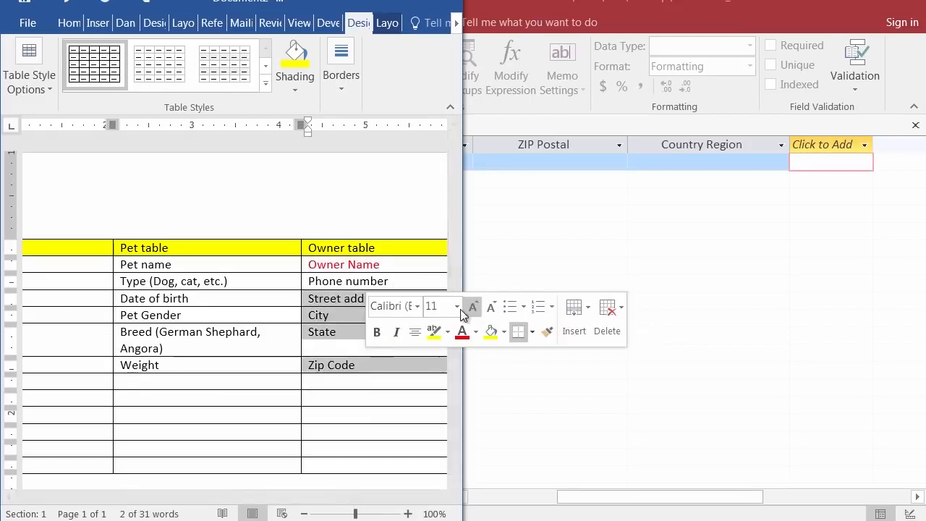
left_click(462, 337)
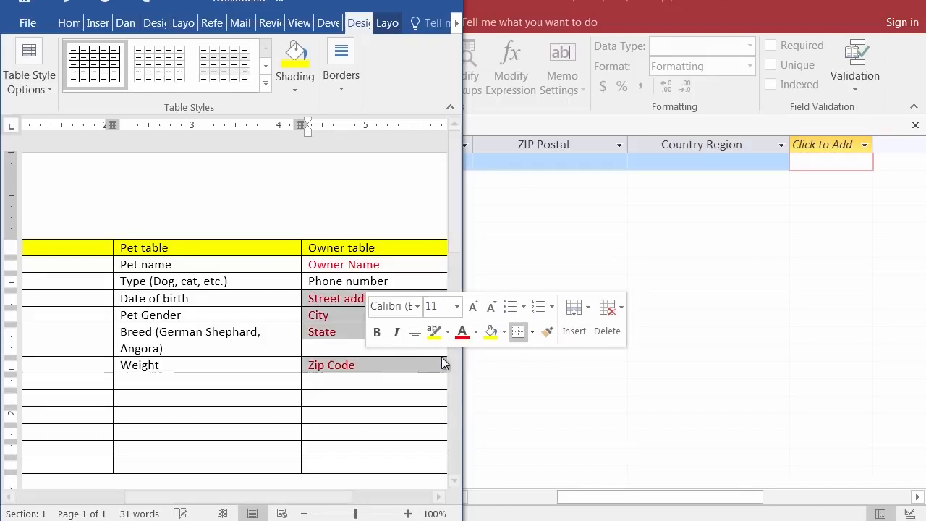
left_click(340, 293)
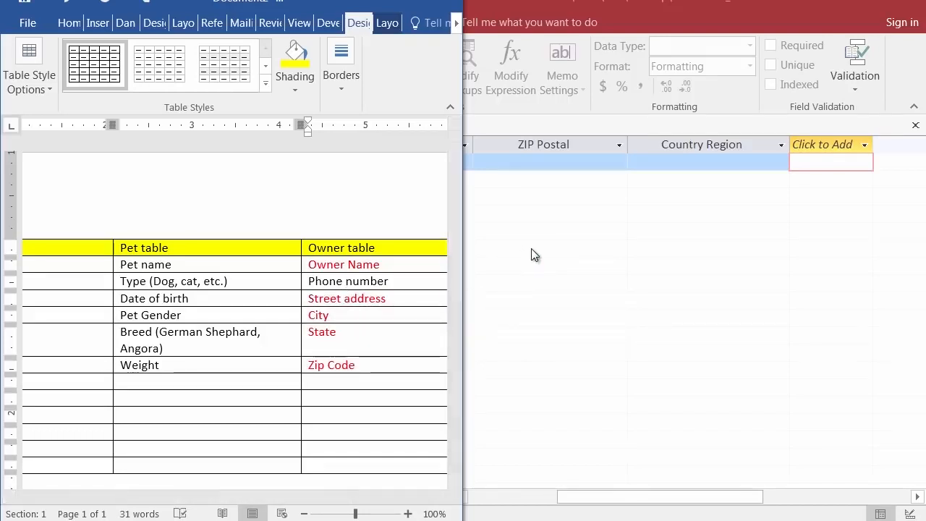
Return to the Owners table in Access and set the Last Name field size to 25
left_click(503, 149)
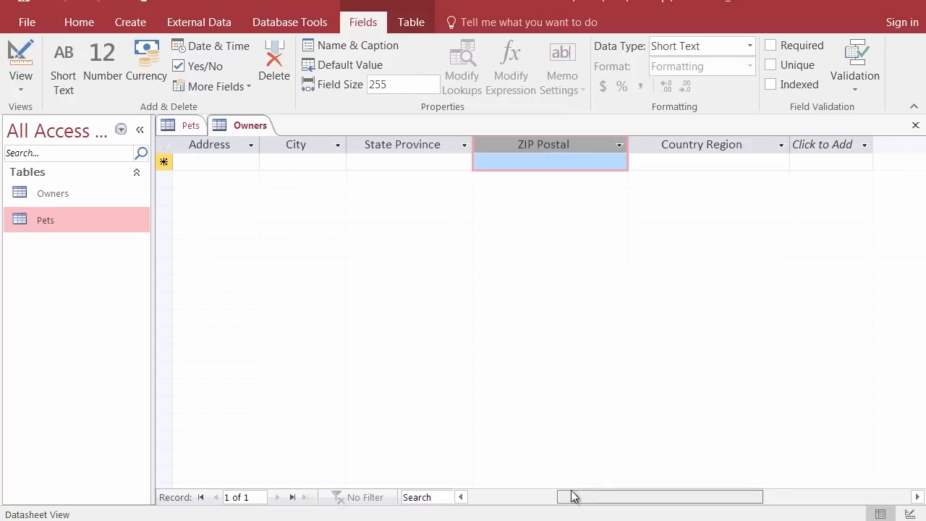
left_click_drag(574, 496, 476, 497)
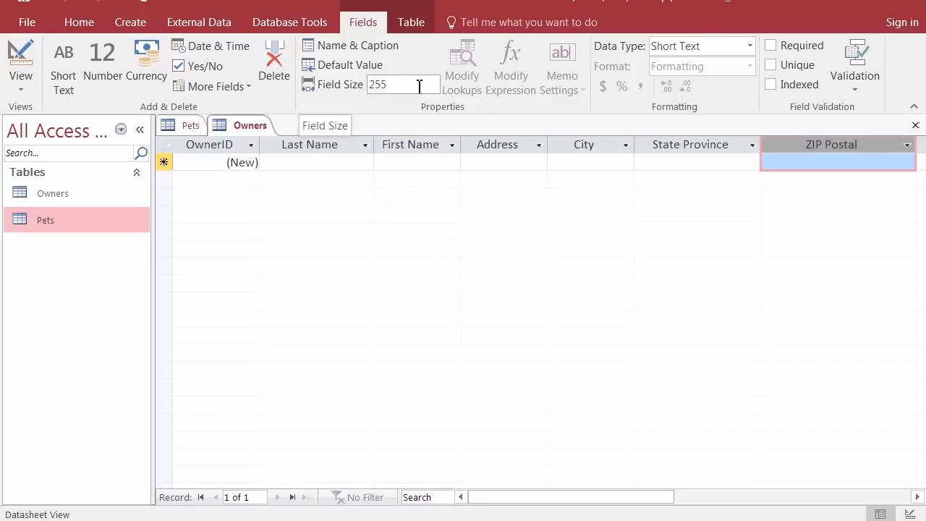
left_click(325, 165)
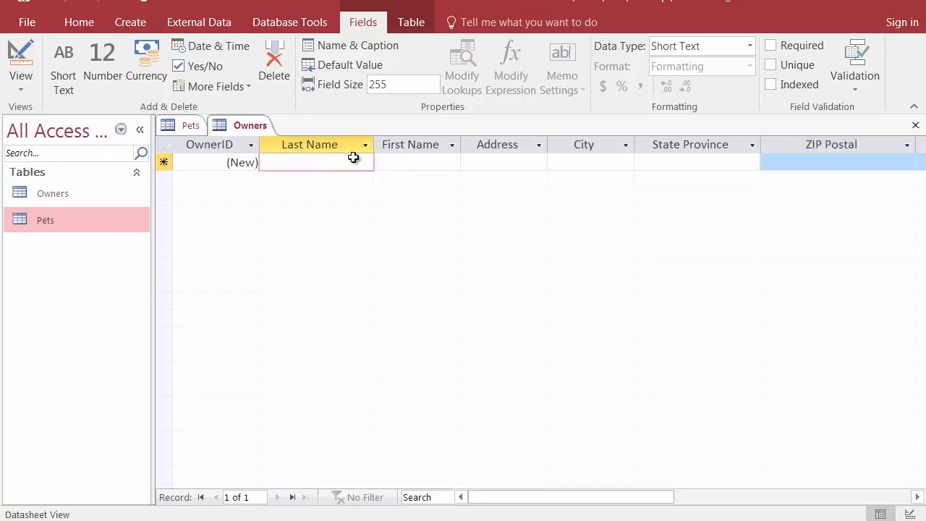
double_click(394, 85)
key("Return")
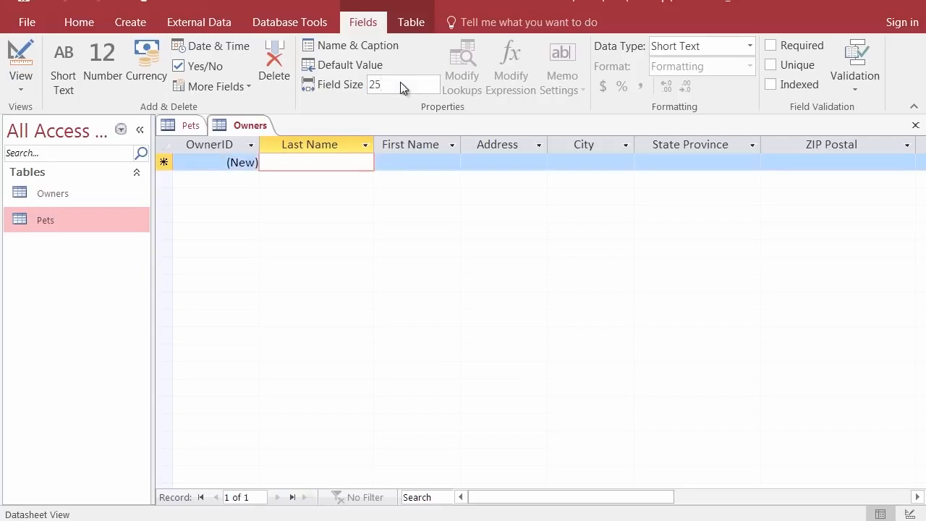
Set the field size to 15 for First Name and 25 for Address
left_click(426, 165)
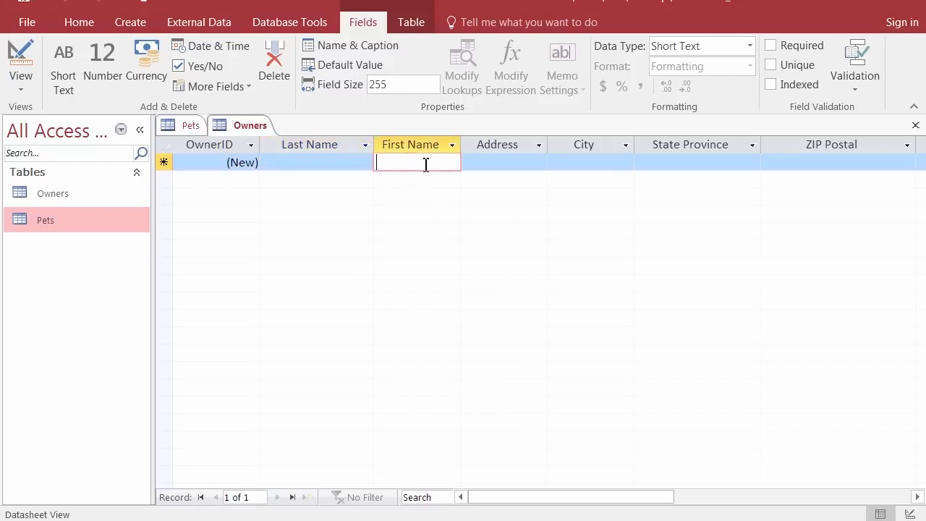
double_click(396, 91)
type("15")
left_click(497, 160)
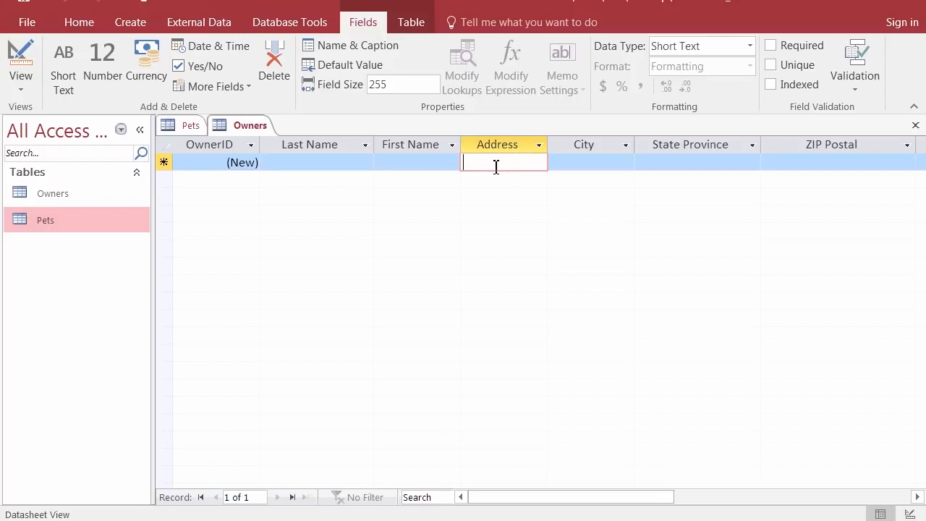
left_click(401, 84)
type("25")
Enter 20 in the City cell of the first Owners record and set the State Province field size to 2
left_click(591, 159)
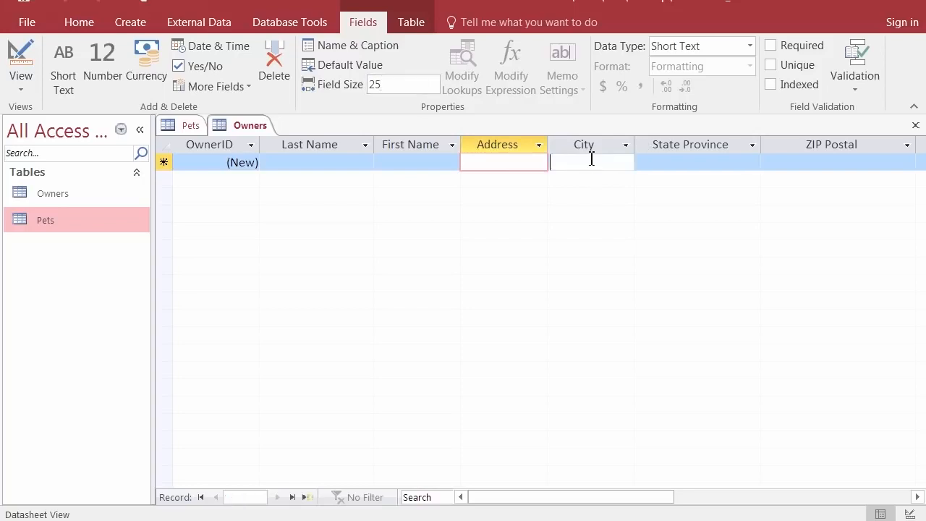
type("20")
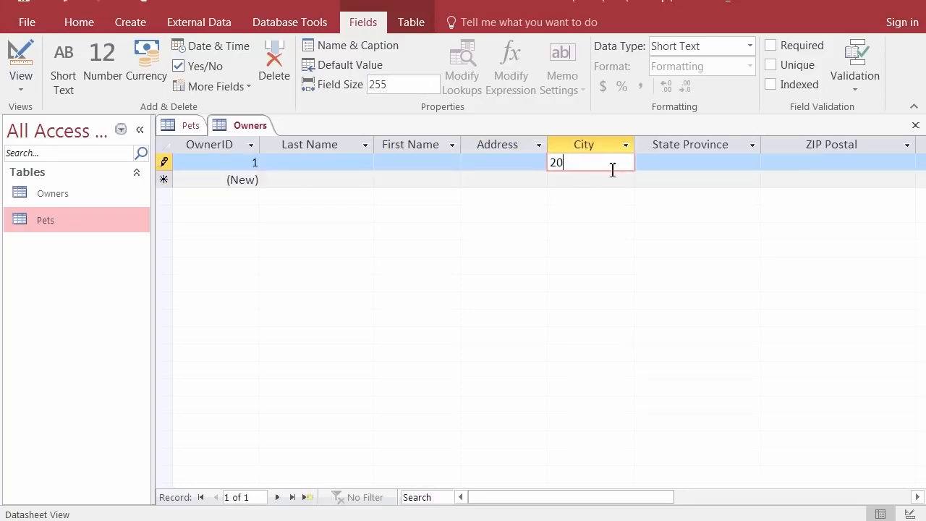
left_click(671, 162)
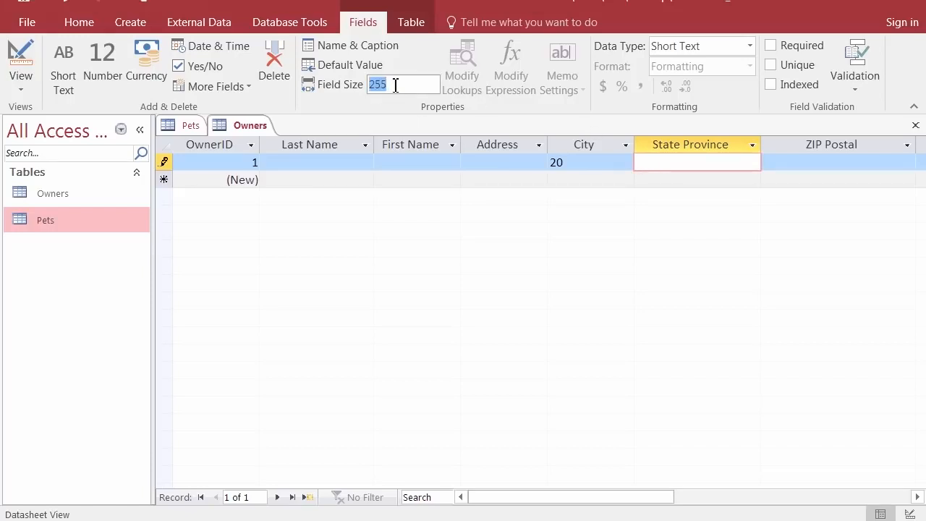
type("2")
key("Return")
Delete the Country Region field from the Owners table and confirm its permanent removal
left_click(804, 163)
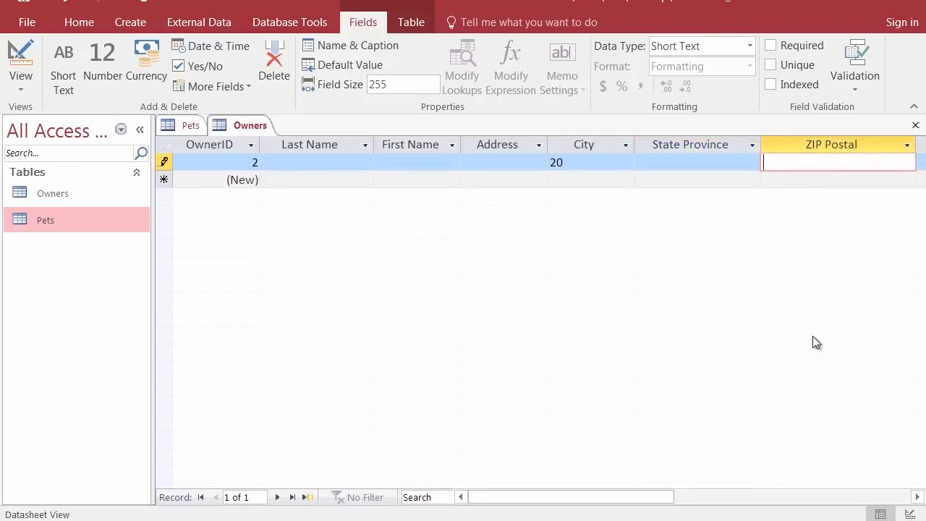
left_click(918, 497)
left_click(918, 497)
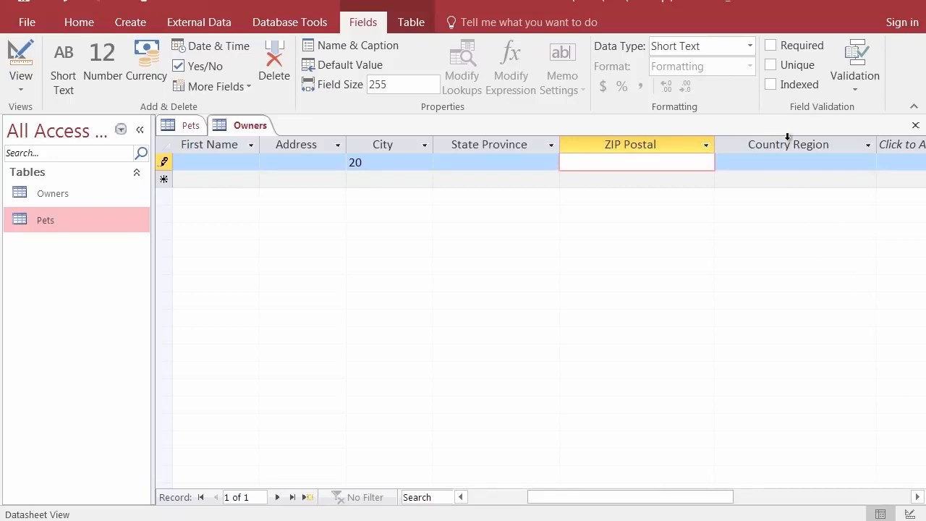
left_click(786, 138)
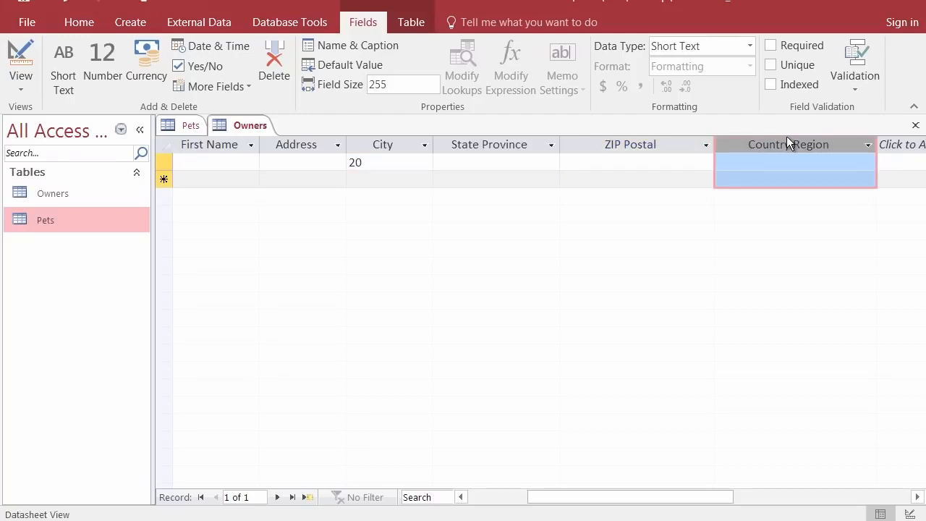
key("Delete")
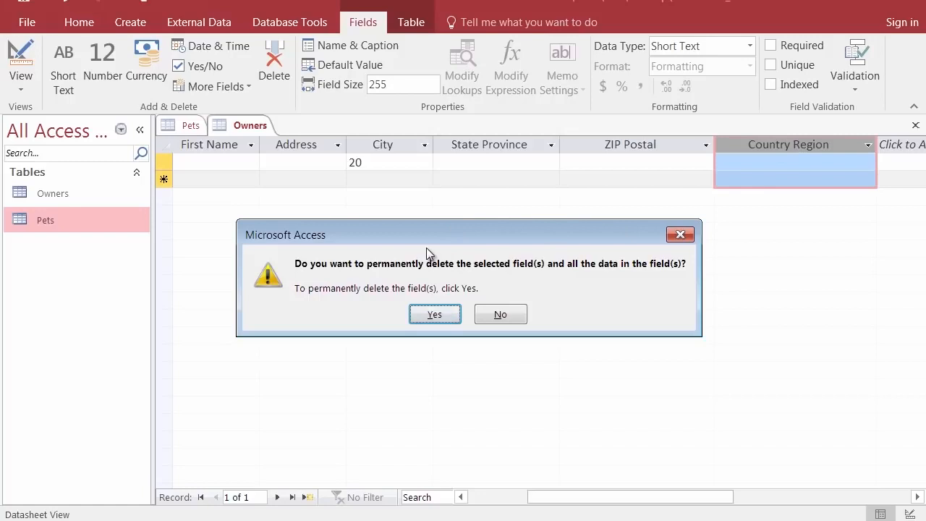
left_click(436, 315)
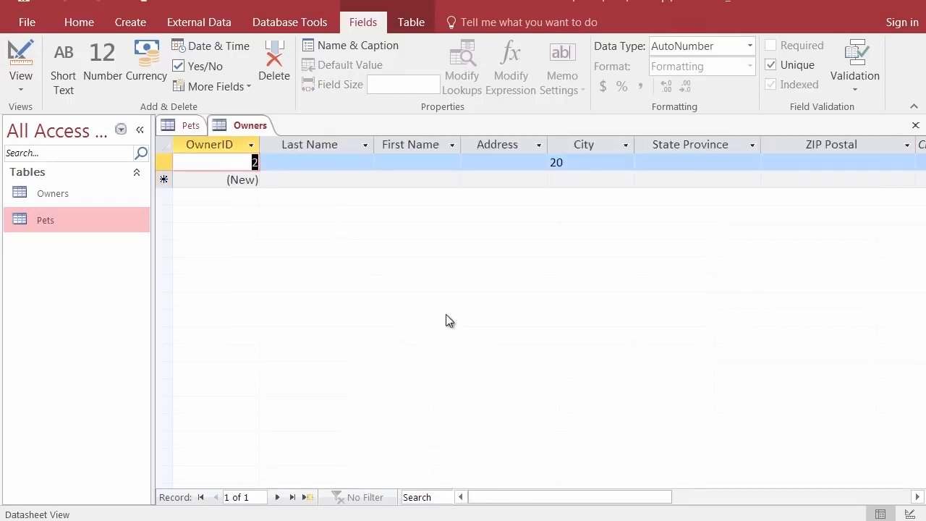
Rename the State Province field of the Owners table as State
right_click(685, 142)
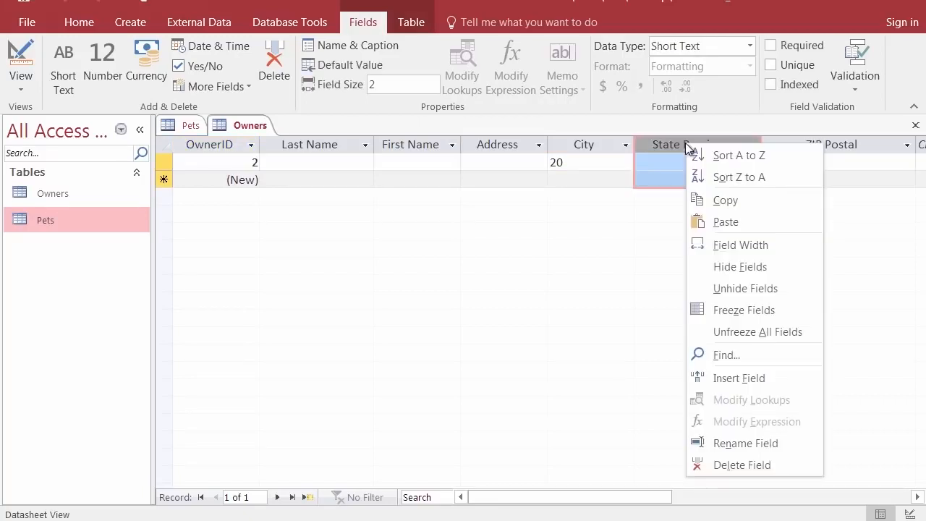
left_click(741, 443)
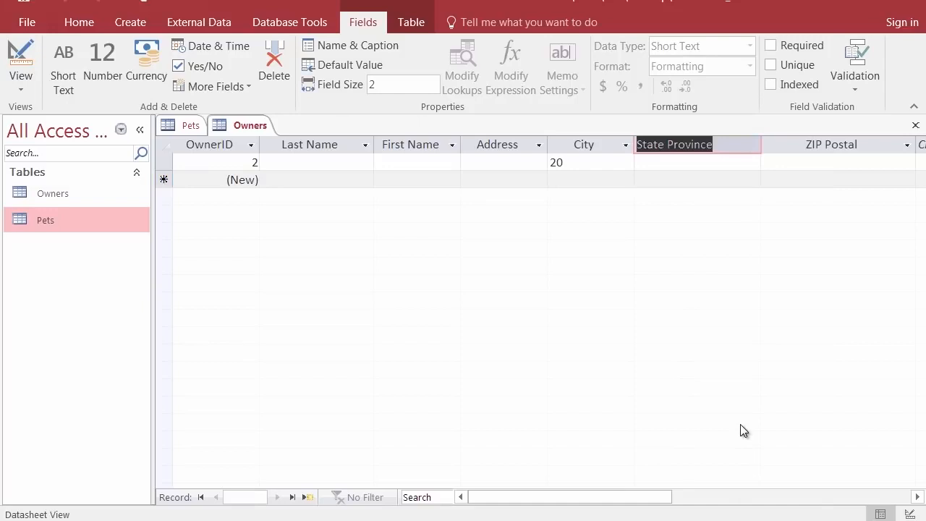
type("State")
key("Return")
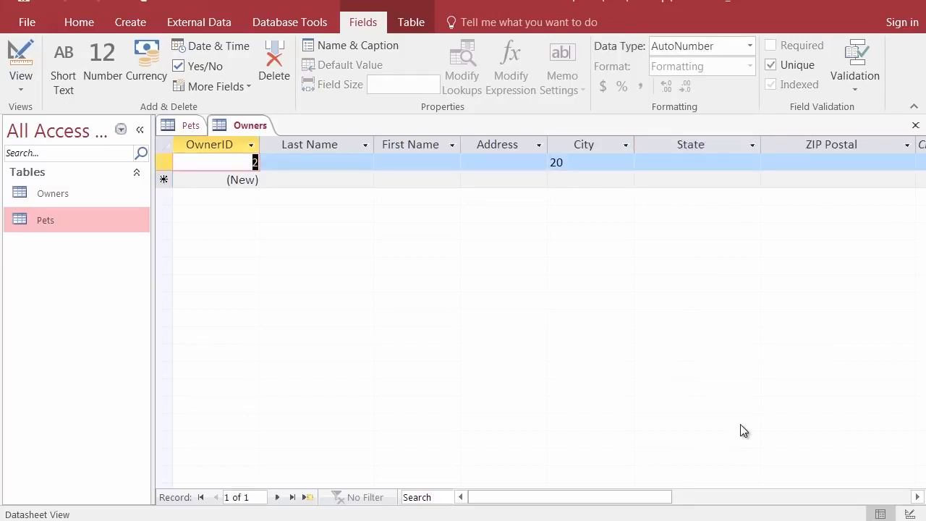
Clear the City cell of the first Owners record and set the City field size to 20, accepting possible data loss
left_click(580, 163)
left_click_drag(563, 162, 549, 163)
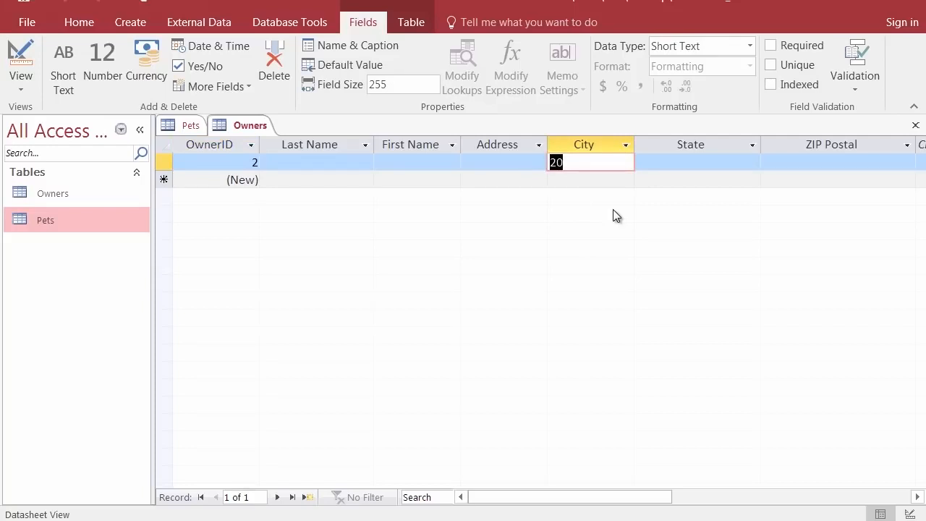
key("BackSpace")
double_click(391, 85)
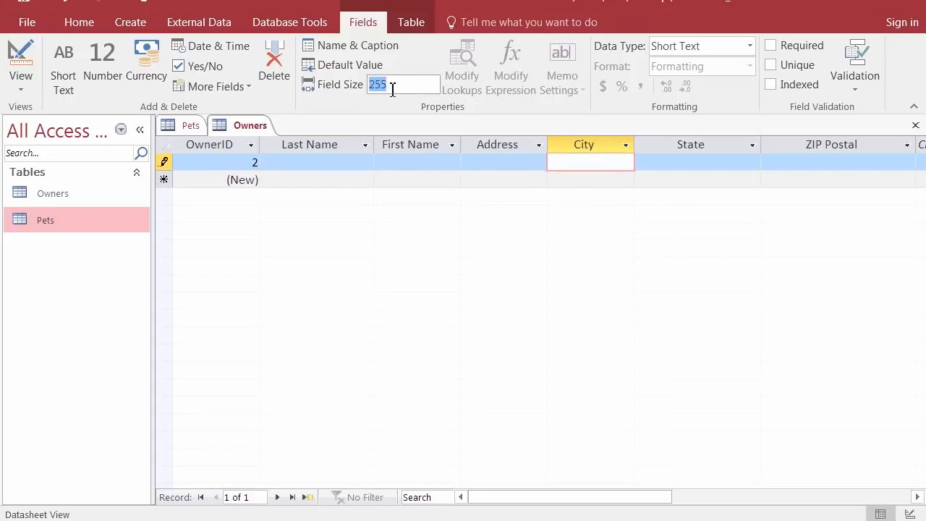
type("20")
key("Return")
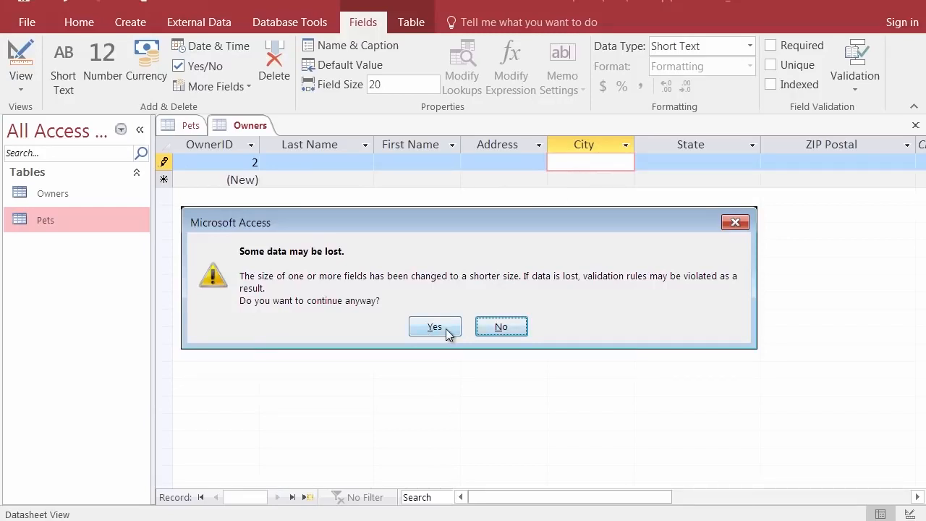
left_click(446, 330)
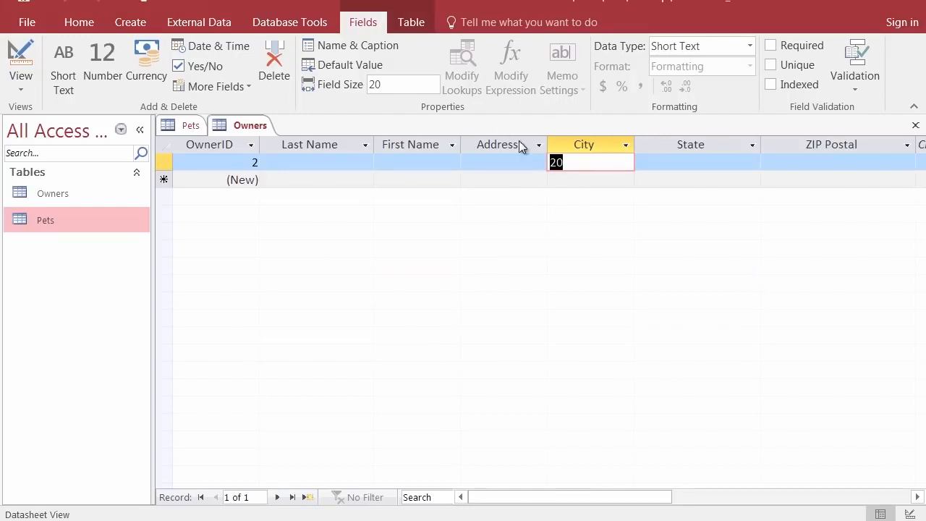
Check the field sizes of the Owners columns from Last Name through ZIP Postal in the datasheet
left_click(305, 161)
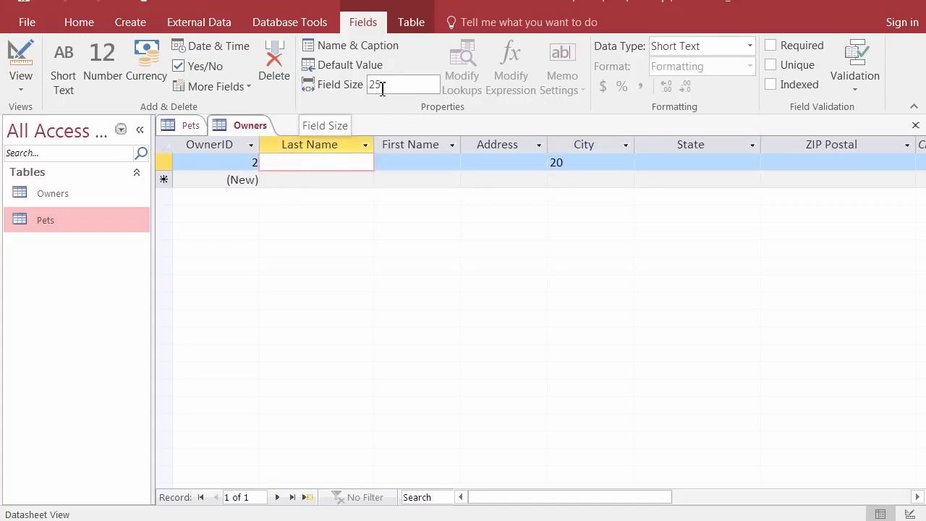
left_click(414, 163)
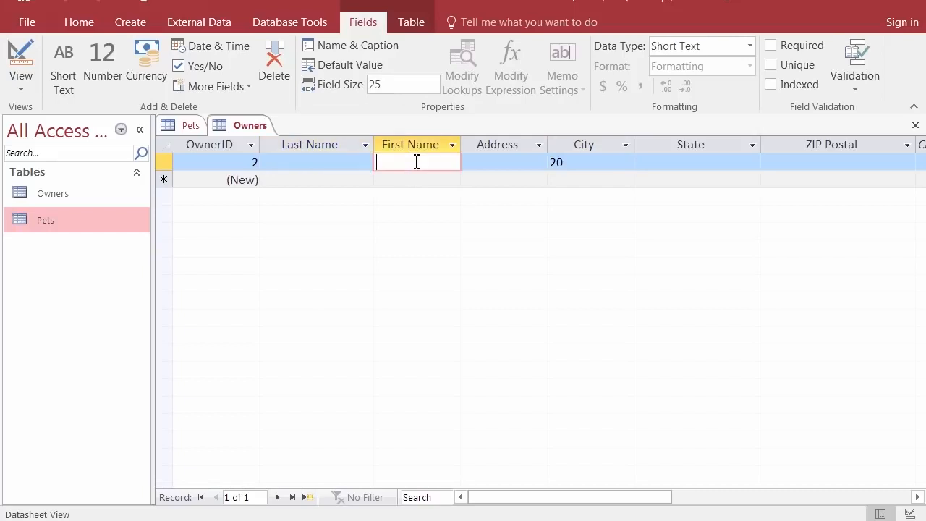
left_click(500, 160)
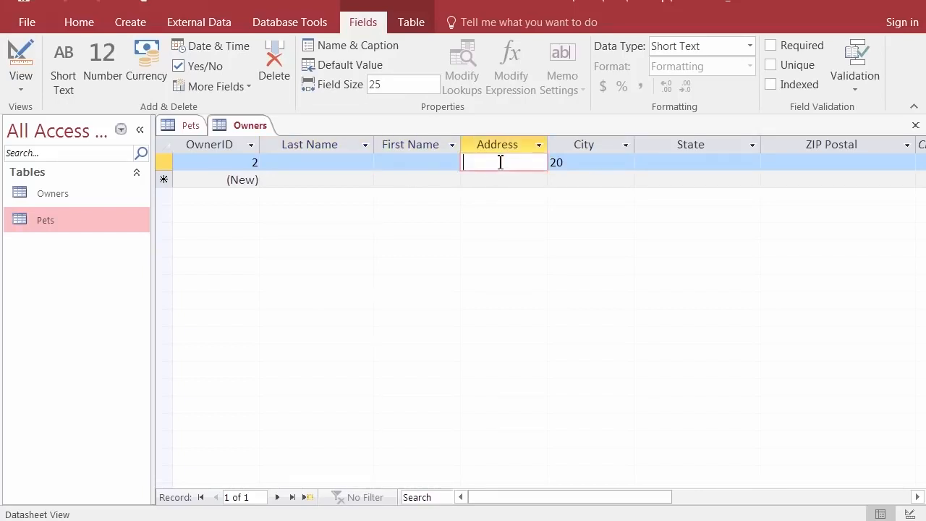
left_click(588, 163)
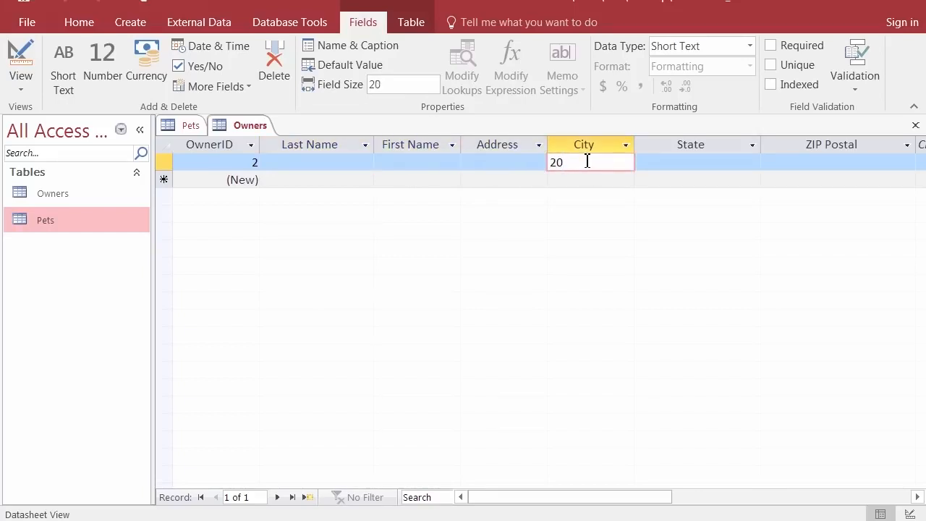
left_click(696, 165)
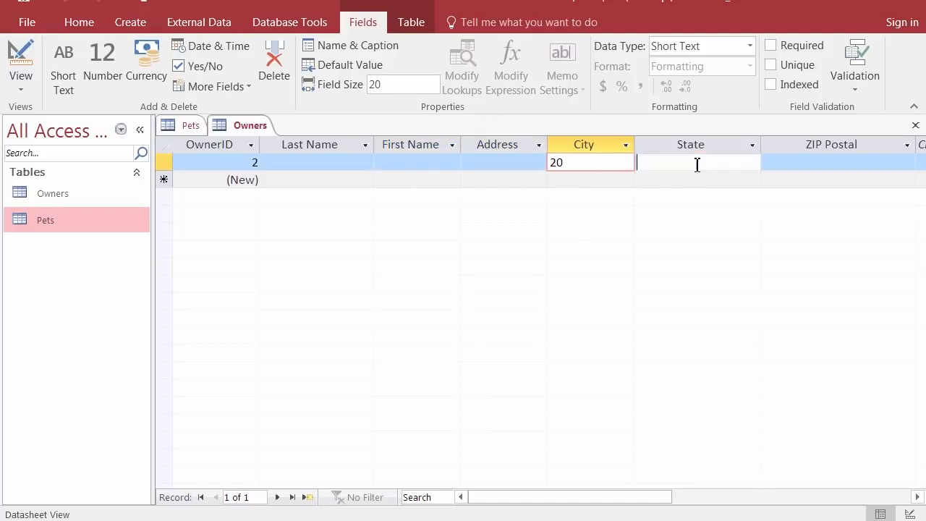
left_click(842, 160)
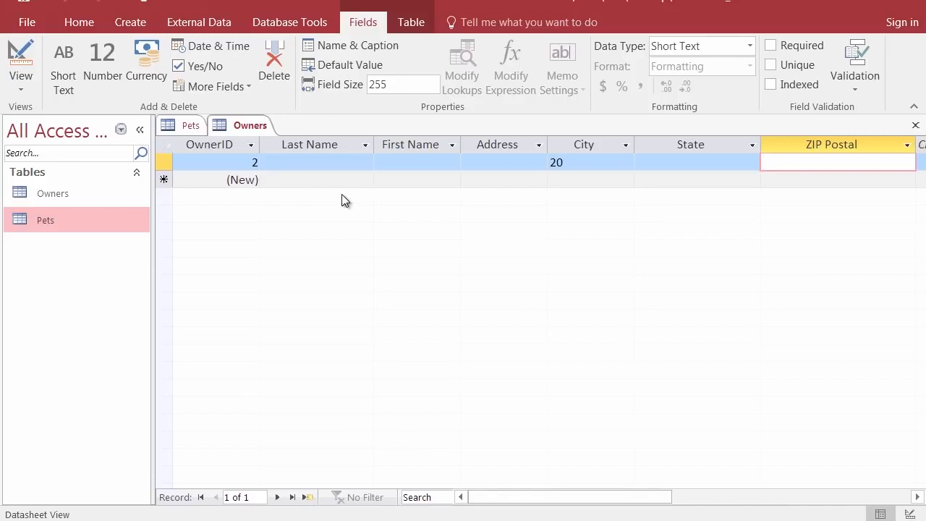
Open the Owners table in Design view and review the field properties from LastName through ZIPPostal
left_click(20, 58)
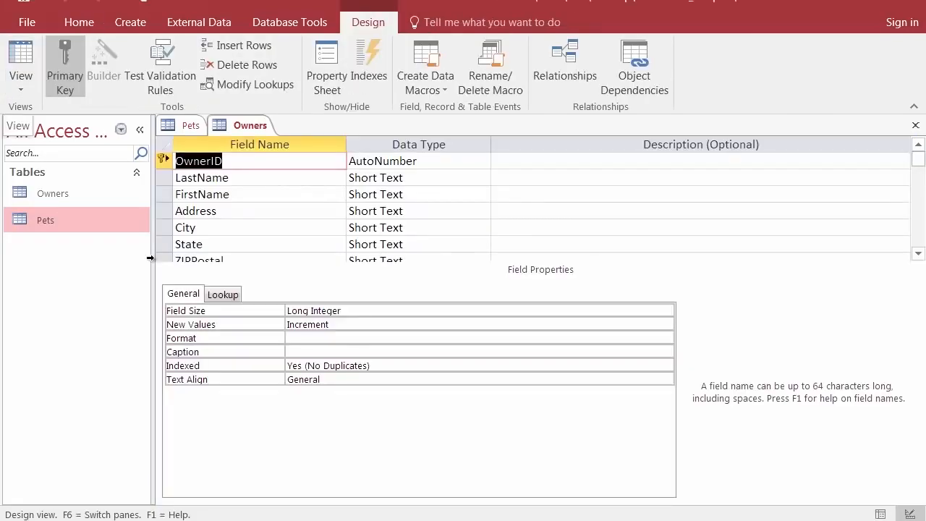
left_click(246, 177)
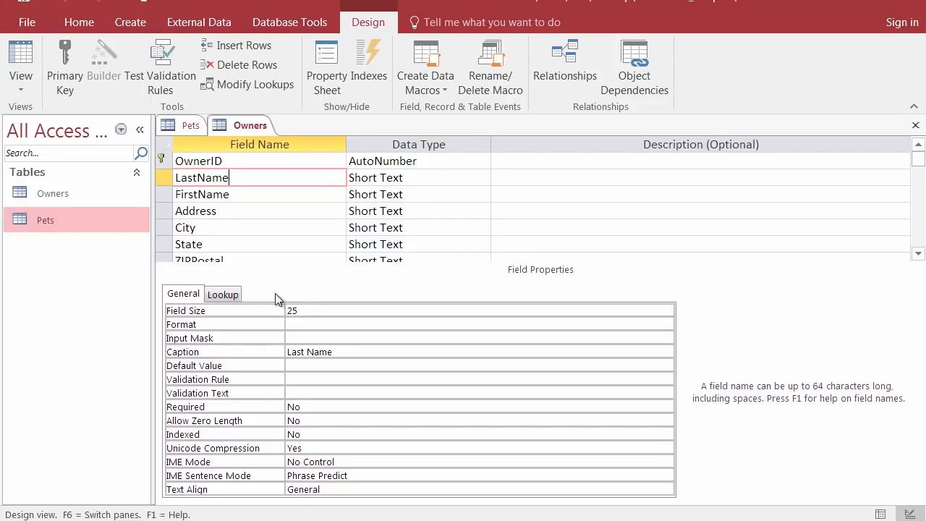
left_click(238, 196)
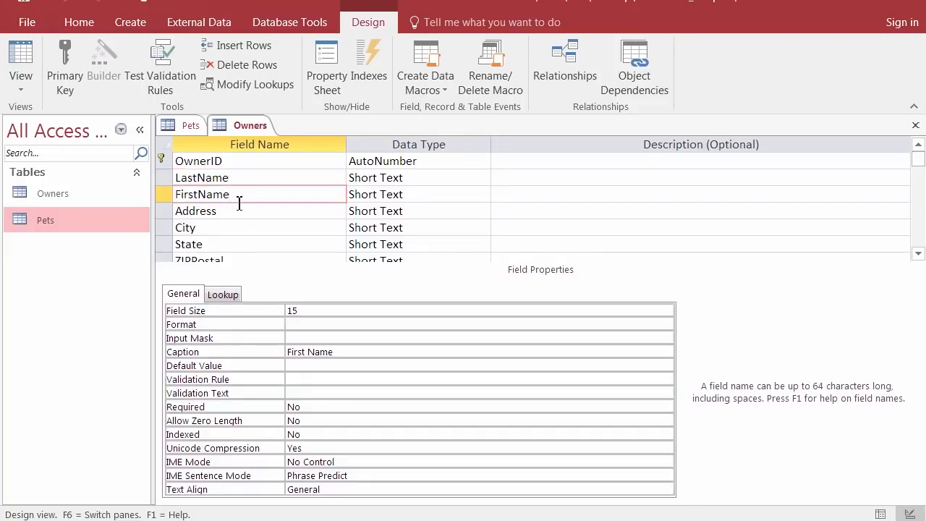
left_click(238, 209)
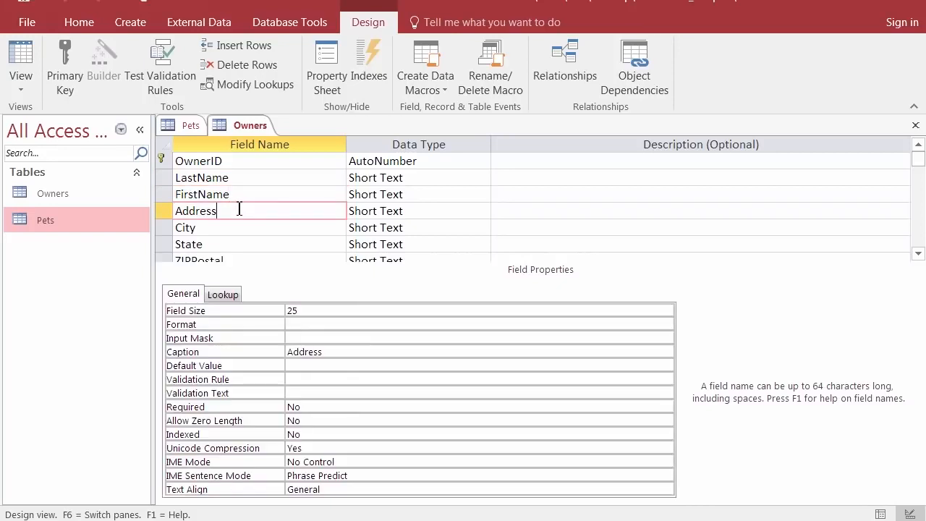
left_click(237, 229)
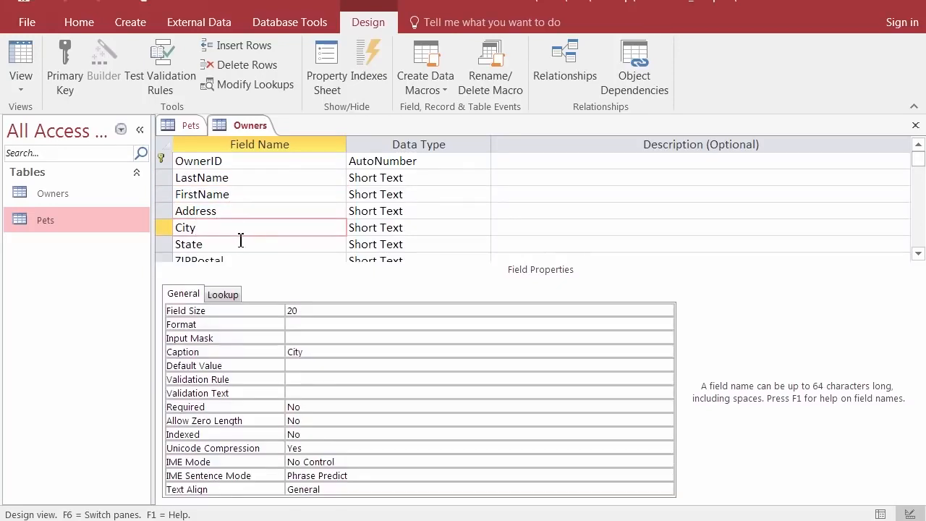
left_click(240, 246)
left_click(263, 260)
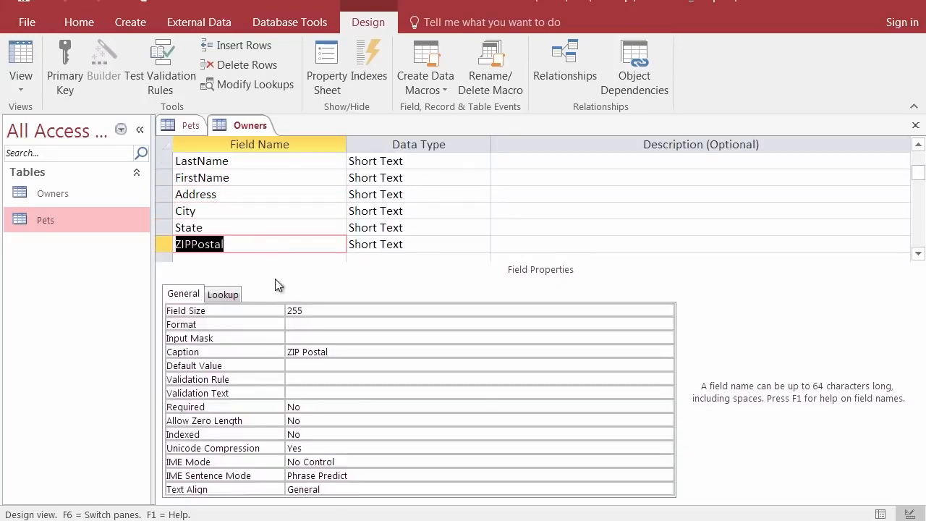
left_click(918, 252)
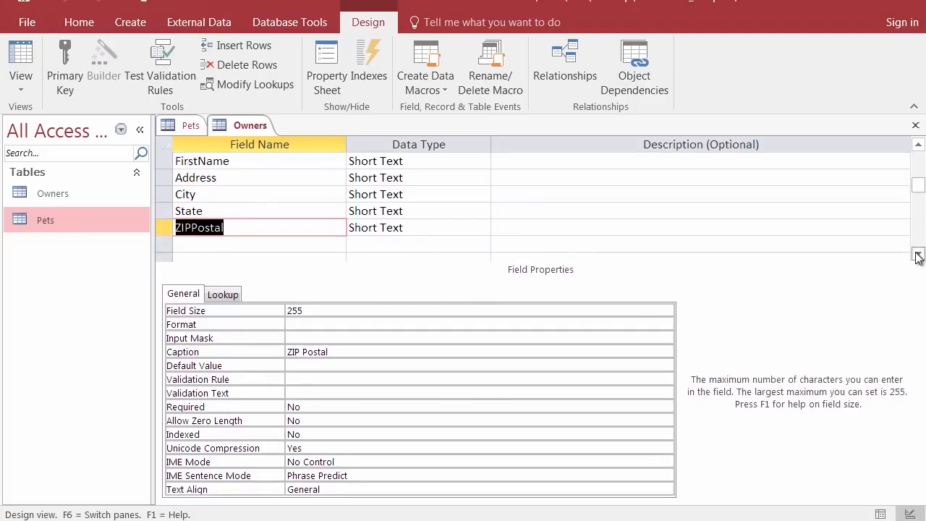
left_click(918, 252)
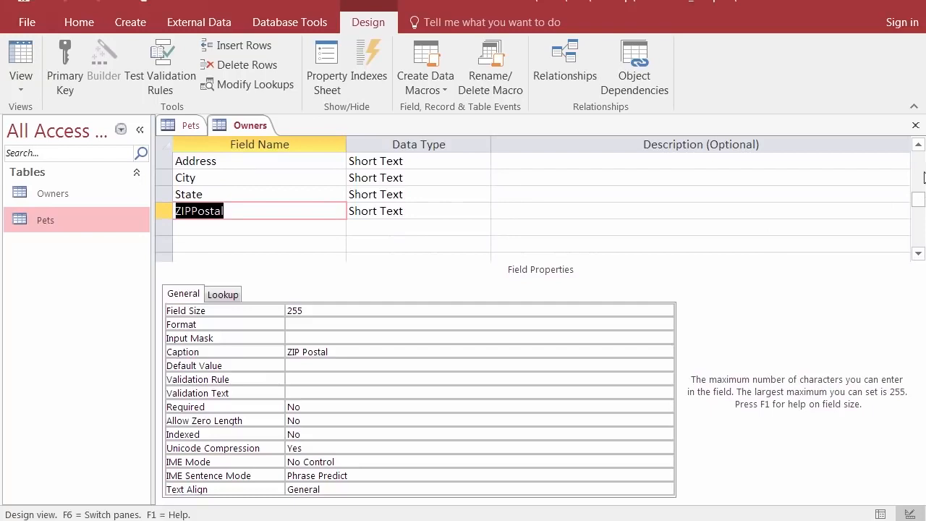
scroll(919, 149, "up", 1)
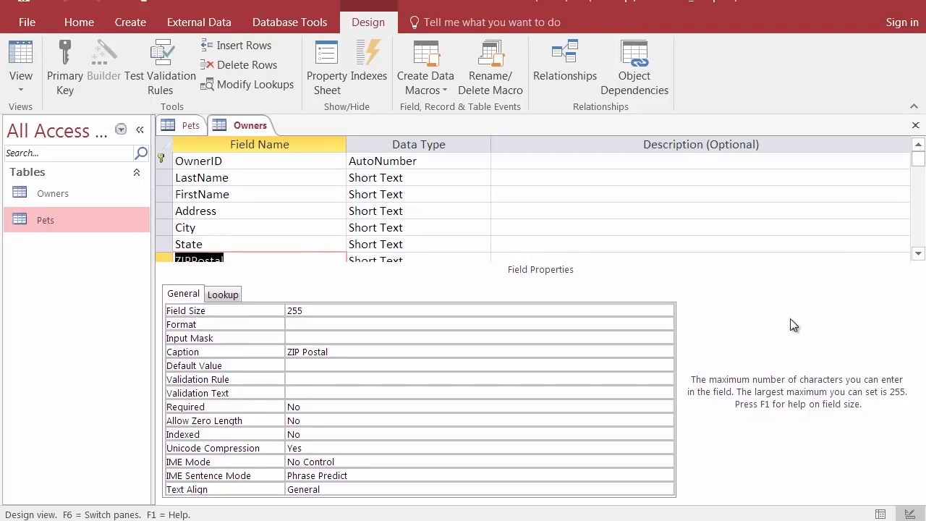
Change the data type of the OwnerID field to Short Text
left_click(918, 254)
left_click(918, 254)
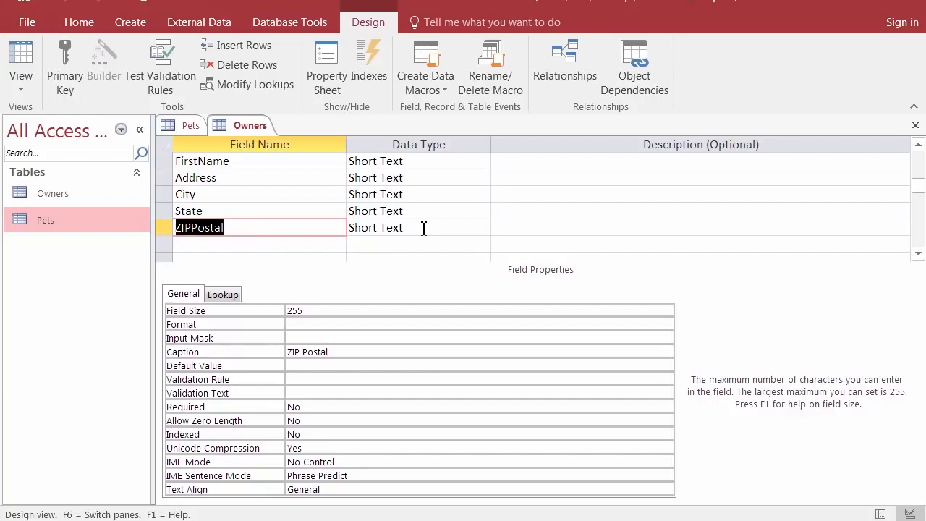
scroll(447, 212, "up", 1)
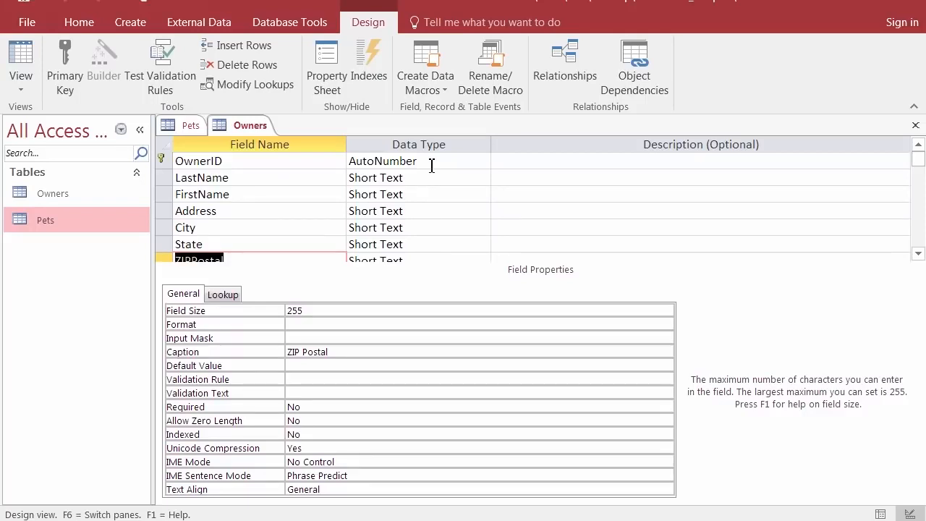
left_click(431, 165)
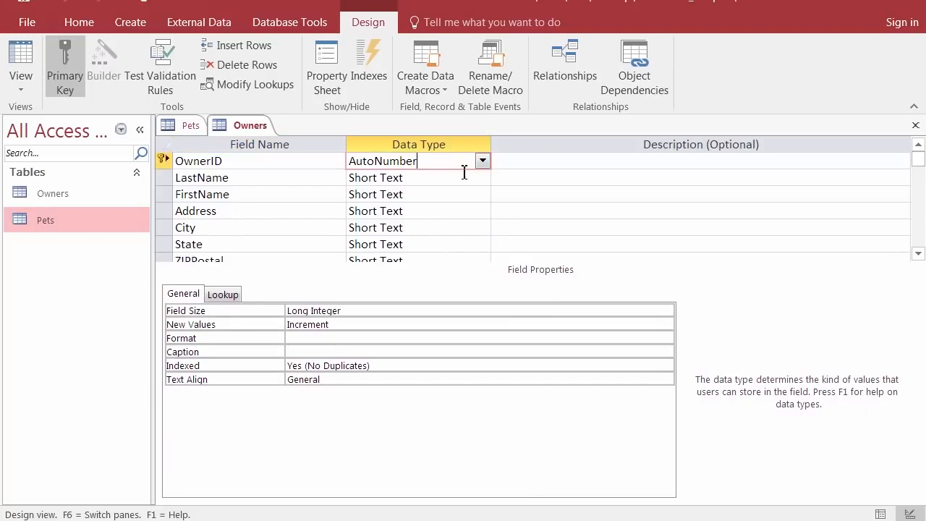
left_click(483, 161)
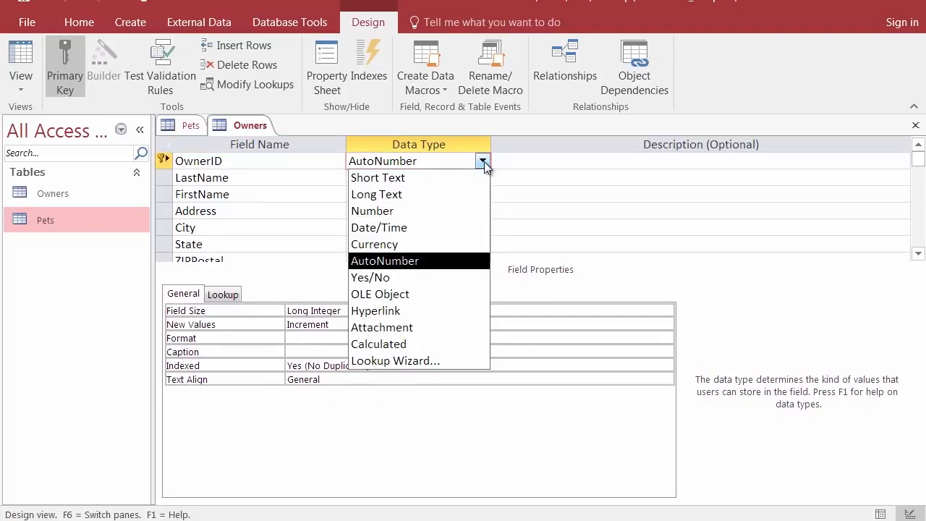
left_click(389, 181)
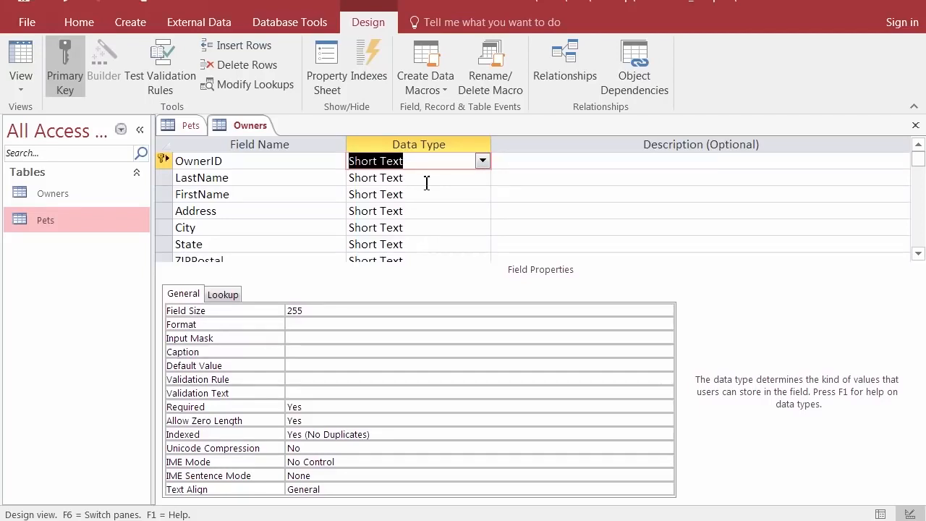
Give the LastName field the description "Enter last name" and the FirstName field "Enter first name"
left_click(549, 177)
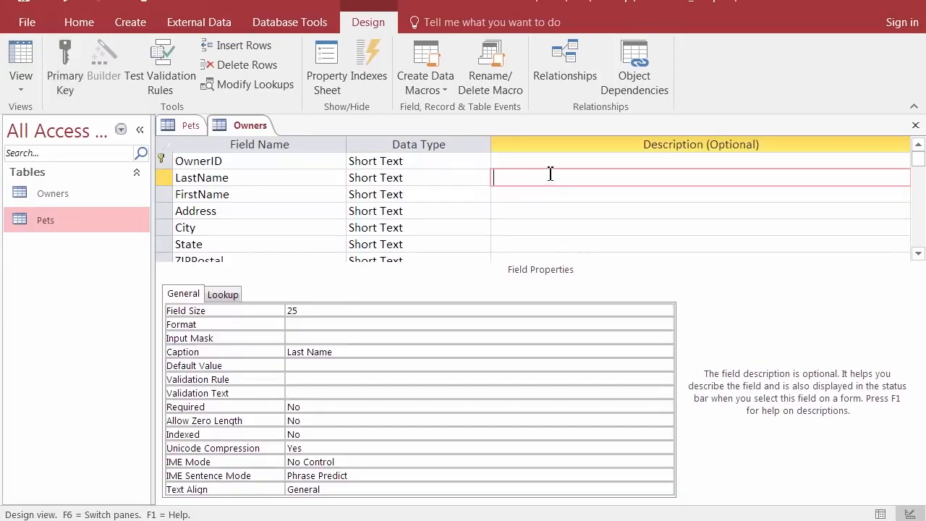
type("Enter last name")
key("Down")
type("Enter first name")
key("Down")
key("Down")
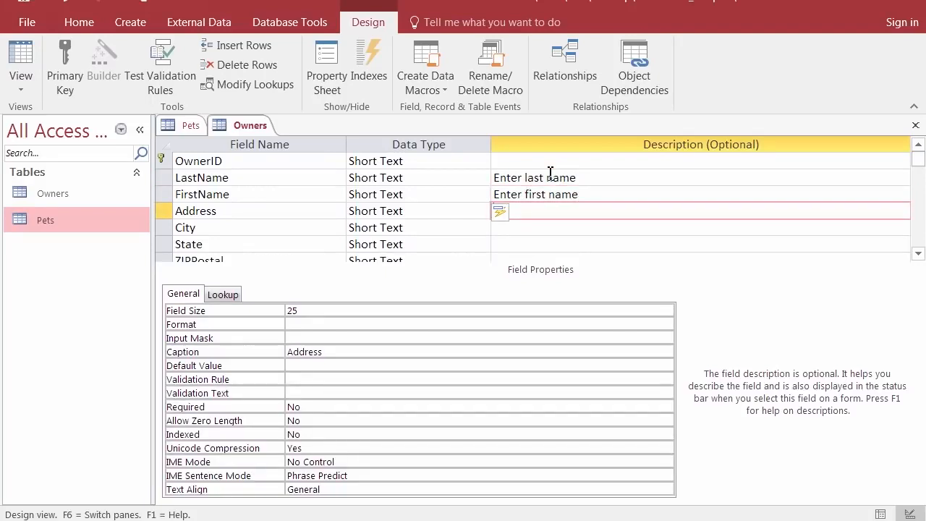
Describe the Address field as "Street address and Apt # if needed" and the City field as "Enter city name"
type("Street address ")
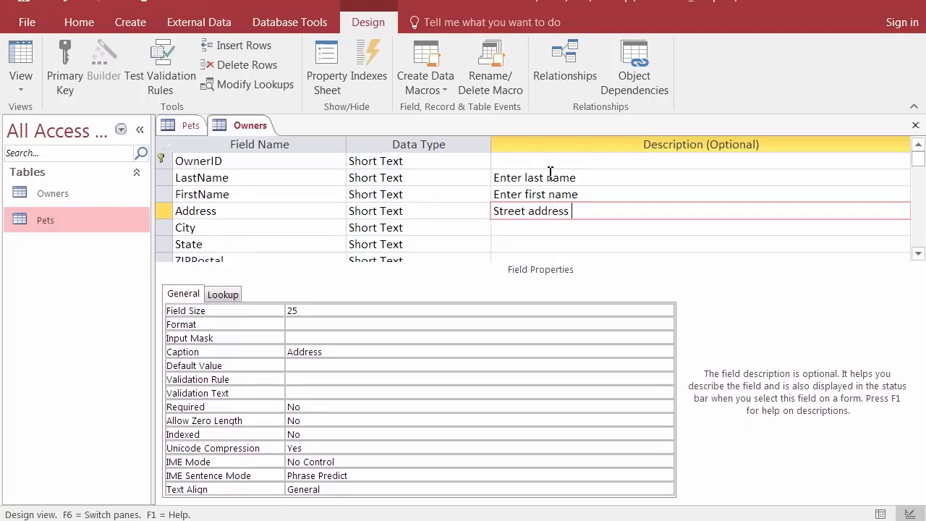
type("and Apt # if needed")
left_click(517, 227)
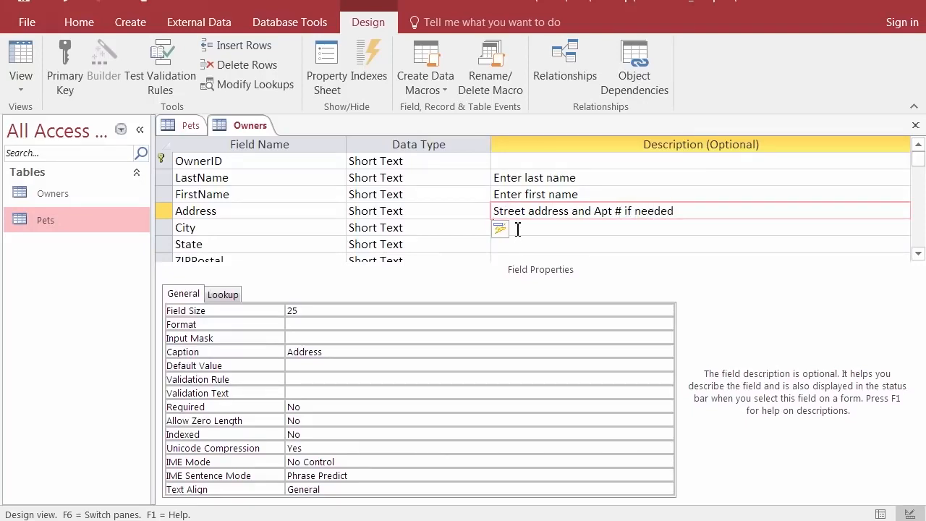
type("Enter city namENte e")
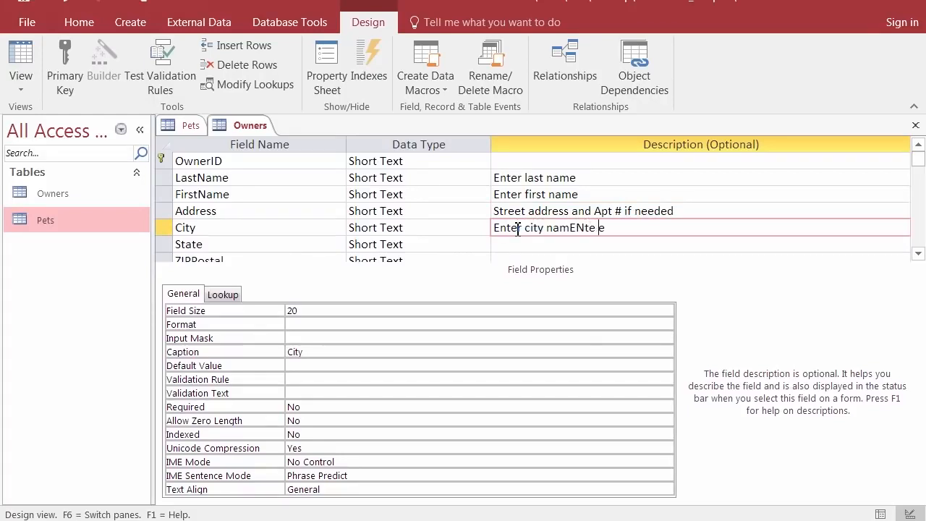
key("BackSpace")
key("BackSpace")
key("BackSpace")
key("BackSpace")
key("BackSpace")
key("BackSpace")
type("e")
key("Down")
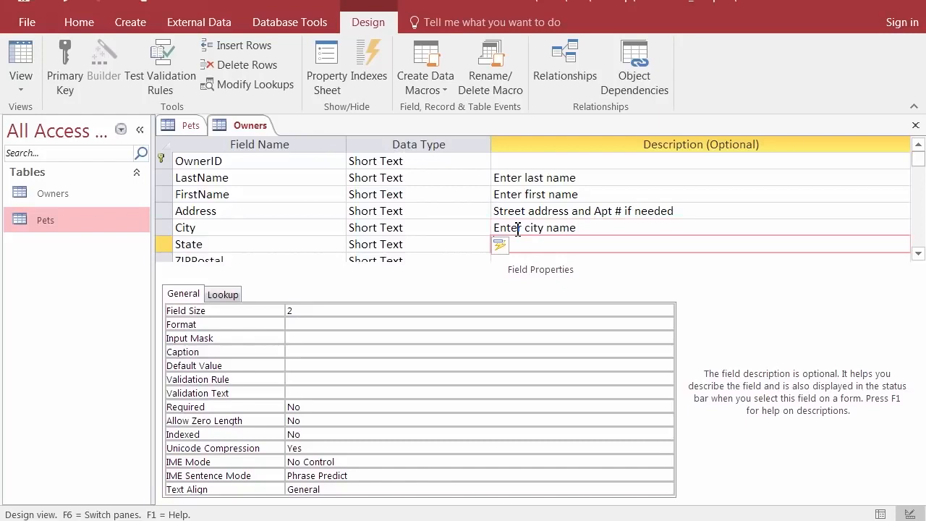
Give the State field the description "Enter 2-letter abbreviation"
type("Enter 2-letter ab")
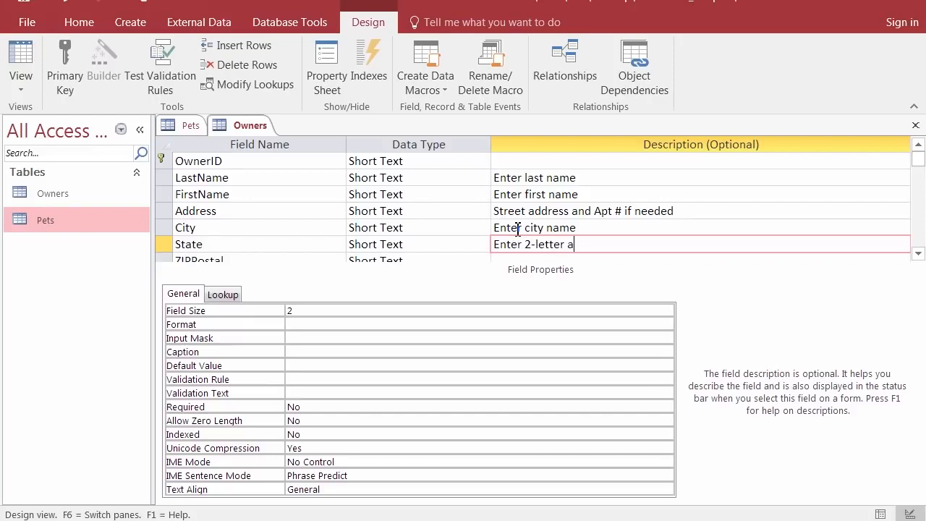
type("breviation")
key("Down")
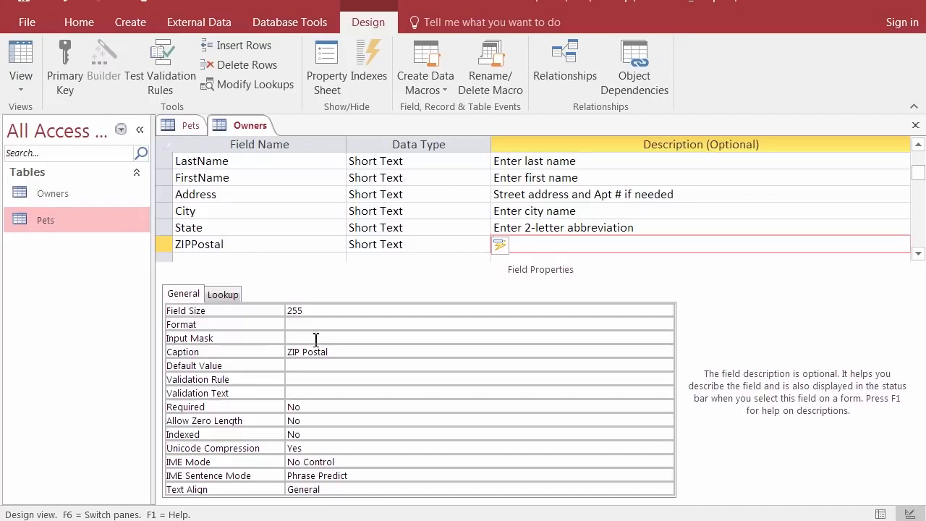
Start the Input Mask Wizard for the ZIPPostal field, saving the table, and choose the Zip Code mask
left_click(315, 337)
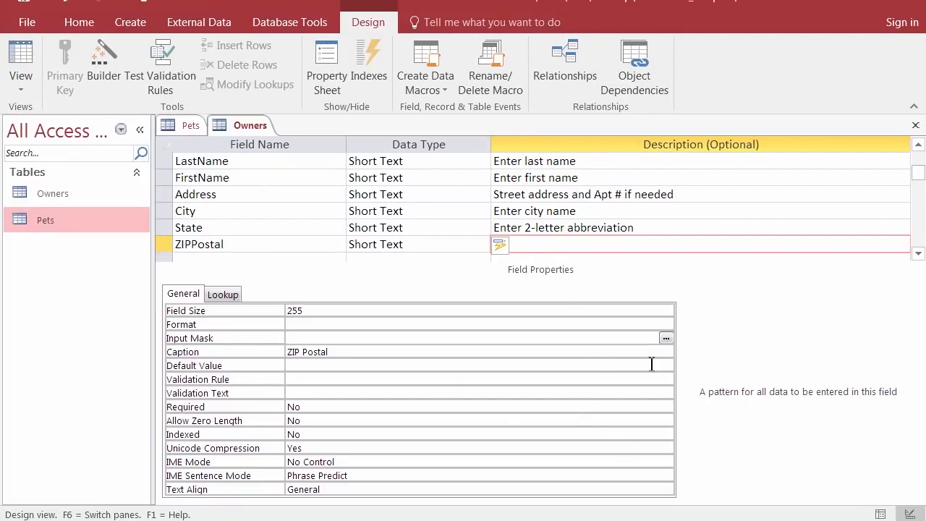
left_click(664, 337)
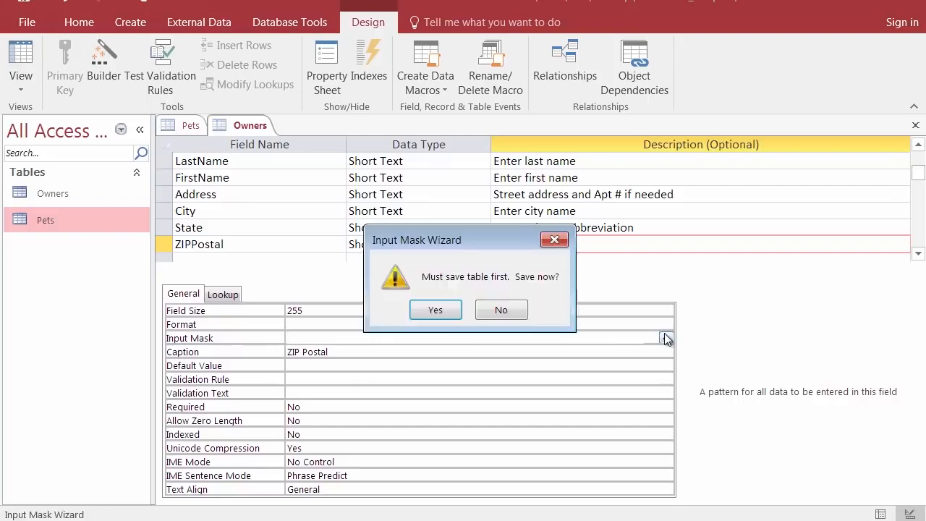
left_click(438, 306)
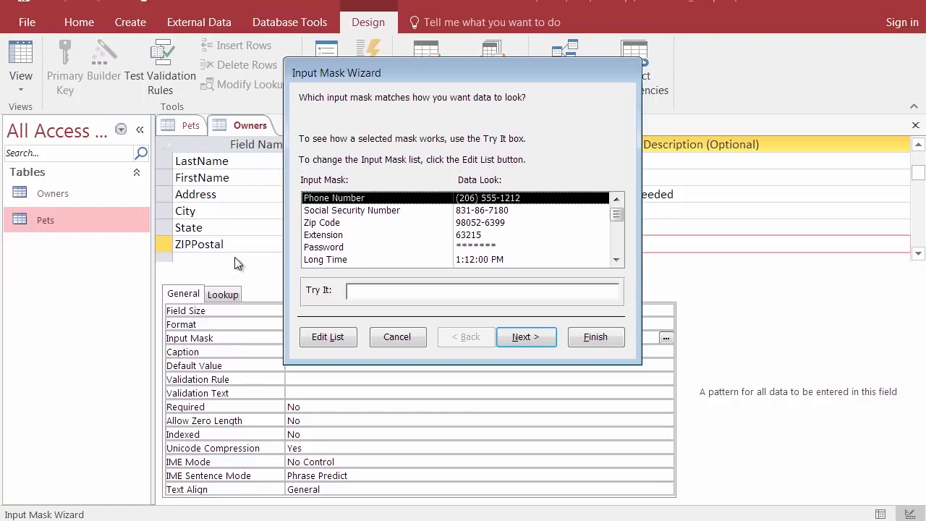
left_click(478, 225)
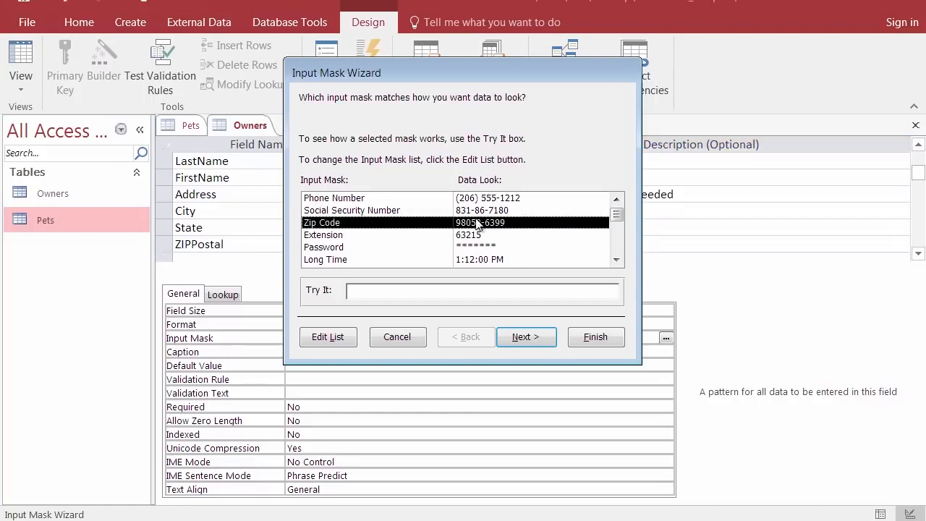
Test the Zip Code mask with the sample digits 65645 and continue to the mask definition
left_click(381, 296)
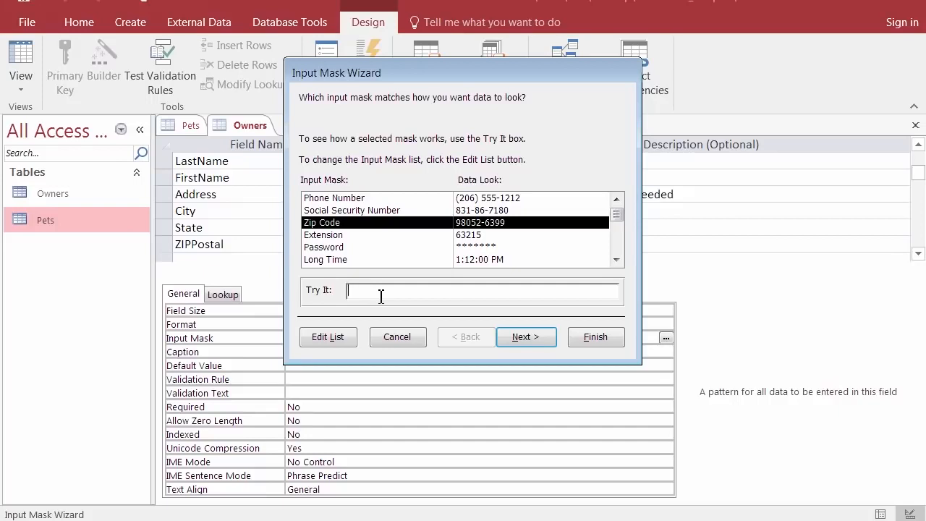
type("65645")
type("6756")
key("BackSpace")
key("BackSpace")
key("BackSpace")
key("BackSpace")
left_click(527, 337)
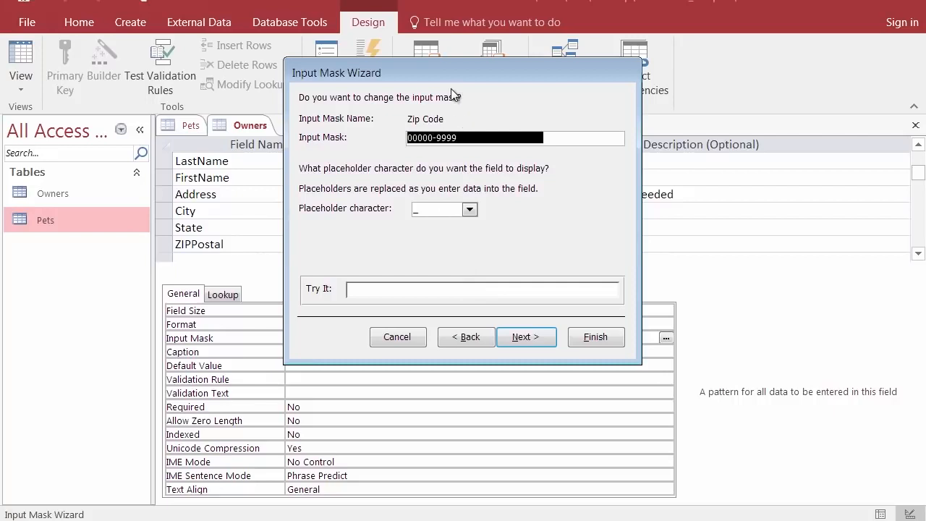
Return to the list of masks and test the Zip Code mask again with the sample 56543-67
left_click(477, 138)
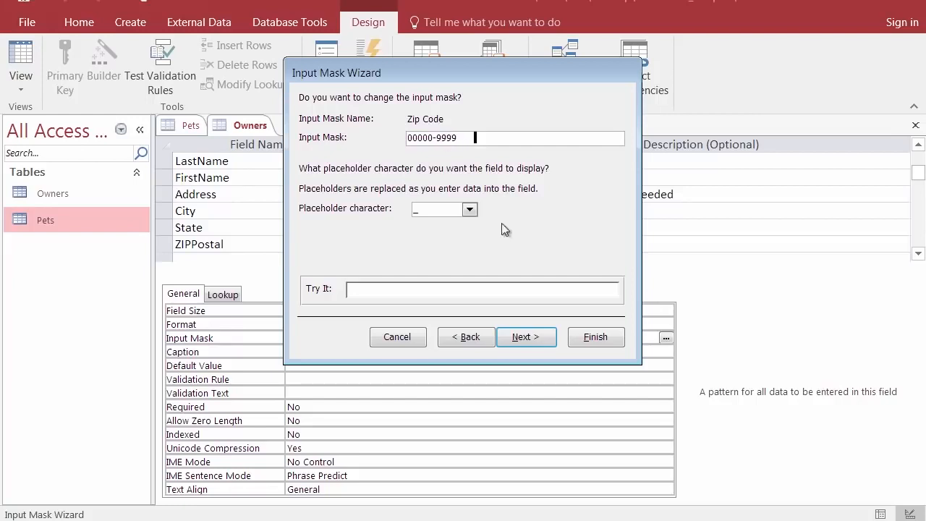
left_click(478, 338)
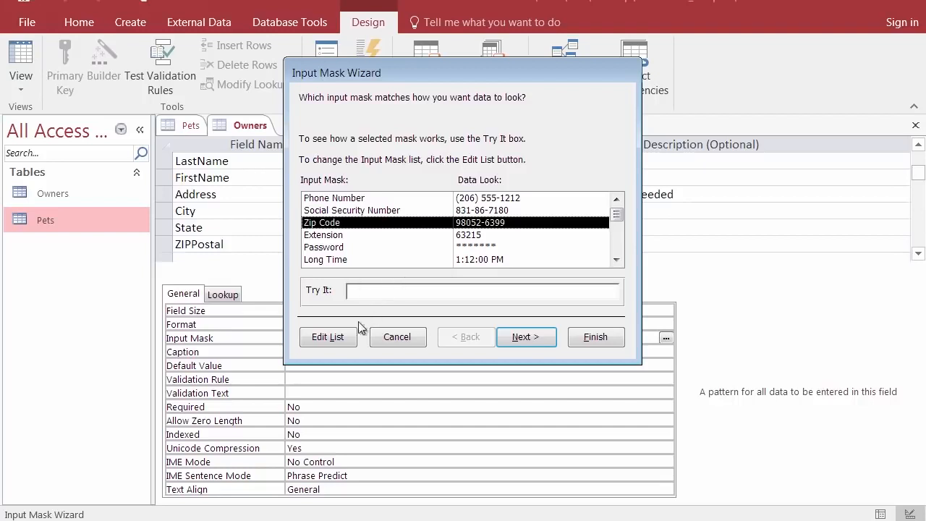
left_click(390, 295)
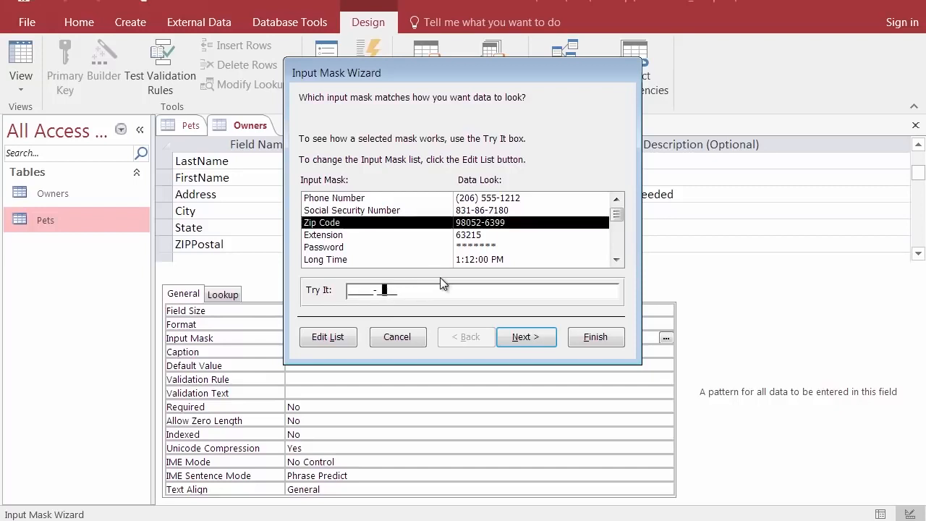
left_click(490, 225)
type("5654")
left_click(539, 336)
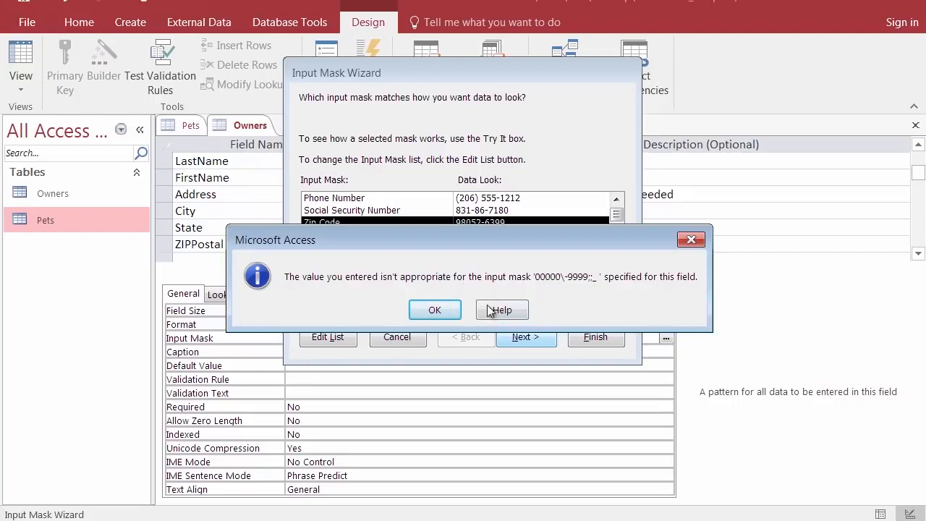
left_click(692, 241)
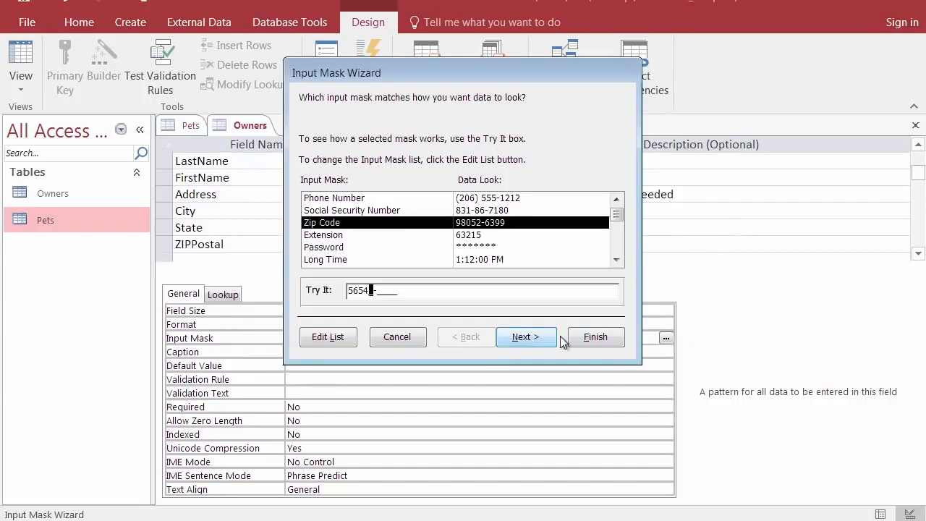
type("3-")
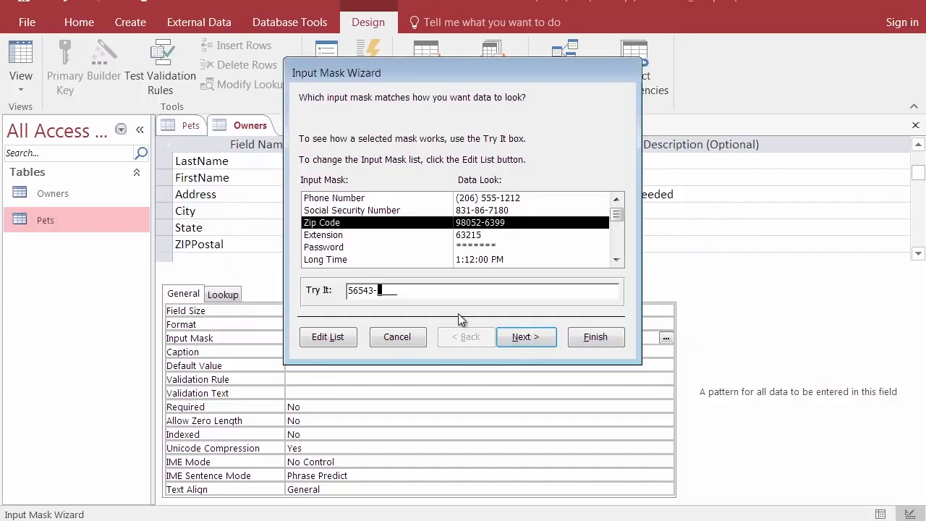
type("67")
left_click(536, 338)
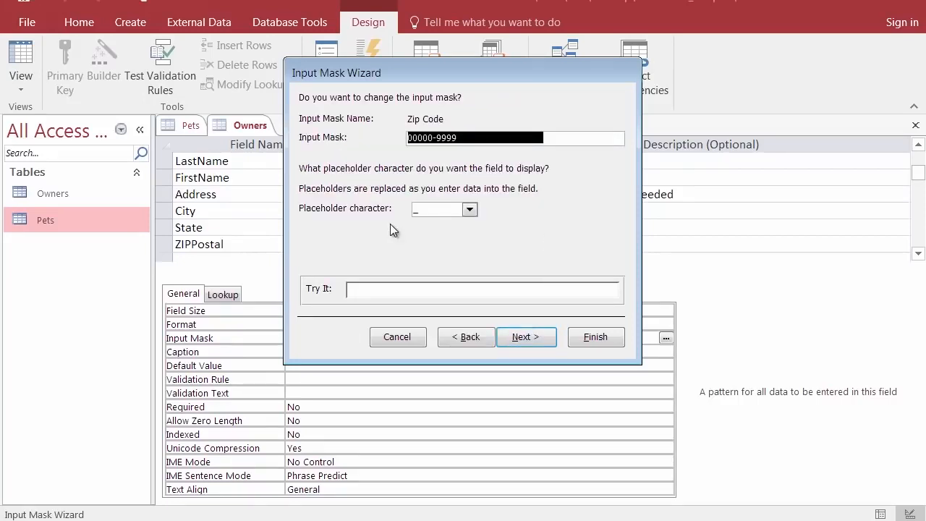
Try # as the Zip Code mask's placeholder character with the sample digits 65675, and cancel the wizard
left_click(469, 211)
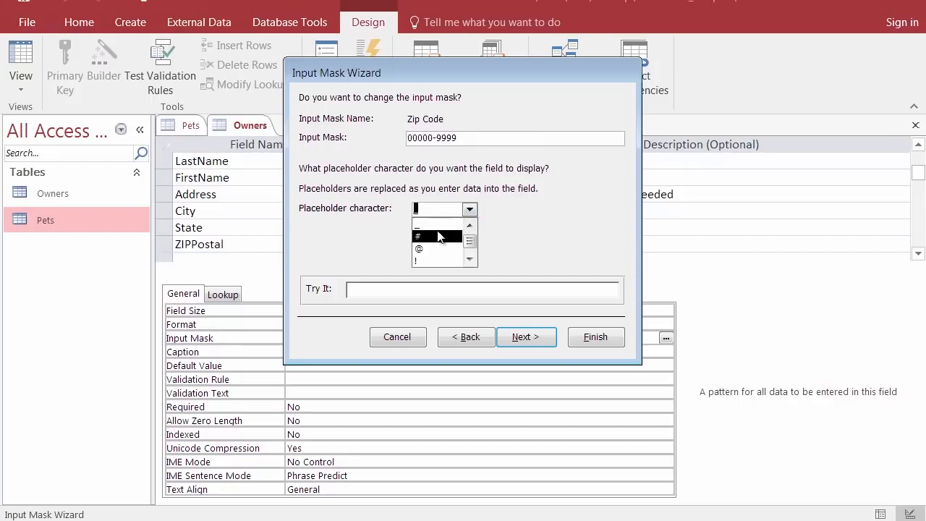
left_click(439, 237)
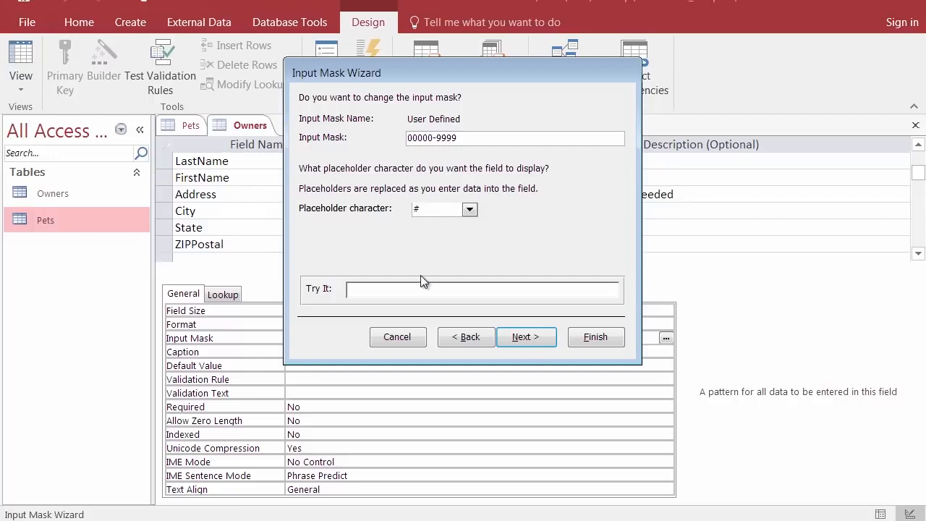
type("65###-####")
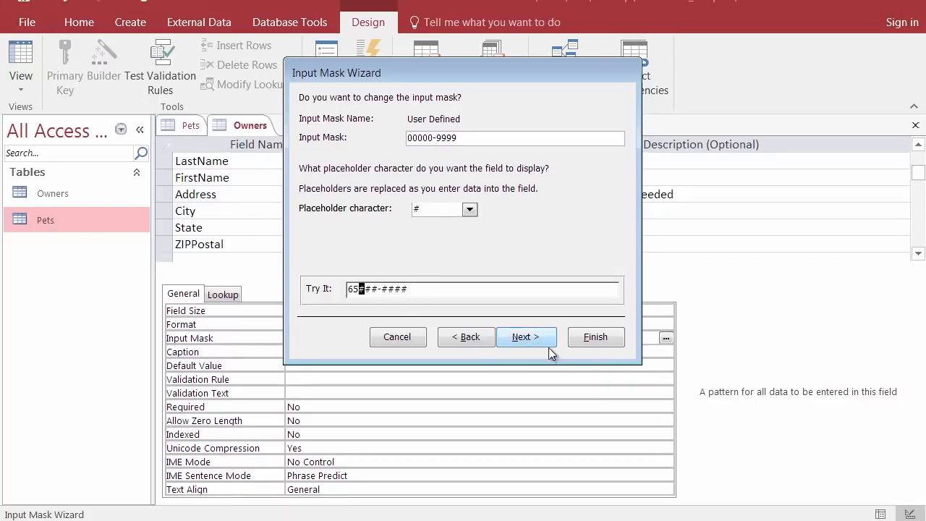
left_click(480, 340)
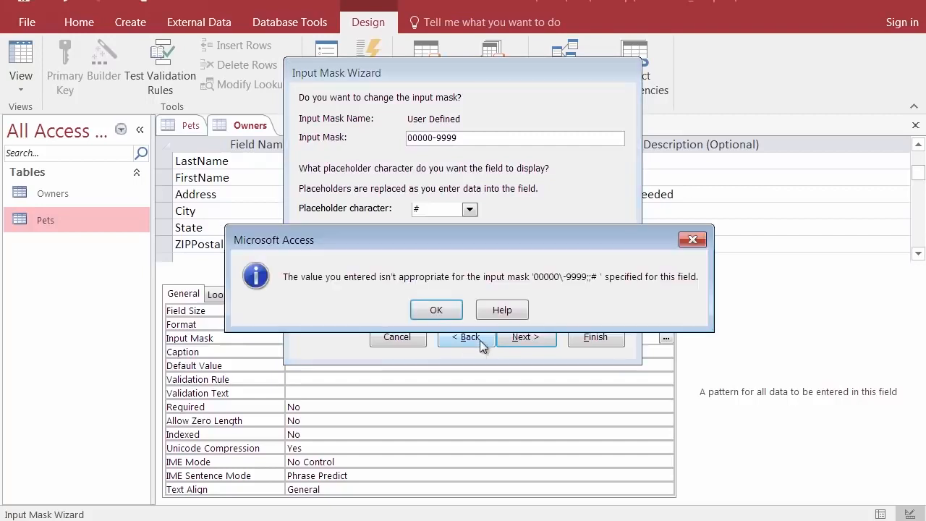
left_click(433, 303)
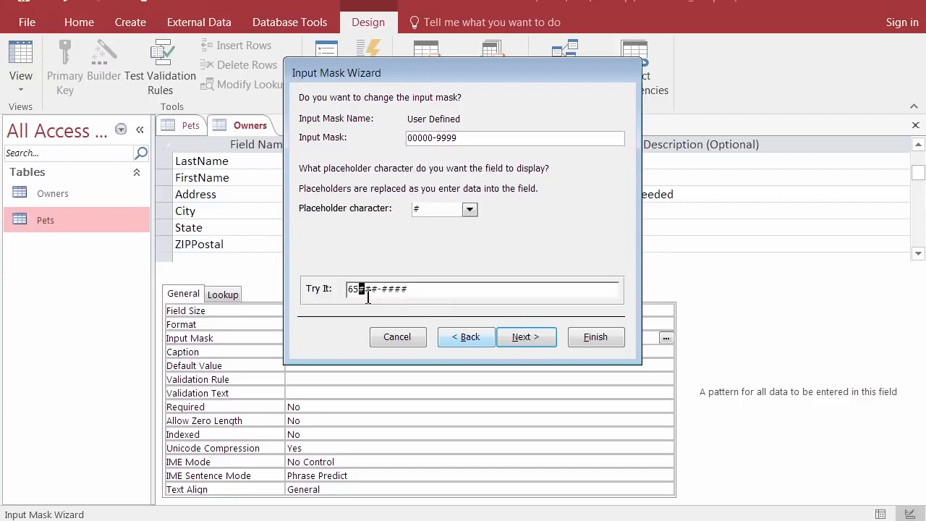
type("675")
left_click(469, 336)
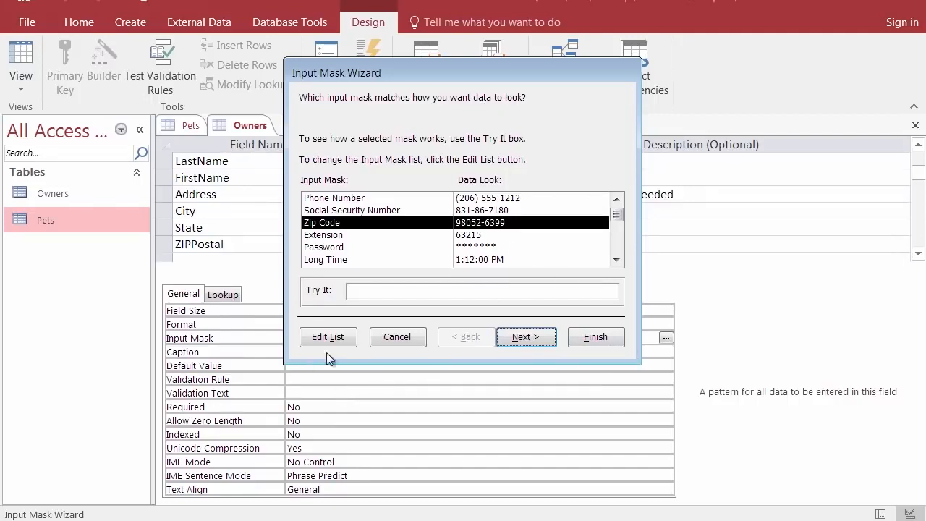
left_click(399, 338)
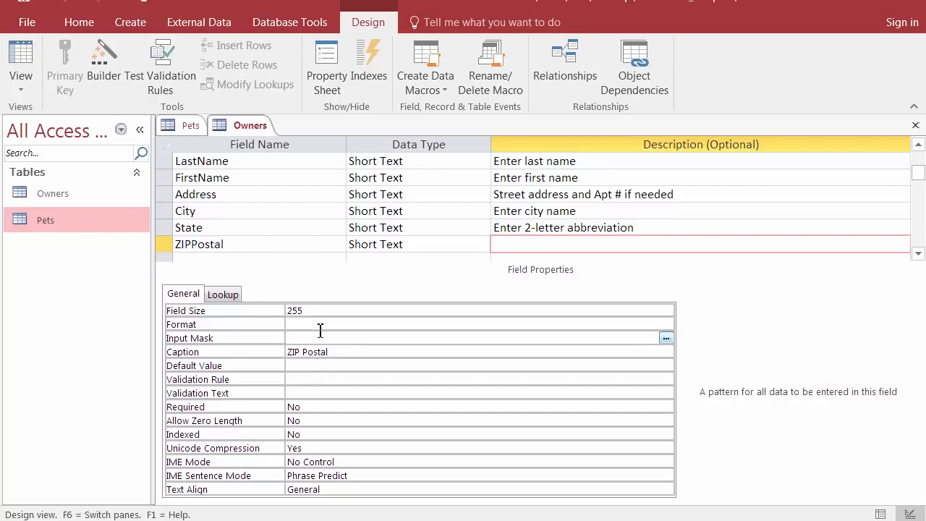
Apply the Zip Code input mask to ZIPPostal with the wizard, saving the table, keeping the default placeholder and storing data with the symbols
left_click(666, 338)
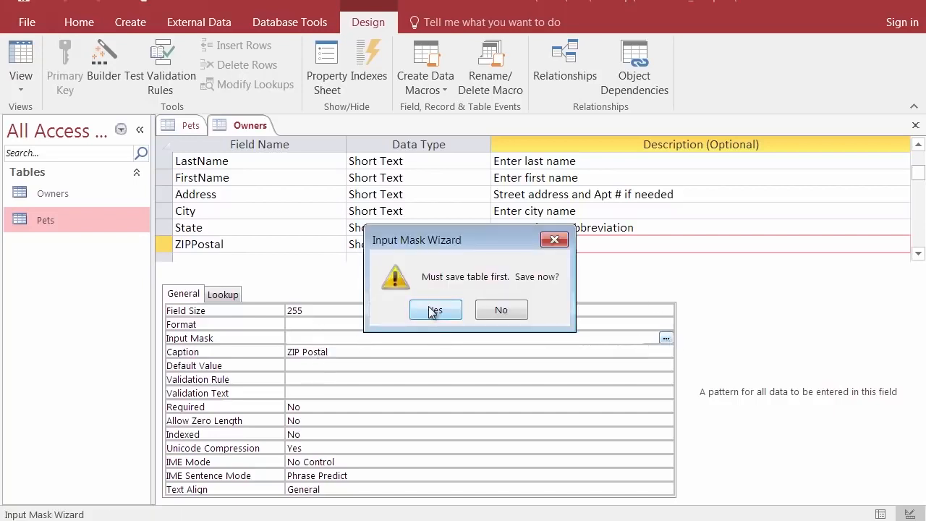
left_click(433, 310)
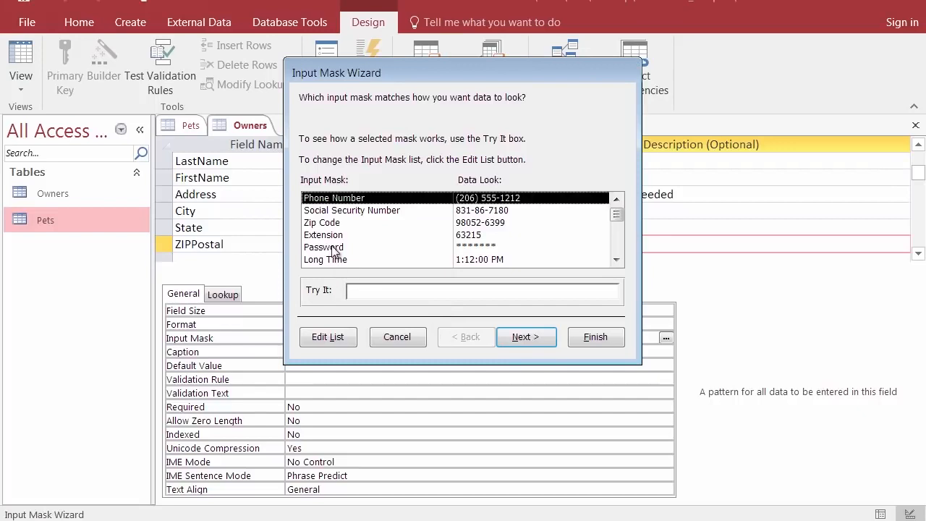
left_click(341, 224)
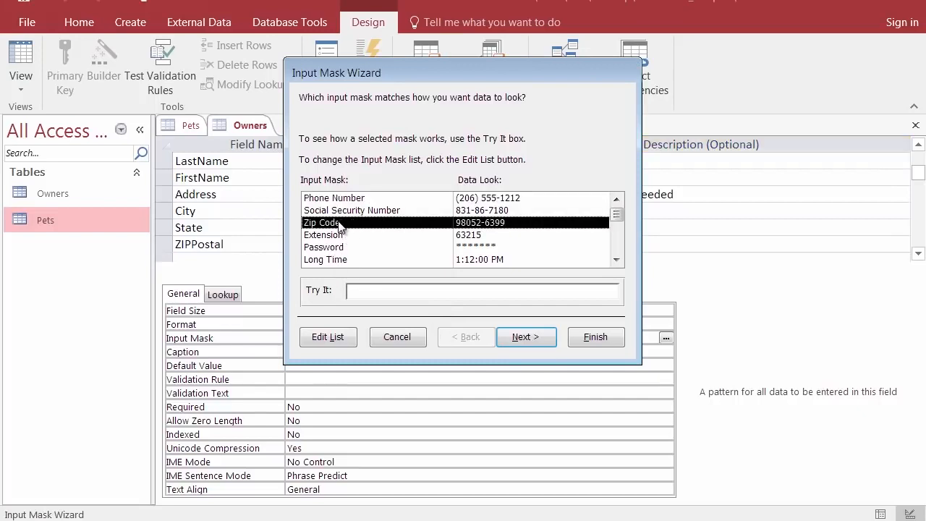
left_click(519, 341)
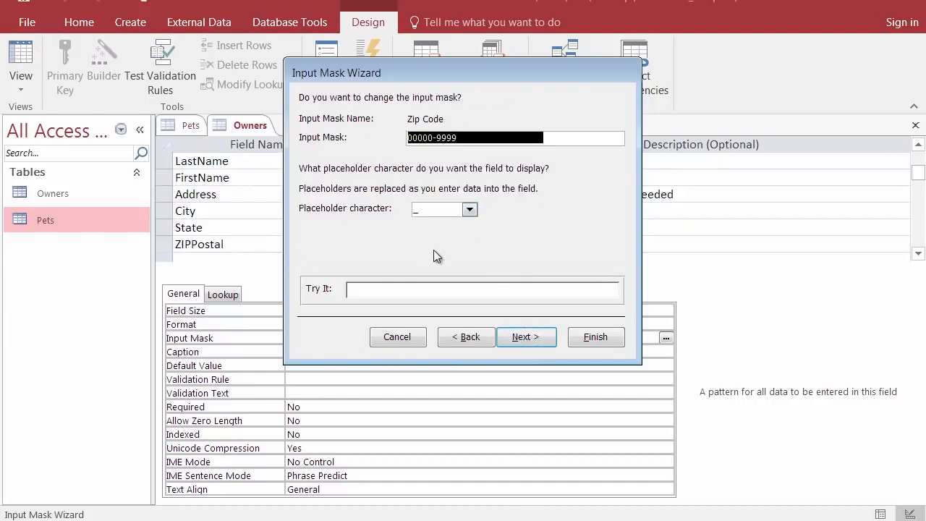
left_click(525, 341)
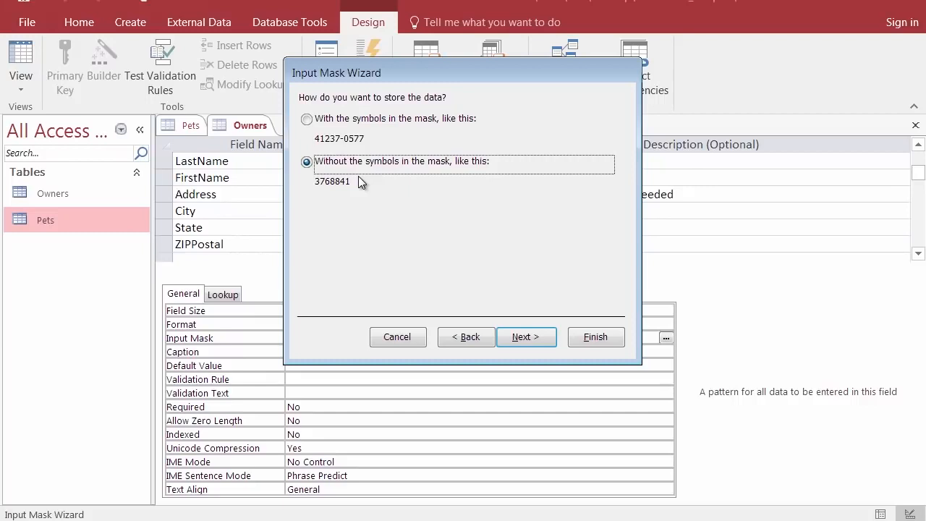
left_click(307, 120)
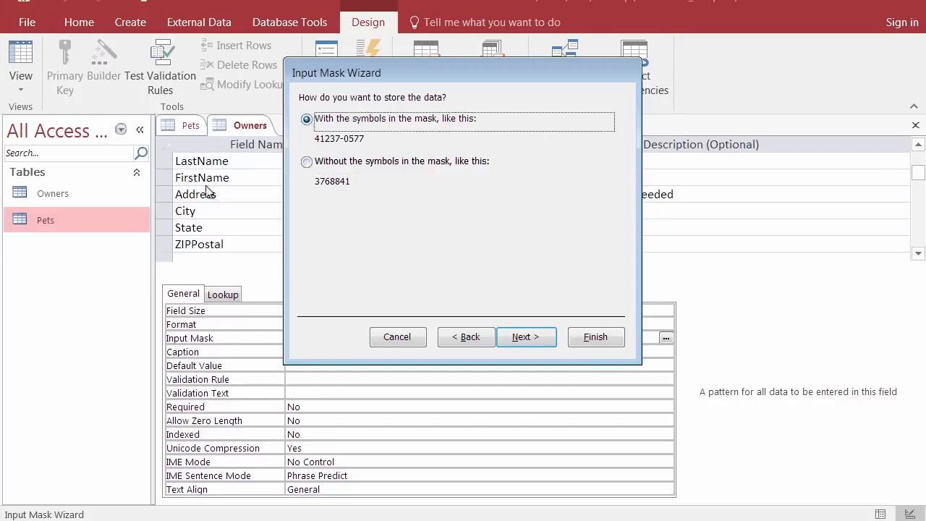
left_click(523, 338)
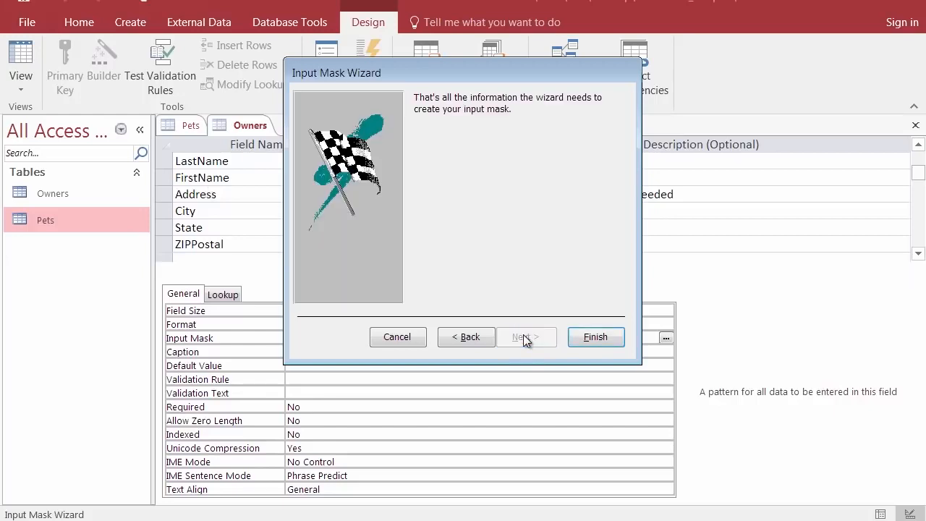
left_click(603, 339)
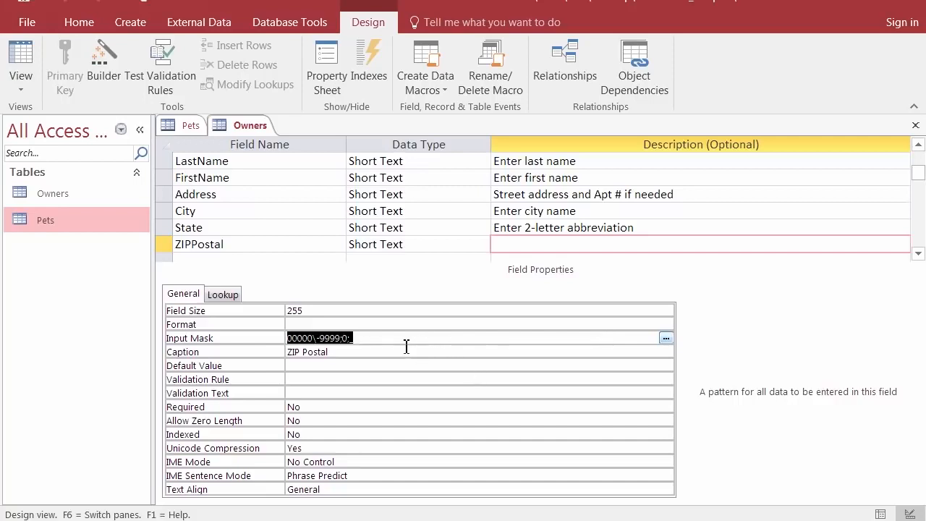
Set the ZIPPostal field's size to 10
left_click(312, 311)
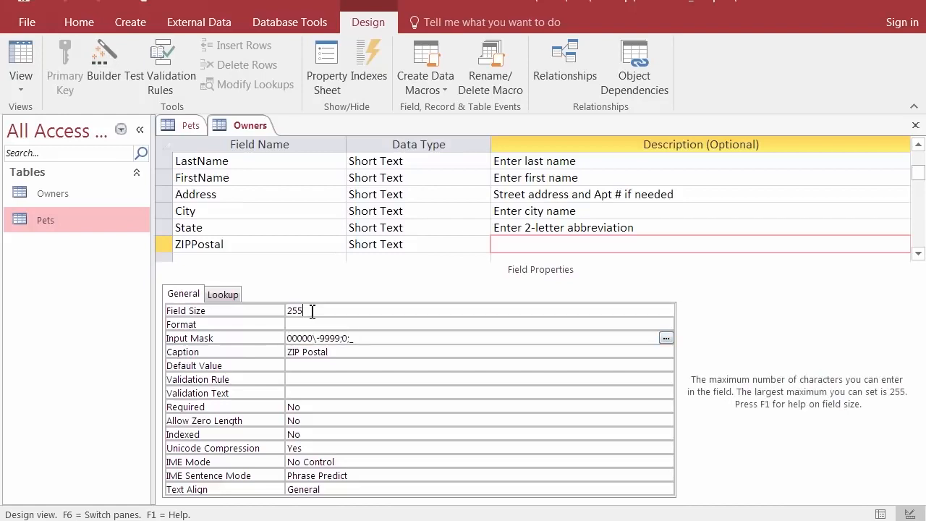
mouse_move(312, 312)
left_mouse_down()
mouse_move(266, 316)
mouse_move(302, 307)
left_mouse_up()
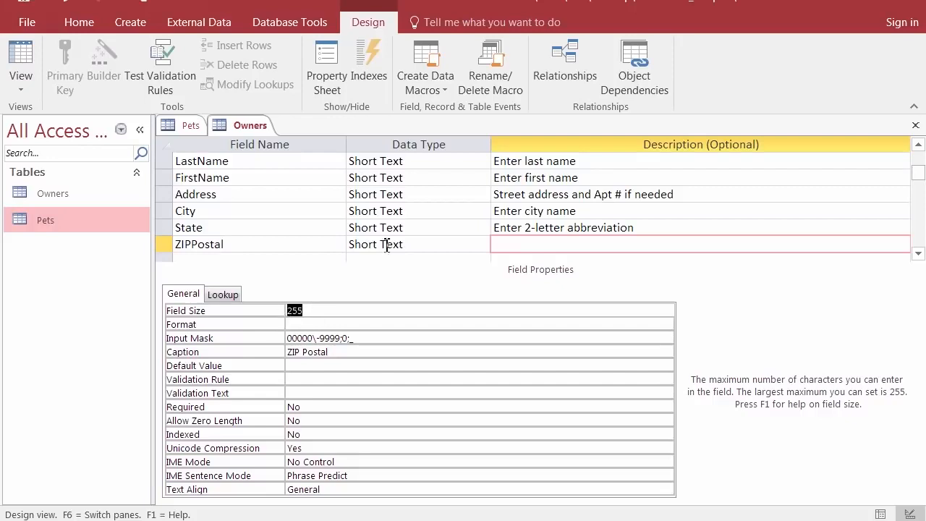
type("10")
key("Return")
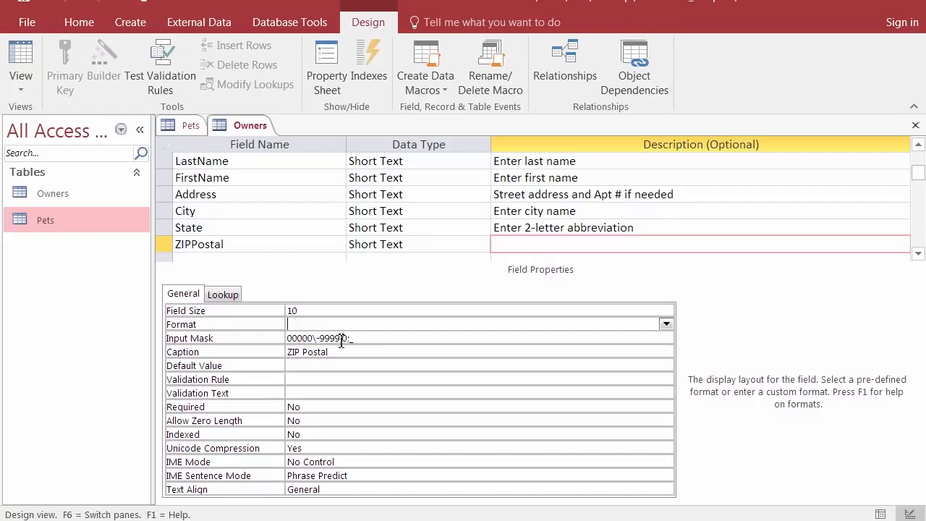
Describe the ZIPPostal field as "Enter just the numbers, Access will add hyphen"
left_click(522, 245)
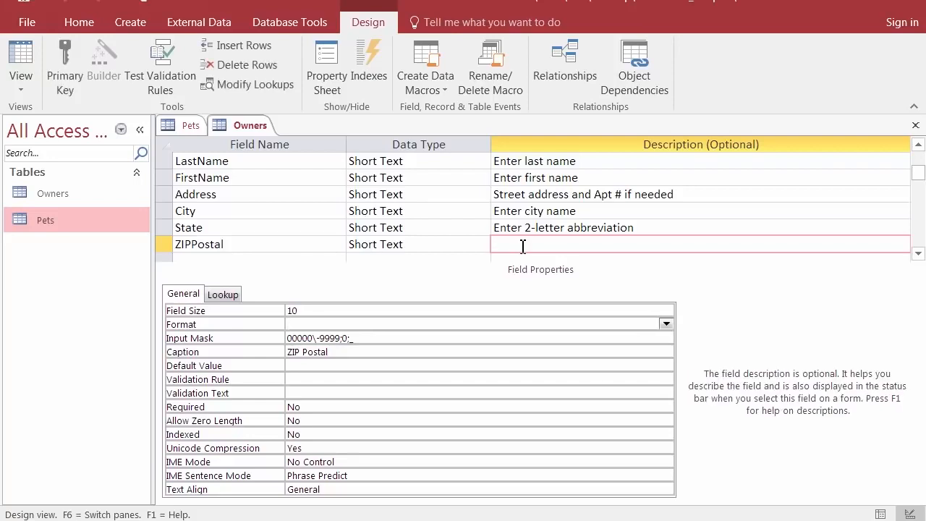
type("Enter just the numbers, Access will add")
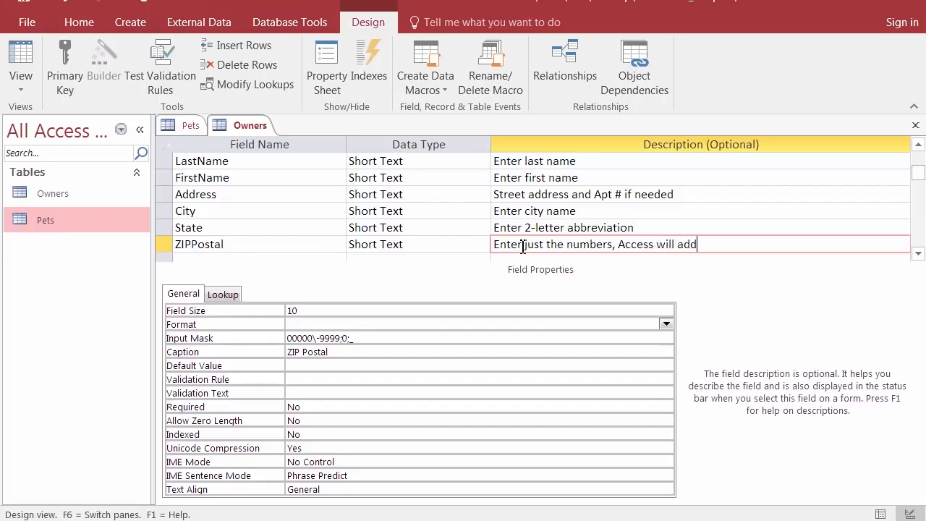
type(" hyphen")
key("Return")
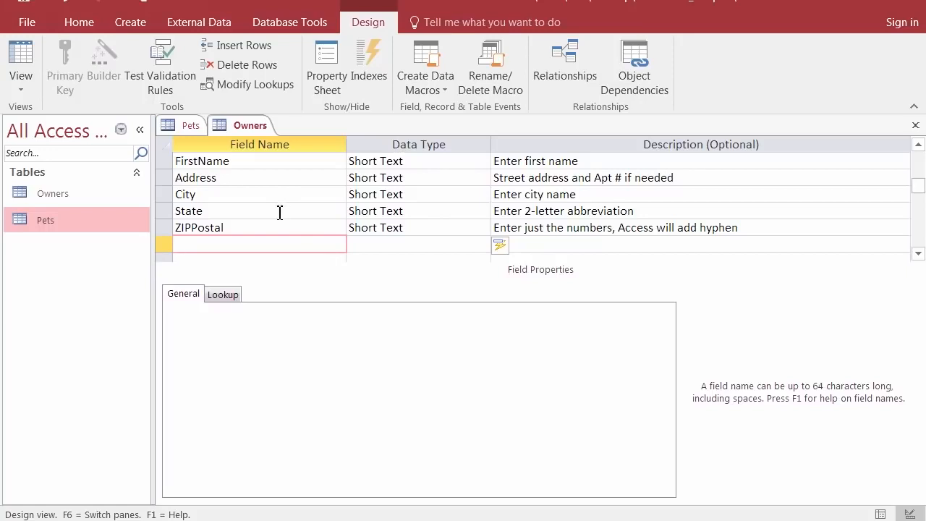
Describe the OwnerID field as "1st 3 letters of owner last name, then 3 digits of street address"
left_click_drag(922, 189, 916, 166)
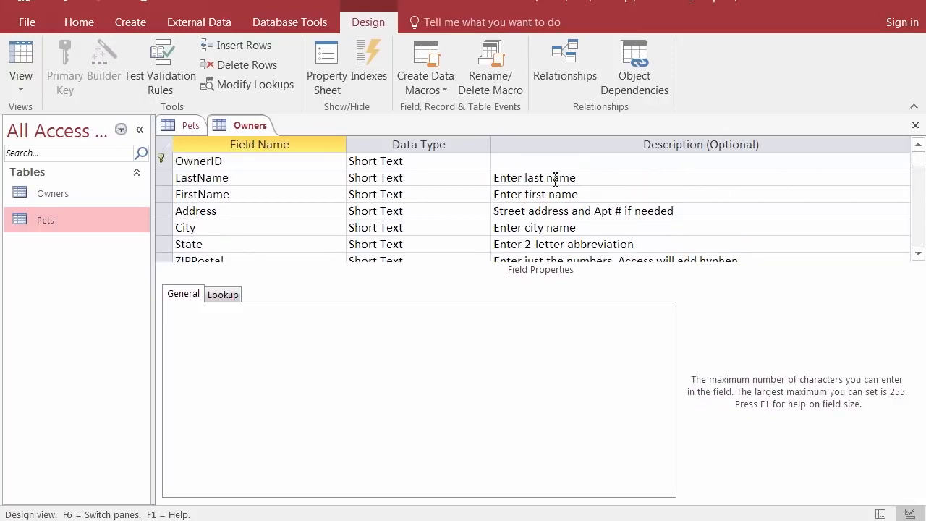
left_click(519, 159)
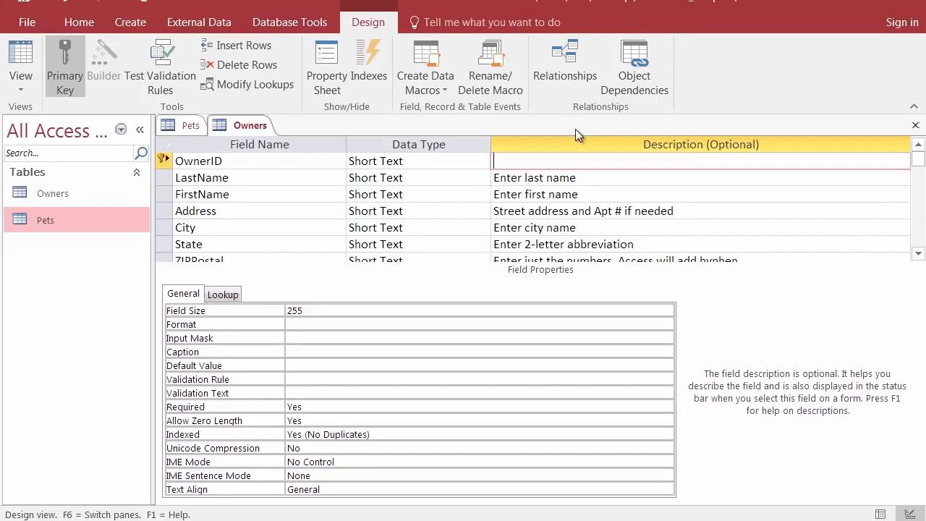
type("1st 3 letters of owner last name, f")
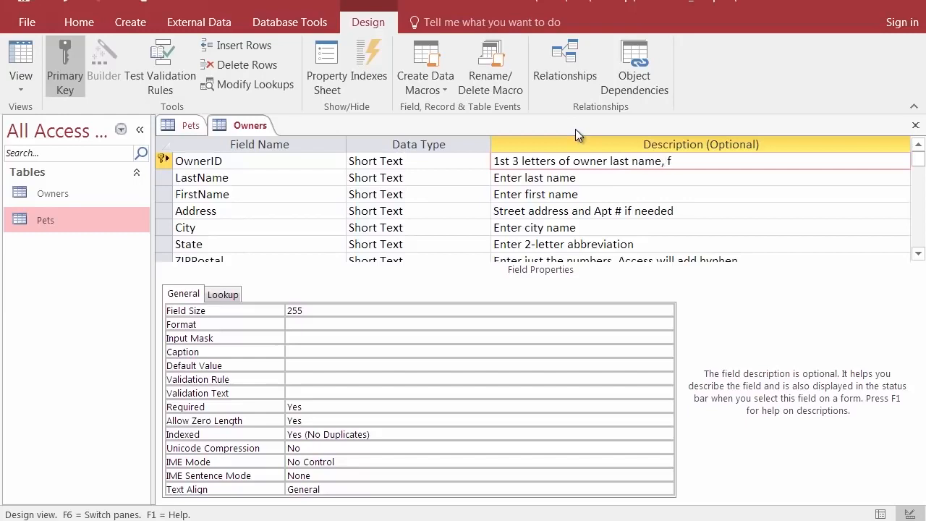
key("BackSpace")
type("then 3 digits of street address")
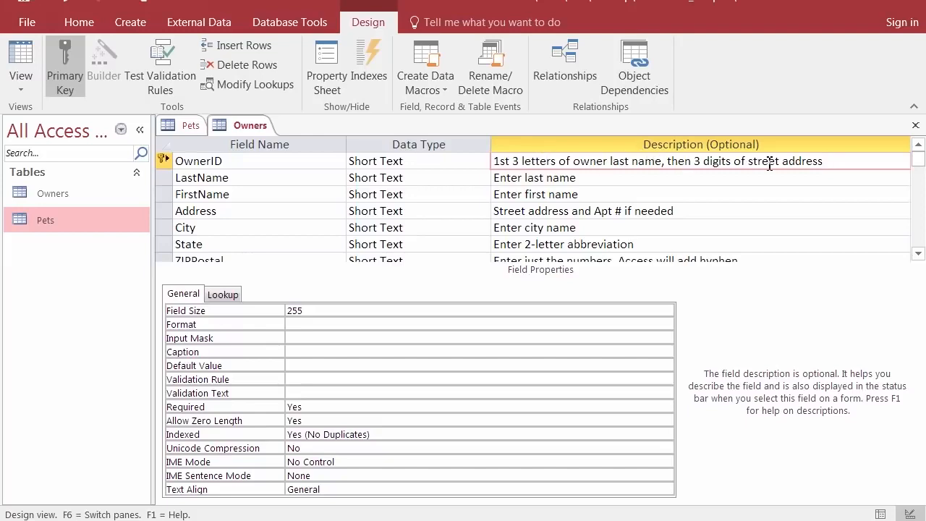
Set the OwnerID field's size to 6
left_click(315, 313)
left_click(277, 312)
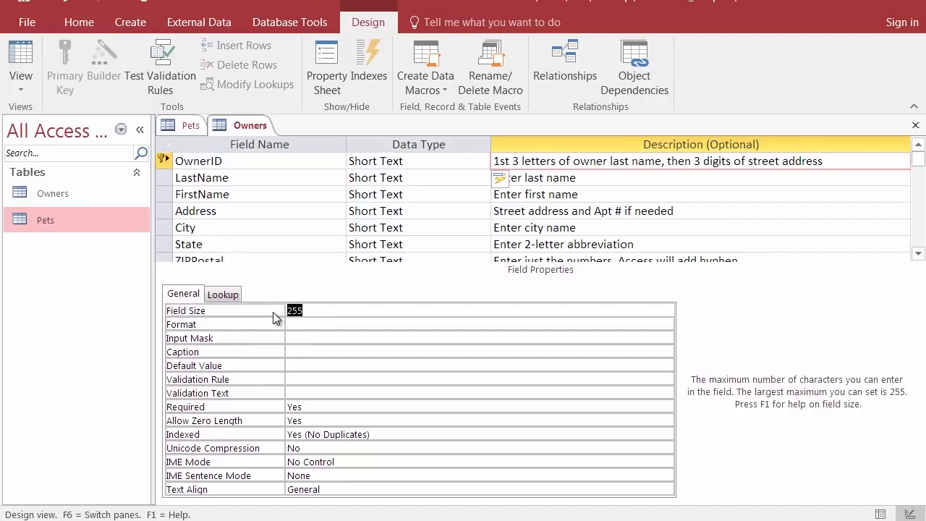
type("6")
left_click(344, 329)
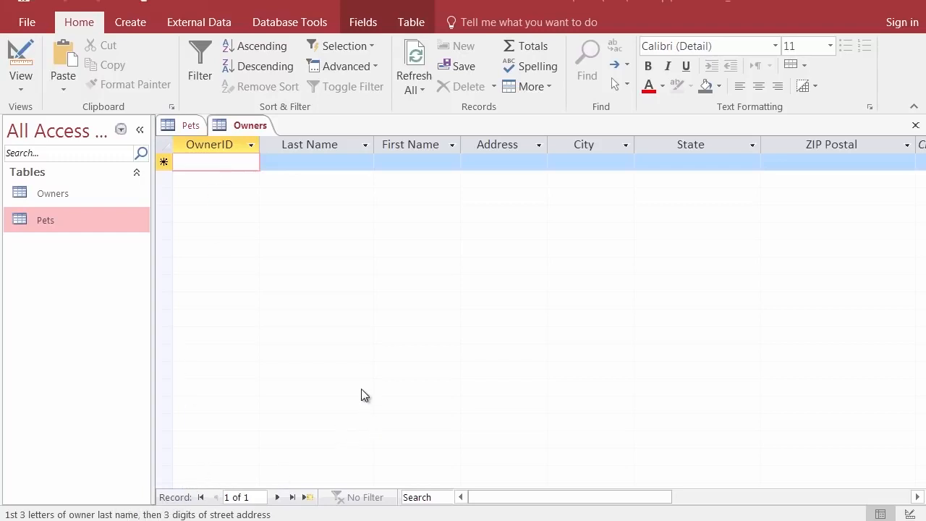
In the Owners datasheet, enter the owner's last name, first name, street address and city in a new record, leaving OwnerID empty
left_click(307, 161)
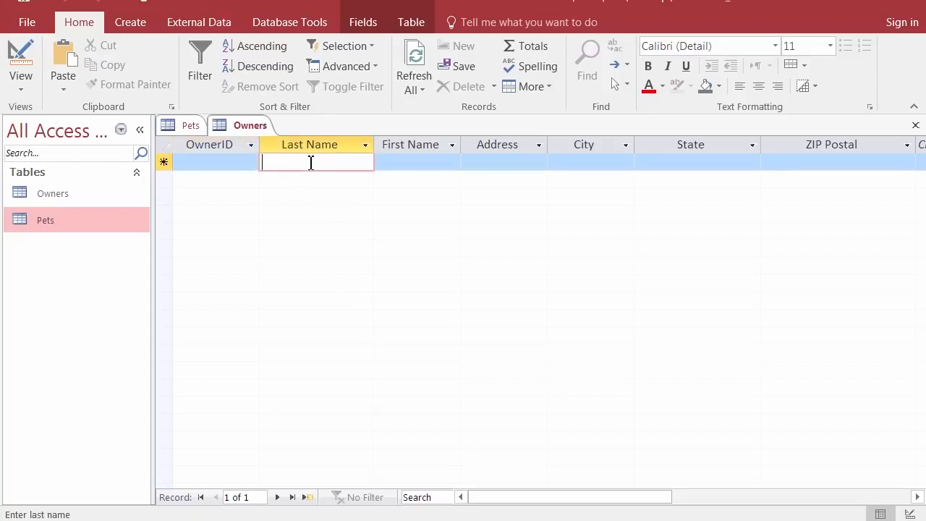
type("McAllister")
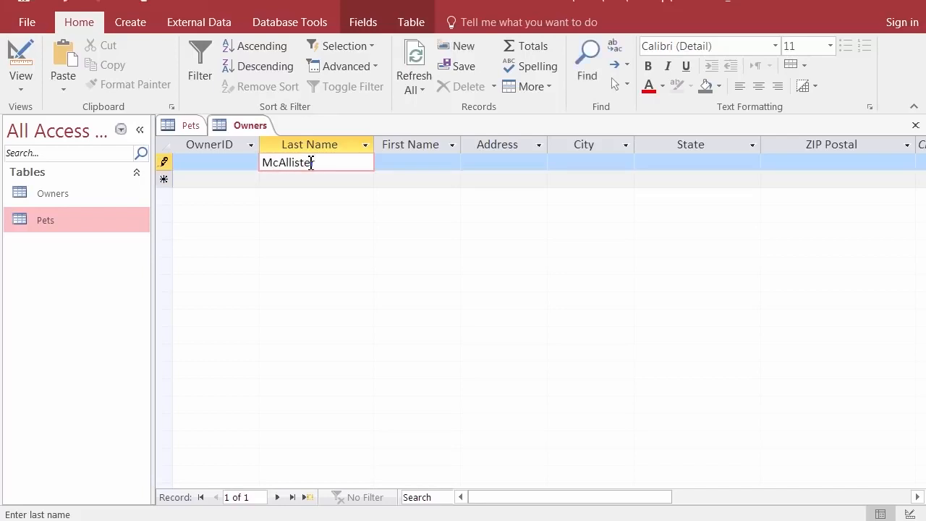
key("Tab")
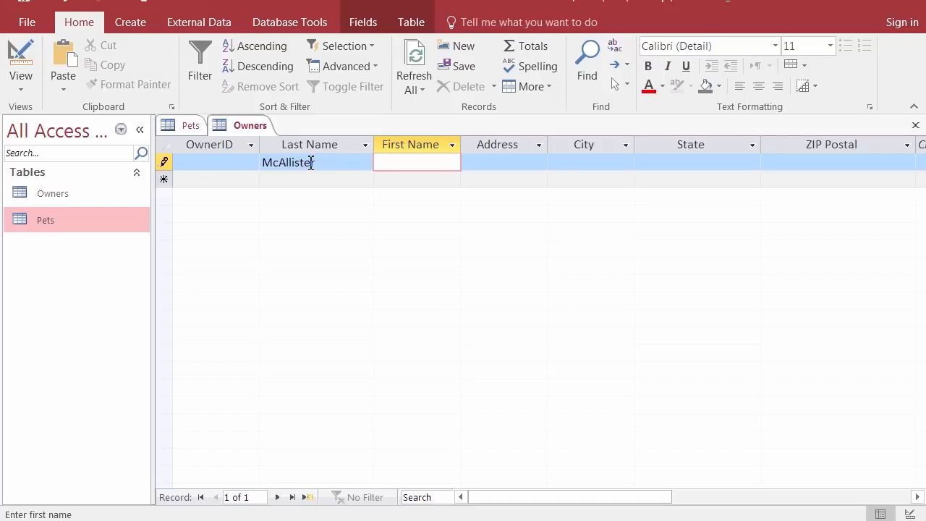
type("Fernando")
key("Tab")
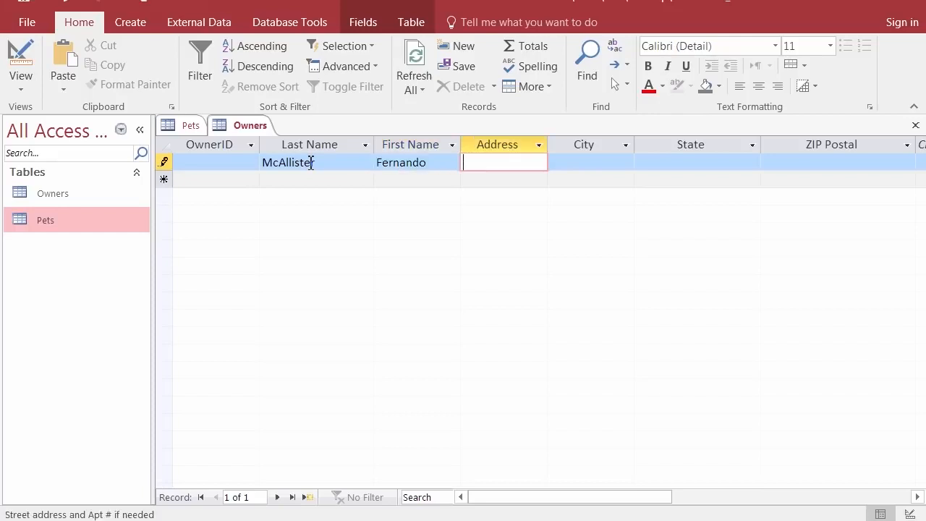
type("123 Elm")
key("Tab")
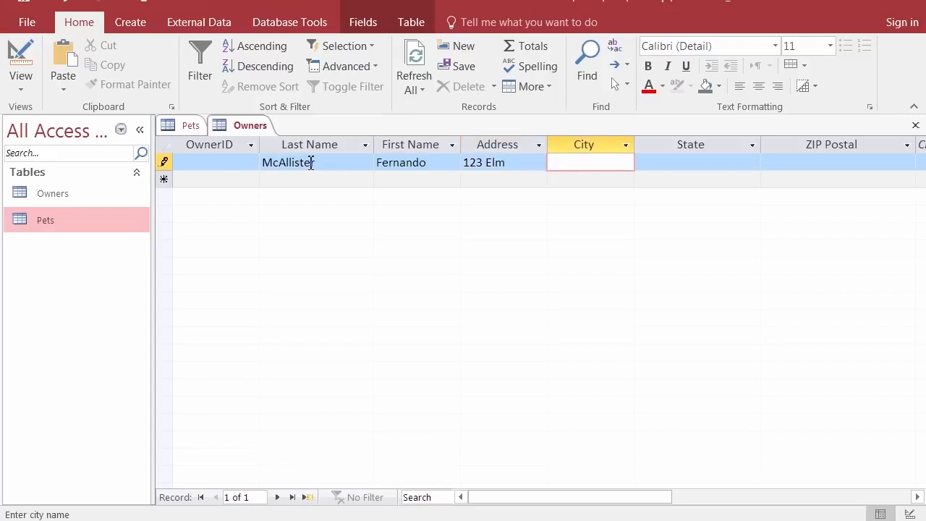
type("Bakersfield")
key("Tab")
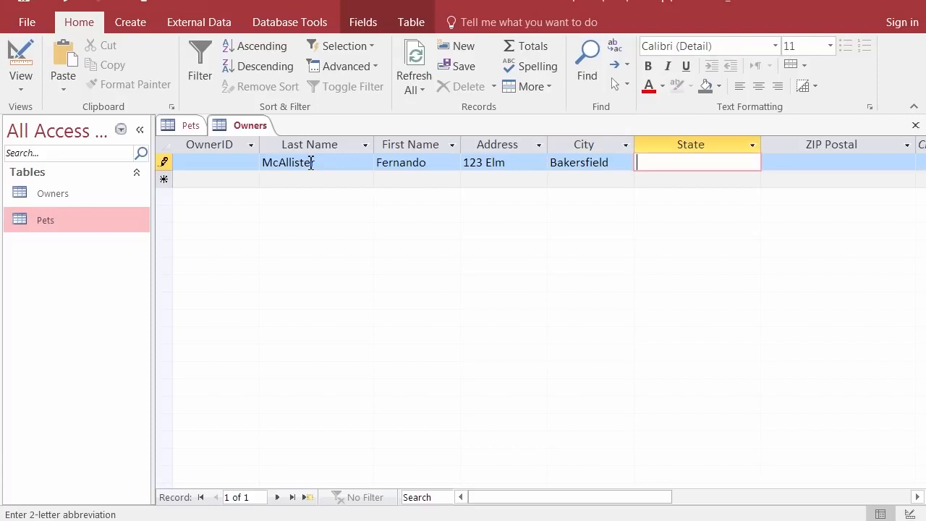
Enter the State value in the owner record as lowercase "ca"
type("CA")
key("BackSpace")
key("BackSpace")
type("ca")
key("Tab")
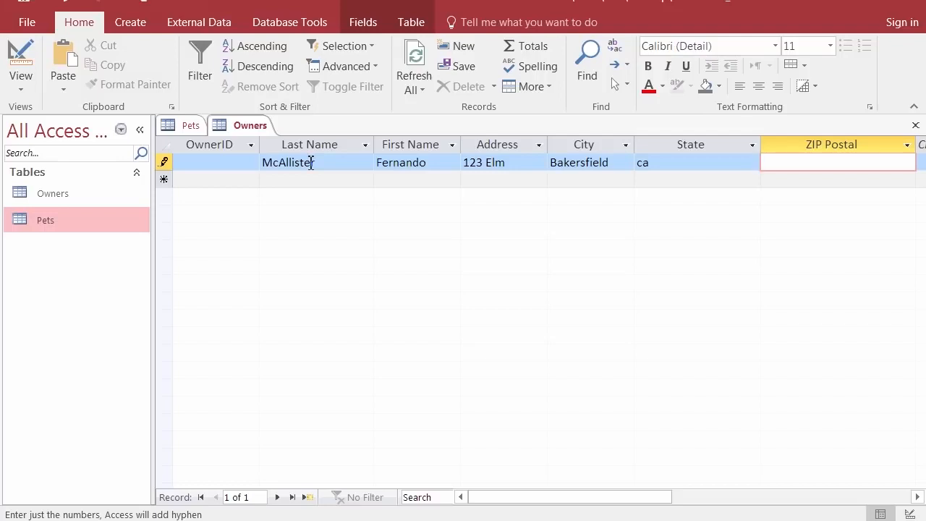
Fill in the owner's five-digit ZIP code and try to commit the record without an OwnerID
type("94333-")
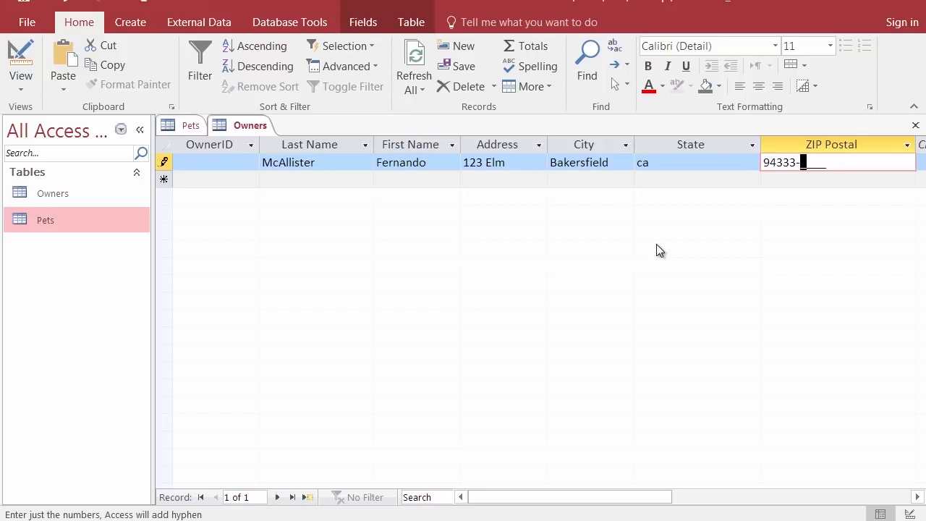
key("Return")
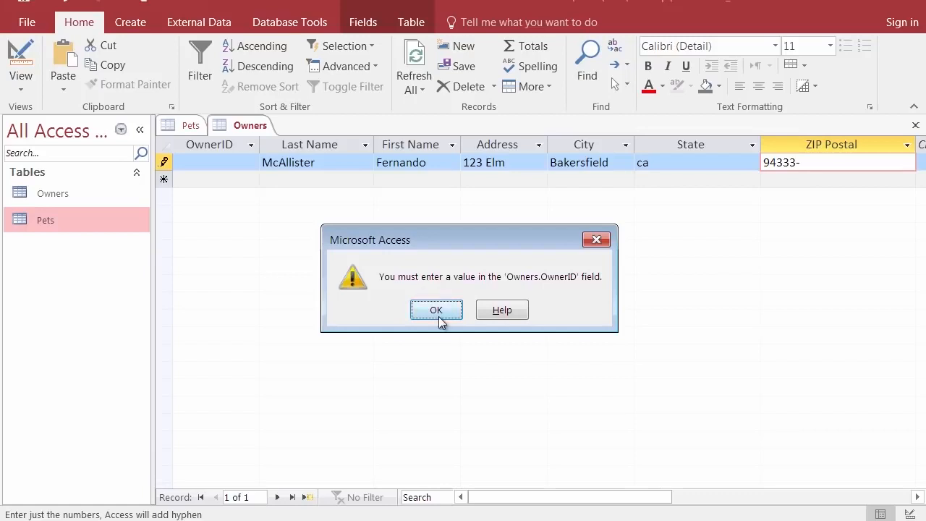
left_click(437, 310)
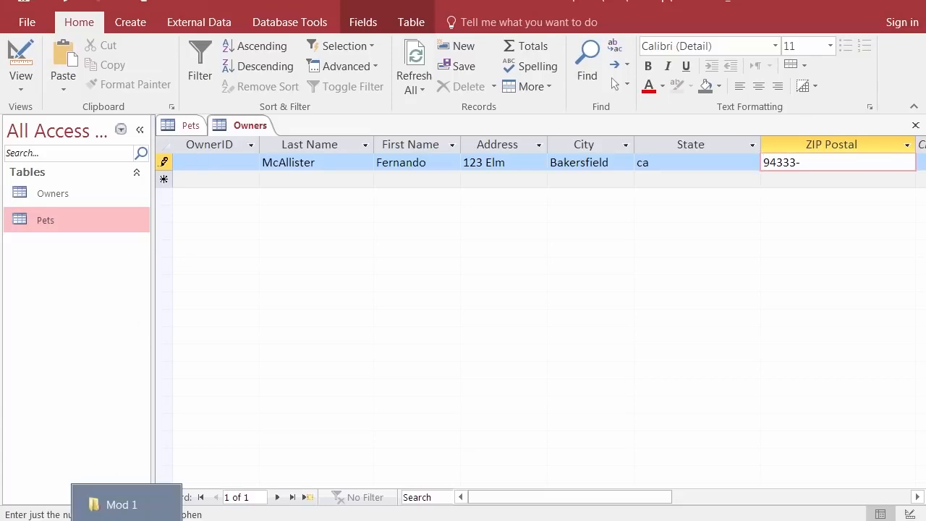
Enter the record's OwnerID from the last name's first three letters and the three street digits, and save the record
left_click(222, 162)
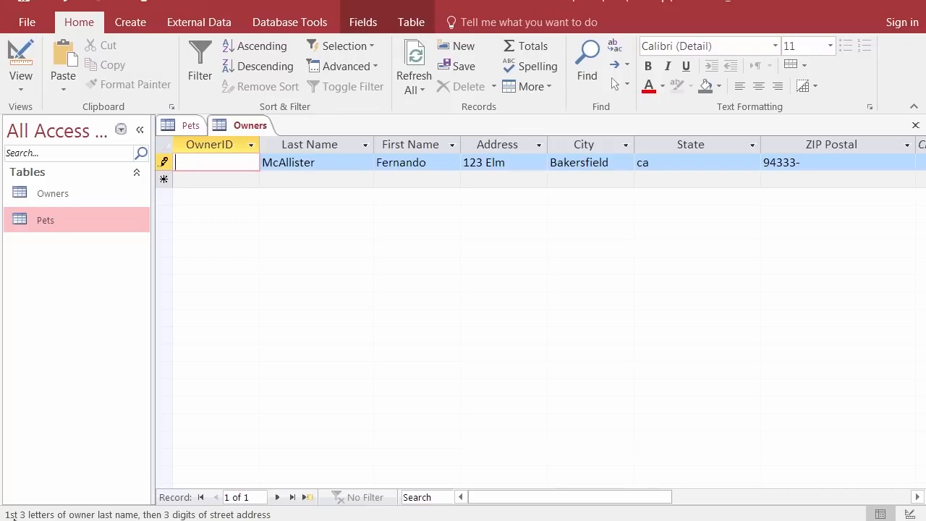
type("mca")
type("123")
key("Down")
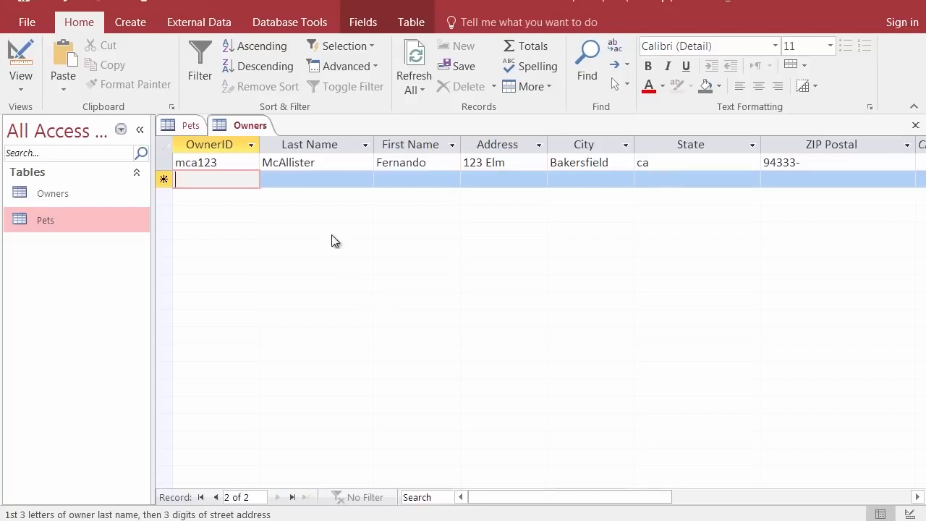
In Design View, set the State field's Format property to >
left_click(16, 56)
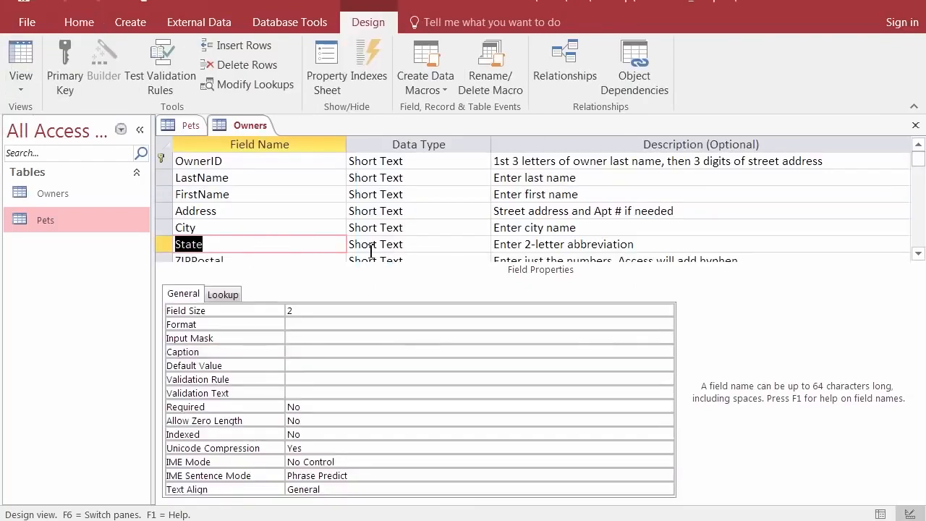
left_click(309, 327)
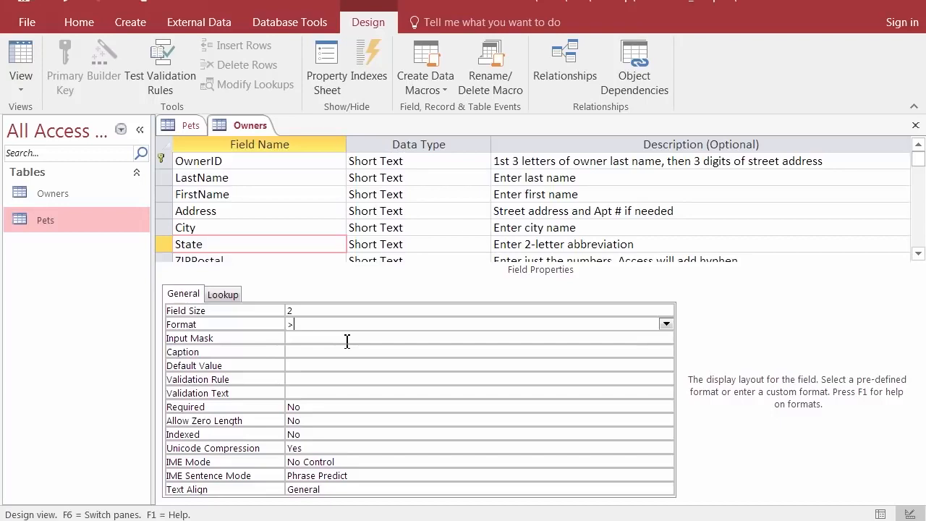
left_click(315, 337)
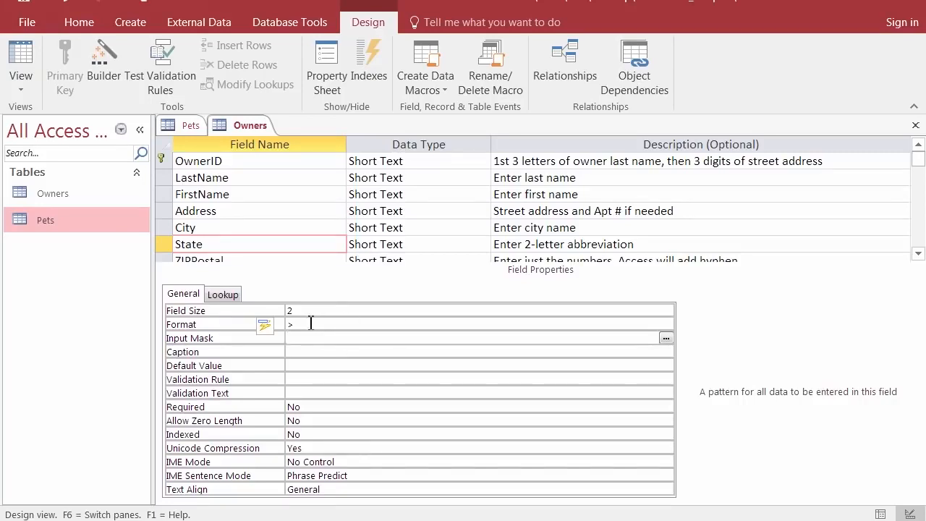
Save the Owners table design, return to Datasheet View, and check the record's stored State value against its displayed format
left_click(20, 58)
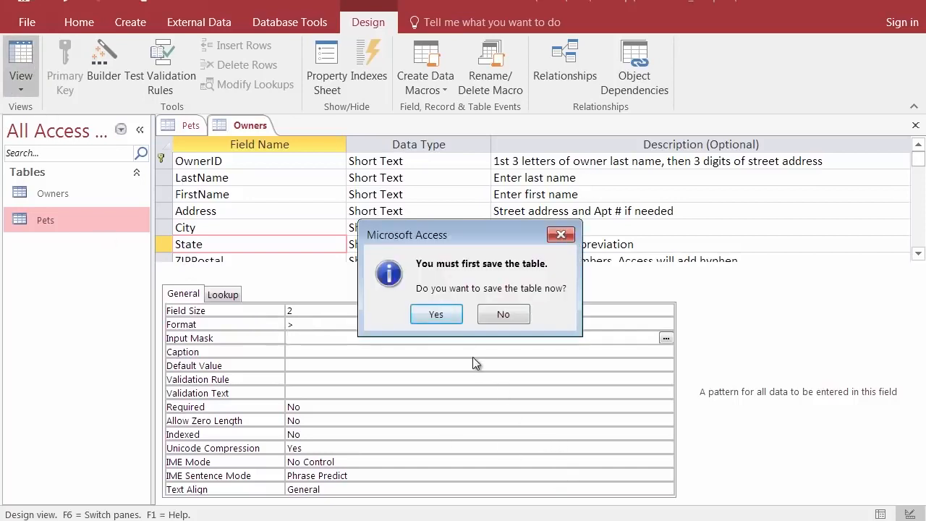
left_click(435, 316)
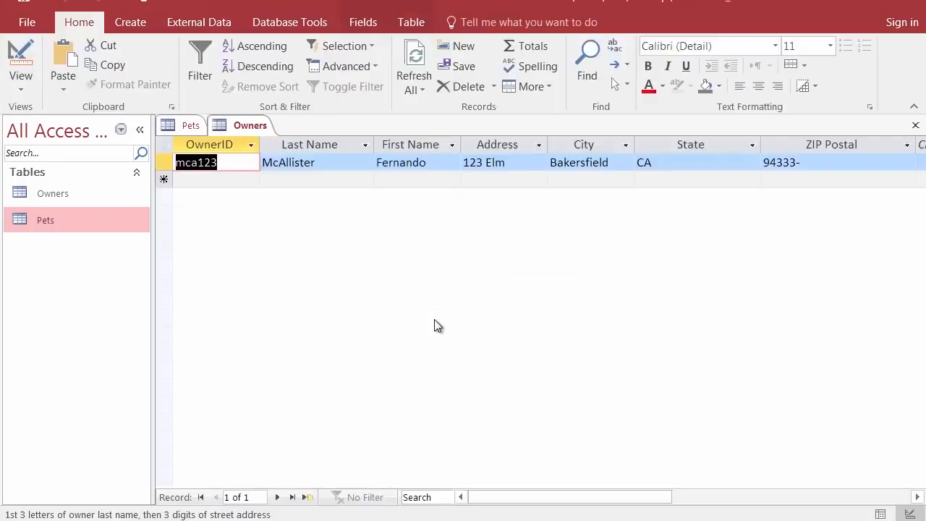
left_click(656, 164)
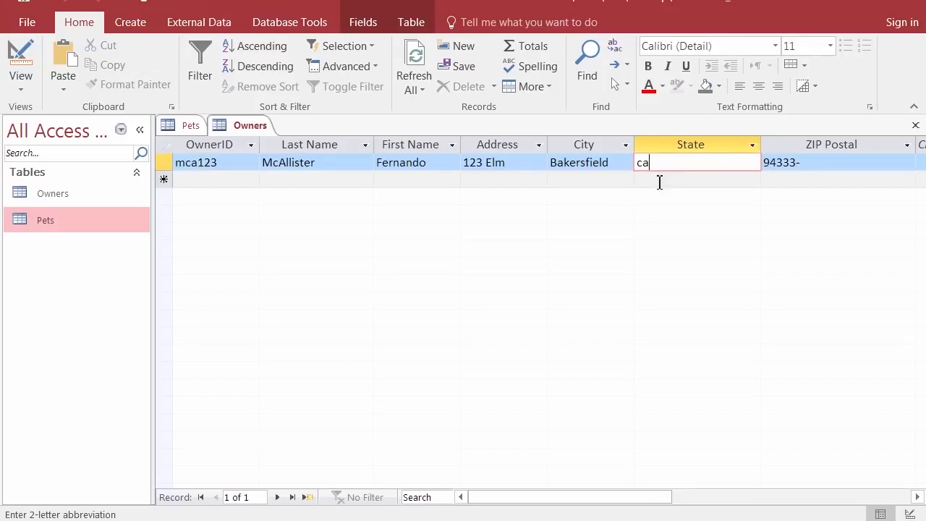
left_click(579, 162)
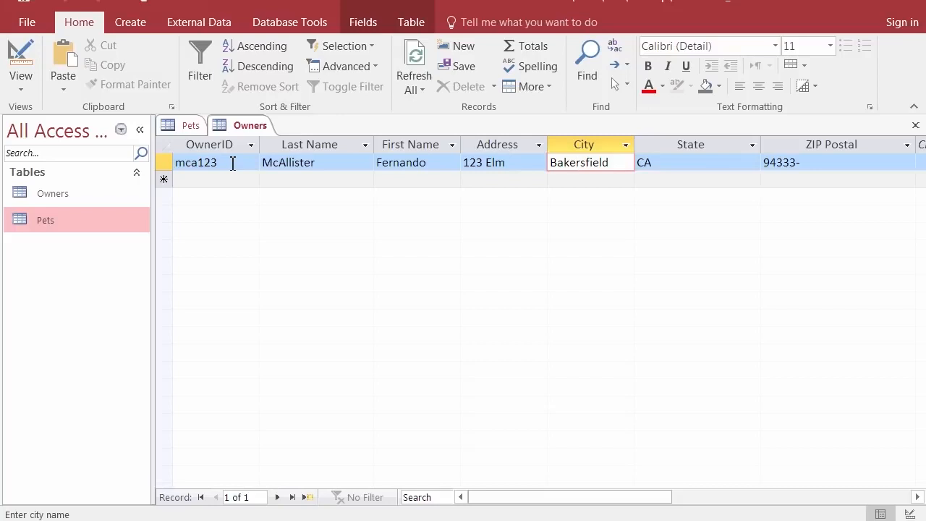
Start a new record in the Pets table with the pet name Bill and cancel it before saving
left_click(190, 126)
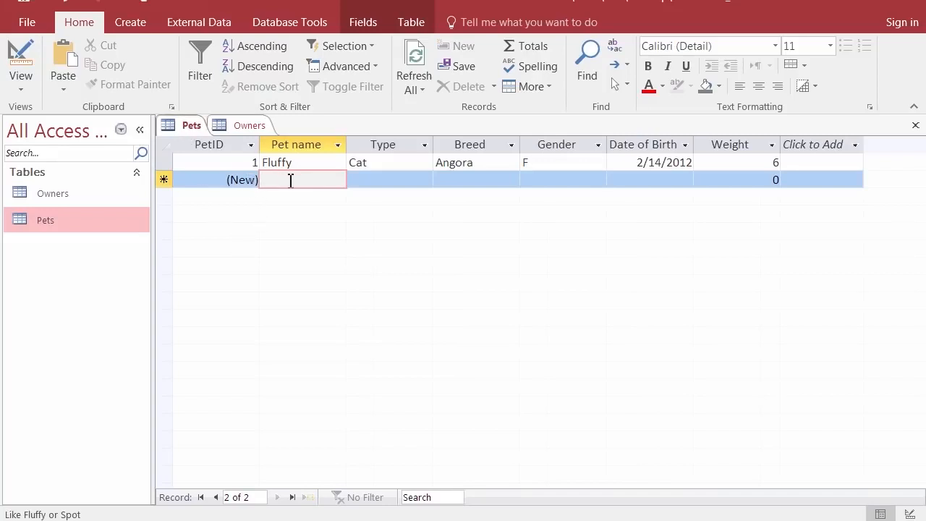
type("B")
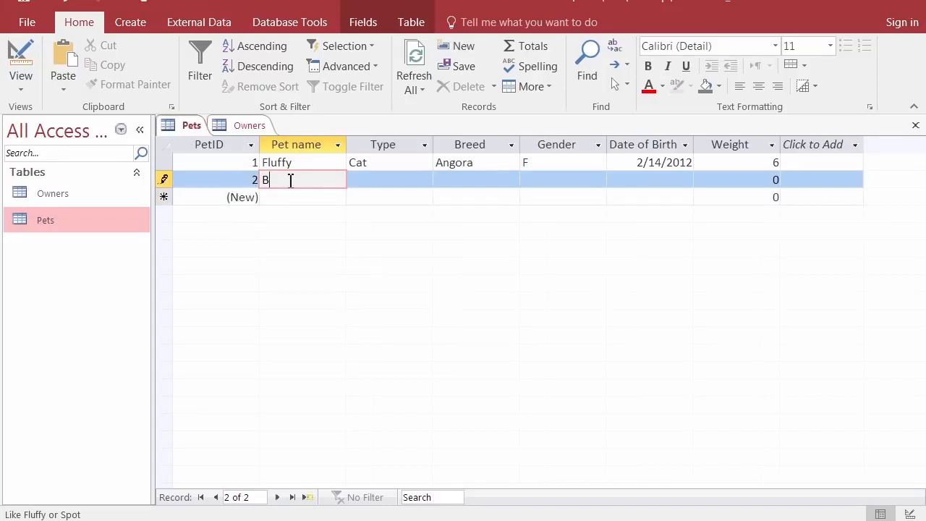
type("ill")
key("Tab")
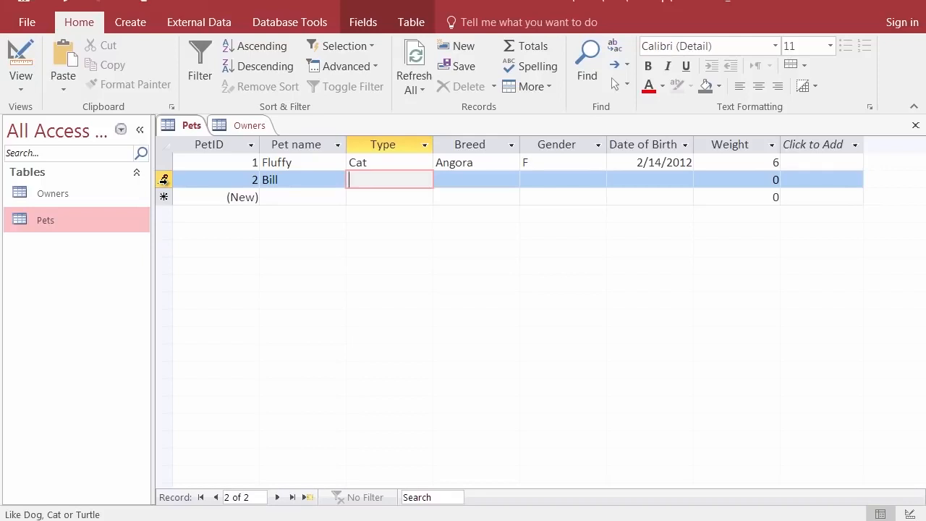
key("Escape")
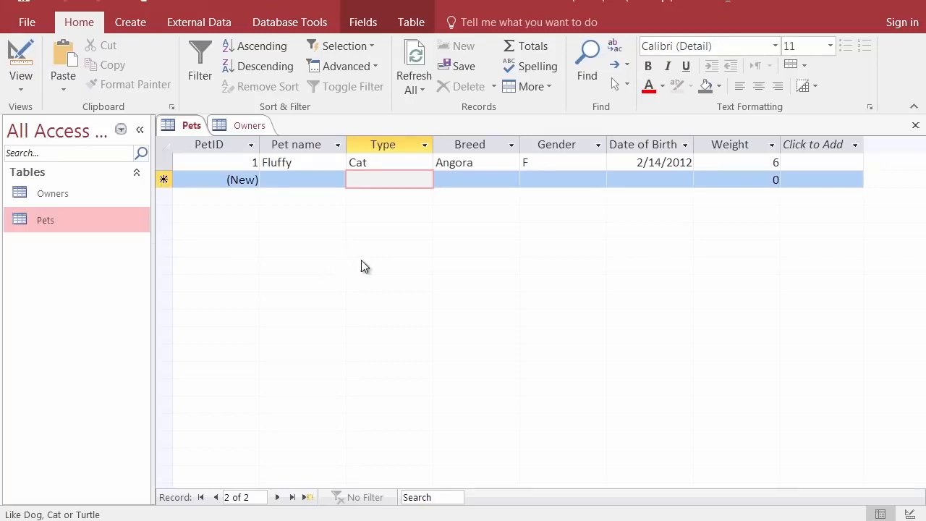
Start another Pets record with "fi" as the pet name to test PetID numbering, and discard the entry
left_click(297, 183)
type("fi")
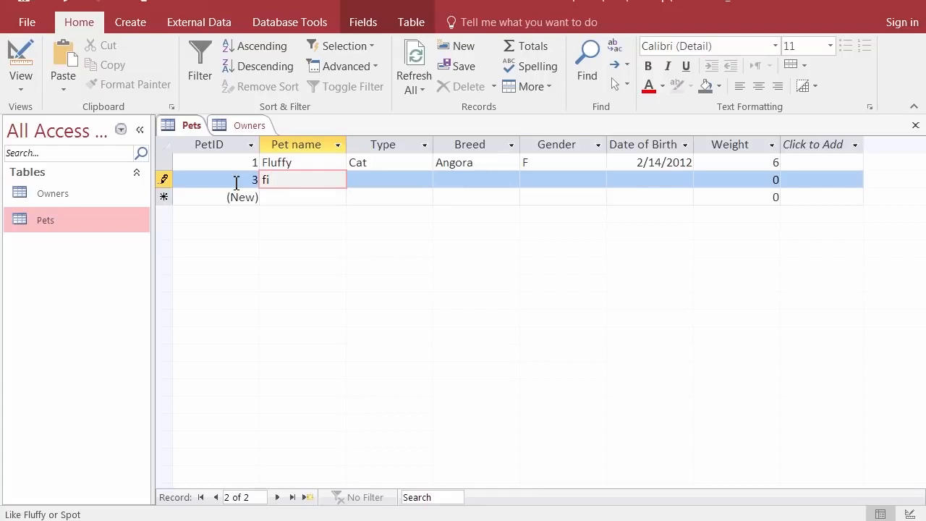
key("Escape")
key("Escape")
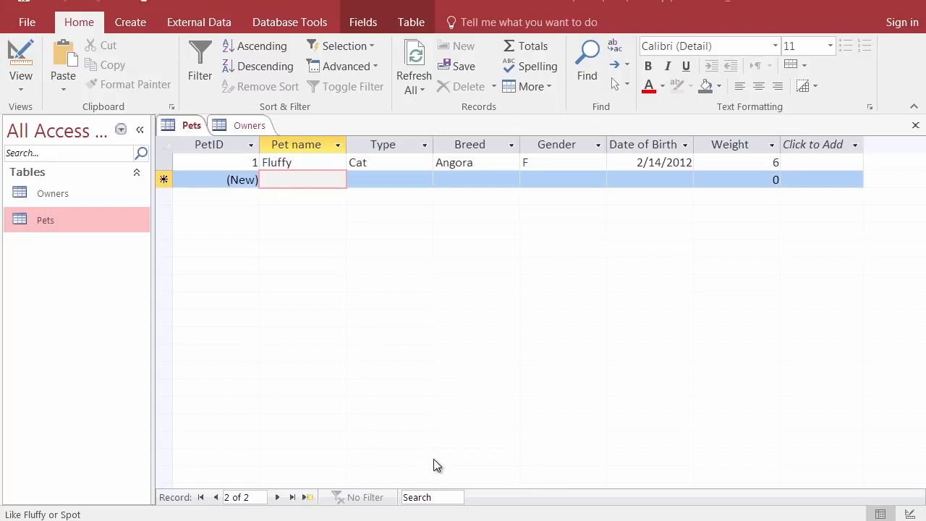
Compare the Owners and Pets datasheets, looking at the ID field that identifies the records in each table
left_click(236, 128)
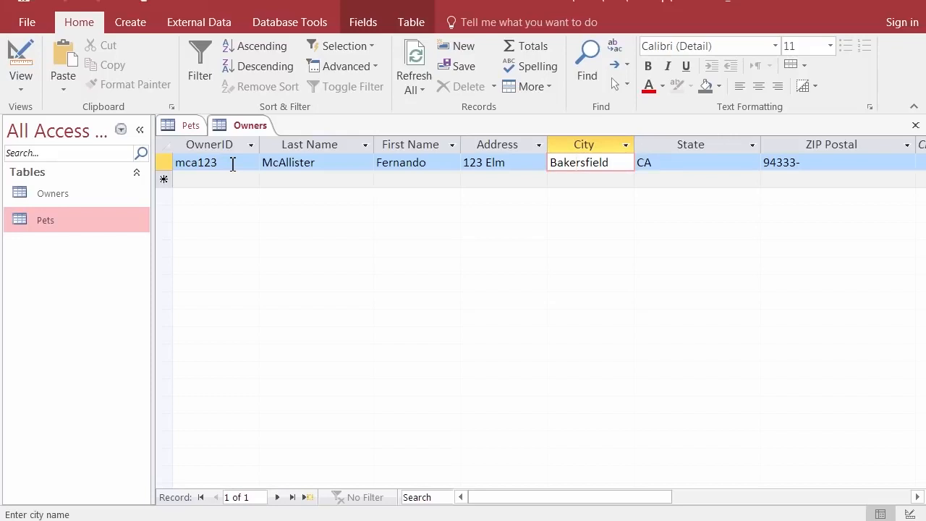
left_click(191, 126)
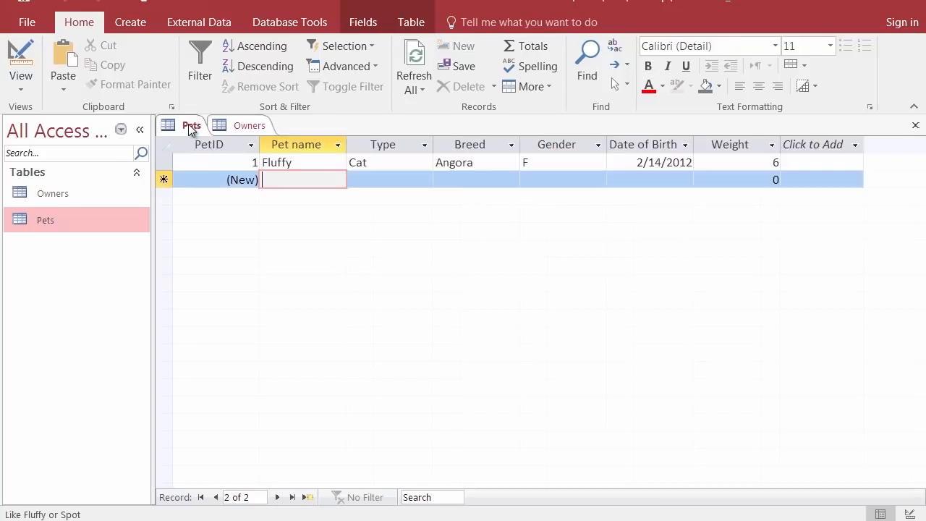
left_click(250, 127)
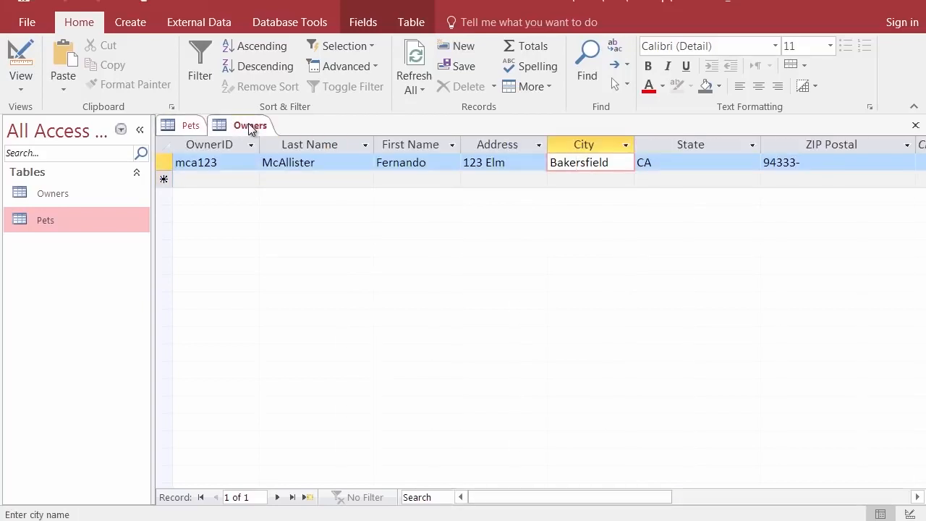
left_click(191, 127)
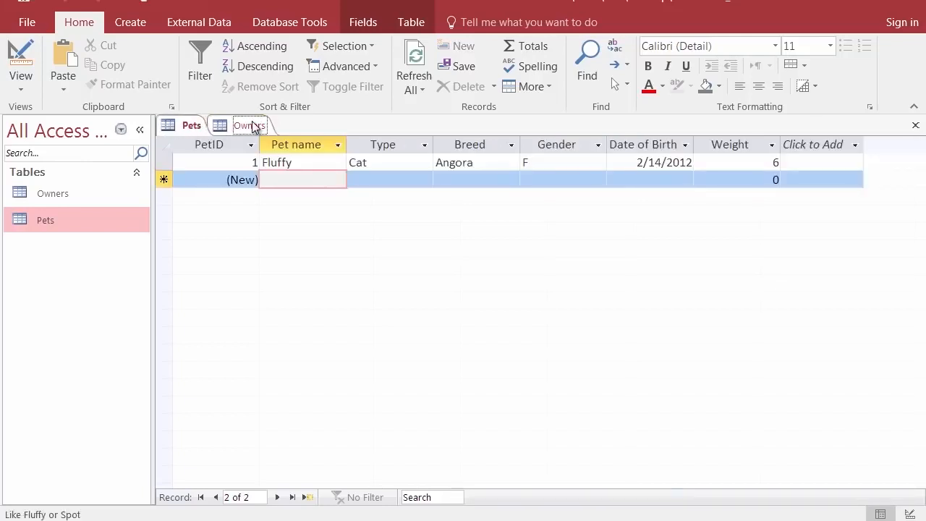
left_click(252, 126)
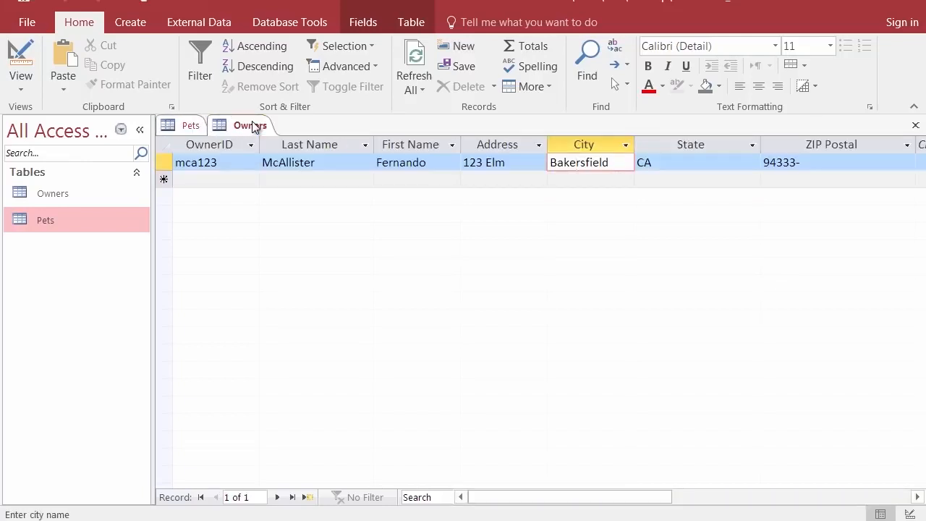
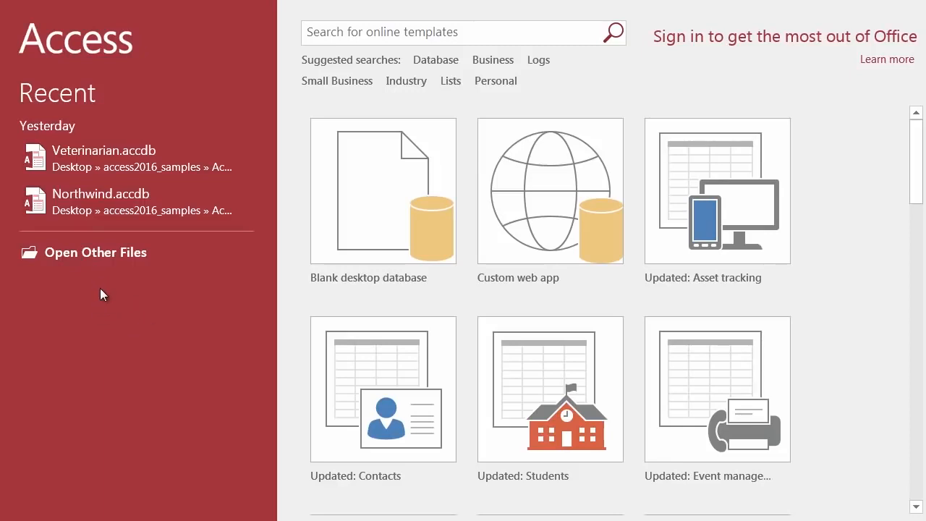
Open the database Beyond Clean 1st draft.accdb from the Access Mod 1-2 folder inside access2016_samples on the Desktop
left_click(75, 255)
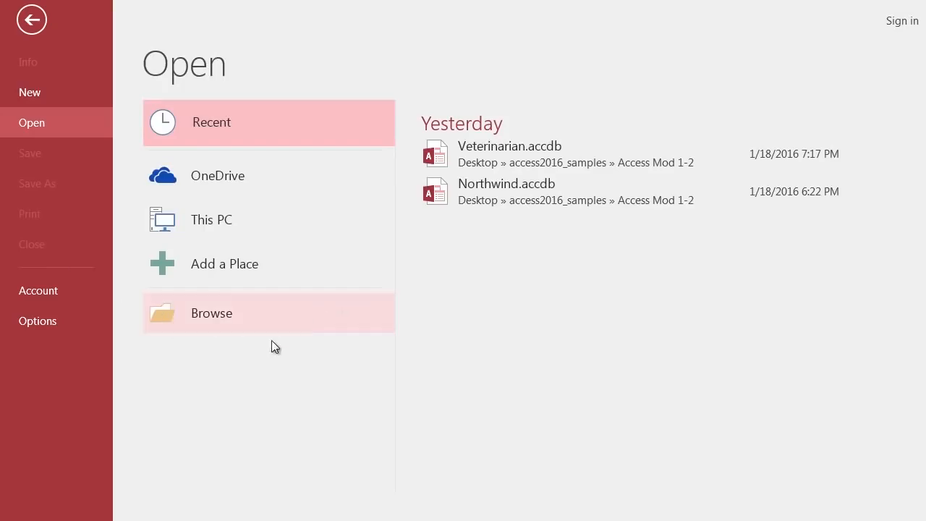
left_click(215, 313)
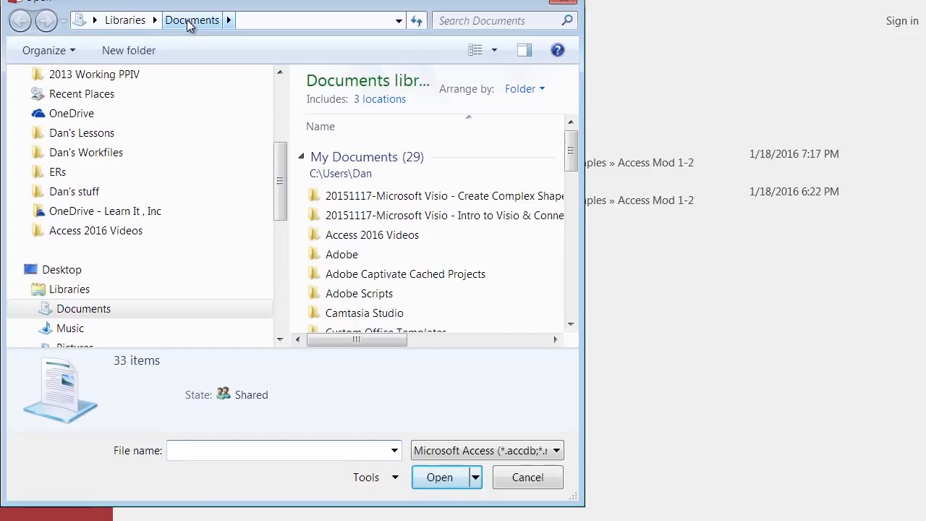
left_click_drag(282, 186, 282, 125)
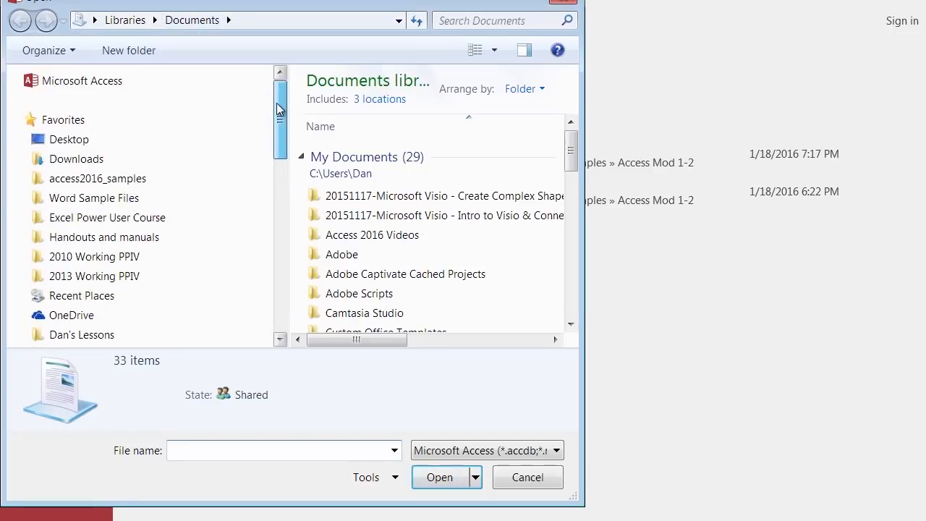
left_click(68, 140)
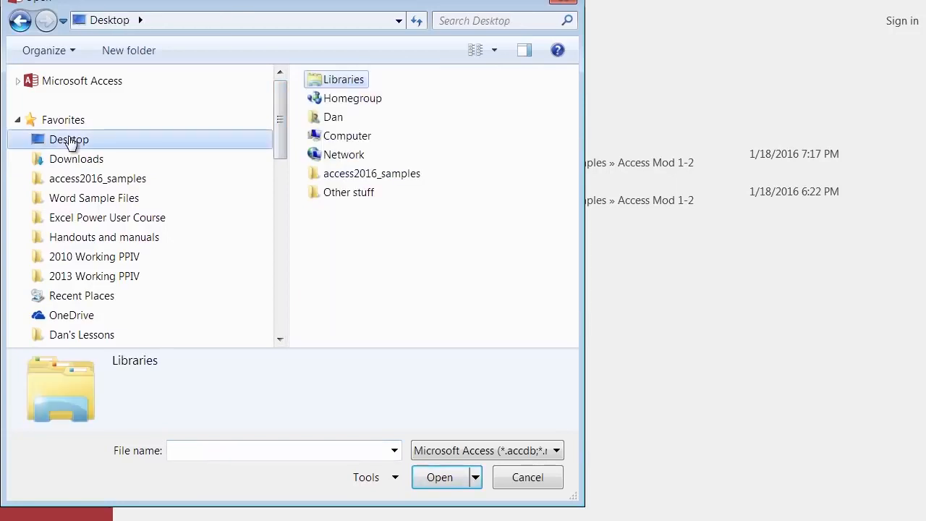
double_click(344, 181)
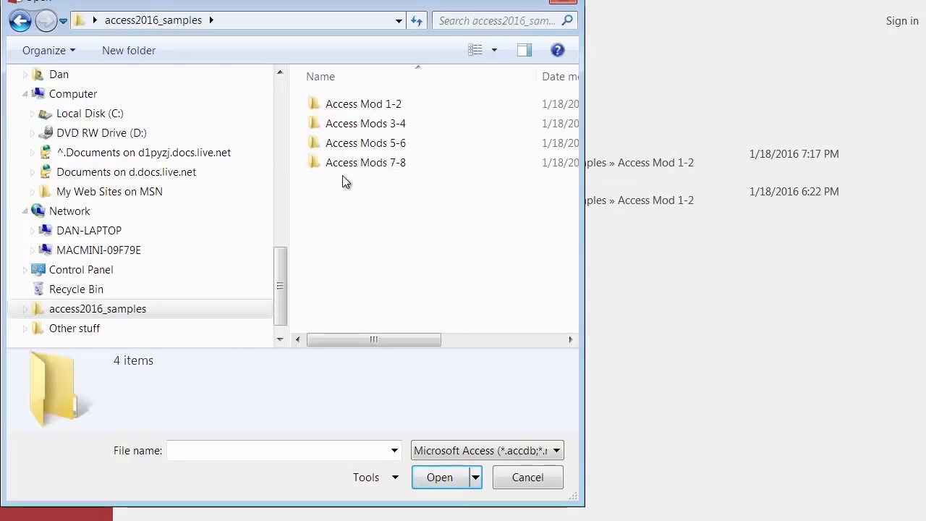
double_click(327, 106)
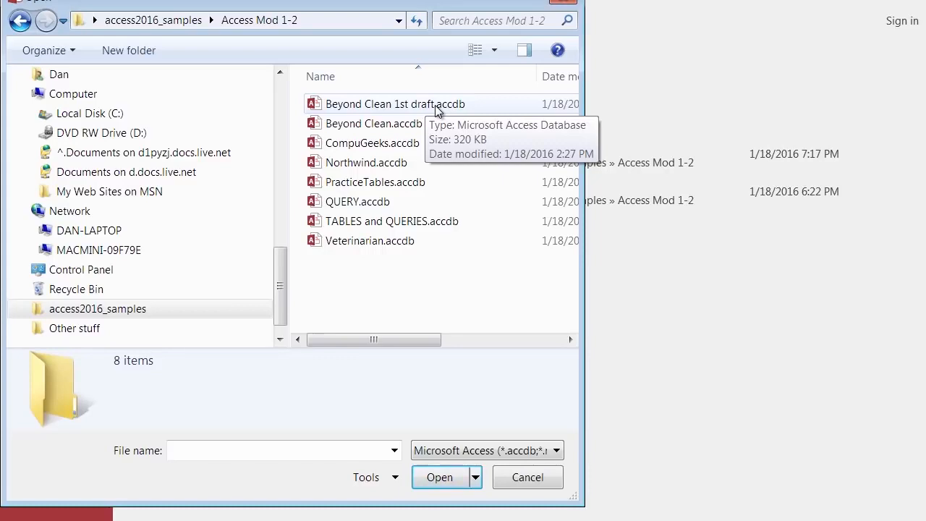
double_click(365, 105)
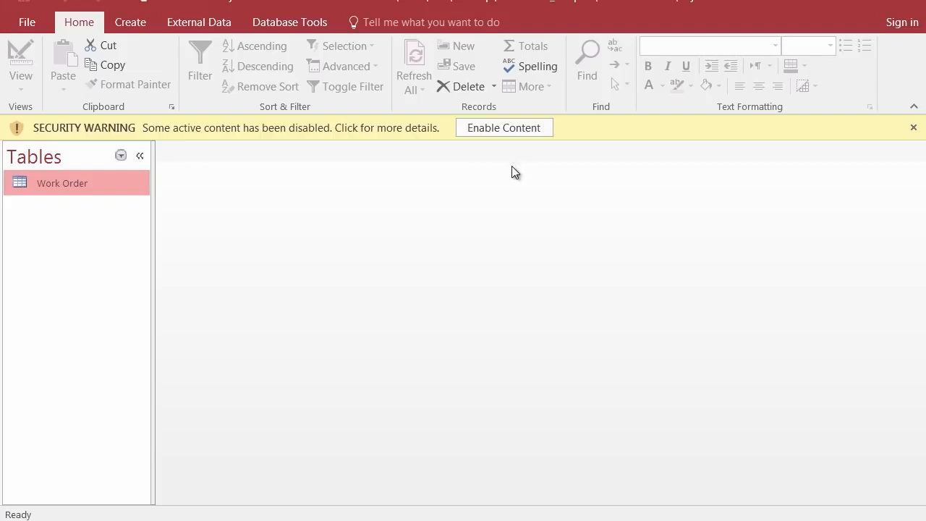
Enable the database's disabled content and show all Access objects in the object list instead of only tables
left_click(489, 128)
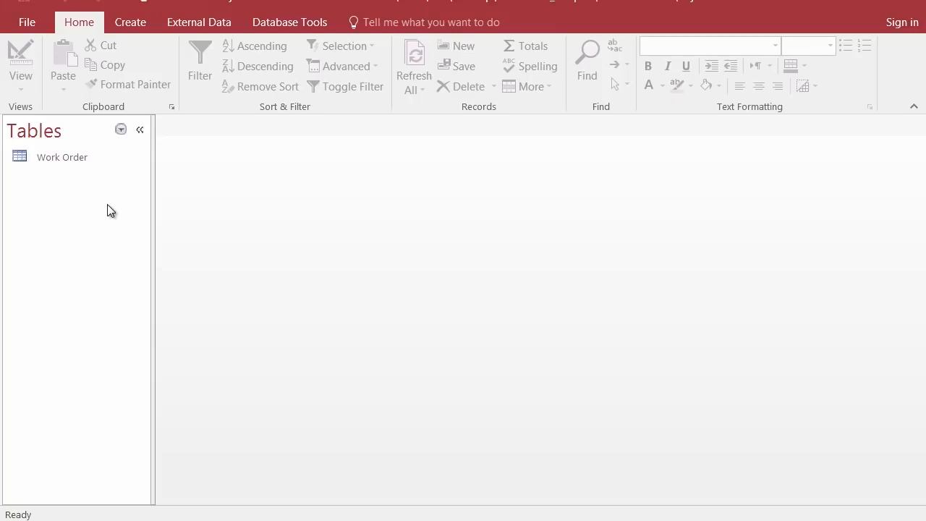
left_click(122, 129)
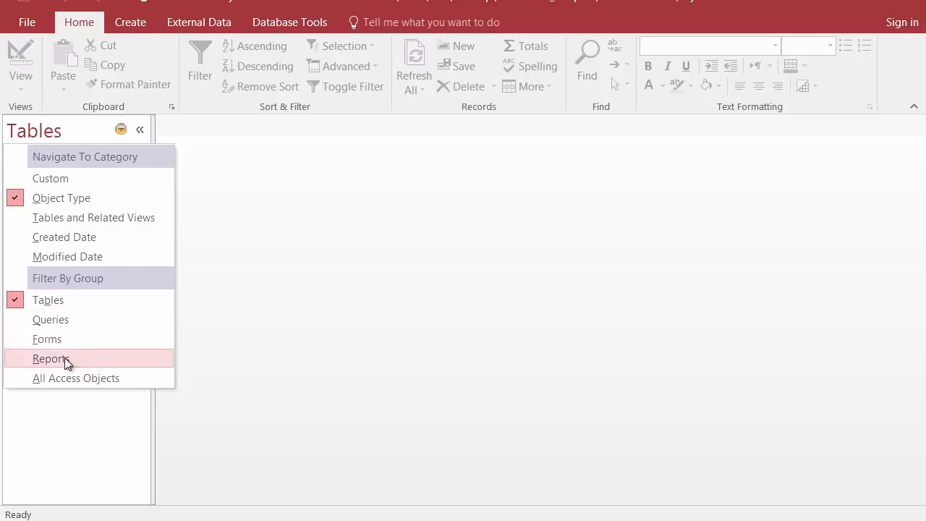
left_click(36, 382)
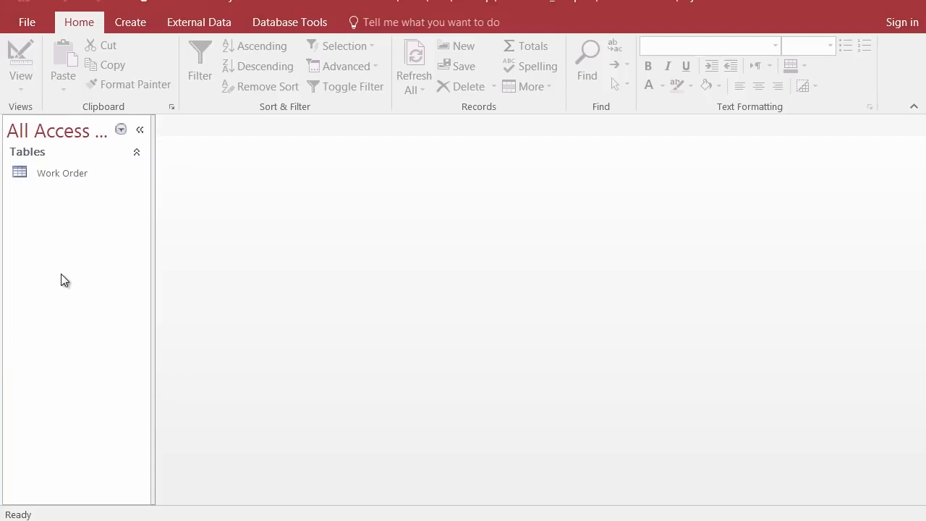
Open the Work Order table and examine its client and custodian fields through to the last column
double_click(22, 179)
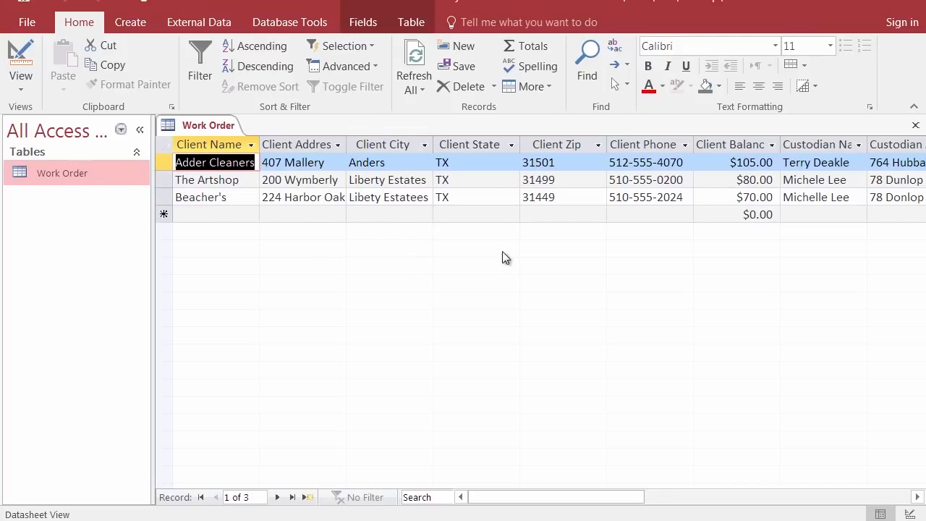
left_click(919, 497)
left_click(919, 497)
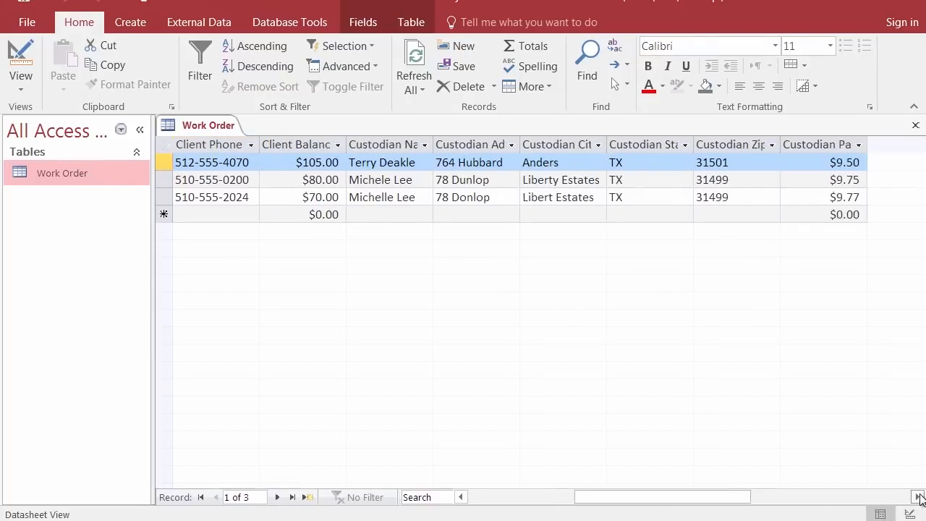
left_click(918, 497)
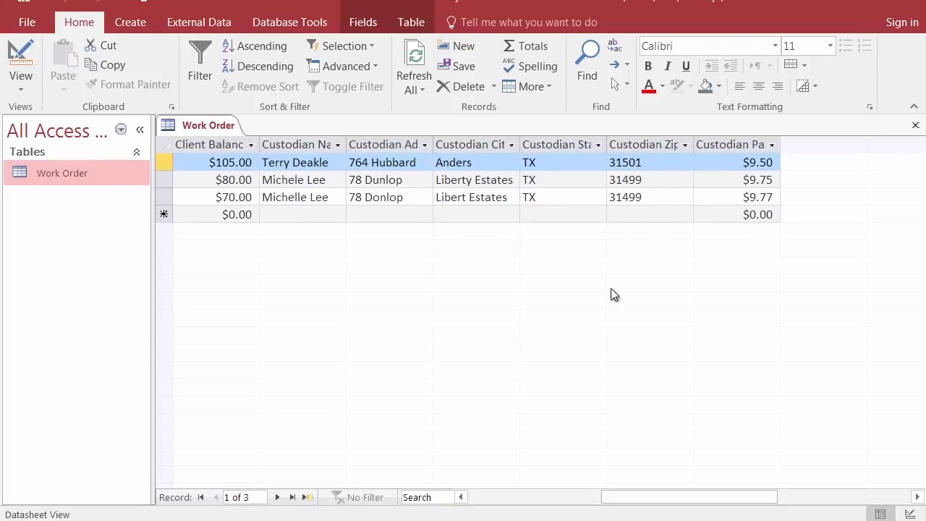
Look across the Work Order table's fields, and open the Beyond Clean.accdb database from the Access Mod 1-2 folder
left_click_drag(696, 500, 543, 497)
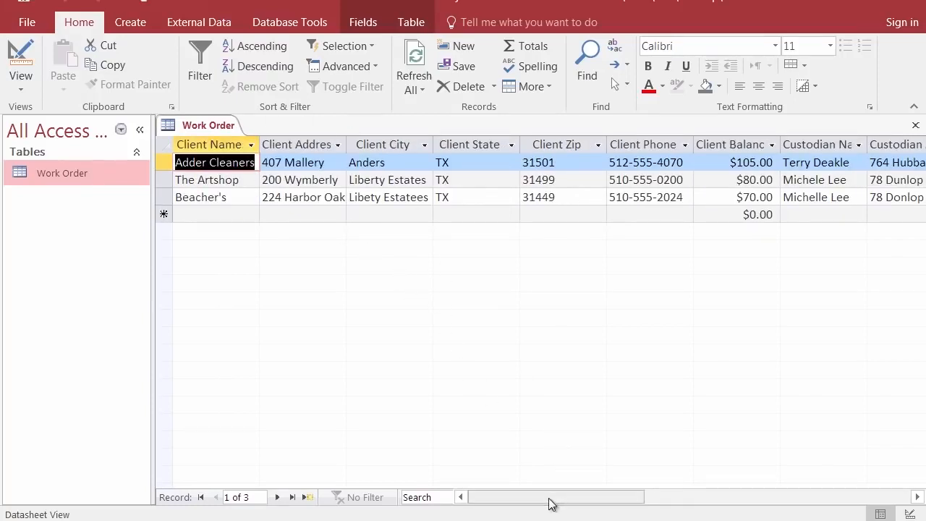
left_click_drag(547, 500, 674, 504)
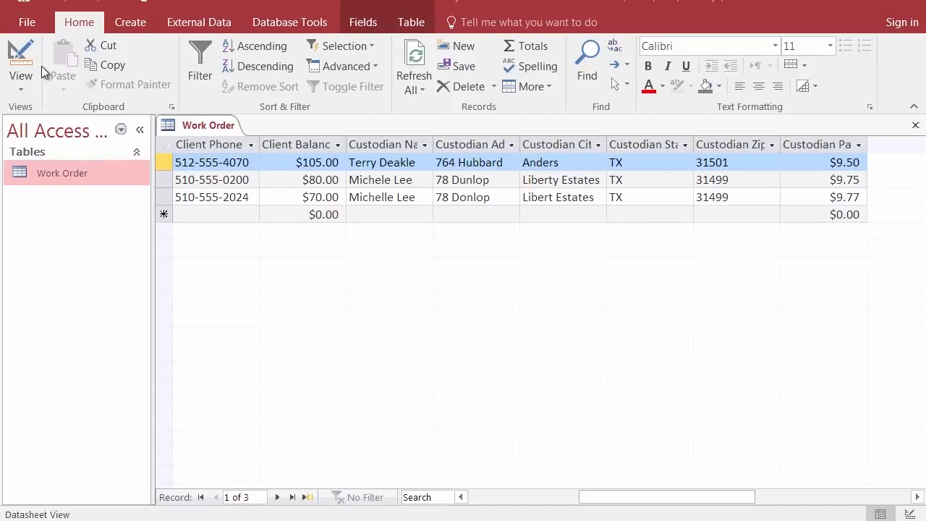
left_click(27, 23)
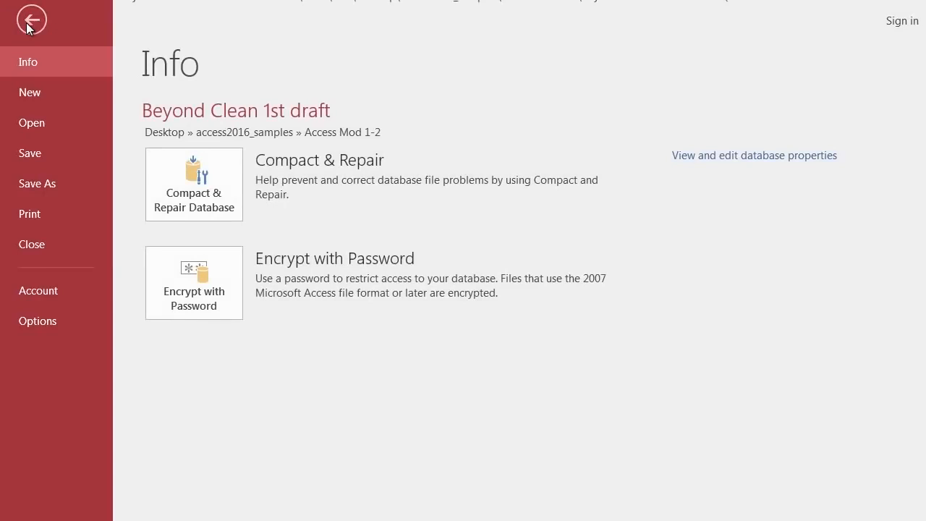
left_click(39, 123)
left_click(223, 311)
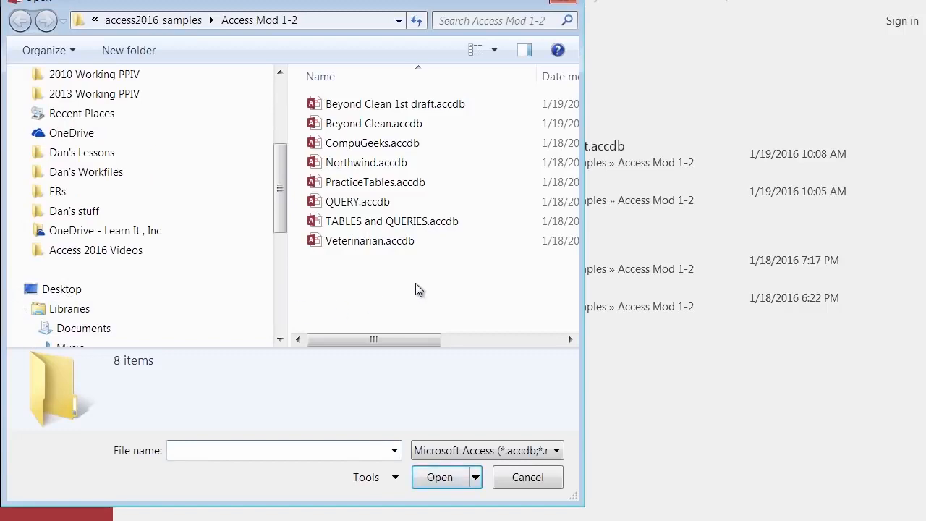
double_click(329, 124)
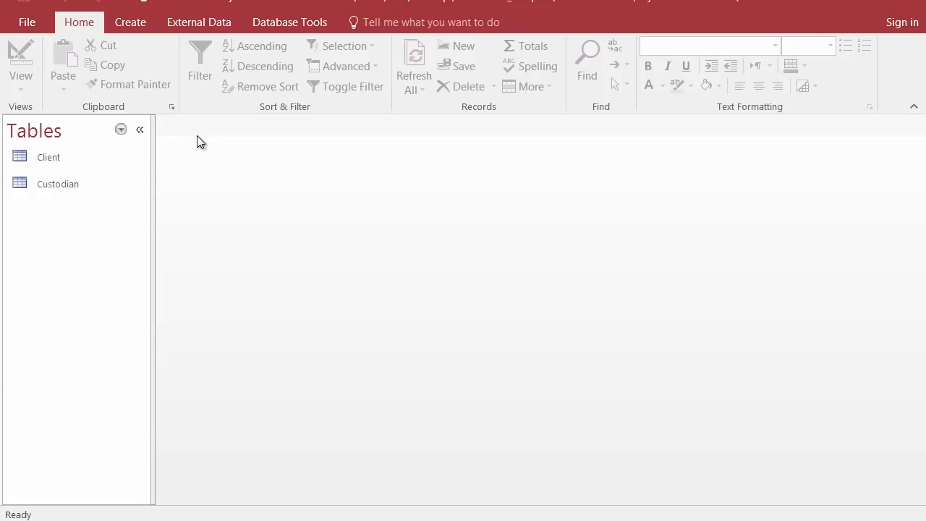
Open the Client table, review all its fields, and check its field definitions in Design view before returning to the datasheet
double_click(47, 155)
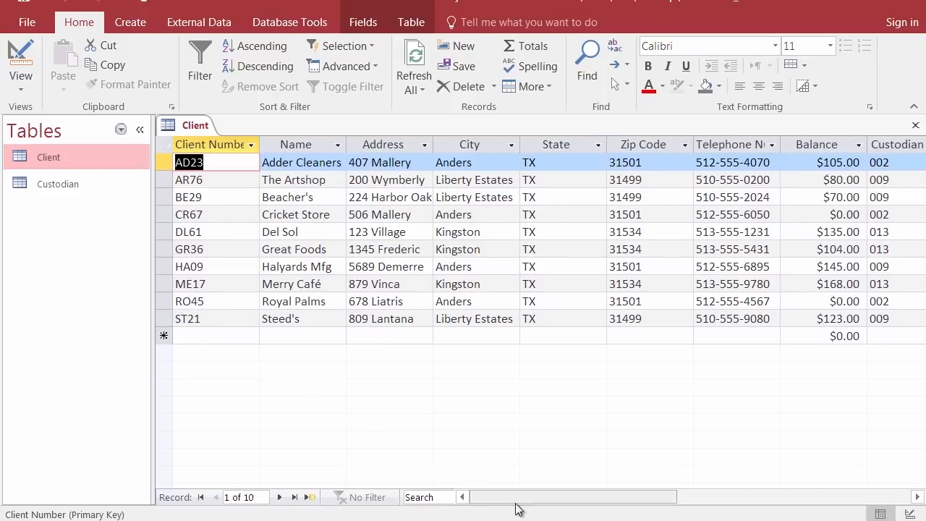
left_click_drag(569, 496, 600, 495)
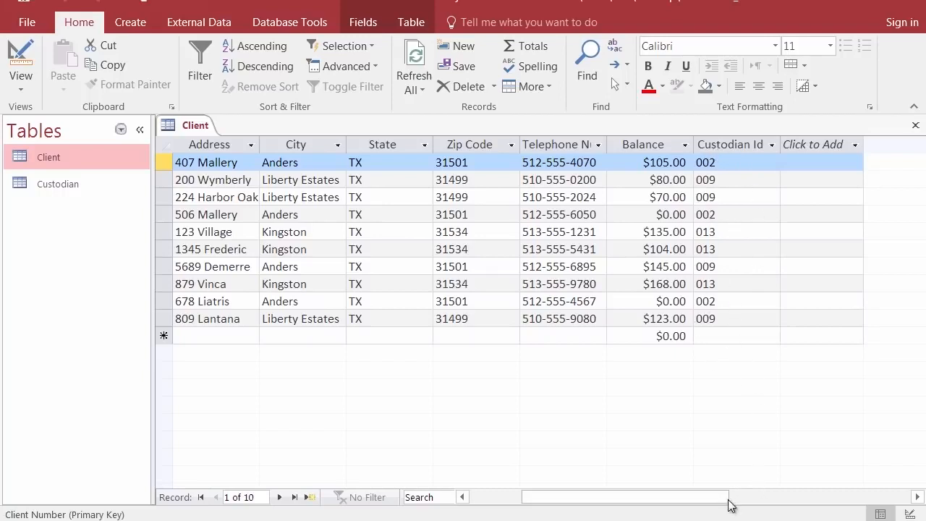
key("Home")
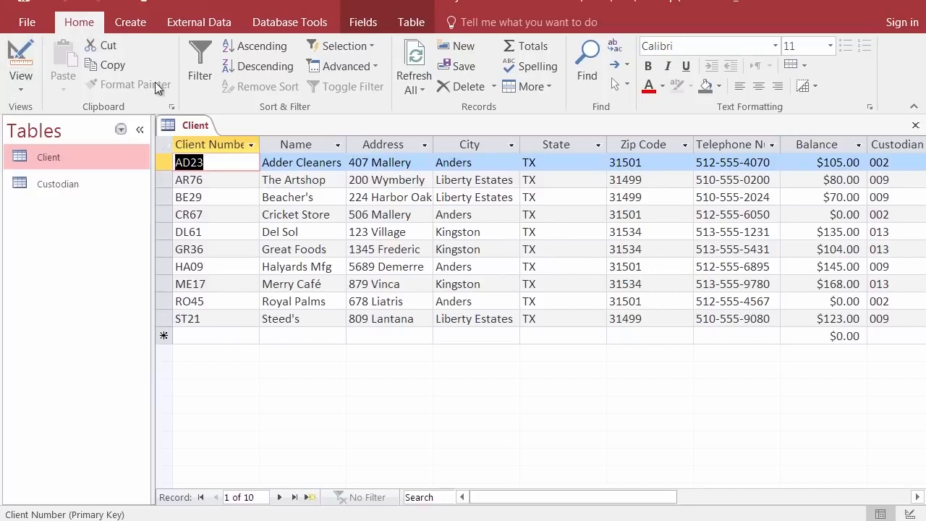
left_click(18, 64)
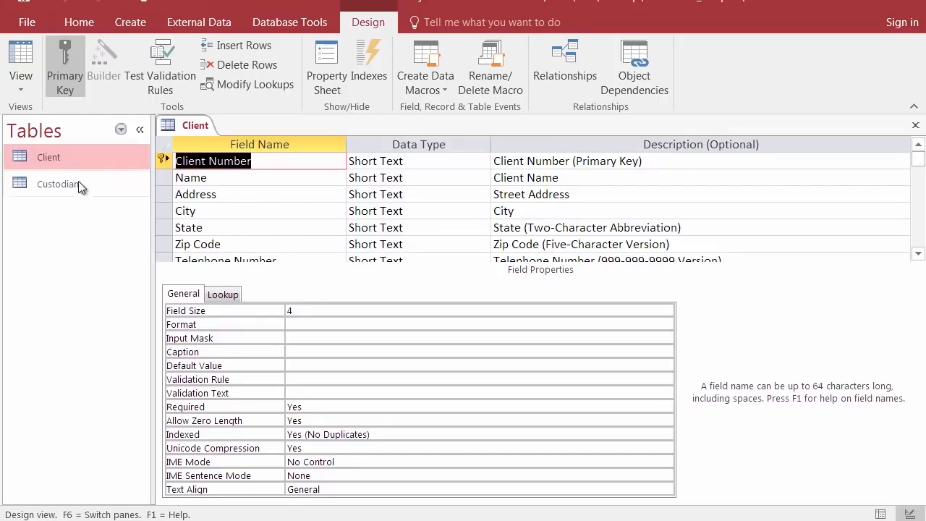
left_click(20, 52)
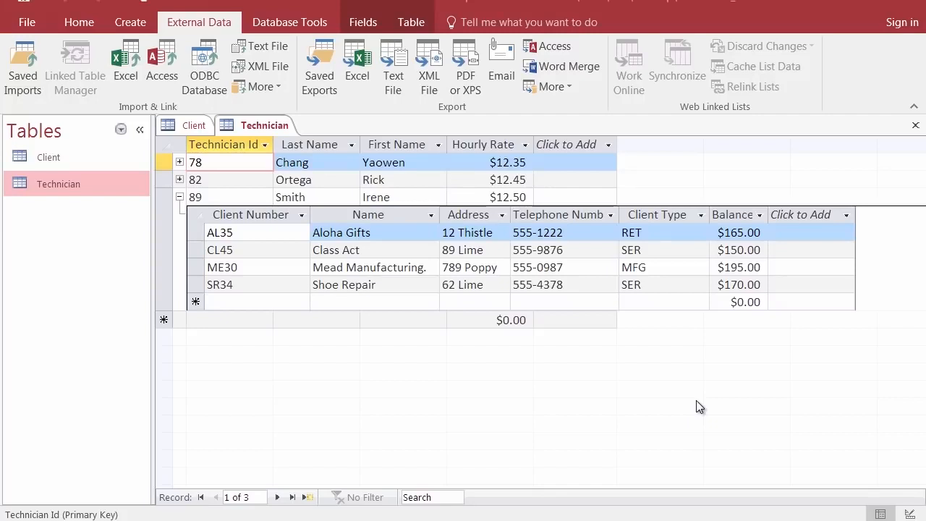
Open the Relationships window for the database containing the Client and Technician tables
left_click(287, 23)
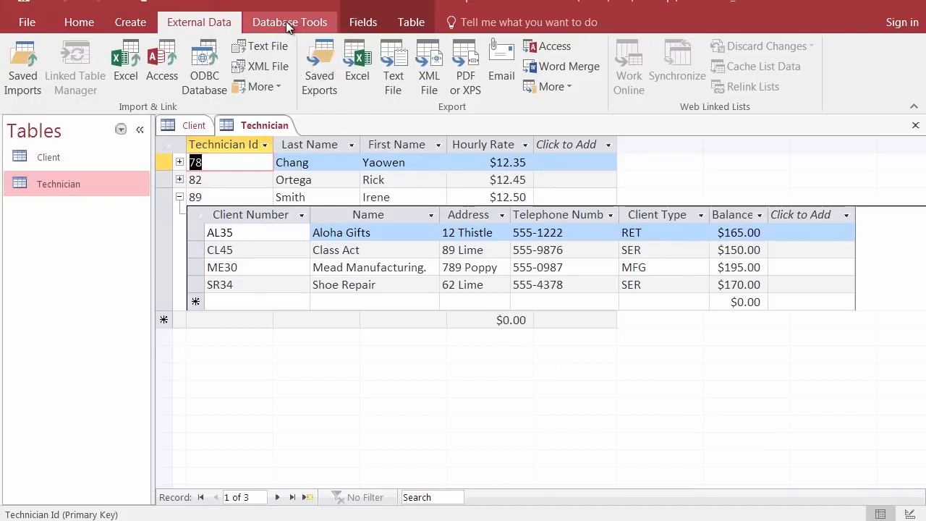
left_click(287, 23)
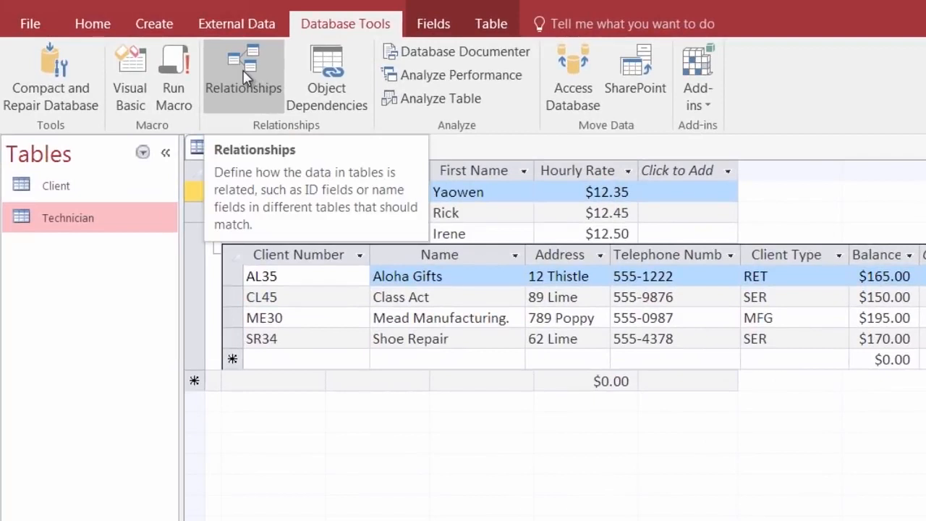
left_click(244, 72)
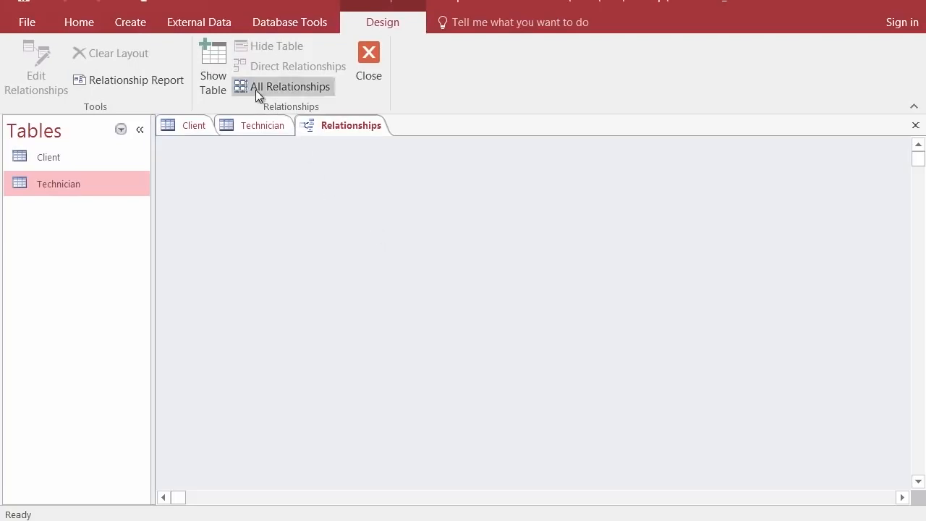
Add the Client and Technician tables to the relationships layout and view the end of the Client field list
left_click(214, 58)
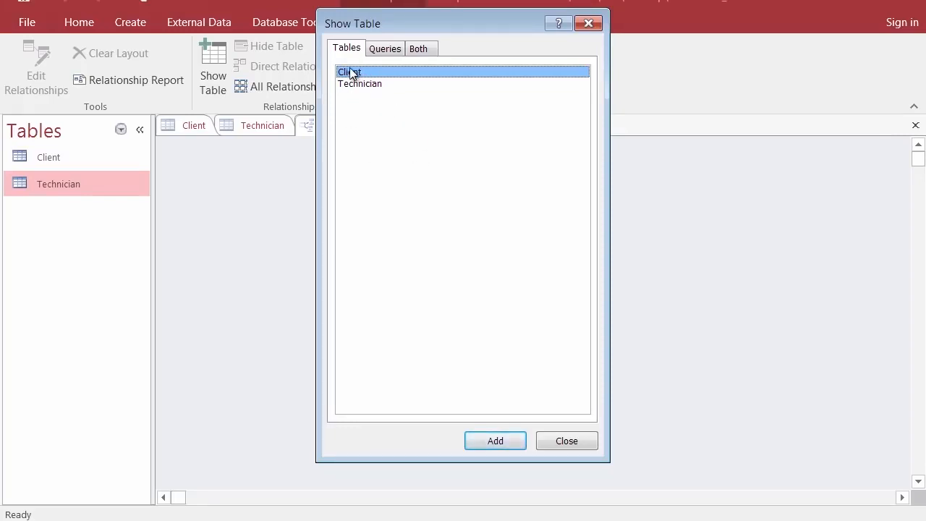
left_click(502, 439)
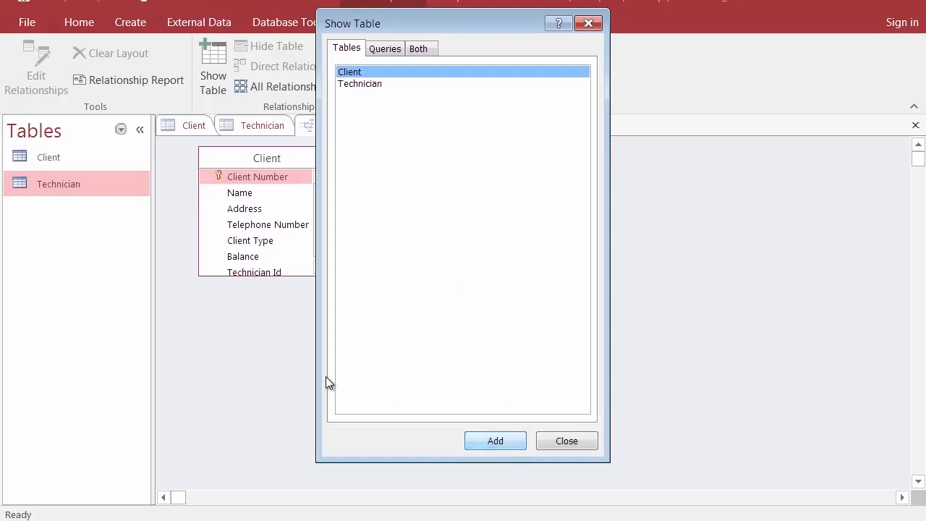
left_click(366, 88)
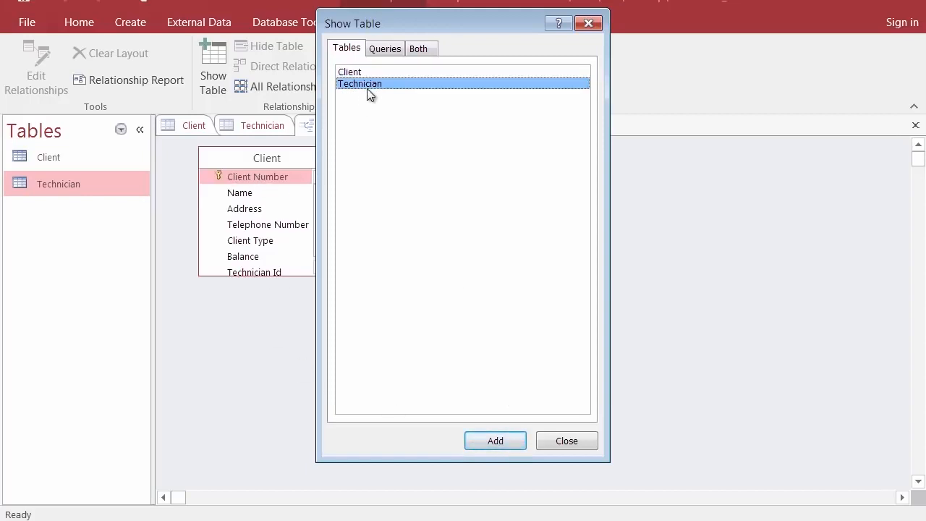
left_click(489, 441)
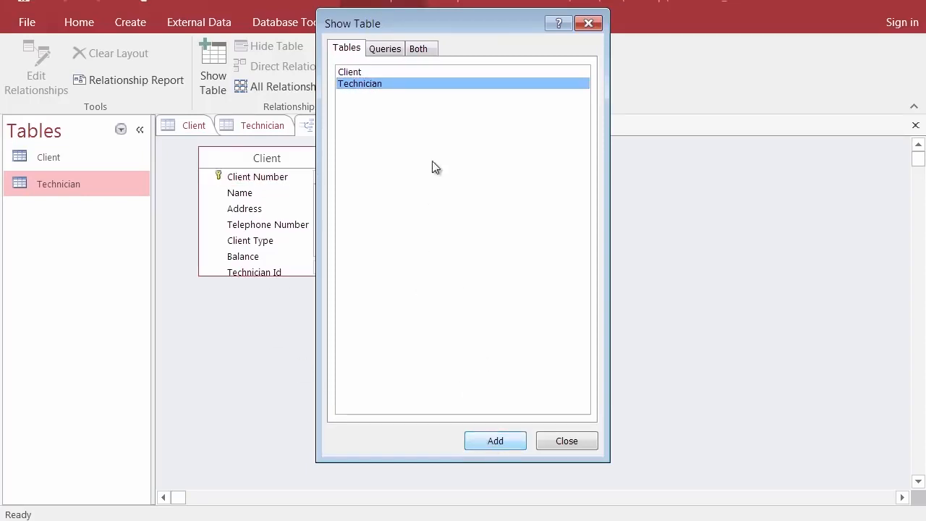
left_click(589, 24)
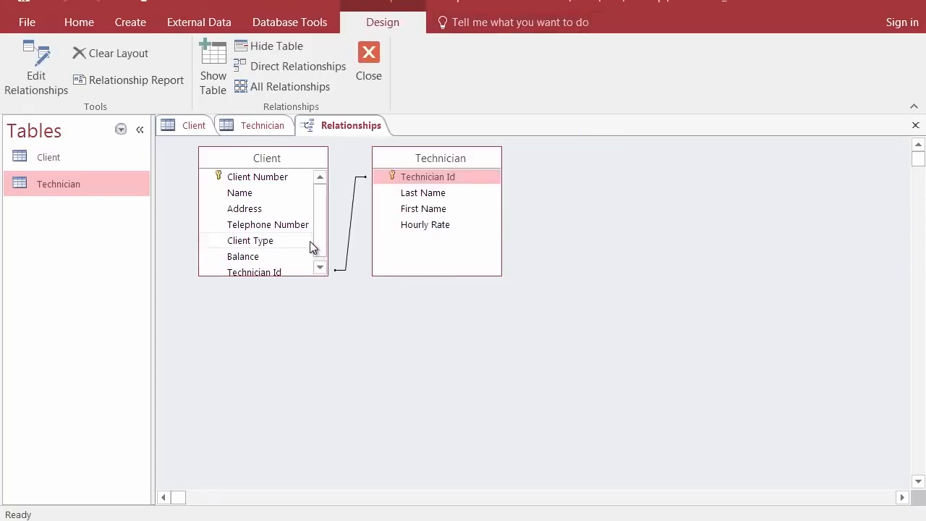
scroll(315, 233, "down", 1)
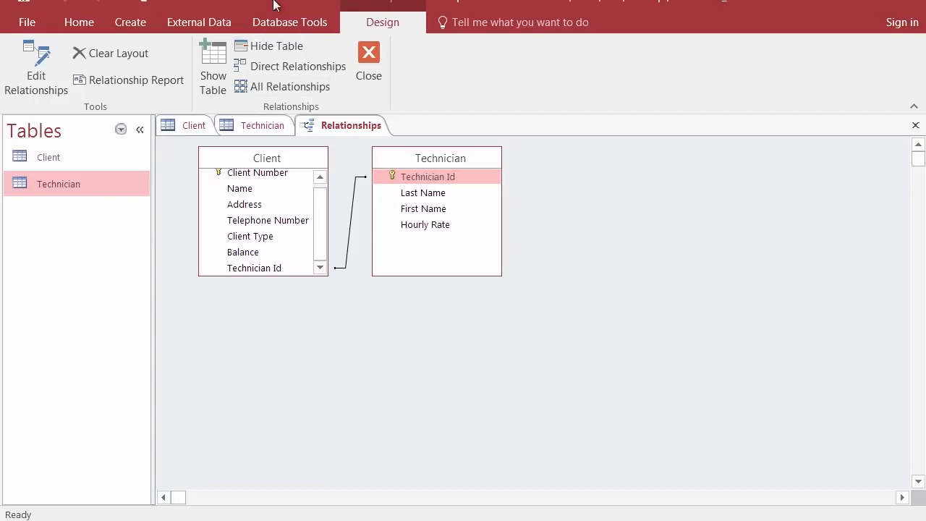
Hide the Technician table and the Client table from the relationships layout
left_click(303, 20)
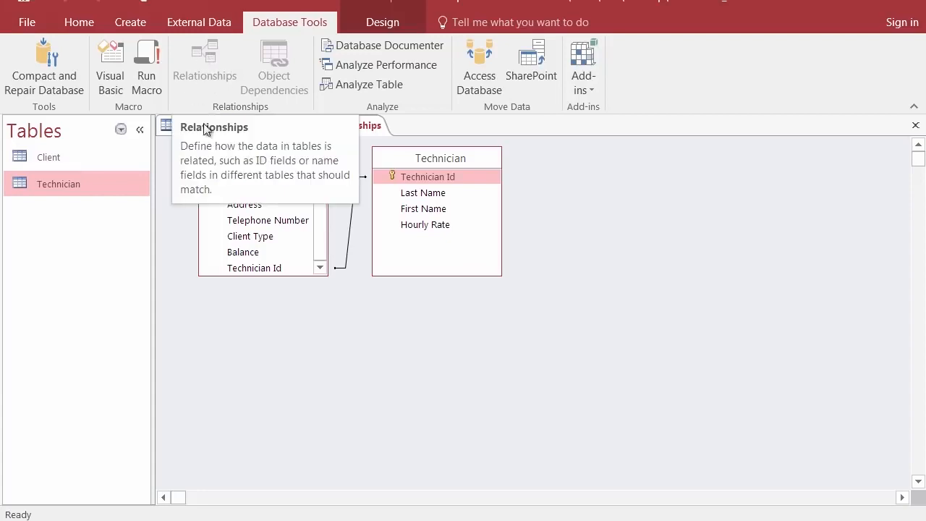
right_click(442, 165)
left_click(466, 217)
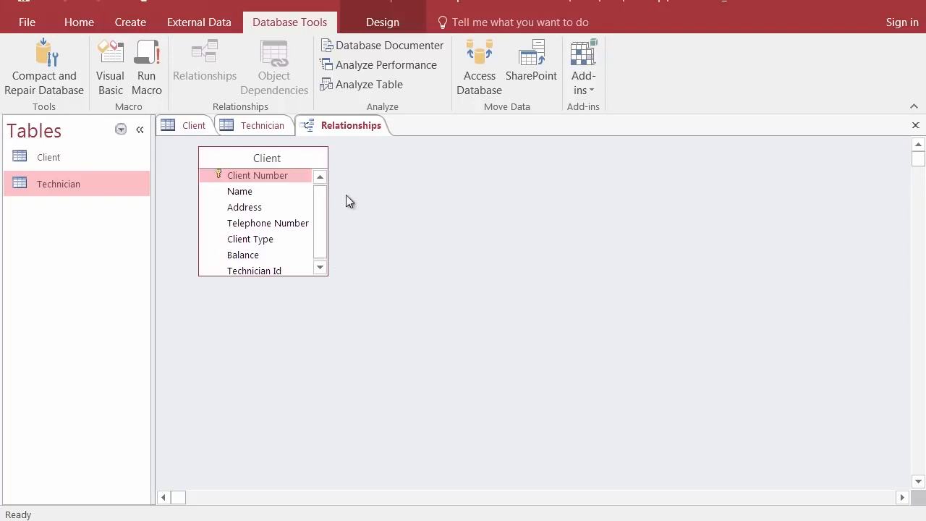
right_click(280, 162)
left_click(322, 223)
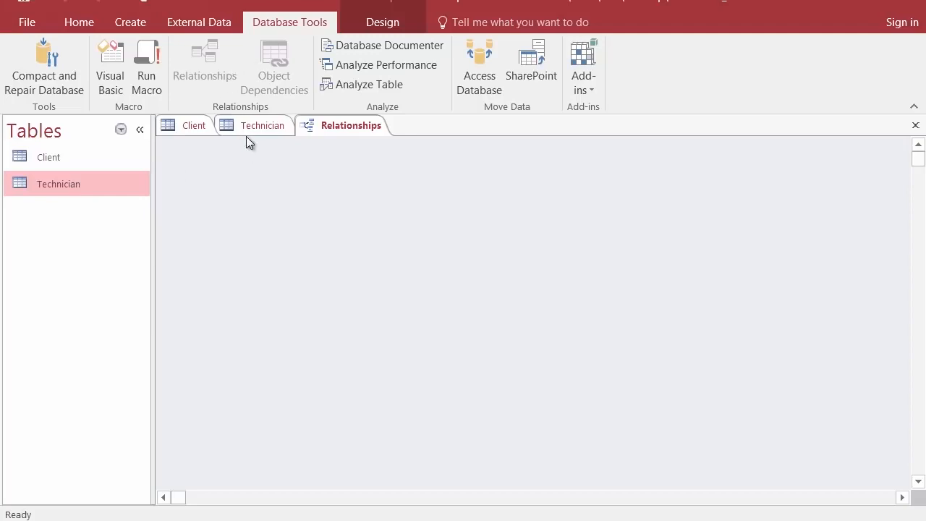
Show the Client and Technician tables in the emptied relationships layout again
left_click(382, 21)
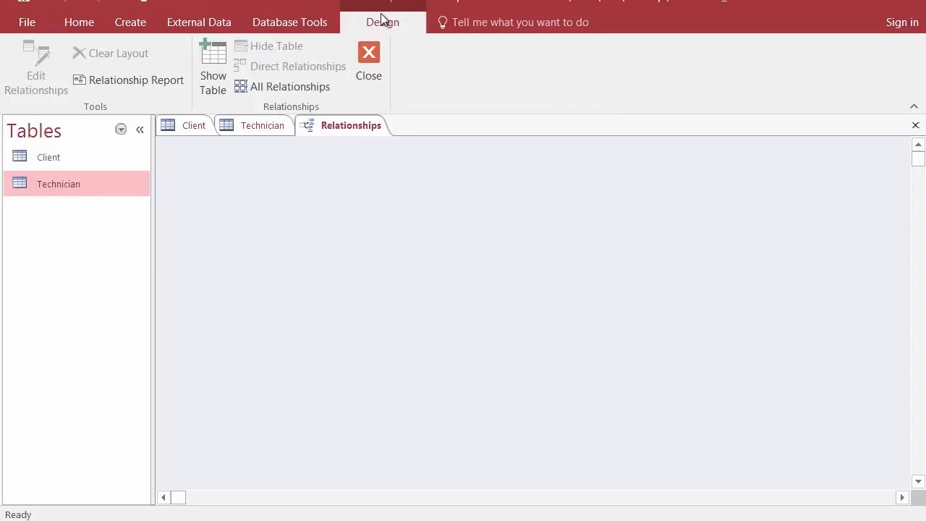
left_click(215, 54)
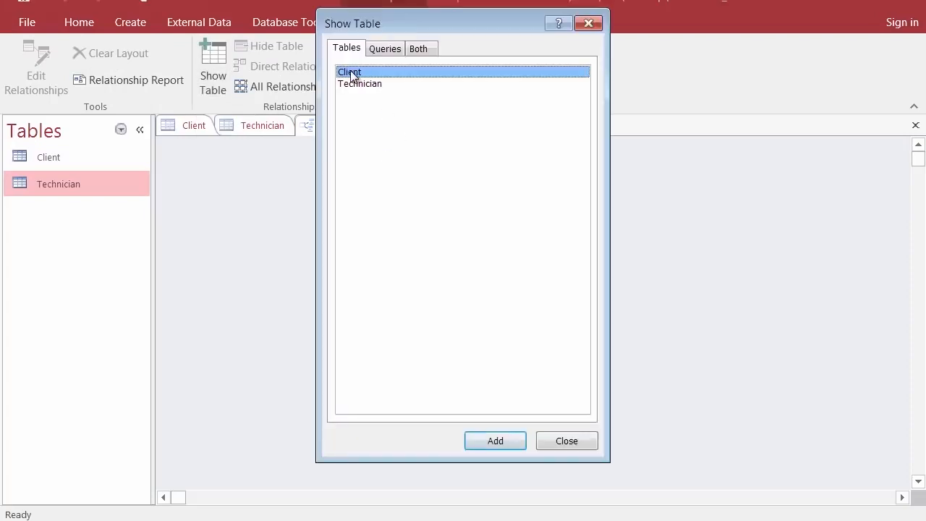
left_click(490, 439)
left_click(368, 85)
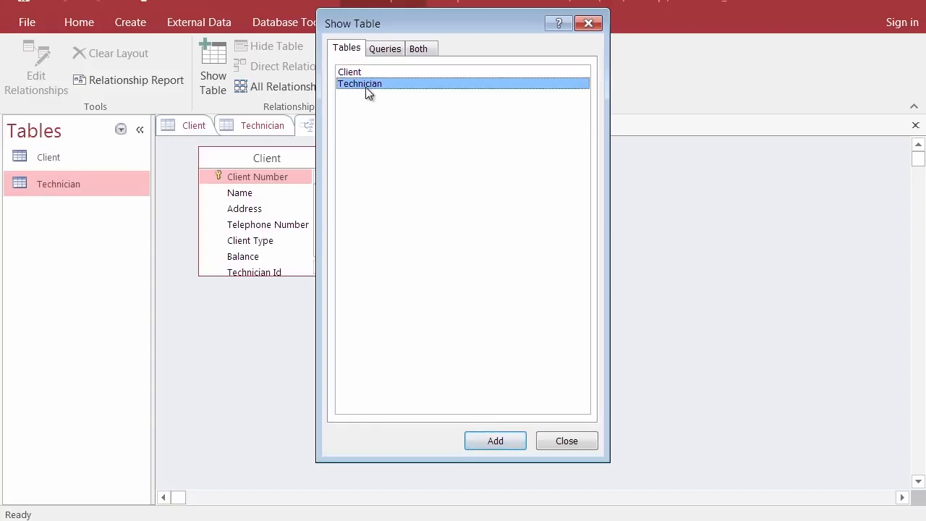
left_click(518, 443)
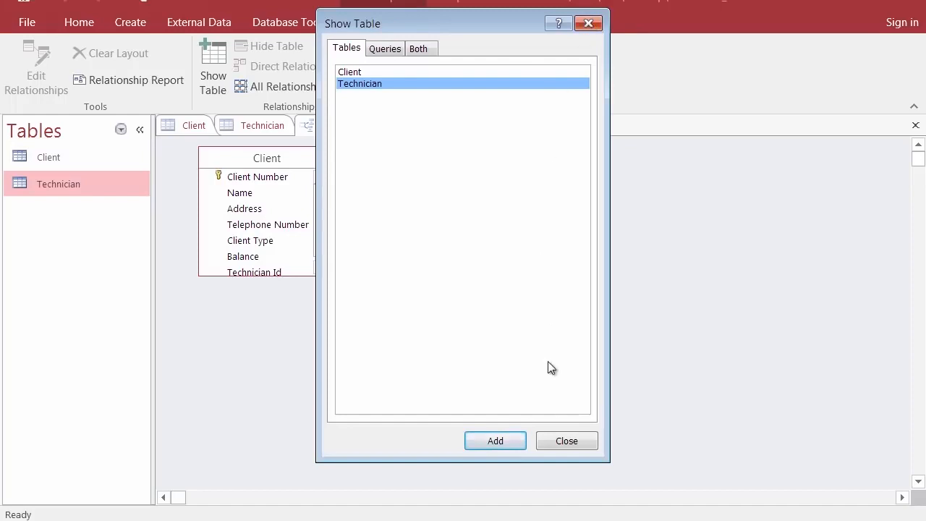
left_click(569, 441)
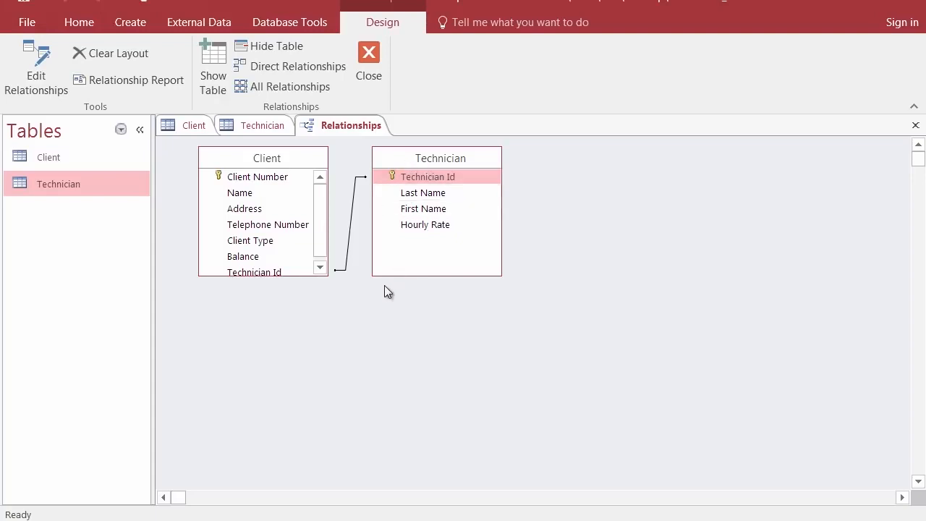
Examine the settings and relationship type of the Technician Id link between Technician and Client, leaving them unedited
double_click(348, 230)
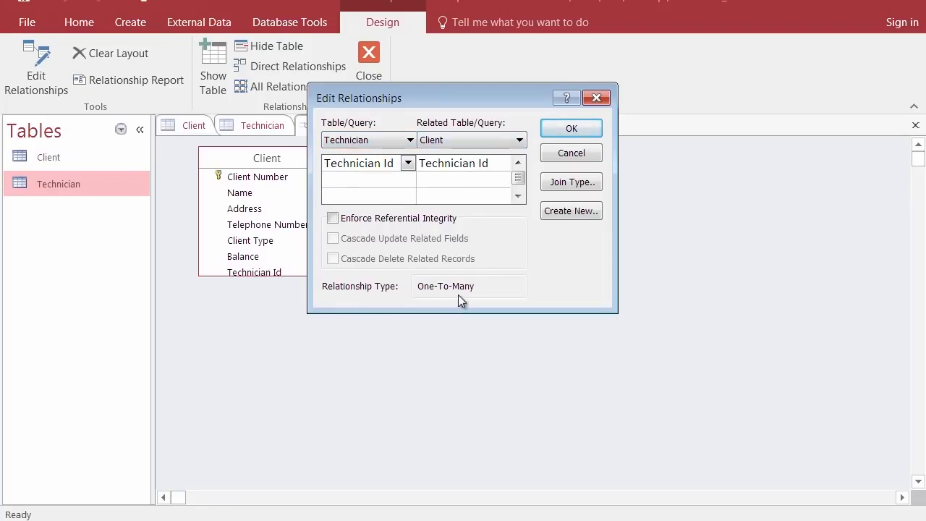
left_click_drag(434, 94, 439, 316)
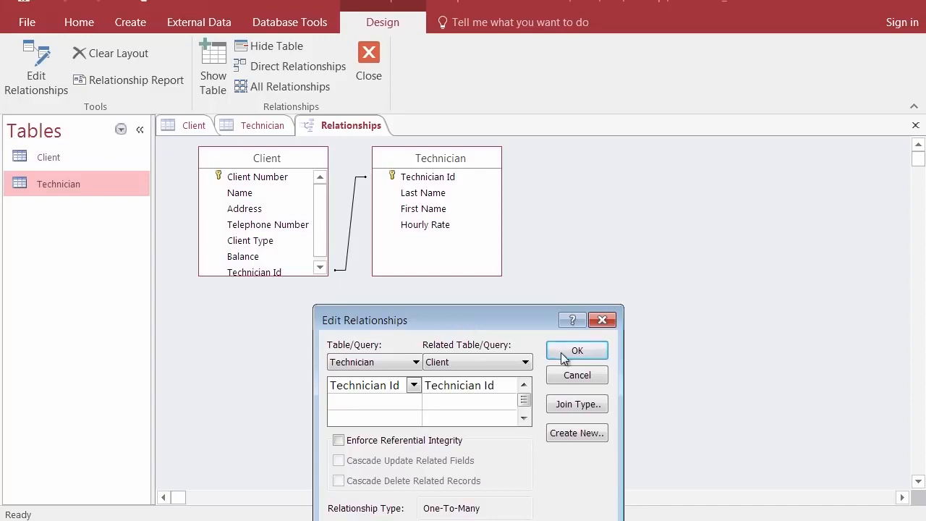
left_click(603, 320)
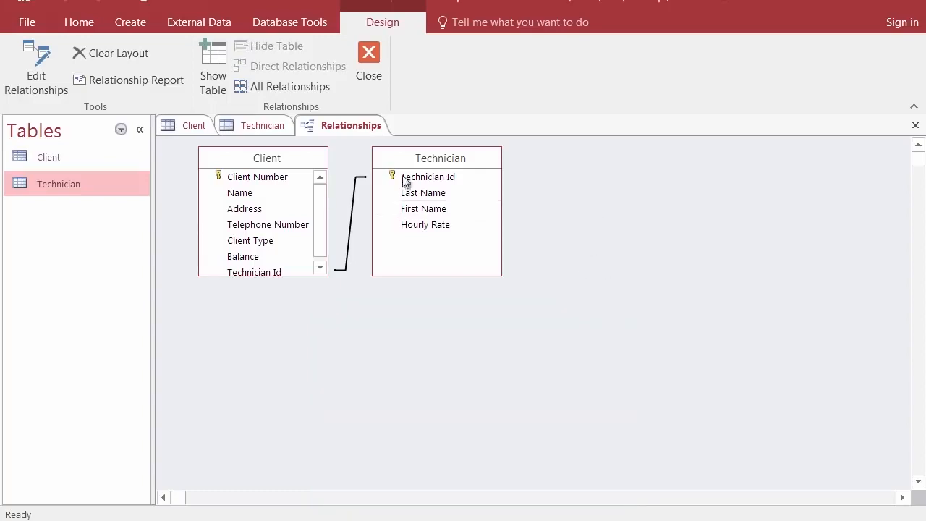
left_click(288, 22)
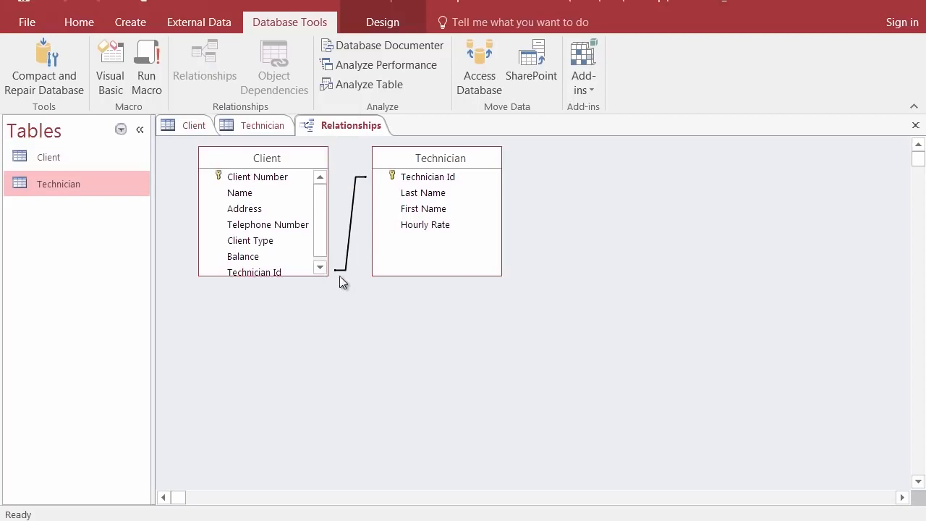
double_click(348, 224)
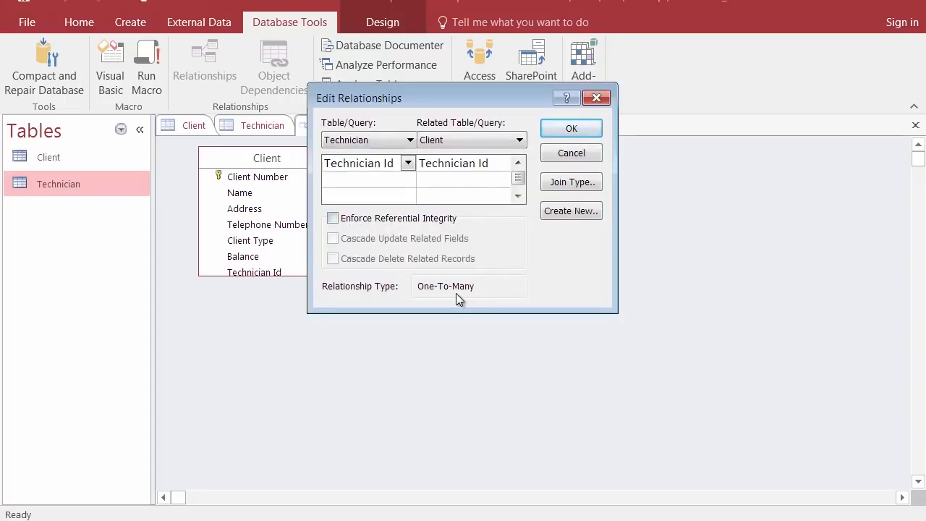
left_click(562, 154)
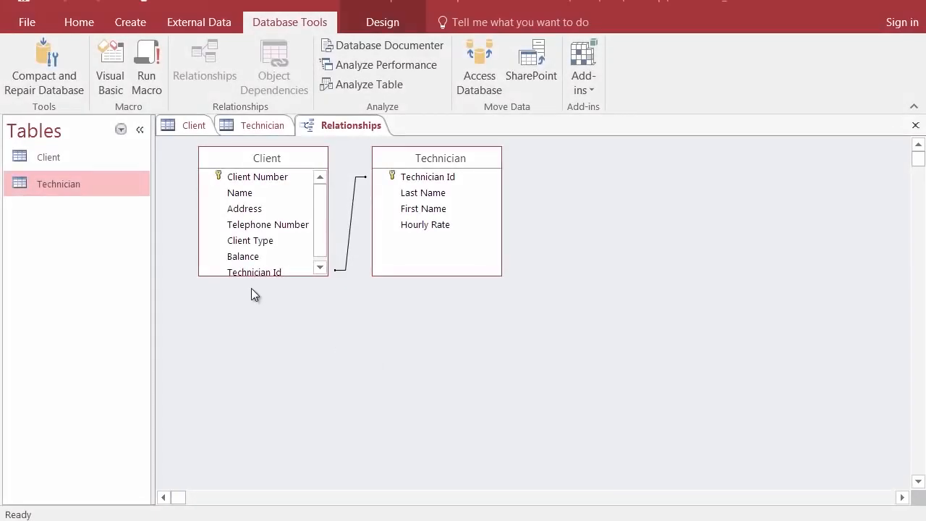
key("Tab")
Open QUERY.accdb from the Access Mod 1-2 folder, saving the pending Client table and Relationships layout changes, and enable its content
left_click(26, 22)
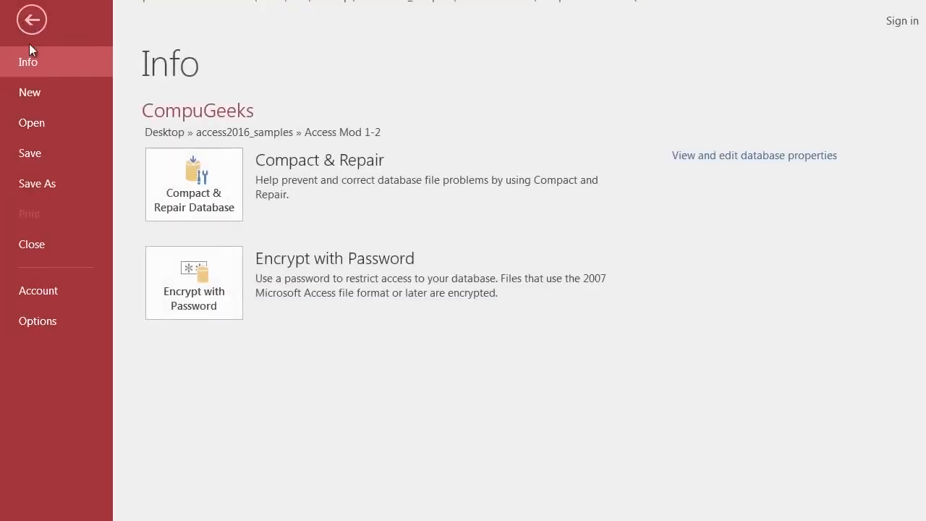
left_click(45, 120)
left_click(231, 318)
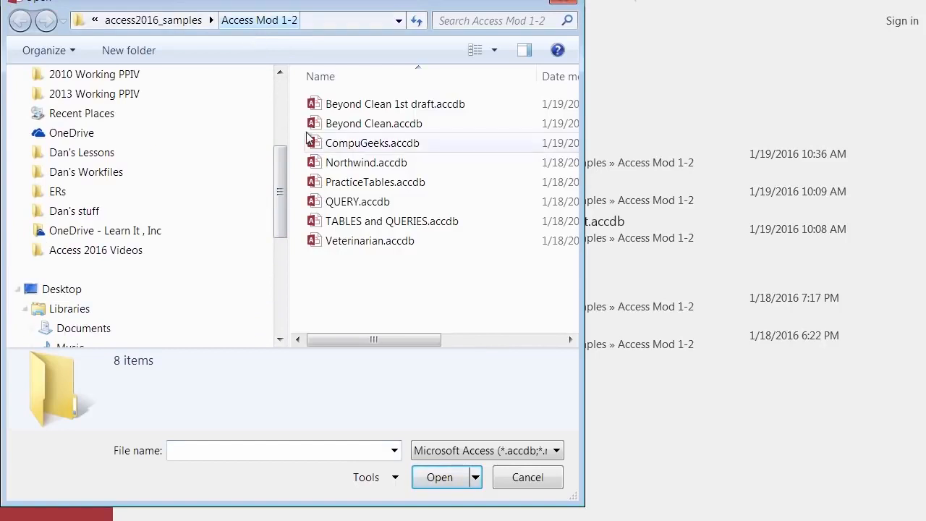
left_click(364, 207)
left_click(444, 478)
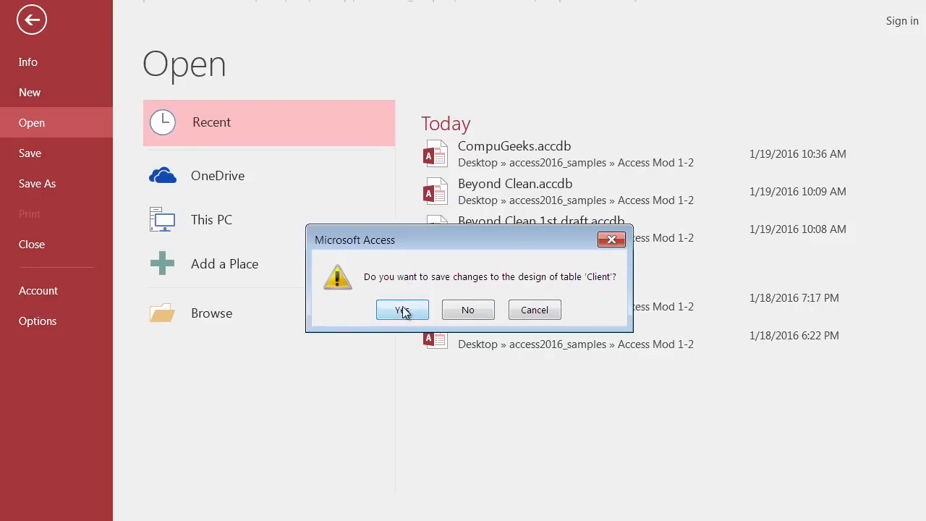
left_click(403, 310)
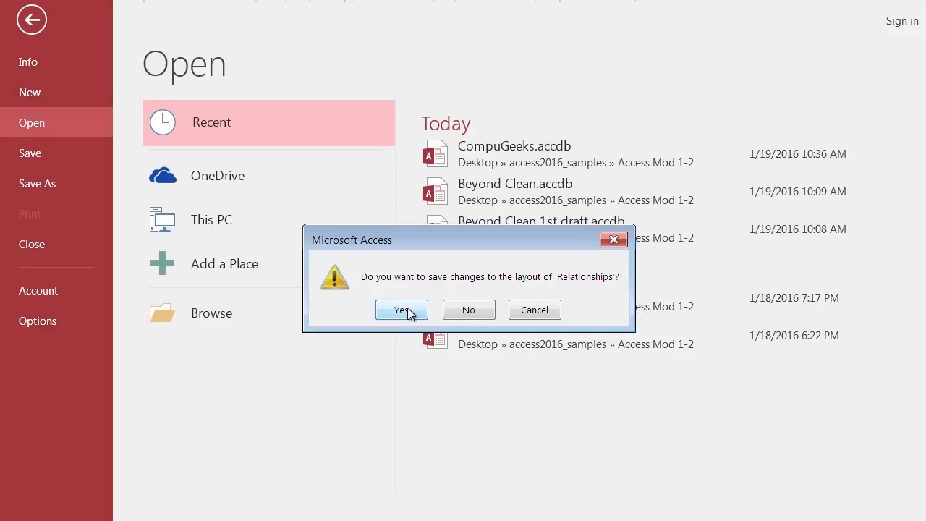
left_click(402, 310)
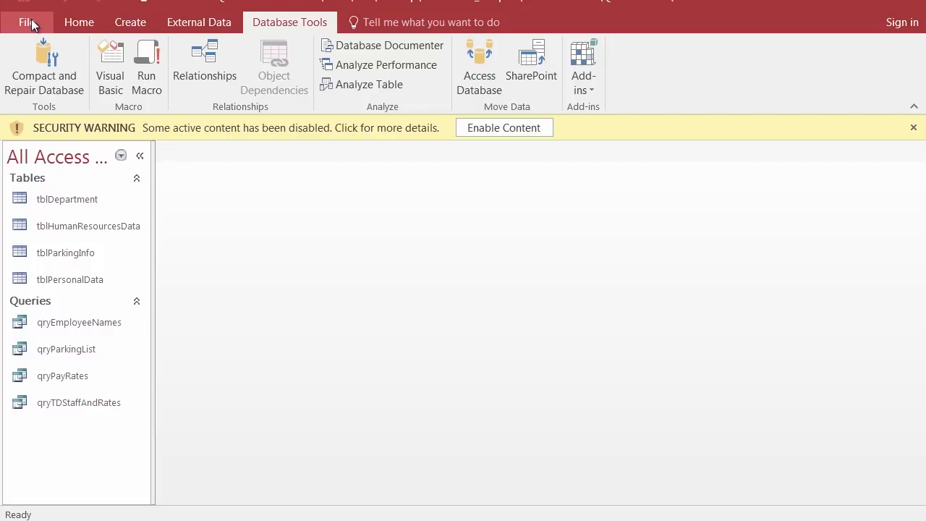
left_click(488, 128)
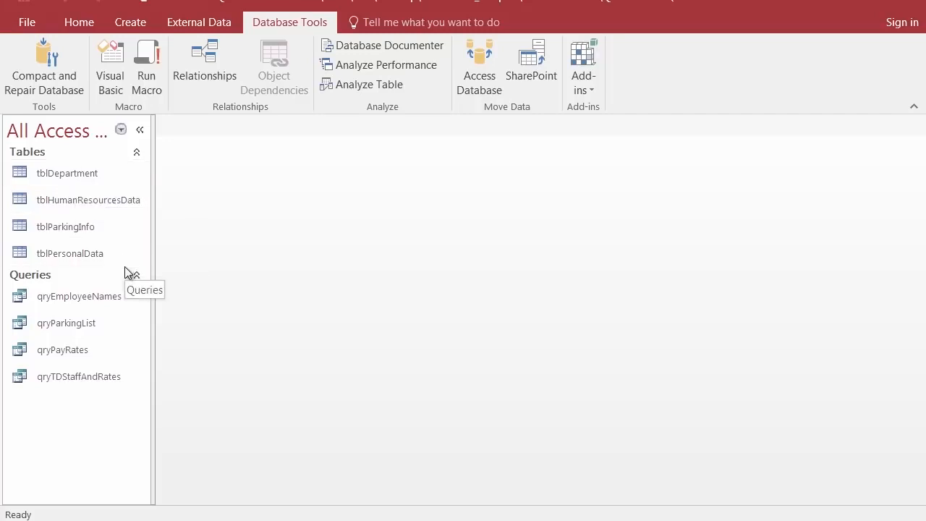
Open the tblPersonalData table and switch it to Design View
double_click(71, 254)
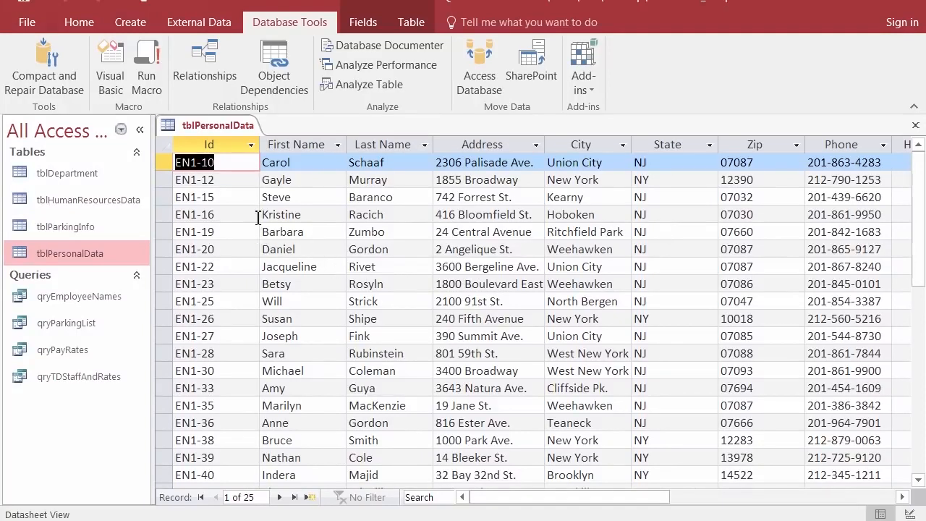
right_click(212, 129)
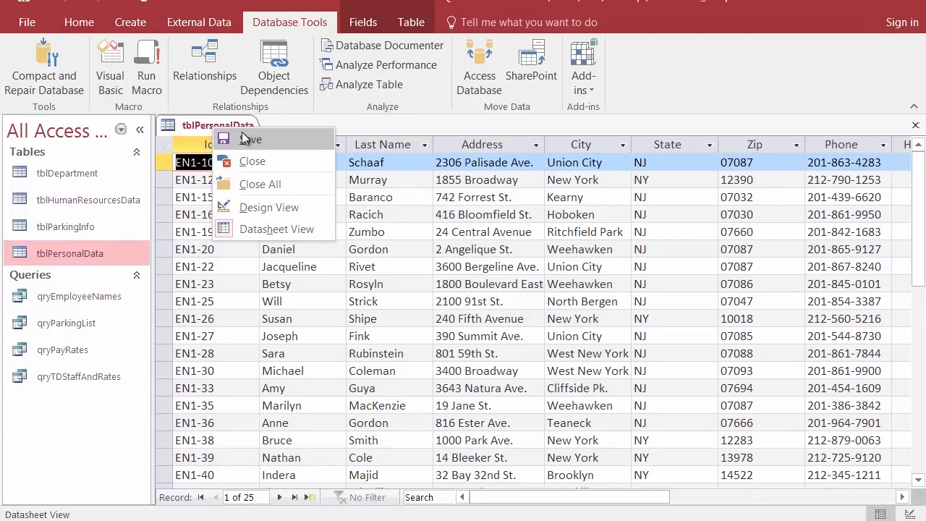
left_click(238, 119)
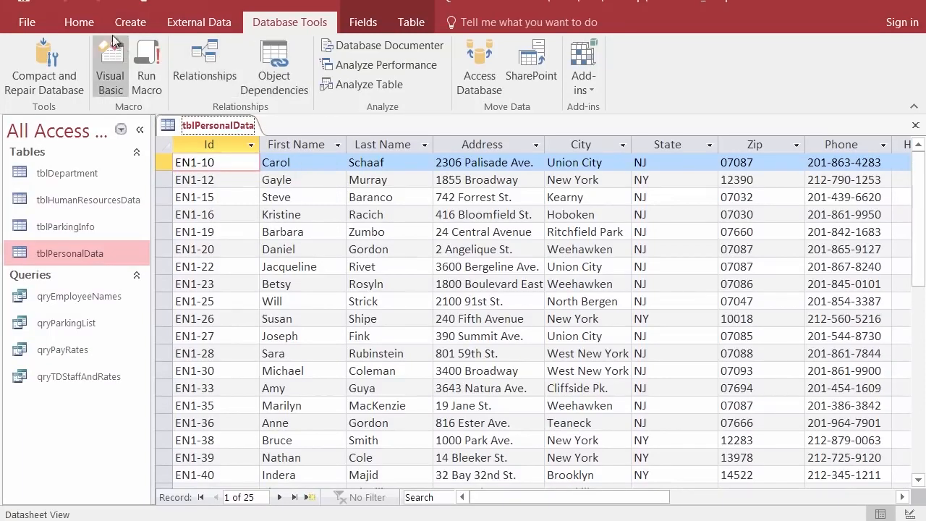
left_click(78, 20)
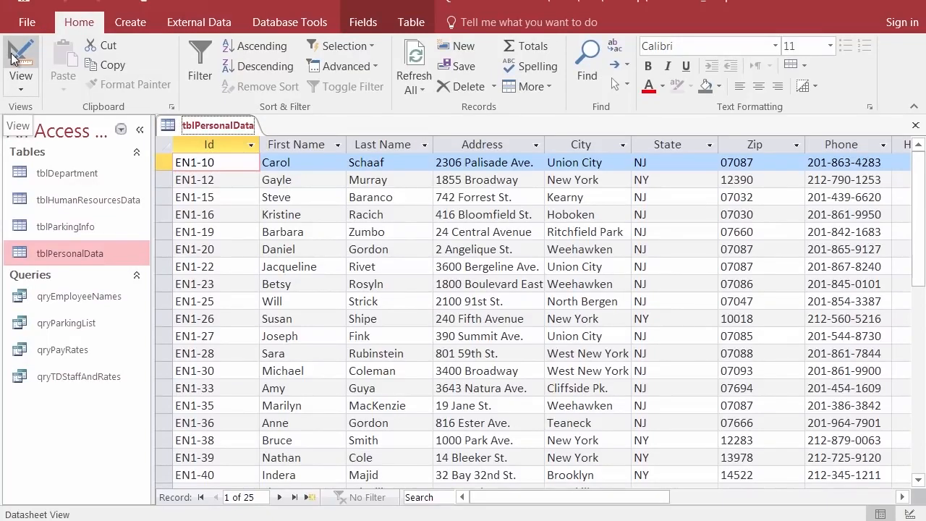
left_click(11, 56)
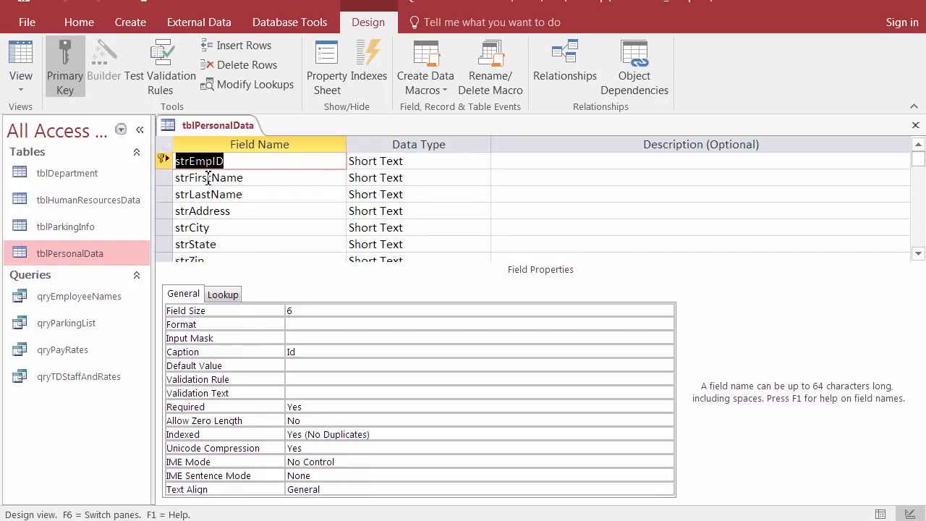
Examine the field names, data types and field properties of tblPersonalData from strEmpID through dtmHireDate
scroll(283, 211, "down", 3)
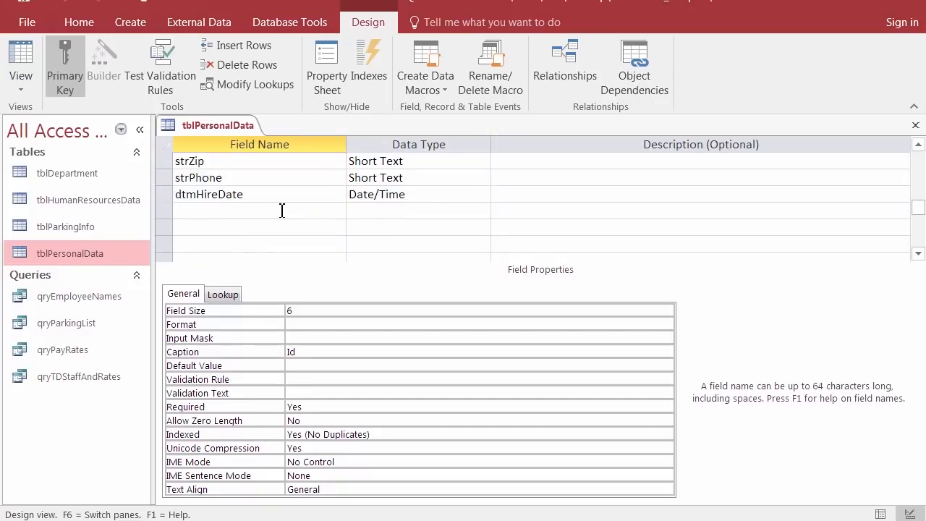
scroll(281, 211, "up", 3)
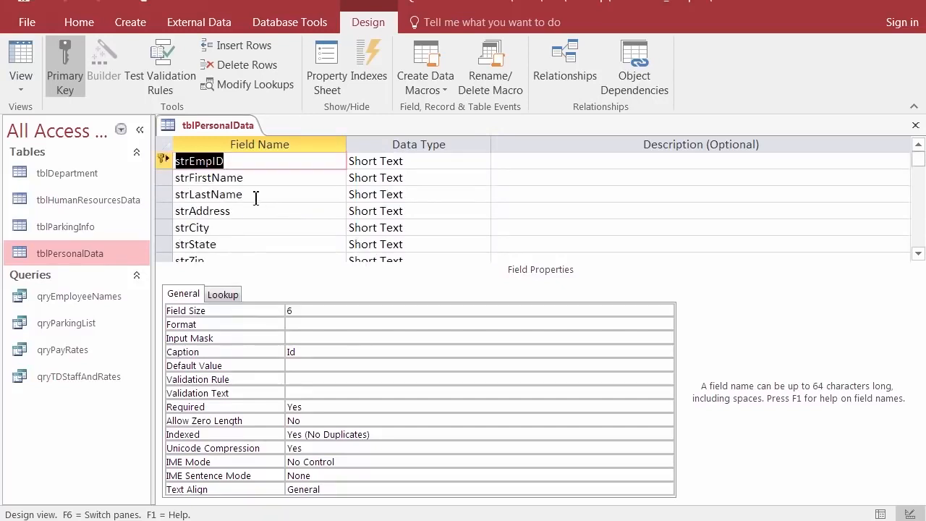
scroll(254, 198, "down", 3)
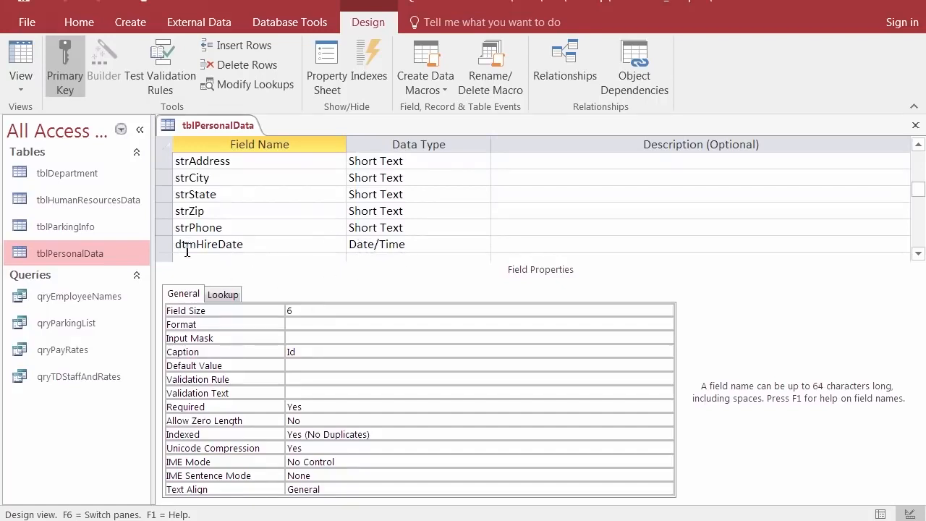
left_click(427, 180)
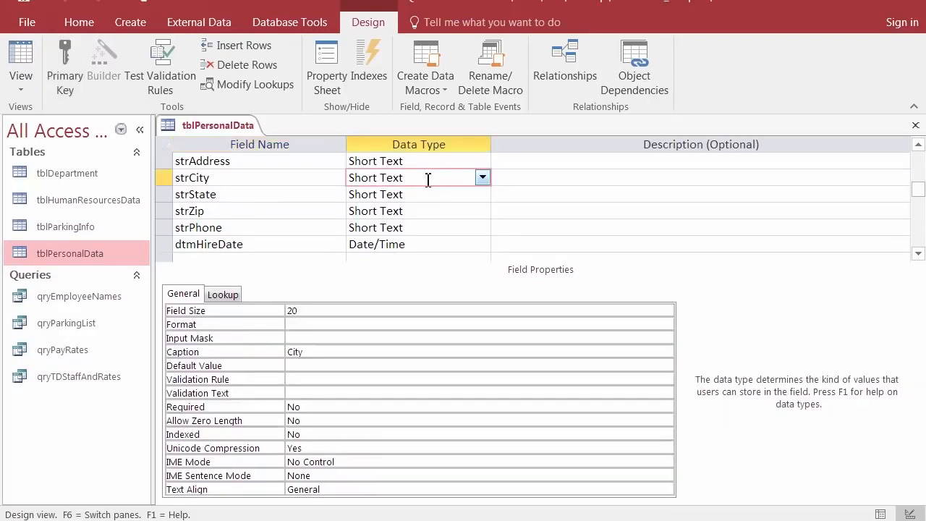
key("Down")
key("Down")
key("Down")
key("Down")
key("Down")
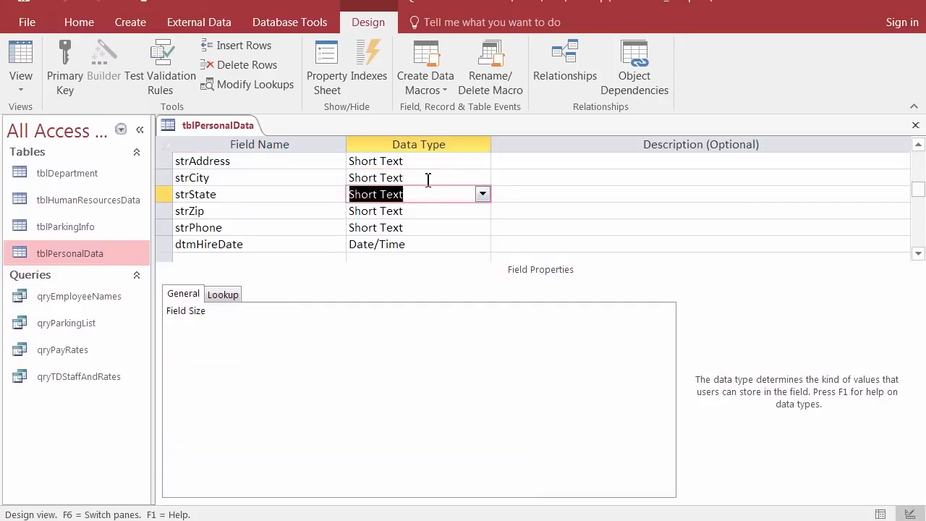
key("Up")
key("Up")
key("Up")
key("Up")
key("Up")
key("Up")
key("Up")
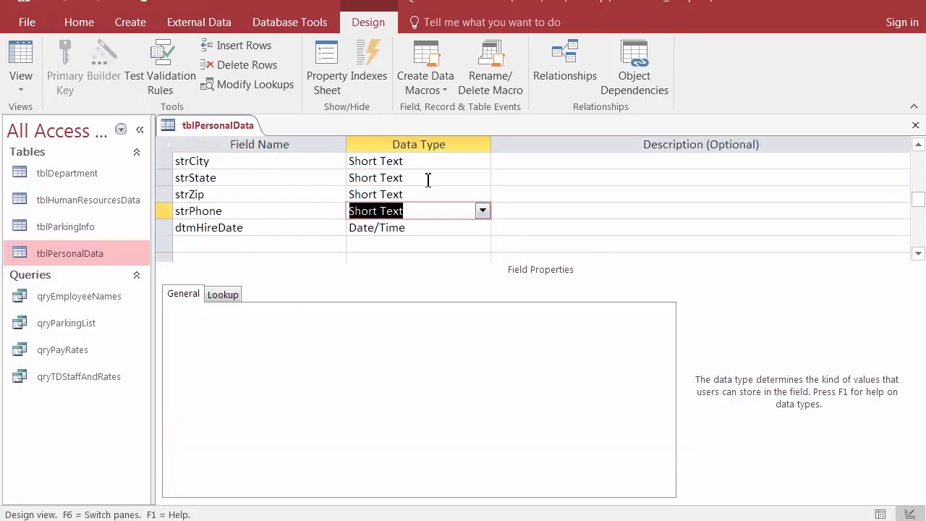
key("Up")
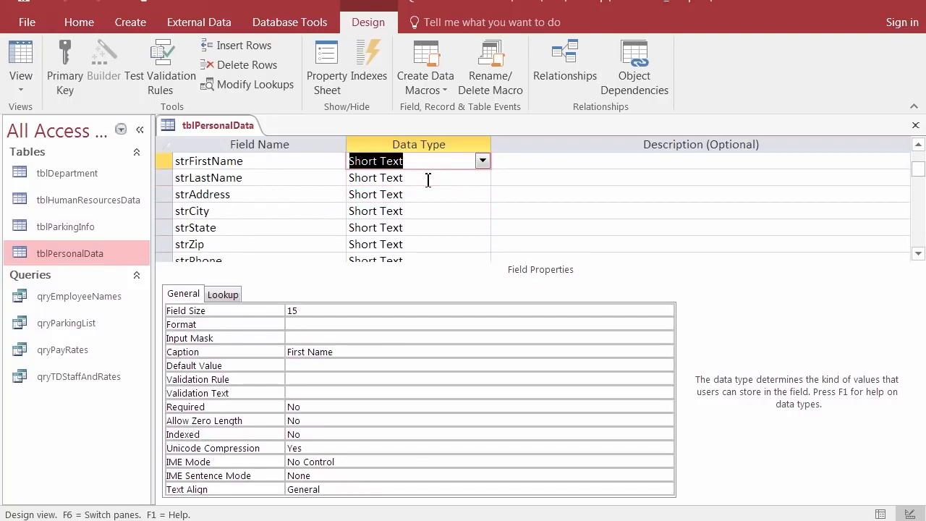
key("Down")
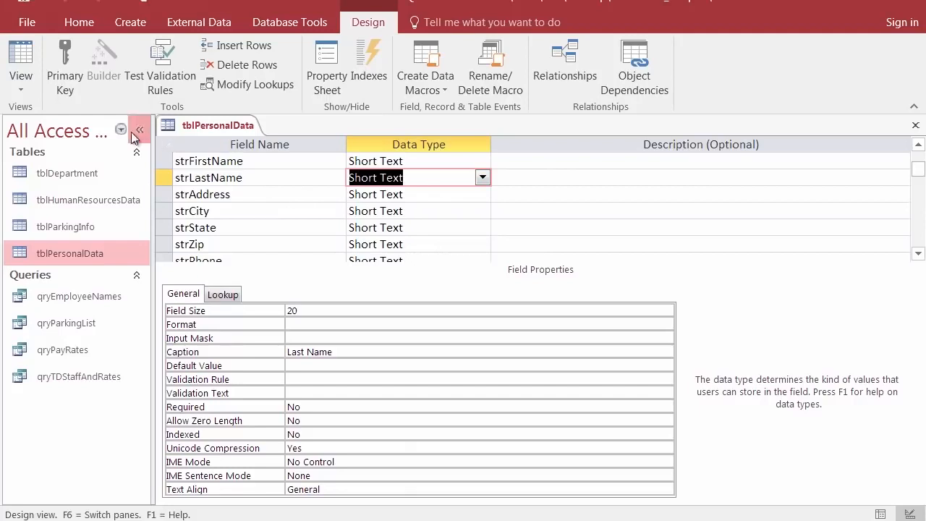
Compare the field captions in the tblPersonalData design with its datasheet column headings, and close the table
left_click(22, 61)
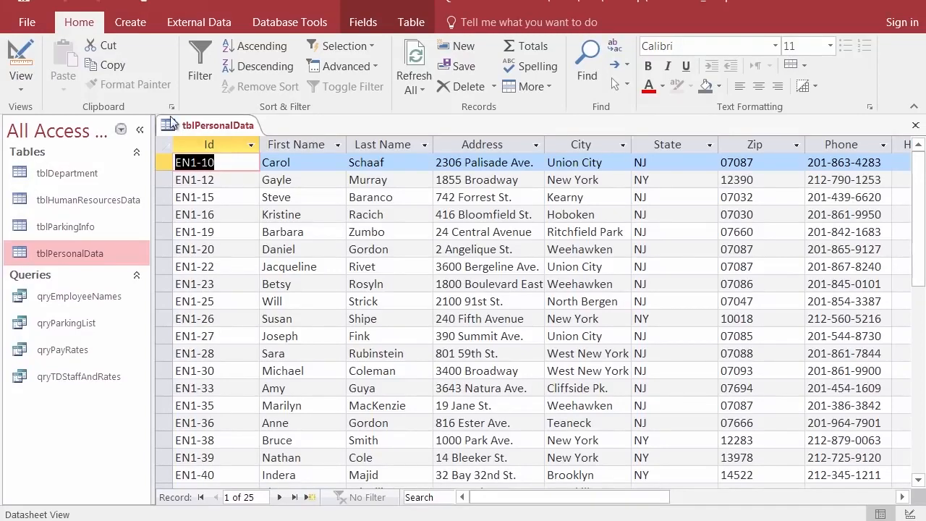
left_click(19, 60)
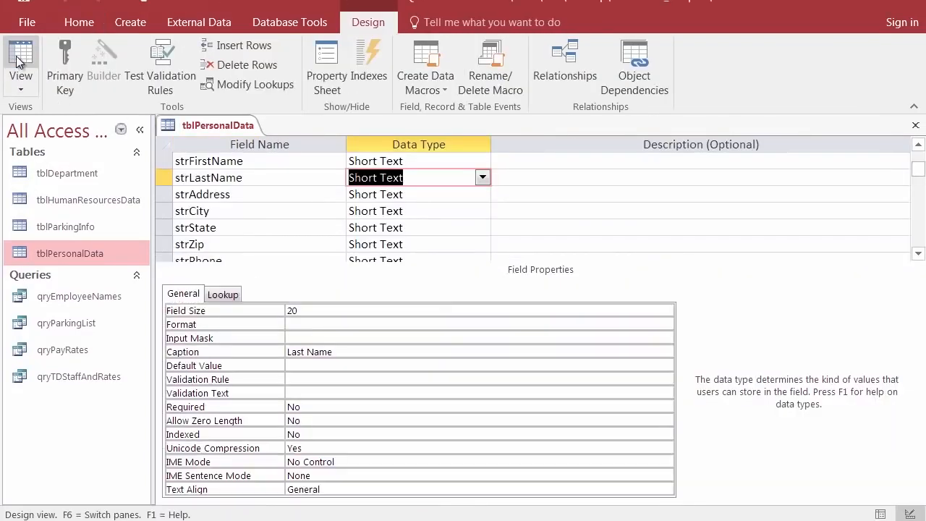
left_click(381, 161)
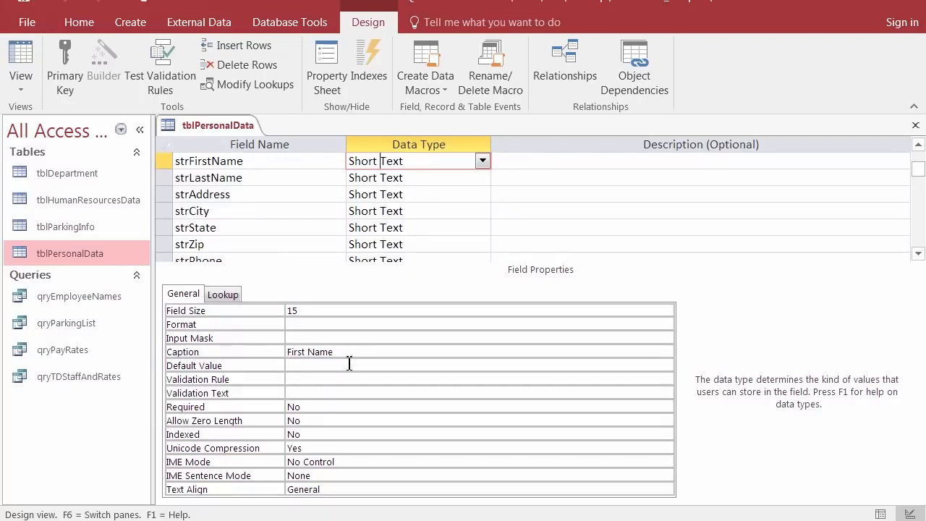
left_click(22, 68)
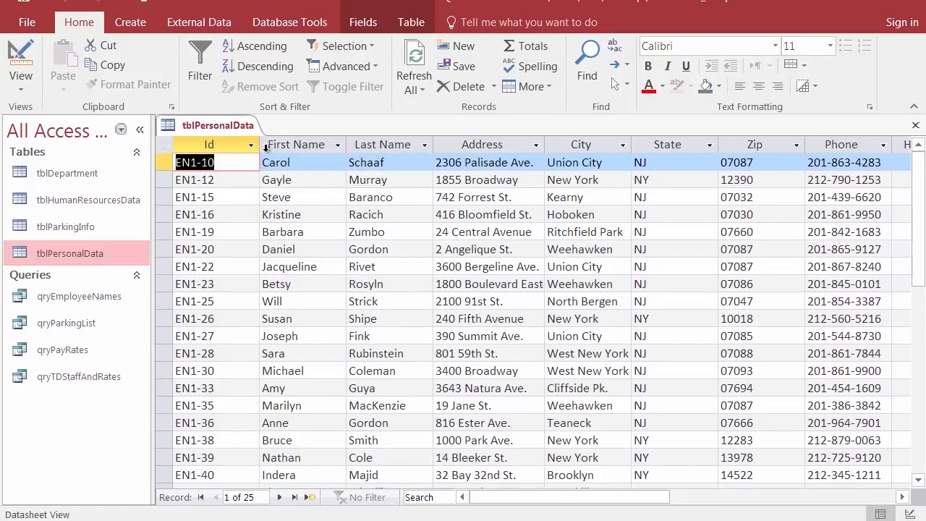
left_click(10, 86)
left_click(24, 58)
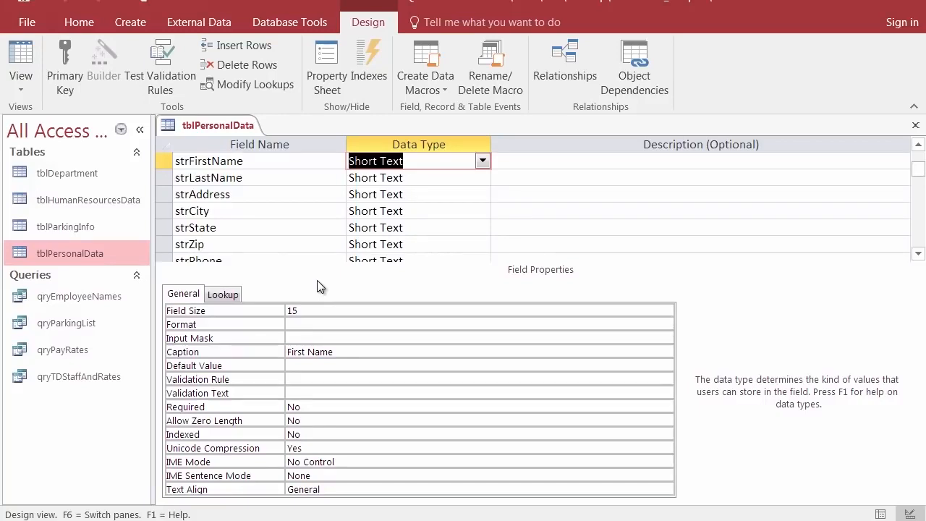
right_click(217, 127)
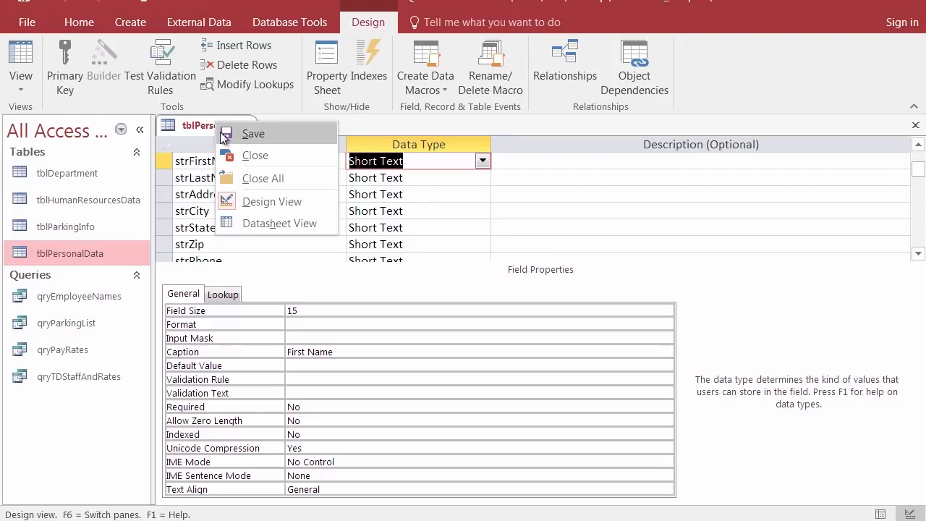
left_click(253, 156)
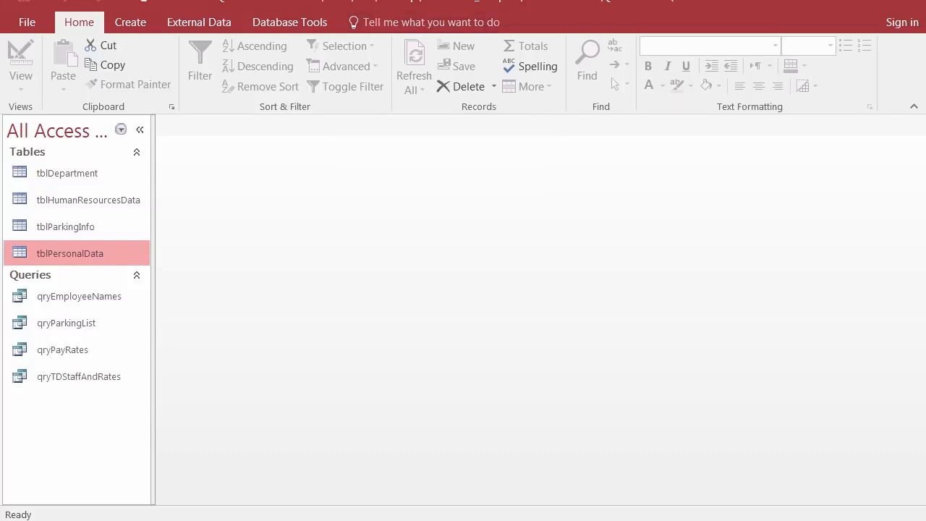
Open the Relationships window and add the tblDepartment table to the layout
left_click(275, 22)
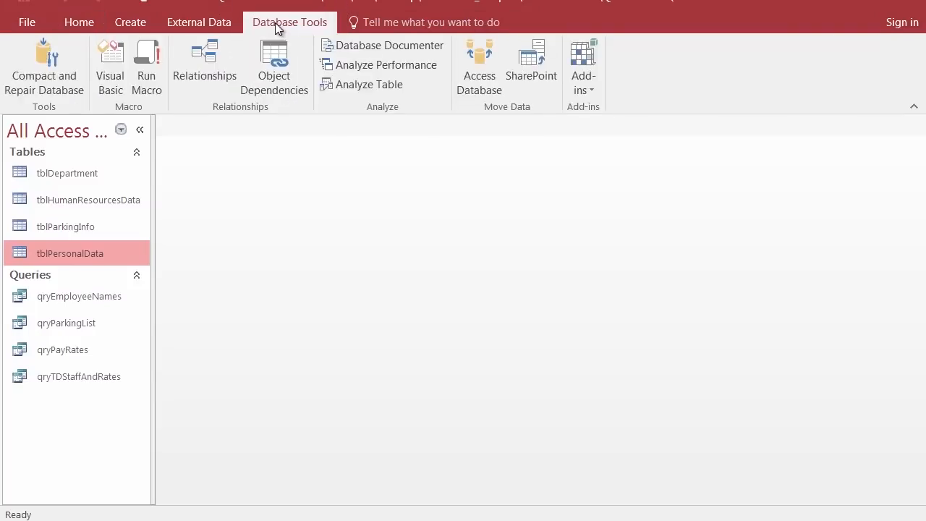
left_click(205, 57)
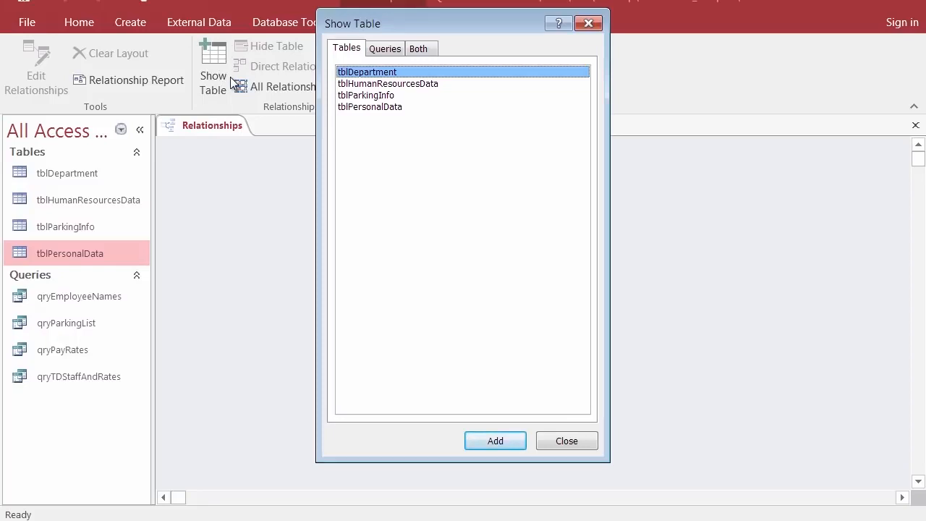
double_click(369, 74)
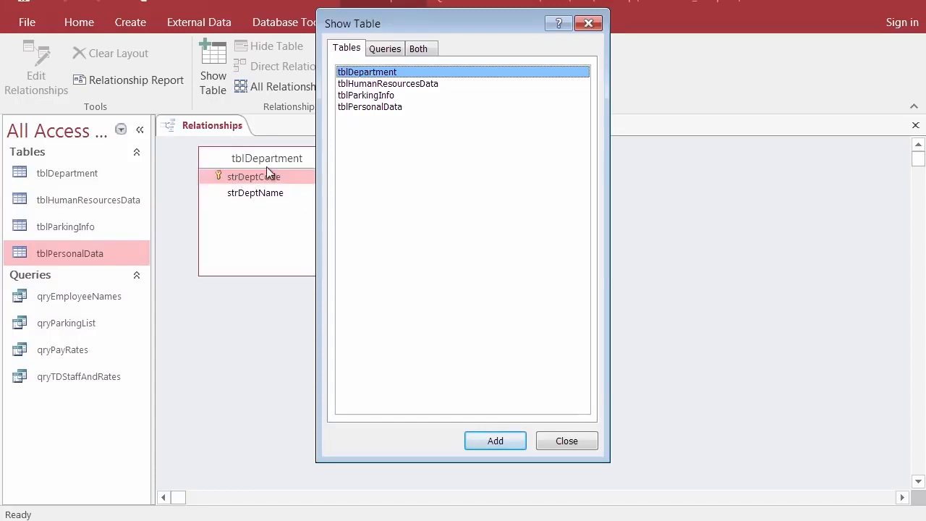
left_click(380, 110, "ctrl")
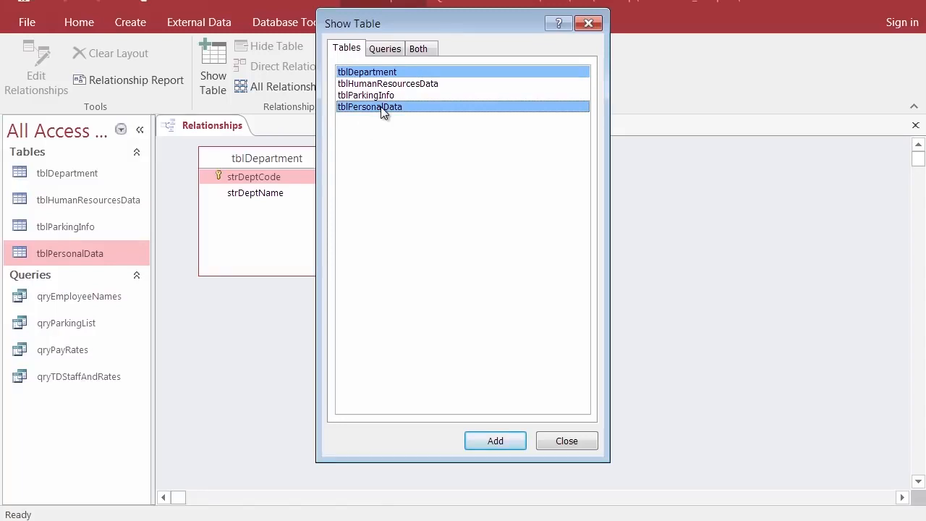
left_click(378, 74)
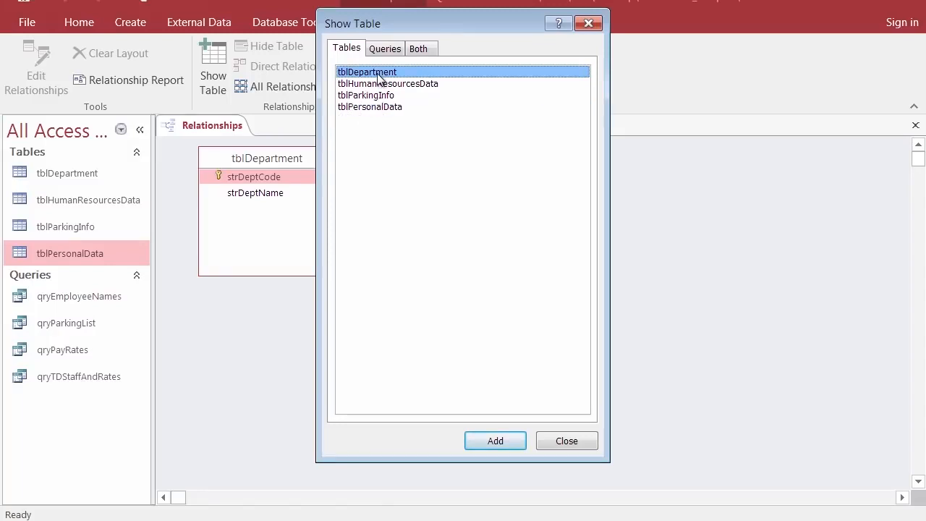
left_click(389, 110, "shift")
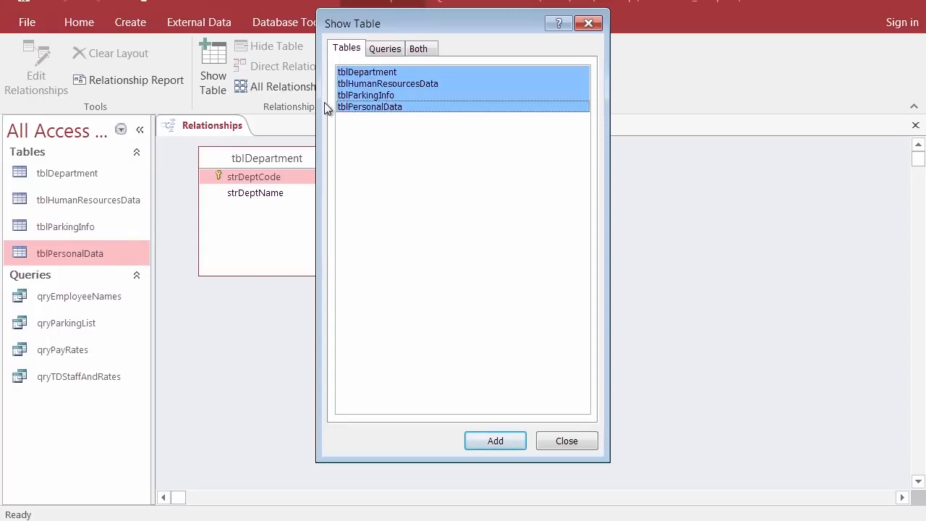
left_click(387, 72)
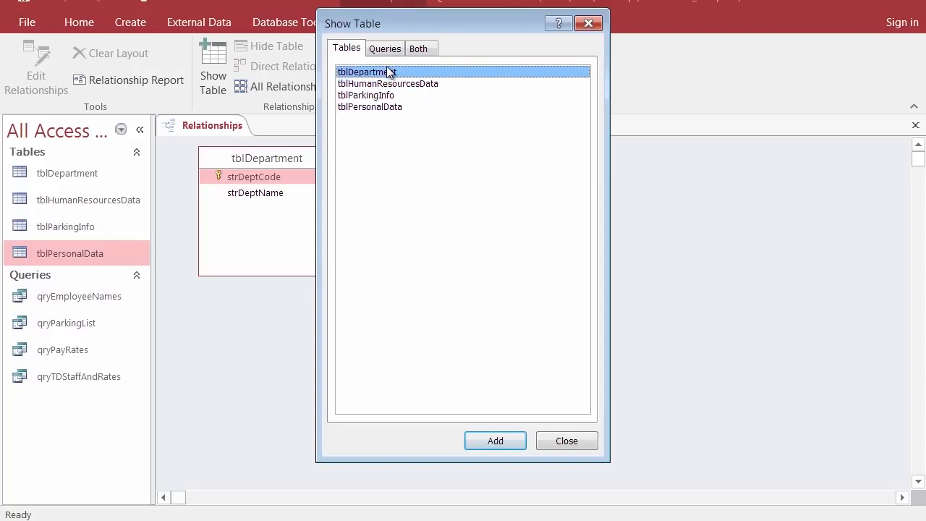
left_click(392, 107, "ctrl")
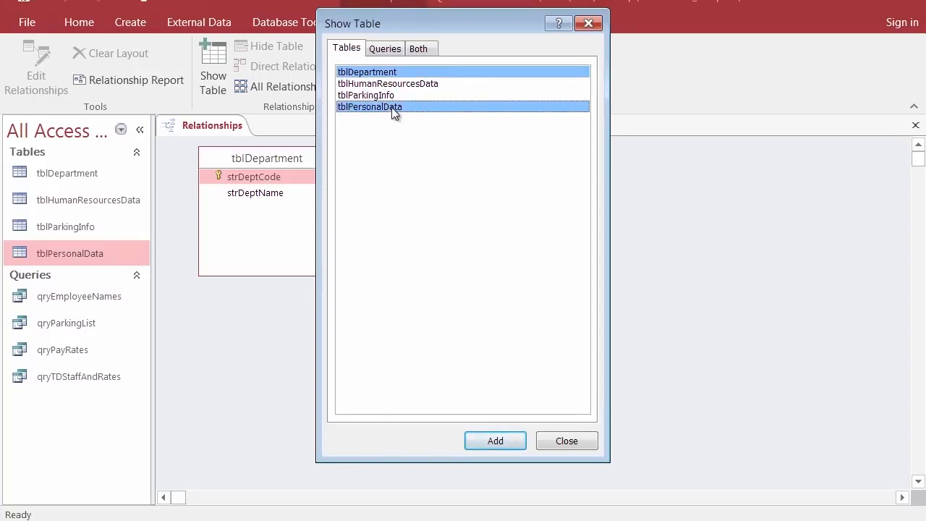
Add all four tables, from tblDepartment through tblPersonalData, to the Relationships layout and close the table list
left_click(370, 73)
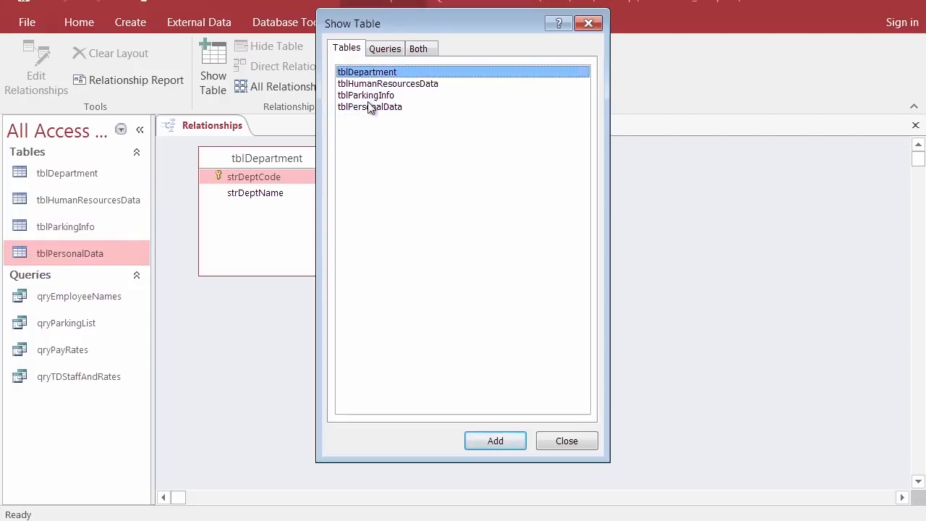
left_click(374, 107, "shift")
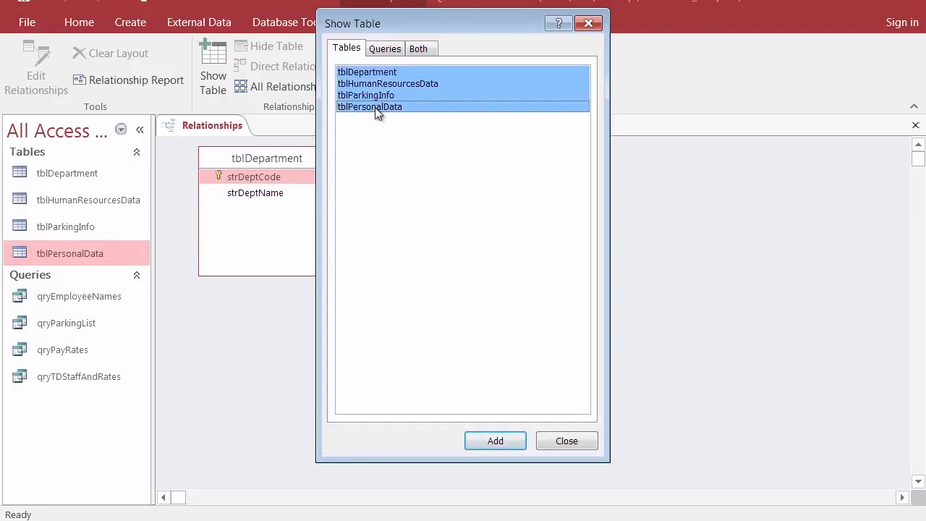
left_click(501, 440)
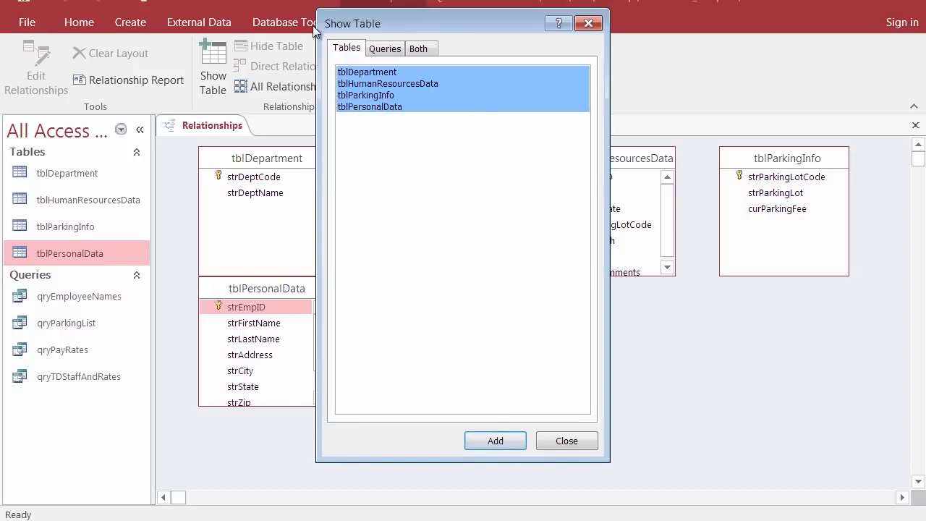
left_click(589, 26)
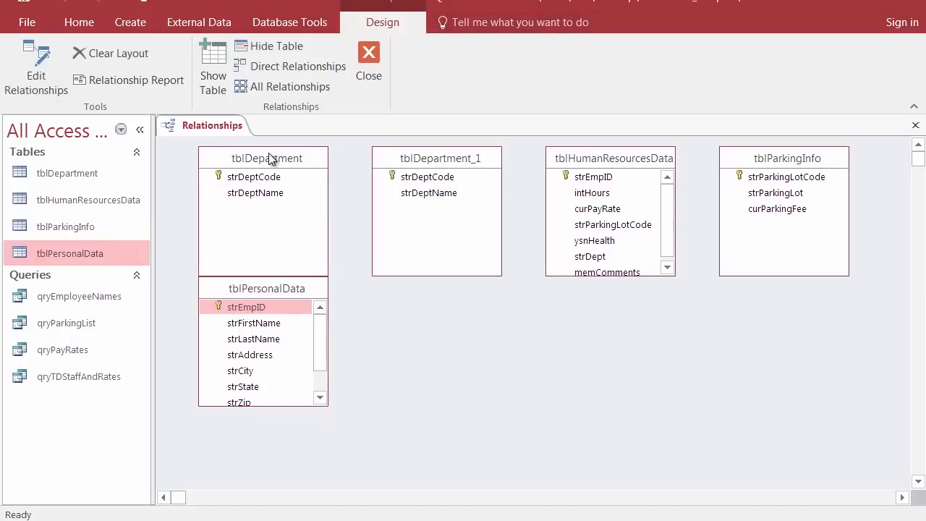
left_click(214, 76)
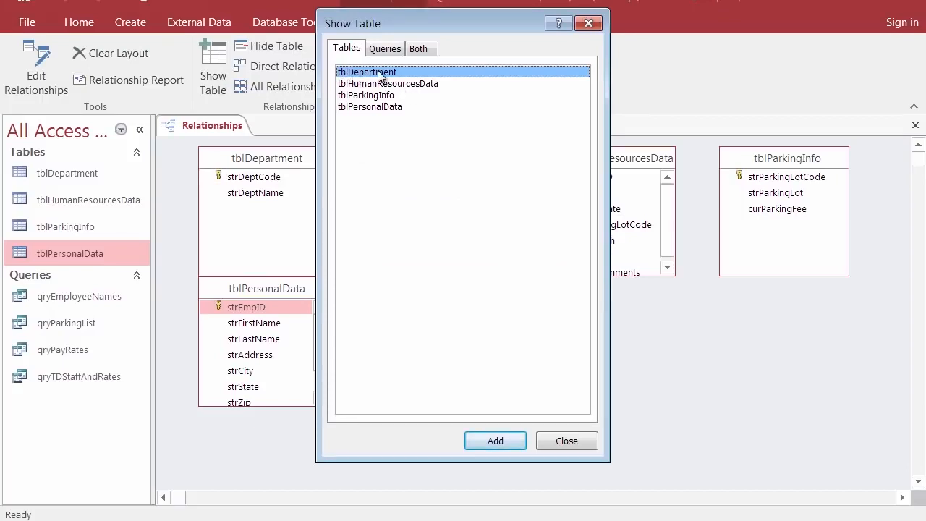
left_click(369, 107)
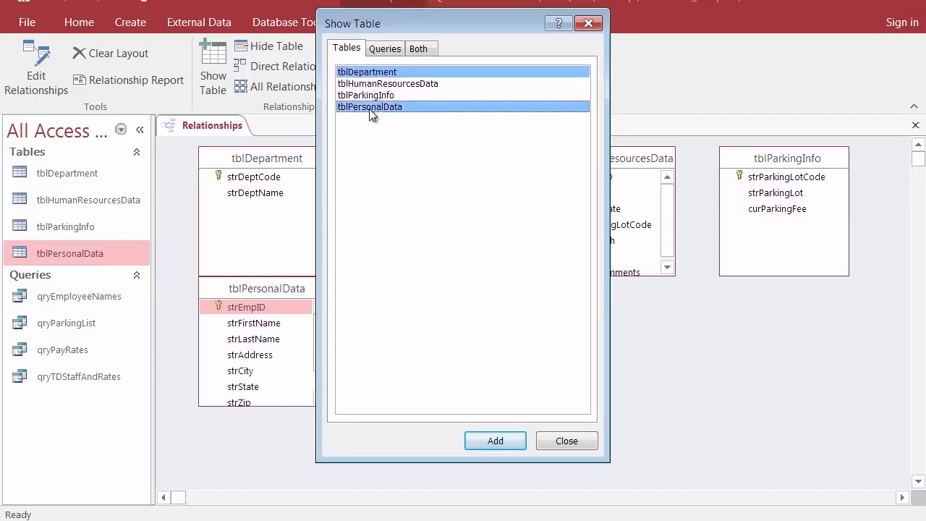
left_click(380, 73)
left_click(382, 112, "shift")
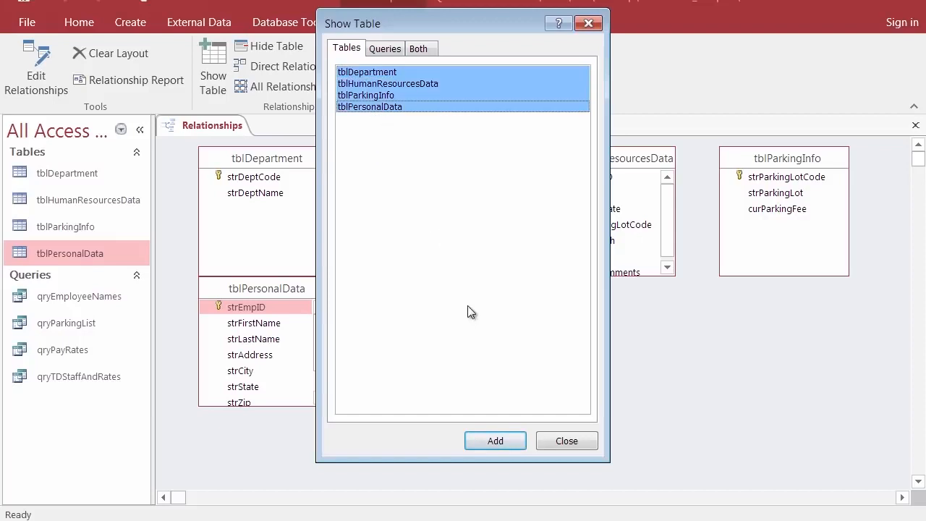
left_click(557, 435)
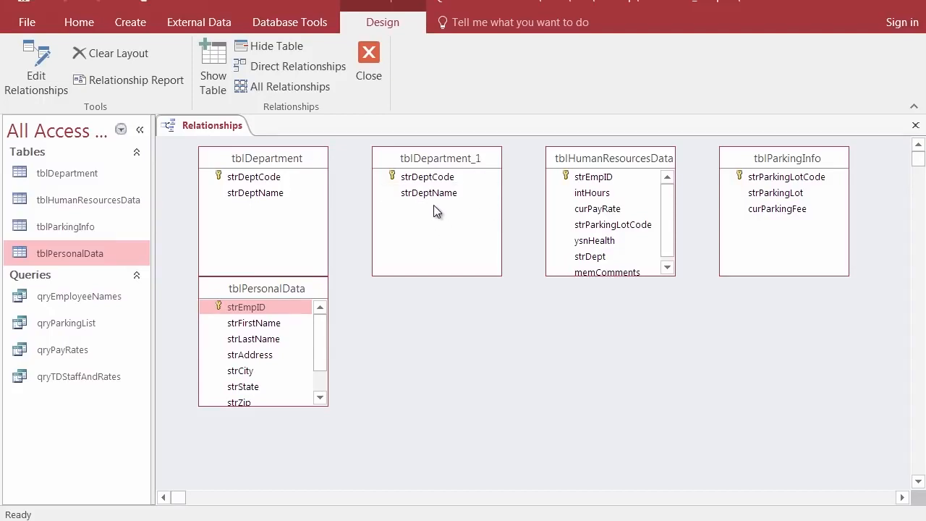
left_click(473, 351)
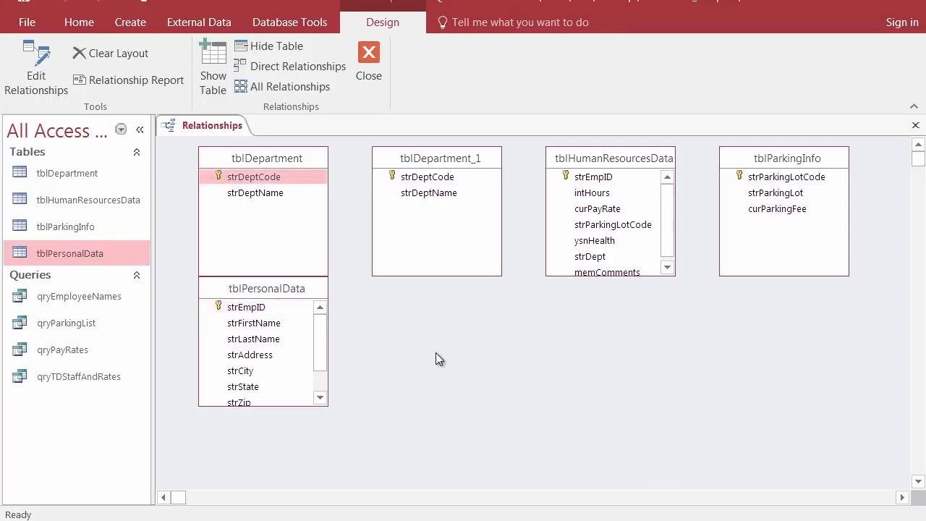
left_click(211, 54)
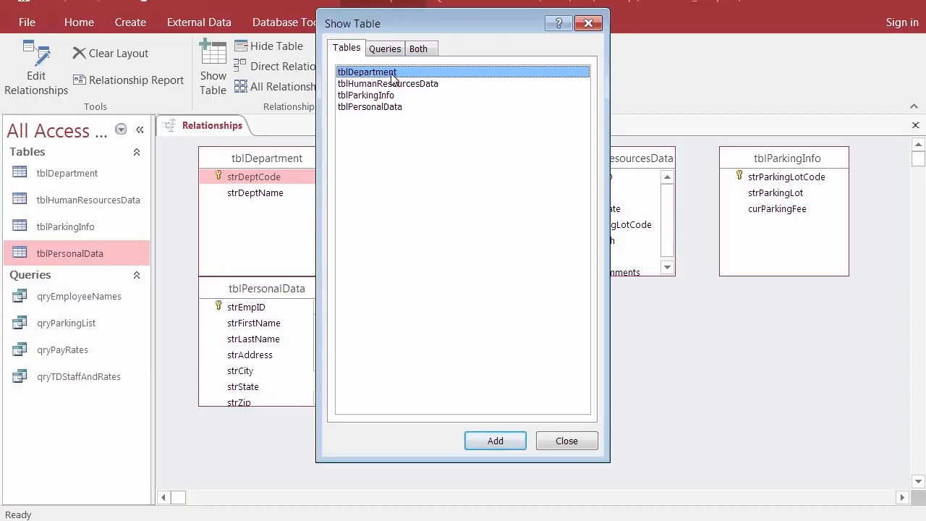
left_click(380, 108, "shift")
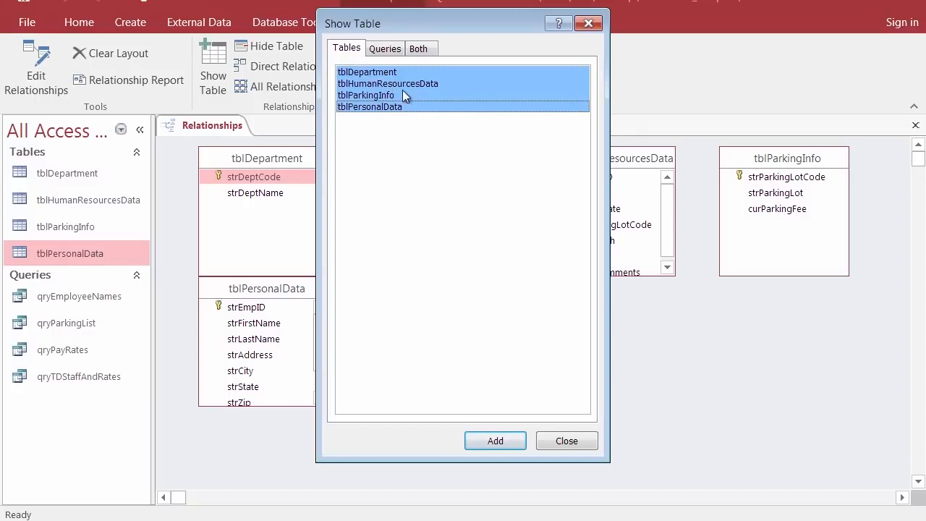
left_click(562, 443)
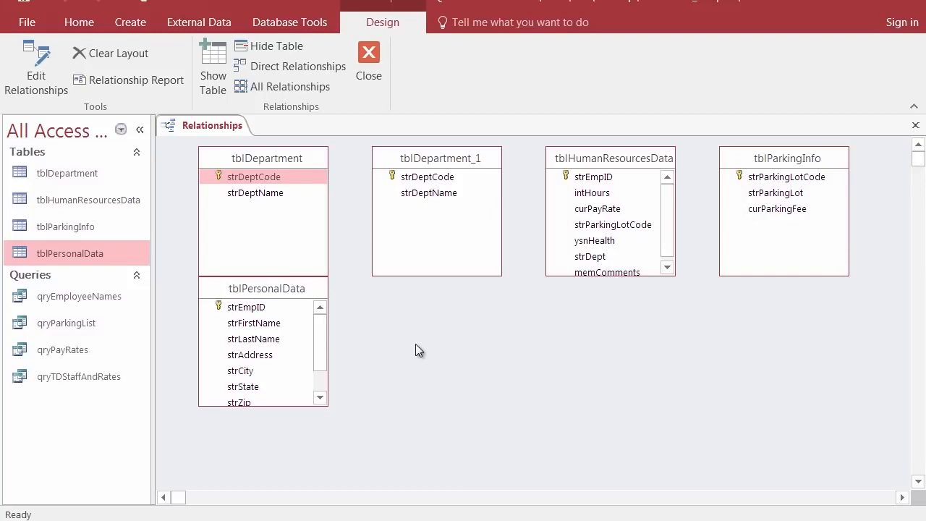
Remove the duplicate tblDepartment_1 from the layout and move tblPersonalData into its place between tblDepartment and tblHumanResourcesData
left_click(438, 154)
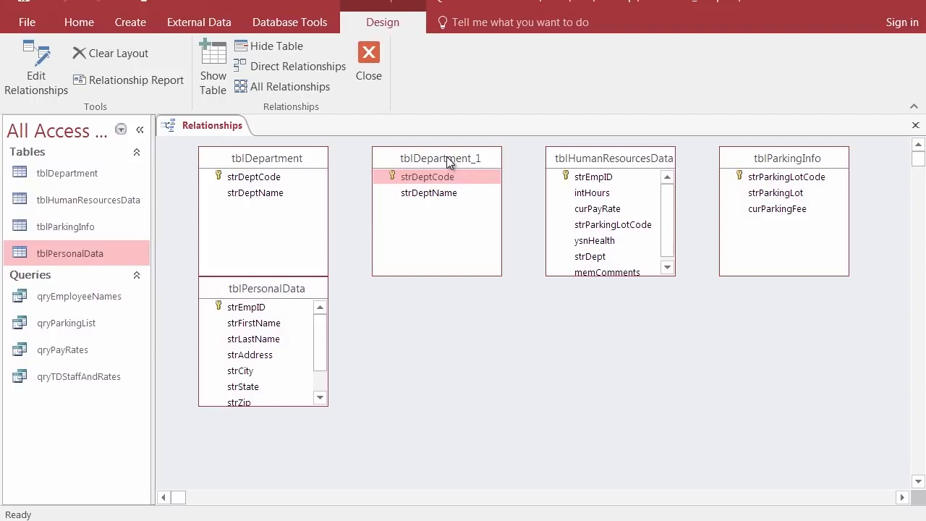
key("Delete")
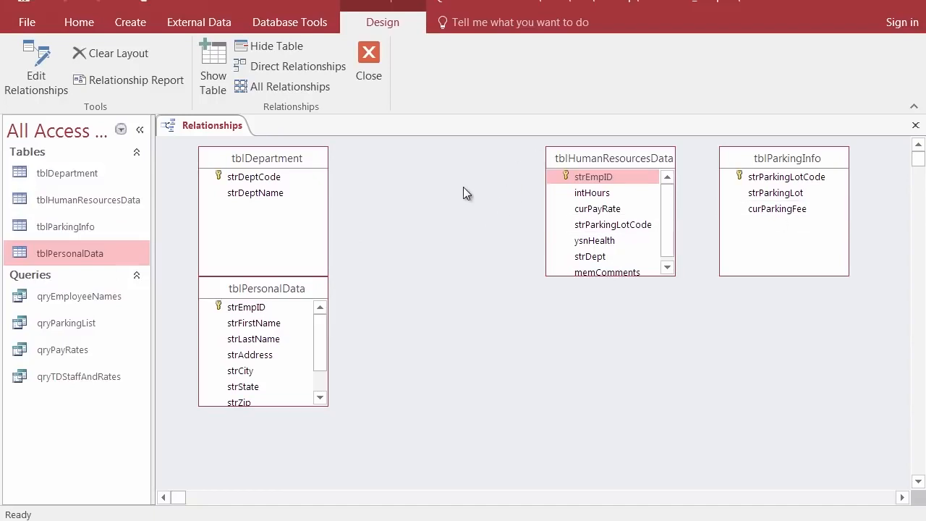
left_click_drag(254, 288, 426, 163)
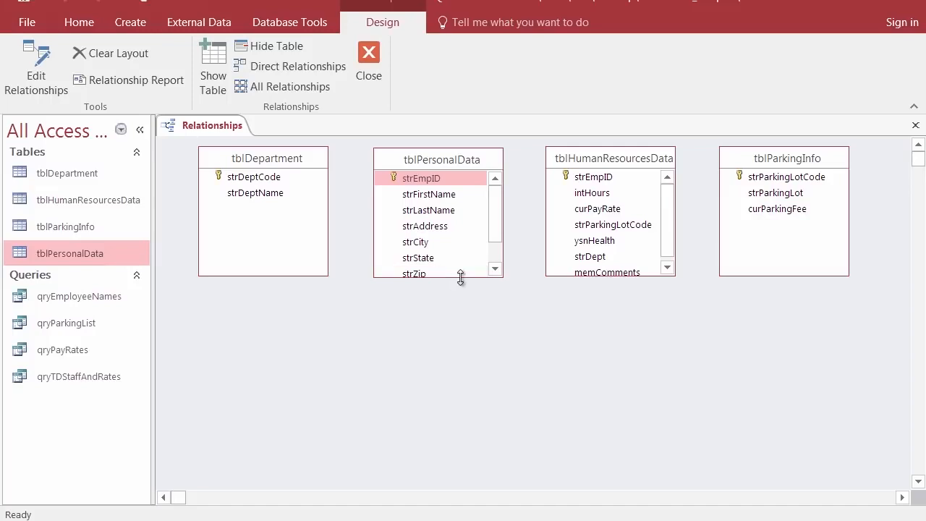
Enlarge the tblPersonalData and tblHumanResourcesData boxes until all their fields show without scrolling
left_click_drag(461, 279, 459, 330)
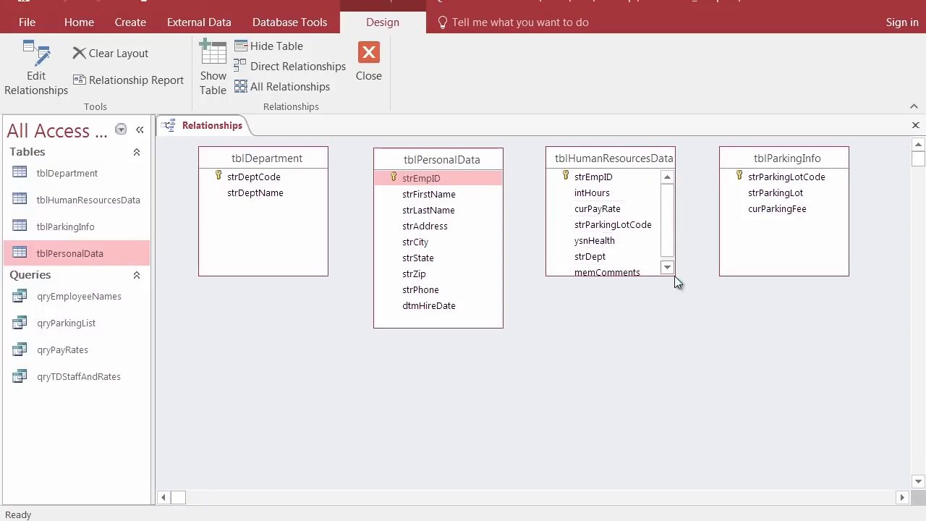
left_click_drag(674, 276, 692, 278)
left_click_drag(690, 277, 691, 296)
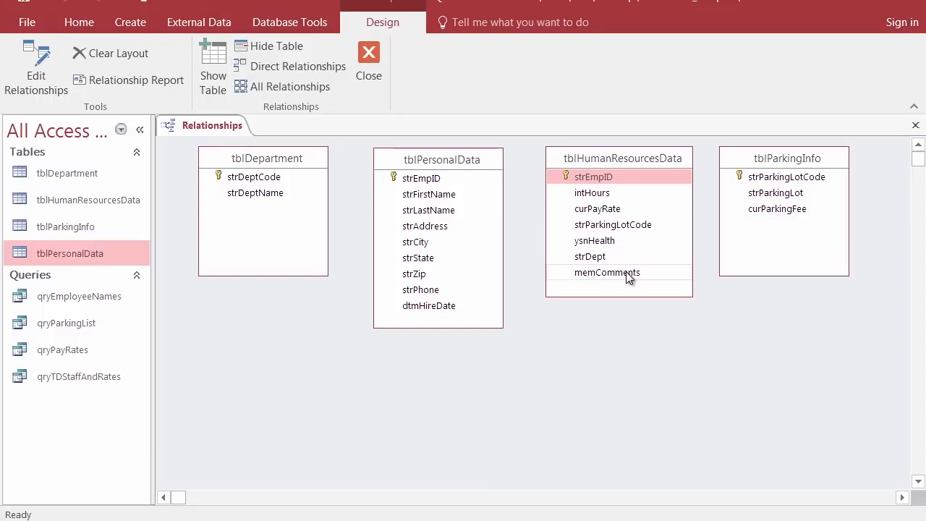
left_click(283, 23)
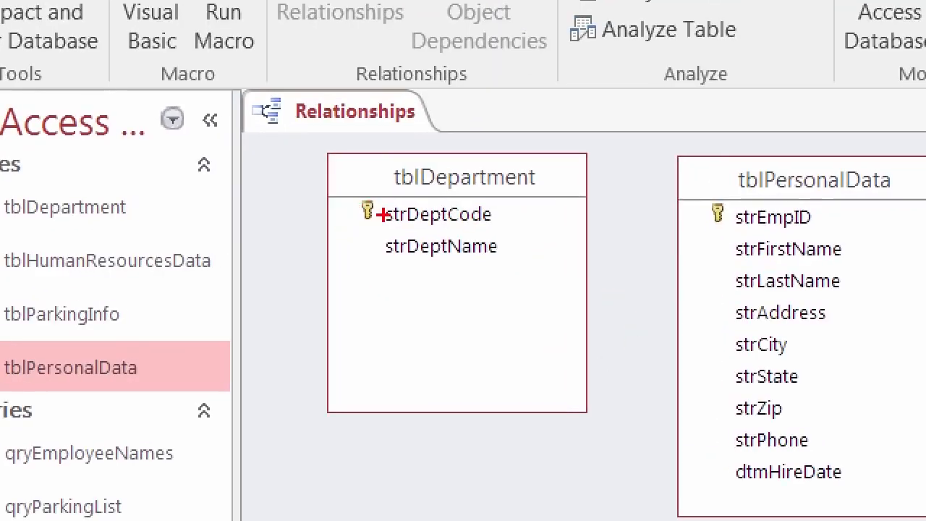
mouse_move(371, 190)
left_mouse_down()
mouse_move(357, 223)
mouse_move(393, 217)
mouse_move(365, 192)
left_mouse_up()
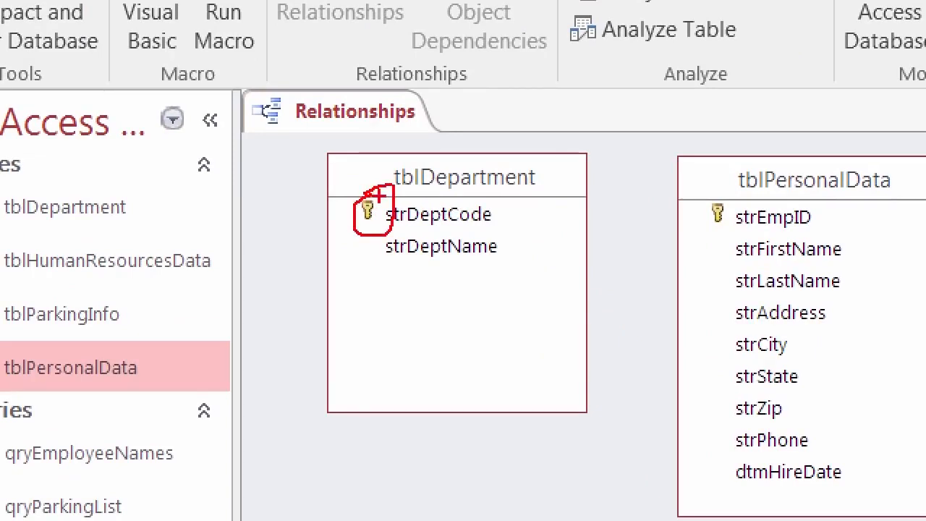
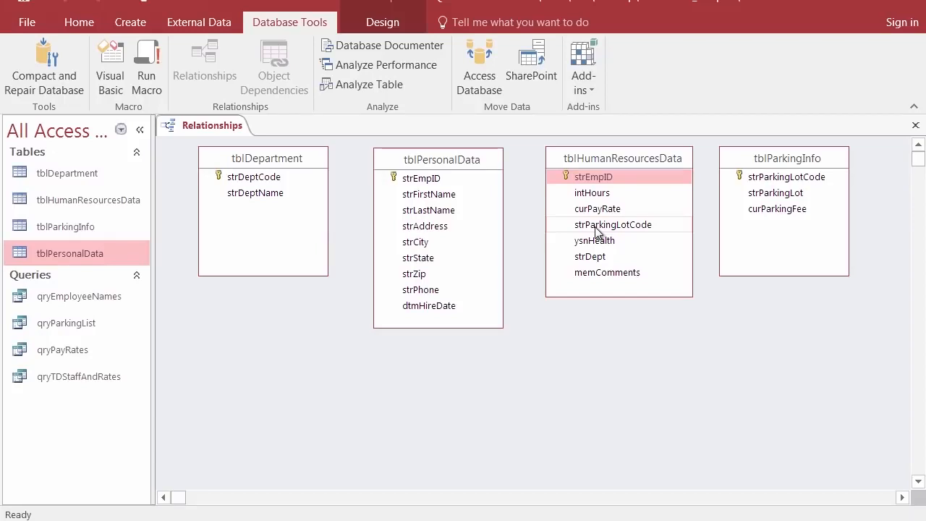
left_click_drag(598, 230, 630, 233)
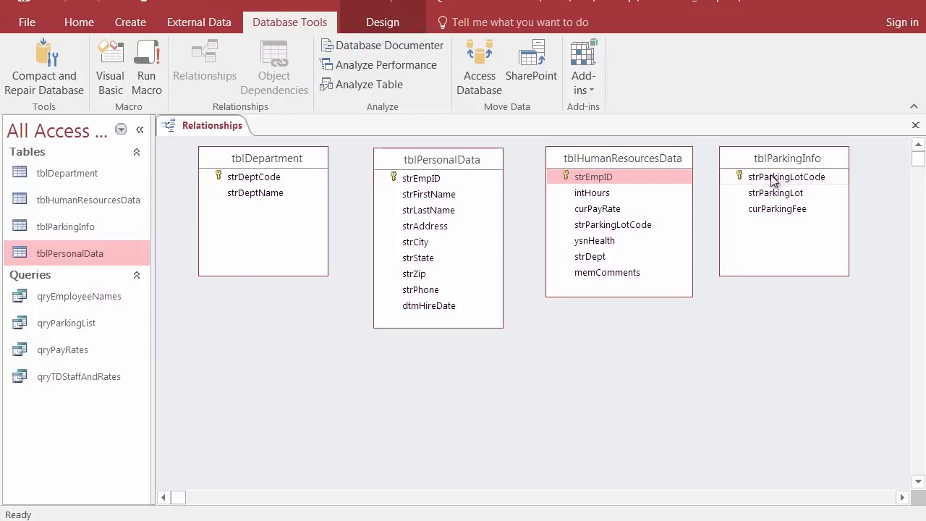
left_click_drag(771, 178, 709, 186)
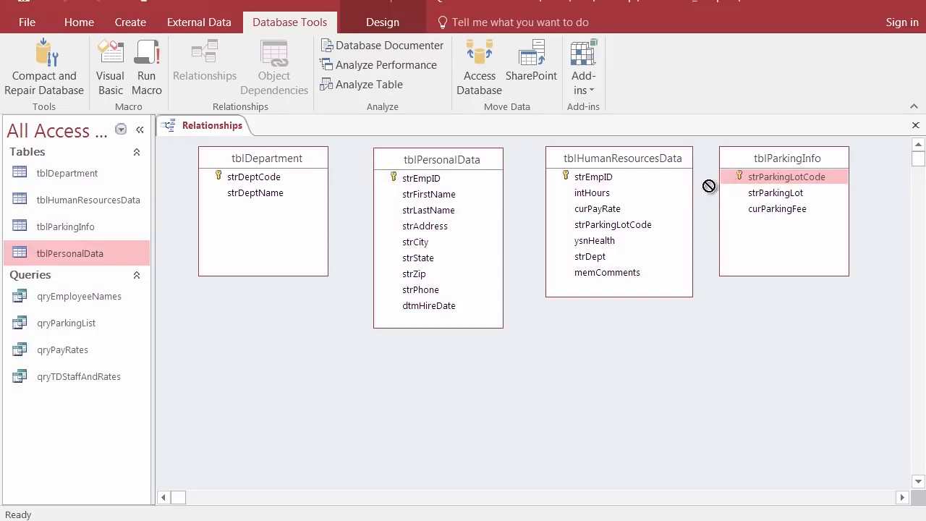
left_click_drag(709, 186, 636, 190)
left_click_drag(637, 187, 594, 229)
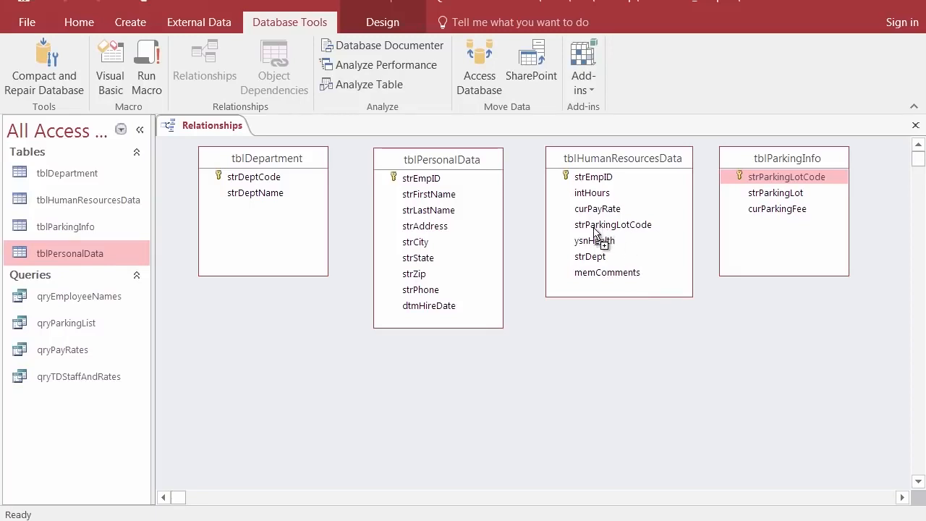
left_click_drag(594, 228, 593, 227)
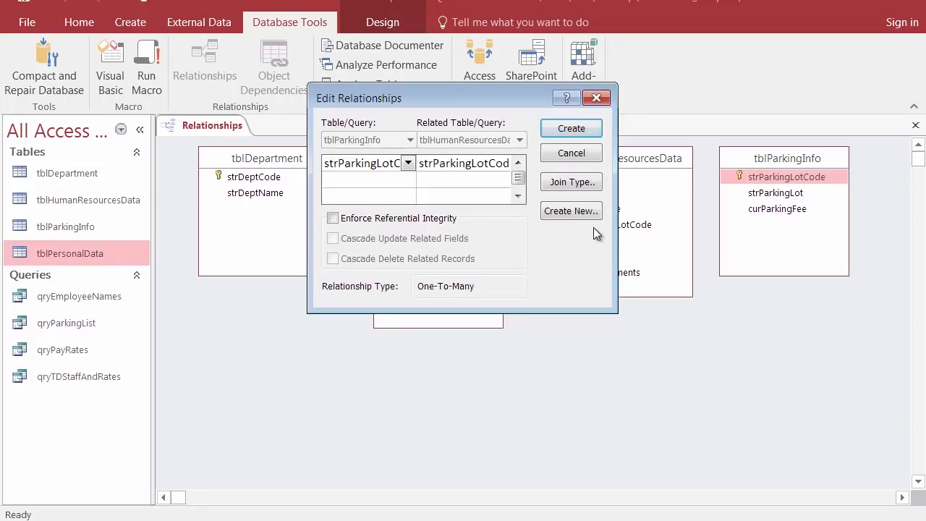
left_click(595, 98)
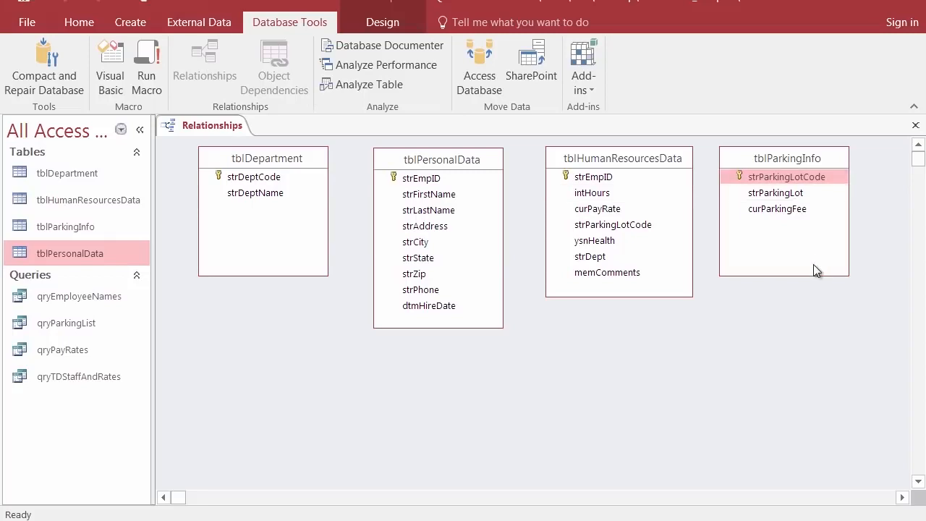
Create a one-to-many relationship from strParkingLotCode in tblParkingInfo to strParkingLotCode in tblHumanResourcesData, without enforcing referential integrity
left_click(756, 178)
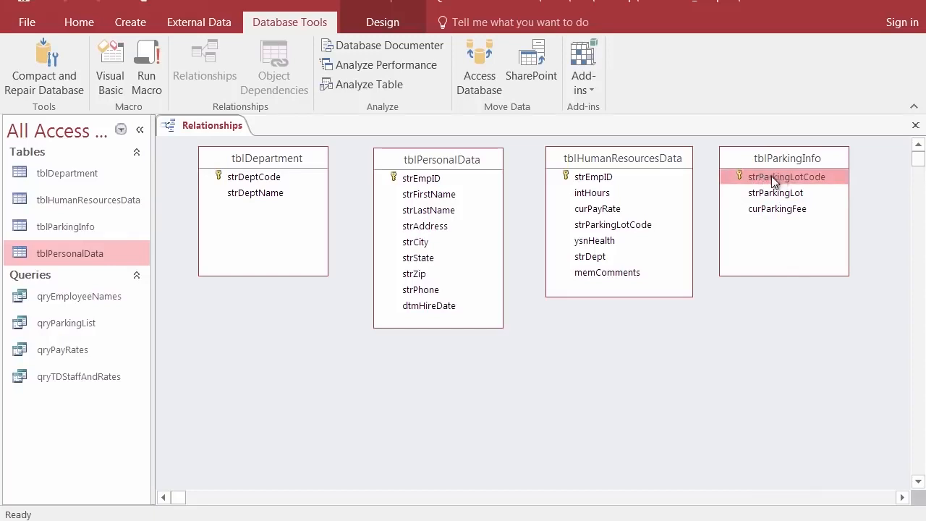
left_click_drag(770, 181, 602, 230)
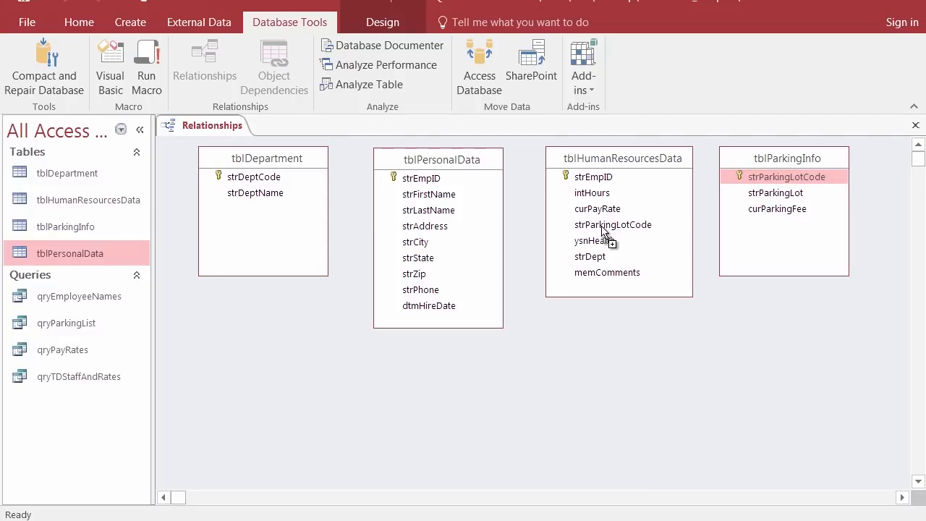
left_click_drag(602, 230, 600, 230)
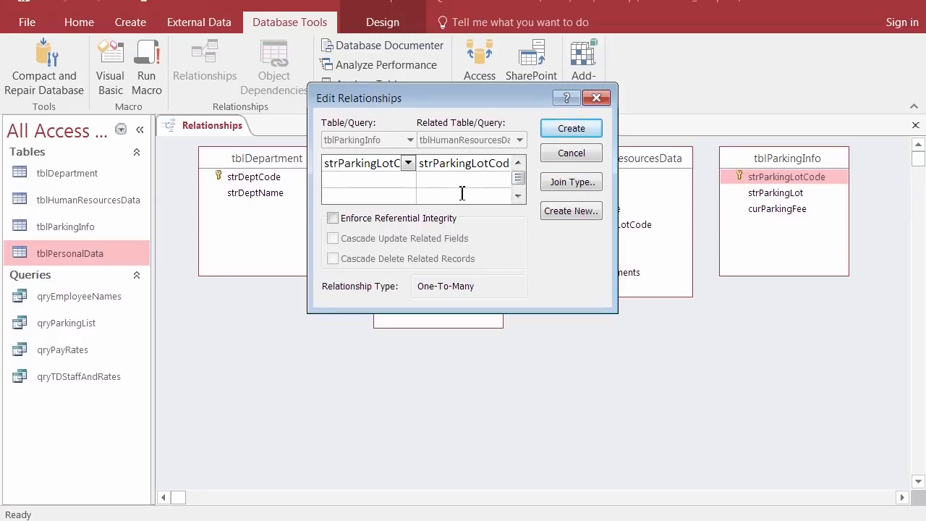
left_click(566, 129)
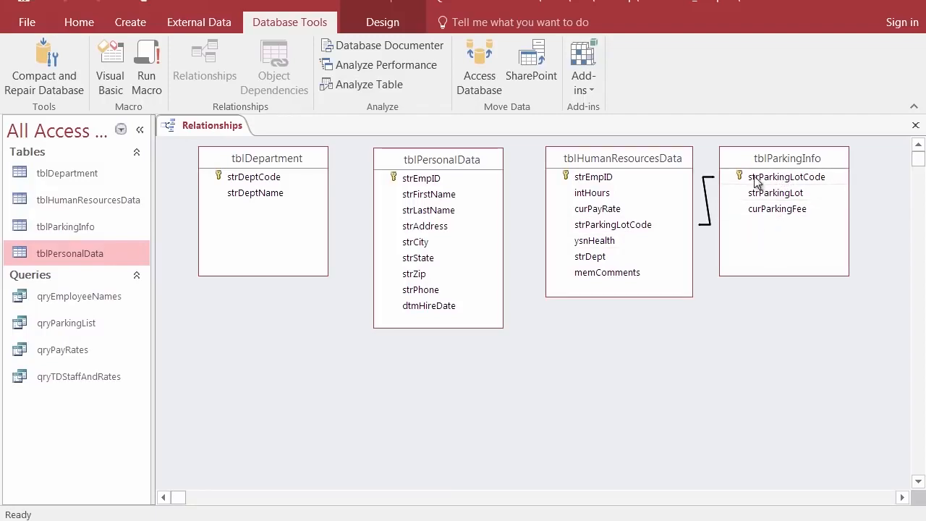
left_click_drag(754, 183, 779, 183)
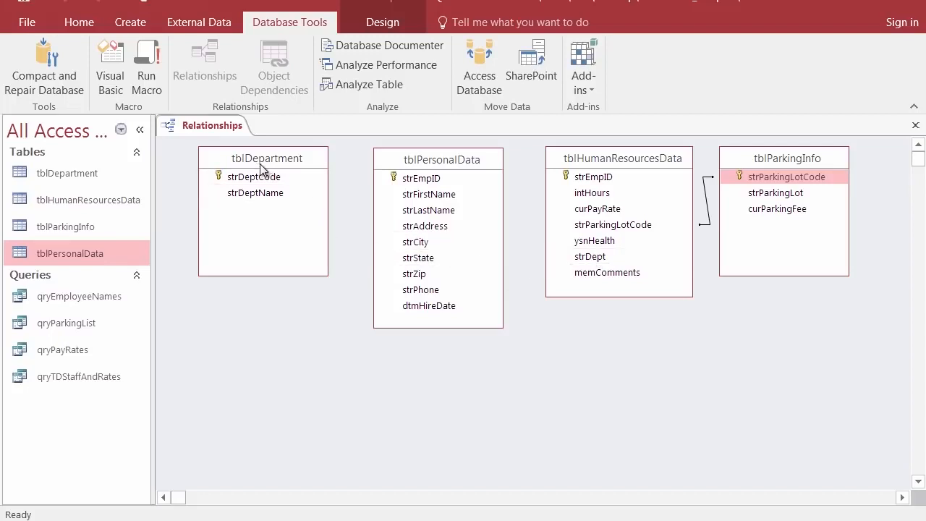
Compare the department codes in tblDepartment with the Dept Code column in tblHumanResourcesData and return to the Relationships layout
double_click(58, 172)
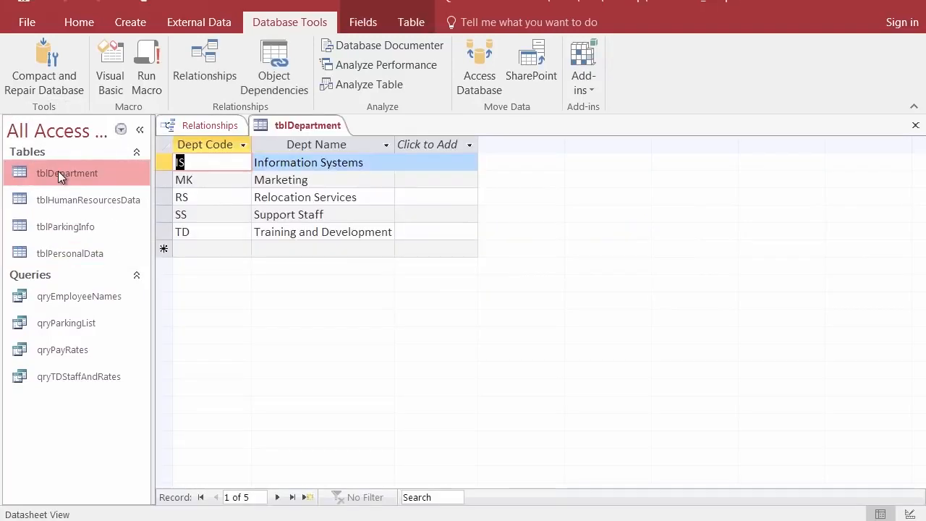
left_click(206, 125)
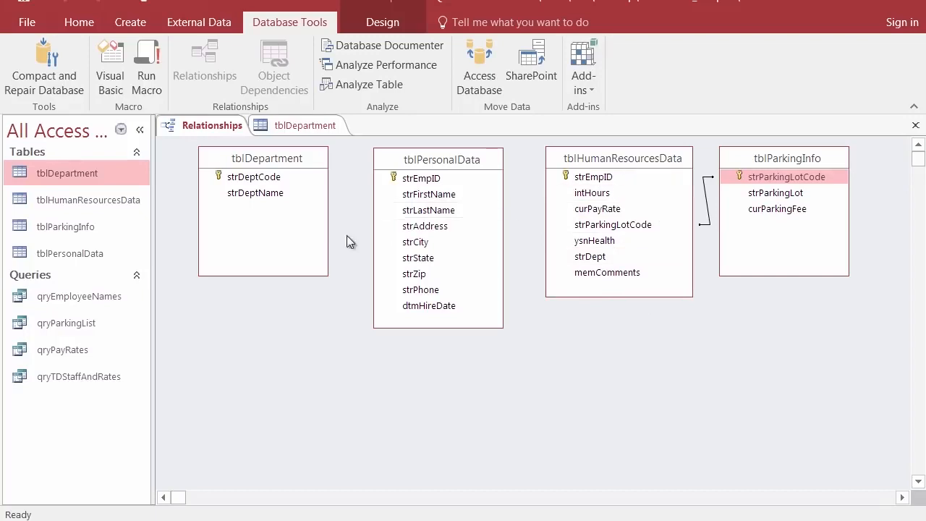
double_click(80, 198)
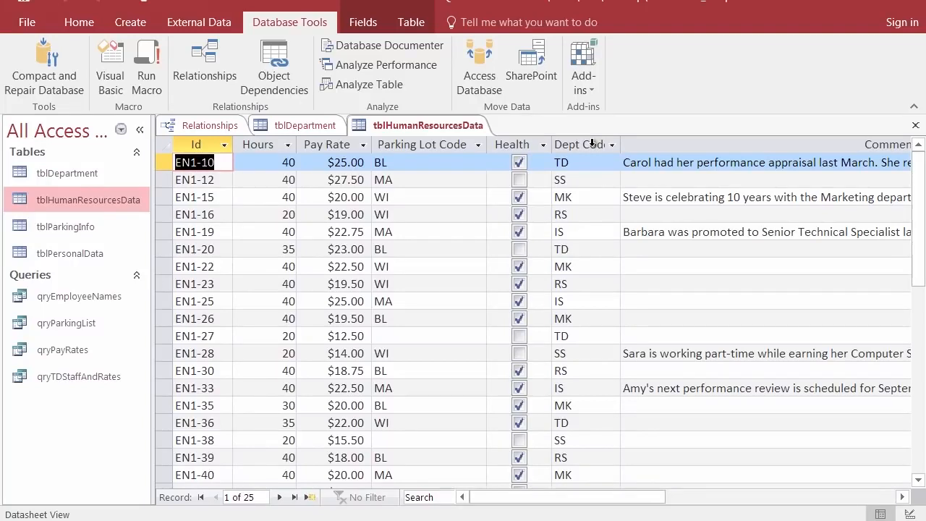
left_click(319, 126)
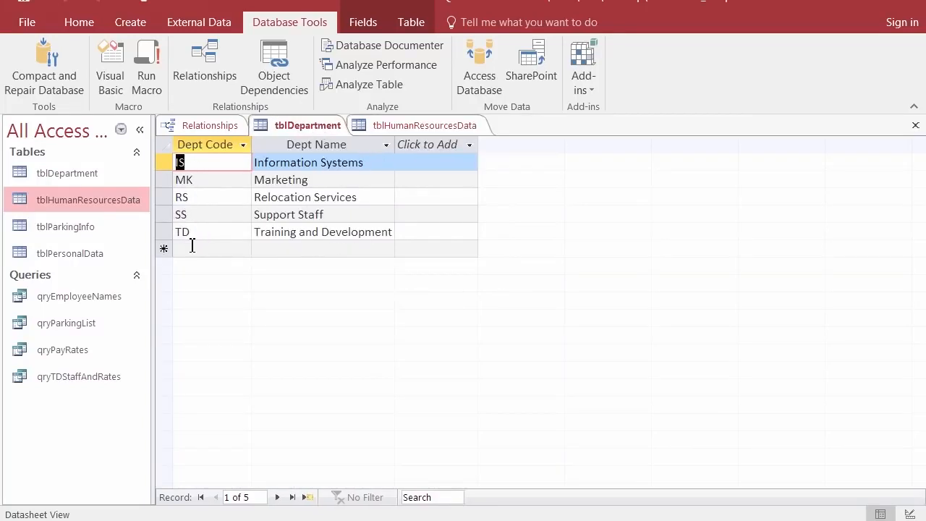
left_click(441, 125)
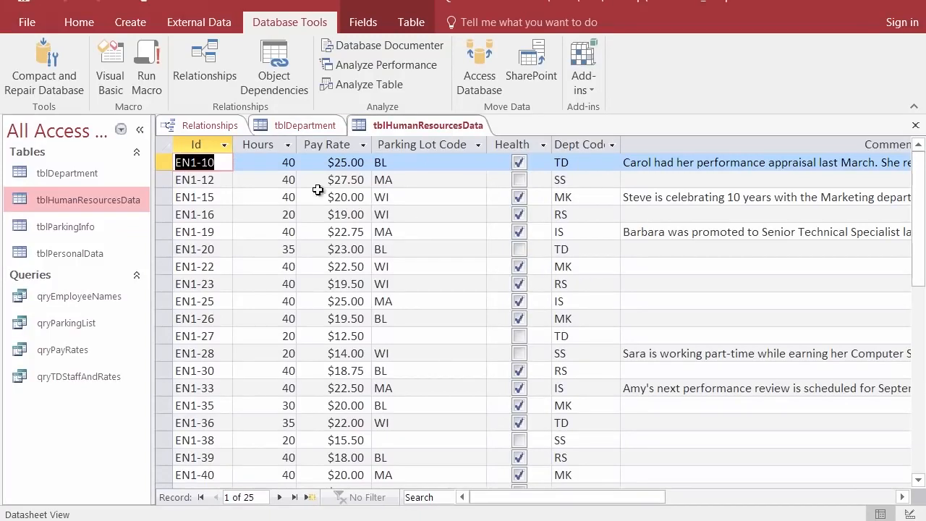
left_click(210, 127)
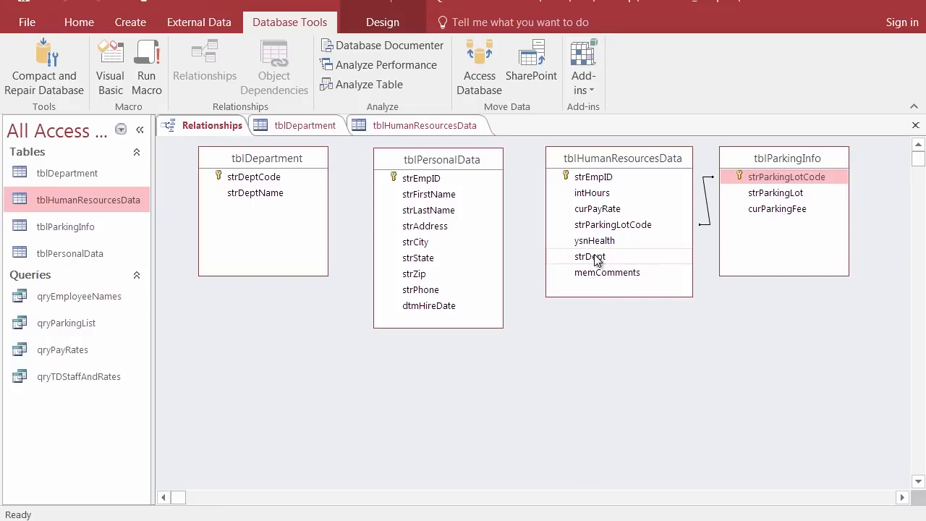
Check the strDept field's caption in the design of tblHumanResourcesData and return to its datasheet
right_click(385, 126)
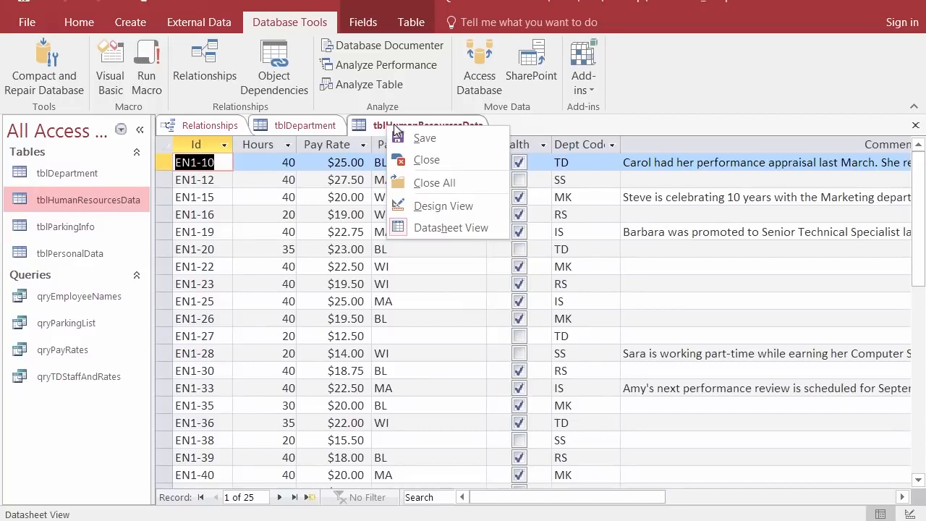
left_click(425, 202)
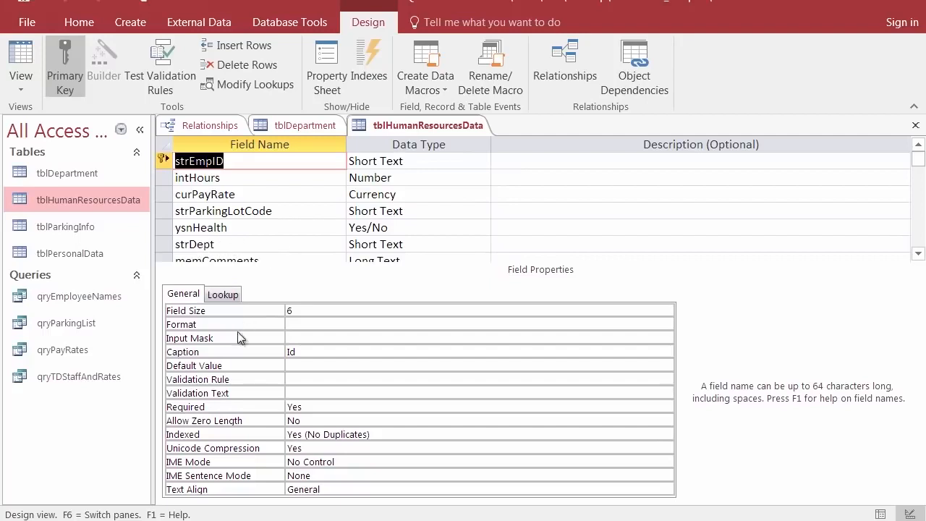
left_click(222, 246)
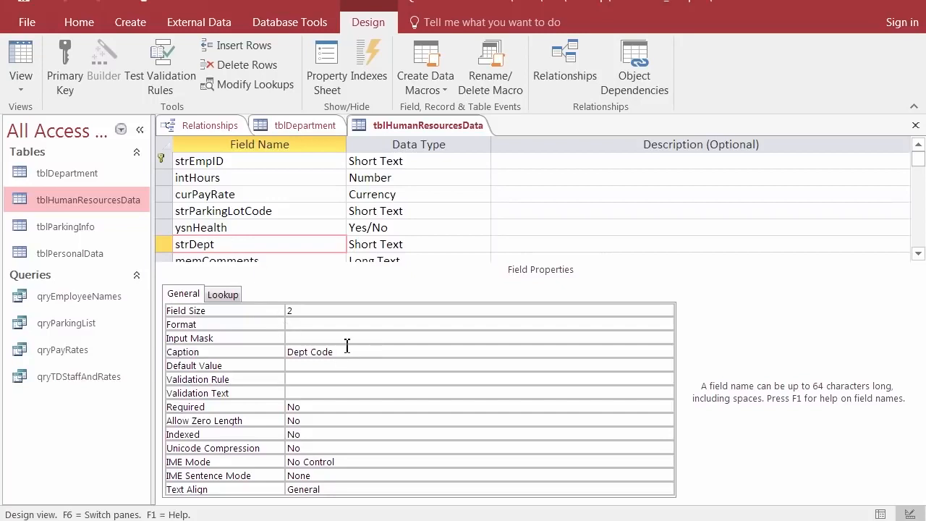
left_click(19, 66)
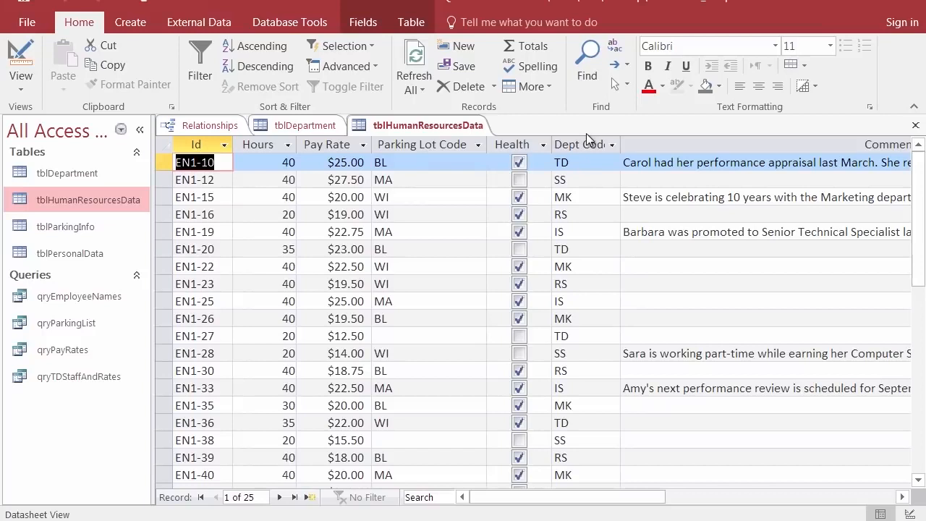
Create a one-to-many relationship between strDeptCode in tblDepartment and strDept in tblHumanResourcesData, without enforcing referential integrity
left_click(208, 128)
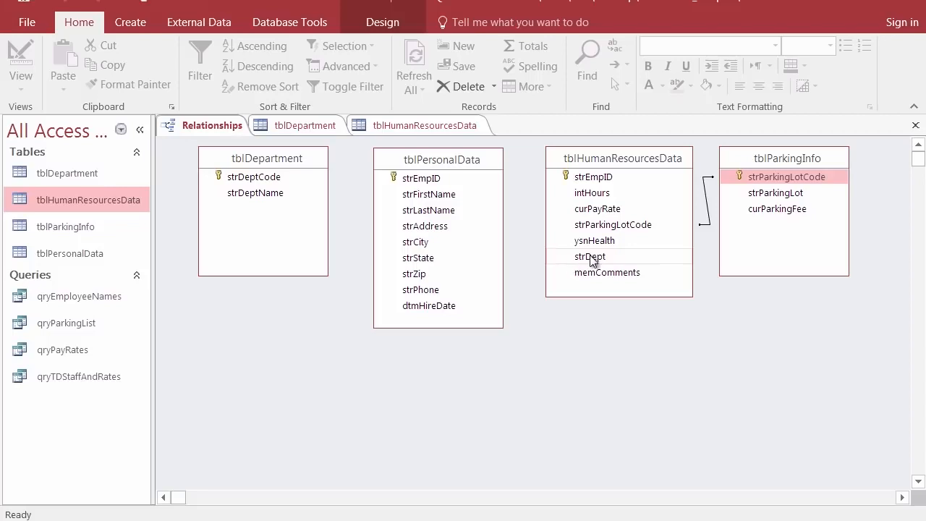
left_click_drag(591, 255, 251, 181)
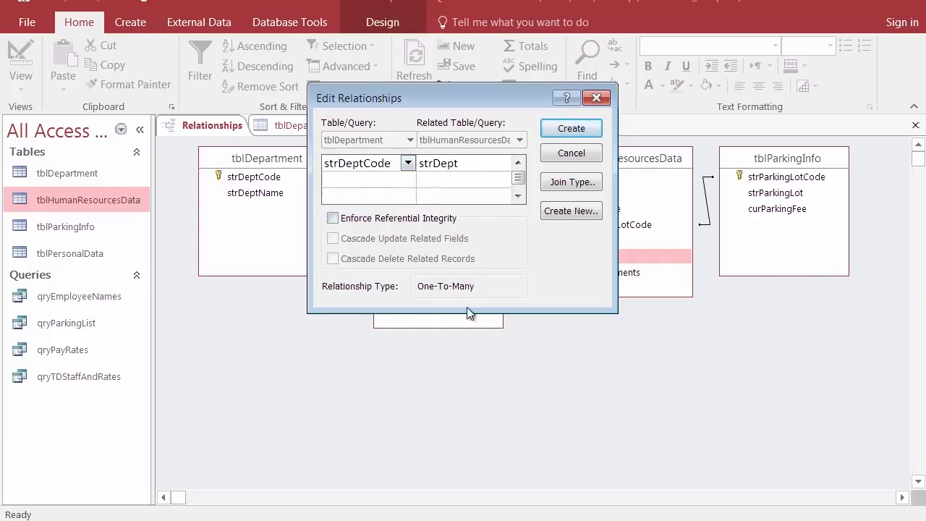
left_click(571, 129)
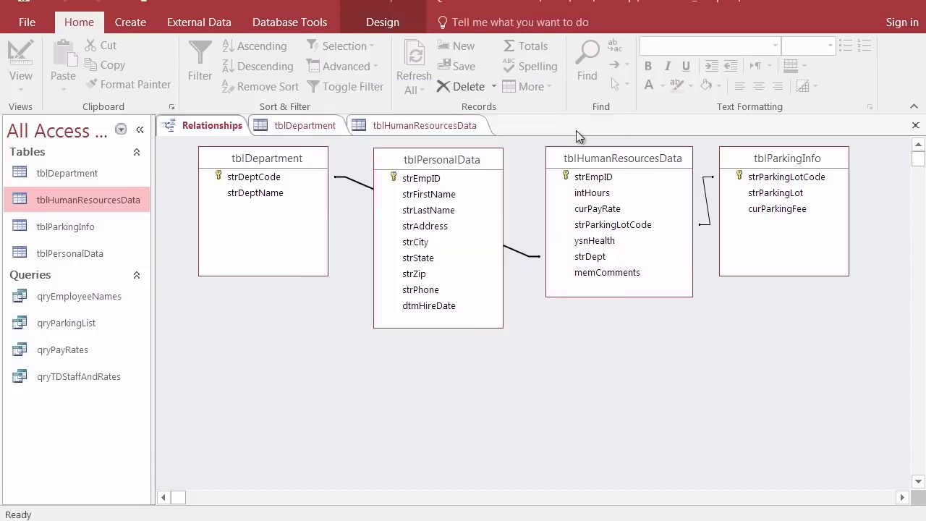
Nudge tblPersonalData slightly and inspect which tables and fields the line running behind it connects
left_click(443, 178)
mouse_move(447, 160)
left_mouse_down()
mouse_move(452, 313)
mouse_move(449, 153)
left_mouse_up()
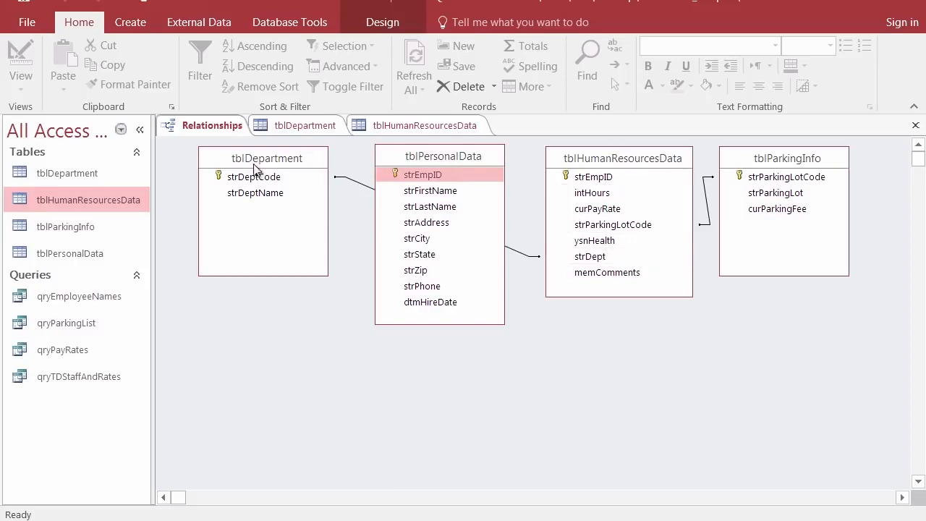
left_click(364, 188)
double_click(365, 187)
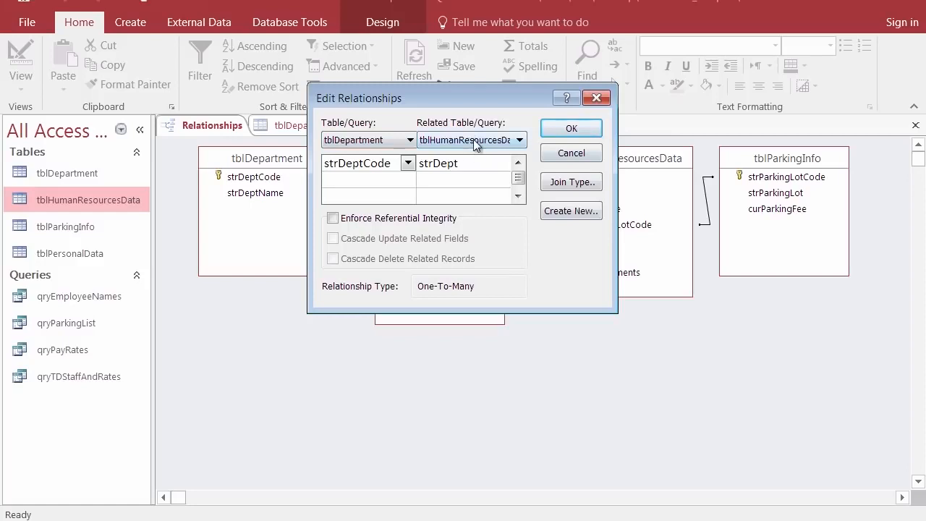
left_click(586, 131)
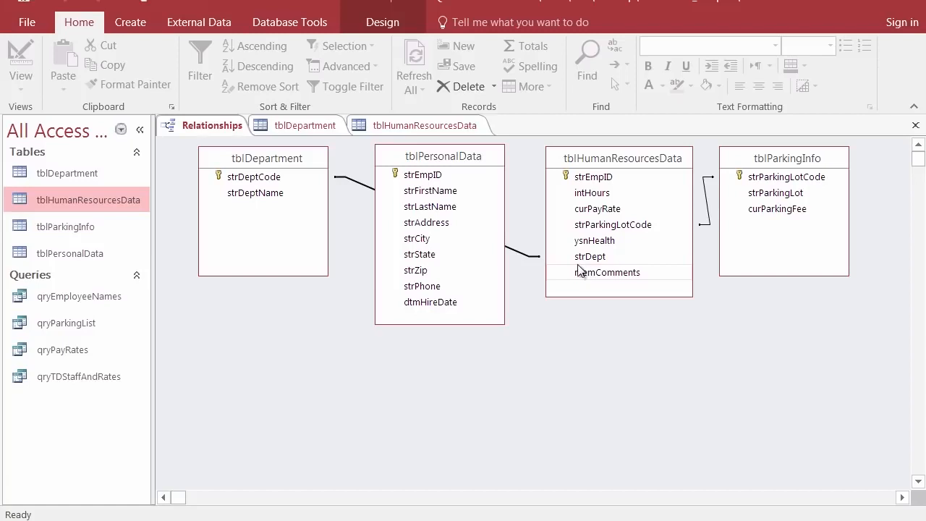
Move tblPersonalData below the line joining tblDepartment and tblHumanResourcesData, and shift tblHumanResourcesData slightly upward
left_click_drag(458, 157, 456, 281)
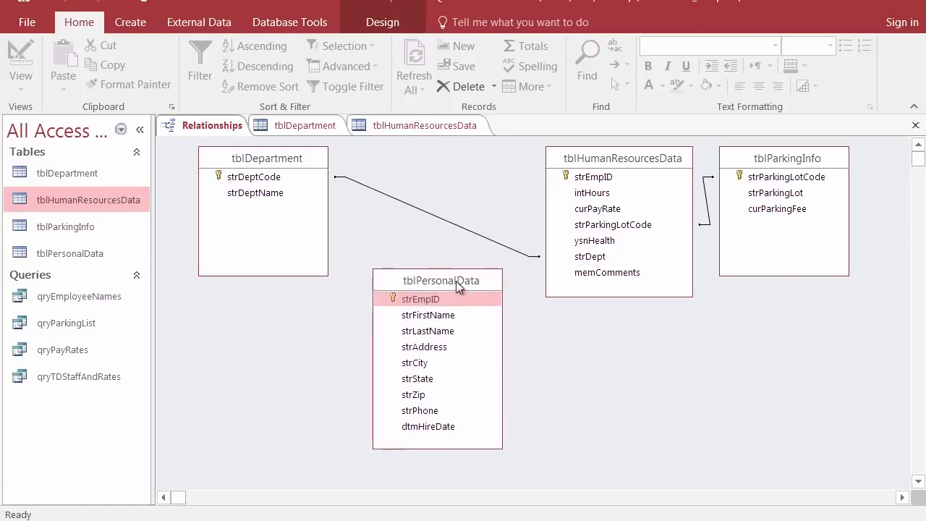
left_click_drag(631, 154, 636, 147)
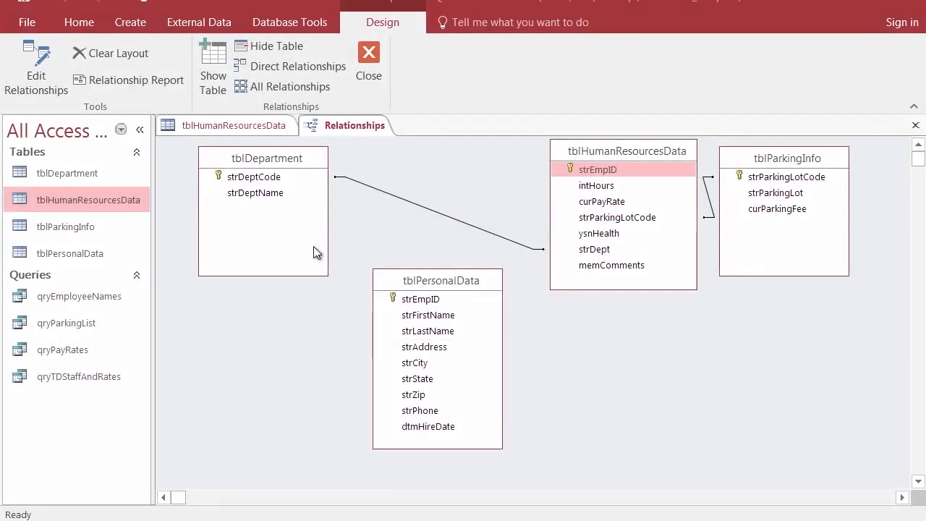
Review the relationship between strDeptCode and strDept without changing it, and shift tblPersonalData slightly up toward tblDepartment
left_click_drag(244, 178, 591, 250)
double_click(473, 226)
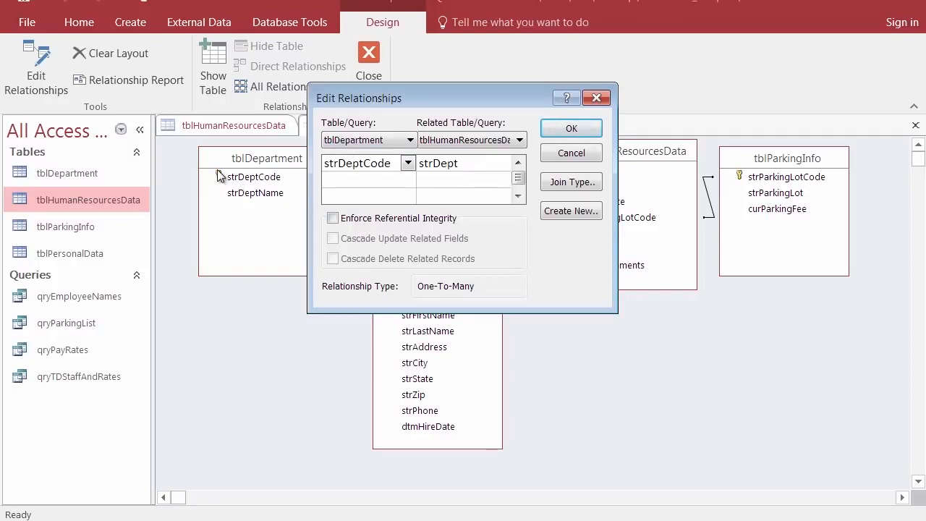
left_click_drag(431, 100, 242, 96)
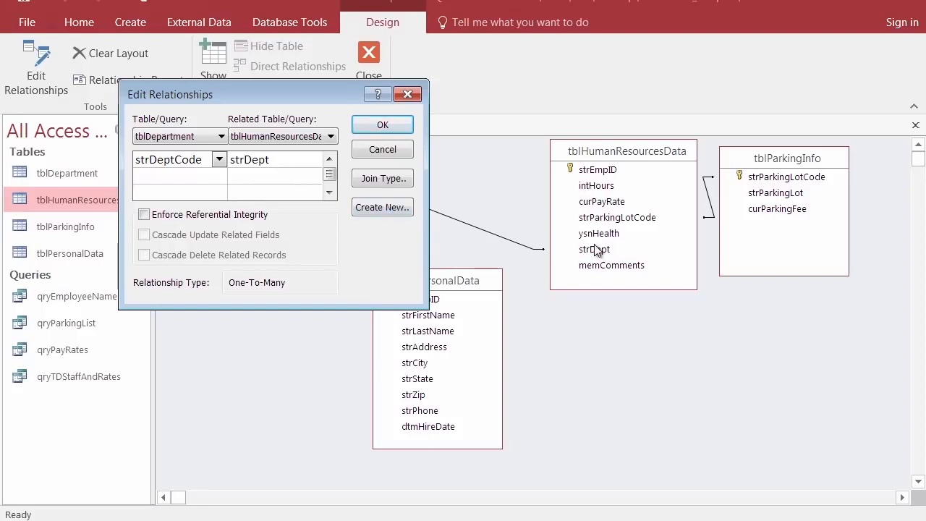
left_click(379, 150)
left_click_drag(453, 281, 430, 260)
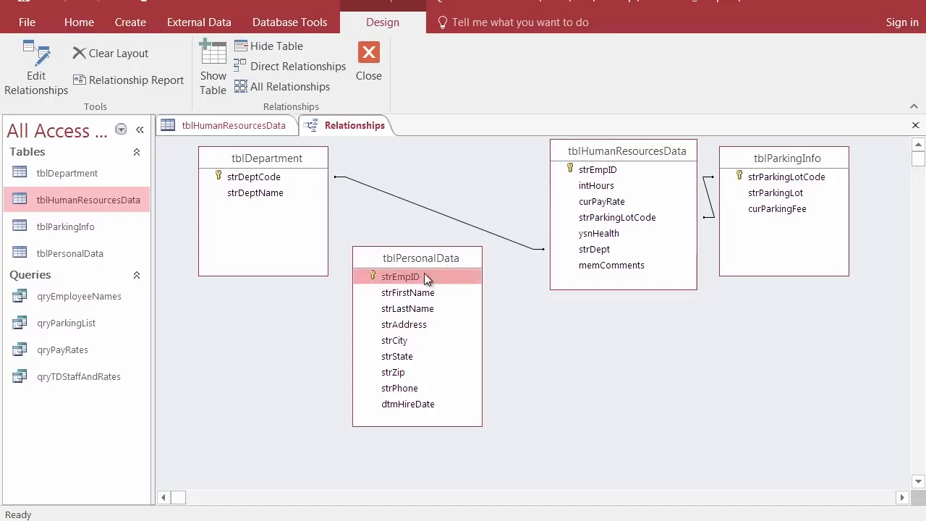
left_click_drag(424, 272, 586, 202)
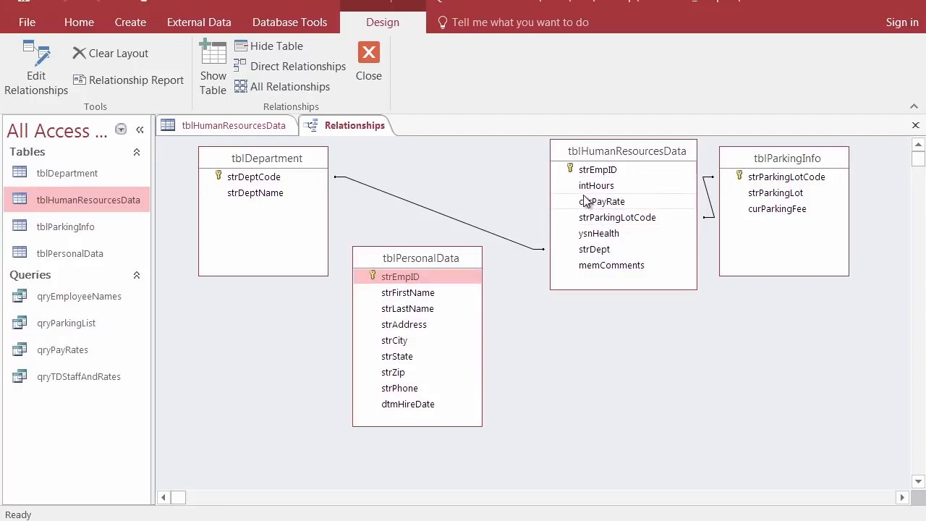
left_click_drag(586, 202, 534, 329)
left_click_drag(415, 277, 607, 178)
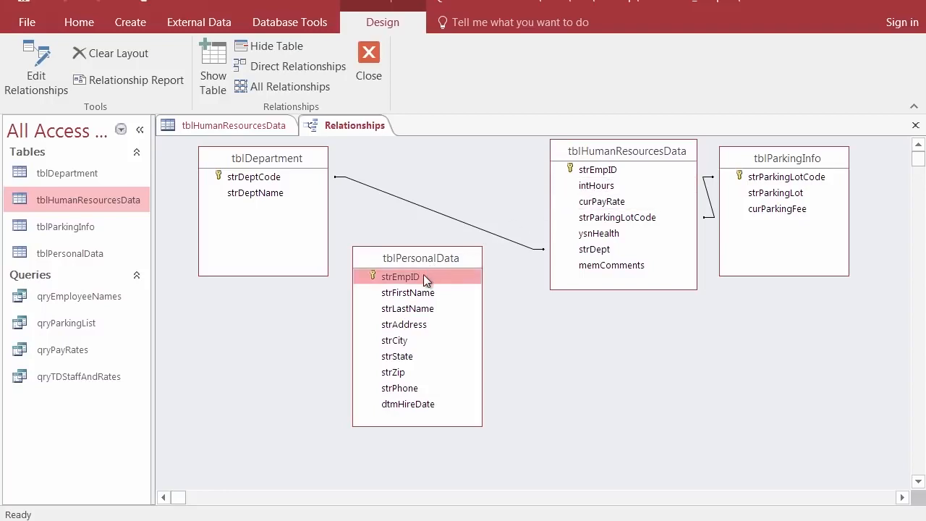
left_click_drag(423, 277, 604, 176)
left_click_drag(408, 275, 610, 170)
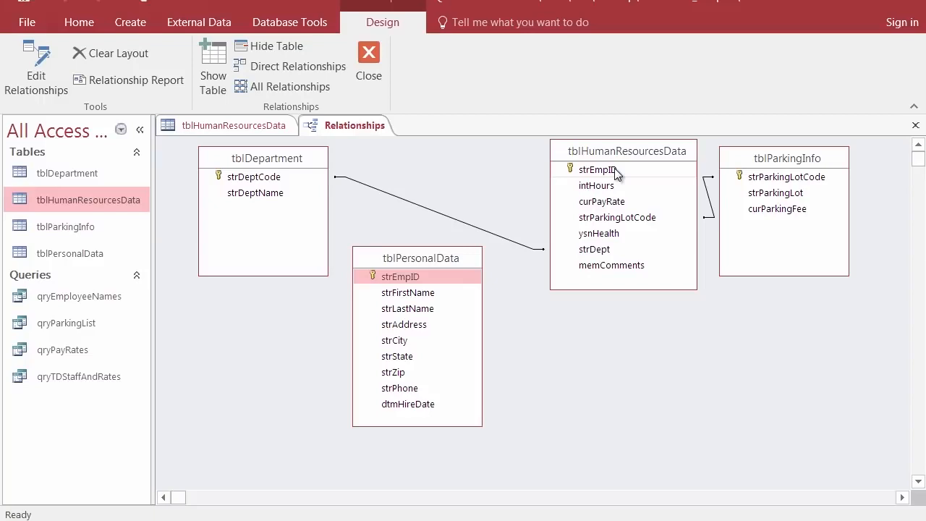
left_click_drag(615, 172, 424, 272)
left_click_drag(600, 173, 434, 278)
left_click_drag(600, 173, 404, 276)
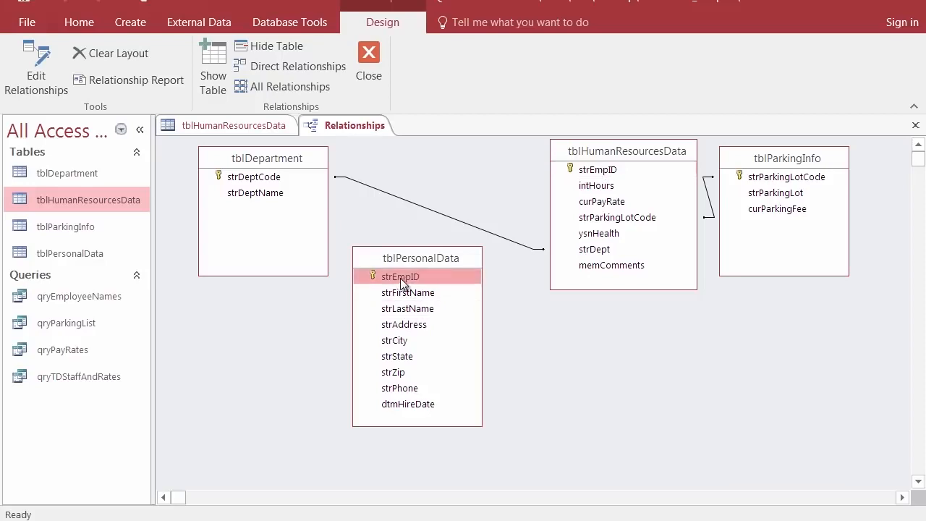
Create a one-to-one relationship from strEmpID in tblPersonalData to strEmpID in tblHumanResourcesData, without enforcing referential integrity
left_click_drag(400, 278, 609, 175)
left_click_drag(505, 106, 657, 235)
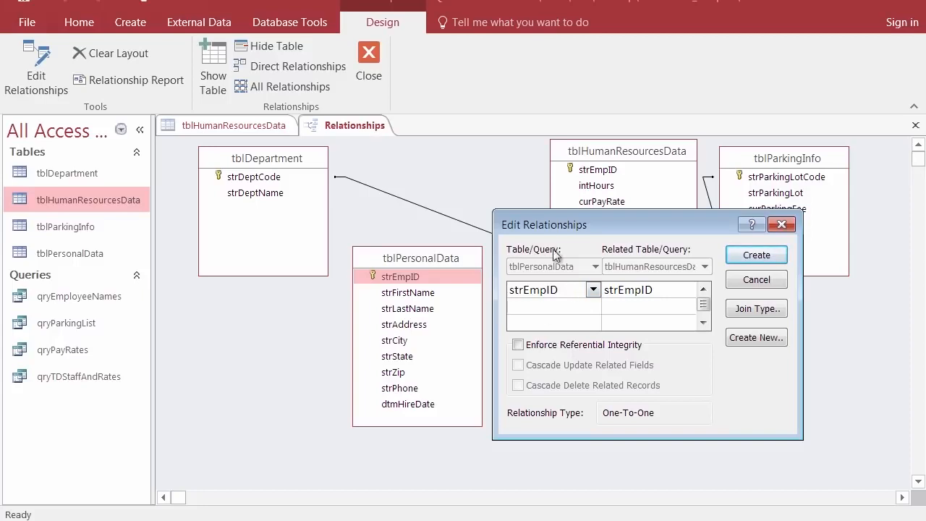
left_click_drag(560, 223, 273, 151)
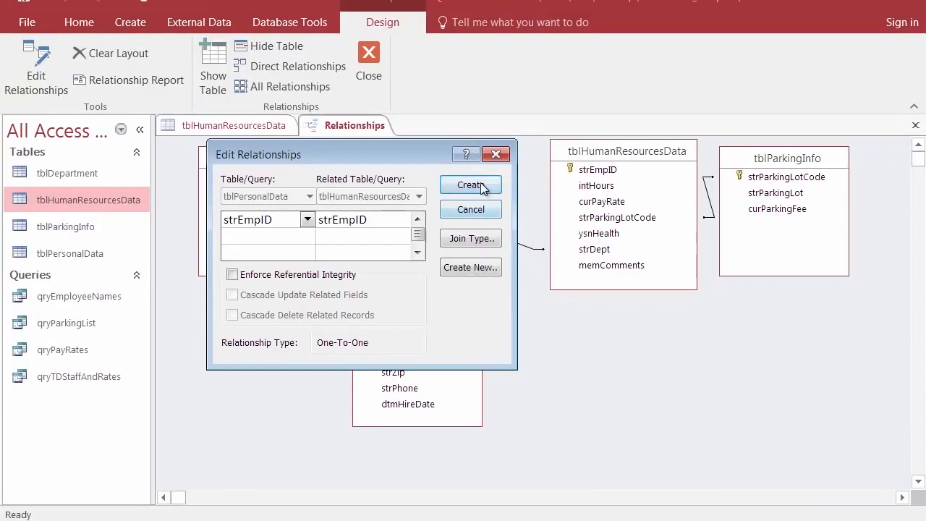
left_click(470, 187)
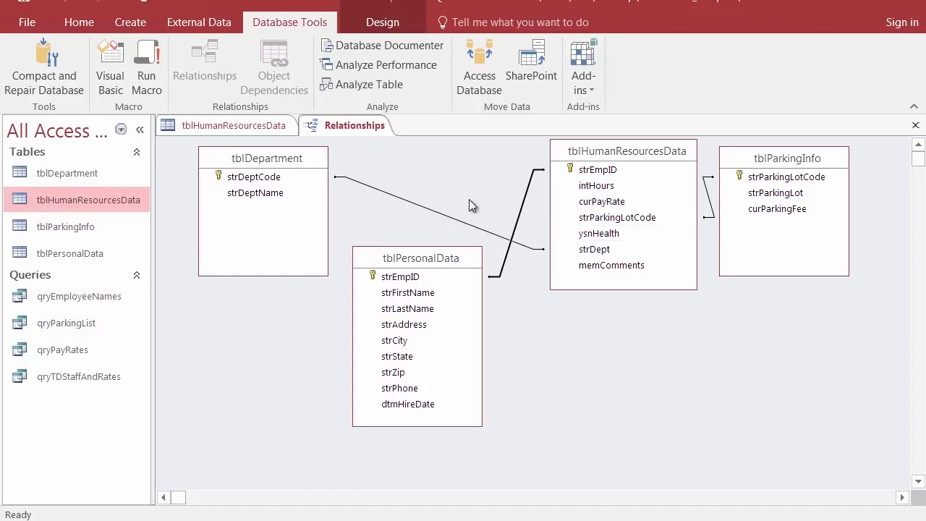
Close all open objects and save the changes to the Relationships layout
right_click(357, 124)
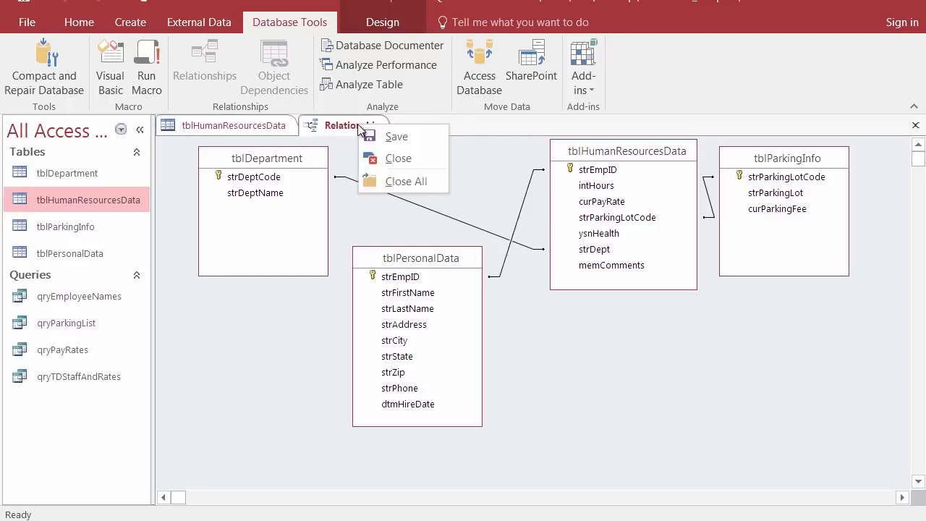
left_click(407, 183)
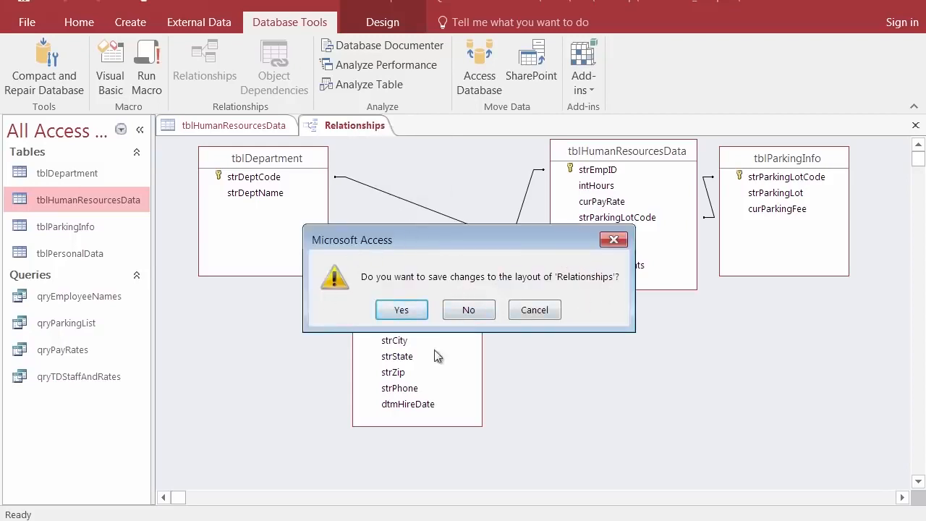
left_click(402, 311)
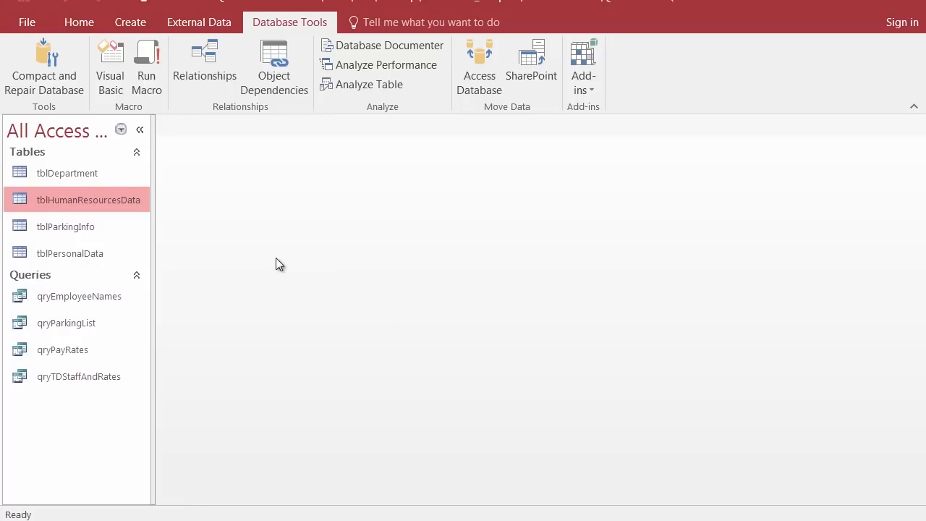
Open tblHumanResourcesData and examine the Dept Code field in an existing record and in the blank new record
double_click(84, 200)
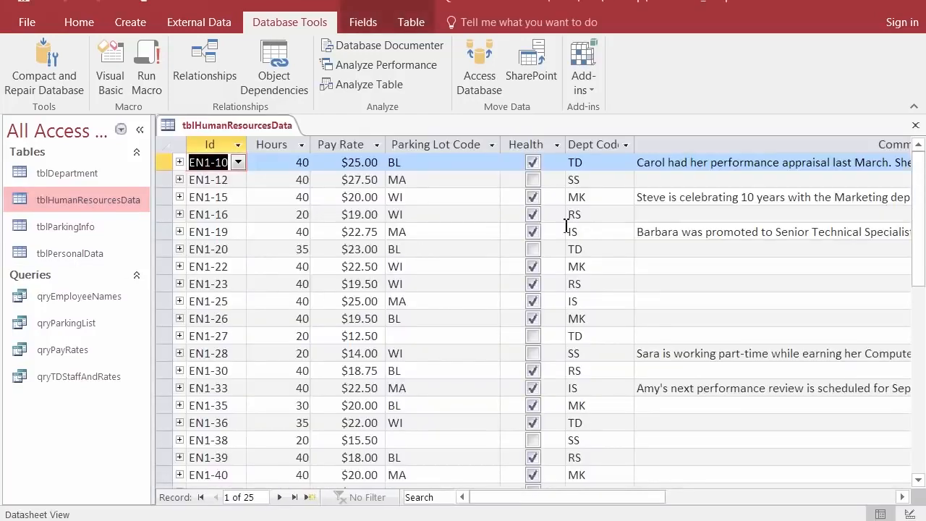
left_click(599, 167)
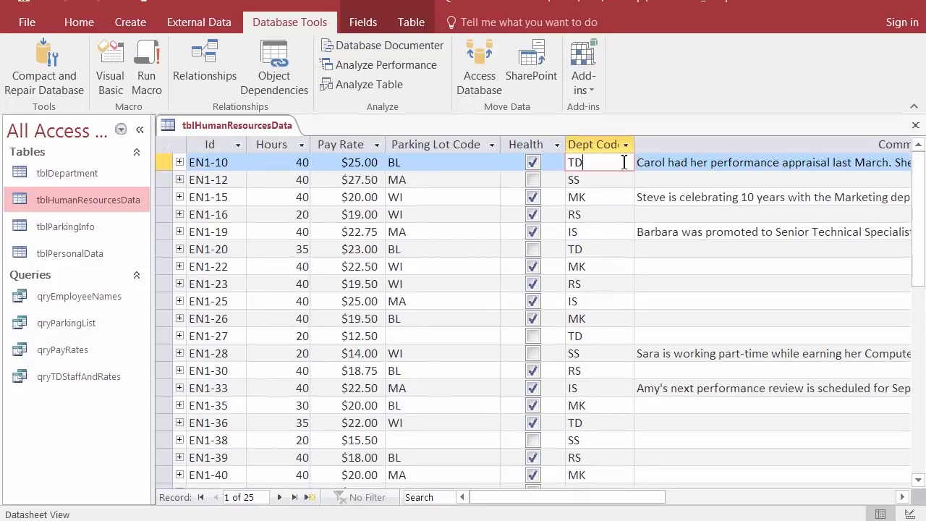
scroll(601, 262, "down", 5)
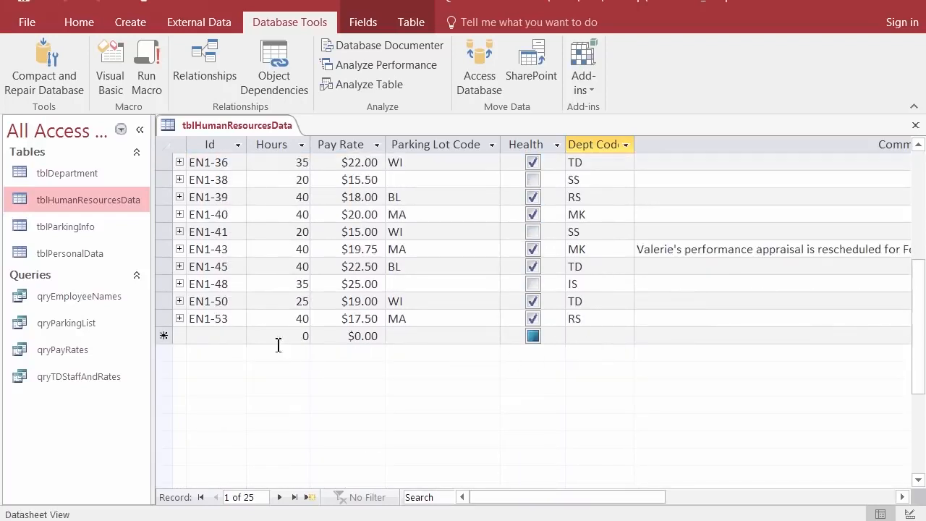
left_click(587, 337)
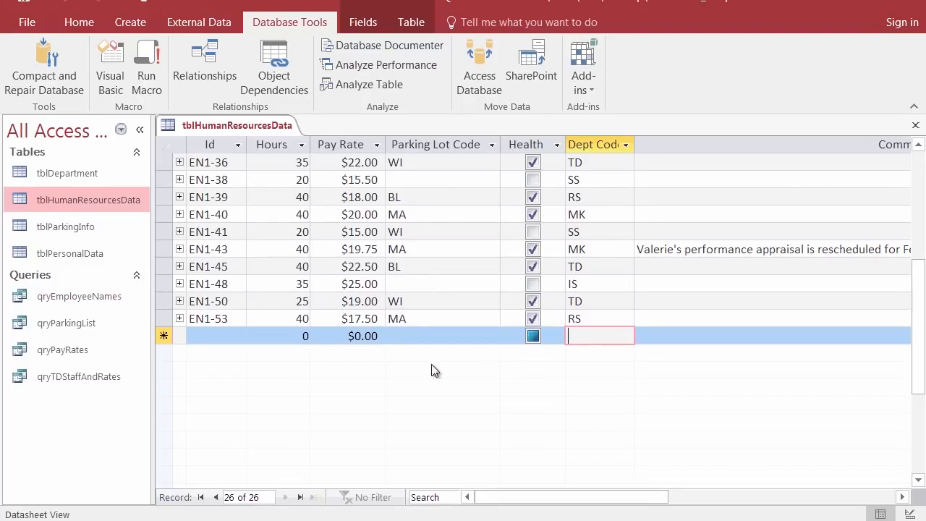
Expand and collapse the related personal data for records EN1-39 and EN1-38, and check the Dept Code of record EN1-36
left_click(180, 197)
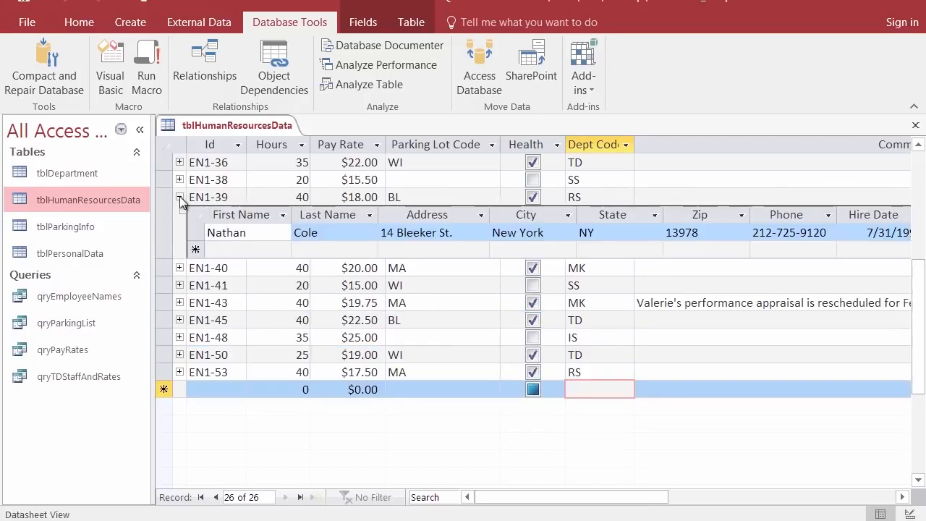
left_click(180, 197)
left_click(179, 179)
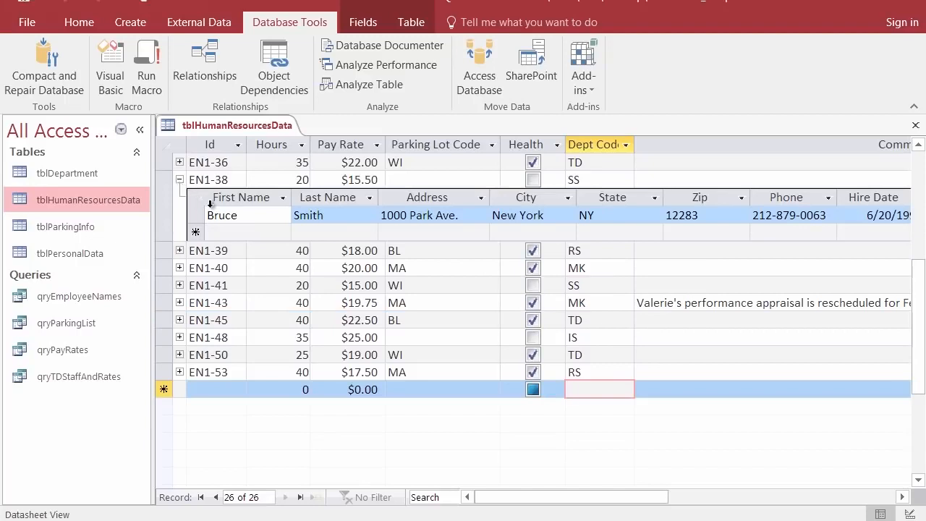
left_click(178, 179)
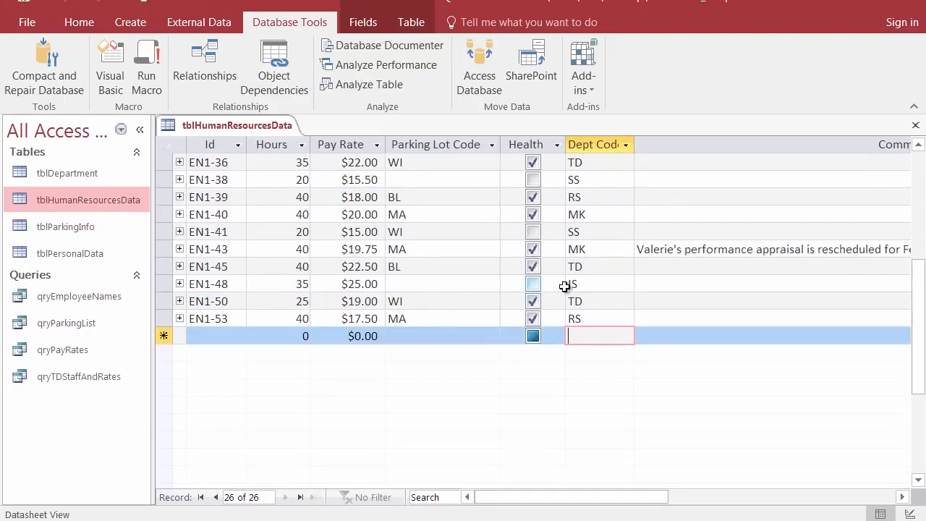
left_click(603, 165)
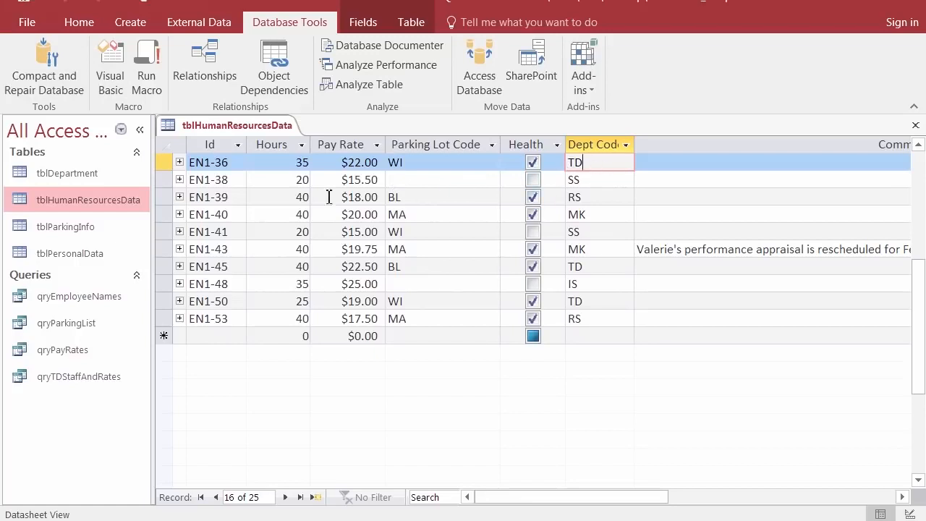
Switch tblHumanResourcesData to Design View and go to the data type of the strDept field
right_click(235, 126)
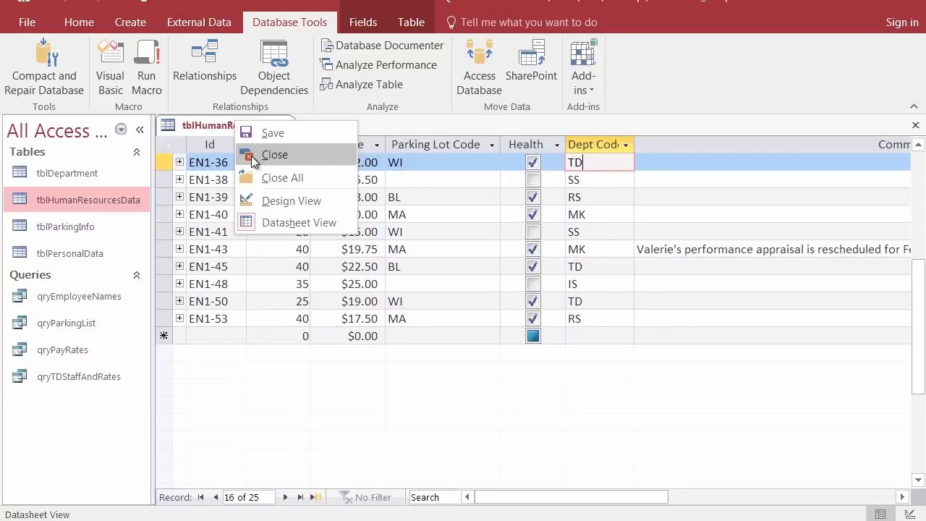
left_click(298, 204)
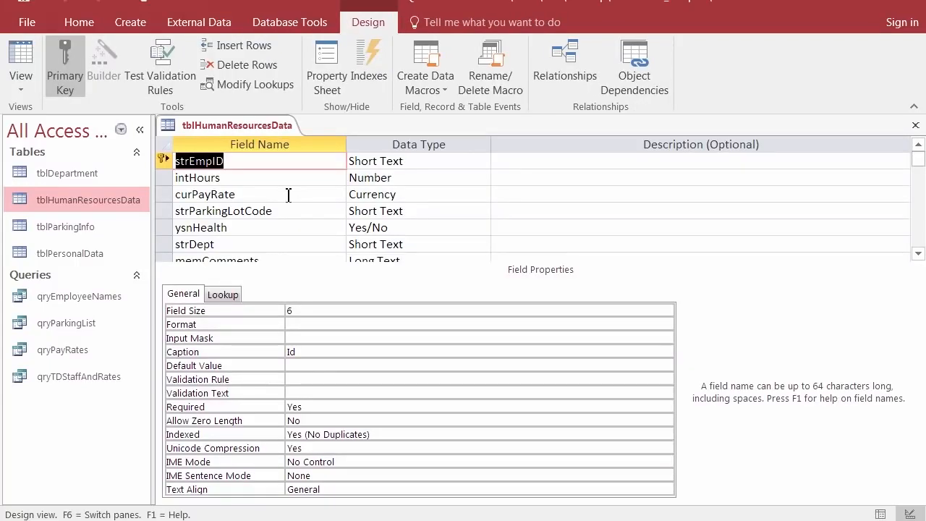
scroll(312, 188, "down", 2)
scroll(311, 188, "up", 1)
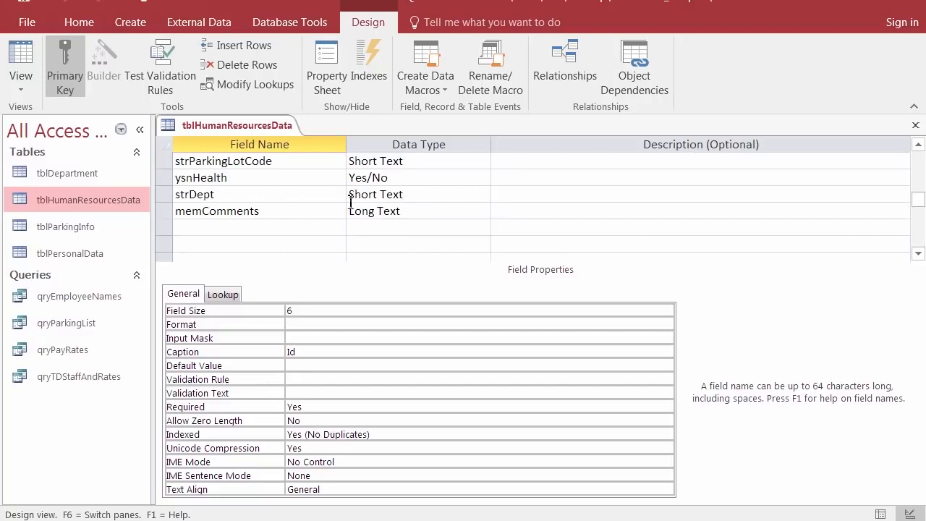
left_click(449, 195)
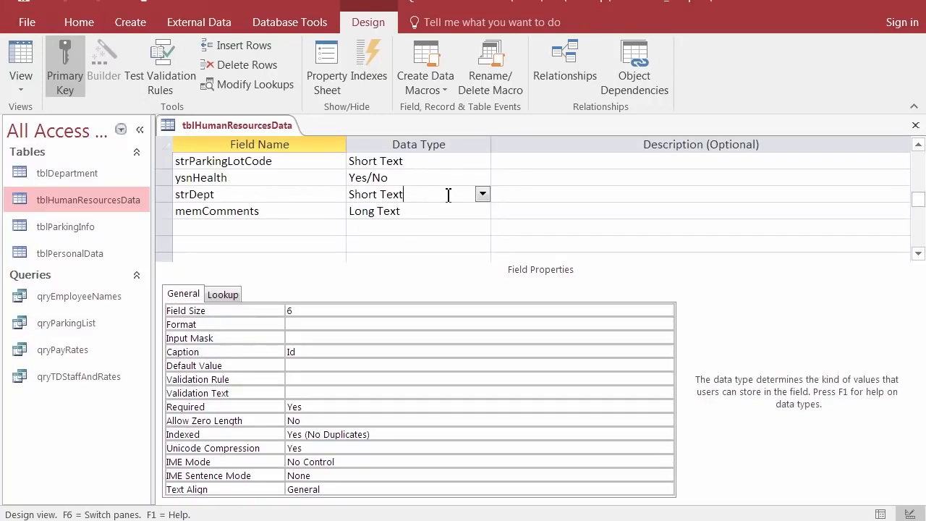
Try to start the Lookup Wizard for the strDept field in tblHumanResourcesData
left_click(481, 195)
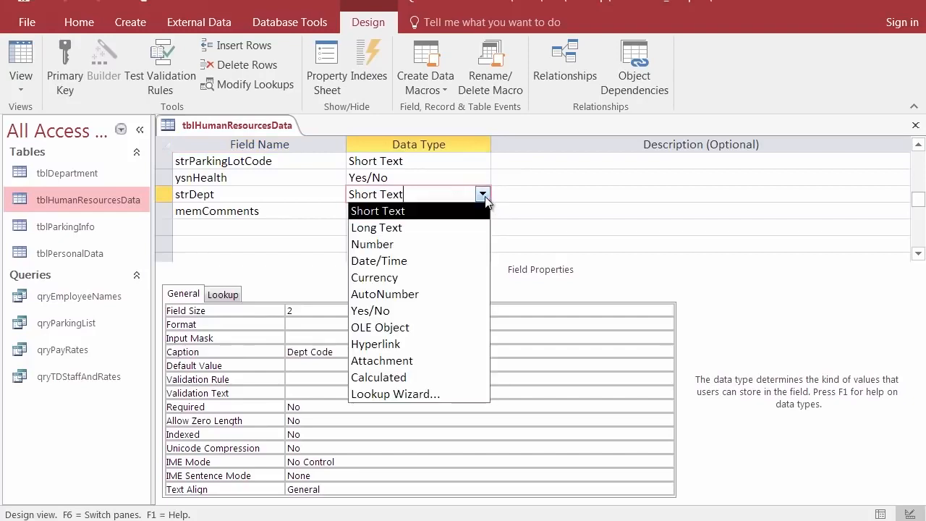
left_click(422, 398)
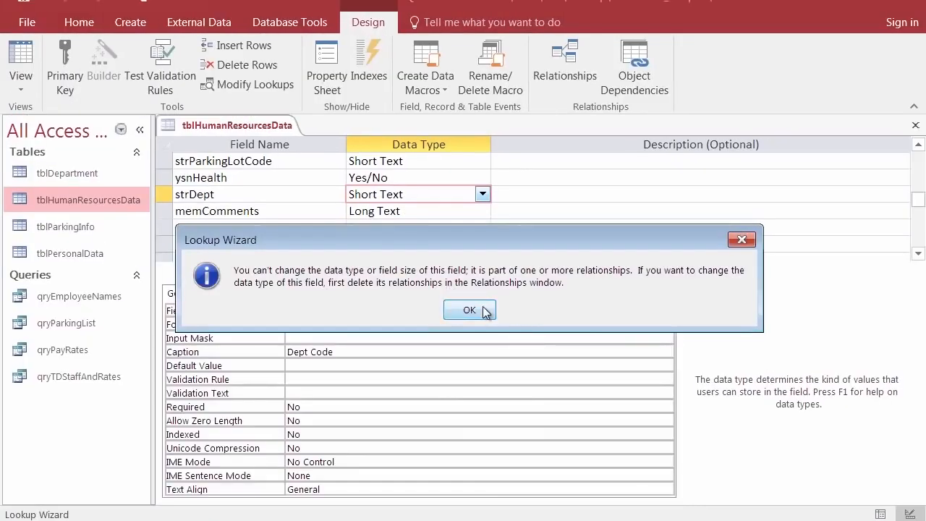
left_click(540, 318)
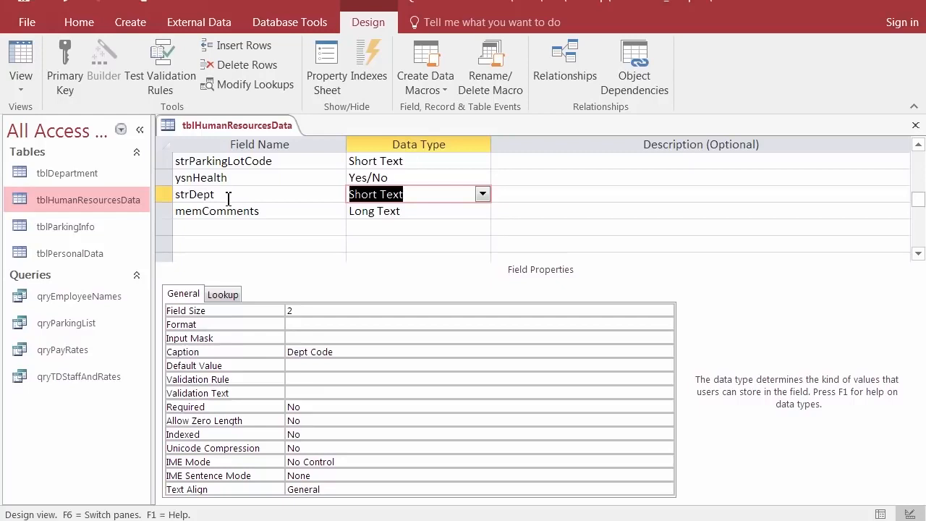
Open the Relationships layout and review the settings of the relationship between strDeptCode and strDept without changing them
left_click(301, 20)
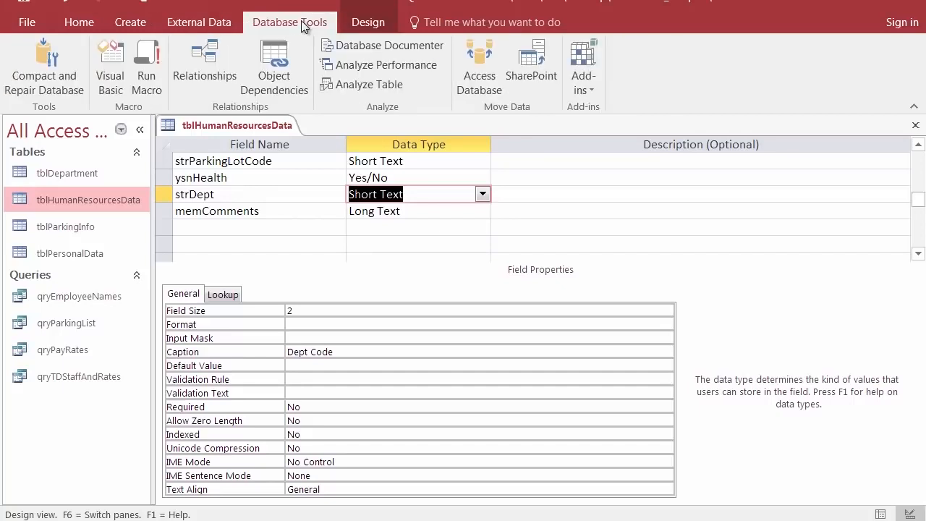
left_click(196, 59)
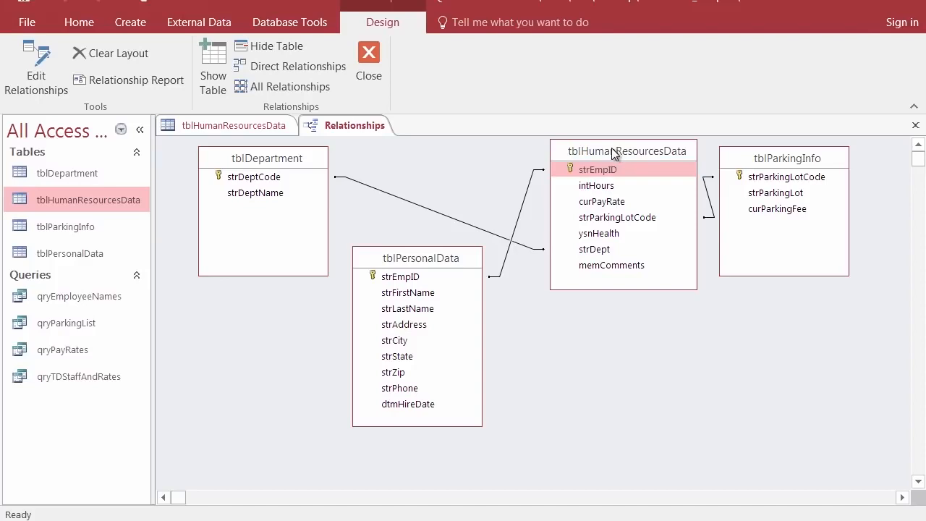
double_click(420, 210)
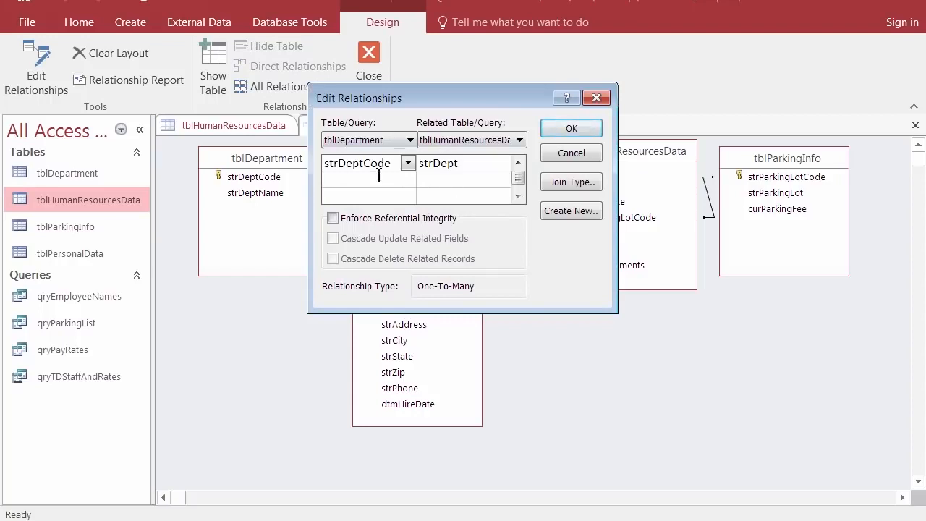
left_click(571, 153)
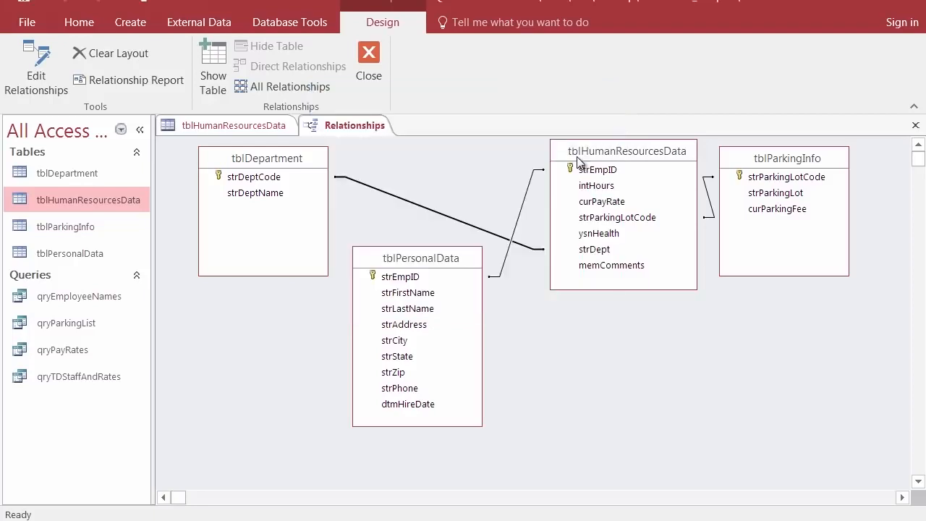
right_click(429, 213)
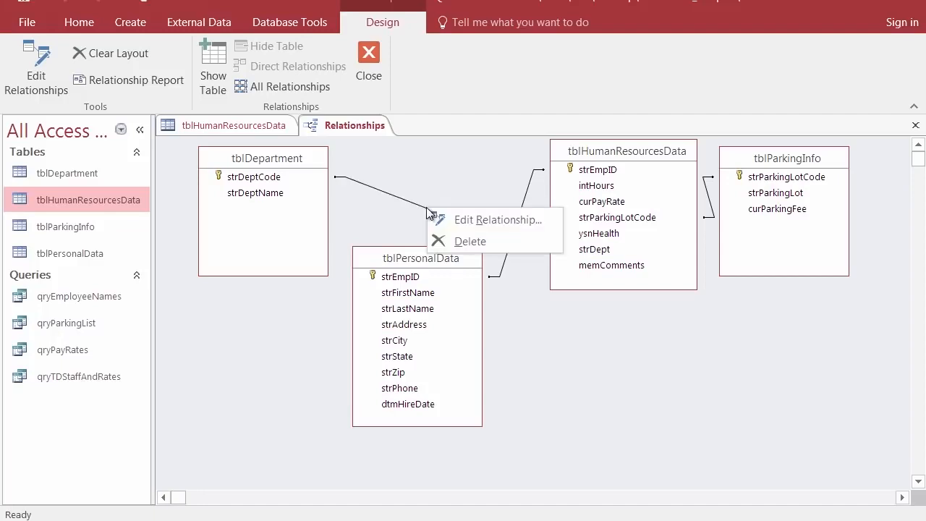
left_click(476, 223)
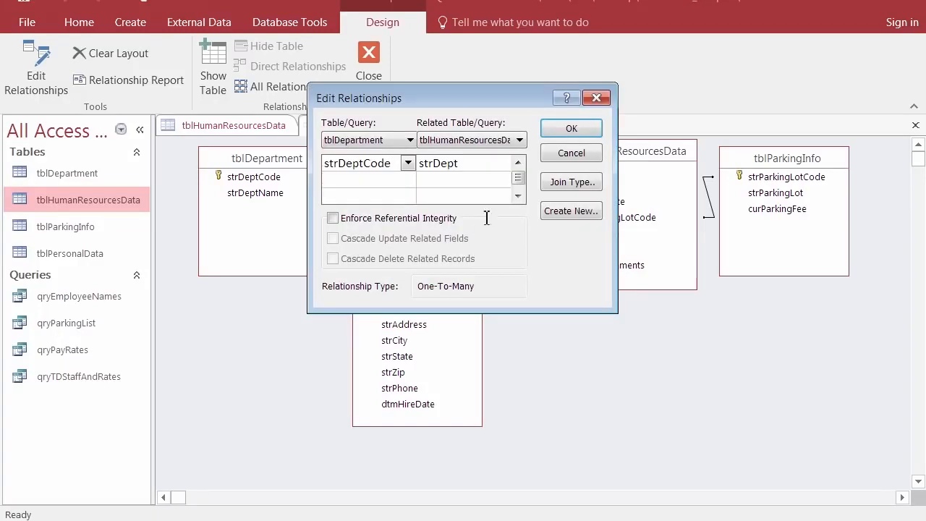
left_click(570, 155)
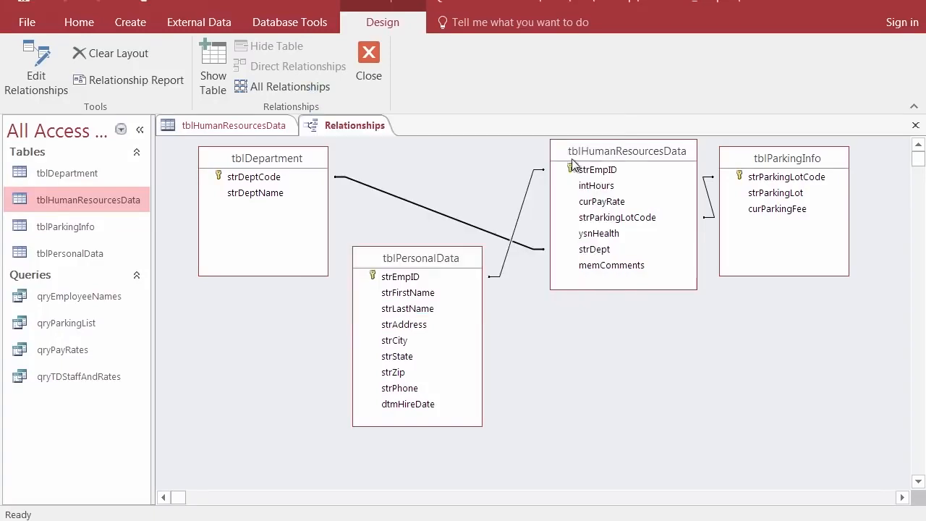
Delete the relationship between strDeptCode in tblDepartment and strDept in tblHumanResourcesData
right_click(438, 212)
left_click(477, 248)
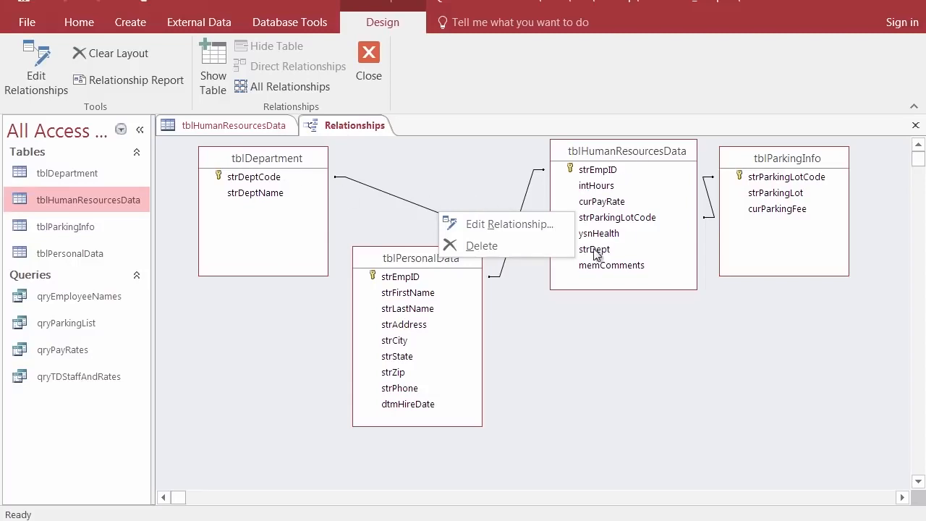
left_click(397, 199)
right_click(397, 198)
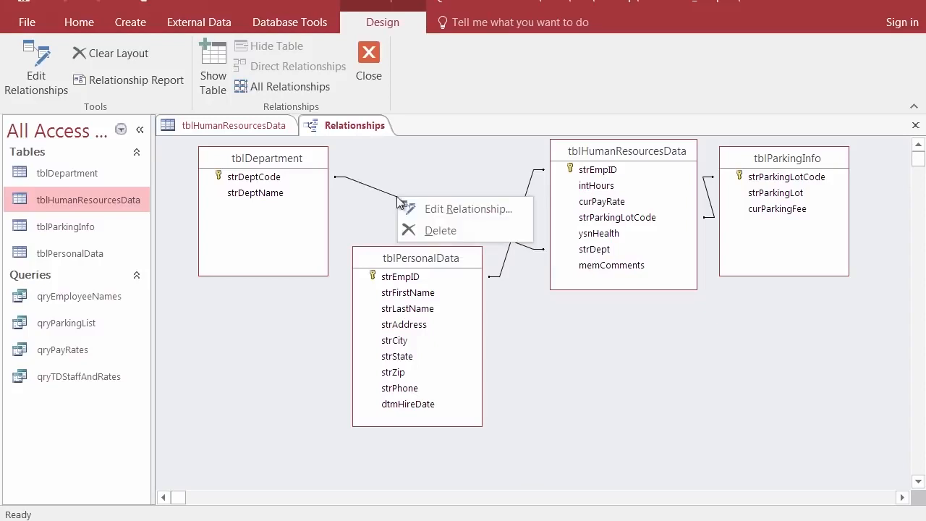
left_click(440, 232)
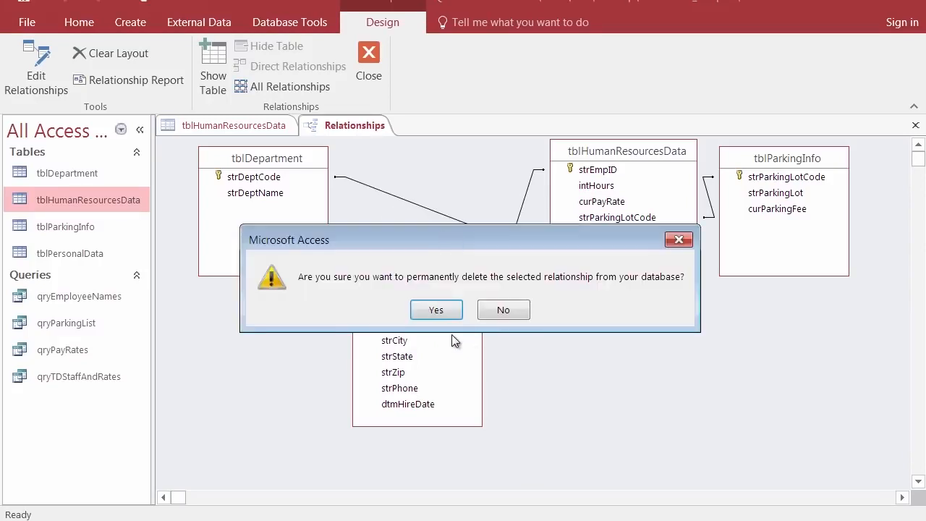
left_click(439, 311)
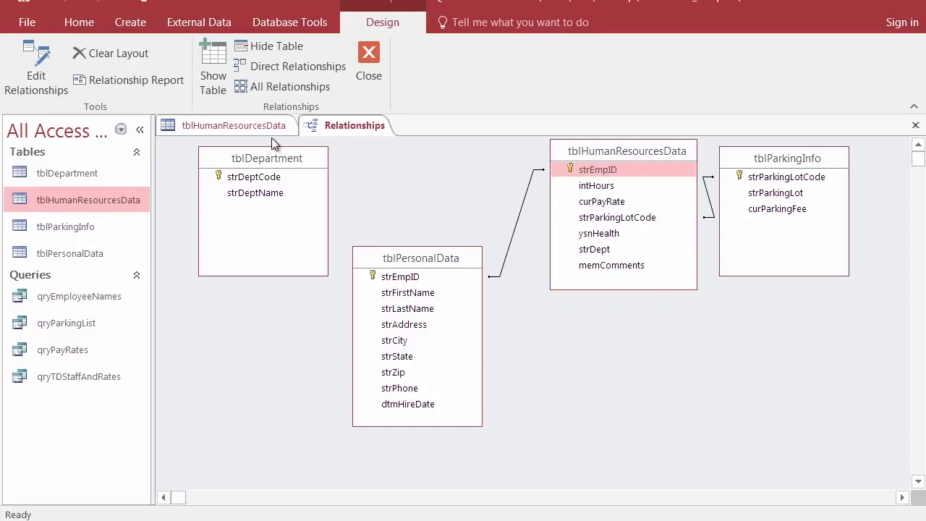
Return to the design of tblHumanResourcesData and start the Lookup Wizard for the strDept field
left_click(246, 127)
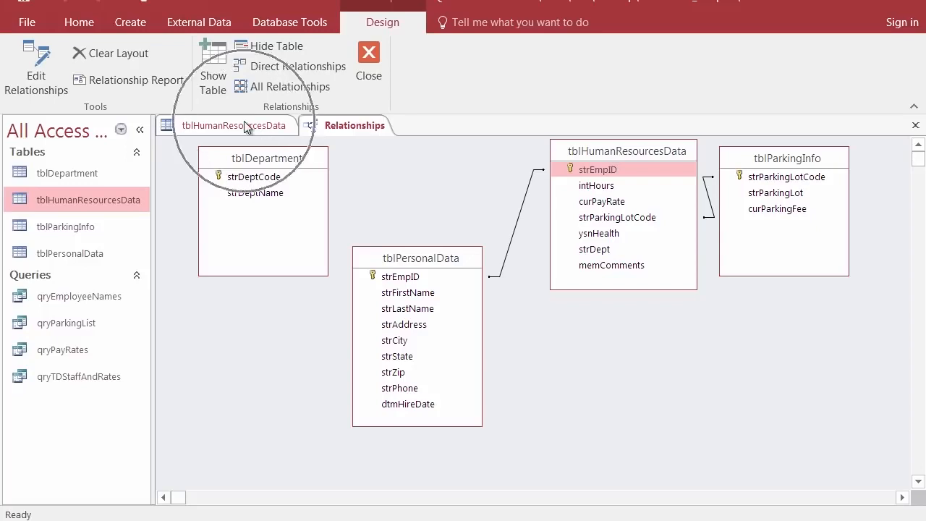
left_click(246, 125)
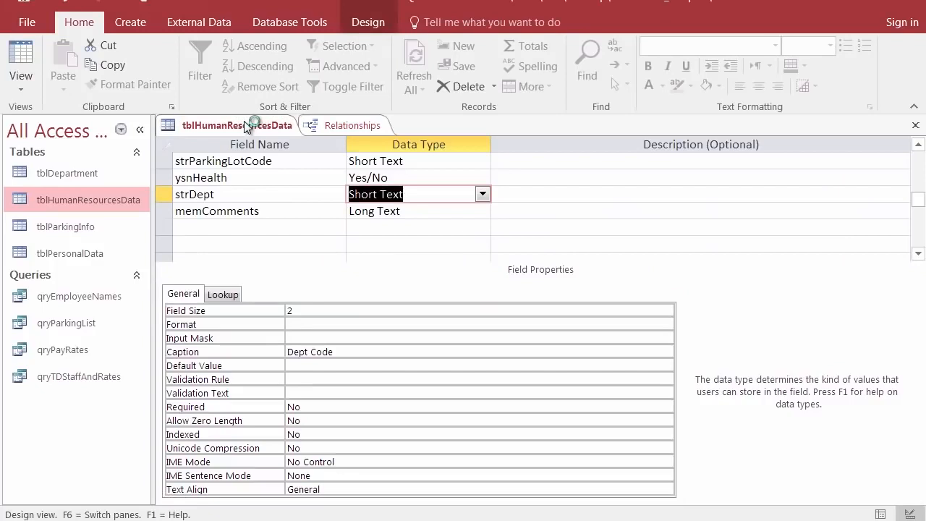
right_click(79, 204)
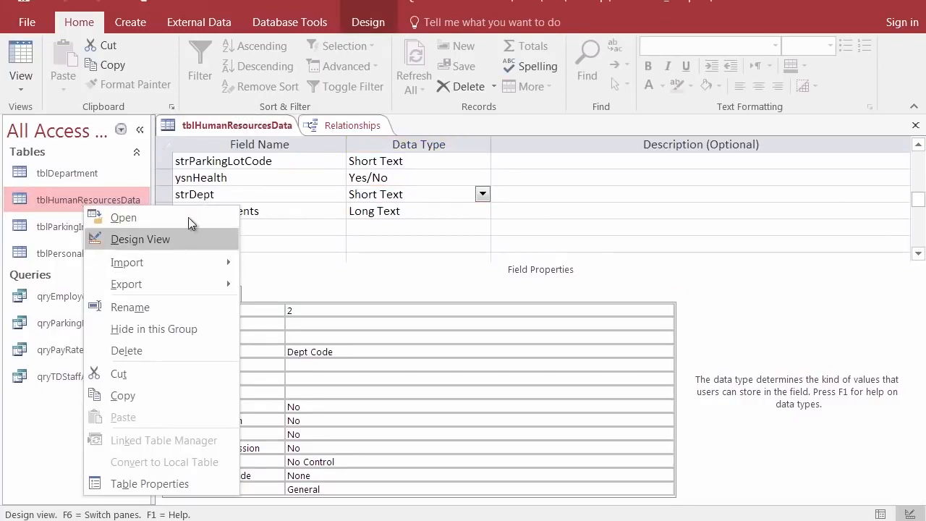
left_click(222, 128)
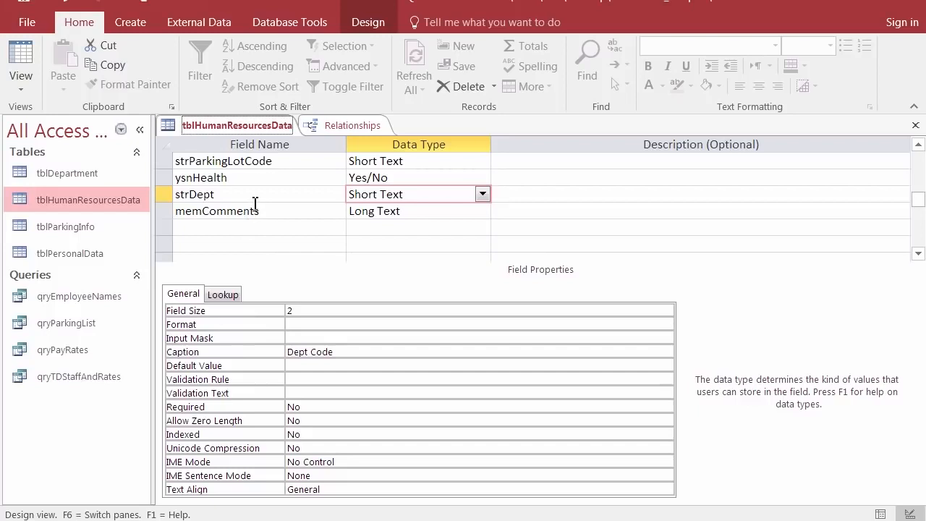
left_click(483, 196)
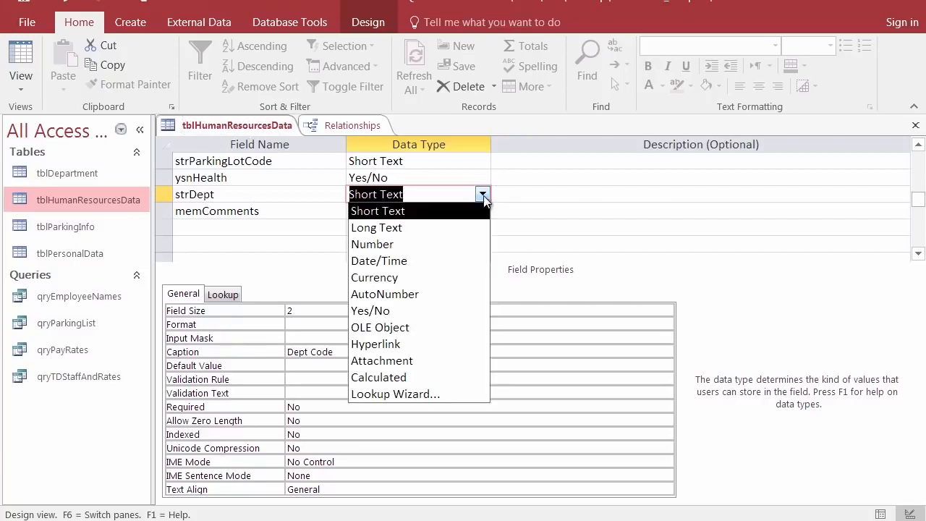
left_click(402, 395)
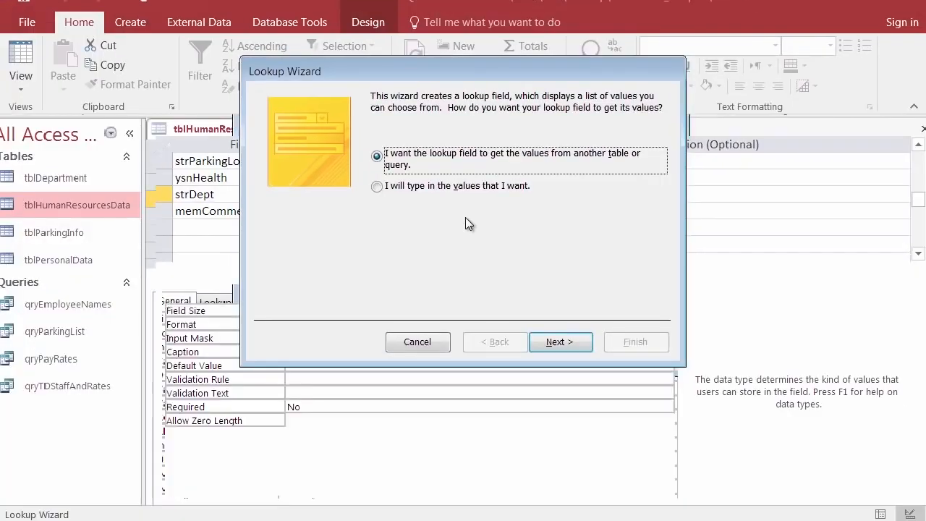
View the wizard's choice of source tables, move the wizard clear of the field names, and return to the choice of value source
left_click(548, 340)
left_click_drag(428, 67, 447, 248)
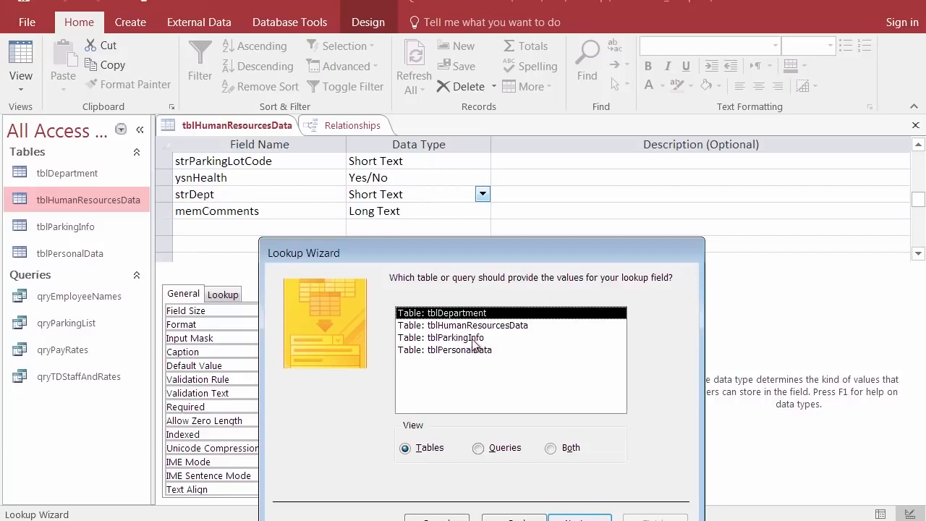
left_click_drag(515, 255, 594, 164)
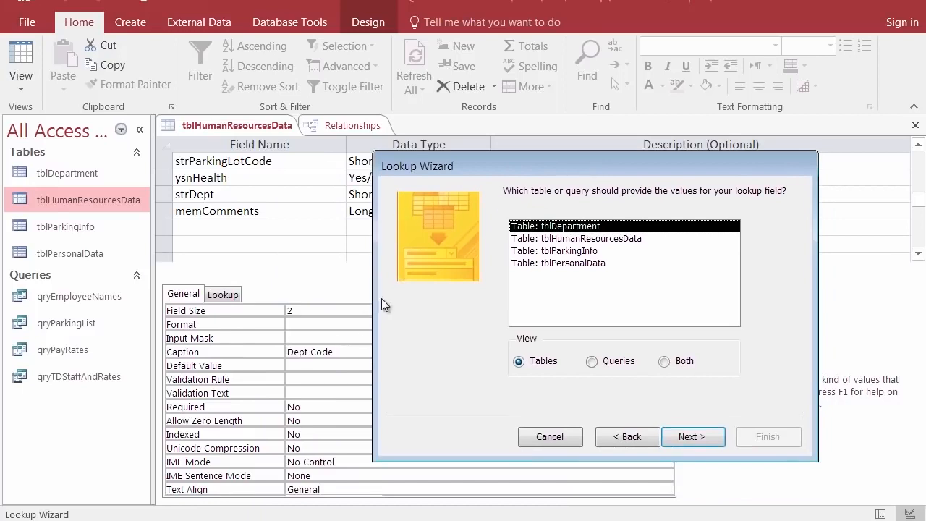
left_click(610, 438)
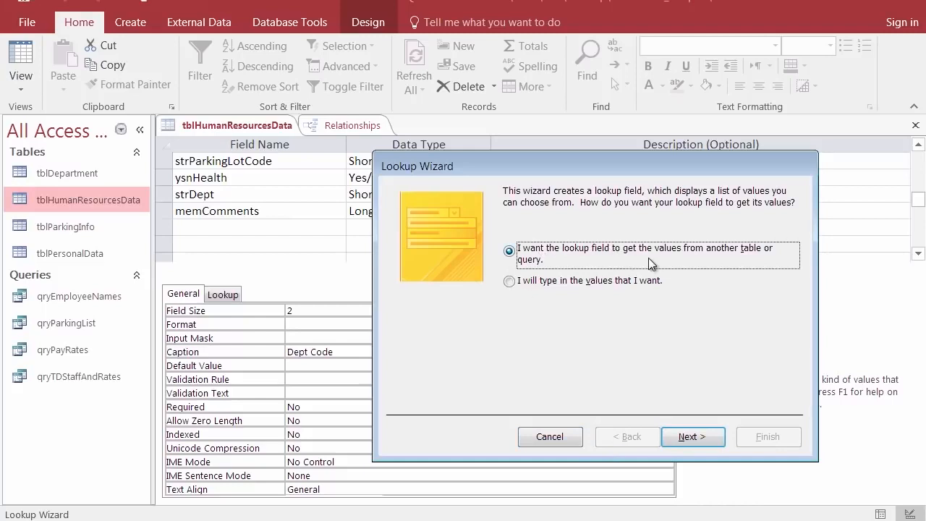
Use tblDepartment as the lookup source, include both strDeptCode and strDeptName, and leave the list without a sort order
left_click(690, 436)
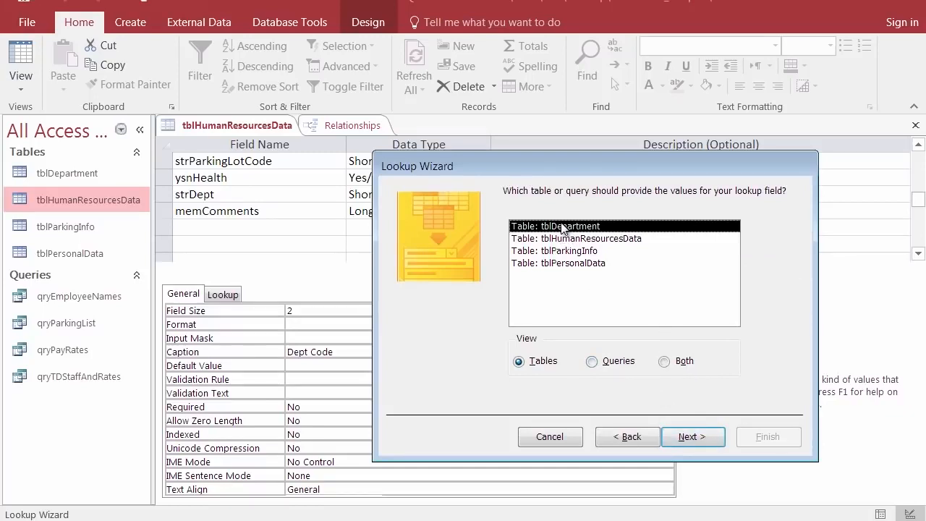
left_click(708, 436)
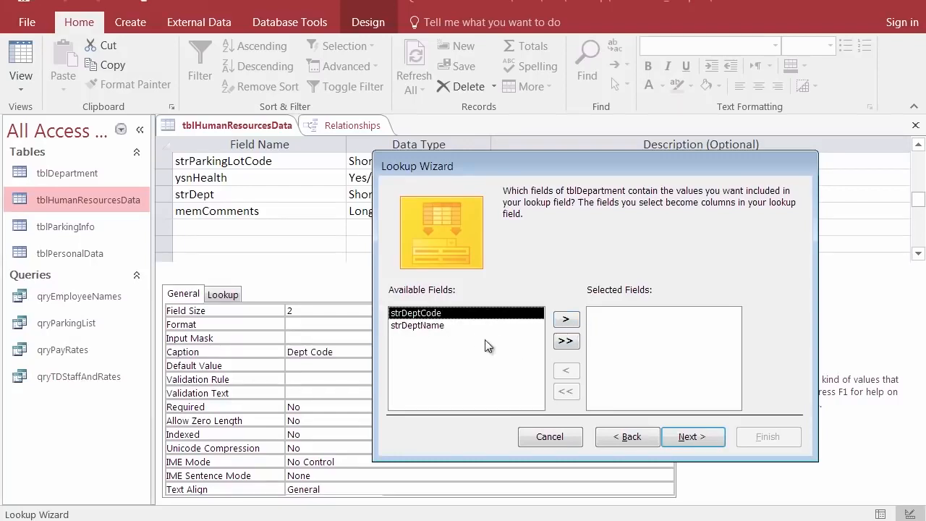
left_click(559, 343)
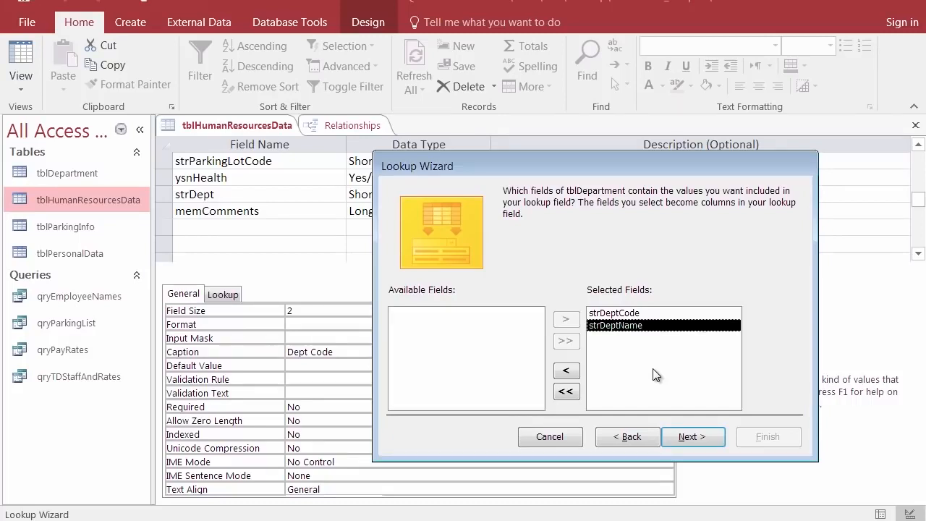
left_click(691, 437)
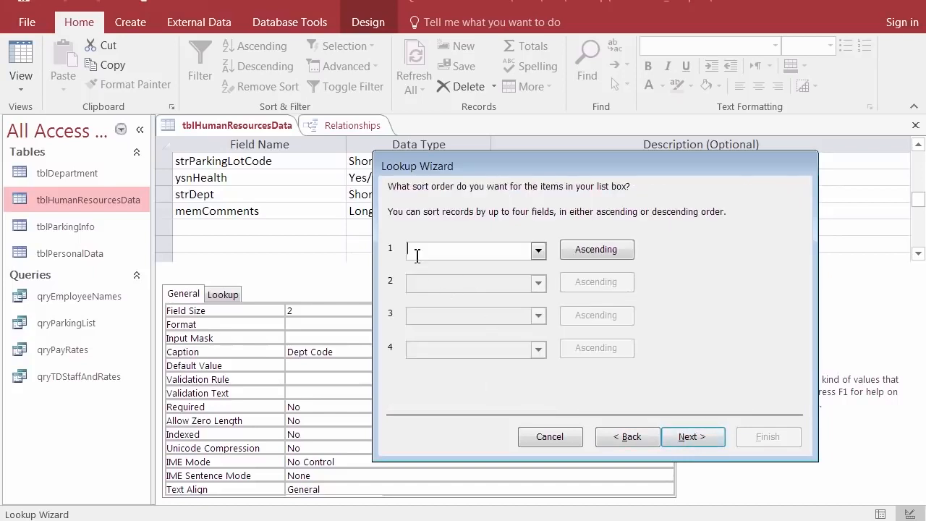
left_click(687, 437)
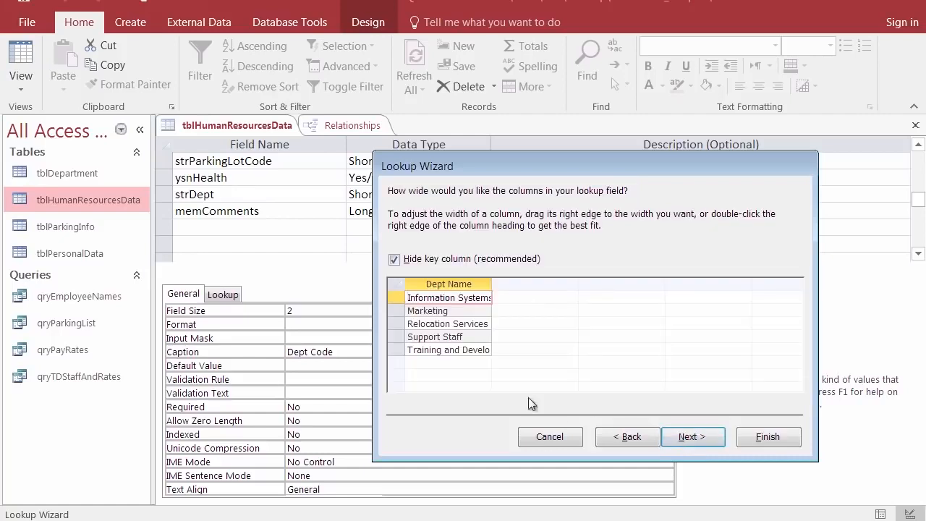
Show the key column in the lookup list and choose strDeptCode as the value to store
left_click(393, 259)
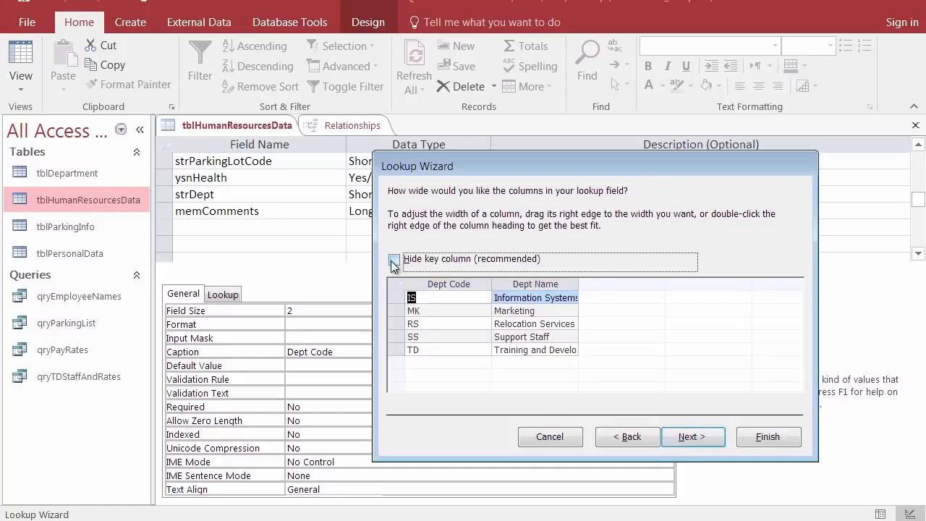
left_click(712, 435)
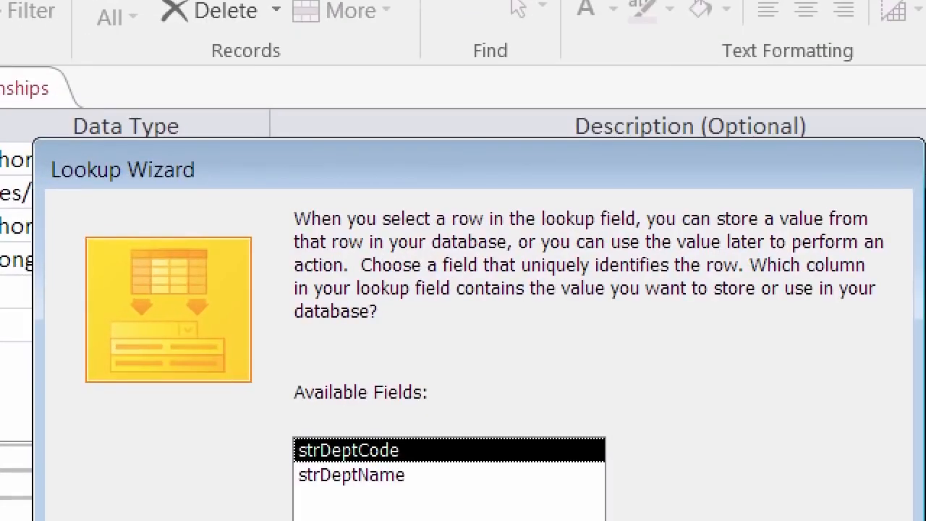
left_click_drag(347, 275, 685, 277)
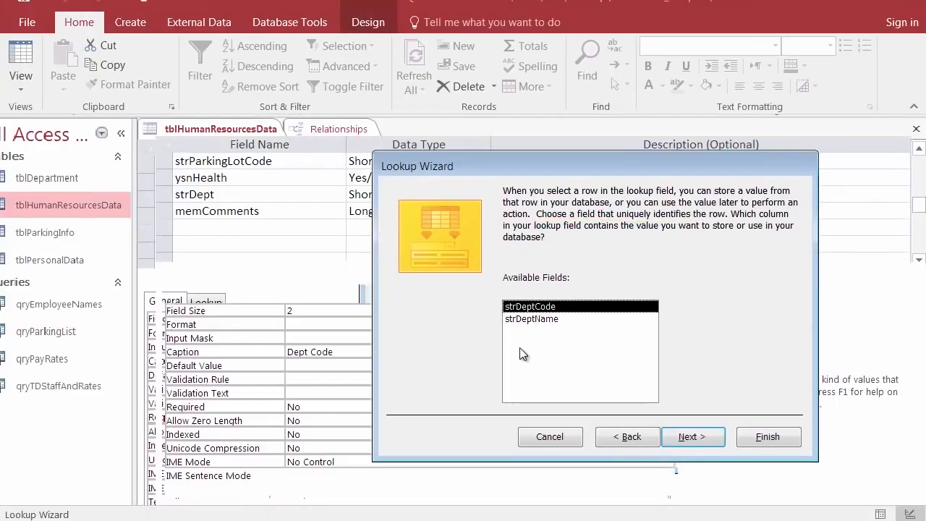
left_click(686, 437)
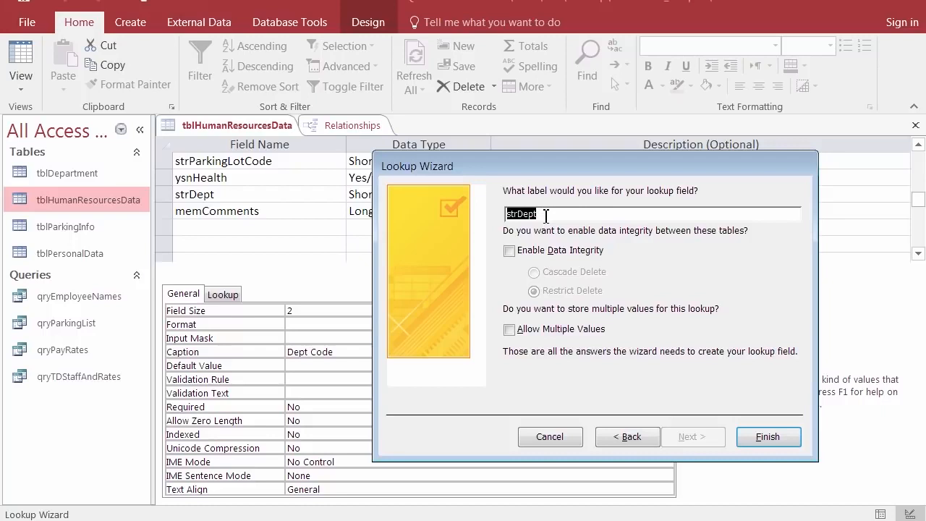
Label the lookup field Dept, finish the wizard and save the table so its relationship is created
type("Dept")
left_click(768, 437)
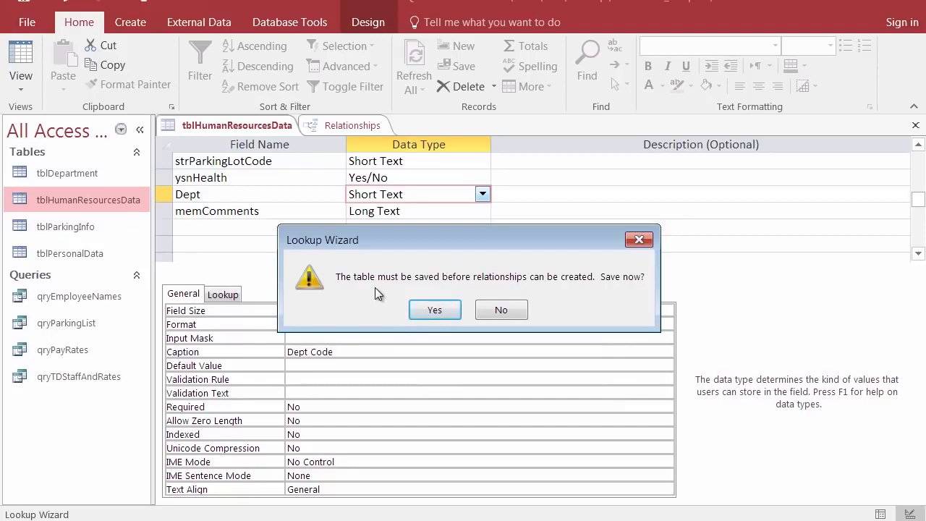
left_click(436, 309)
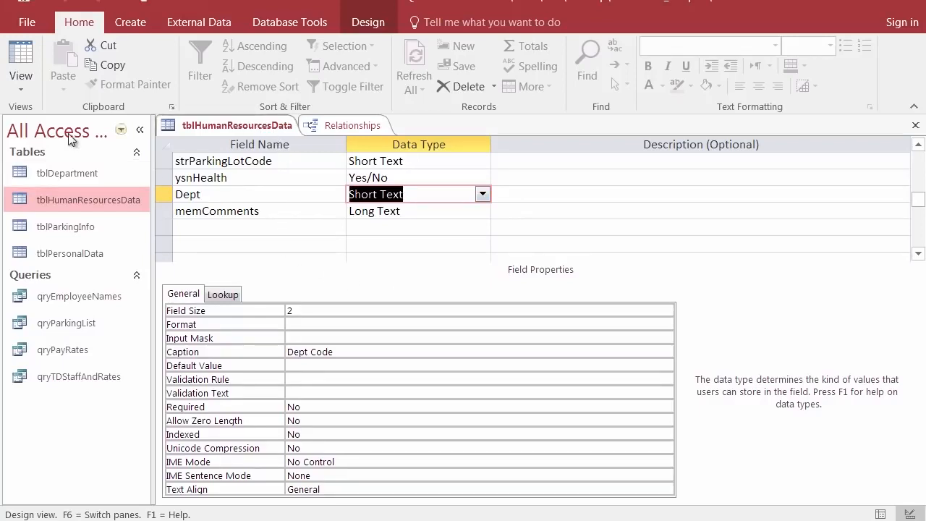
Open the datasheet of tblHumanResourcesData and view the department choices offered for Dept Code in the new blank record
left_click(21, 52)
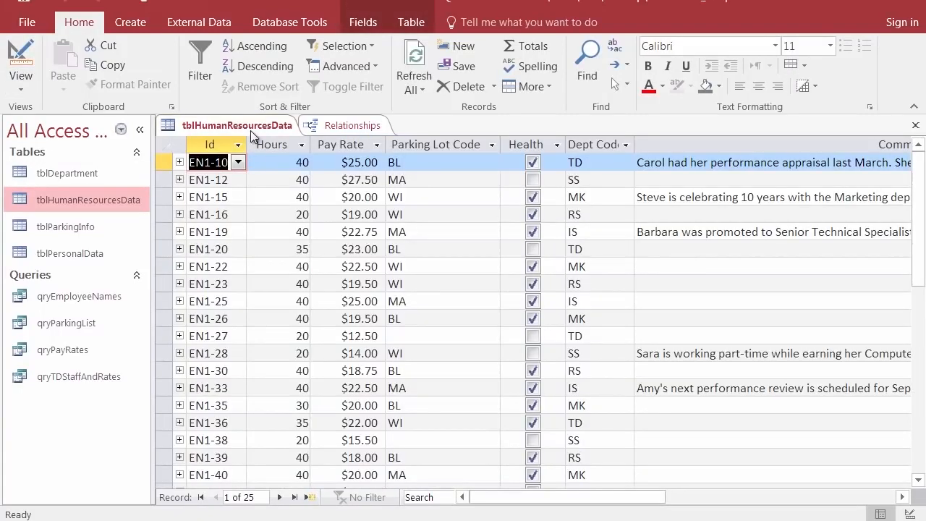
scroll(626, 340, "down", 4)
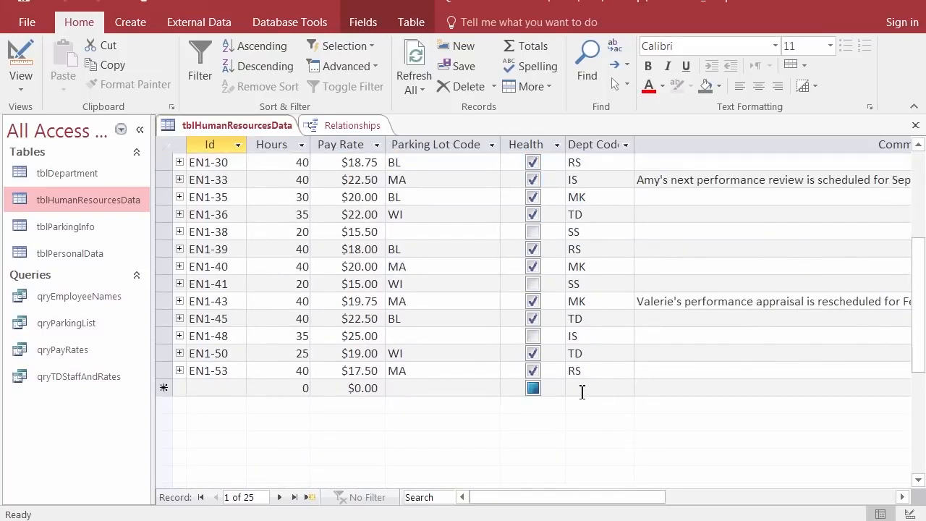
left_click(581, 392)
left_click(627, 389)
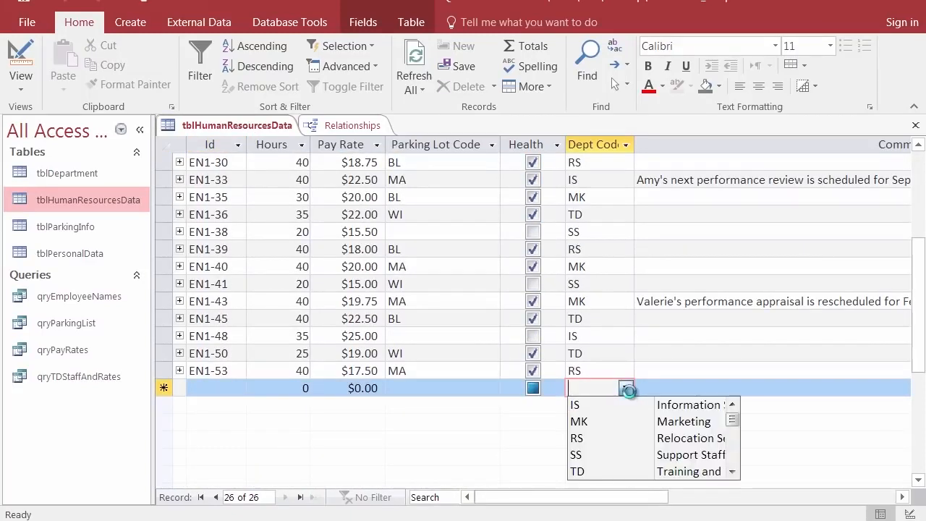
left_click(627, 389)
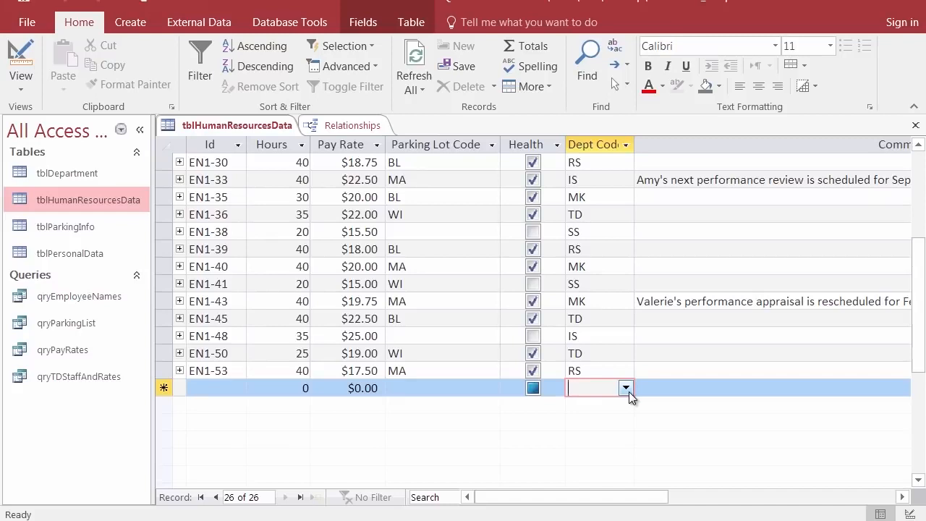
left_click(628, 390)
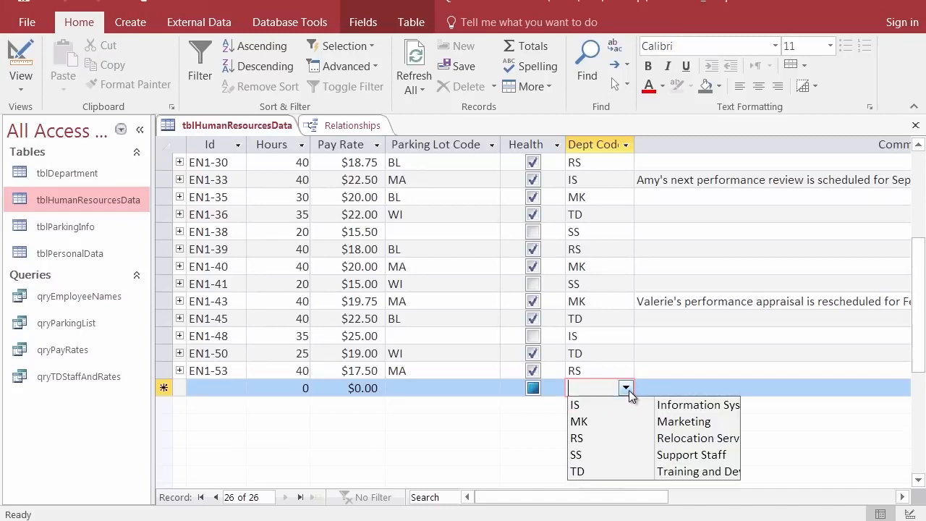
left_click(629, 390)
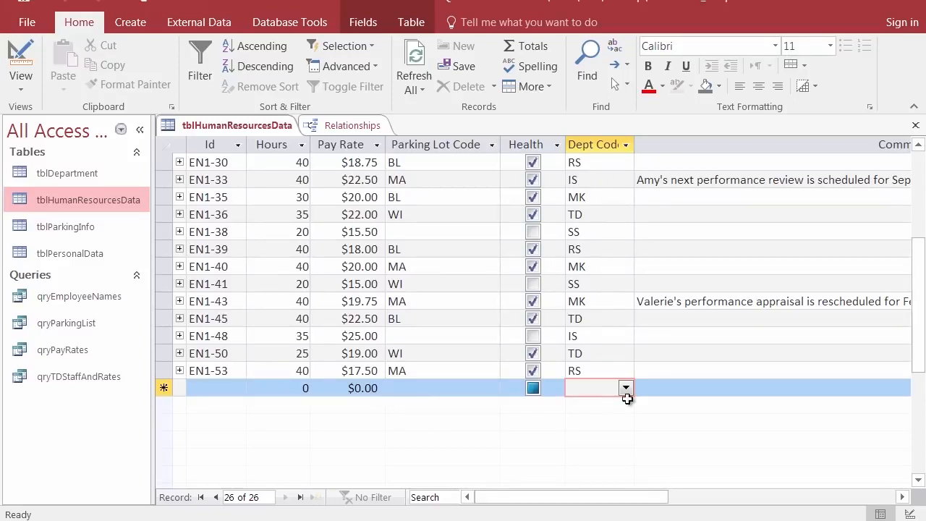
left_click(626, 389)
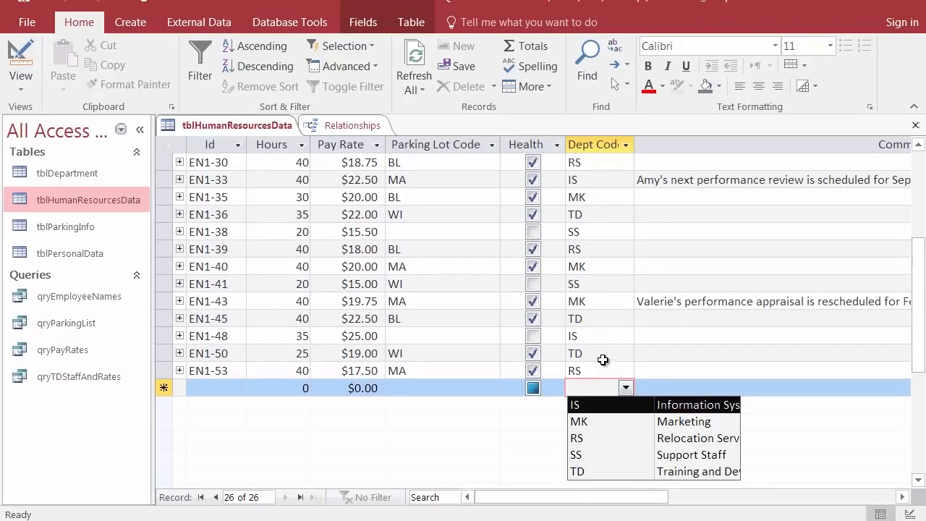
left_click(607, 354)
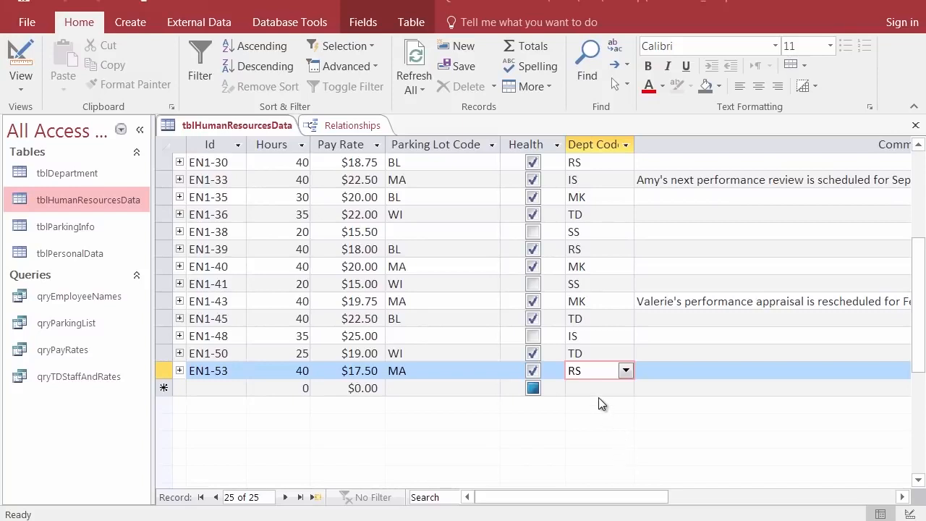
Pick RS from the list as the Dept Code of record 22, save the record, and undo the change
left_click(600, 319)
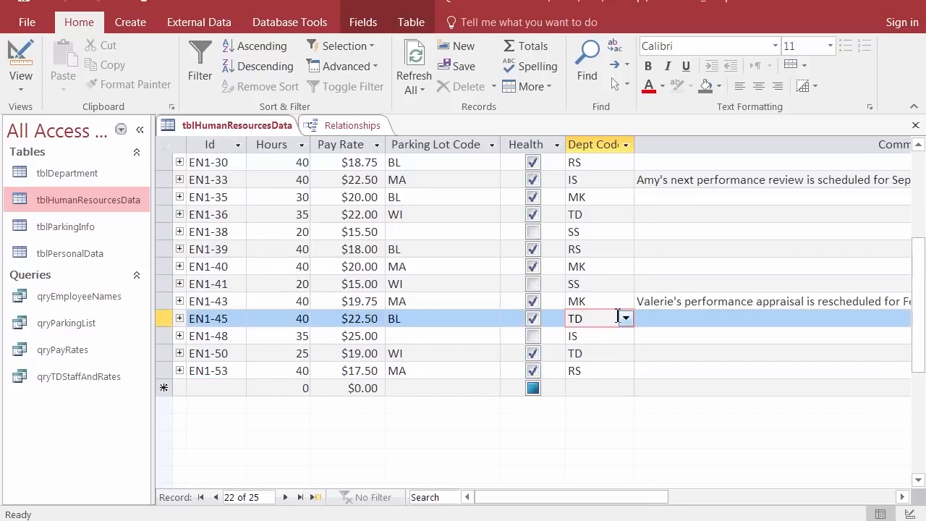
left_click(626, 319)
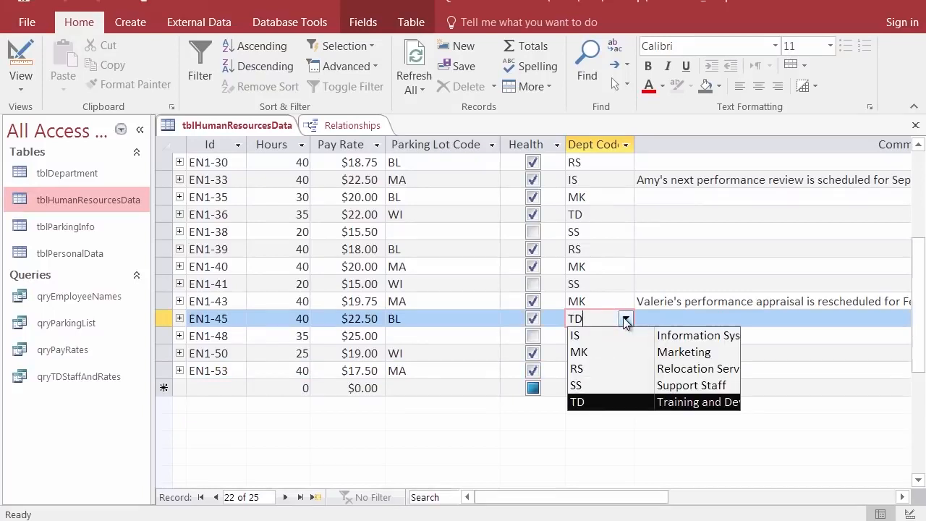
left_click(586, 369)
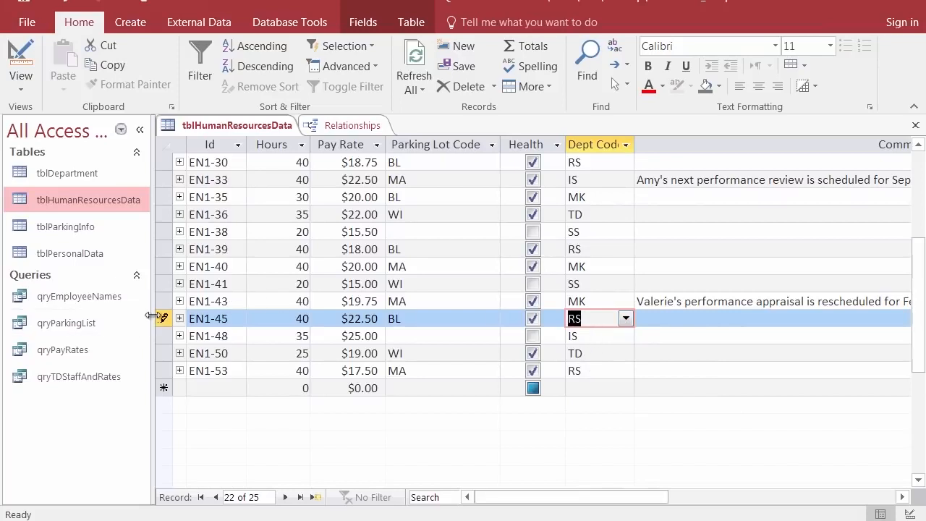
left_click(162, 317)
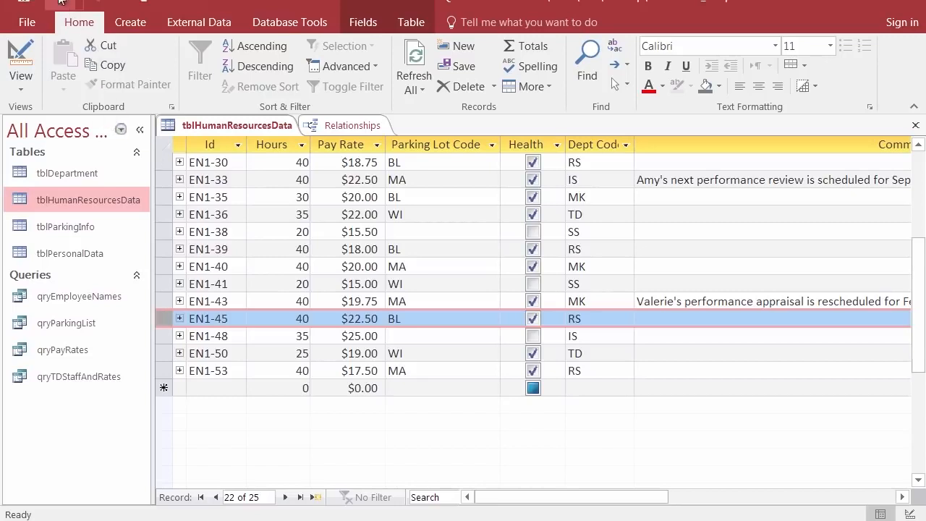
left_click(60, 2)
left_click(60, 2)
Try the unlisted code XX as the Dept Code of record 22, save the record, and undo the entry
left_click(595, 320)
left_click_drag(595, 319, 563, 318)
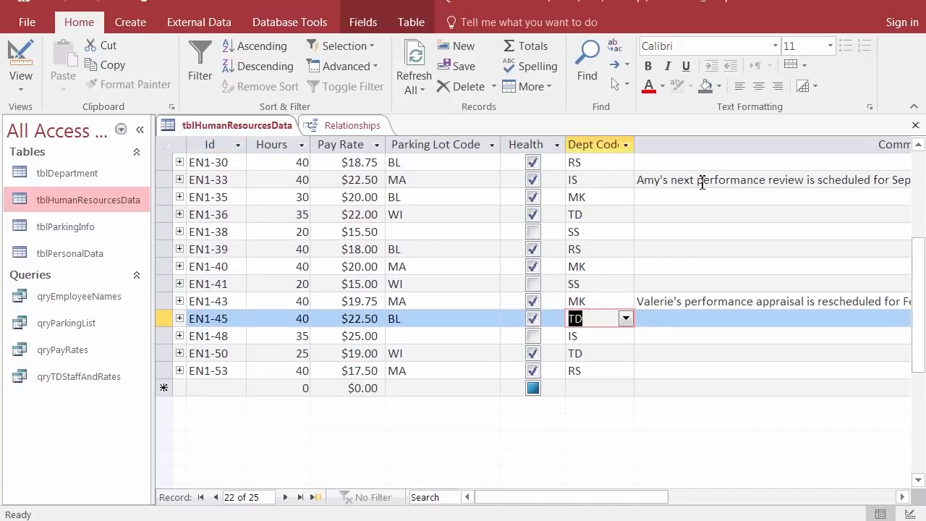
type("XX")
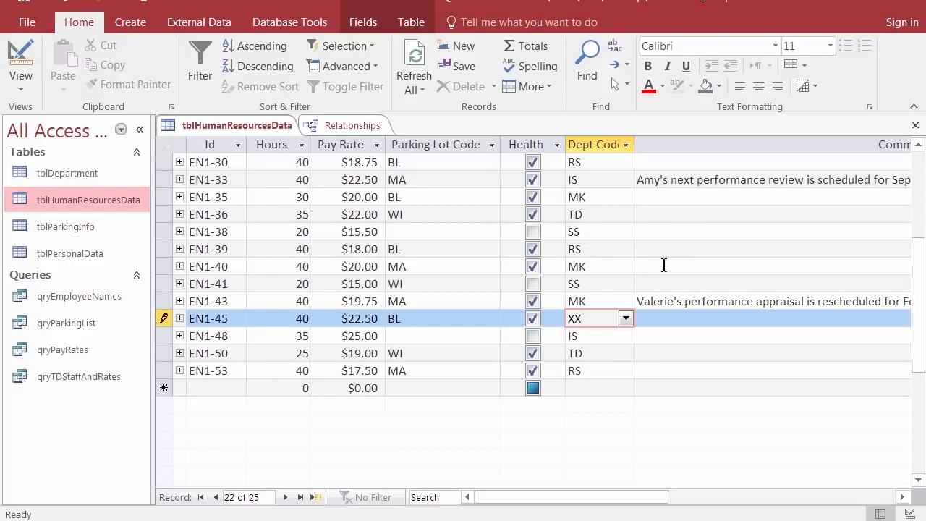
left_click(165, 319)
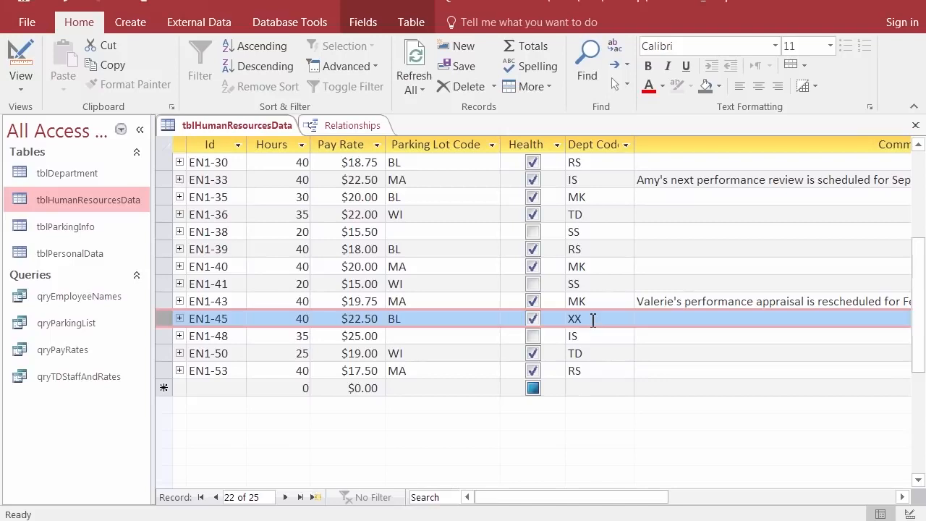
left_click(62, 3)
Return to the design of tblHumanResourcesData and set the Dept field's Limit To List lookup property to Yes
left_click(15, 60)
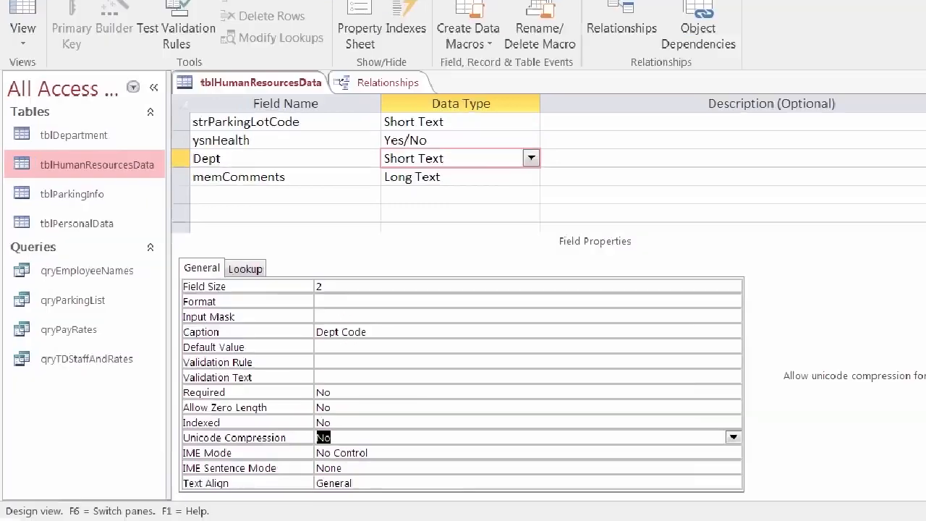
left_click_drag(253, 247, 225, 264)
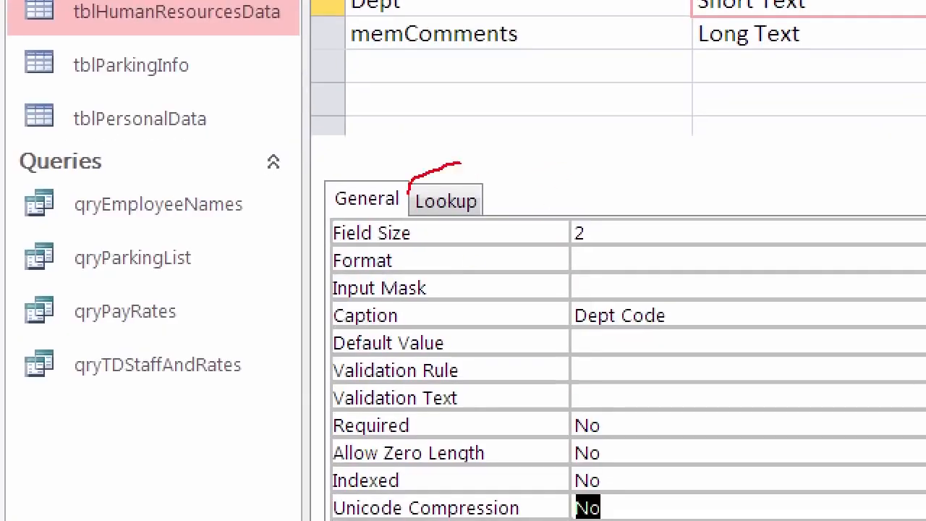
mouse_move(408, 194)
left_mouse_down()
mouse_move(492, 224)
mouse_move(452, 168)
mouse_move(433, 168)
left_mouse_up()
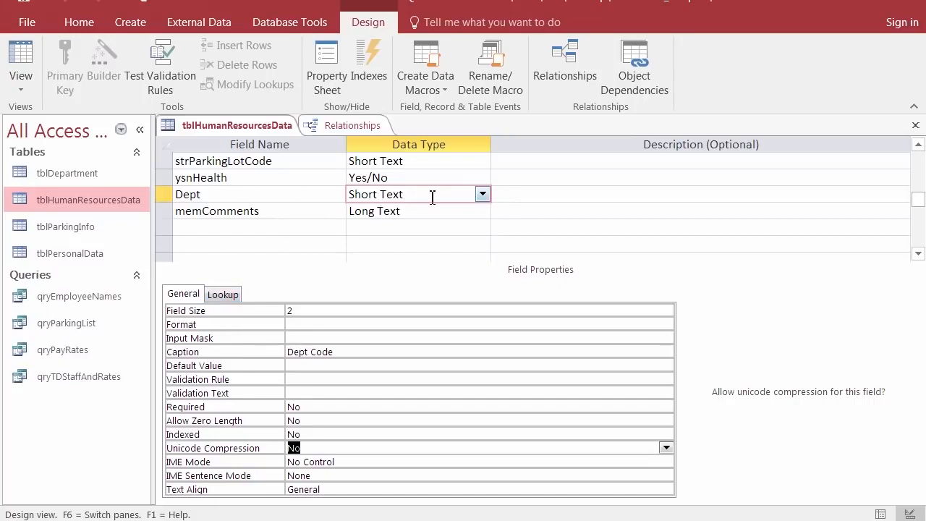
left_click(223, 295)
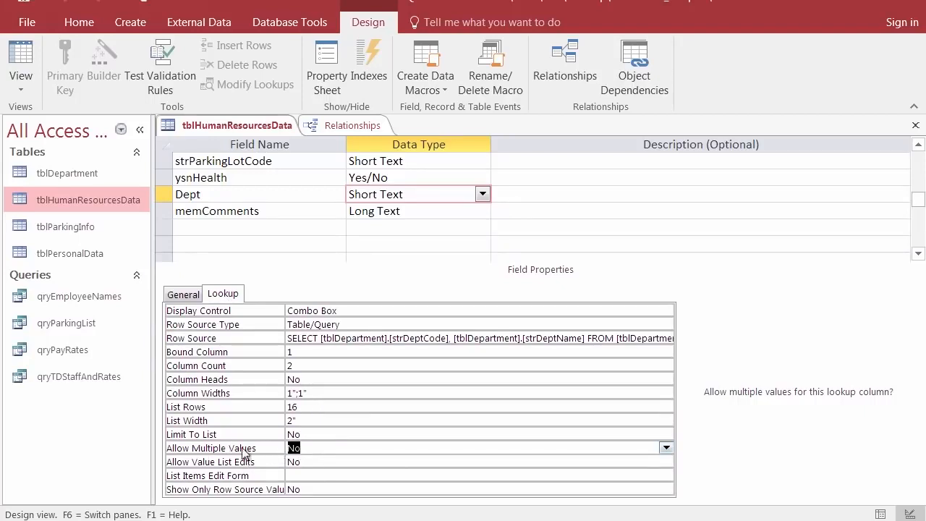
left_click(307, 437)
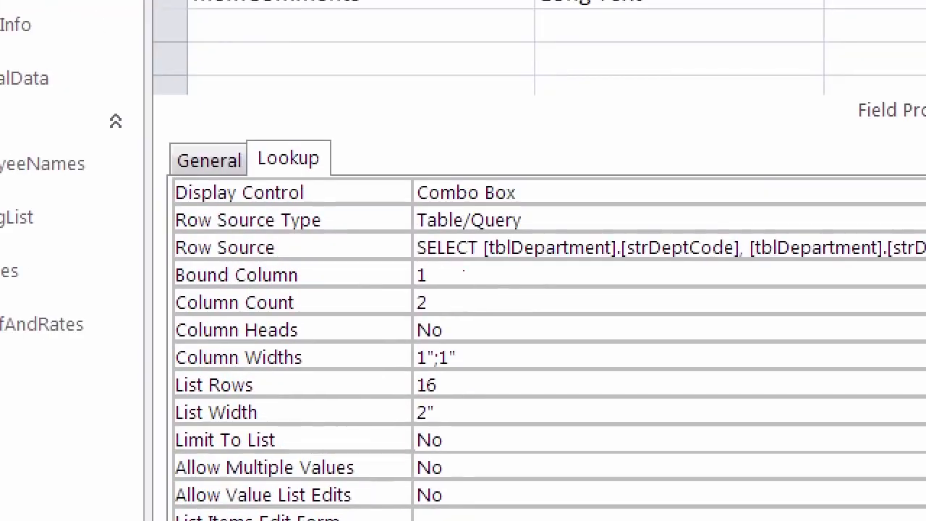
mouse_move(435, 425)
left_mouse_down()
mouse_move(409, 432)
mouse_move(430, 454)
mouse_move(460, 442)
mouse_move(452, 426)
mouse_move(407, 427)
left_mouse_up()
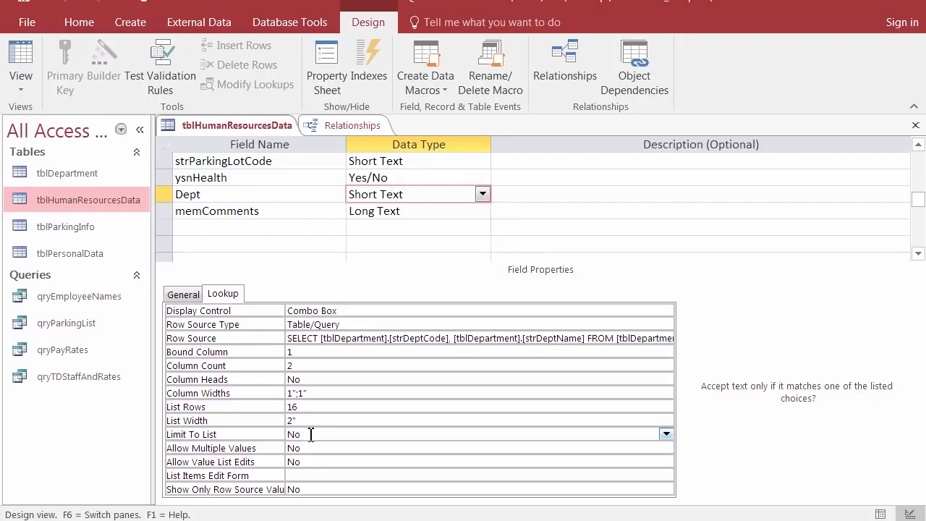
left_click(263, 435)
left_click(666, 435)
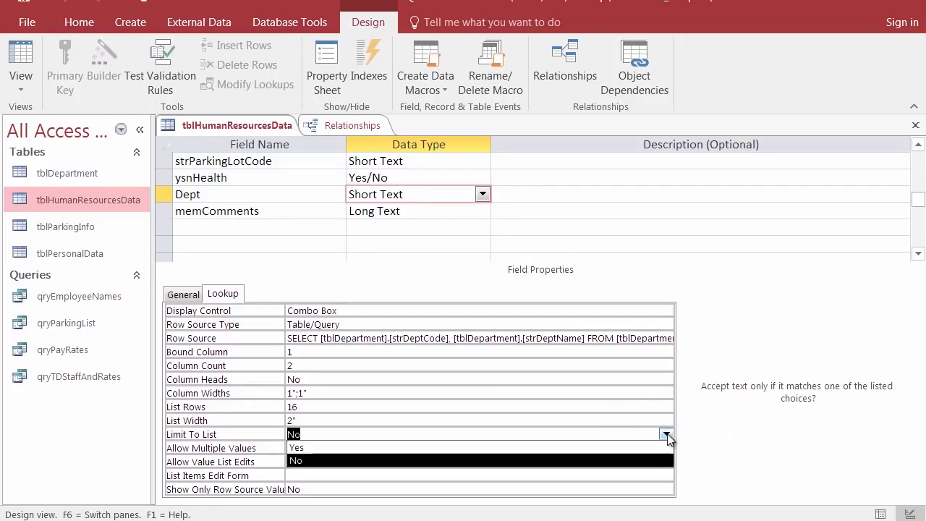
left_click(340, 447)
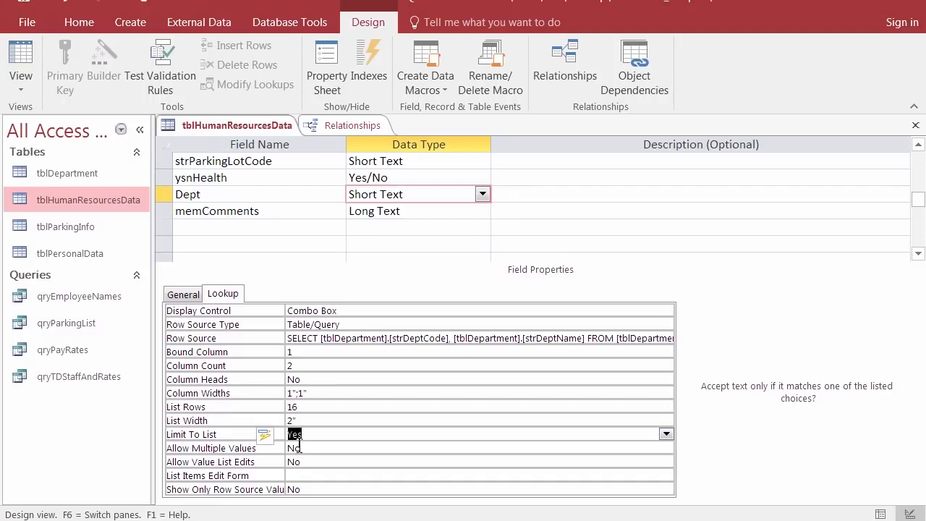
left_click(323, 440)
key("Down")
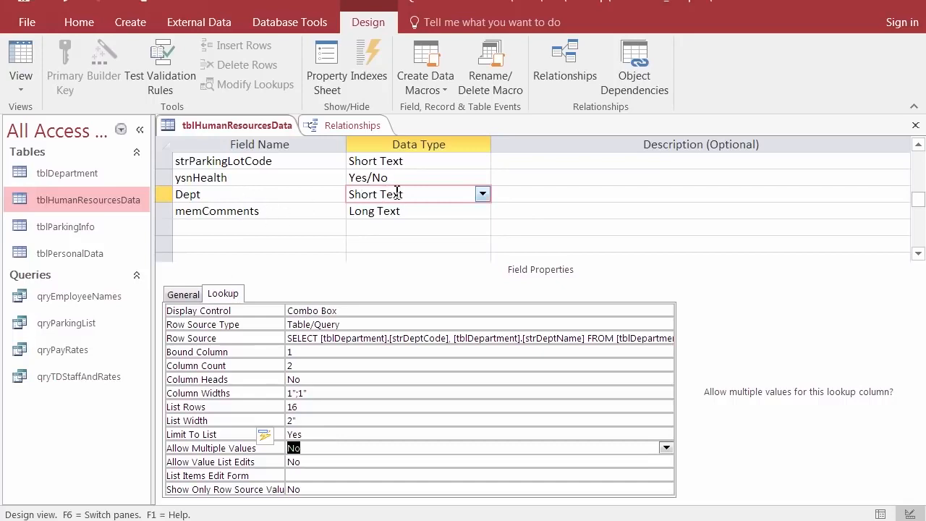
Save the design changes of tblHumanResourcesData and switch to its datasheet
left_click(224, 295)
left_click(24, 61)
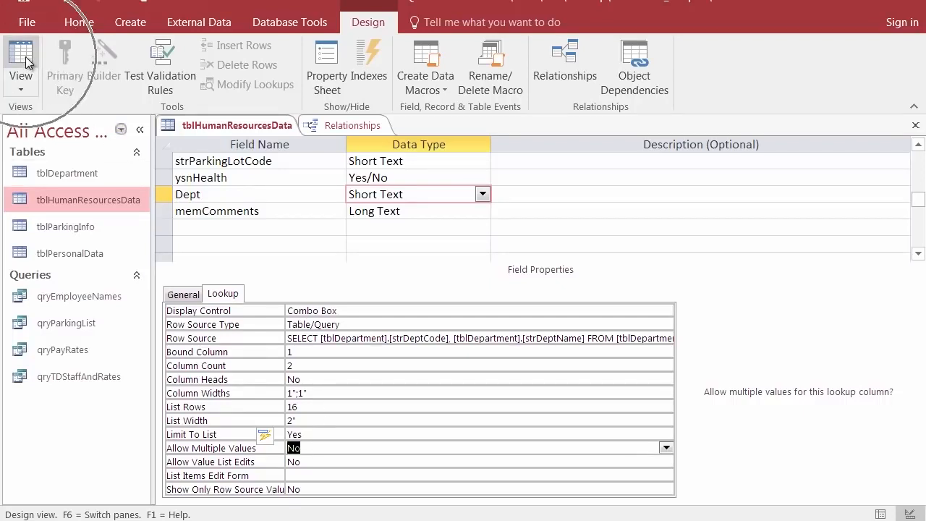
left_click(27, 62)
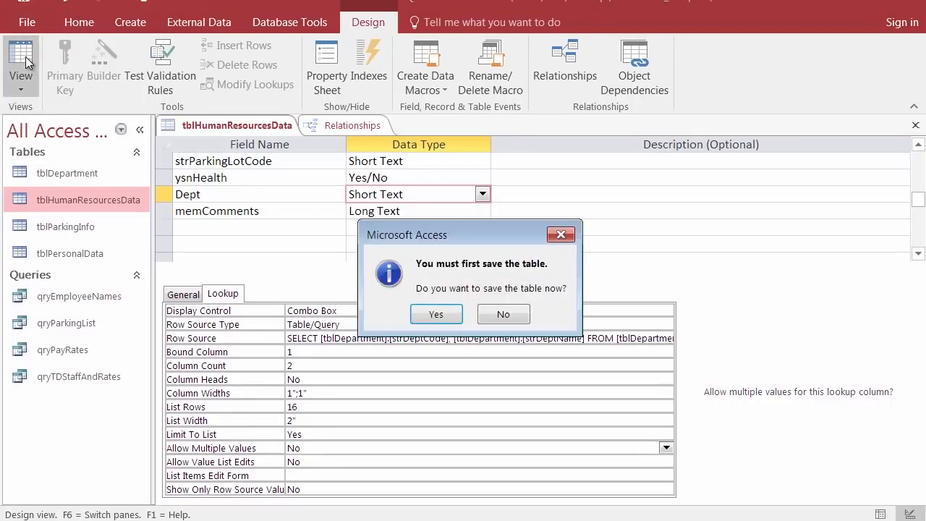
left_click(435, 314)
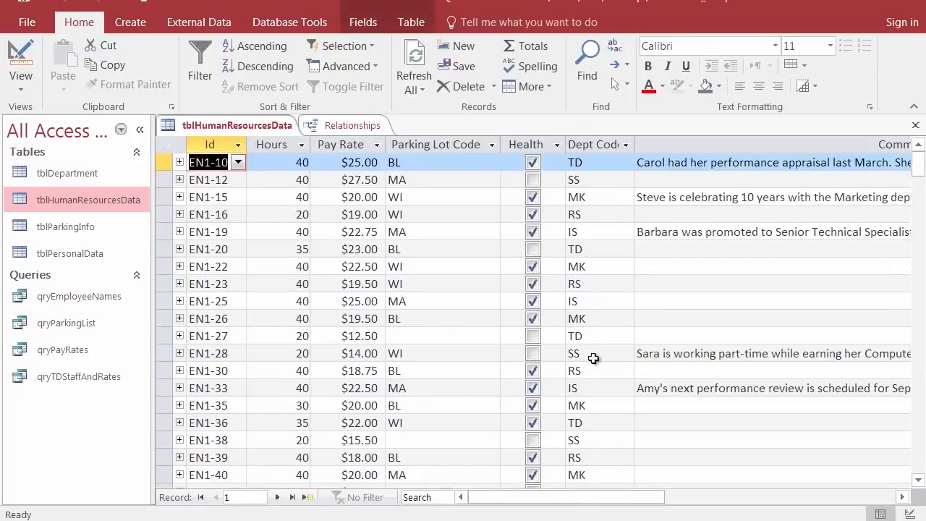
Try the unlisted code XX as the Dept Code of employee EN1-25 and attempt to save the record
left_click_drag(592, 302, 533, 308)
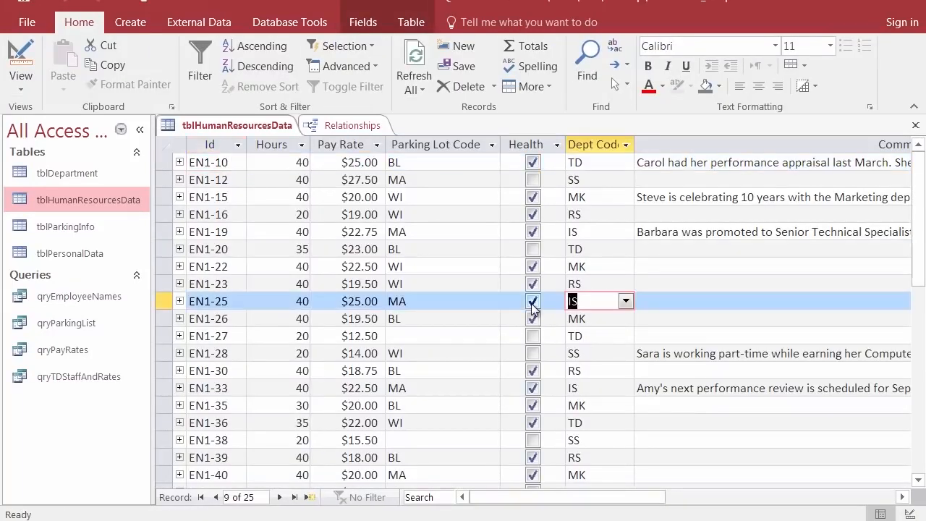
type("XX")
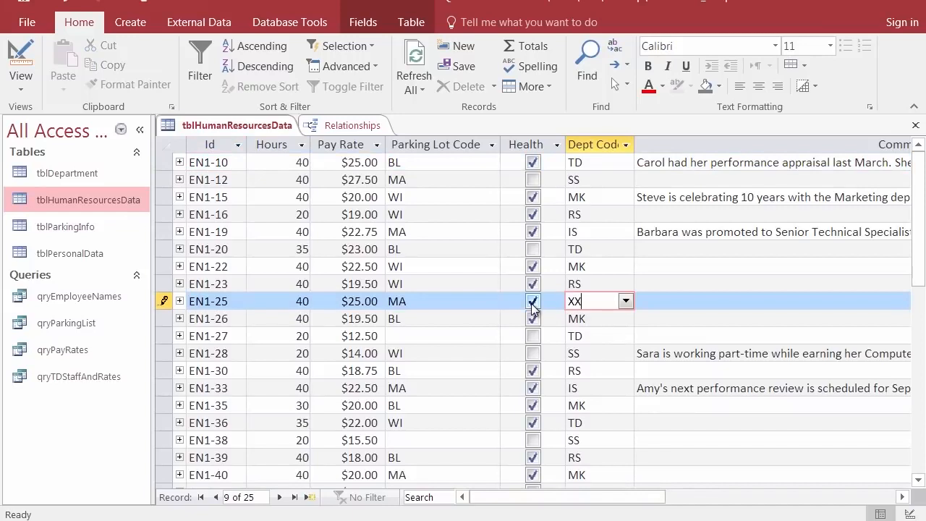
left_click(166, 301)
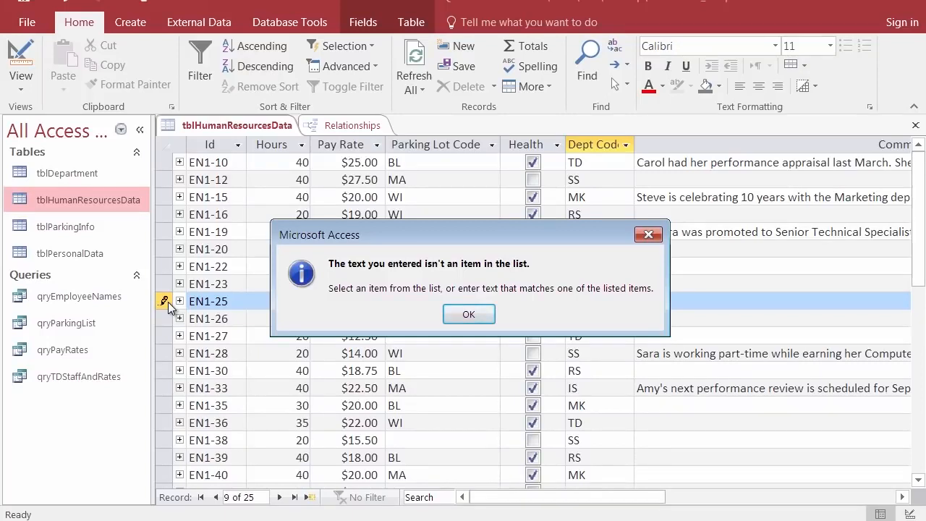
key("Return")
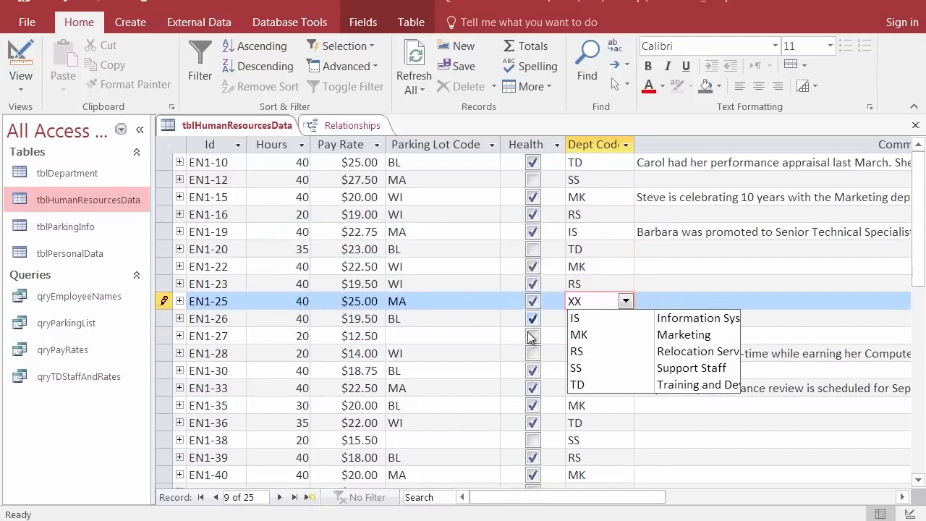
left_click(606, 306)
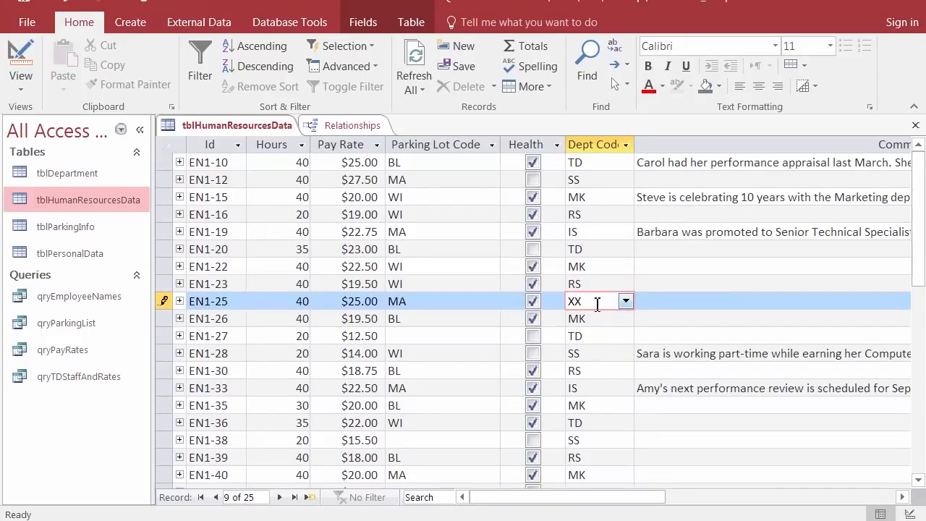
Enter the listed code SS as the Dept Code of EN1-25, check it against the choices, save the record, and undo the change
left_click_drag(593, 303, 562, 301)
type("SS")
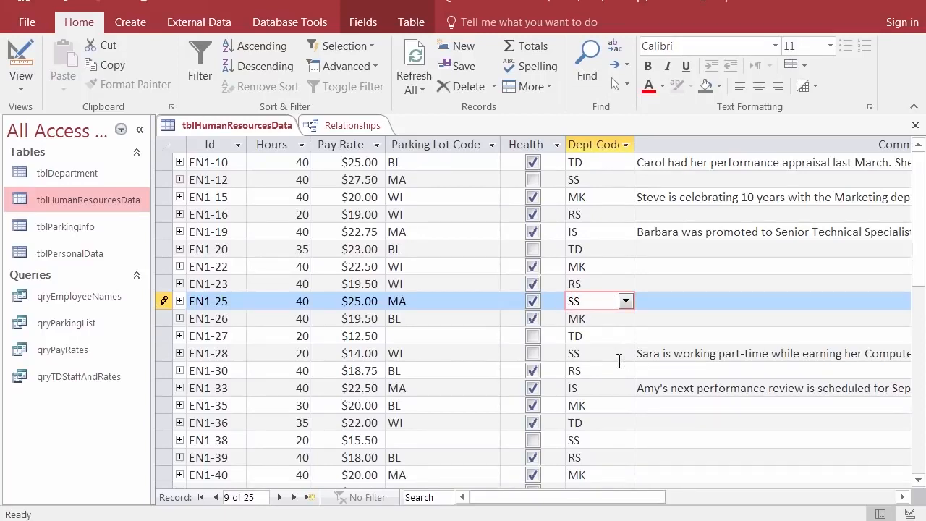
left_click(626, 302)
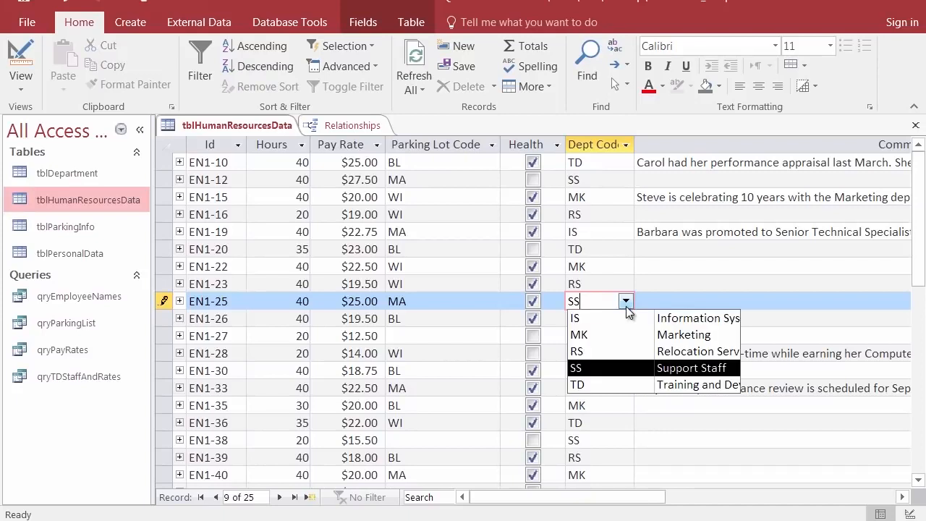
left_click(626, 304)
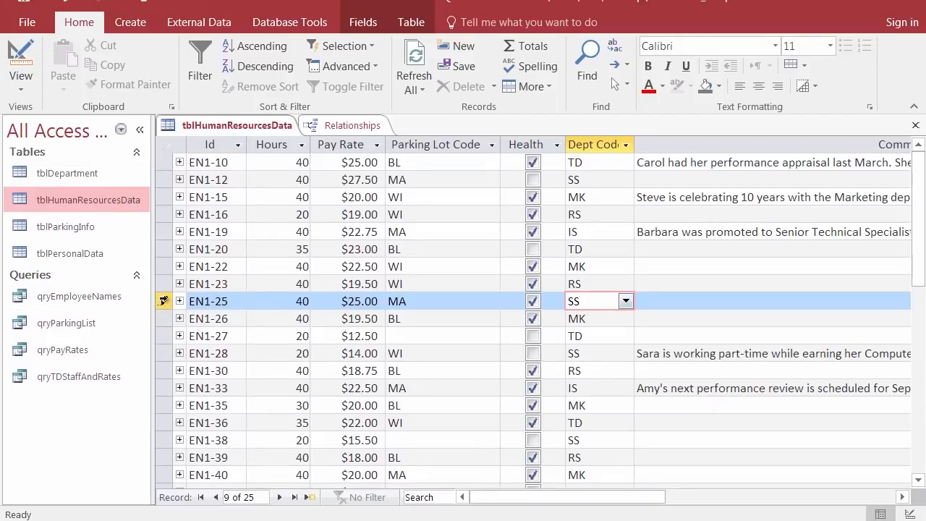
left_click(164, 300)
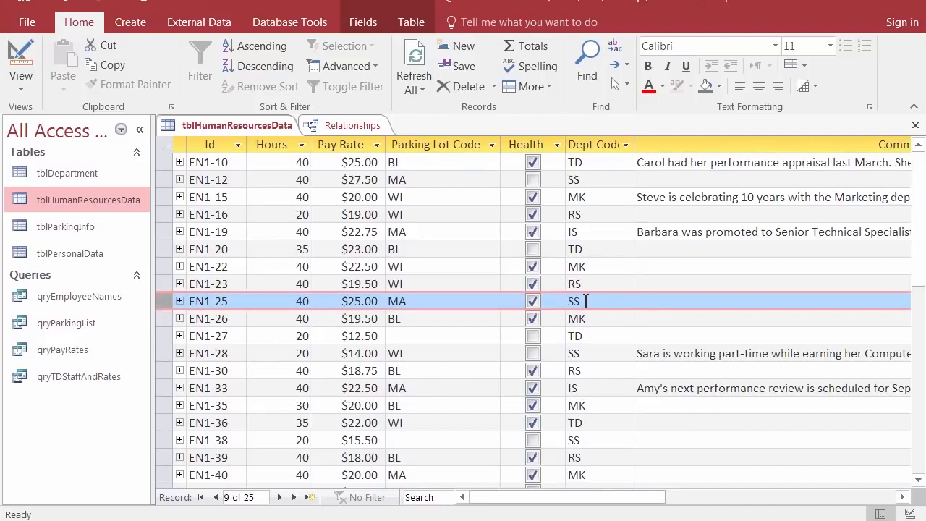
left_click(64, 2)
Examine the link between tblHumanResourcesData and tblParkingInfo, and compare the parking lot codes used in both tables
left_click(361, 125)
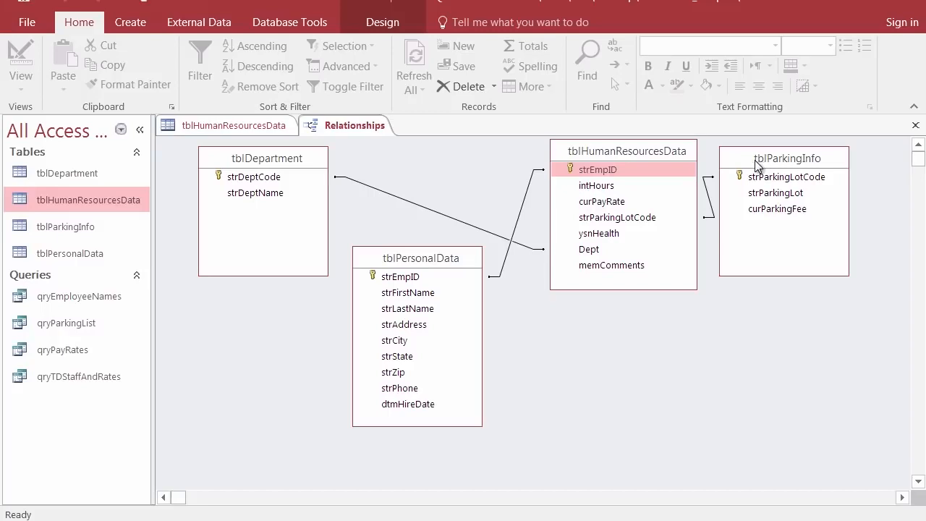
left_click(240, 125)
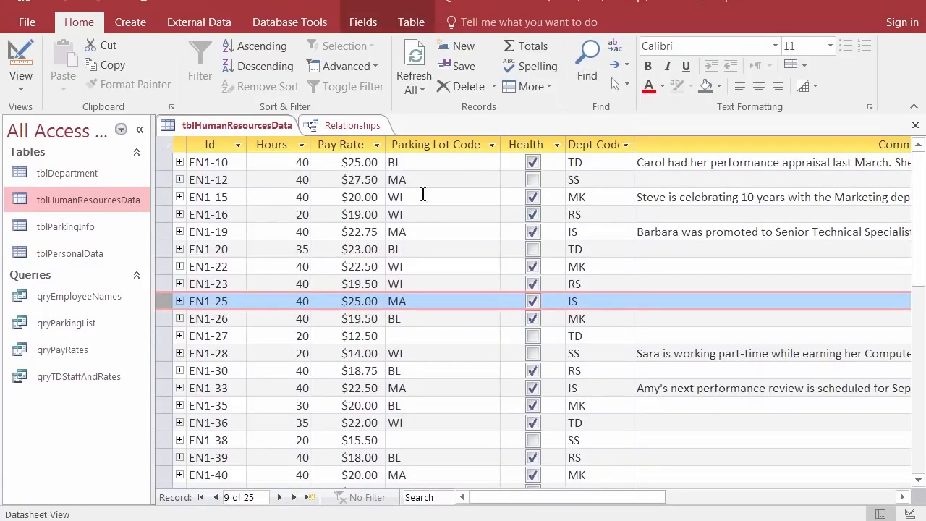
left_click(437, 303)
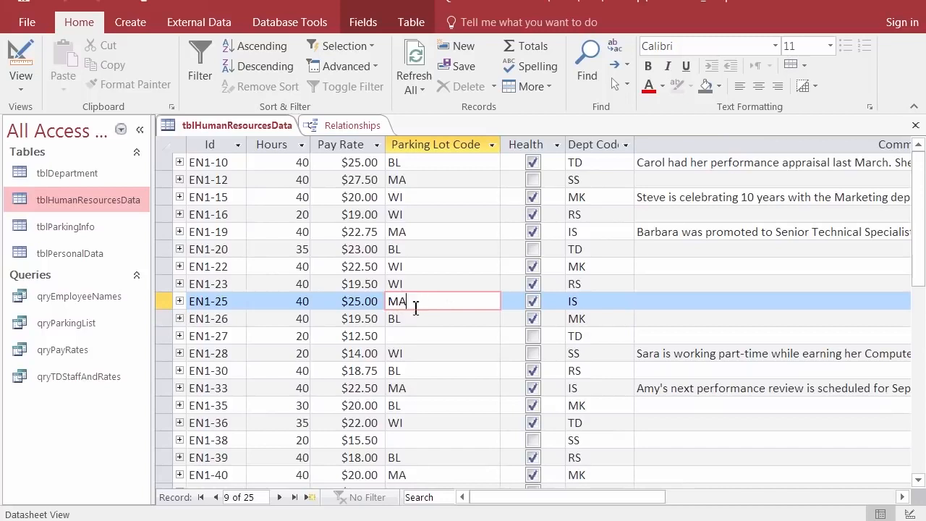
double_click(72, 225)
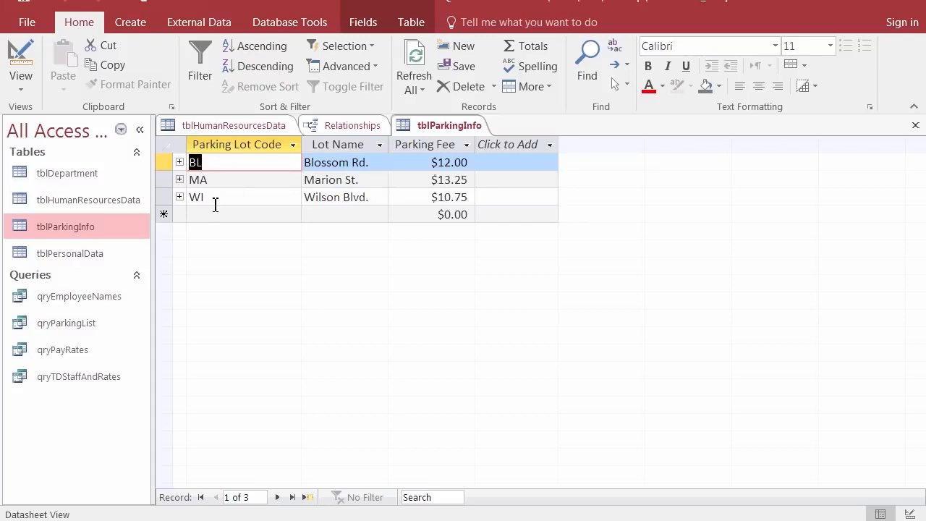
left_click(251, 127)
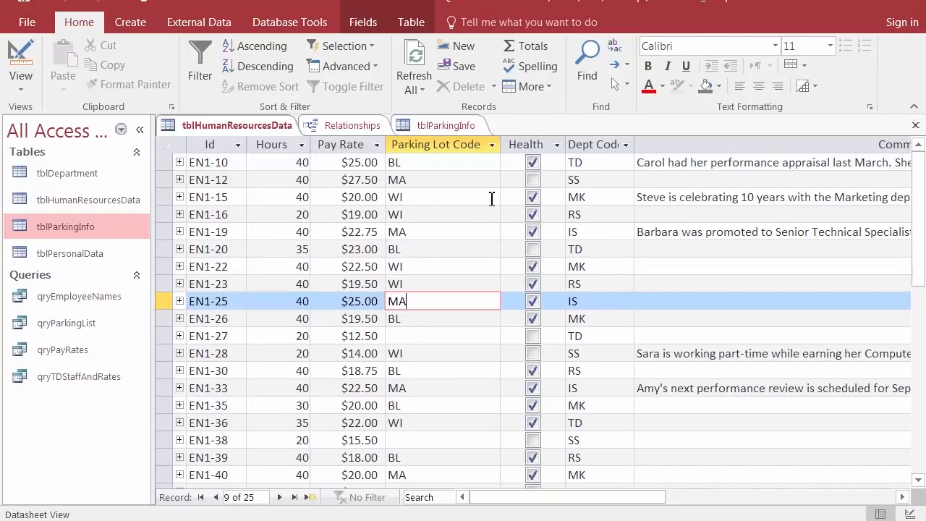
Change the Parking Lot Code of Blossom Rd. in tblParkingInfo to BR and save the record
left_click(453, 124)
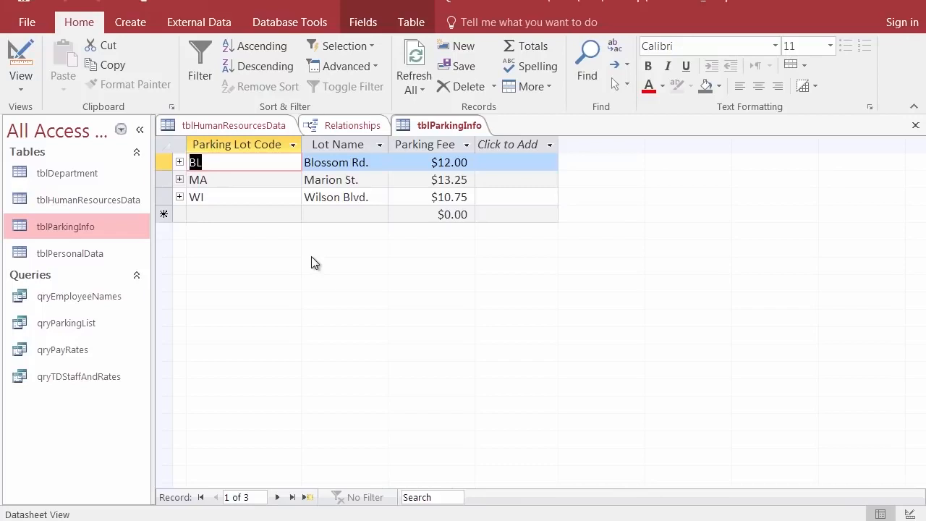
type("BR")
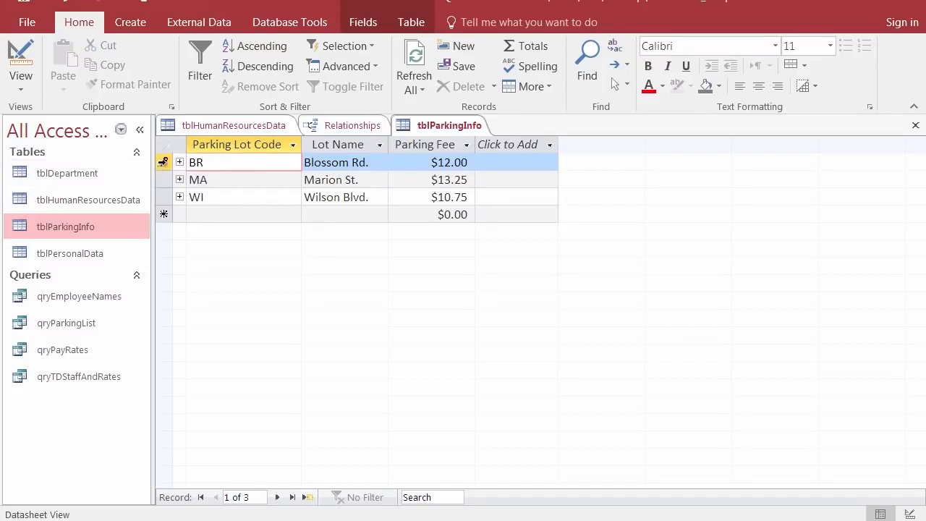
left_click(164, 162)
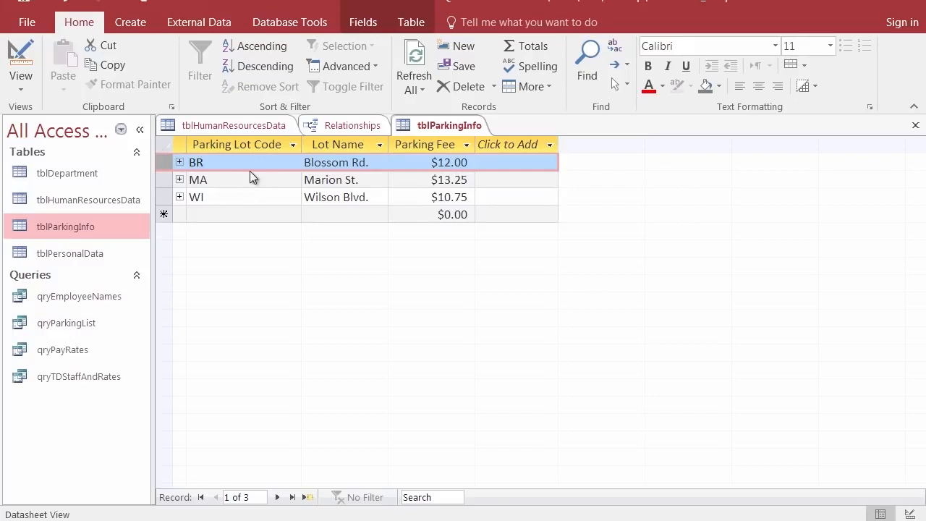
Compare the lot codes in tblHumanResourcesData with tblParkingInfo, and undo the code change for Blossom Rd
left_click(231, 127)
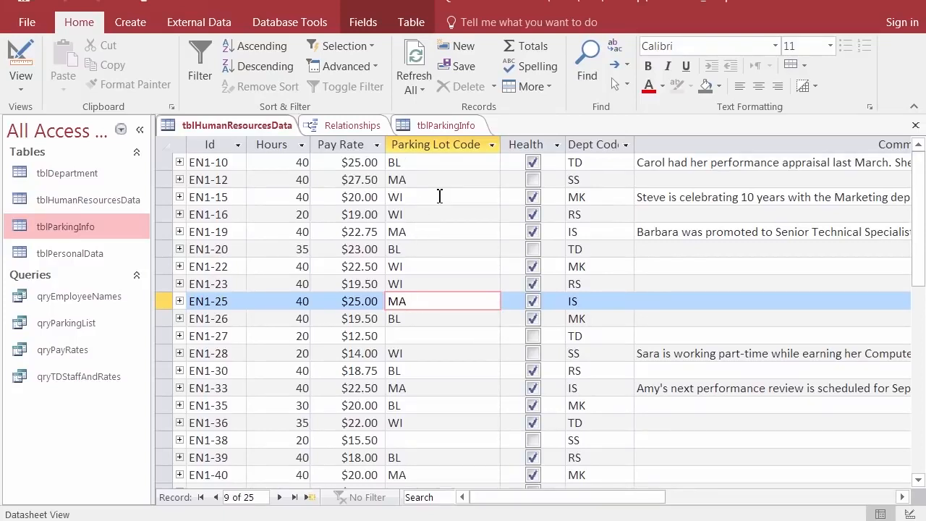
left_click(432, 126)
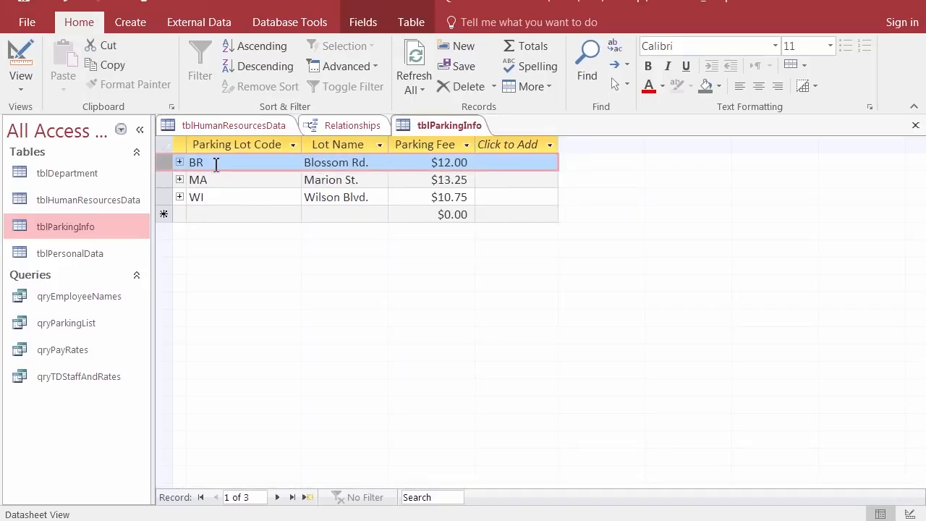
left_click(226, 178)
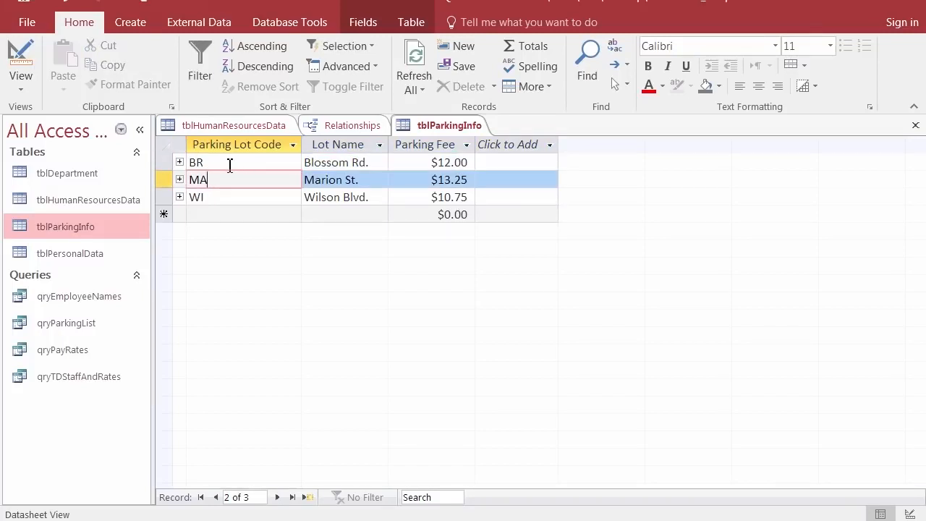
left_click(259, 127)
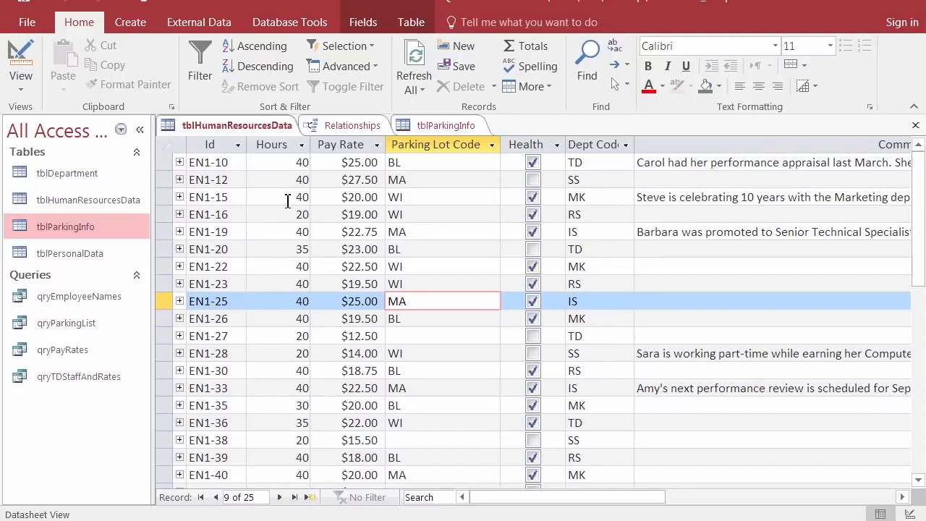
left_click(434, 124)
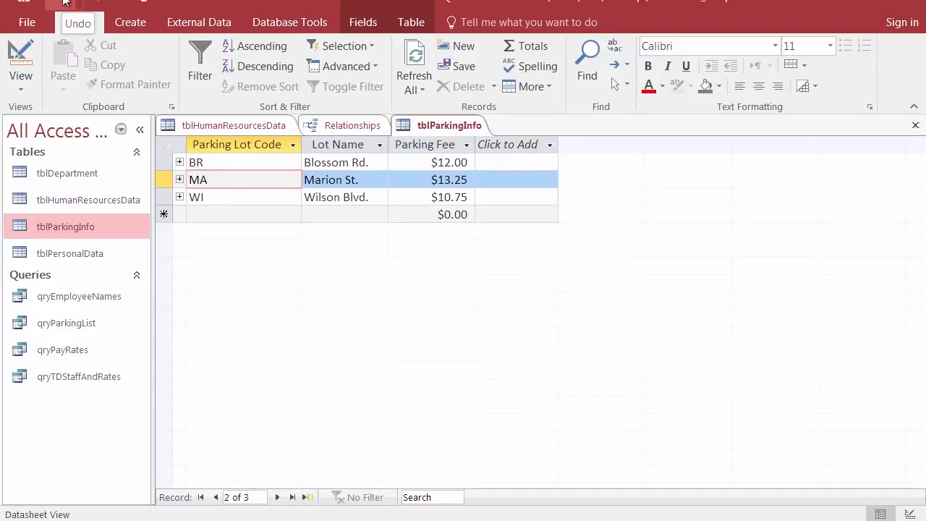
left_click(63, 4)
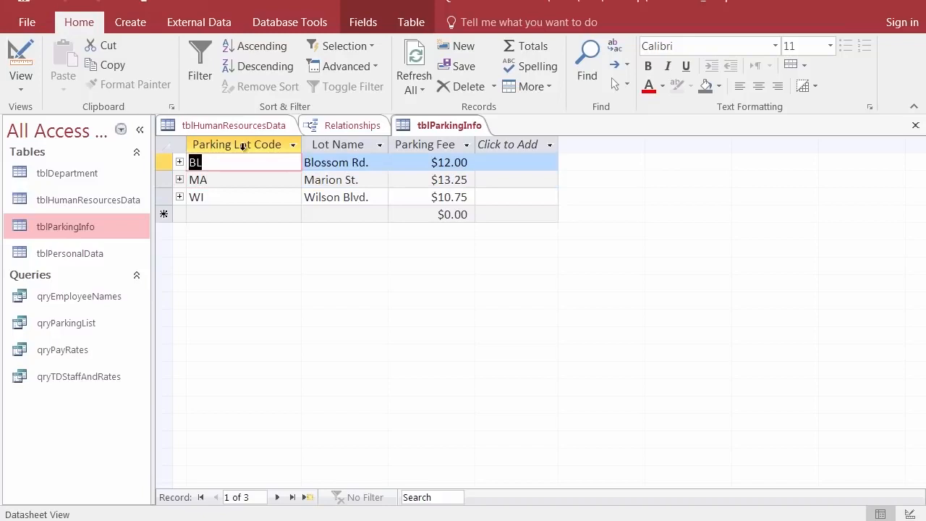
Review the Blossom Rd. code, the table relationships, and the Parking Lot Code column of tblHumanResourcesData
left_click(227, 163)
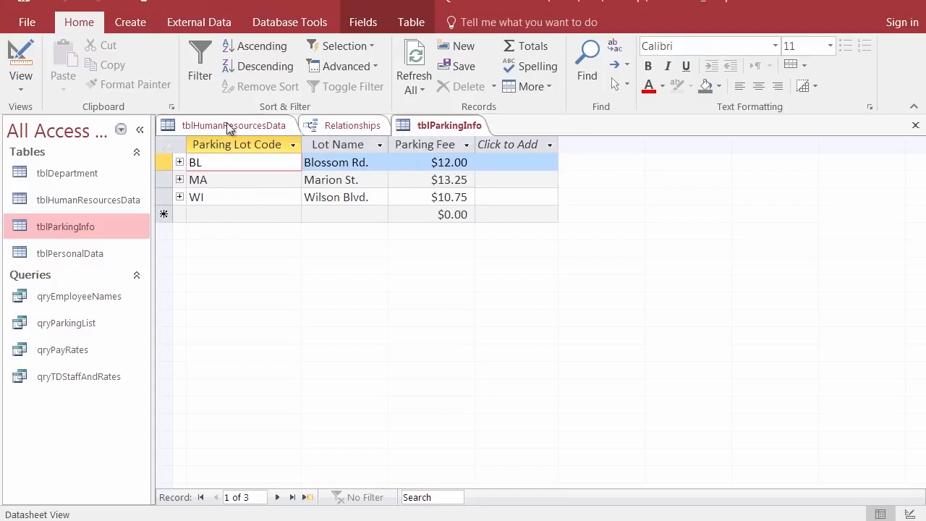
left_click(345, 125)
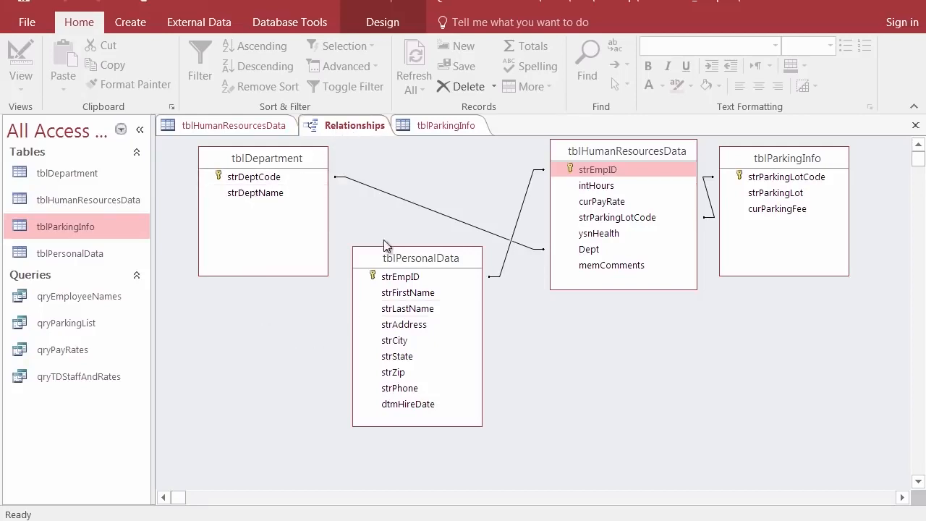
left_click(239, 126)
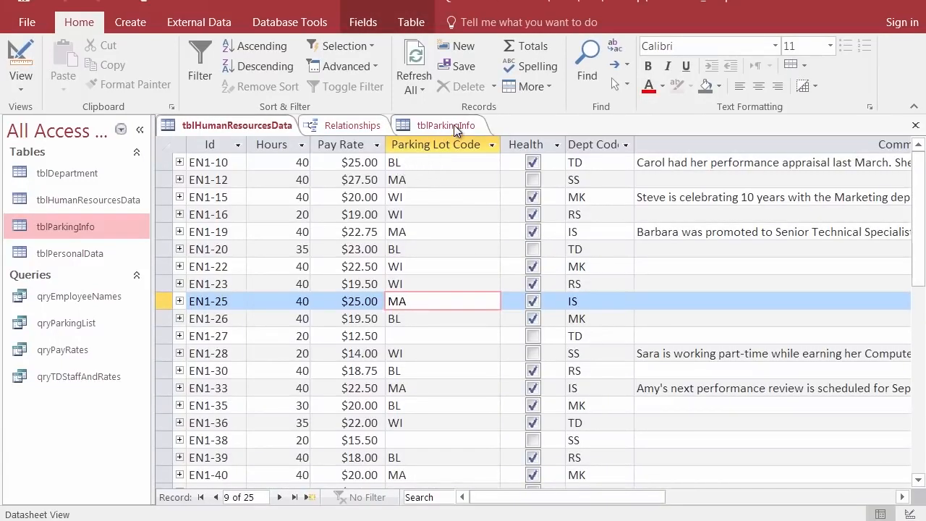
Return to the relationships diagram and move tblParkingInfo farther away from tblHumanResourcesData to expose their join line
left_click(348, 126)
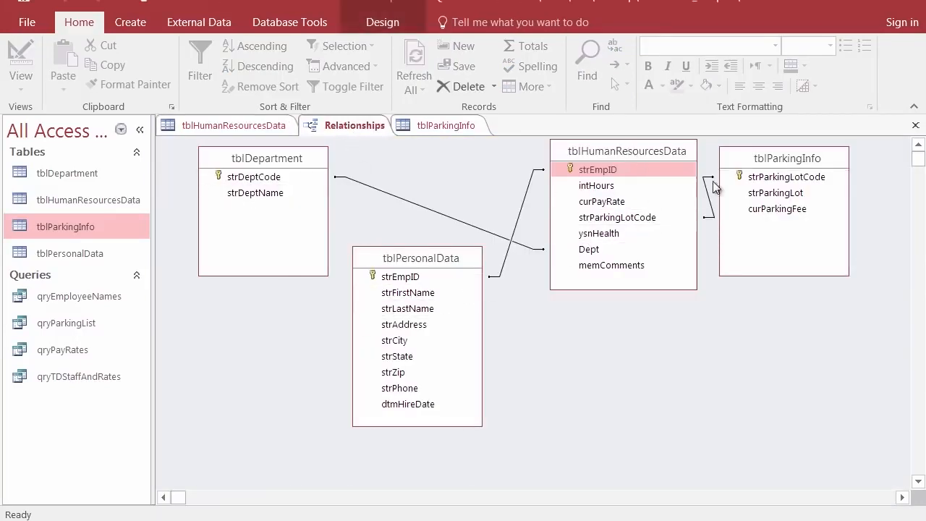
left_click_drag(787, 159, 838, 150)
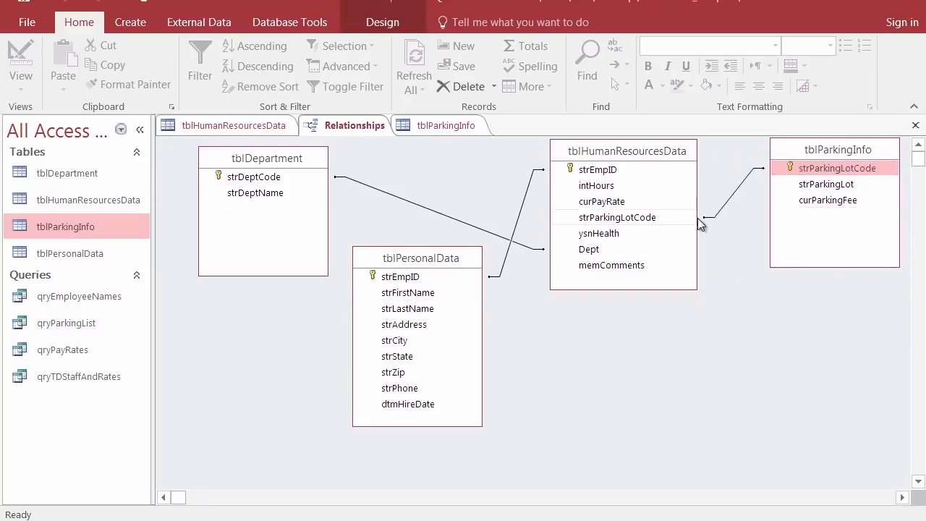
left_click(793, 168)
Try to enforce referential integrity on the strParkingLotCode relationship between tblParkingInfo and tblHumanResourcesData, then cancel the relationship edit
right_click(735, 202)
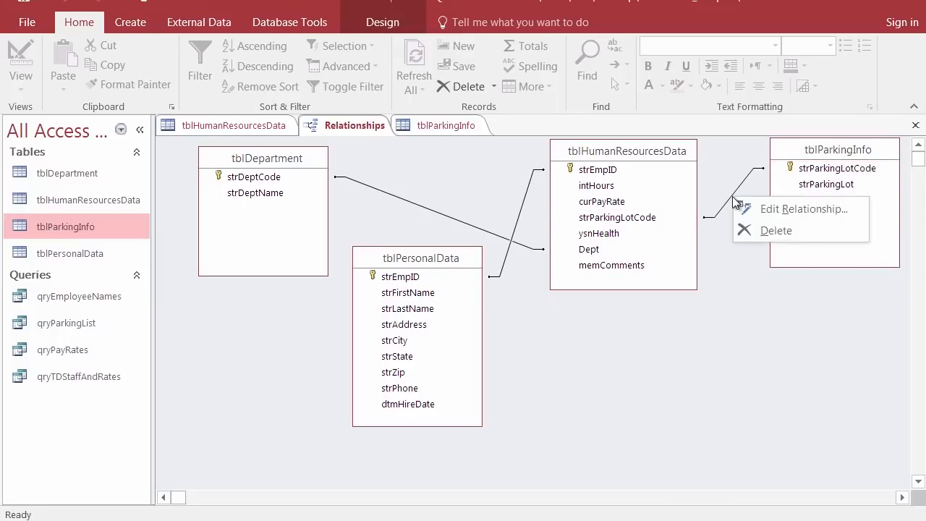
left_click(766, 210)
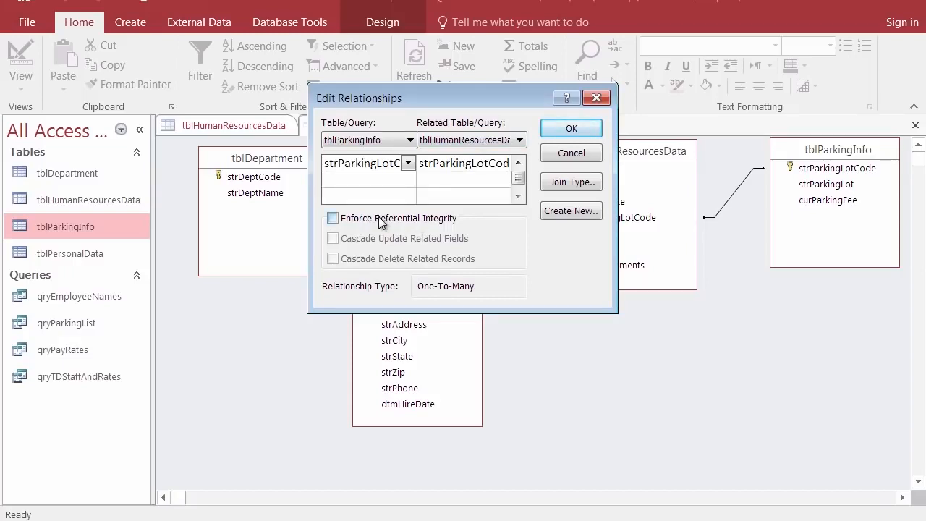
left_click(332, 219)
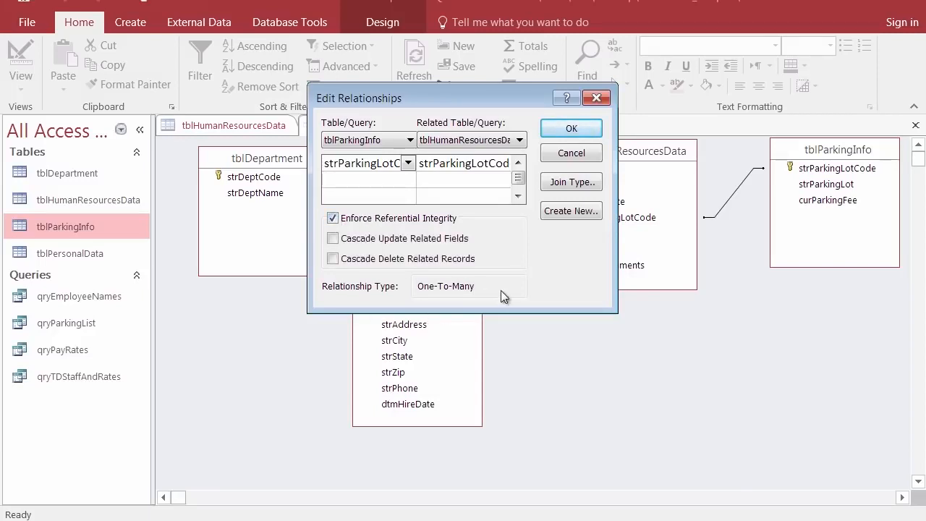
left_click(570, 129)
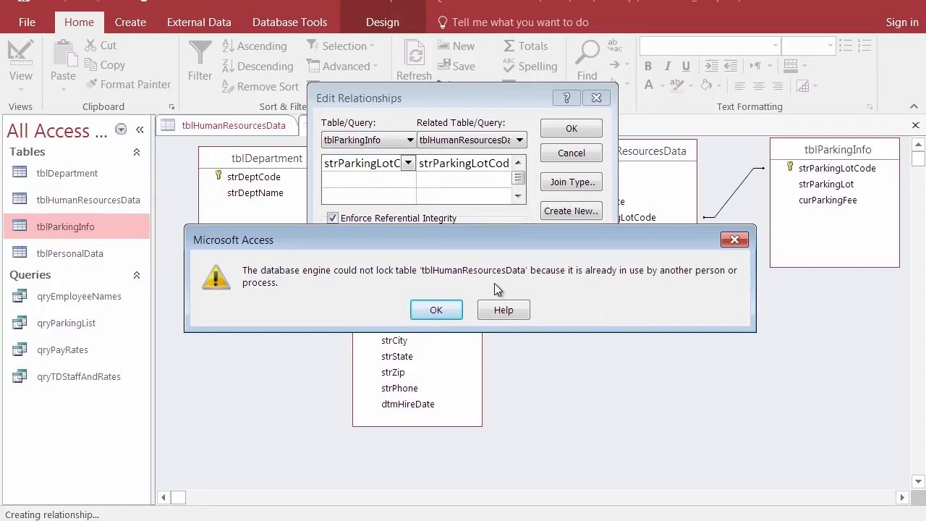
left_click(436, 310)
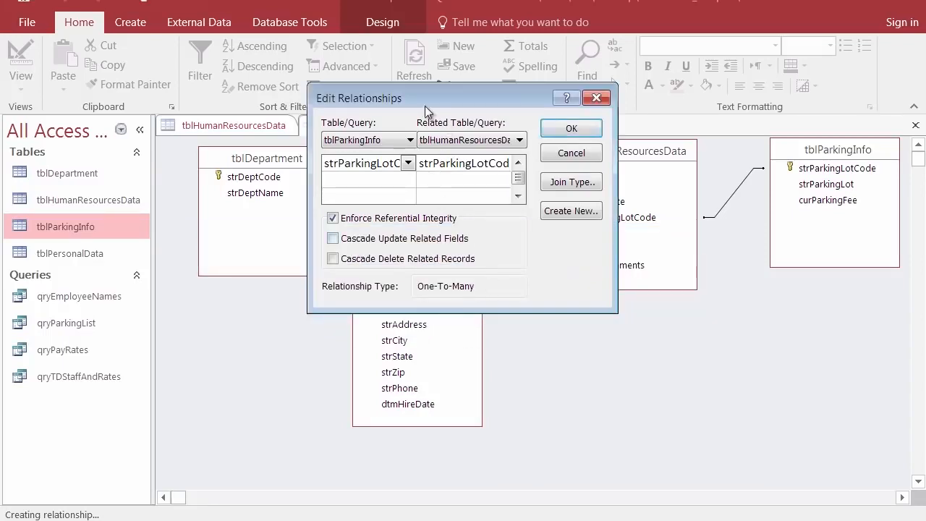
left_click_drag(424, 96, 438, 321)
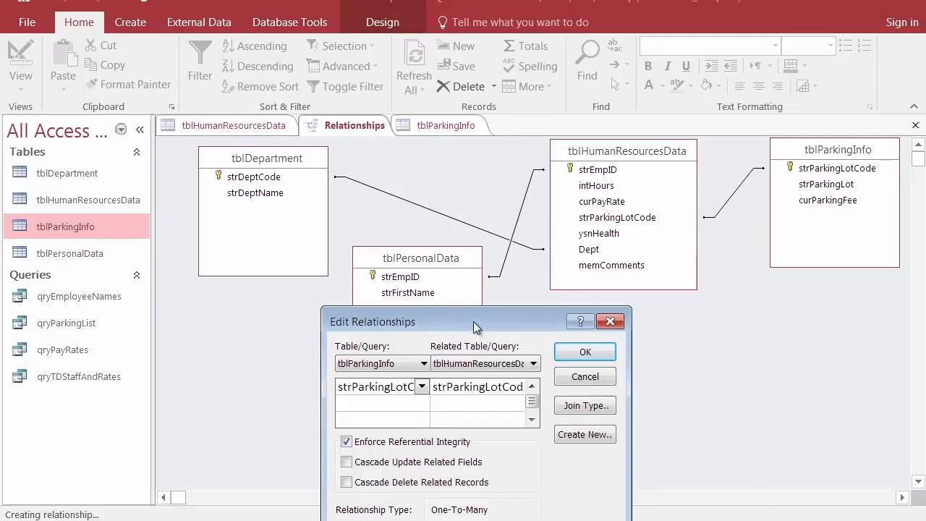
left_click_drag(473, 322, 430, 170)
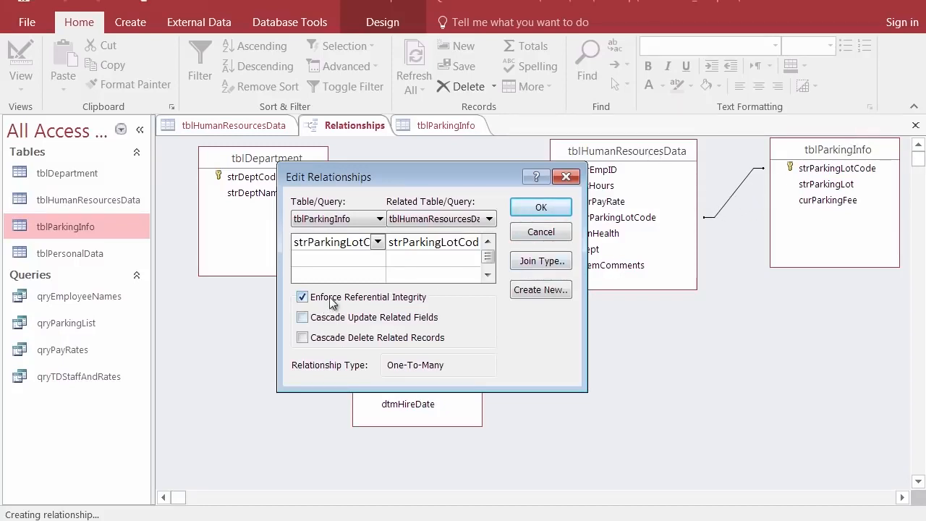
left_click(522, 209)
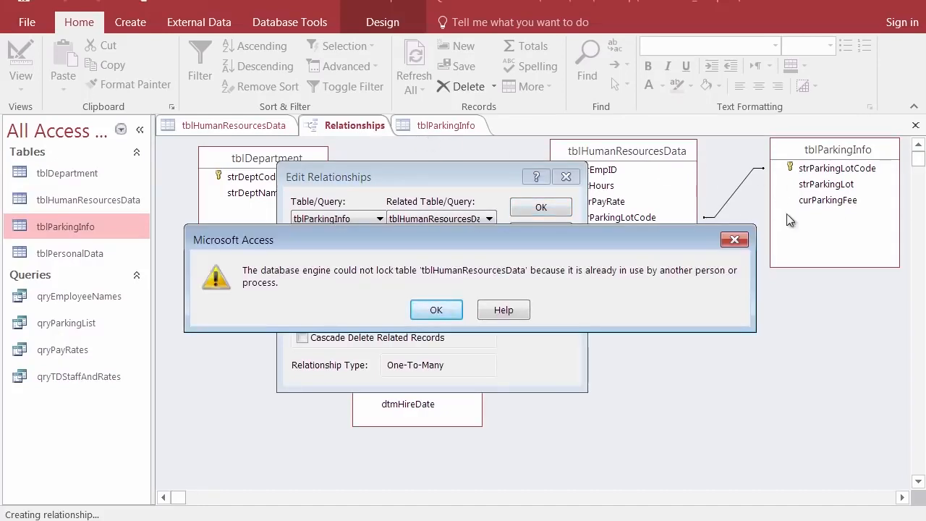
left_click(437, 311)
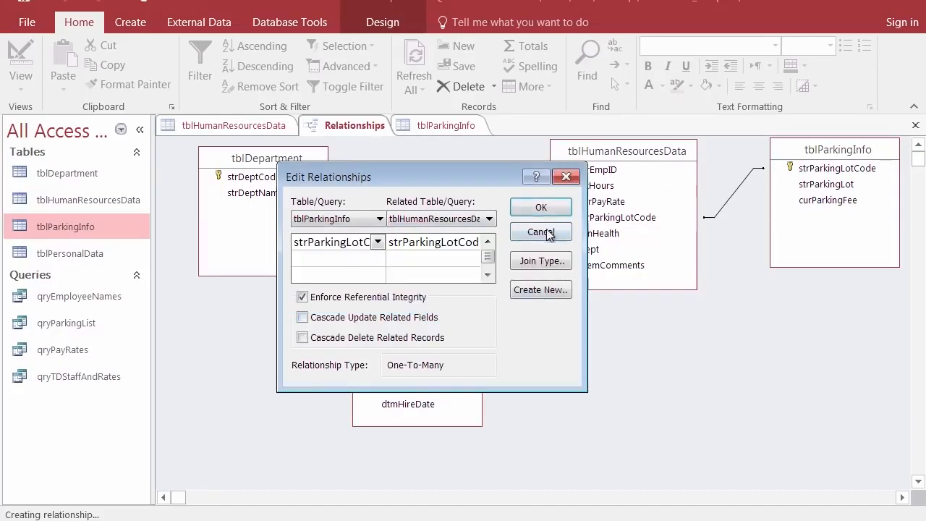
left_click(567, 176)
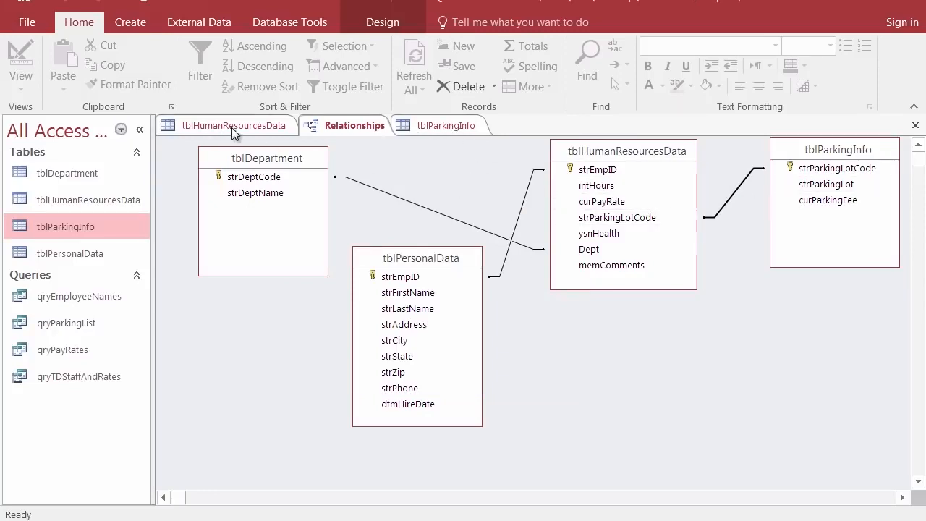
Close the open tblParkingInfo and tblHumanResourcesData tables, keeping only the relationships diagram open
right_click(456, 128)
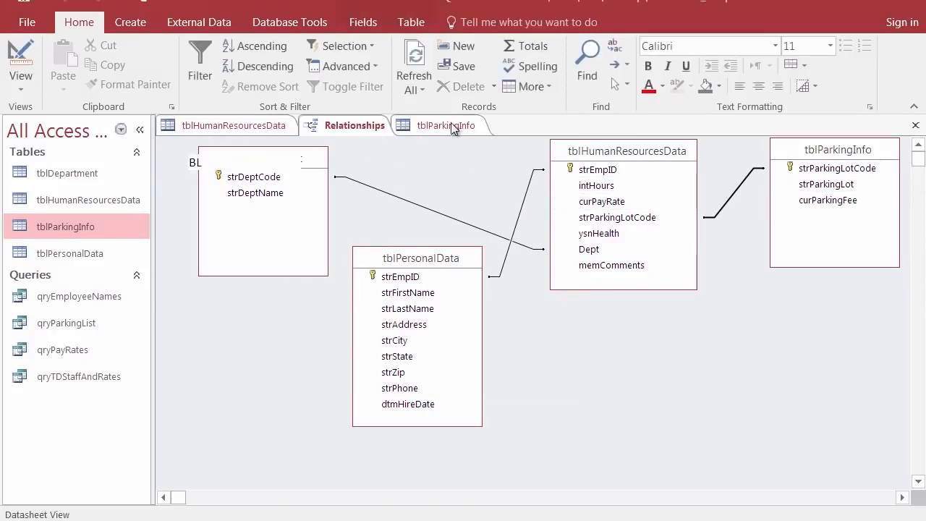
left_click(471, 156)
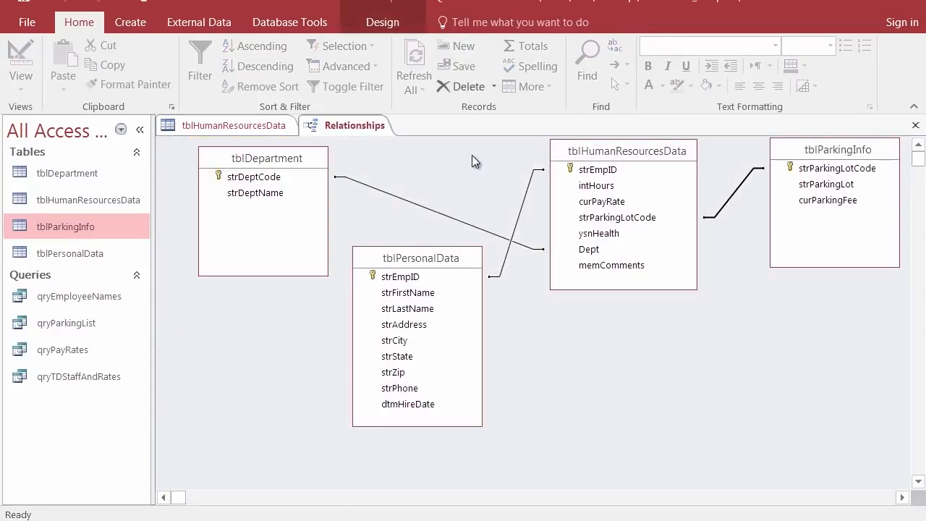
right_click(240, 125)
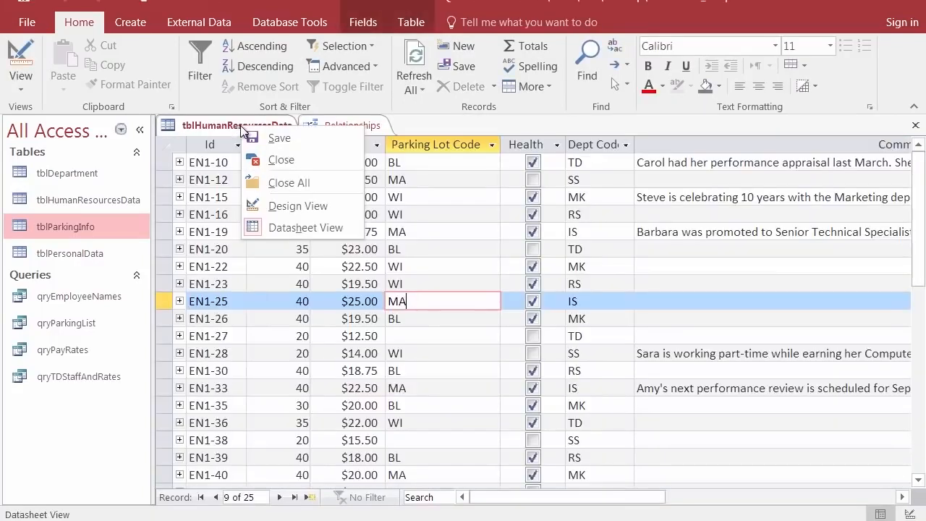
left_click(272, 164)
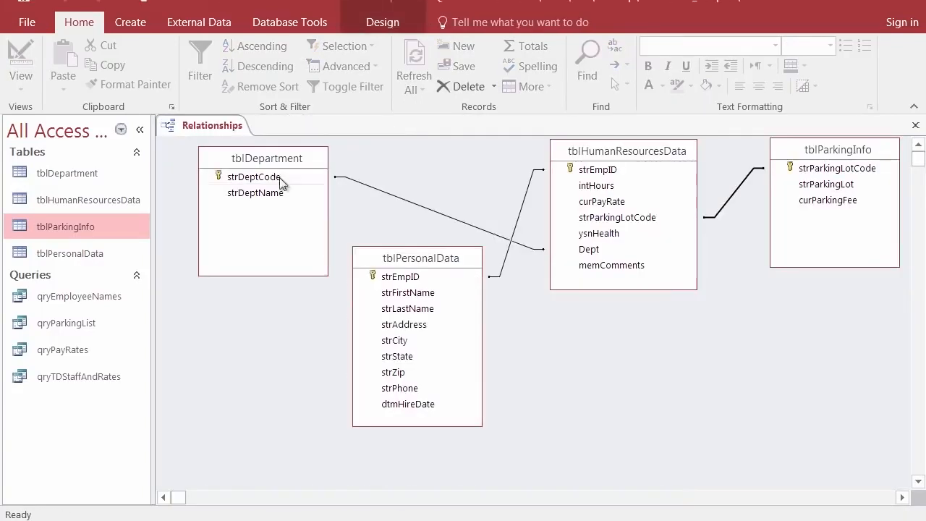
Enforce referential integrity on the strParkingLotCode relationship between tblParkingInfo and tblHumanResourcesData
right_click(731, 199)
left_click(753, 208)
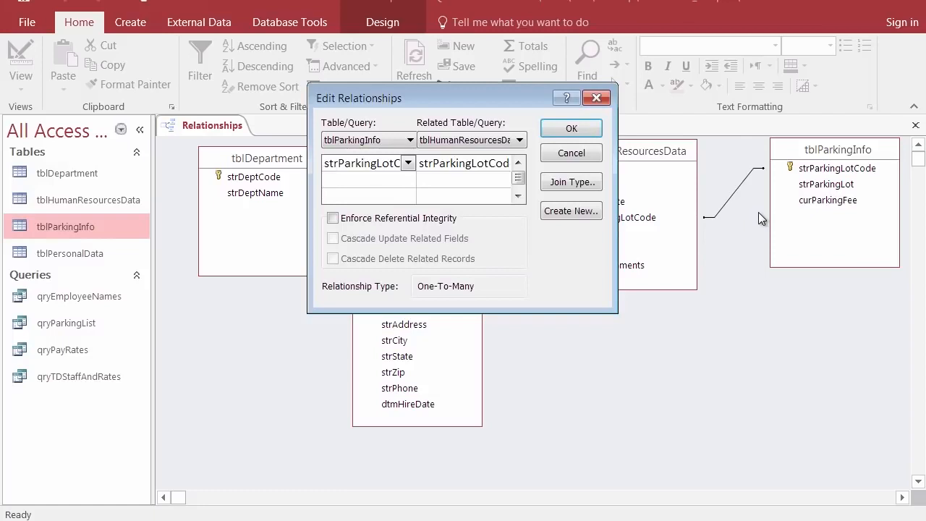
left_click(333, 219)
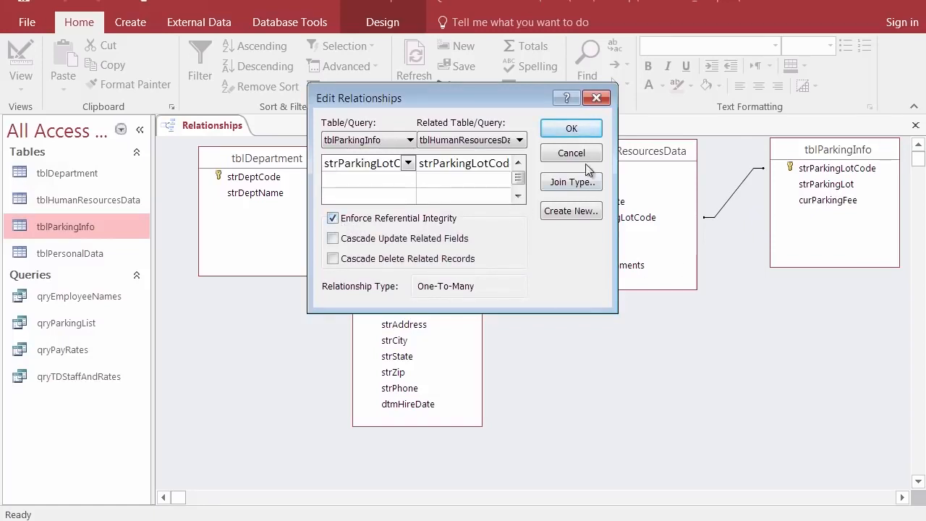
left_click(577, 135)
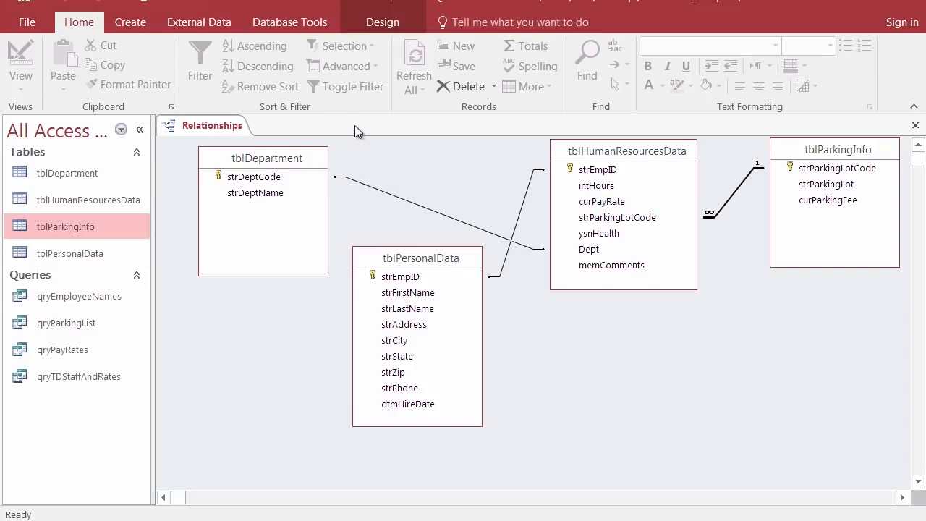
Review the integrity and cascade settings of the relationship between tblParkingInfo and tblHumanResourcesData
right_click(729, 209)
left_click(765, 212)
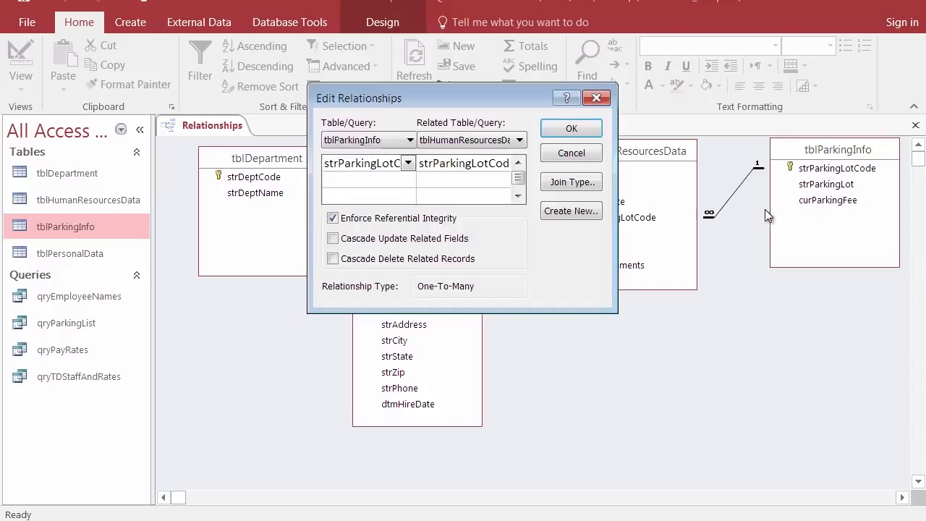
left_click(575, 128)
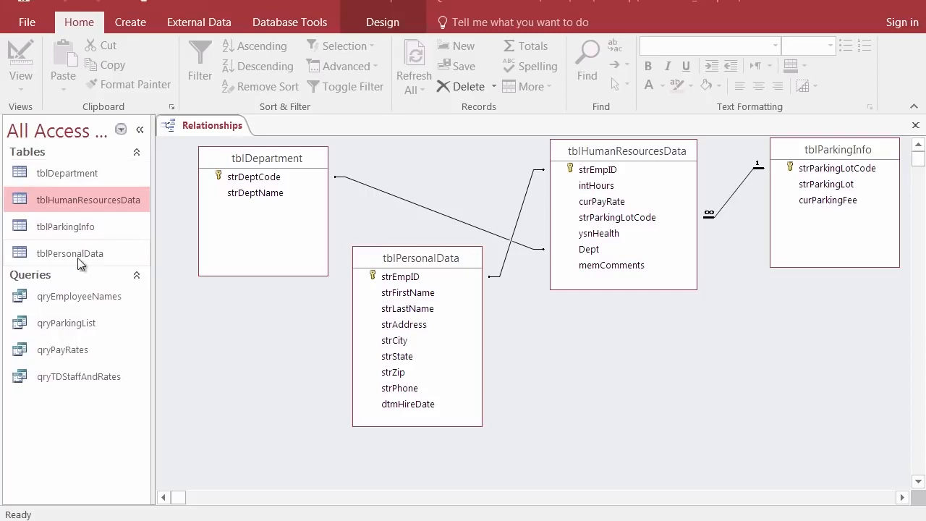
Open tblParkingInfo, try to save BR as the Parking Lot Code of Blossom Rd., and discard the edit
double_click(82, 230)
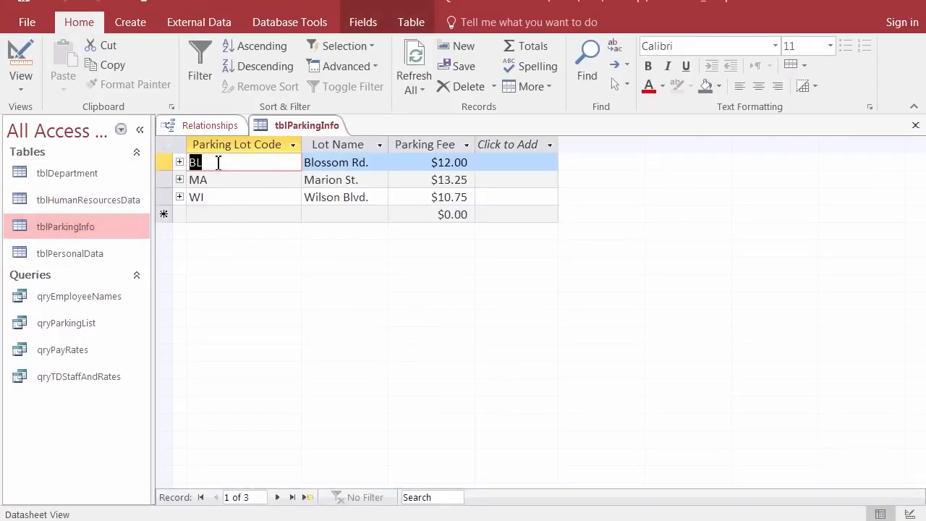
type("BR")
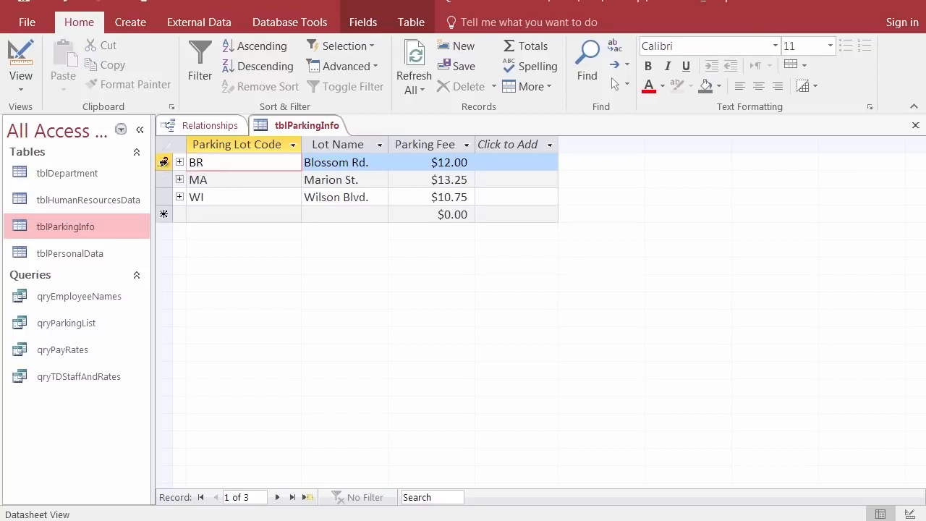
left_click(165, 164)
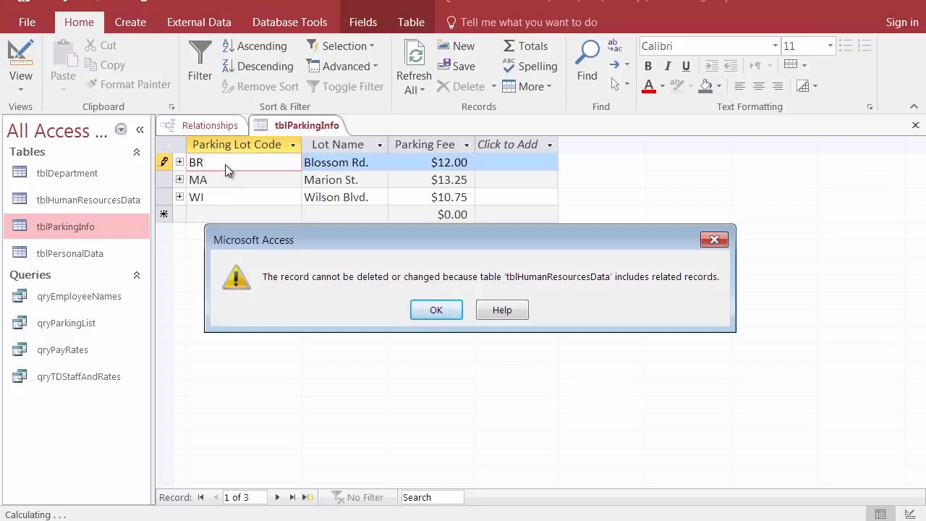
left_click(435, 310)
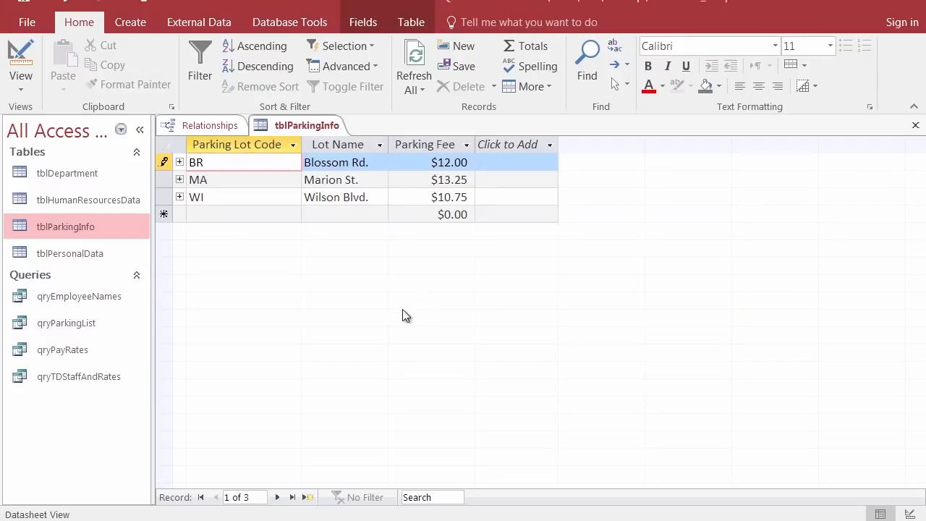
key("Escape")
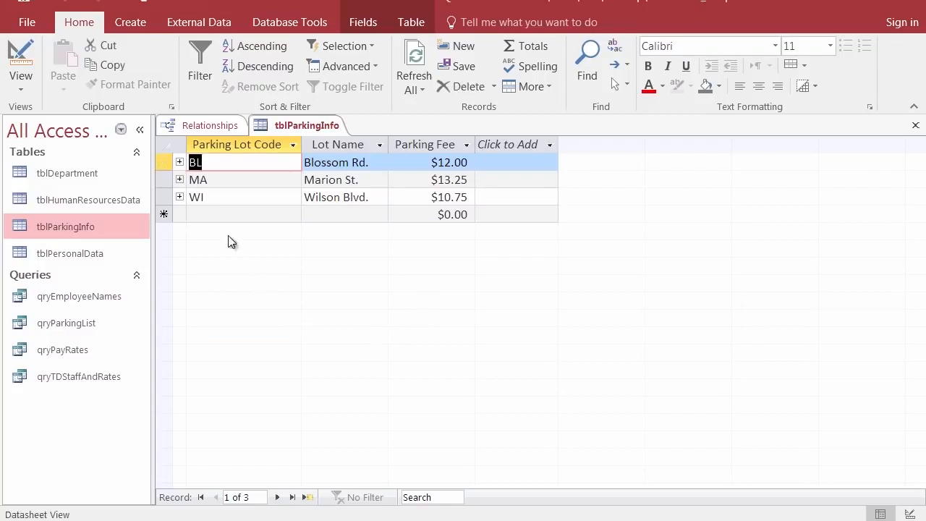
left_click(220, 162)
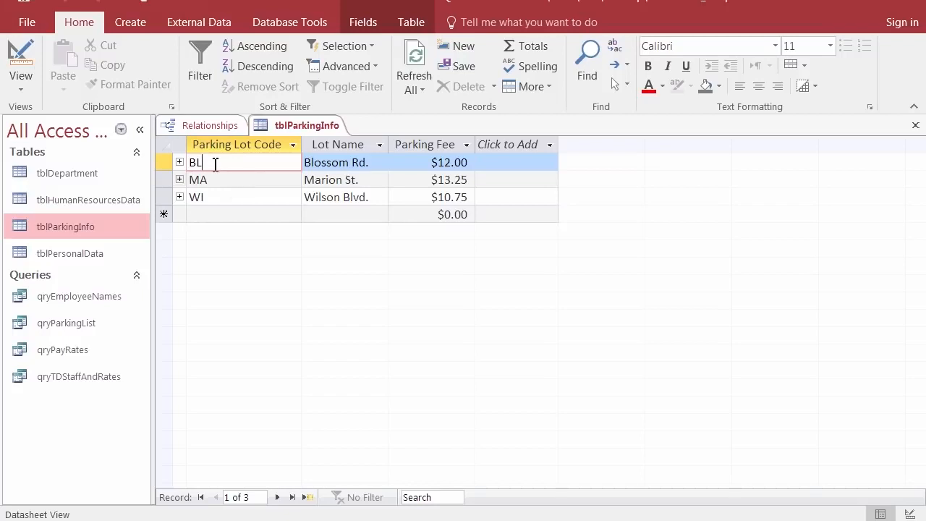
Open tblHumanResourcesData, try to save BR as the first record's Parking Lot Code, and discard the edit
double_click(88, 199)
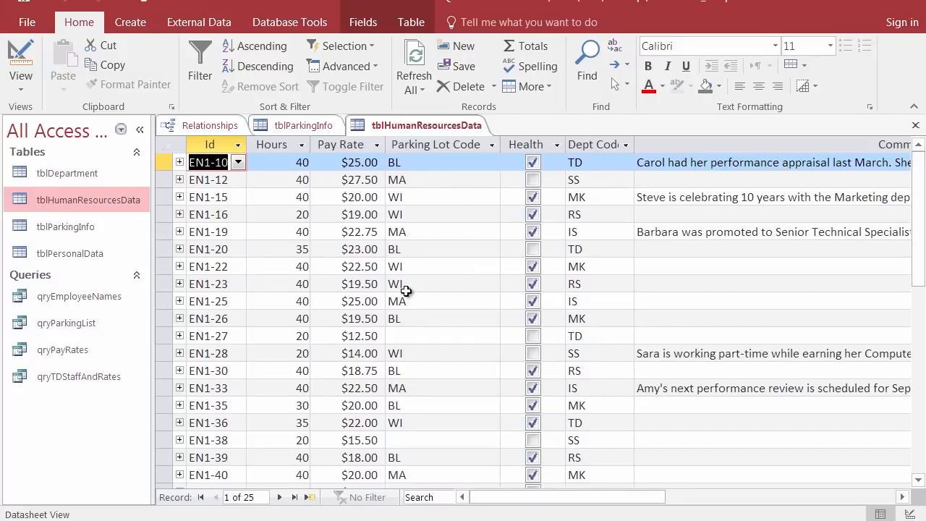
left_click(410, 162)
double_click(396, 163)
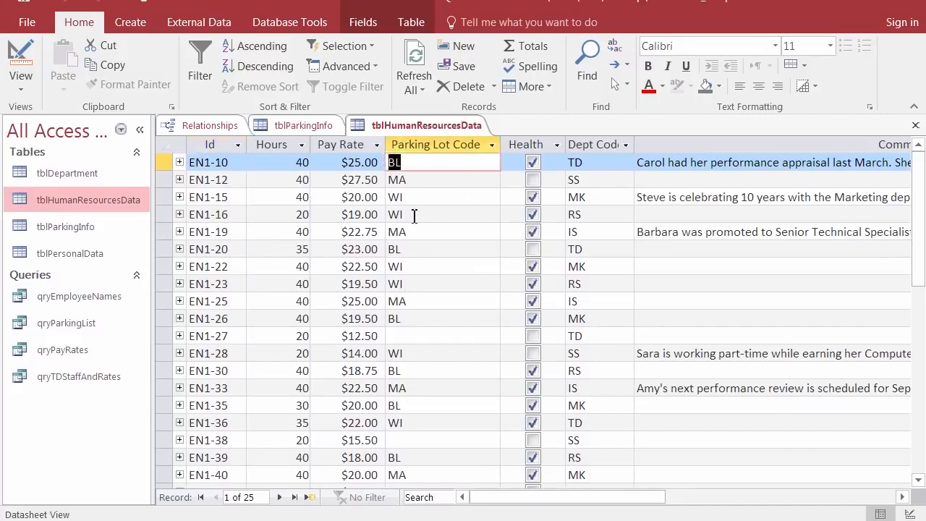
type("BR")
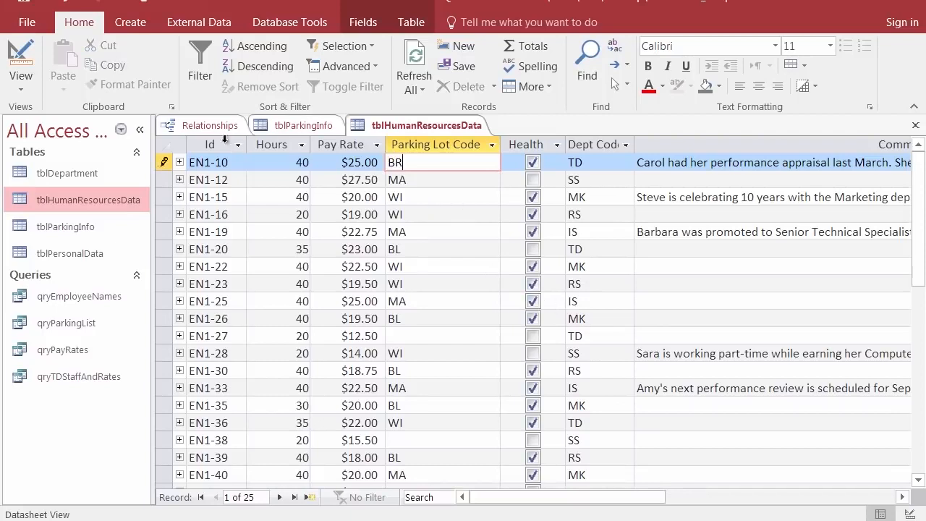
left_click(164, 162)
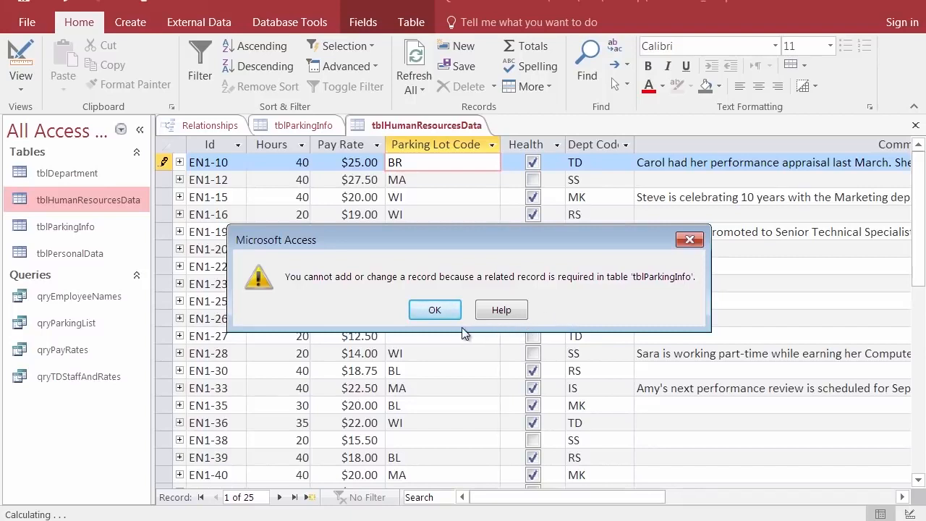
left_click(435, 310)
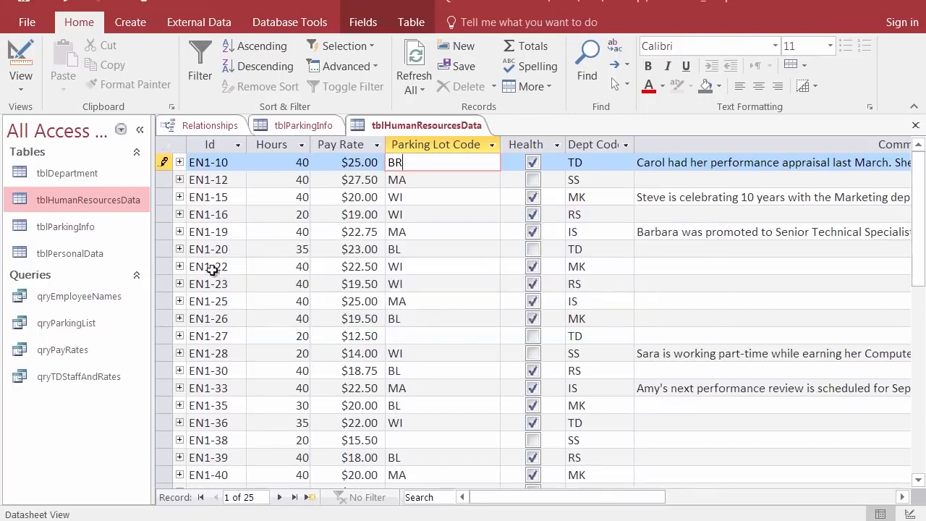
key("Escape")
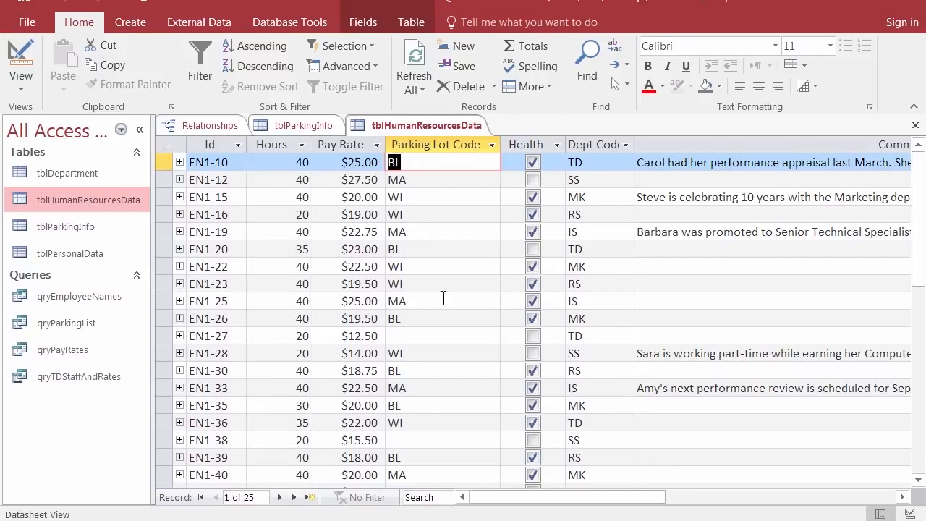
Clear the Parking Lot Code of the sixth record in tblHumanResourcesData, save the record, and undo the deletion
left_click_drag(411, 249, 382, 249)
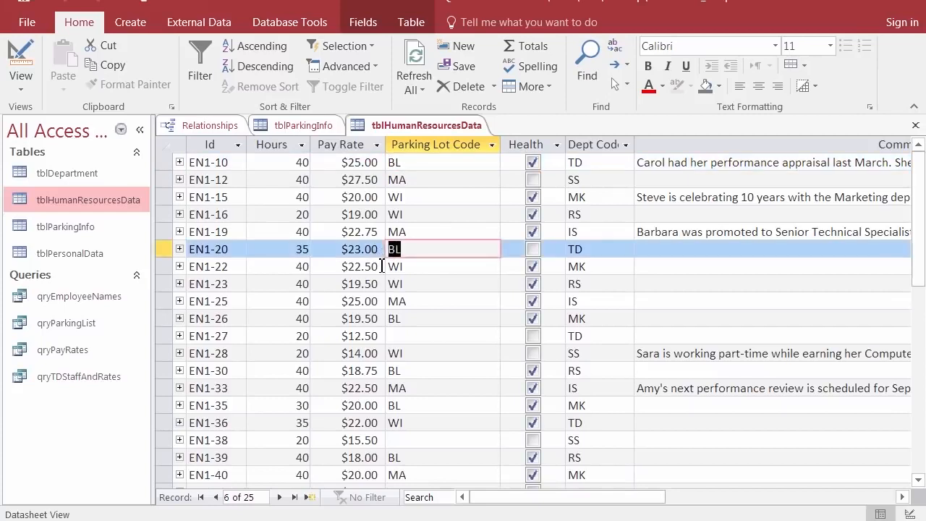
key("Delete")
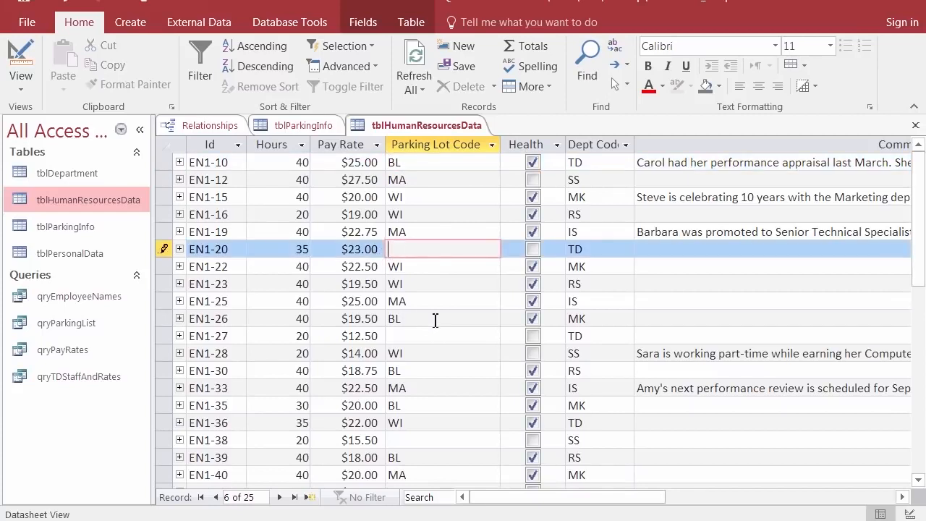
left_click(162, 250)
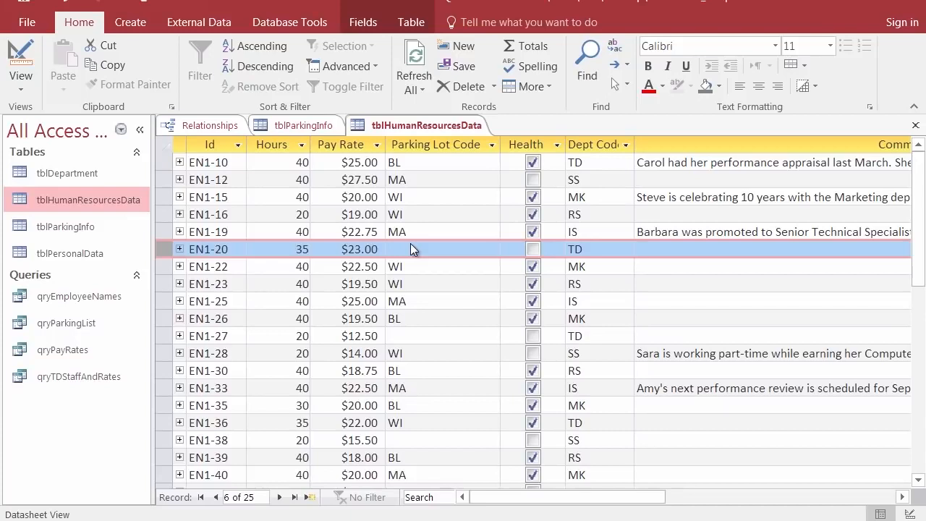
left_click(62, 4)
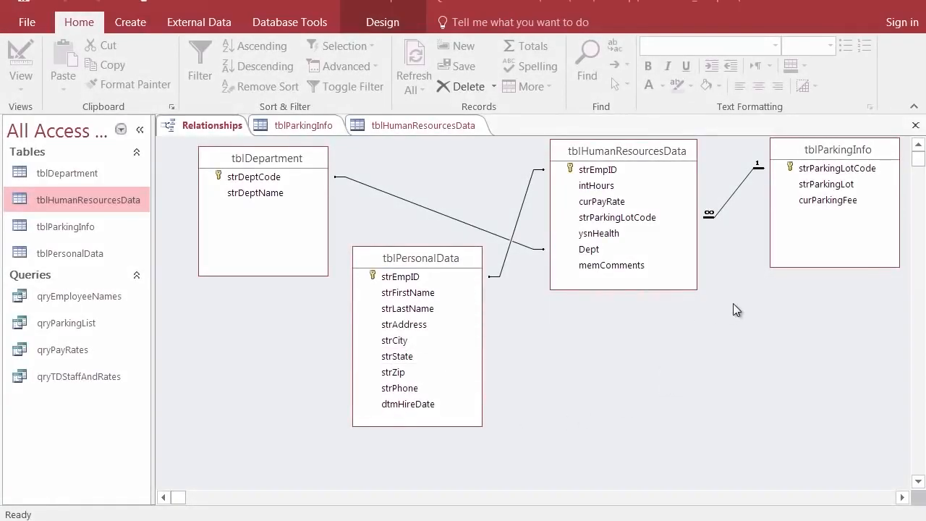
Try to apply referential integrity with Cascade Update Related Fields to the relationship between tblParkingInfo and tblHumanResourcesData, and close its settings
right_click(730, 199)
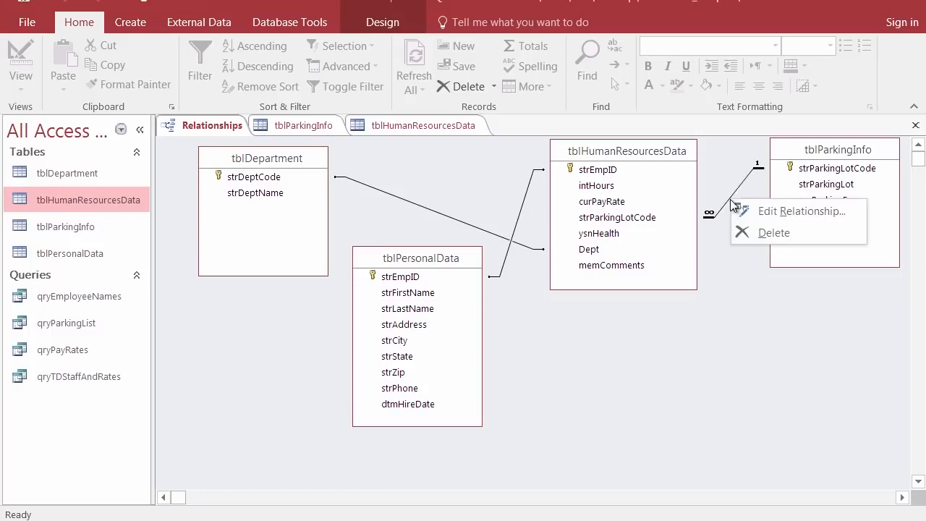
left_click(773, 209)
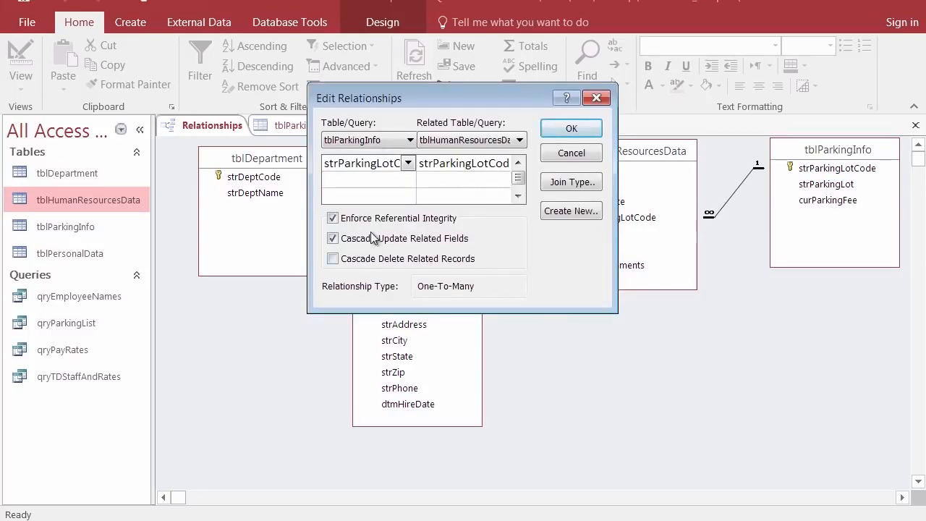
left_click(335, 239)
left_click(333, 218)
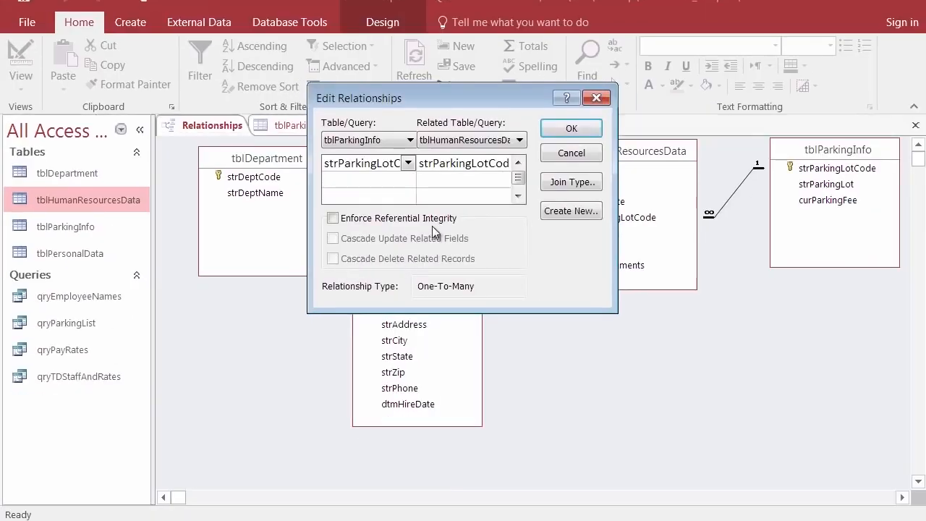
left_click(335, 219)
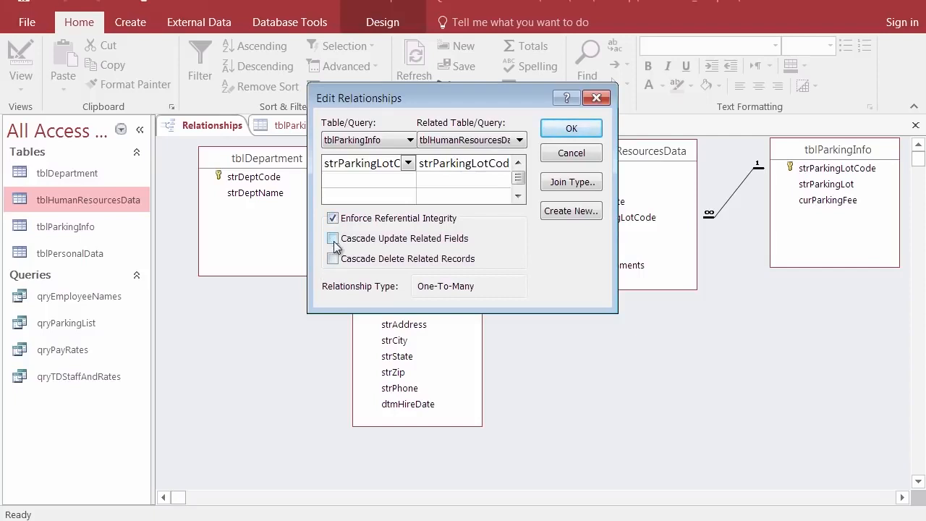
left_click(334, 239)
left_click_drag(469, 108, 493, 238)
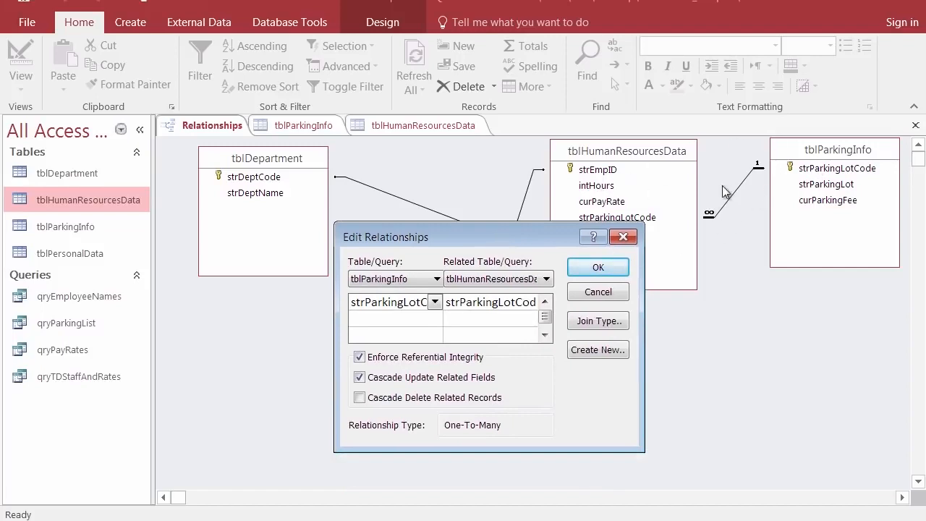
left_click(619, 268)
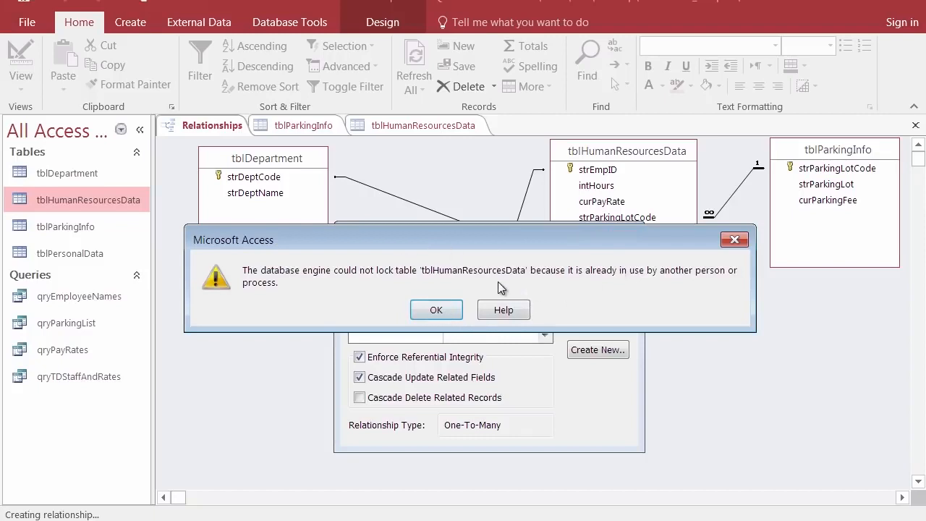
left_click(437, 310)
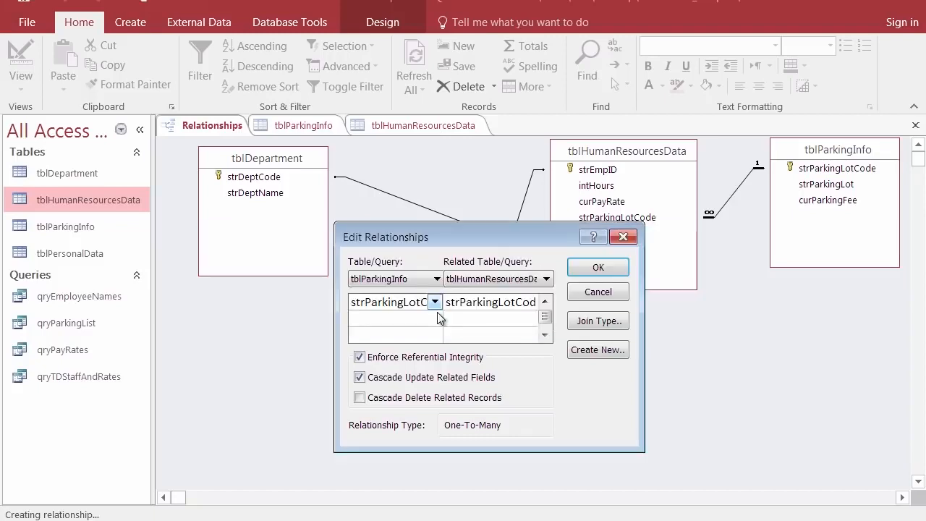
left_click(624, 237)
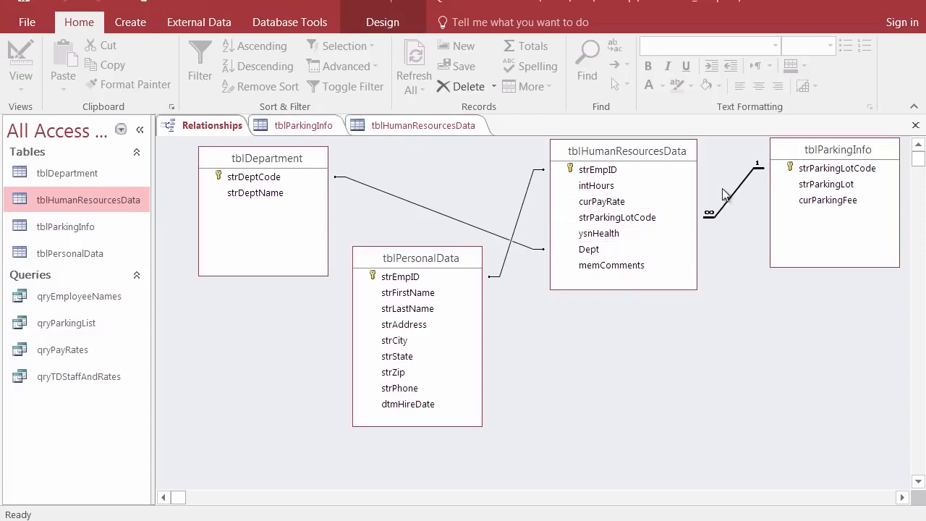
Close tblHumanResourcesData and tblParkingInfo, and enable Cascade Update Related Fields for the relationship between them
right_click(416, 124)
left_click(458, 159)
right_click(308, 125)
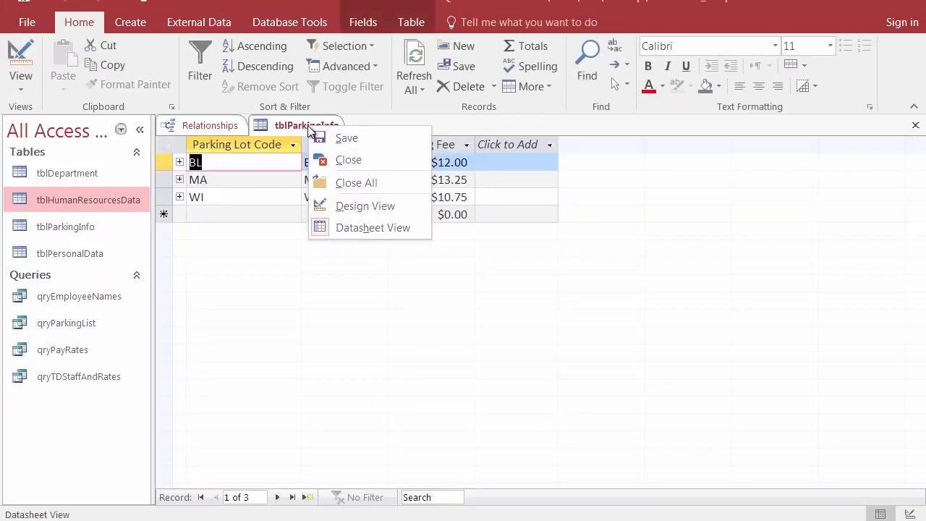
left_click(328, 160)
left_click(729, 195)
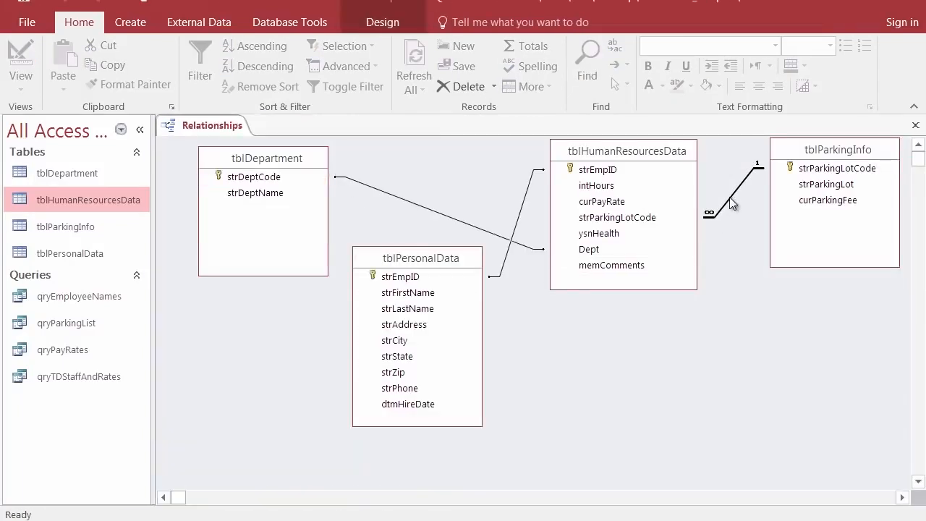
right_click(731, 203)
left_click(769, 216)
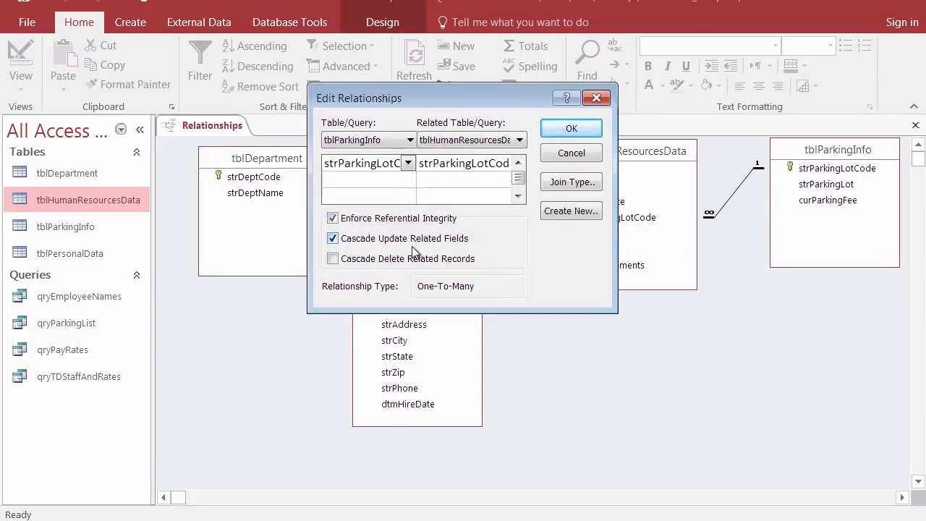
left_click(569, 129)
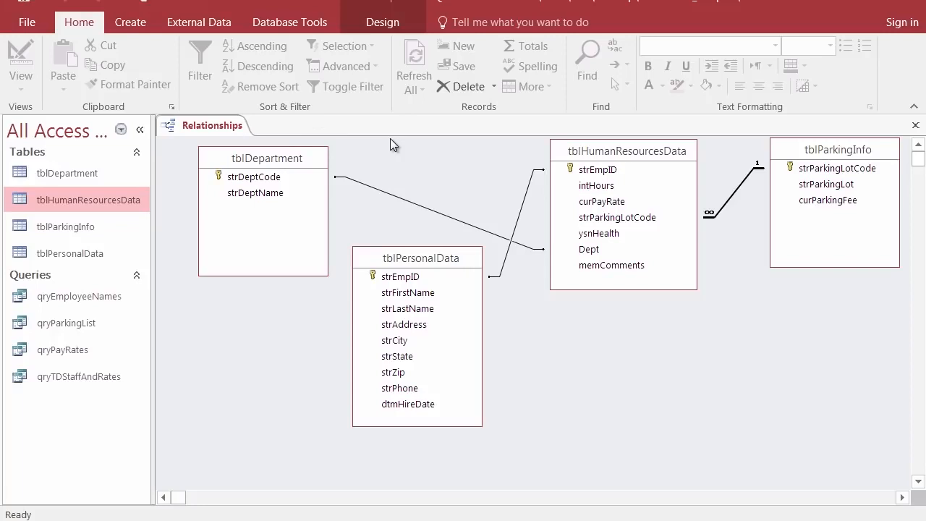
Reopen the relationship between tblParkingInfo and tblHumanResourcesData, check its cascade update setting, and close it without changes
right_click(730, 198)
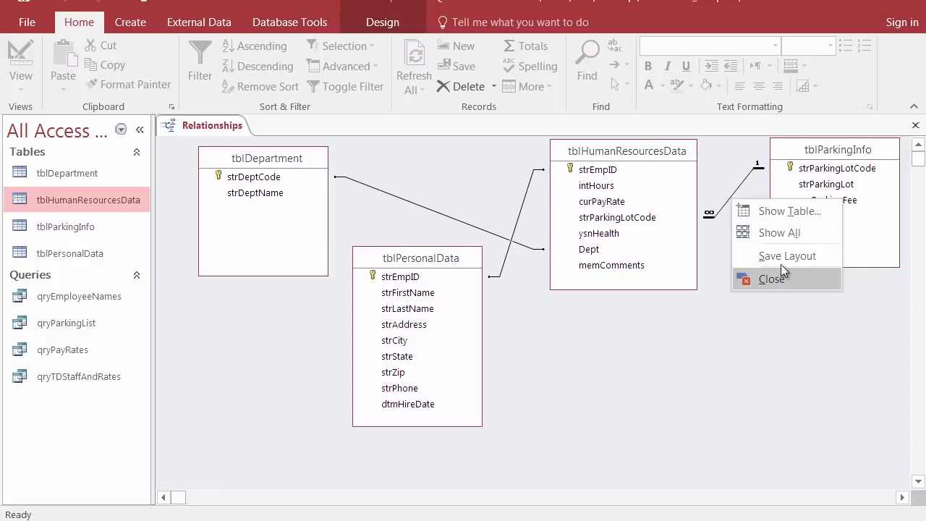
right_click(739, 189)
left_click(725, 206)
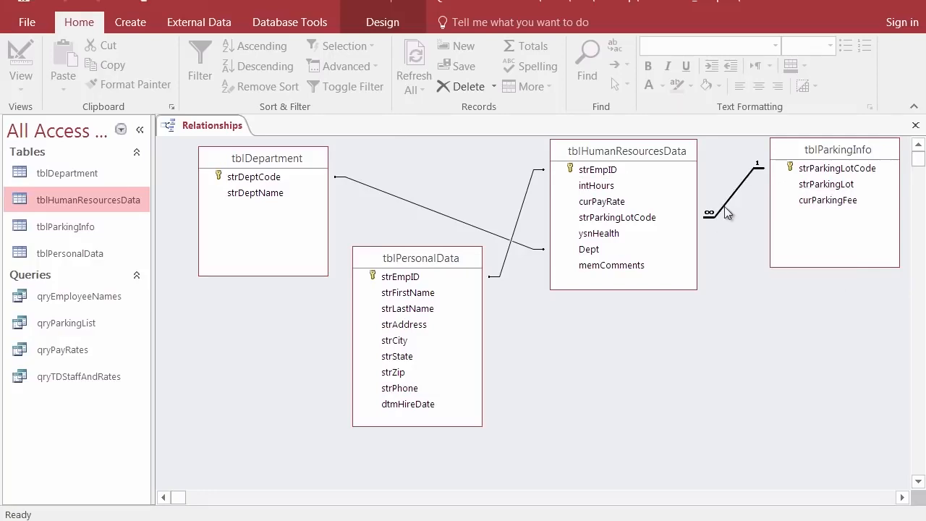
right_click(732, 205)
left_click(756, 207)
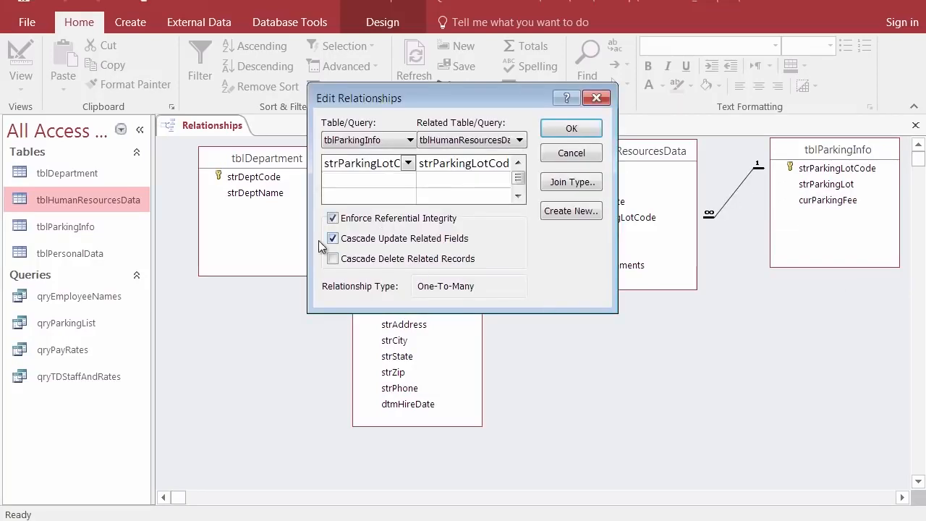
left_click(573, 153)
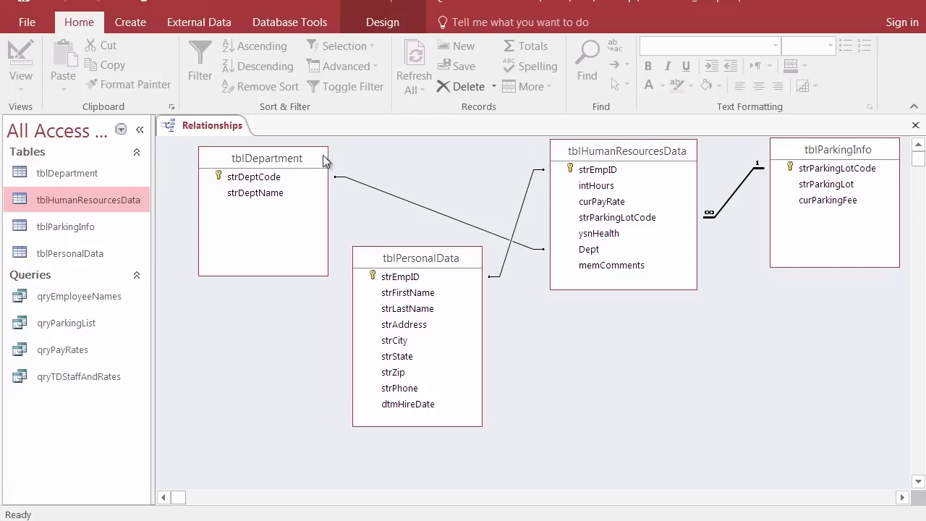
Change the Parking Lot Code of Blossom Rd. to BR in tblParkingInfo, save the record, and compare the codes in tblHumanResourcesData
double_click(59, 225)
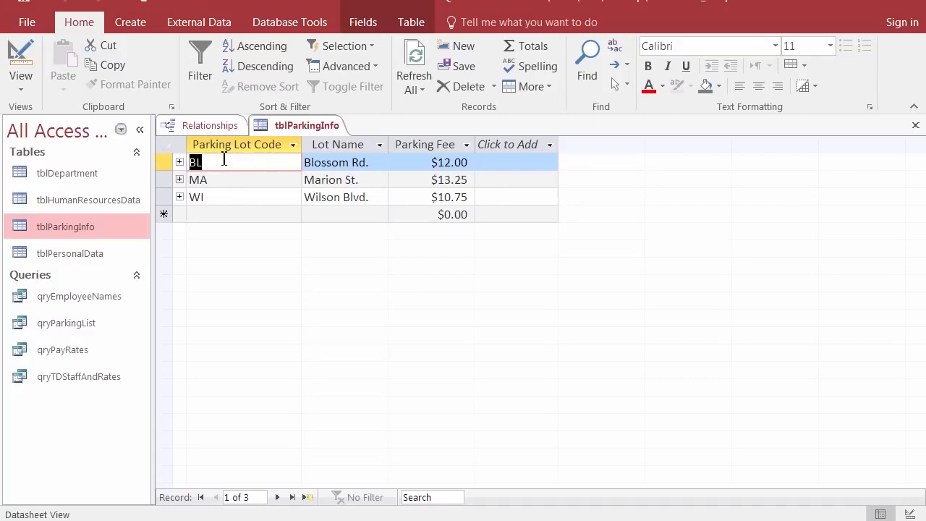
type("BR")
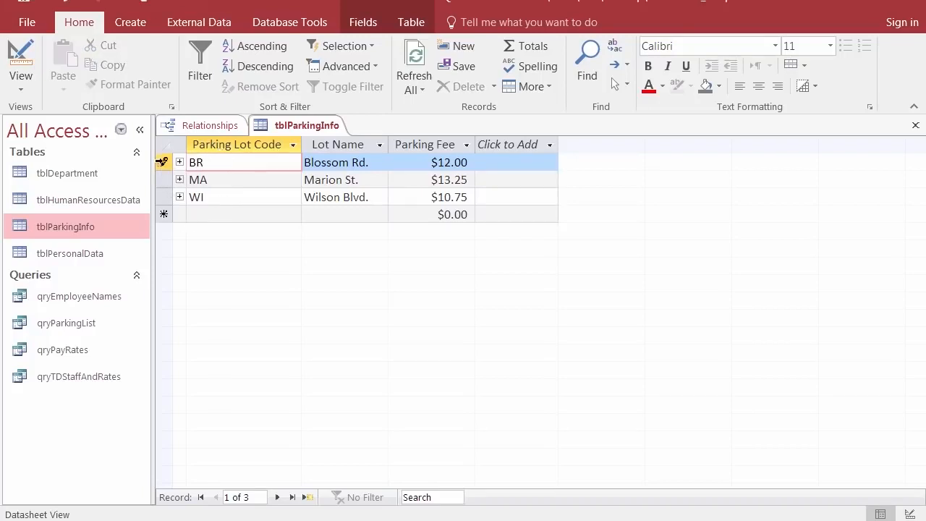
left_click(161, 162)
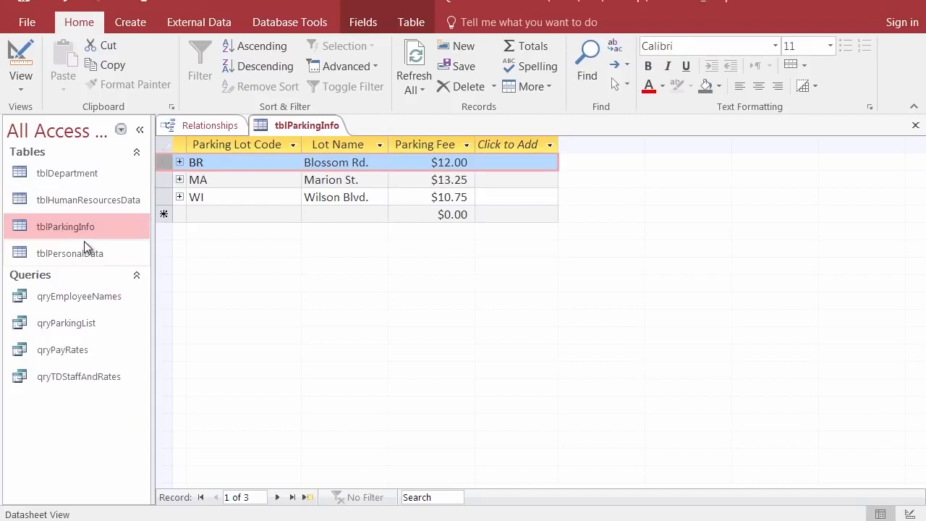
double_click(93, 201)
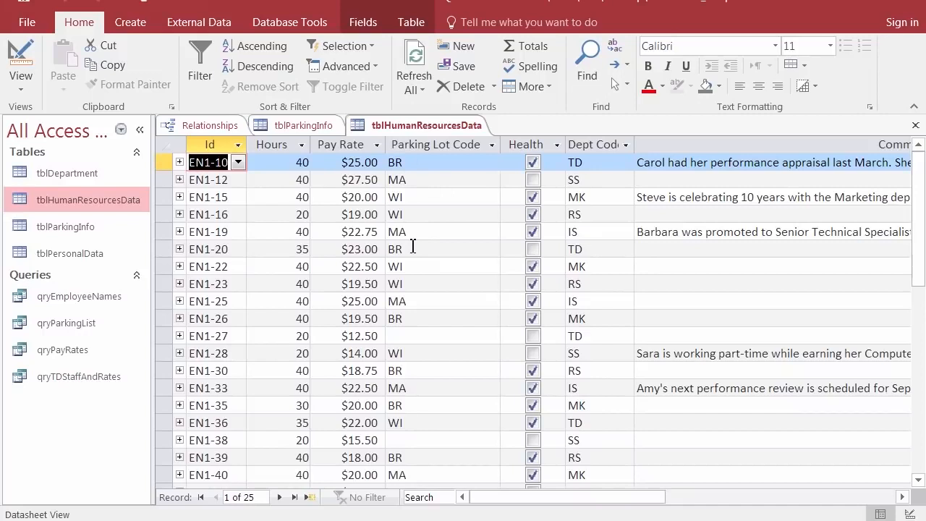
left_click(302, 129)
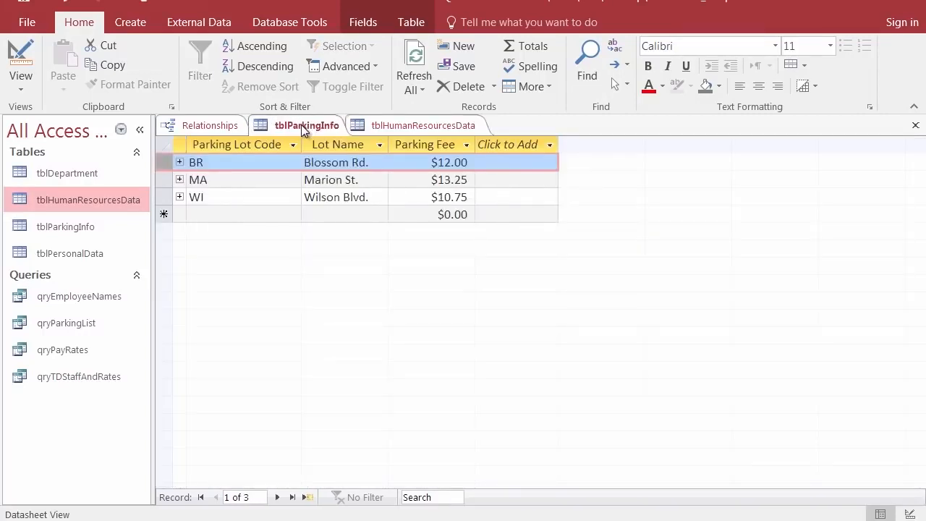
Try to save BL as the first record's Parking Lot Code in tblHumanResourcesData, and discard the edit
left_click(402, 125)
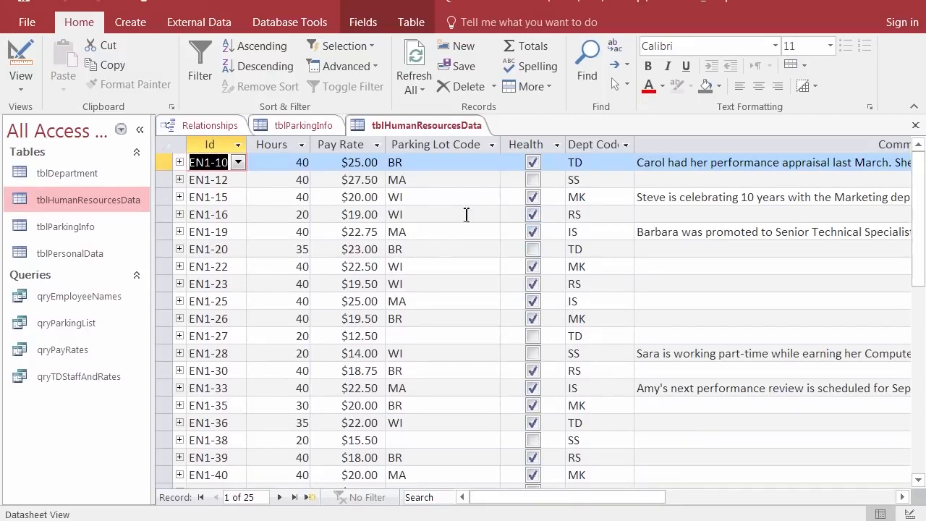
left_click(385, 162)
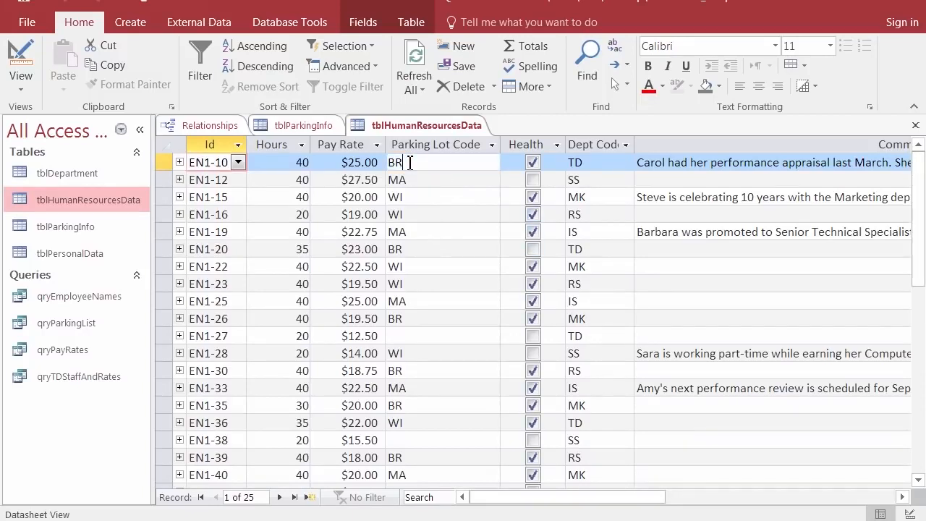
type("BL")
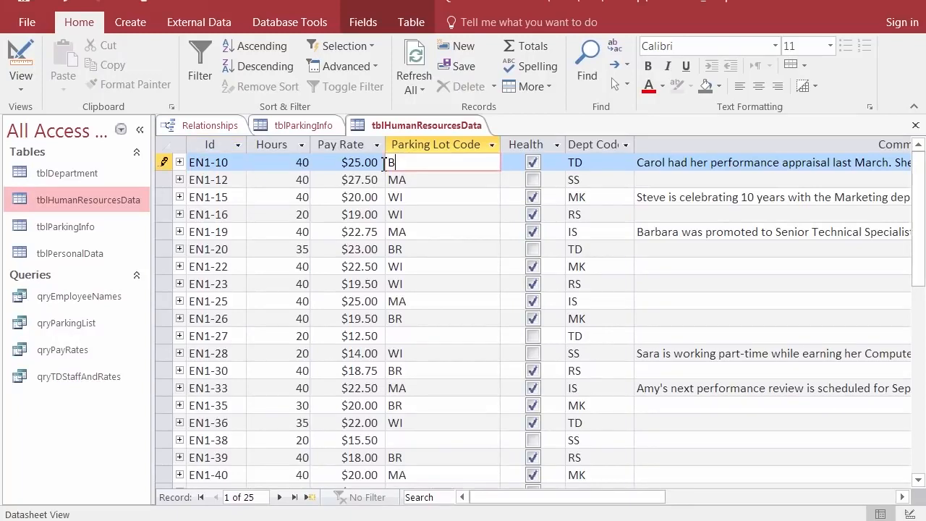
left_click(164, 165)
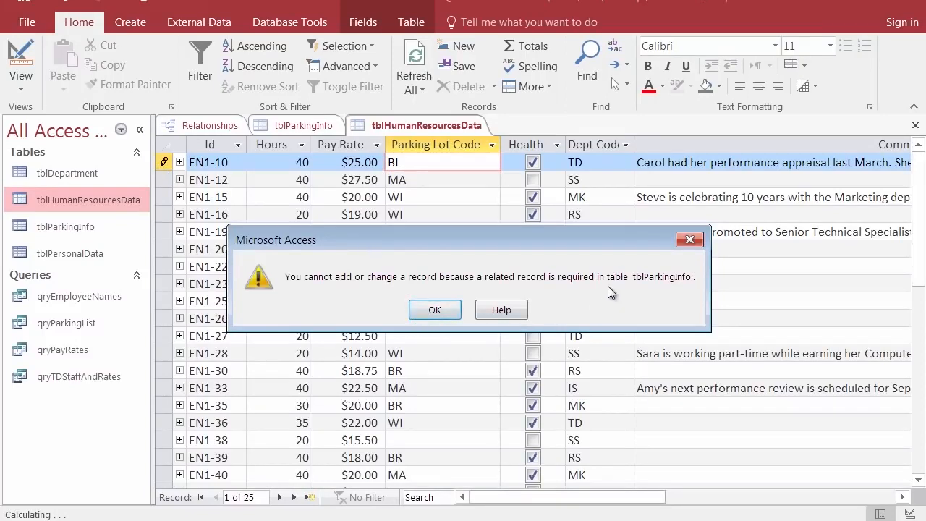
left_click(443, 310)
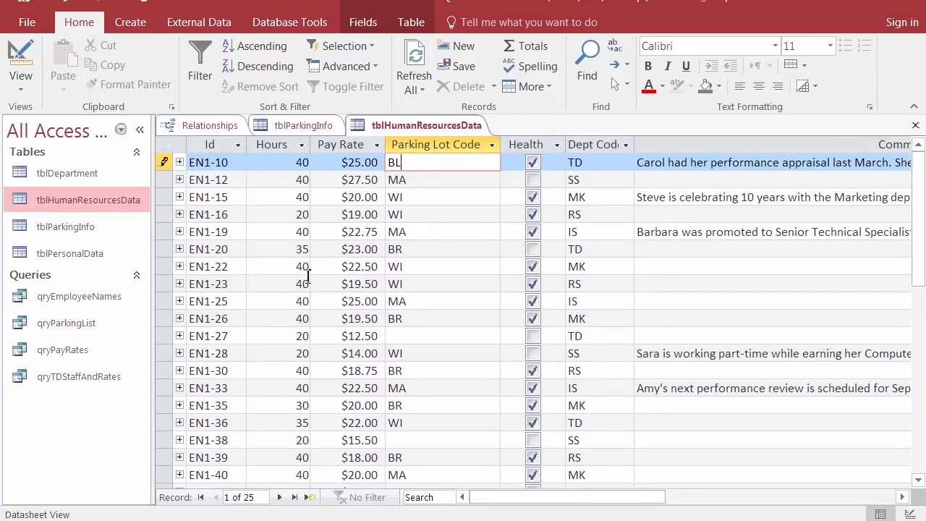
key("Escape")
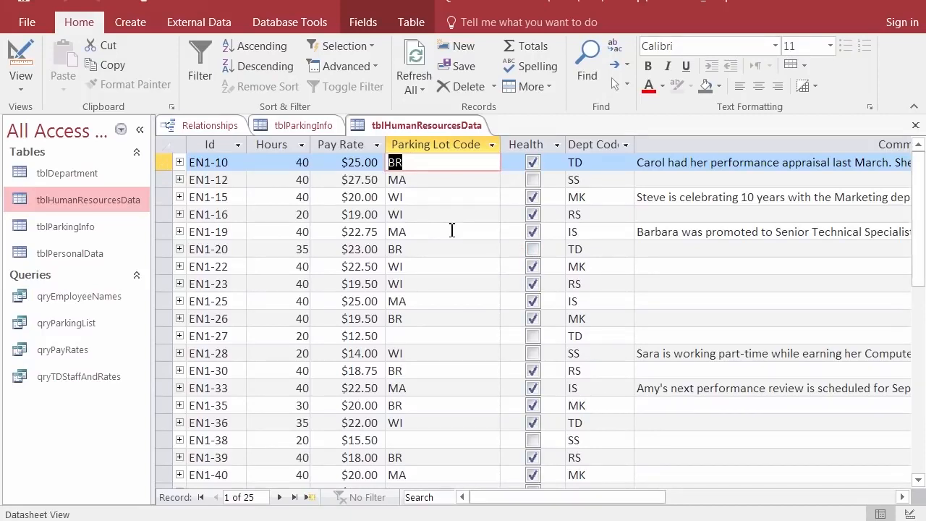
Compare the Parking Lot Codes in tblParkingInfo and tblHumanResourcesData, and close both tables
left_click(316, 126)
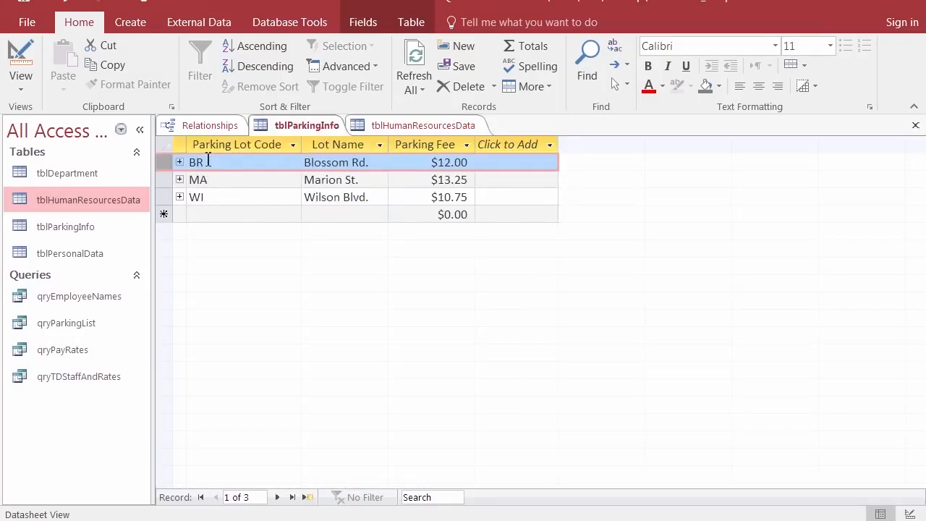
left_click(427, 125)
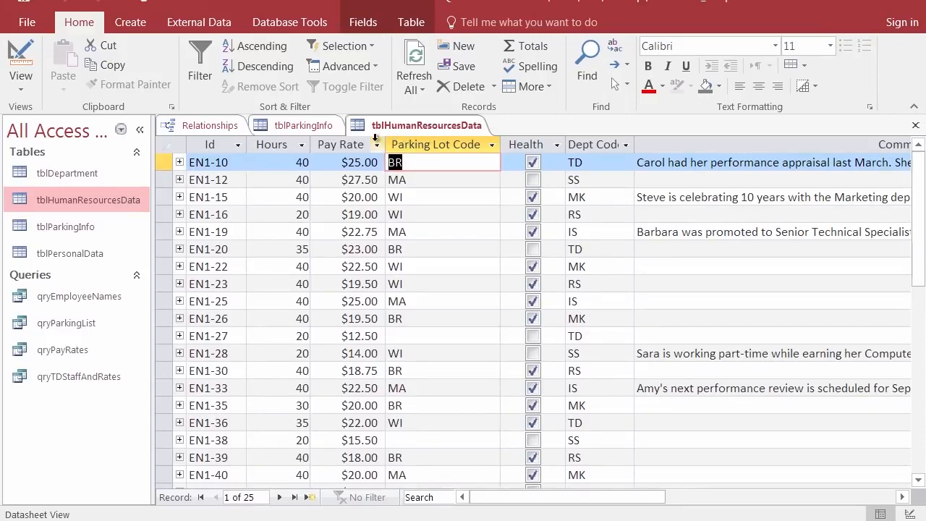
right_click(436, 133)
left_click(456, 157)
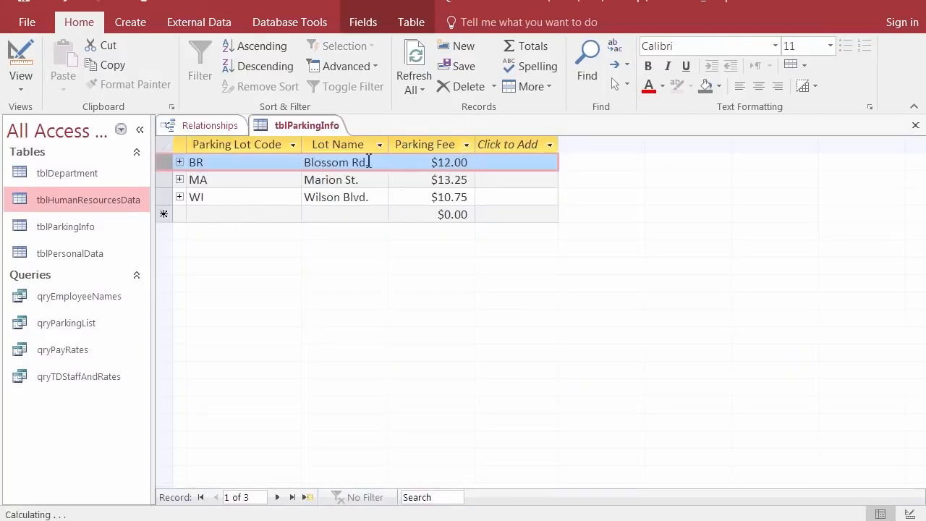
right_click(322, 128)
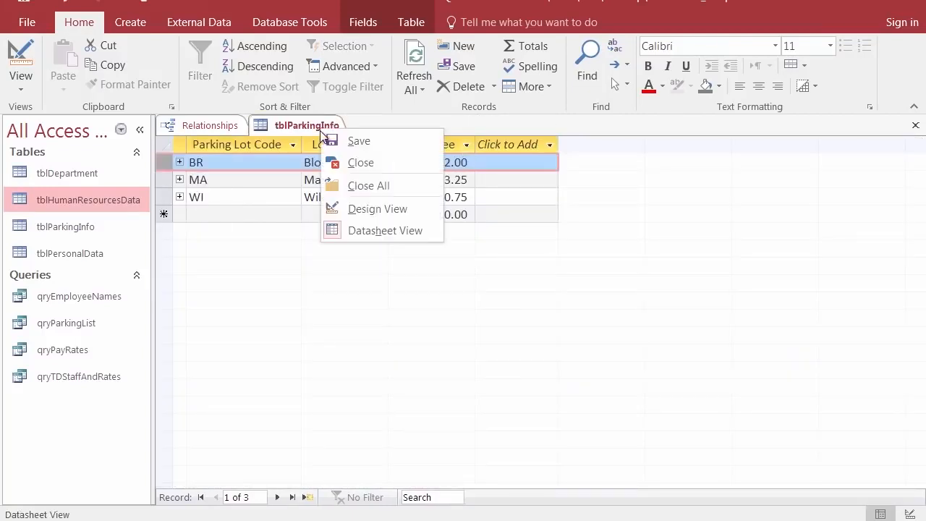
left_click(345, 163)
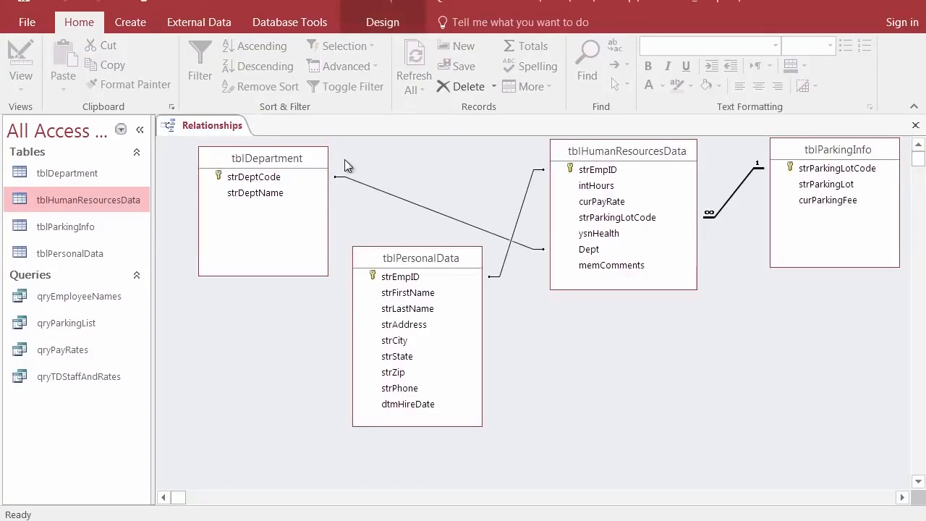
Turn on Cascade Delete Related Records for the relationship between tblParkingInfo and tblHumanResourcesData
right_click(726, 207)
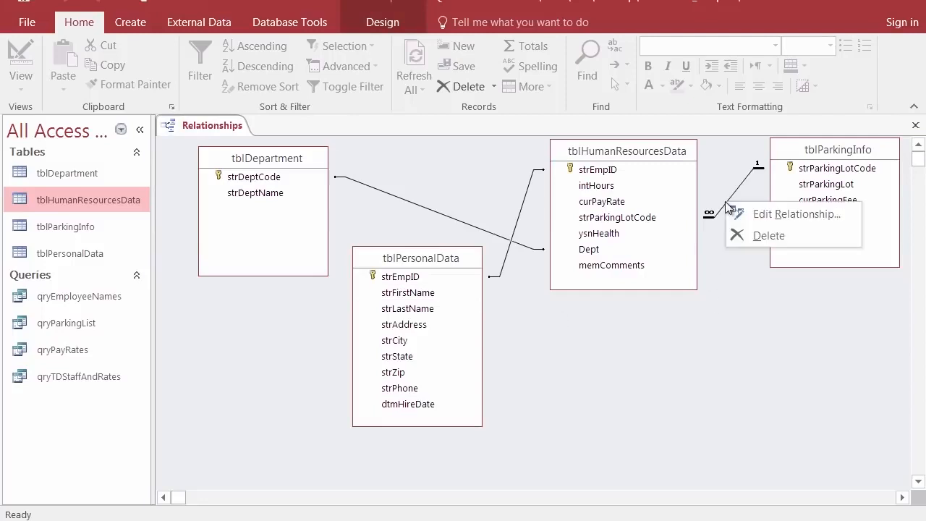
left_click(760, 213)
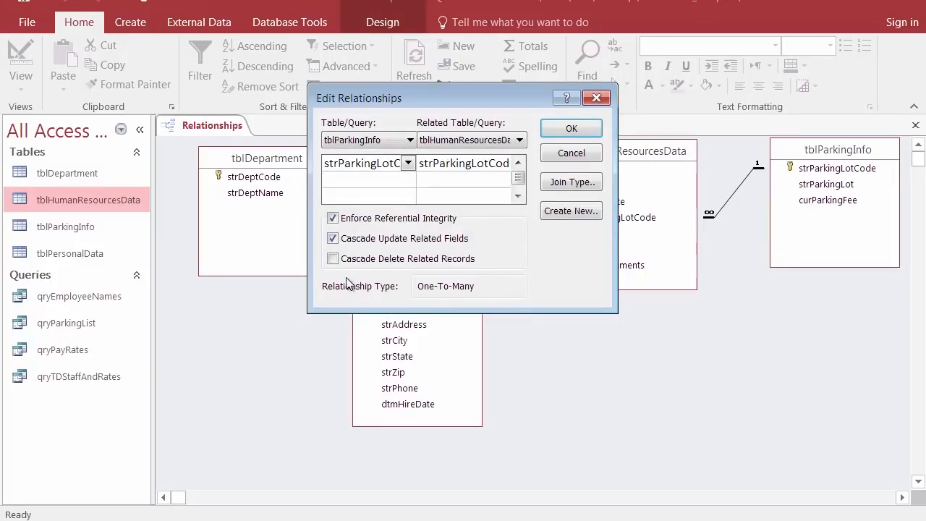
left_click(333, 259)
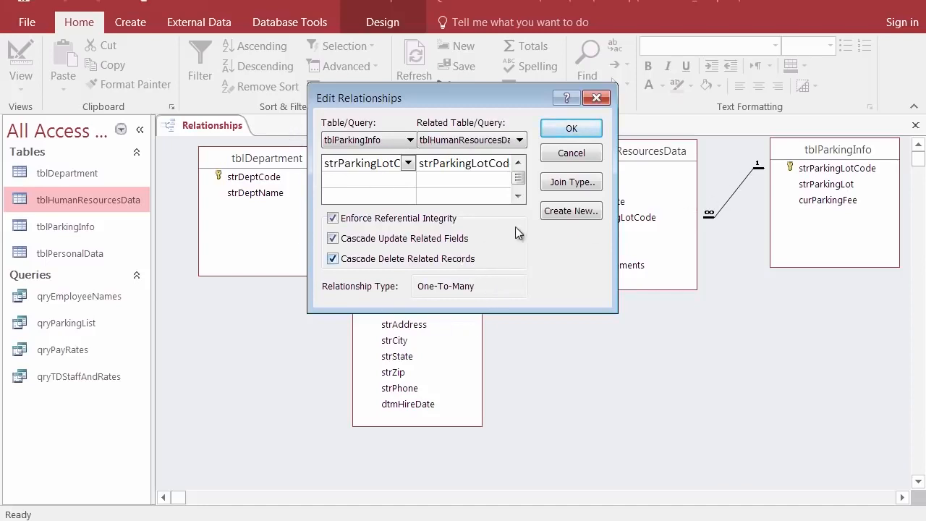
left_click(560, 129)
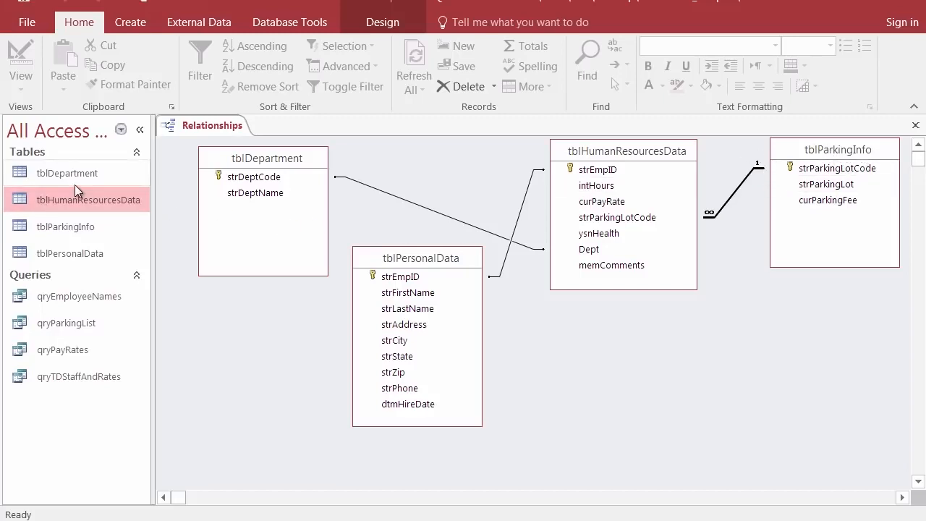
Delete the Blossom Rd. record from tblParkingInfo and accept the cascading deletion of its related records
double_click(83, 226)
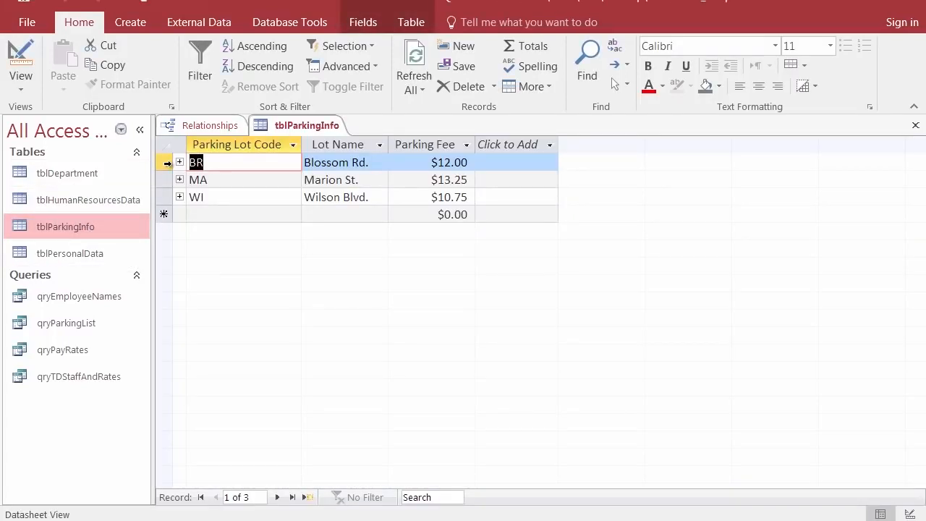
left_click(168, 163)
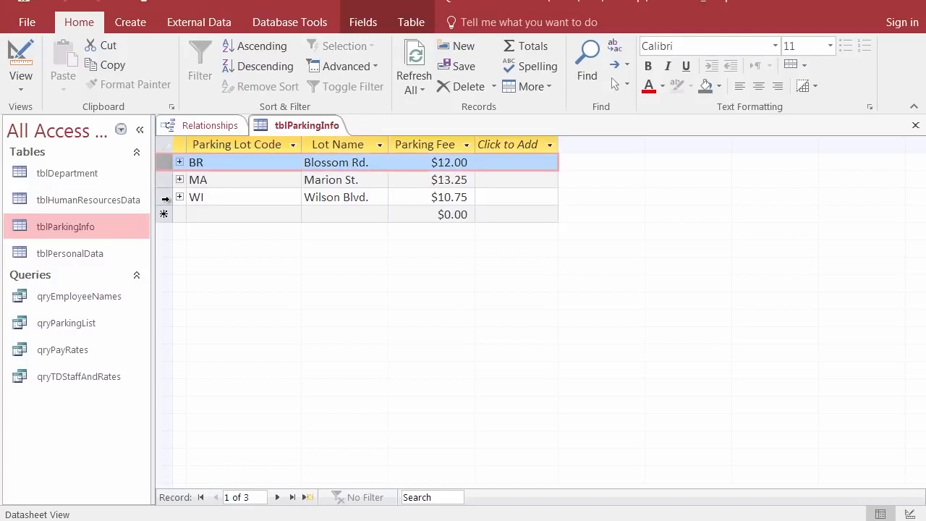
key("Delete")
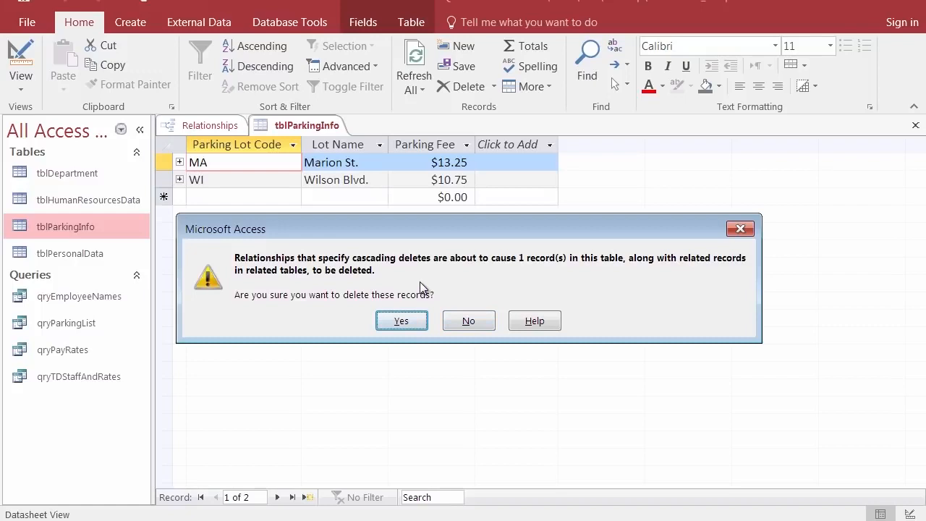
left_click(405, 324)
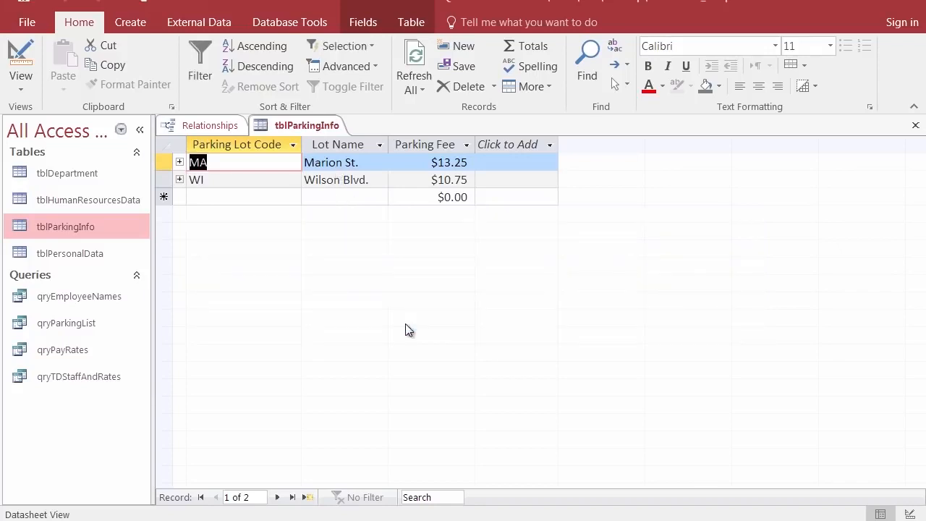
Check the Parking Lot Codes in tblHumanResourcesData, and close all open objects, saving the Relationships layout
double_click(101, 208)
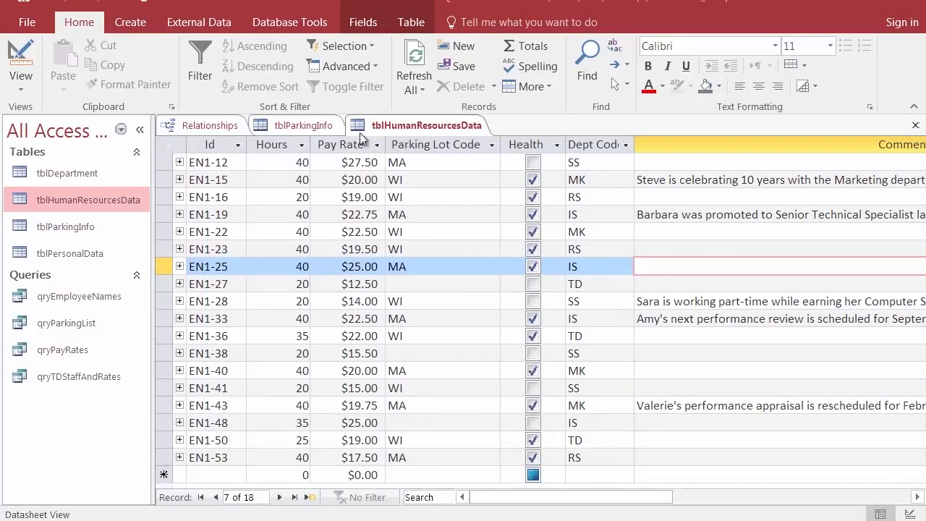
right_click(423, 129)
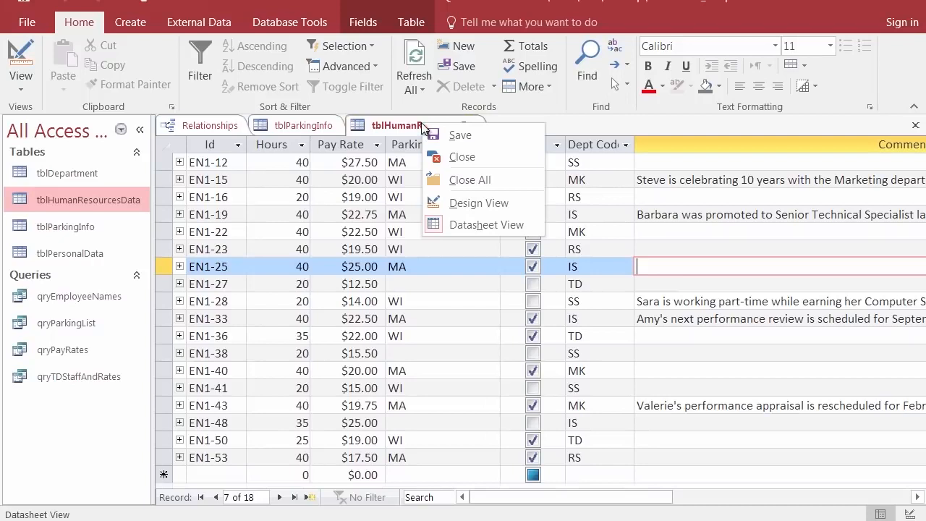
left_click(463, 182)
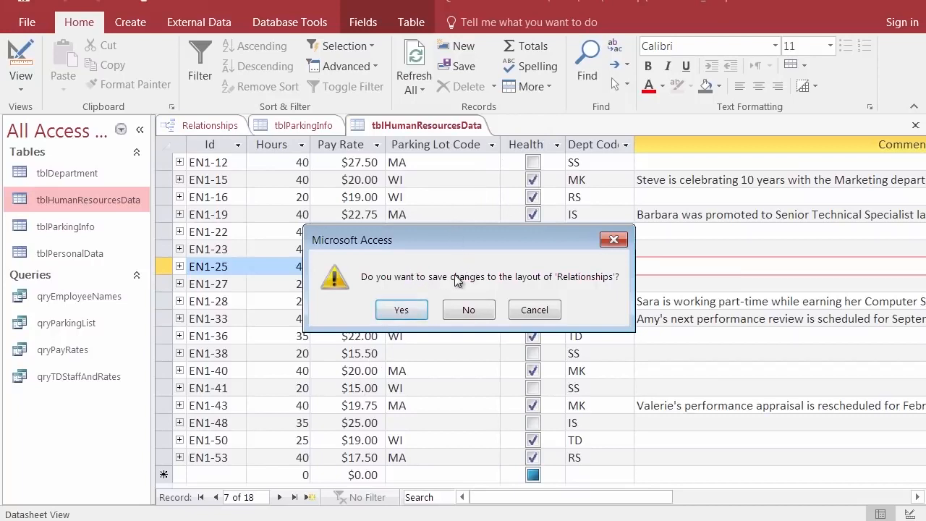
left_click(401, 310)
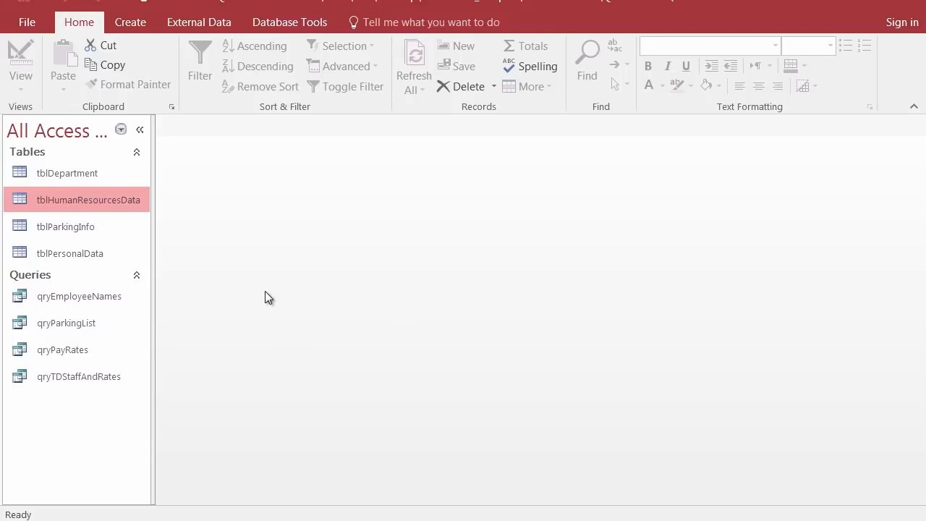
Open tblPersonalData and look through its records and columns as far as Hire Date
double_click(74, 254)
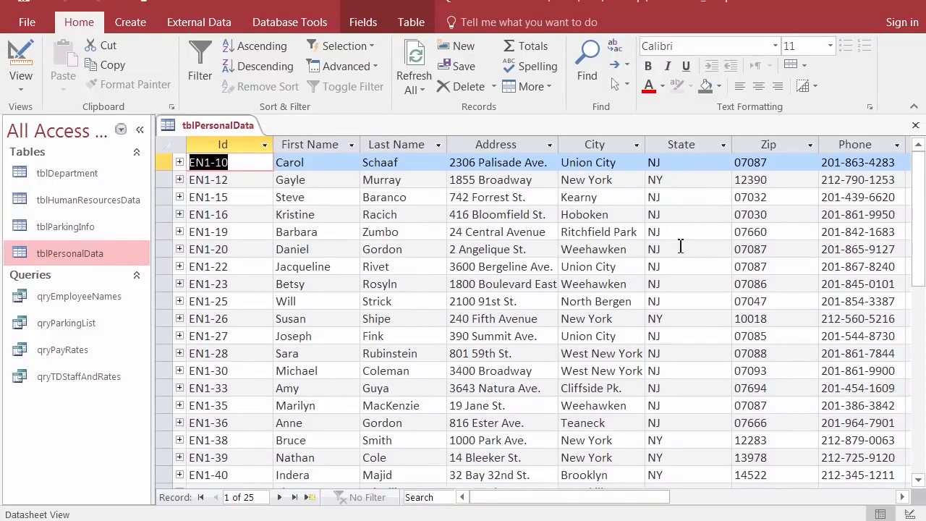
scroll(682, 279, "down", 4)
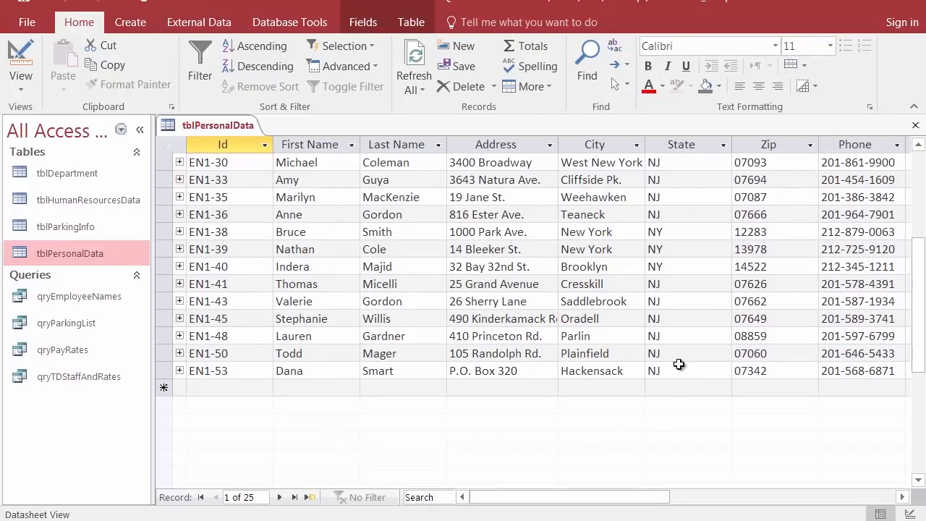
left_click(903, 497)
left_click(903, 497)
left_click(903, 497)
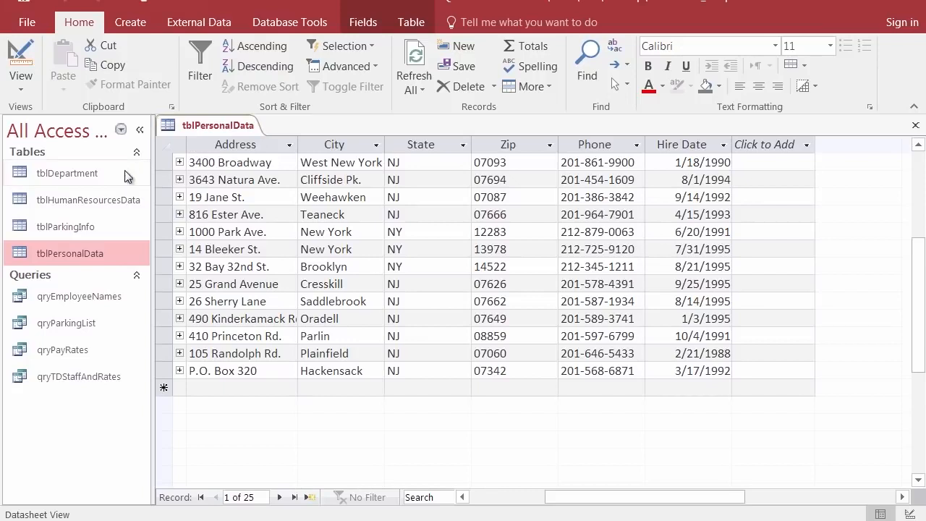
Switch tblPersonalData to Design View
right_click(72, 260)
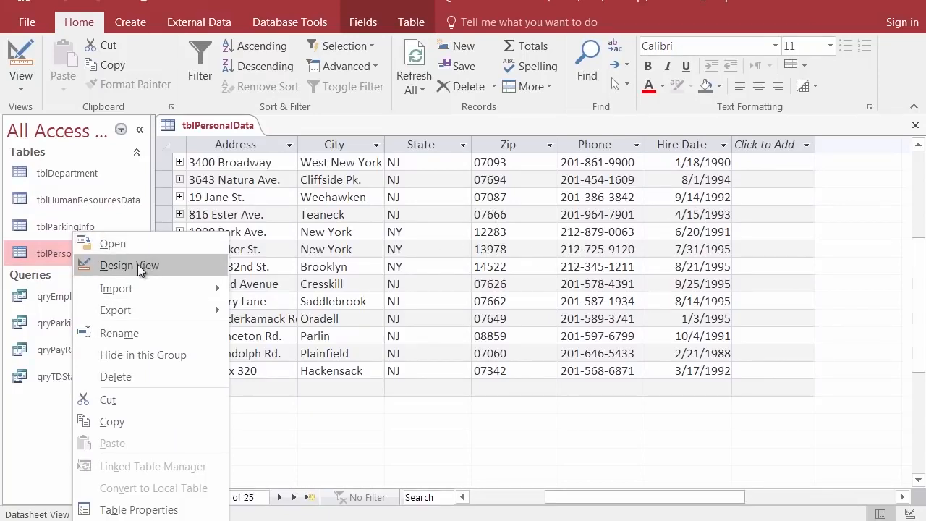
right_click(215, 128)
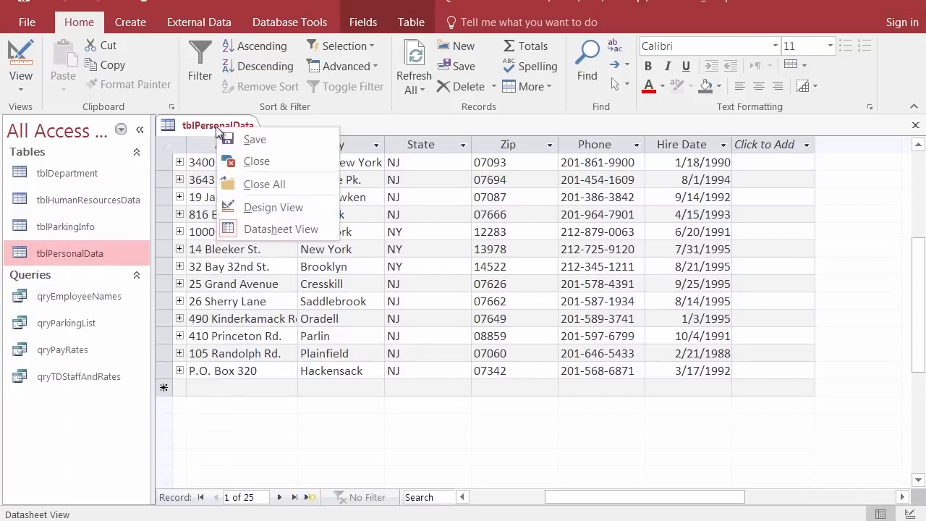
left_click(210, 130)
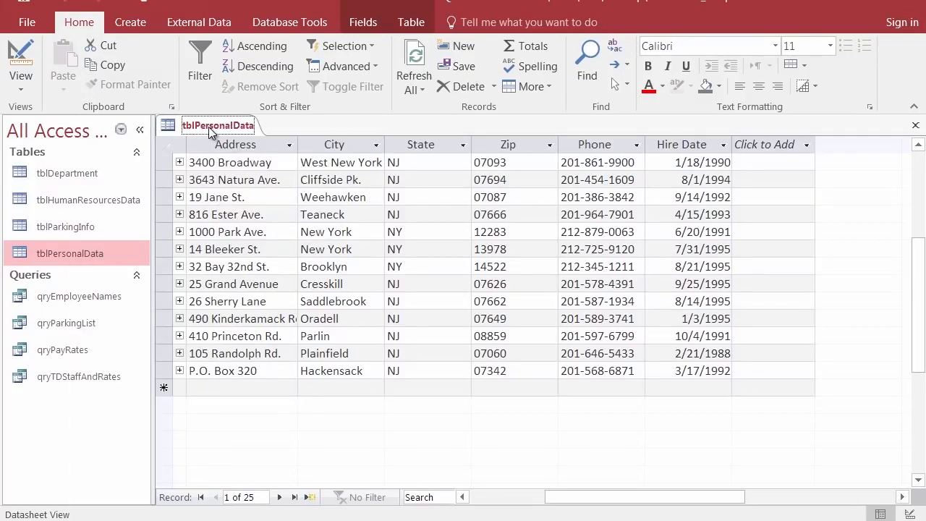
left_click(14, 58)
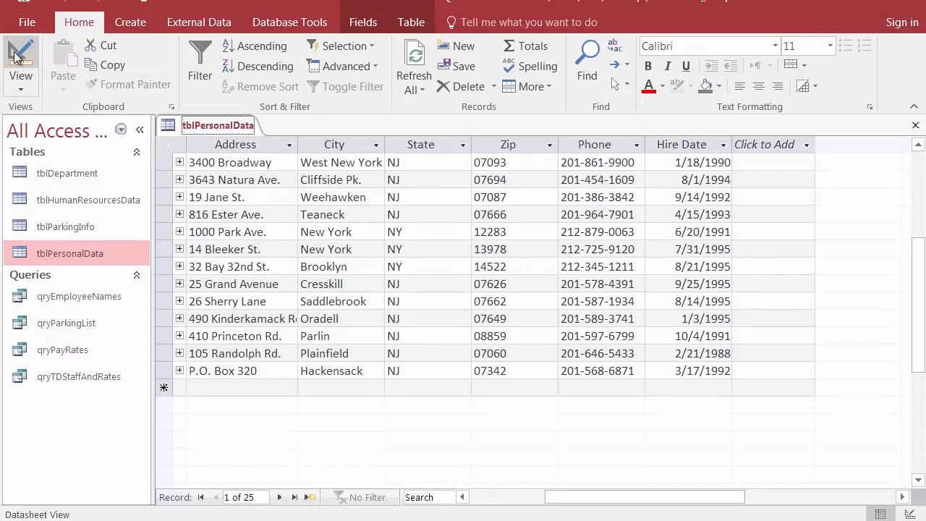
left_click(14, 58)
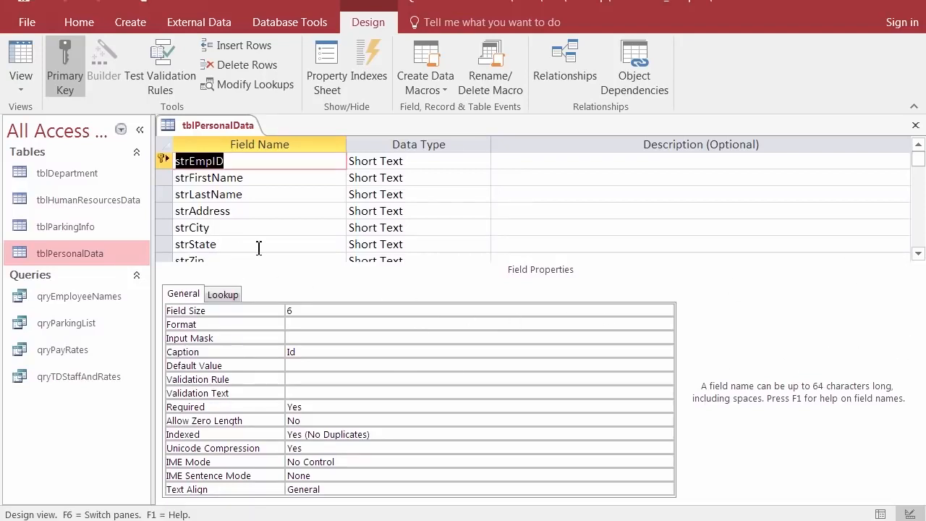
Set the default value of the strState field to NY
left_click(235, 244)
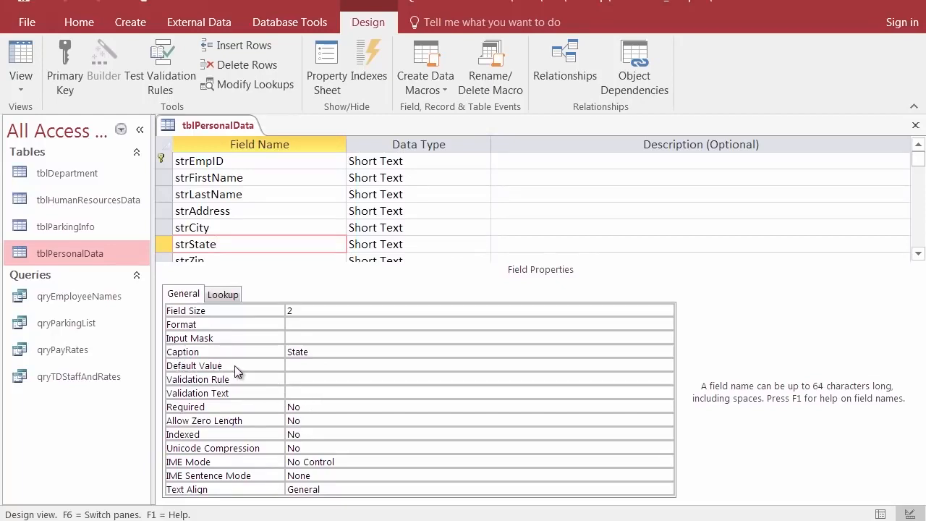
left_click(311, 367)
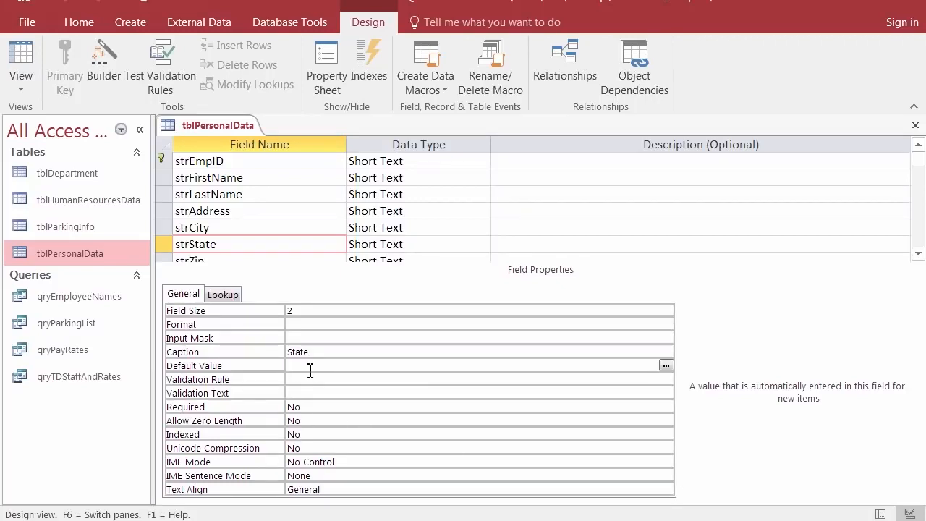
type("NY")
key("Return")
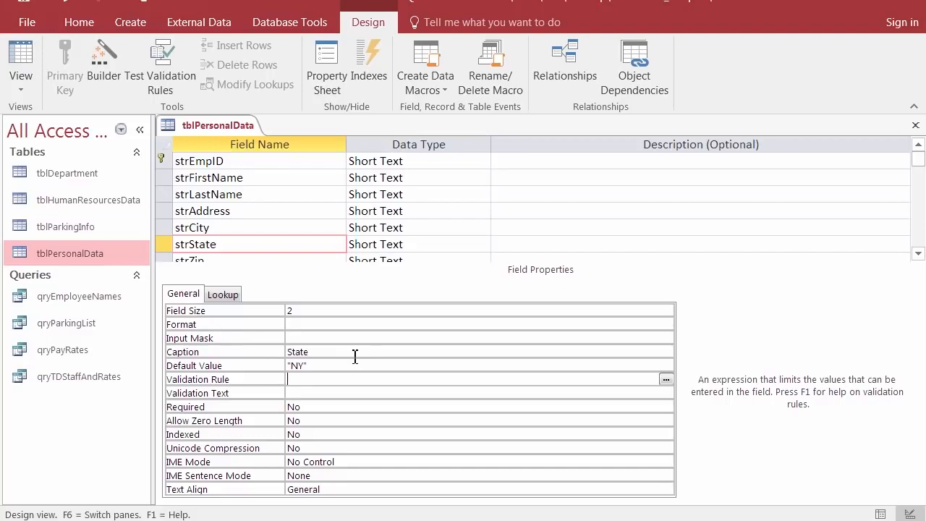
Give the dtmHireDate field the description "Enter a date no later than today"
left_click(918, 253)
left_click(918, 253)
left_click(918, 253)
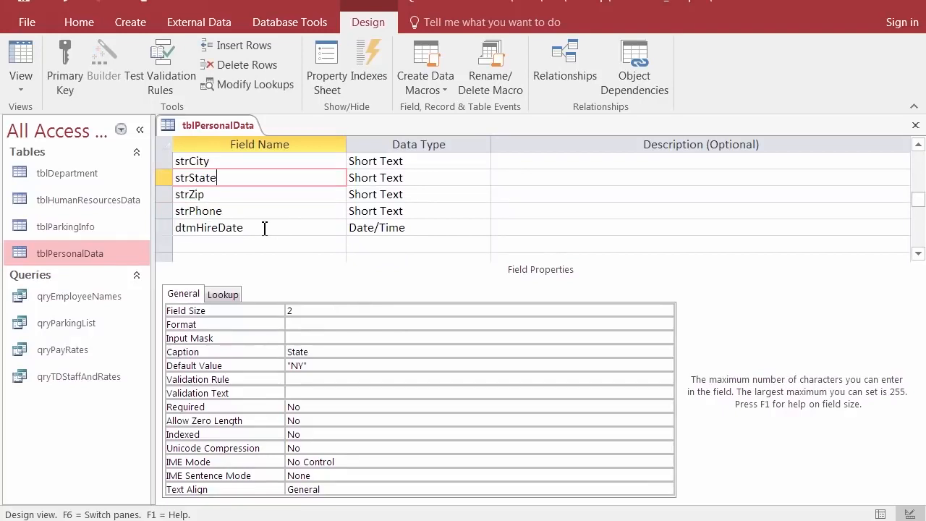
left_click(458, 224)
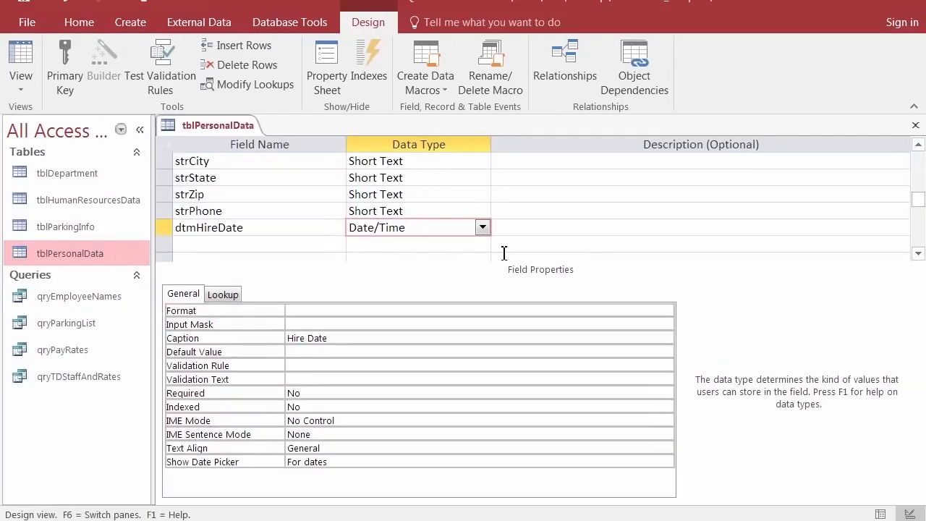
left_click(531, 229)
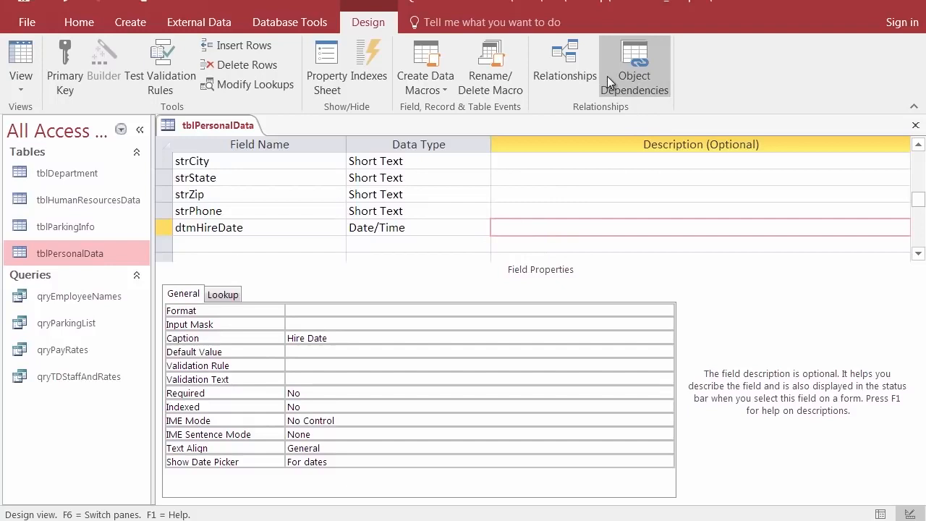
type("ENter a date no later")
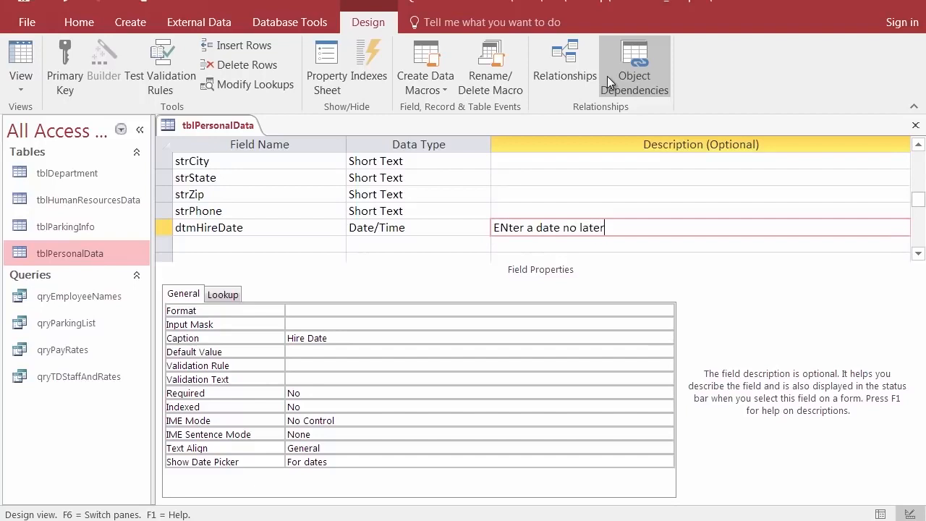
type(" than today")
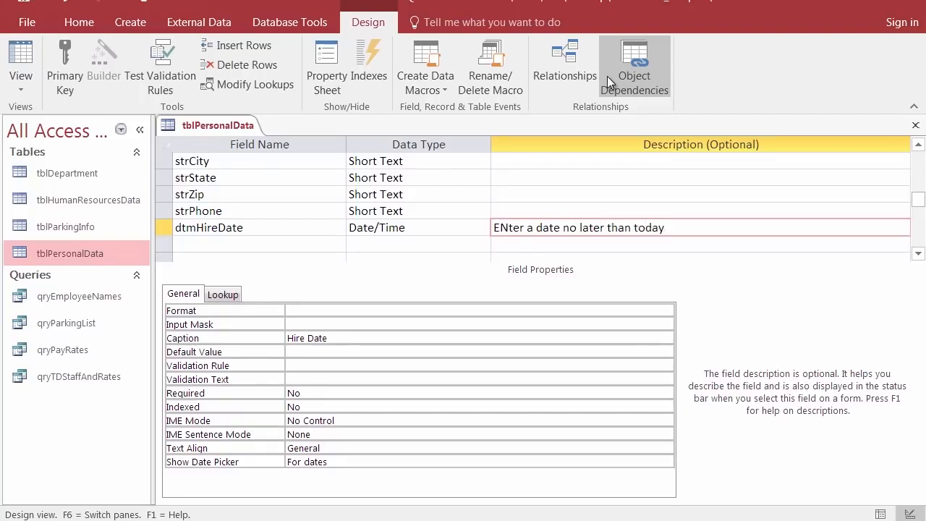
left_click(510, 228)
key("BackSpace")
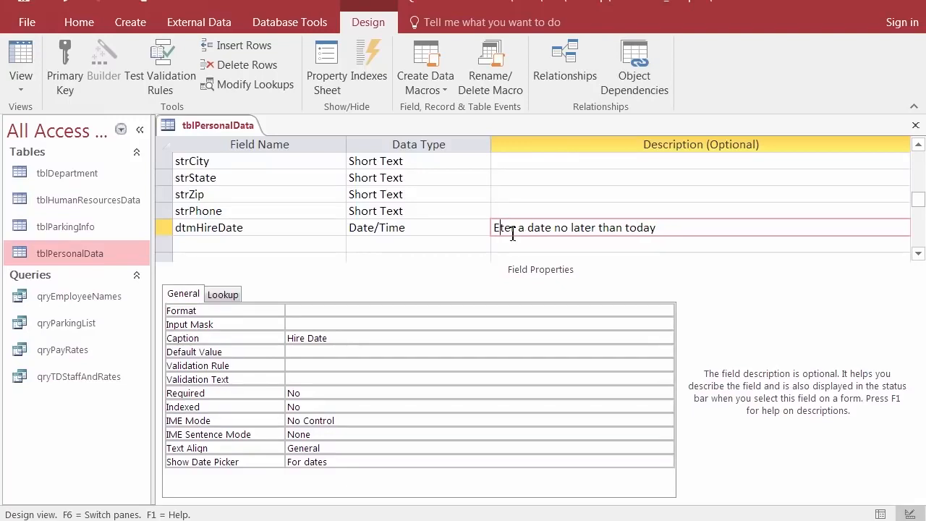
type("n")
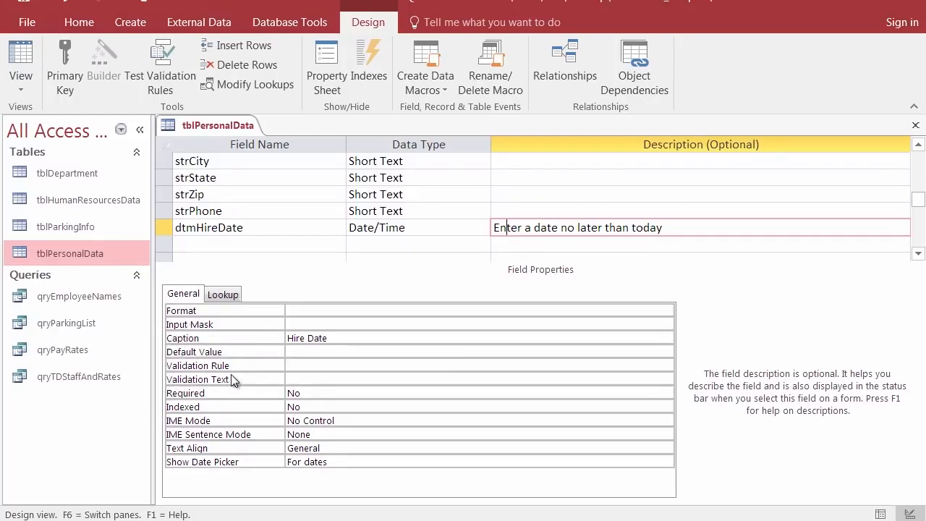
Set the validation rule of the dtmHireDate field to <=Now()
left_click(315, 366)
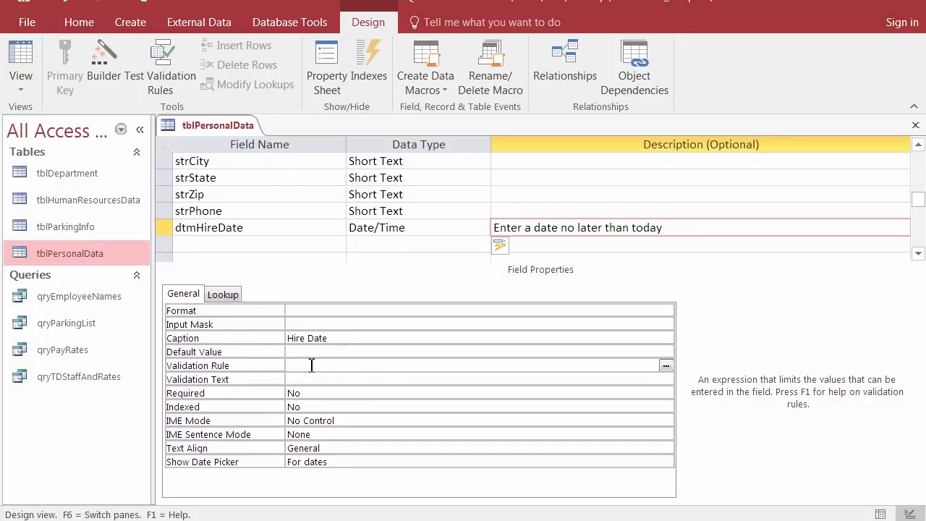
type("<=")
type("Now(")
Set dtmHireDate's validation text to "Bad data! Please re-enter a date no later than today, you dumbkopf!"
left_click(310, 379)
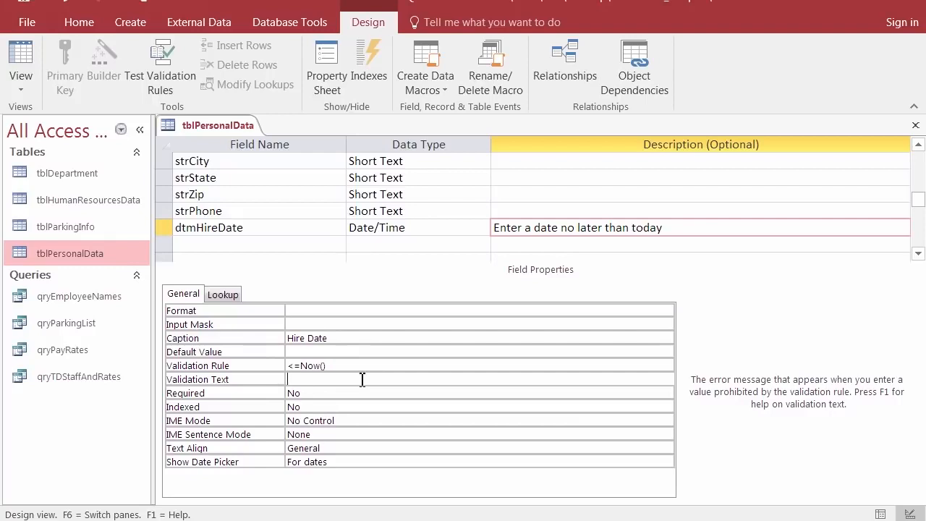
type("Bad data!  Please re-enter a date no ")
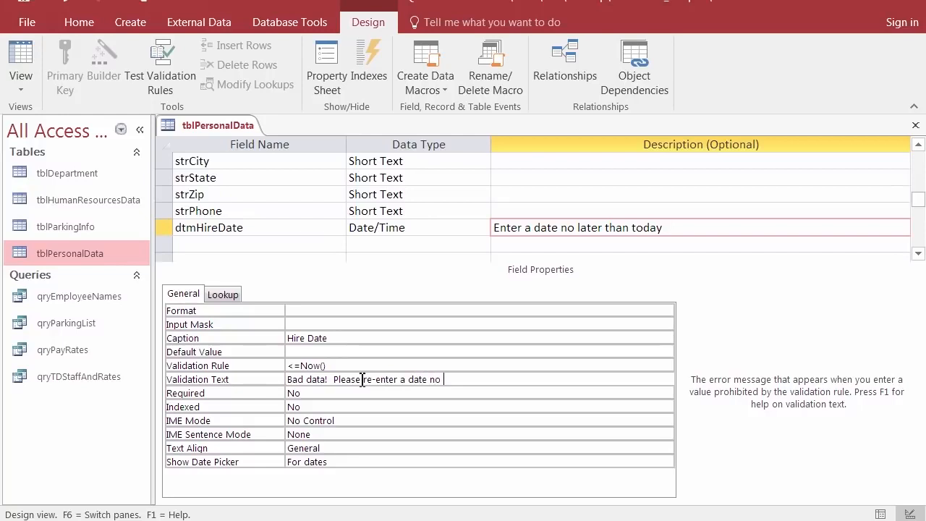
type("later than today")
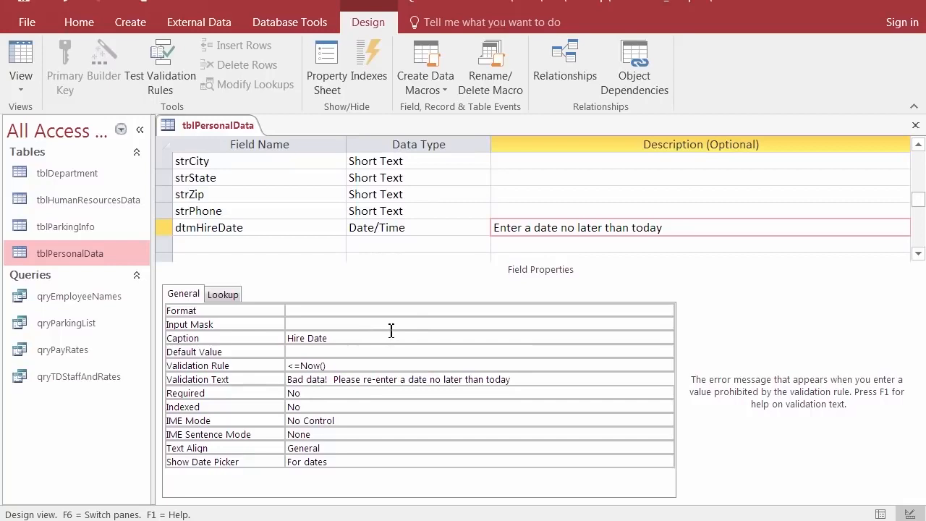
type(", you dumbkopf!")
left_click(606, 379)
left_click(275, 232)
scroll(275, 232, "up", 2)
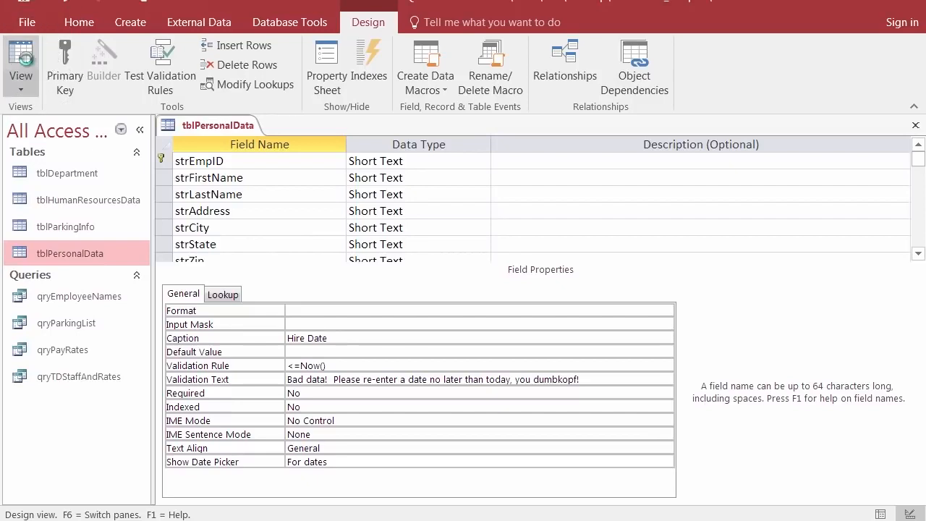
Save the changes to tblPersonalData, test the existing data against the new rules, and switch the table to Datasheet view
left_click(22, 61)
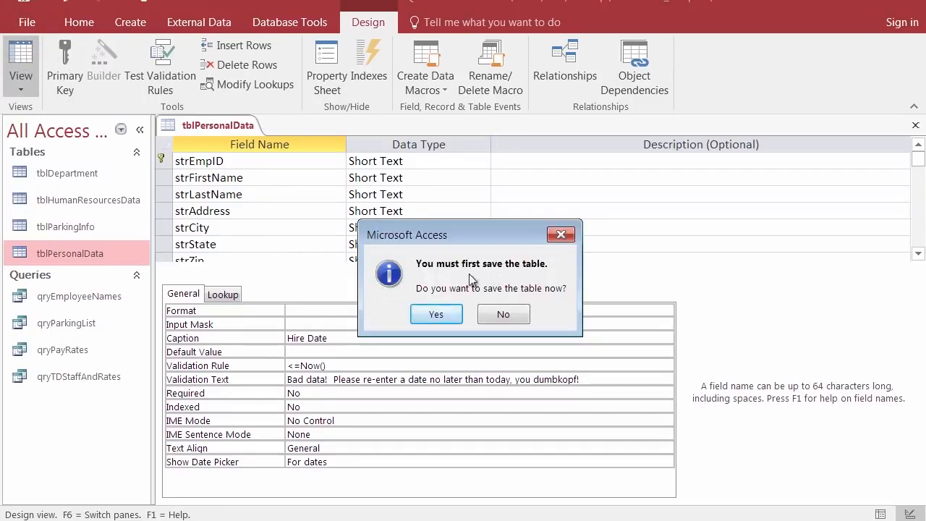
left_click(435, 315)
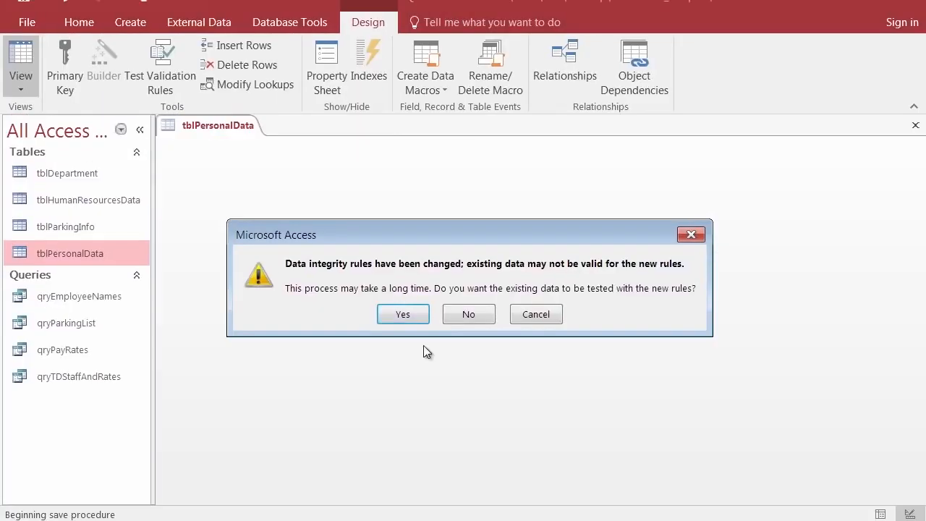
left_click(402, 315)
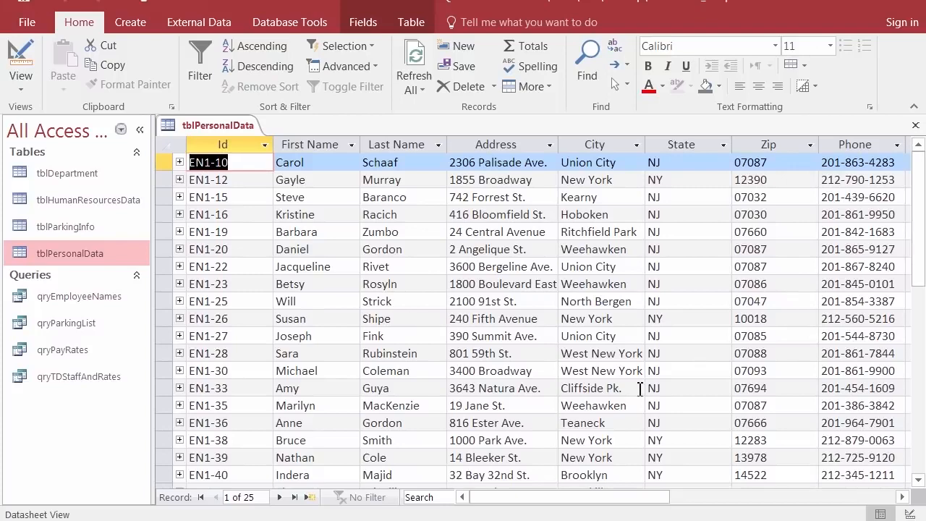
Test the hire date rule by choosing 1/22/2016 as the Hire Date of a new record and trying to save it
scroll(698, 310, "down", 3)
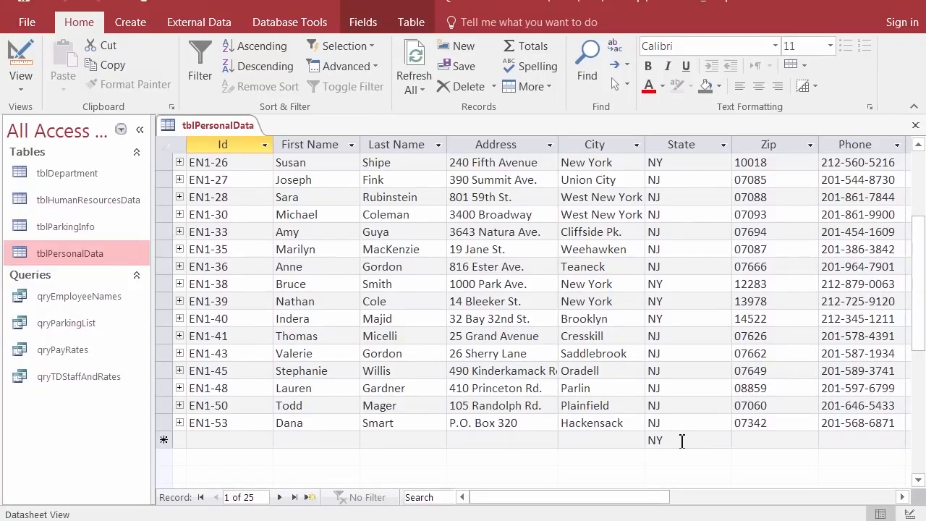
left_click(903, 497)
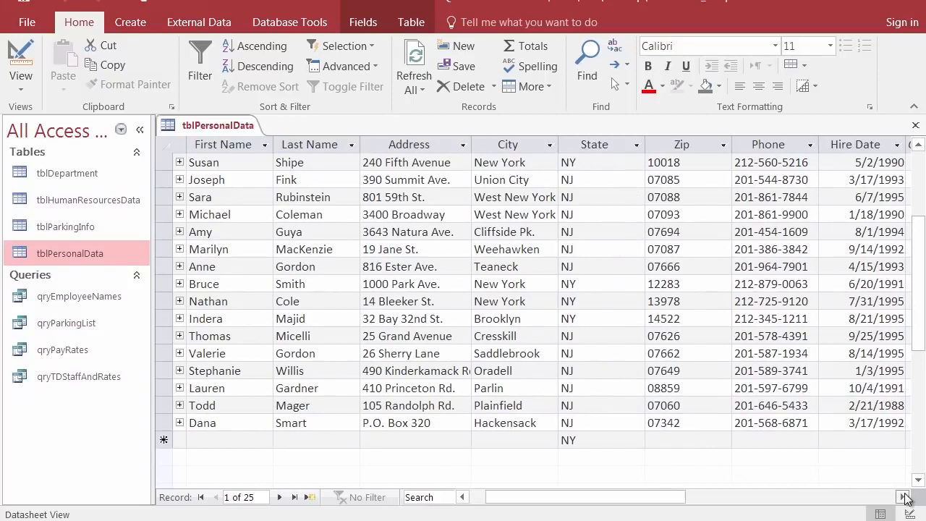
left_click(903, 497)
left_click(780, 441)
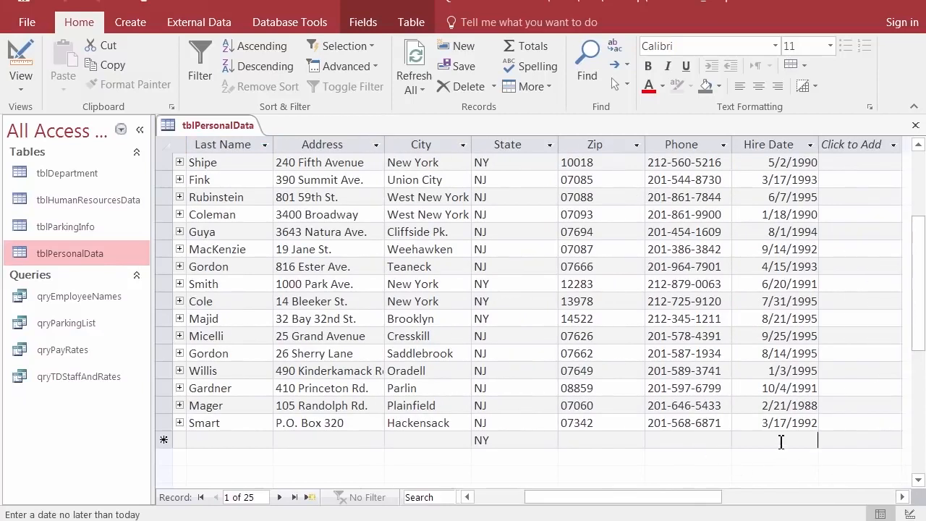
key("ctrl")
key("ctrl")
key("ctrl")
key("ctrl")
key("ctrl")
key("ctrl")
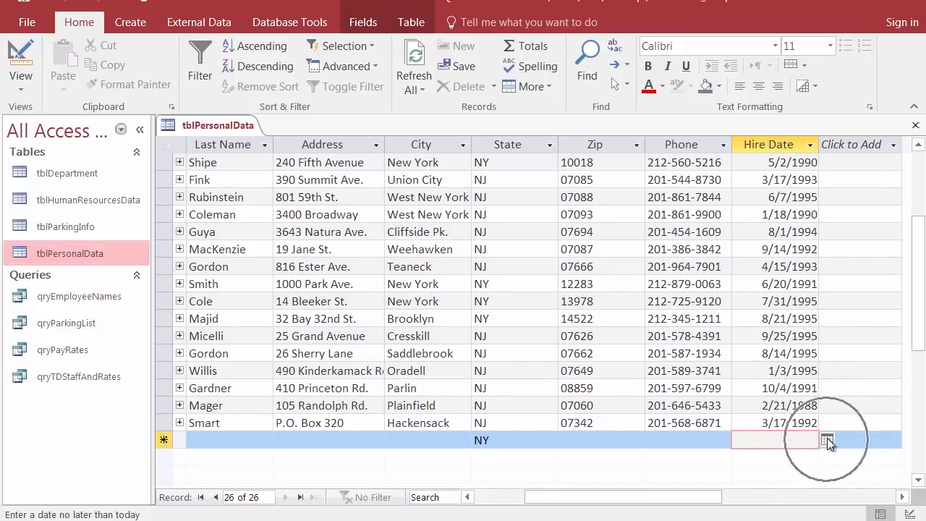
left_click(827, 439)
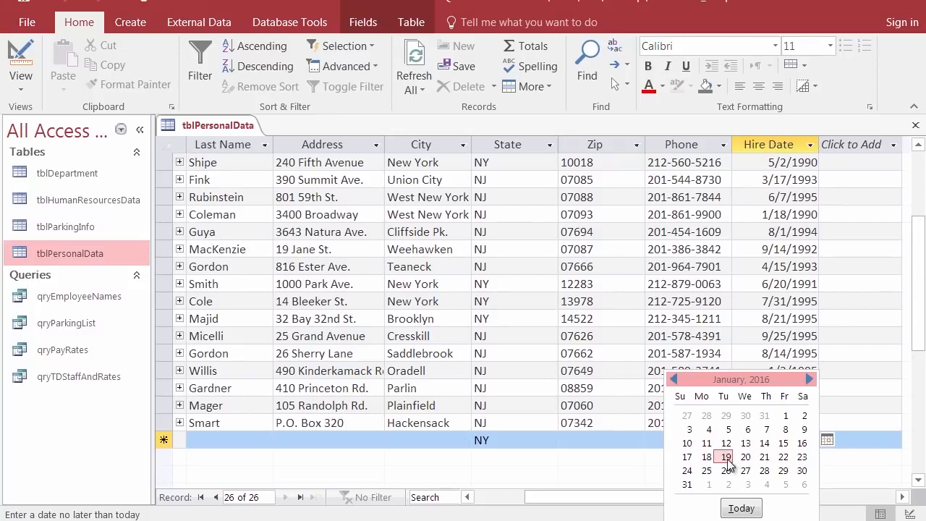
left_click(784, 456)
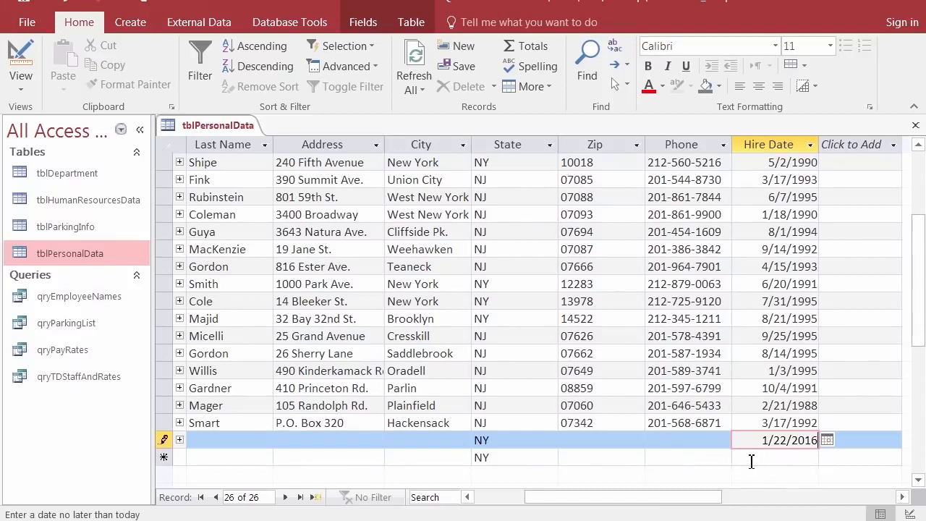
left_click(163, 441)
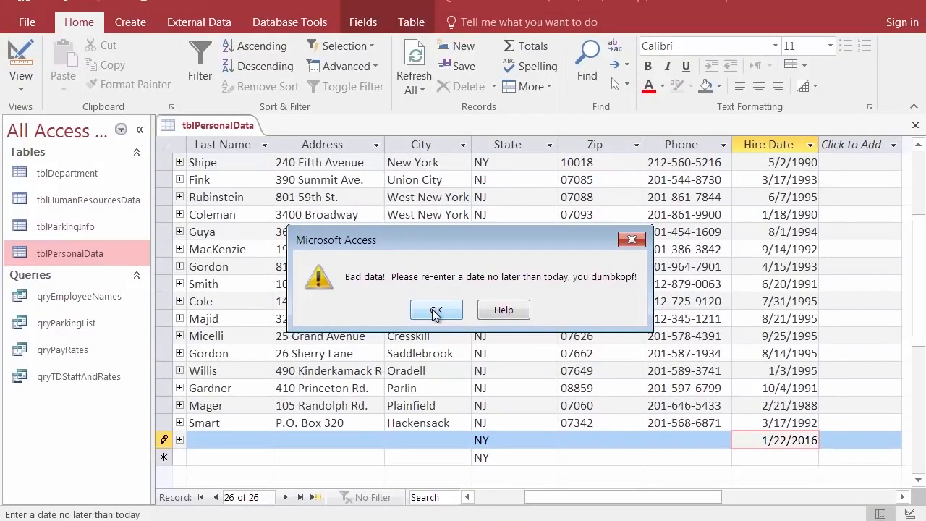
left_click(436, 311)
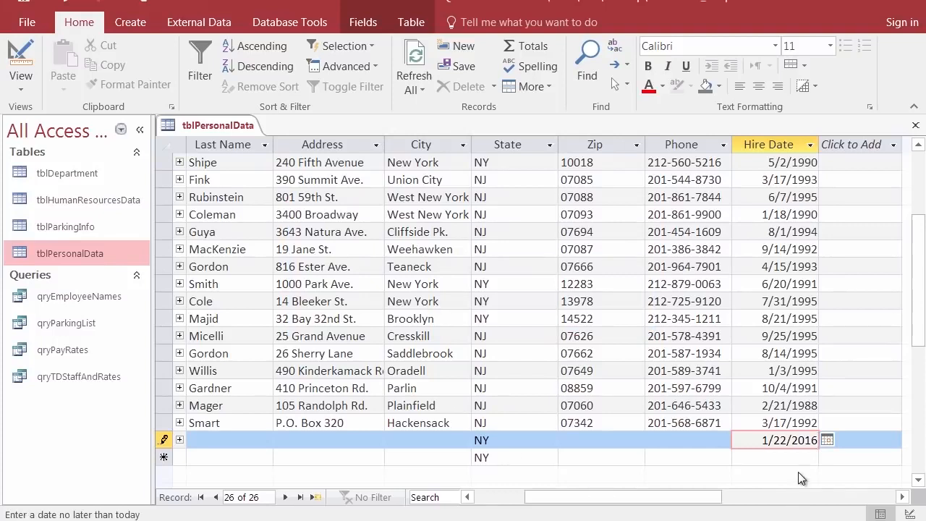
Change the new record's Hire Date to 1/18/2016 and try to save the record again
left_click(826, 440)
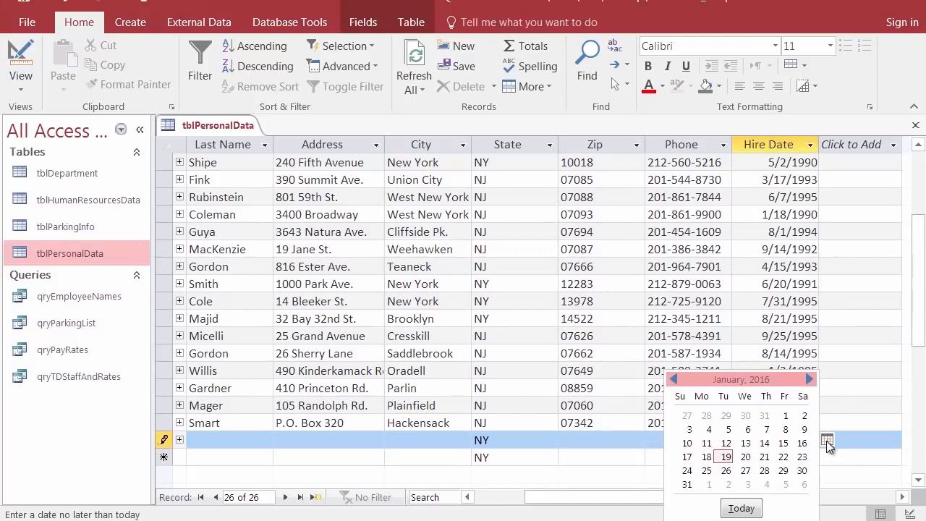
left_click(706, 458)
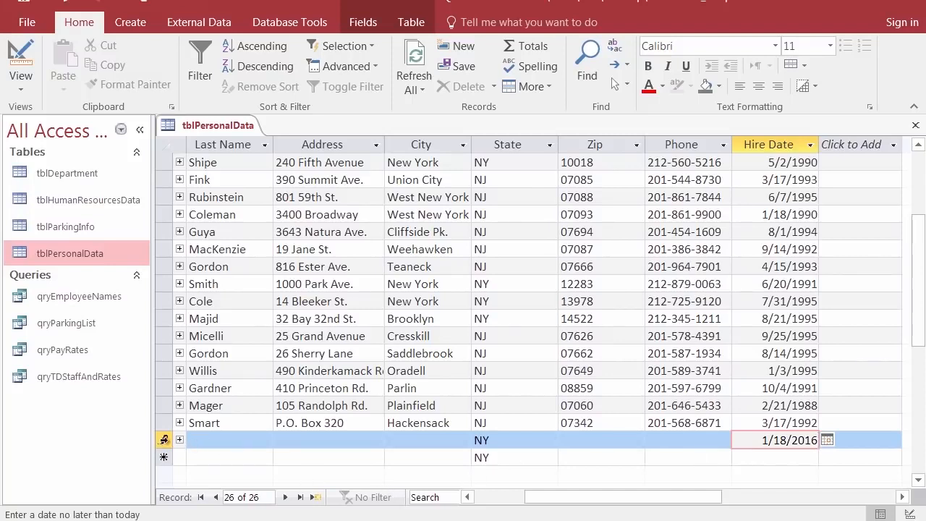
left_click(163, 443)
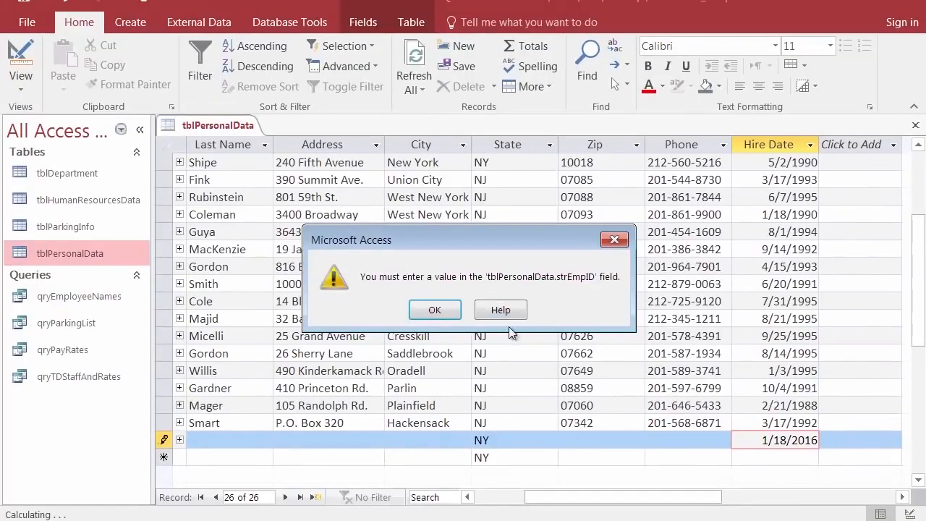
left_click(434, 310)
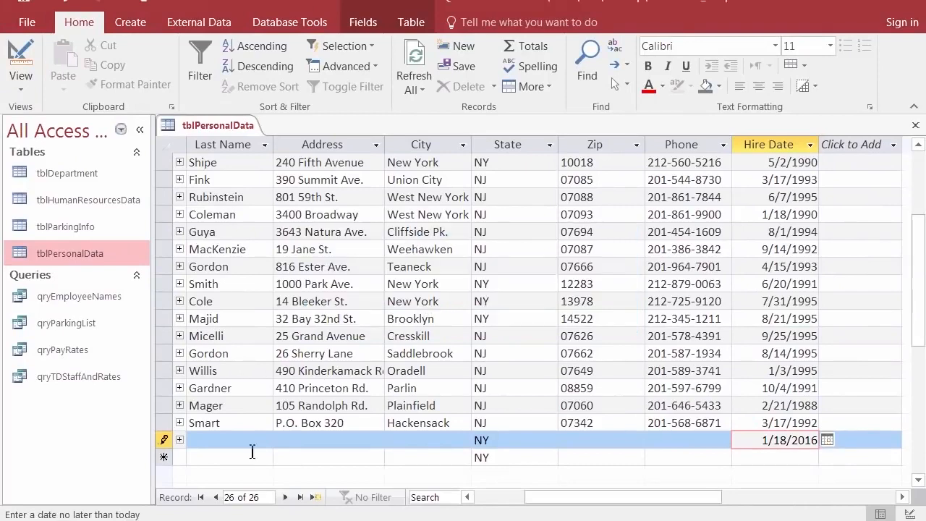
Discard the unsaved new record in tblPersonalData and return to the table's first columns
left_click_drag(554, 497, 460, 499)
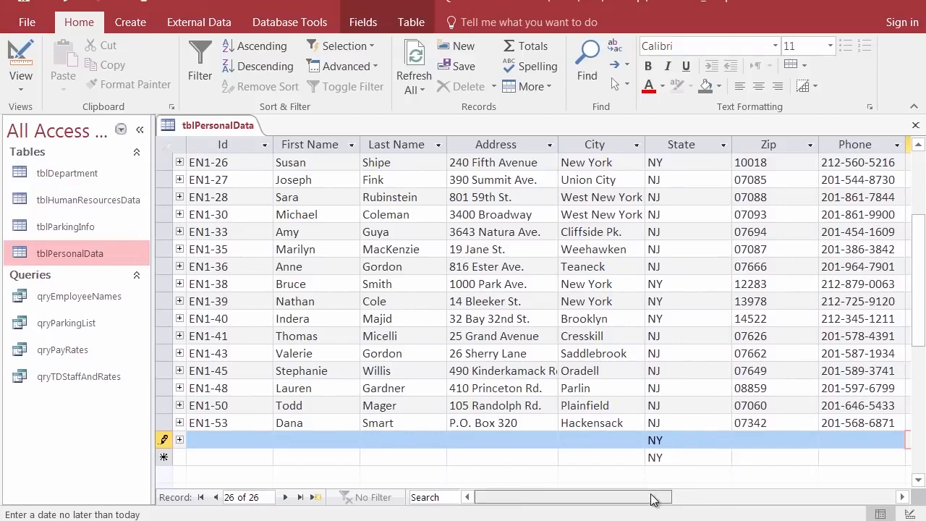
left_click_drag(653, 499, 799, 501)
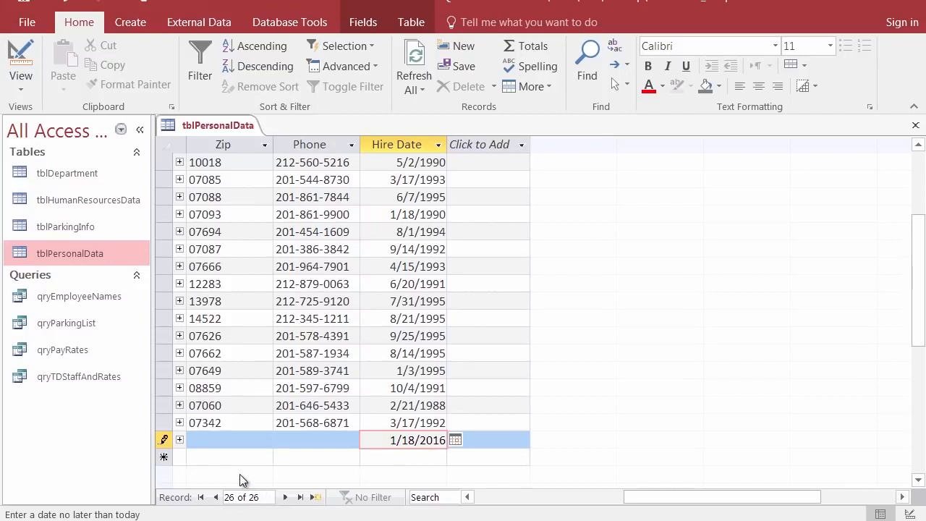
key("Escape")
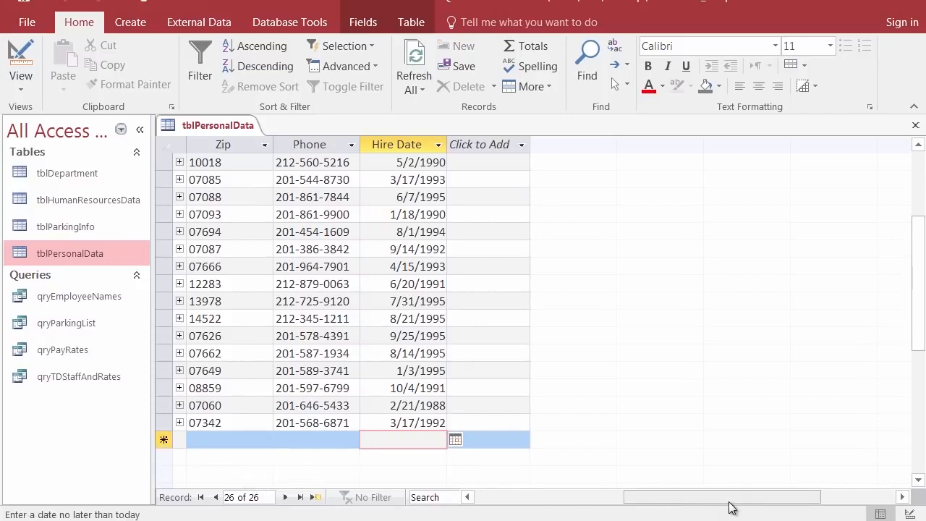
left_click_drag(728, 498, 434, 493)
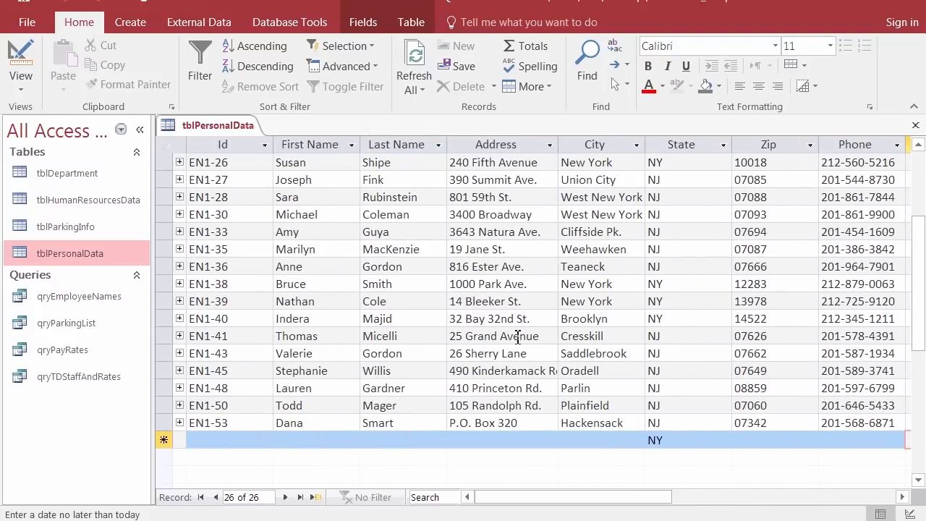